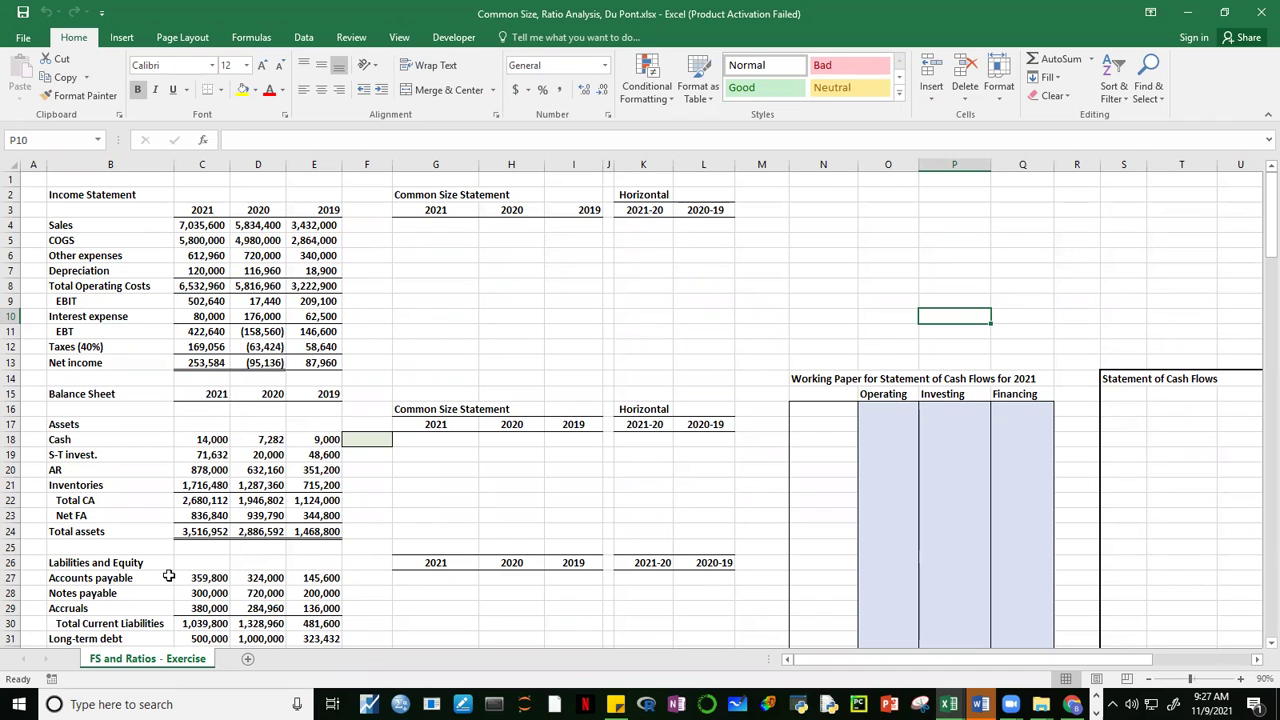
Step: Enter the title "XYZ Company" in cell B1 above the income statement heading
drag(1267, 240, 1266, 194)
click(84, 180)
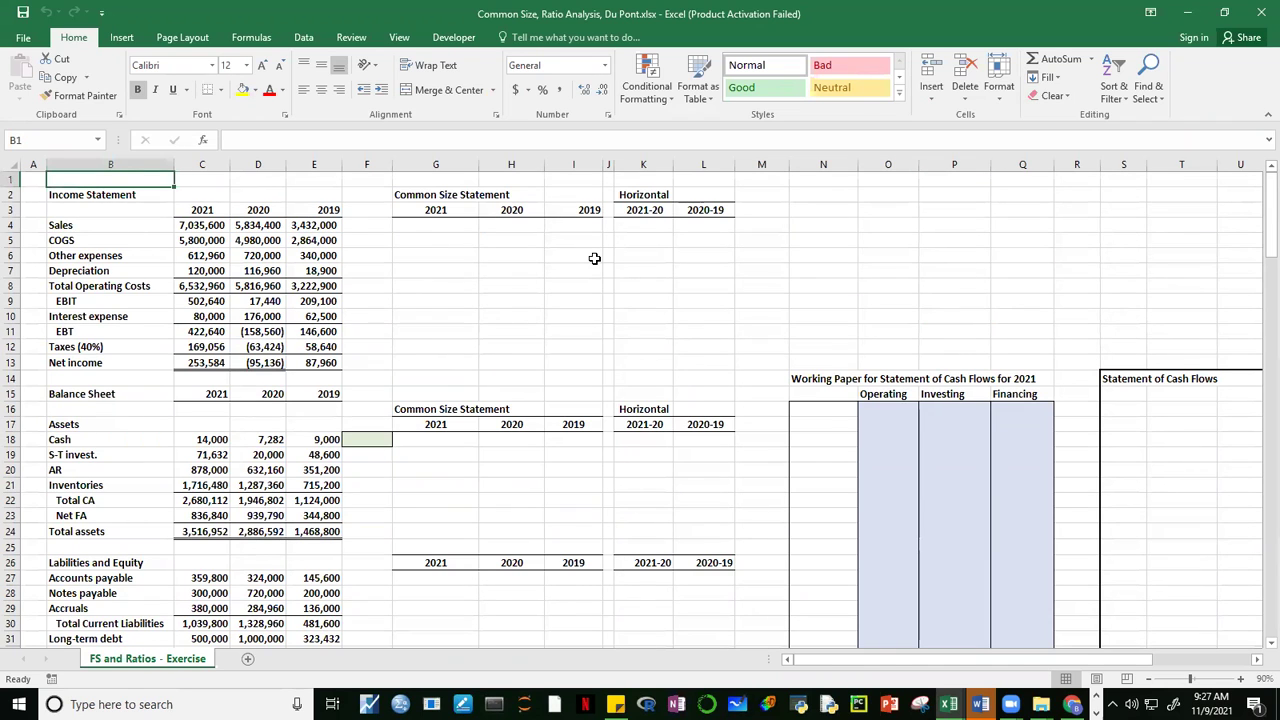
text(XYZ Comp)
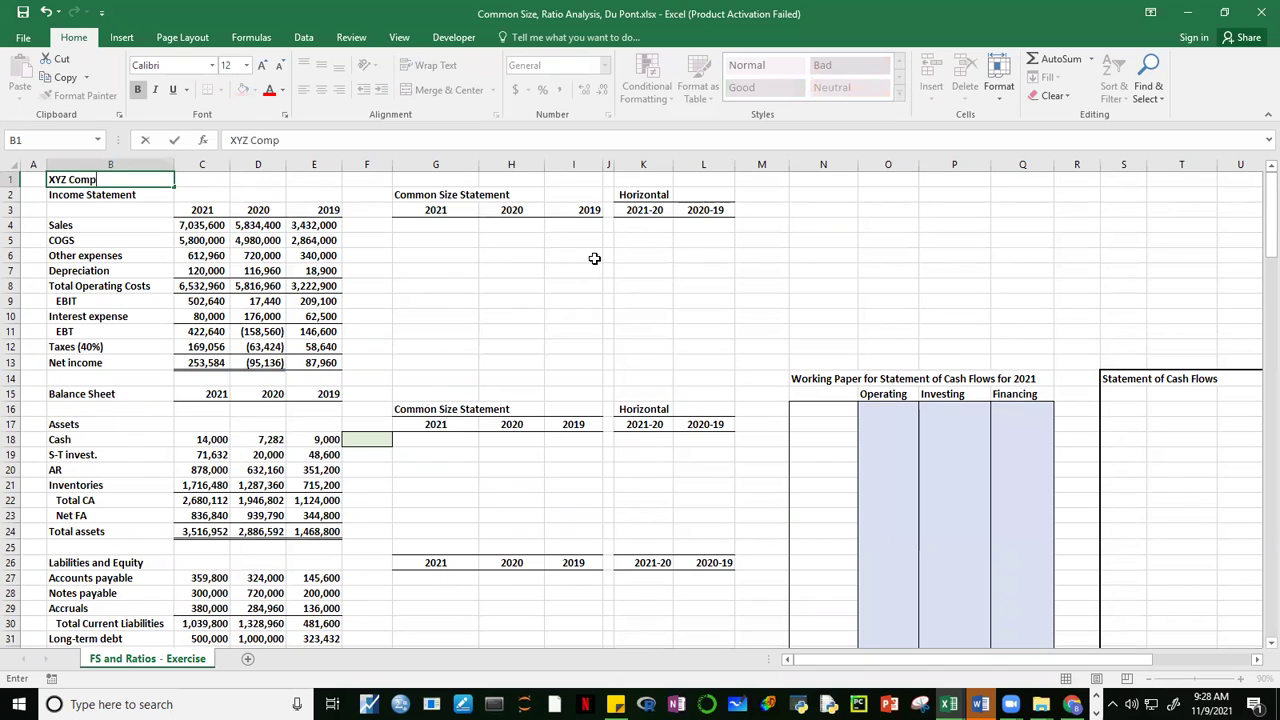
text(any)
key(Return)
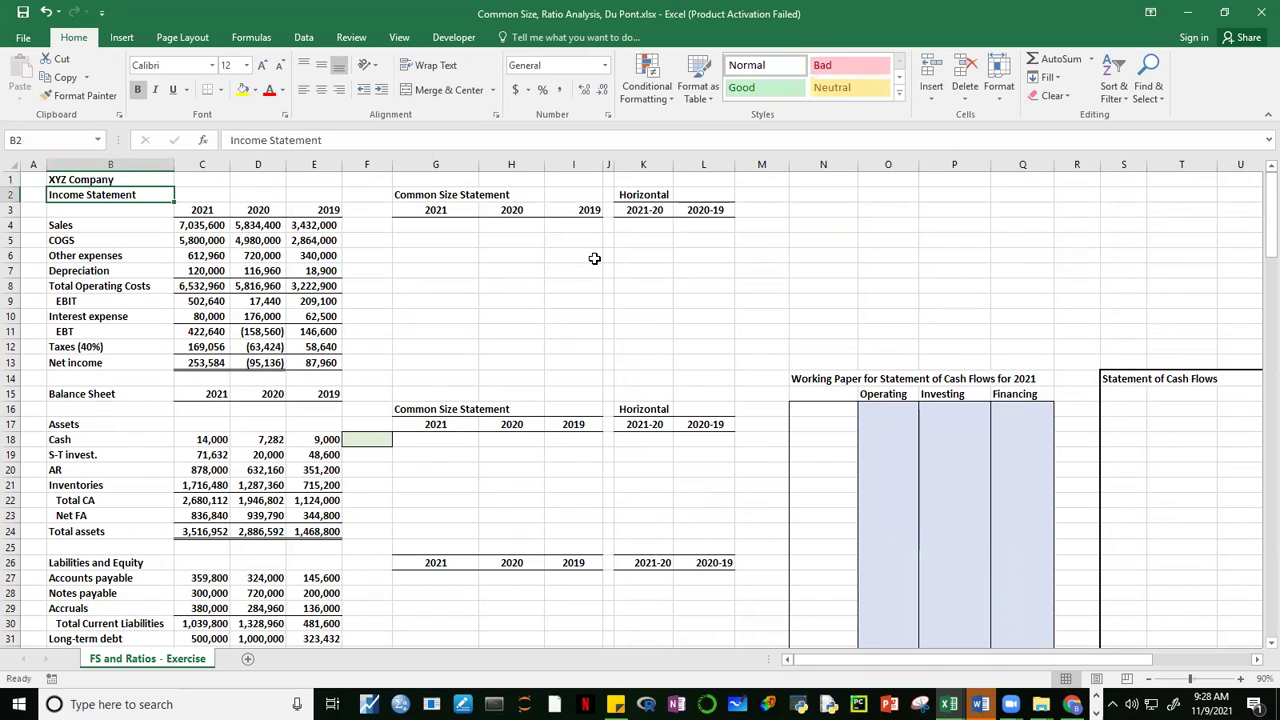
click(1013, 297)
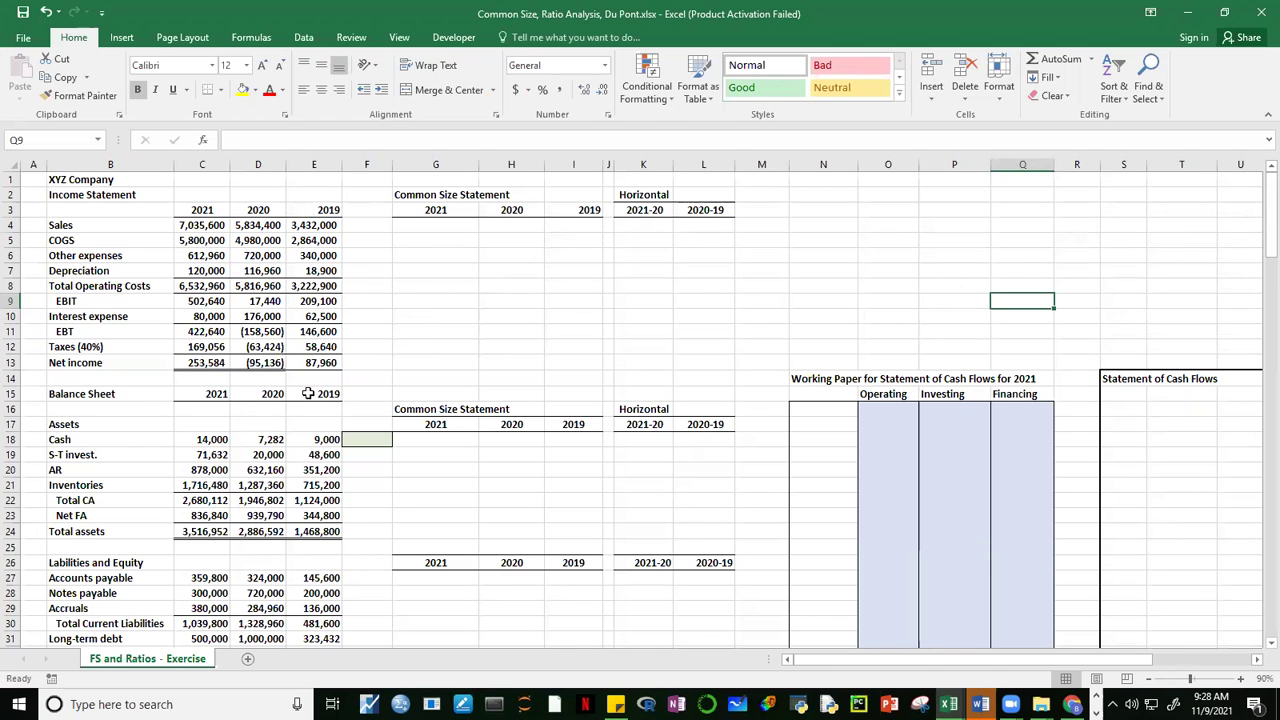
Step: Change the year in cell W14 of the Statement of Cash Flows heading to 2021
drag(1260, 257, 1260, 286)
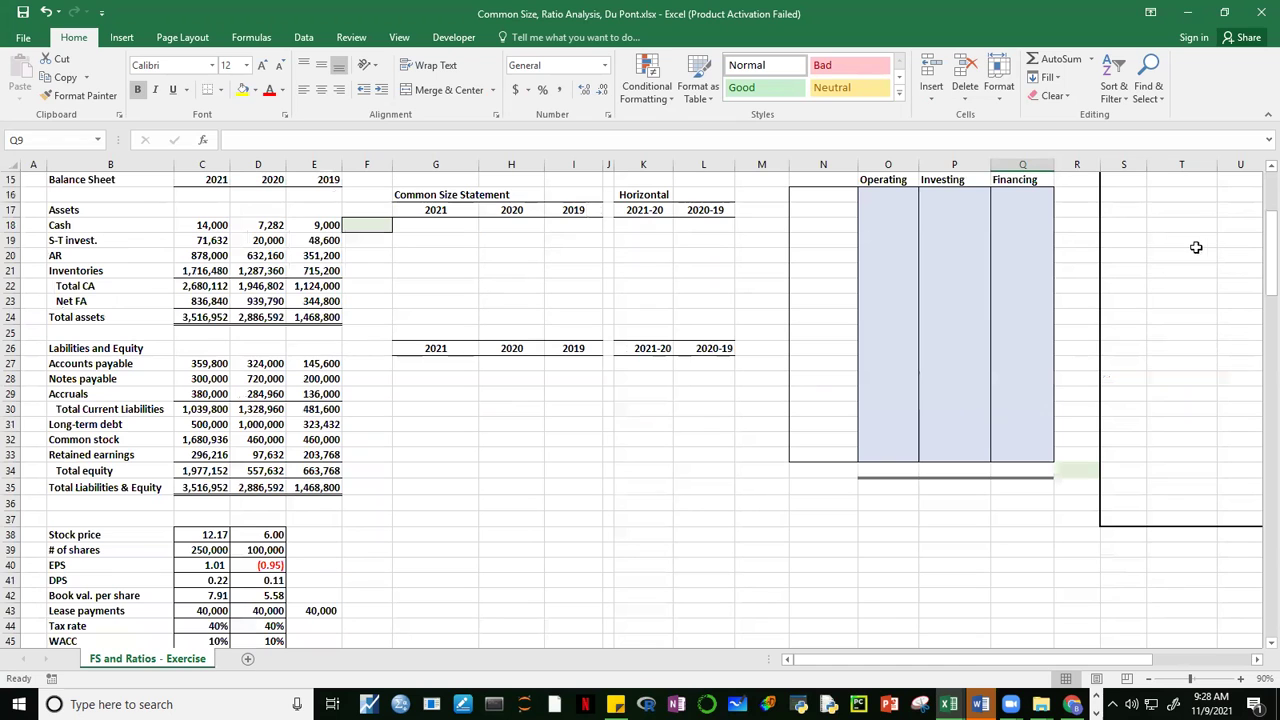
scroll(1260, 271, up, 3)
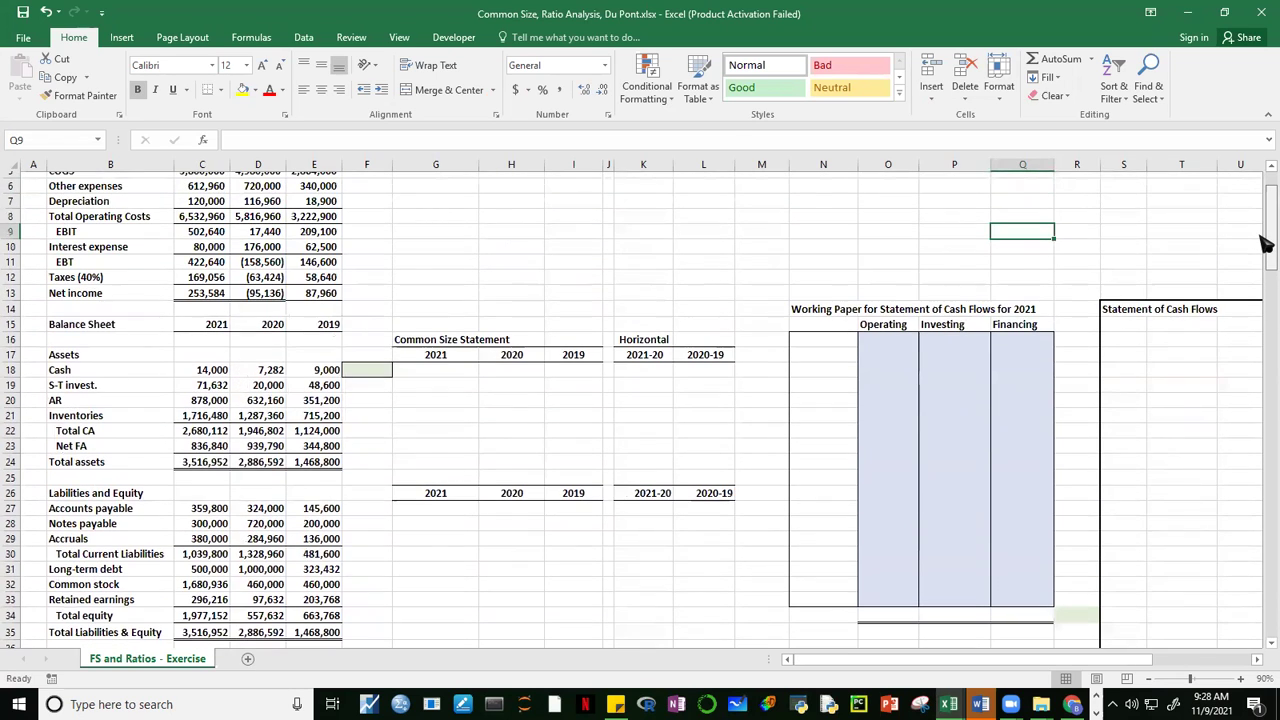
scroll(1100, 346, down, 1)
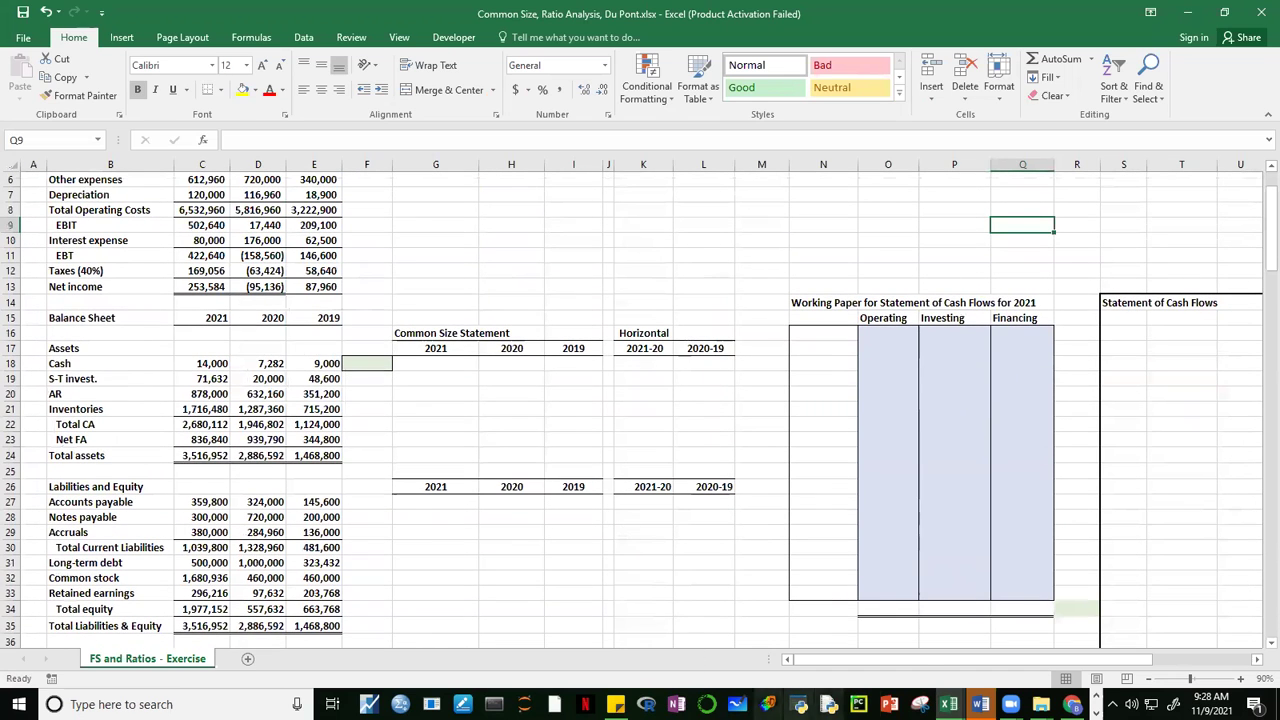
drag(923, 665, 996, 675)
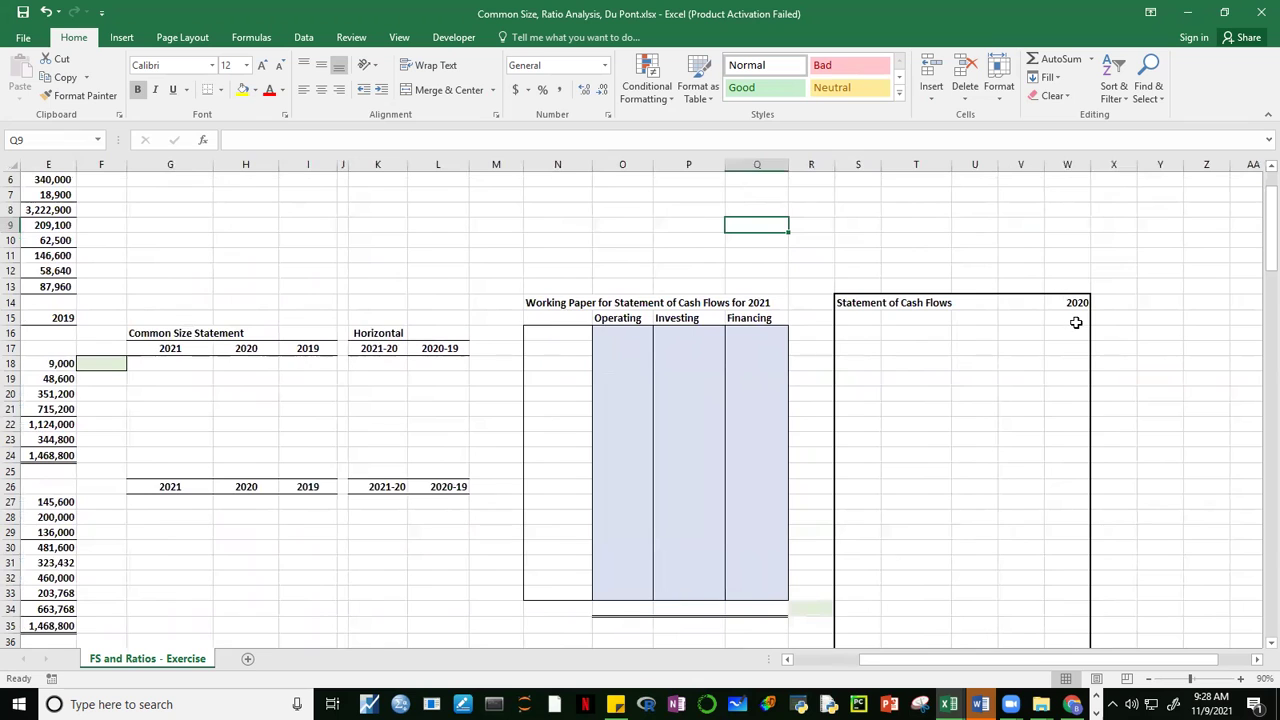
click(1075, 306)
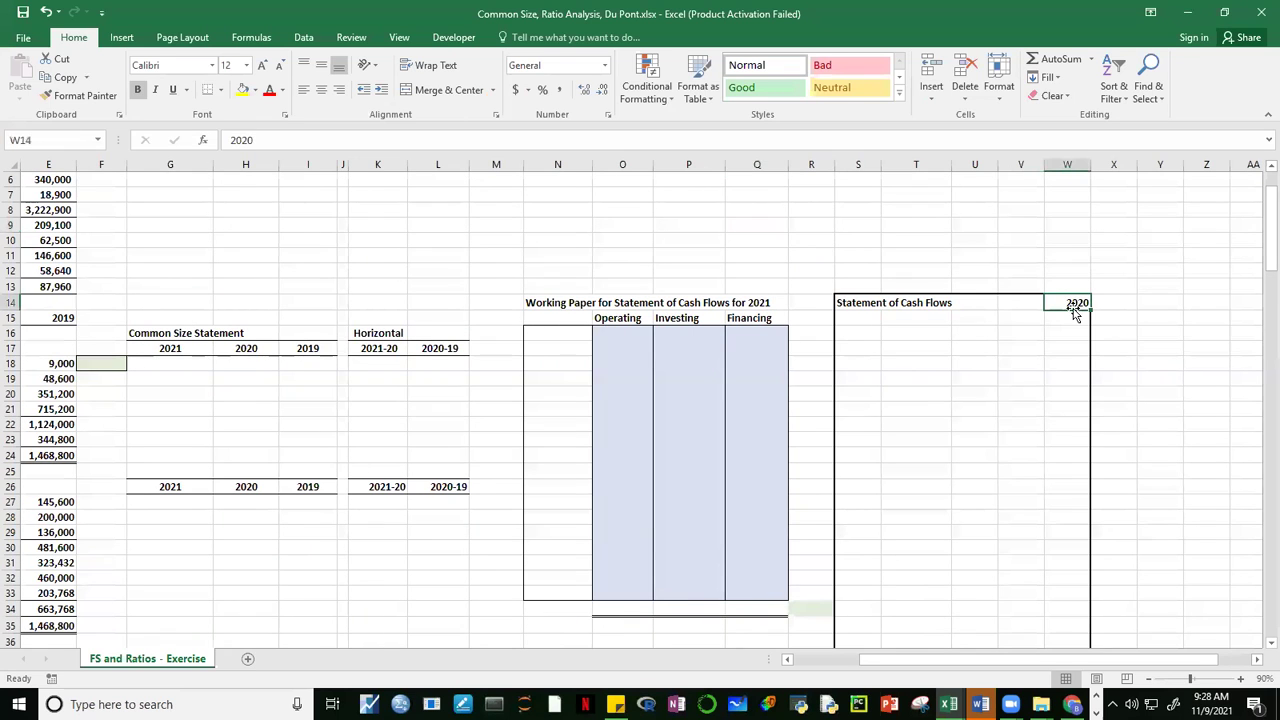
text(2021)
click(1122, 381)
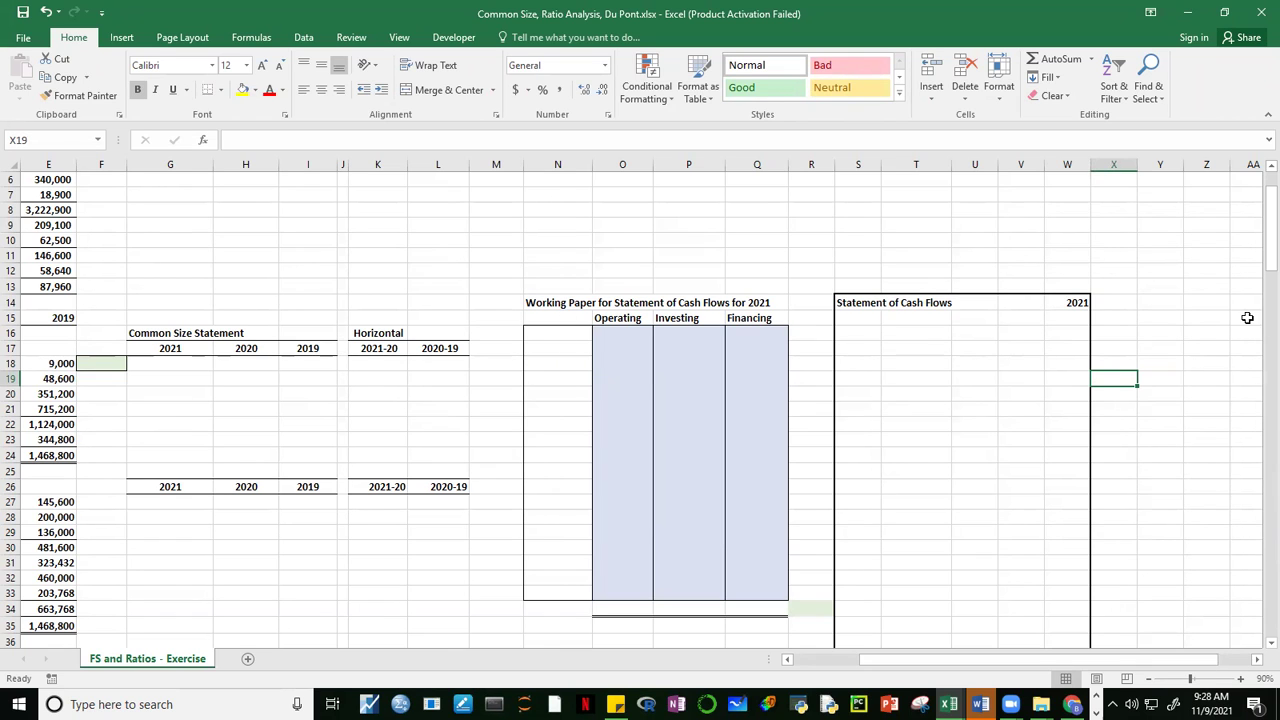
Step: Examine the balance sheet, per-share data, performance measures, retained earnings statement and question list of the exercise sheet
drag(1018, 662, 886, 675)
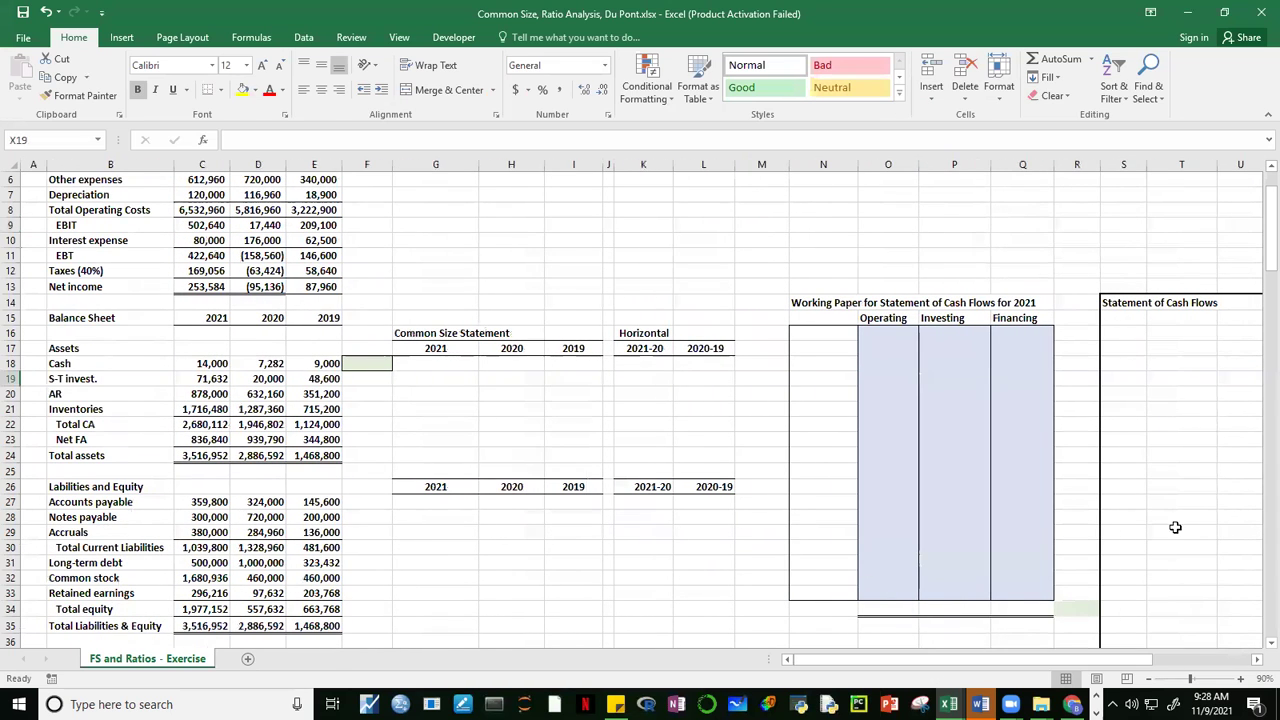
scroll(1265, 262, down, 1)
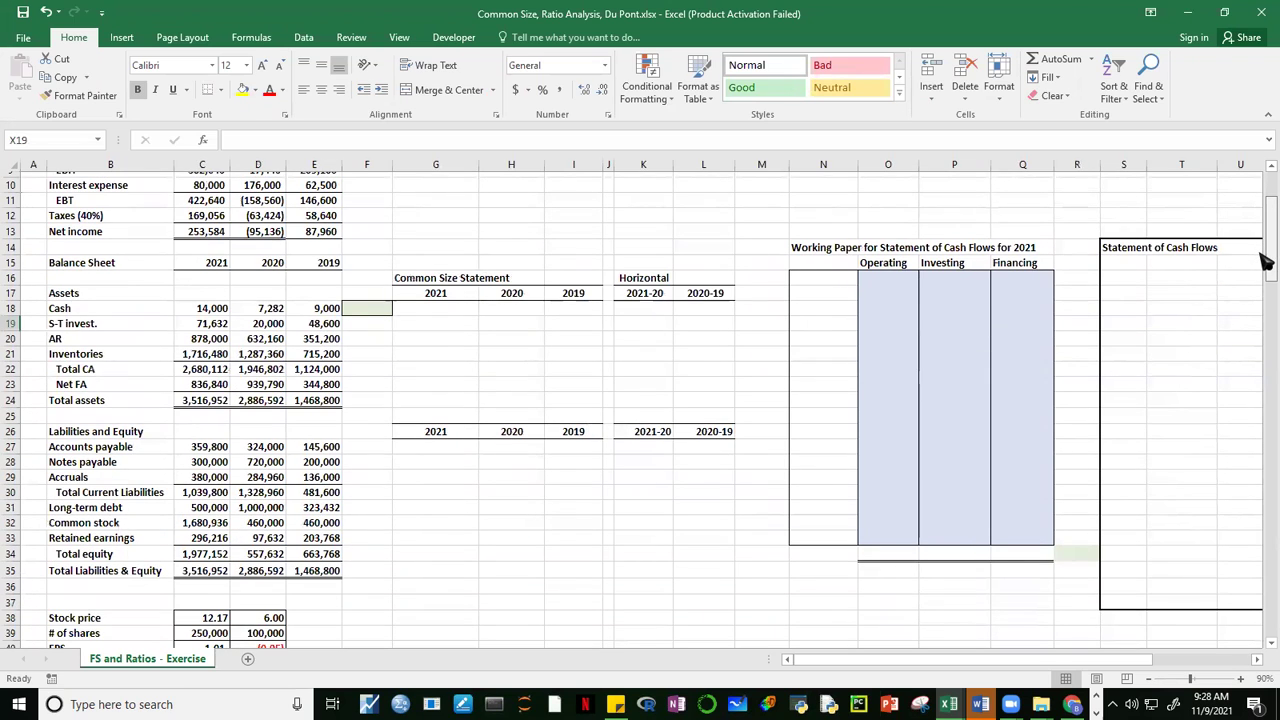
scroll(1265, 262, down, 1)
drag(1265, 262, 1266, 215)
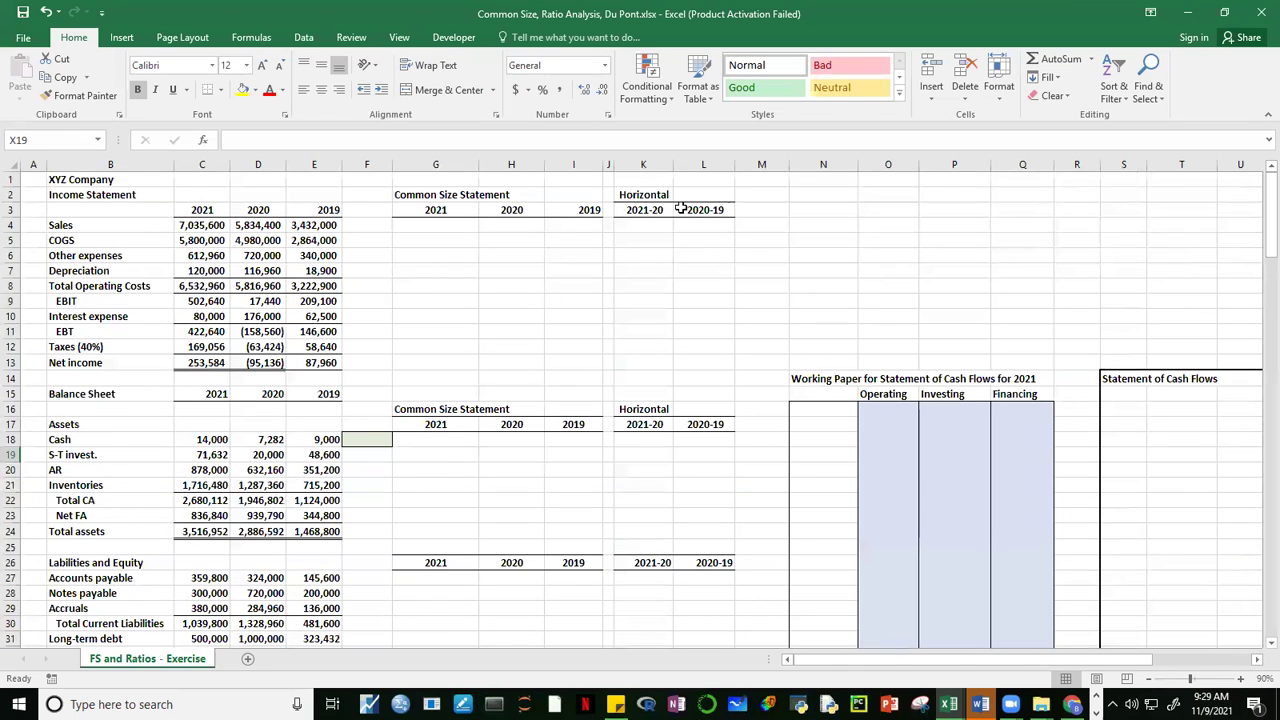
drag(1263, 248, 1266, 340)
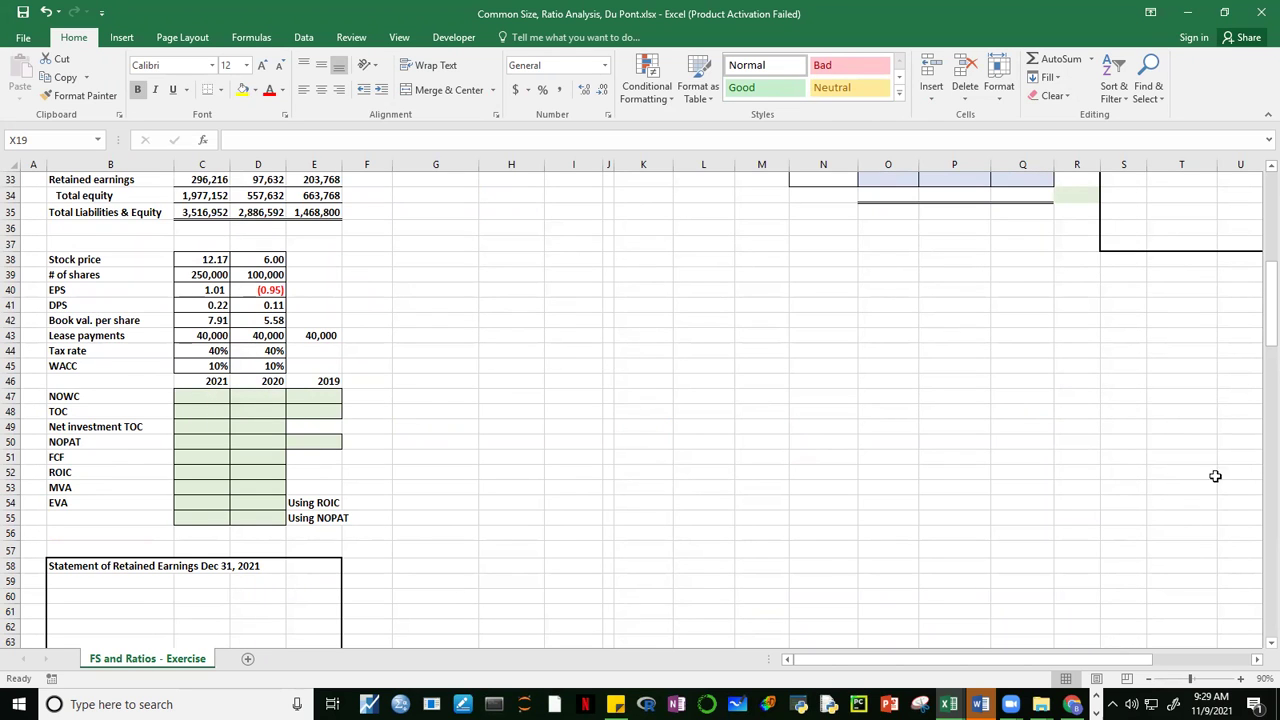
drag(1265, 345, 1266, 383)
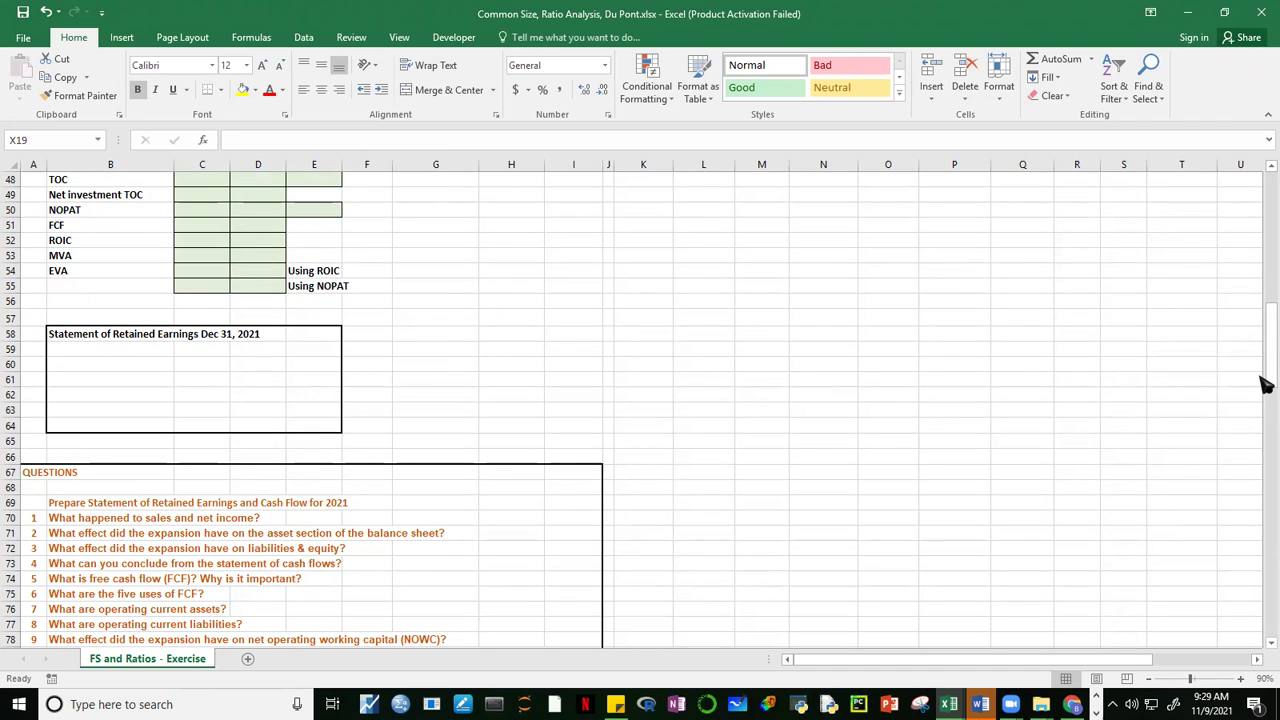
drag(1266, 366, 1266, 415)
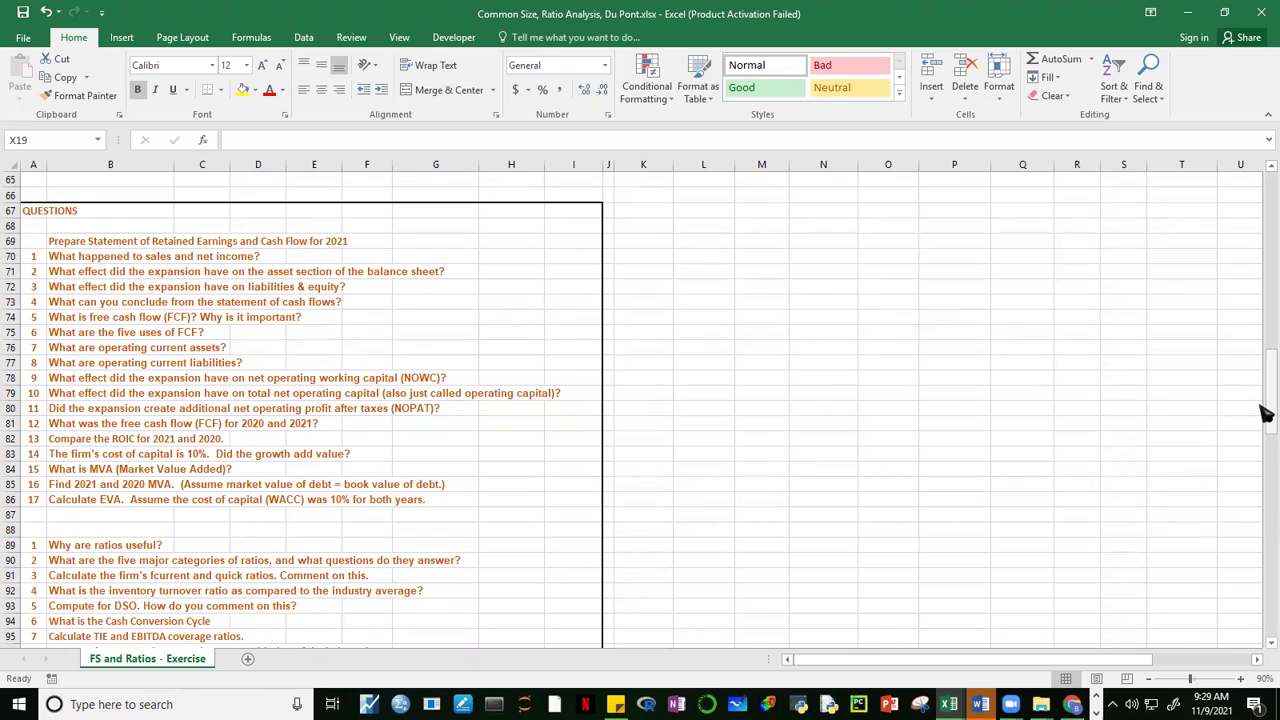
Step: Widen column B so the ratio names in the ratios table fit
drag(1265, 413, 1266, 532)
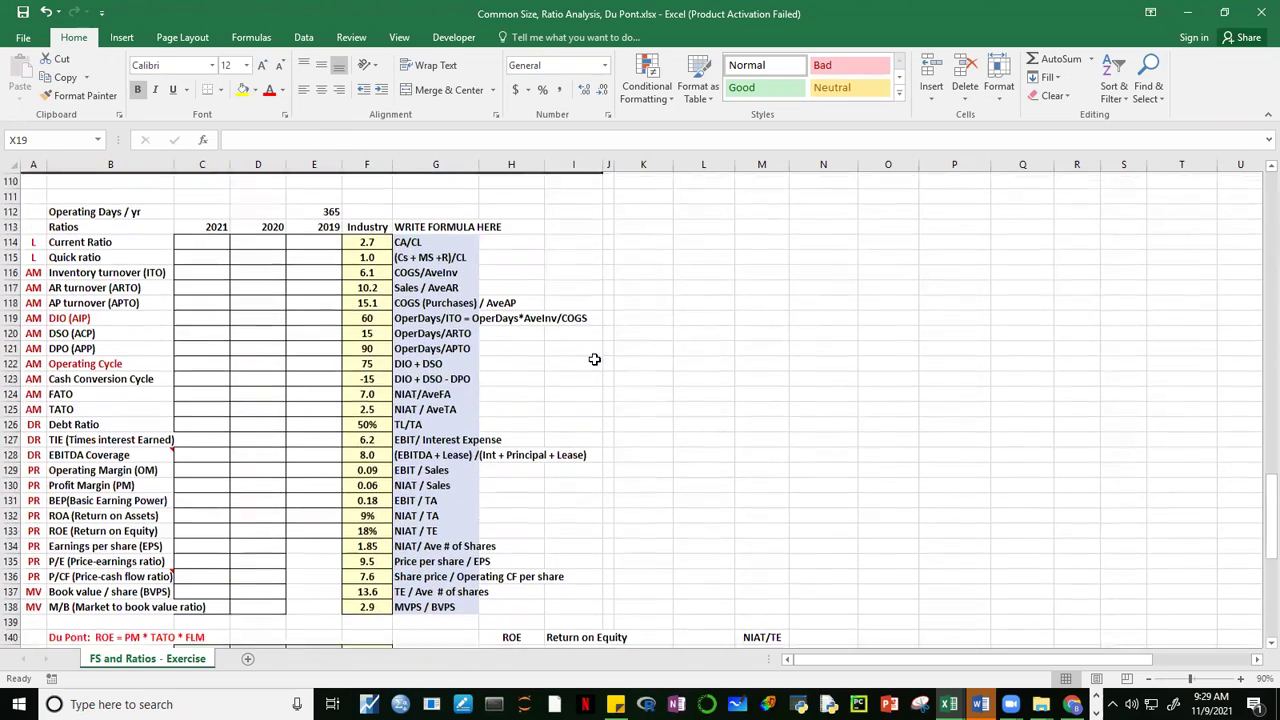
drag(174, 164, 193, 166)
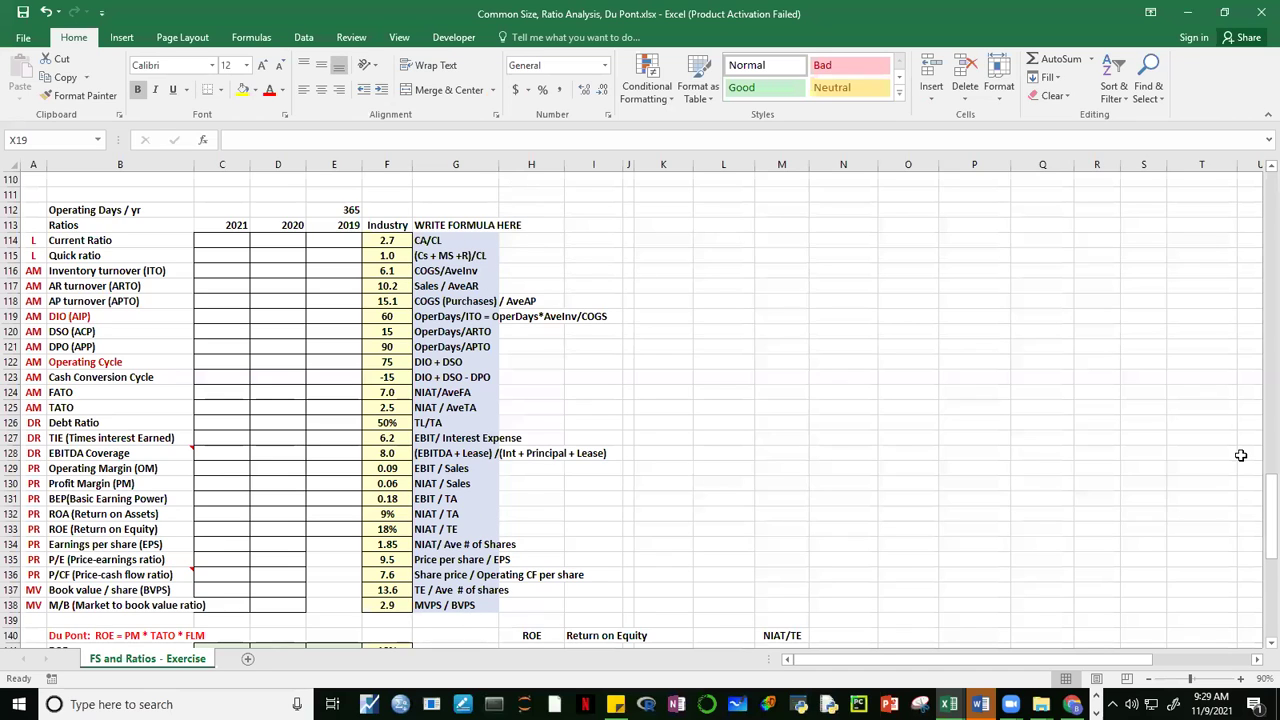
Step: Extend the income statement's common size heading in G2 to read "Common Size Statement - Vertical Analysis"
drag(1265, 520, 1265, 582)
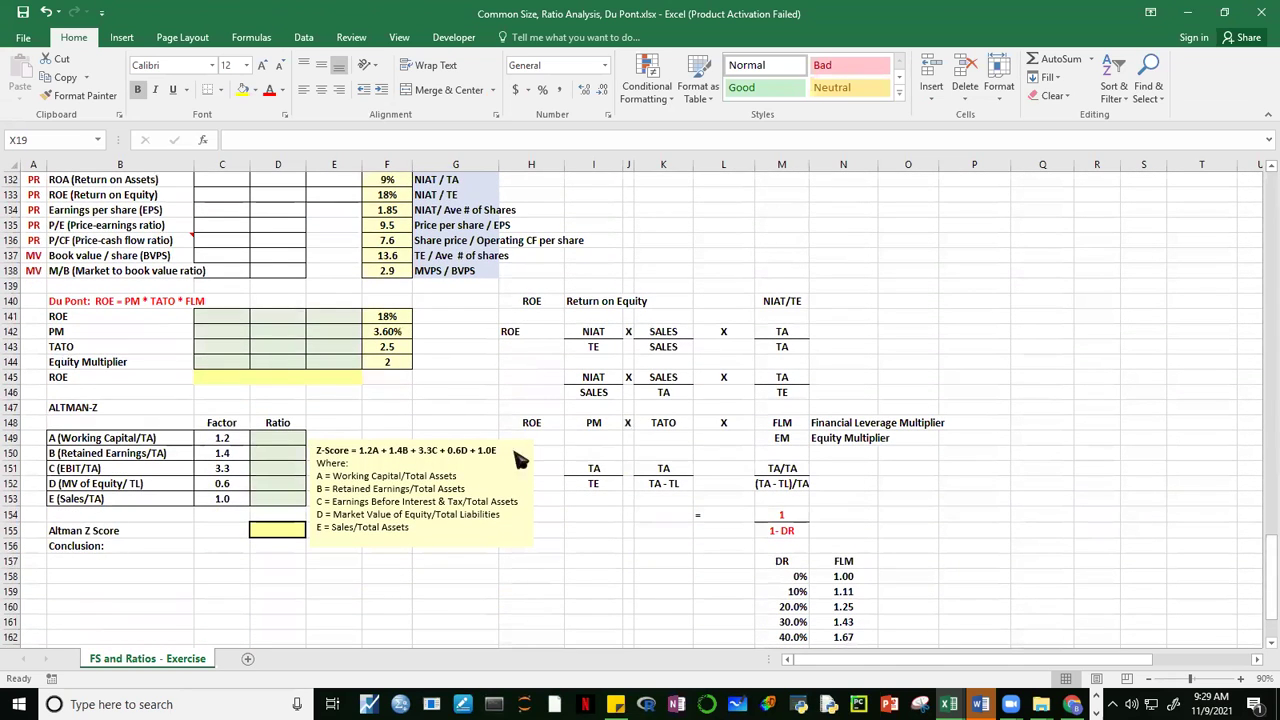
drag(1260, 607, 1258, 165)
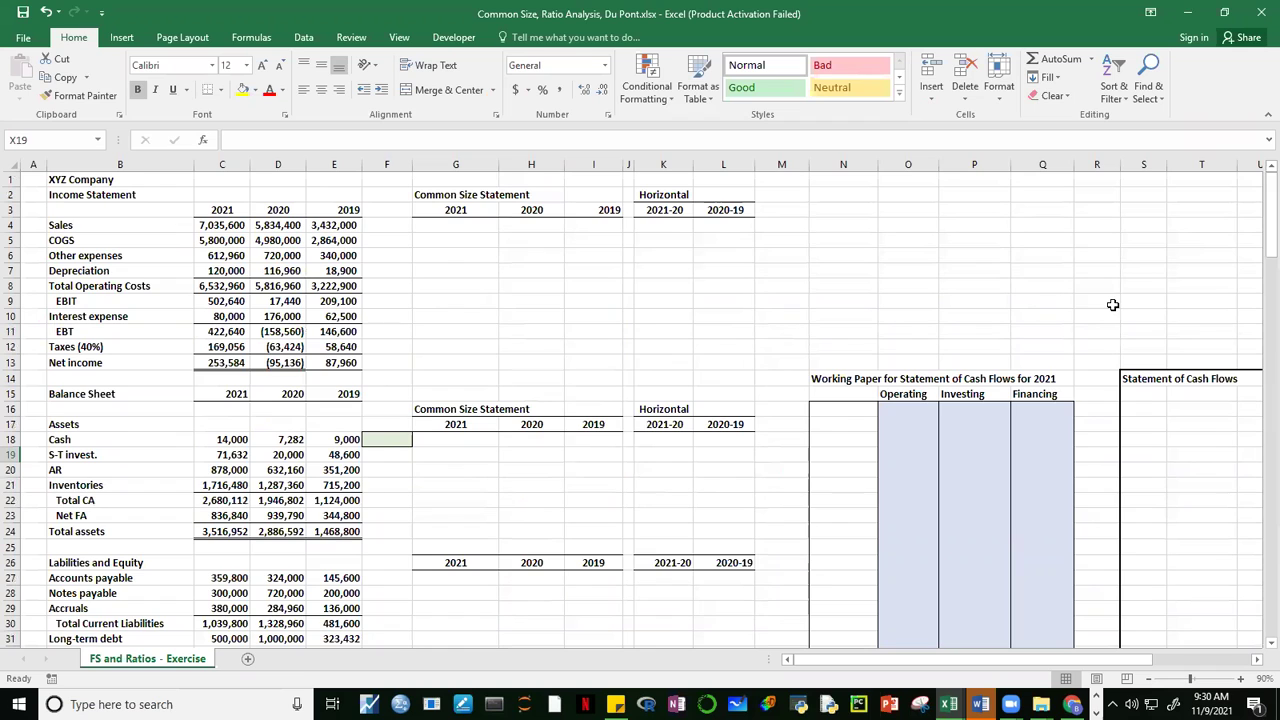
click(427, 195)
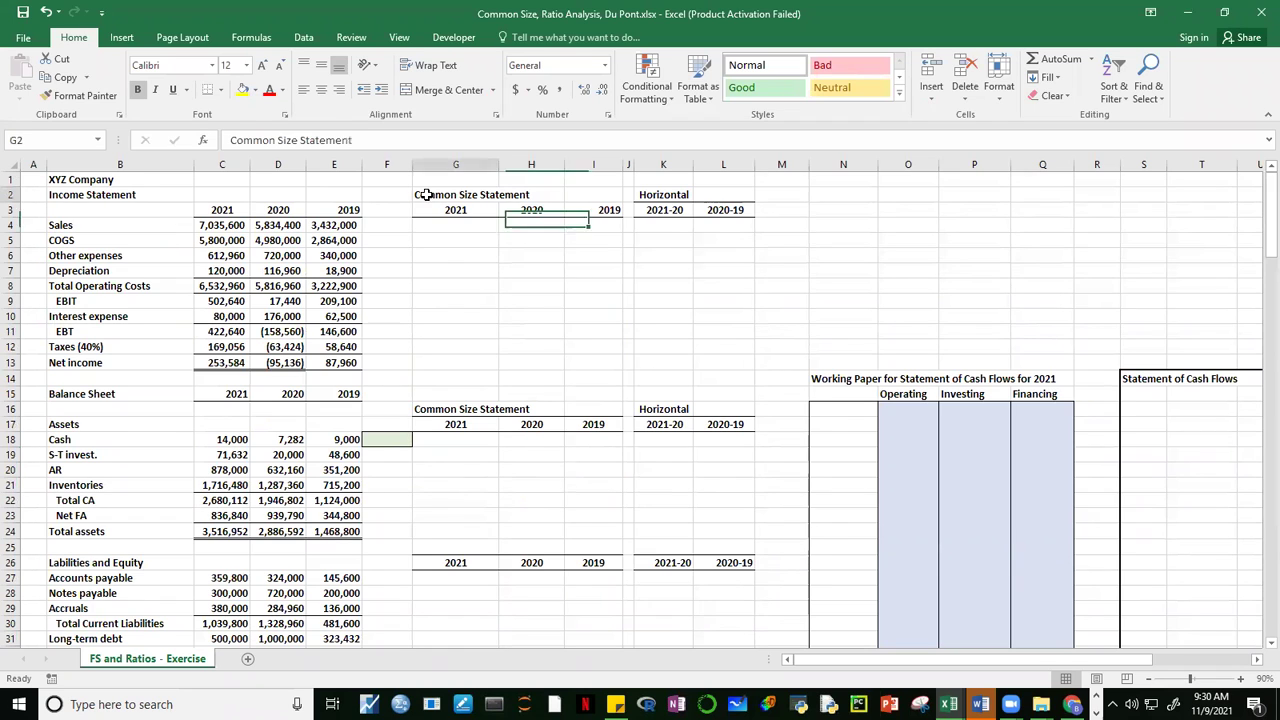
click(376, 146)
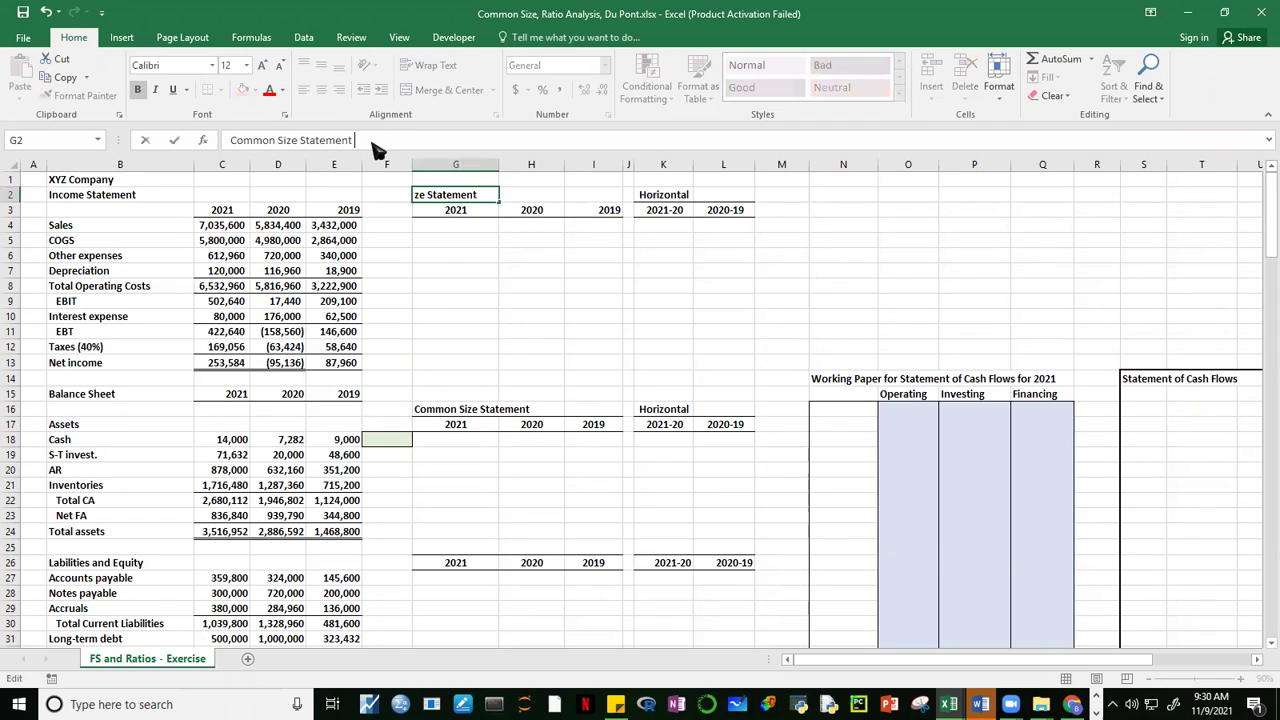
text(- Vertical Analysis)
key(Return)
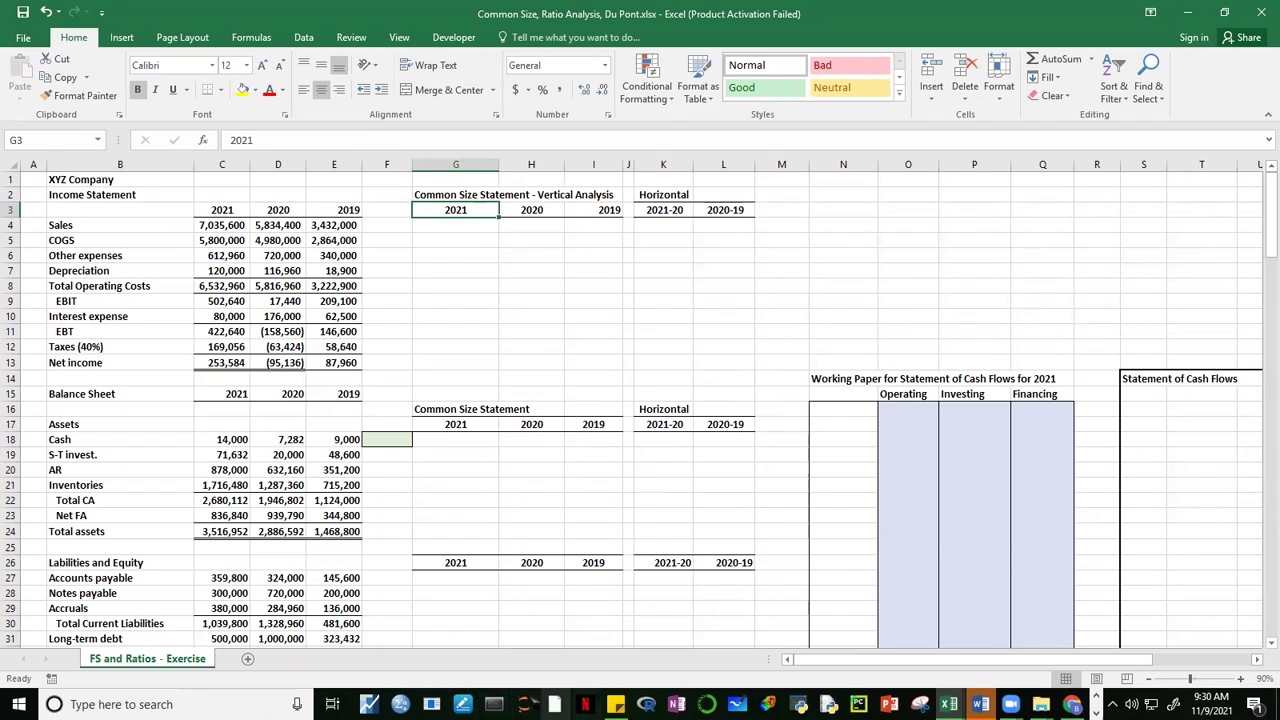
click(462, 704)
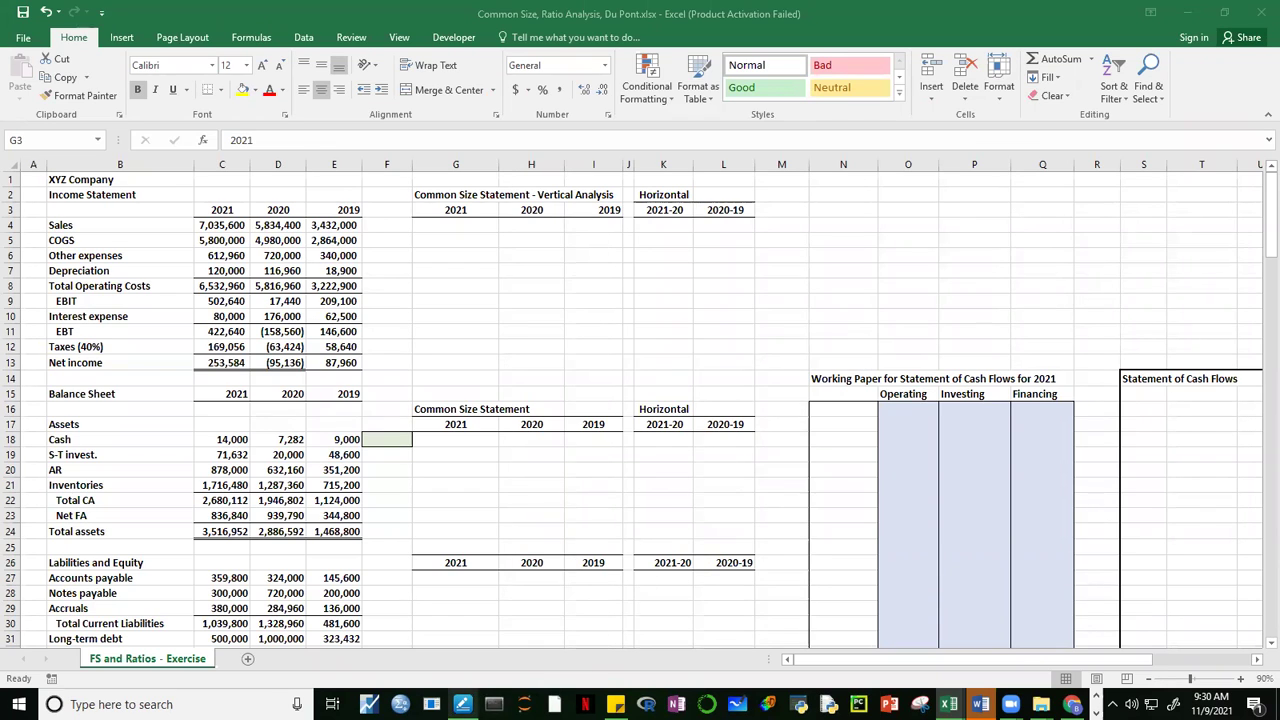
click(462, 704)
click(764, 591)
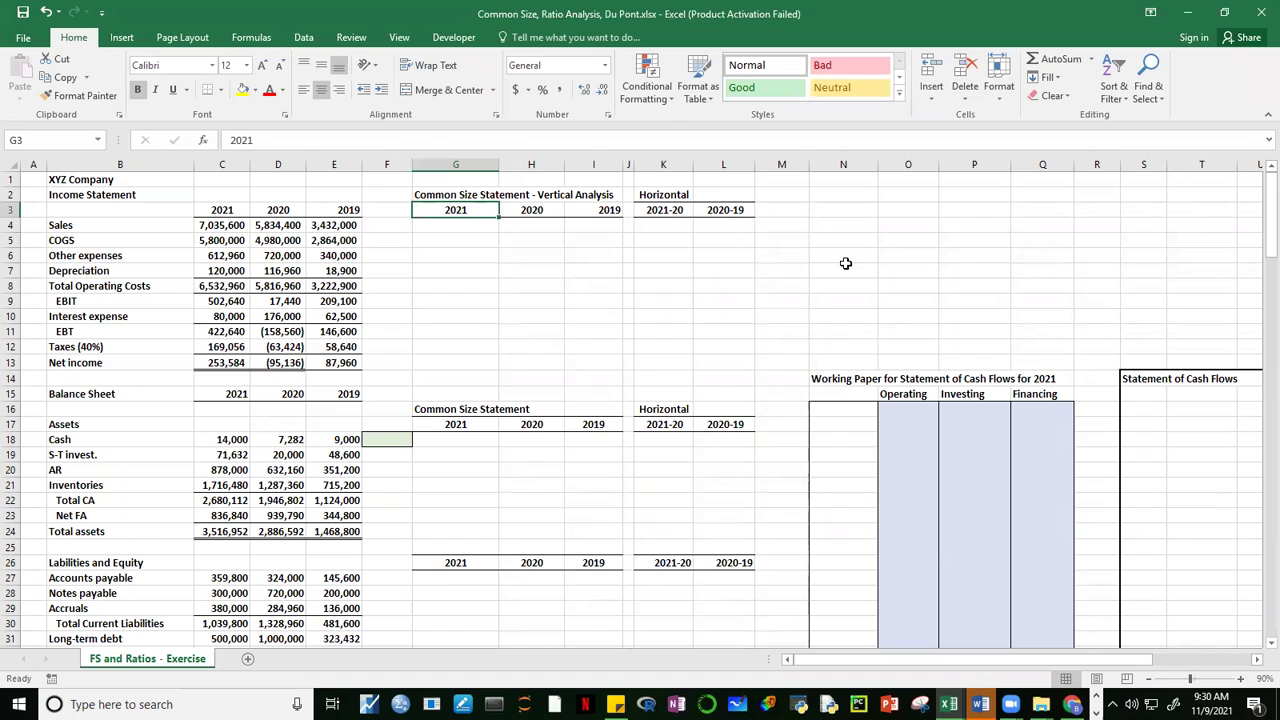
Step: Center the year headings 2021, 2020 and 2019 in G3:I3 under the vertical analysis heading
click(443, 195)
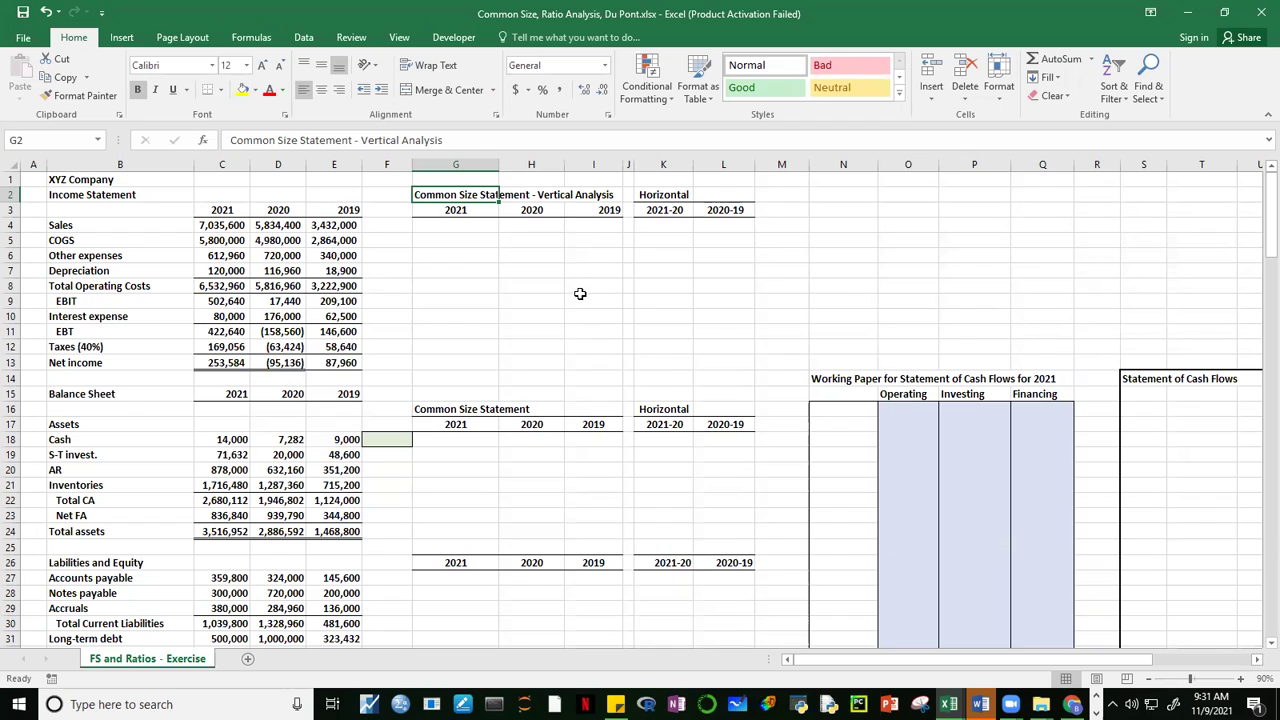
click(483, 211)
drag(483, 211, 606, 210)
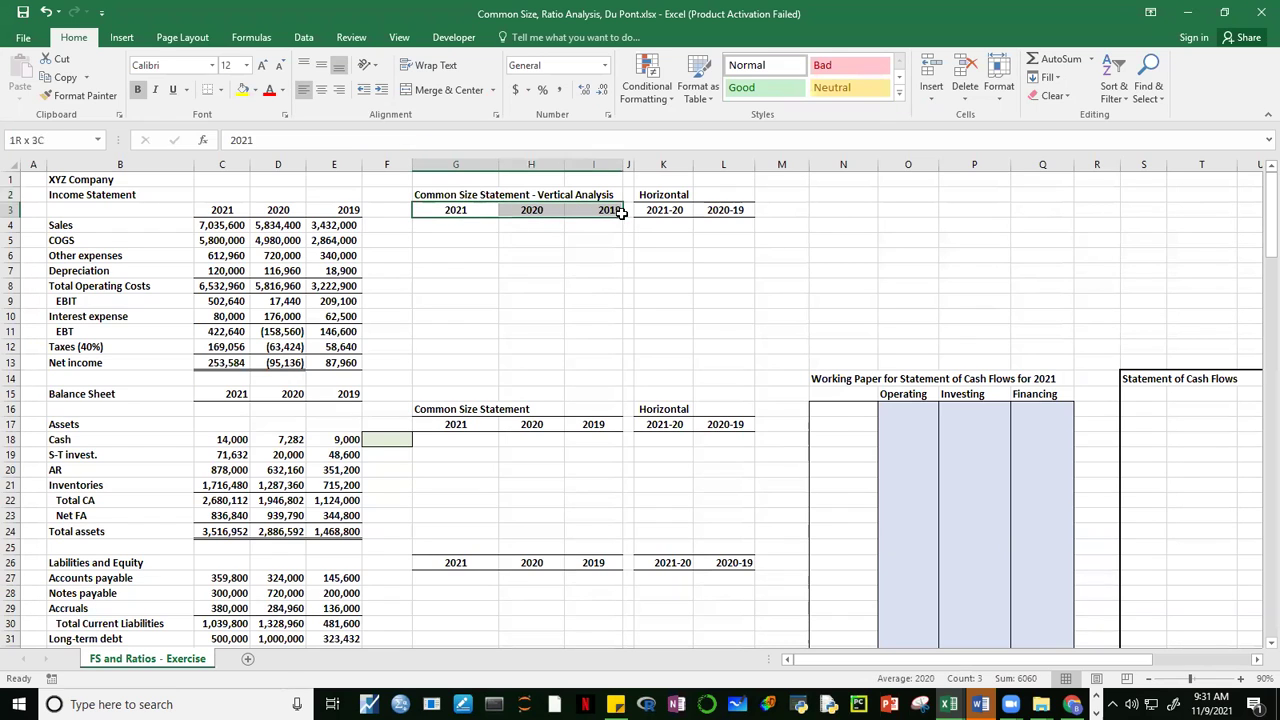
click(321, 90)
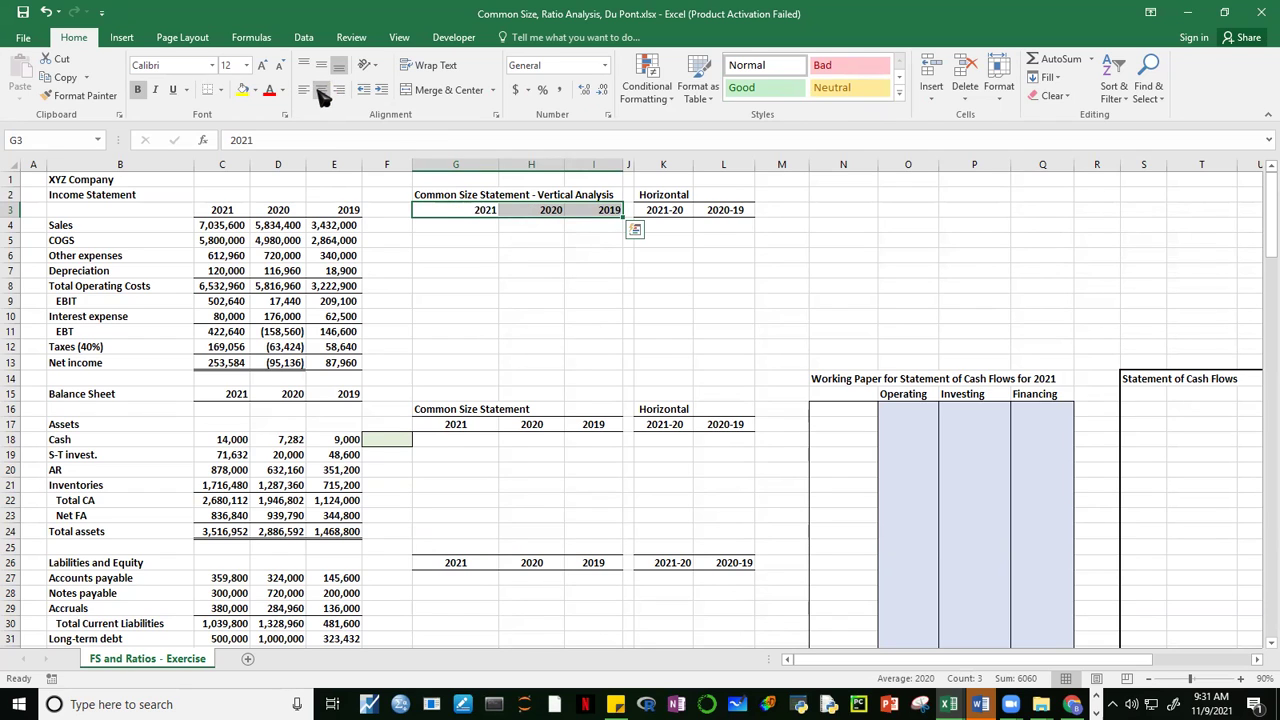
click(321, 90)
Step: Widen column I slightly and narrow column G slightly in the vertical analysis section
click(613, 348)
drag(626, 165, 632, 166)
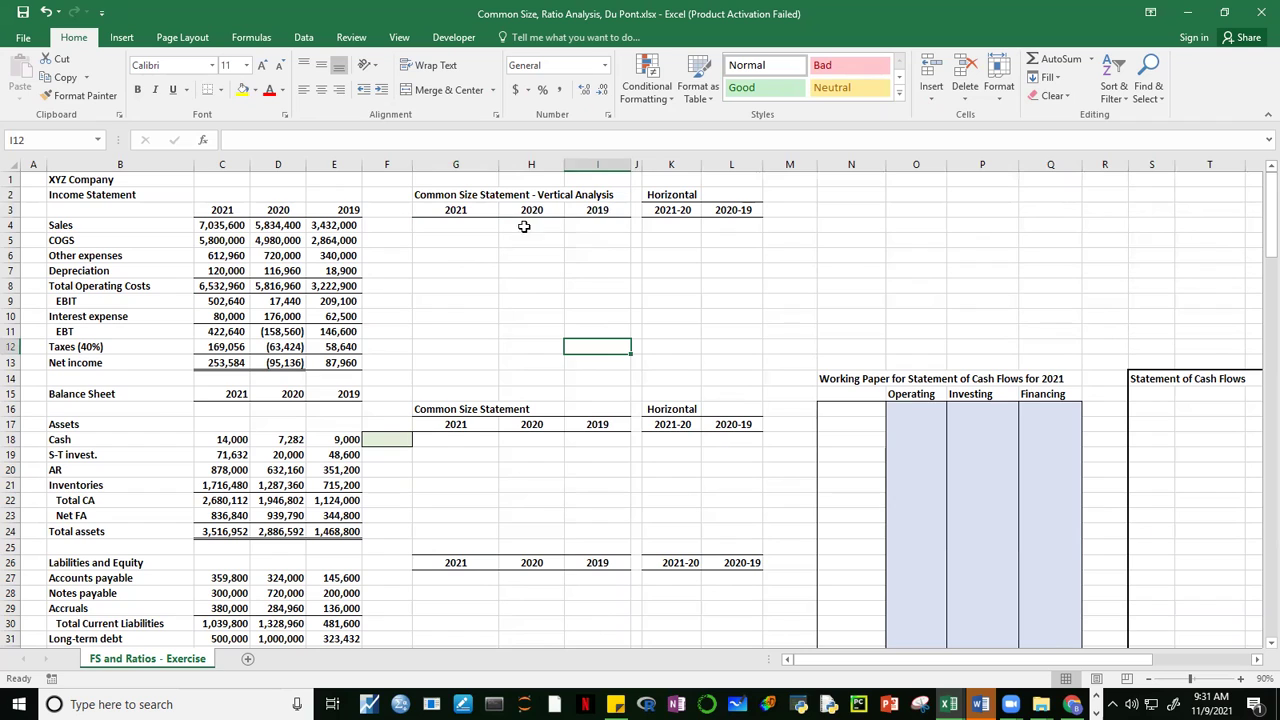
drag(498, 167, 489, 173)
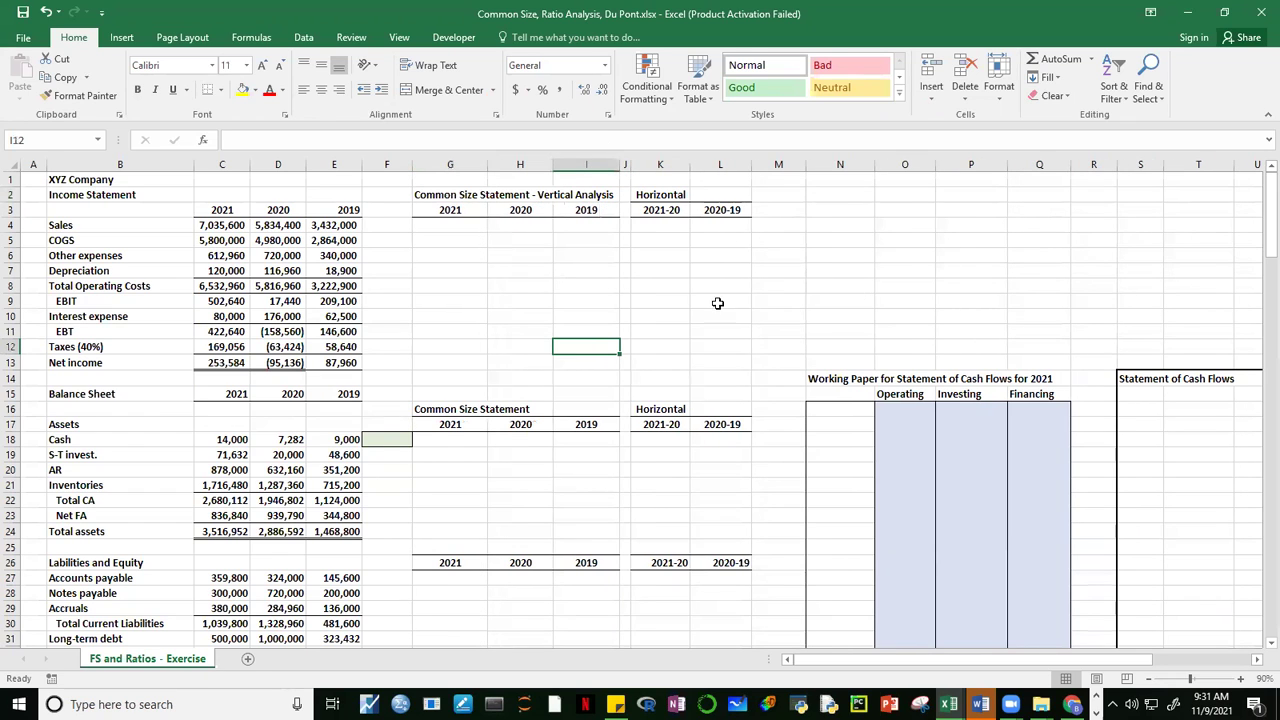
Step: Review the 2021 Sales figure as the base for the other 2021 income statement items in C5:C13
click(206, 224)
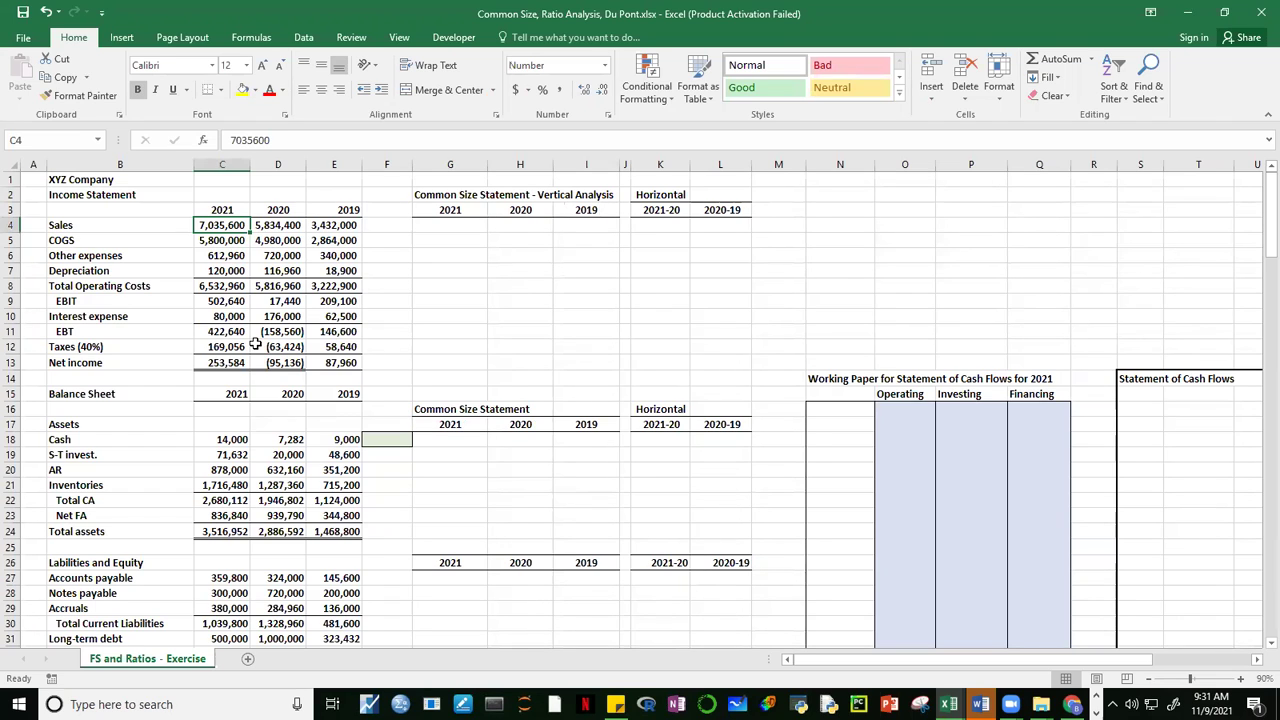
drag(232, 241, 231, 368)
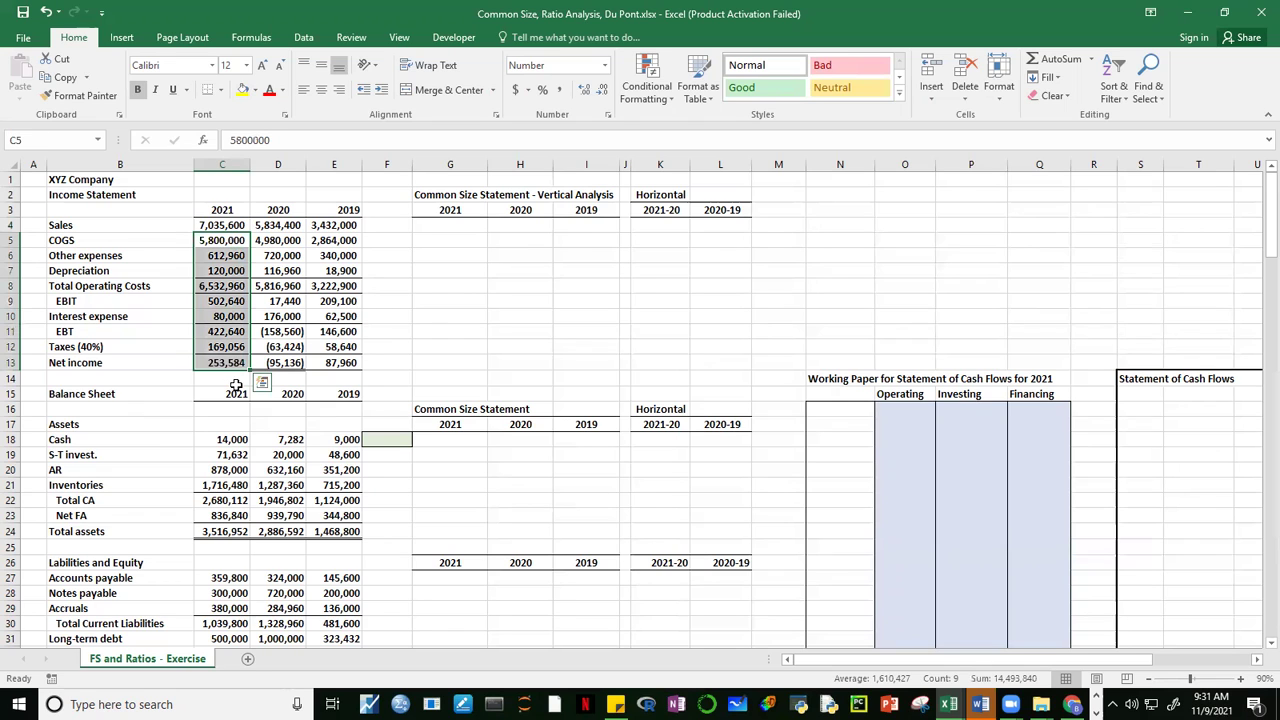
click(229, 242)
click(232, 227)
click(223, 259)
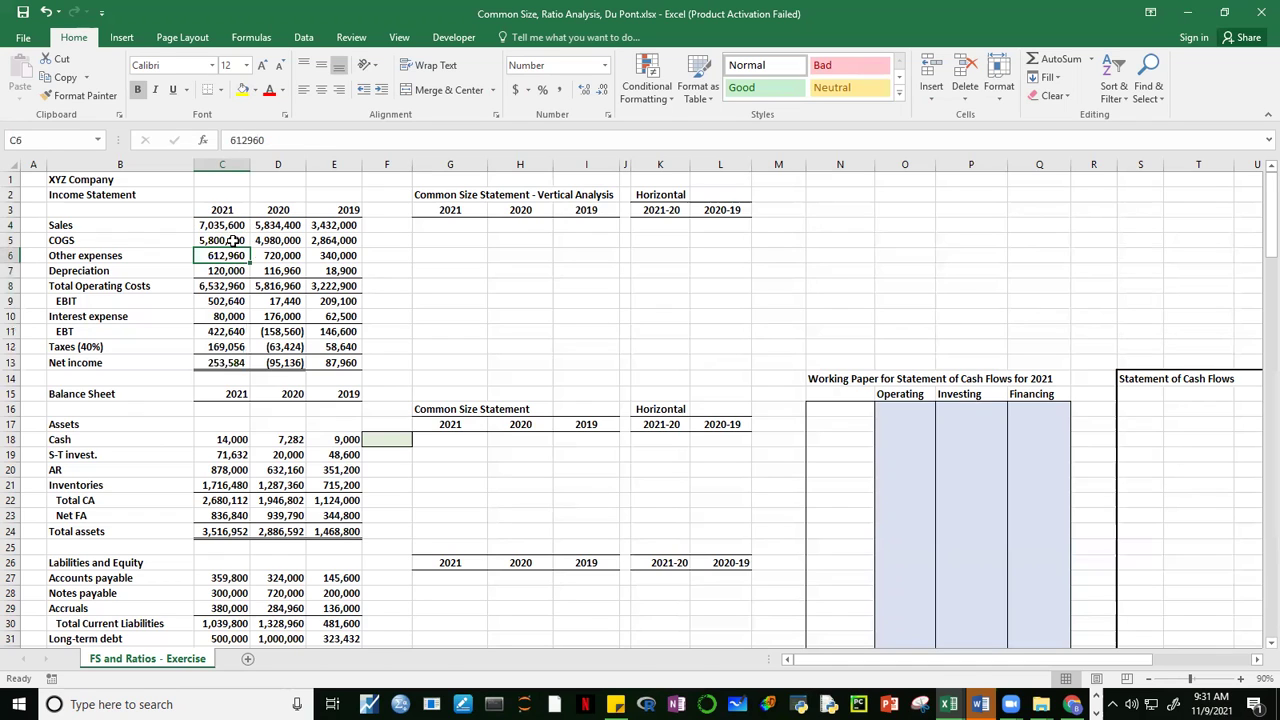
click(238, 226)
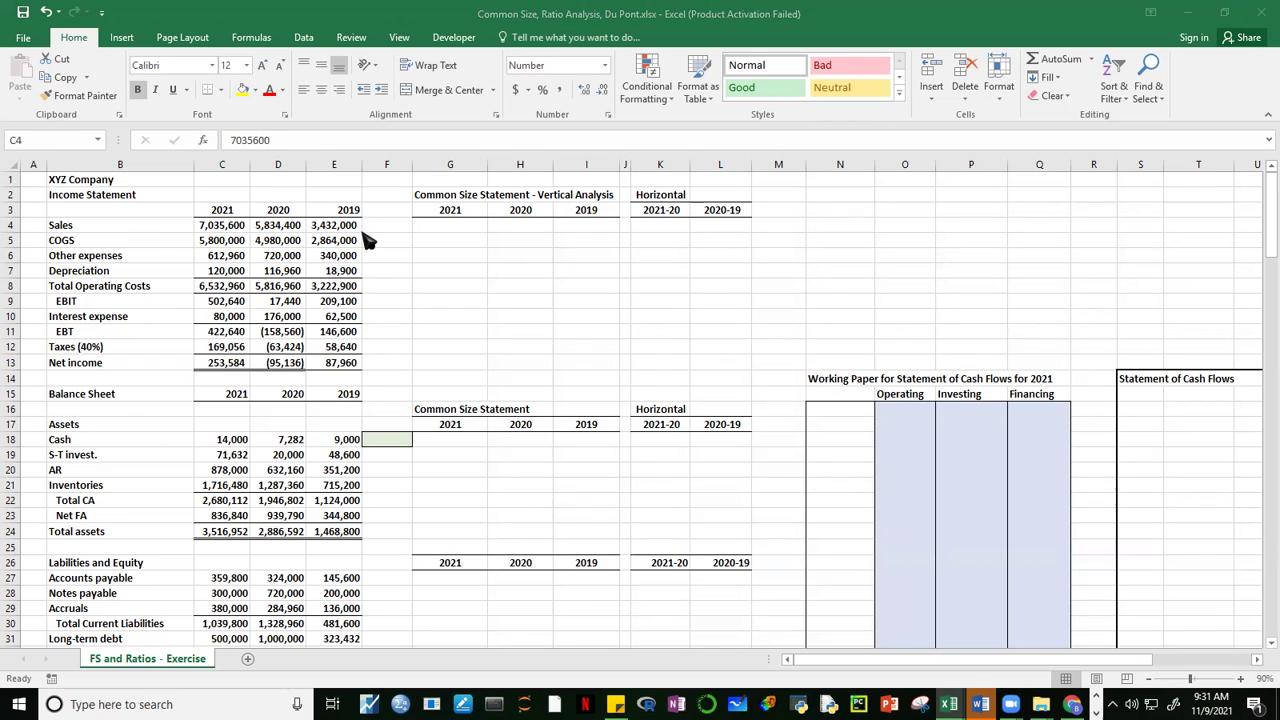
click(1265, 252)
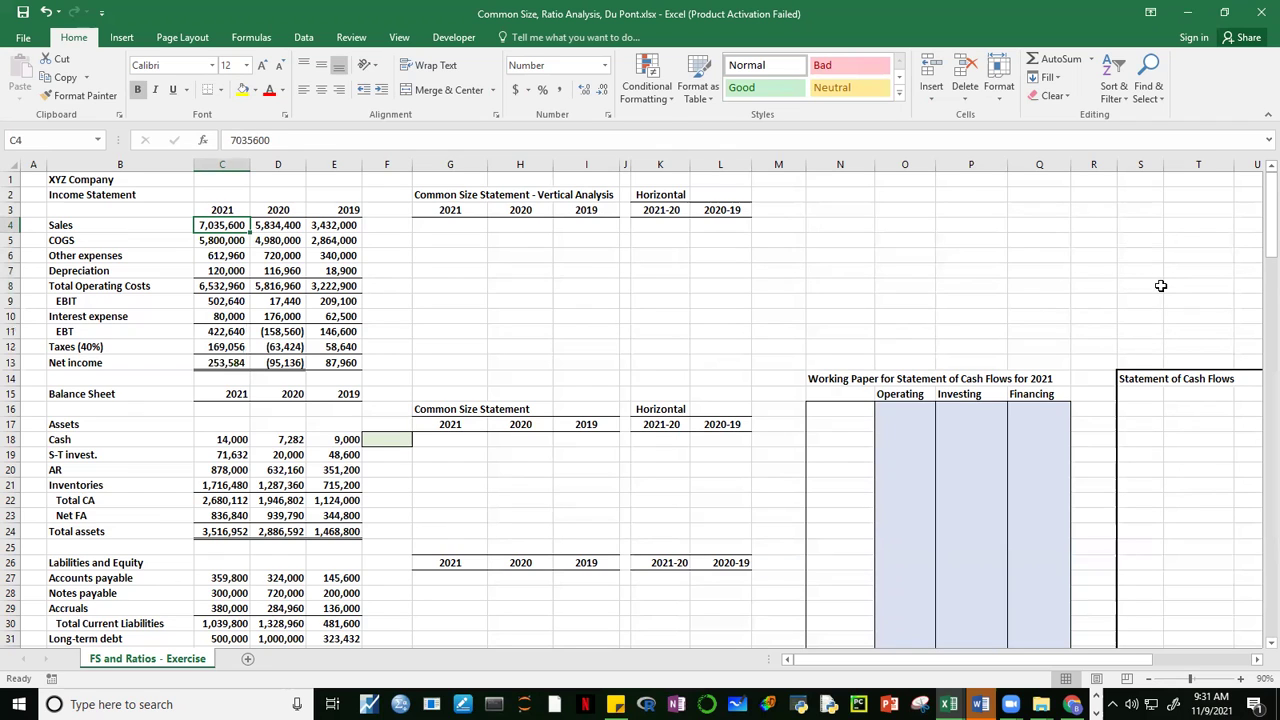
Step: Enter =C4/C4 in G4 to divide 2021 Sales by itself in the vertical analysis section
click(456, 228)
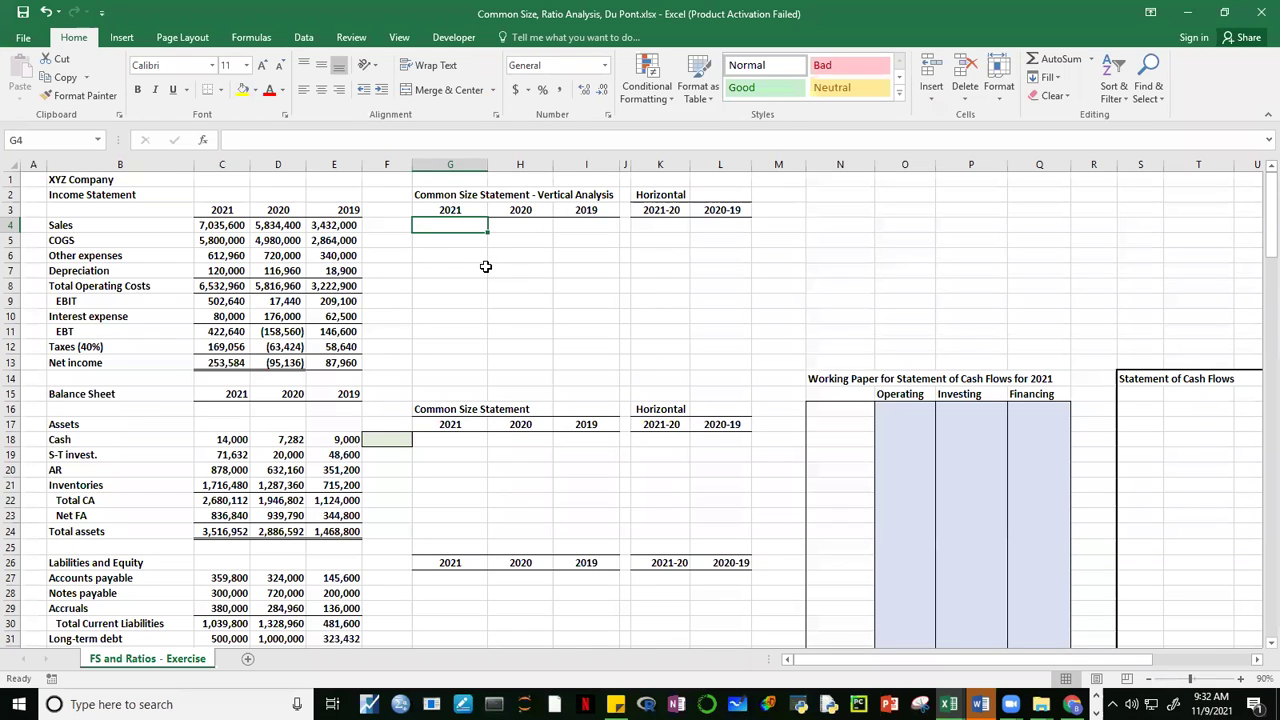
text(=)
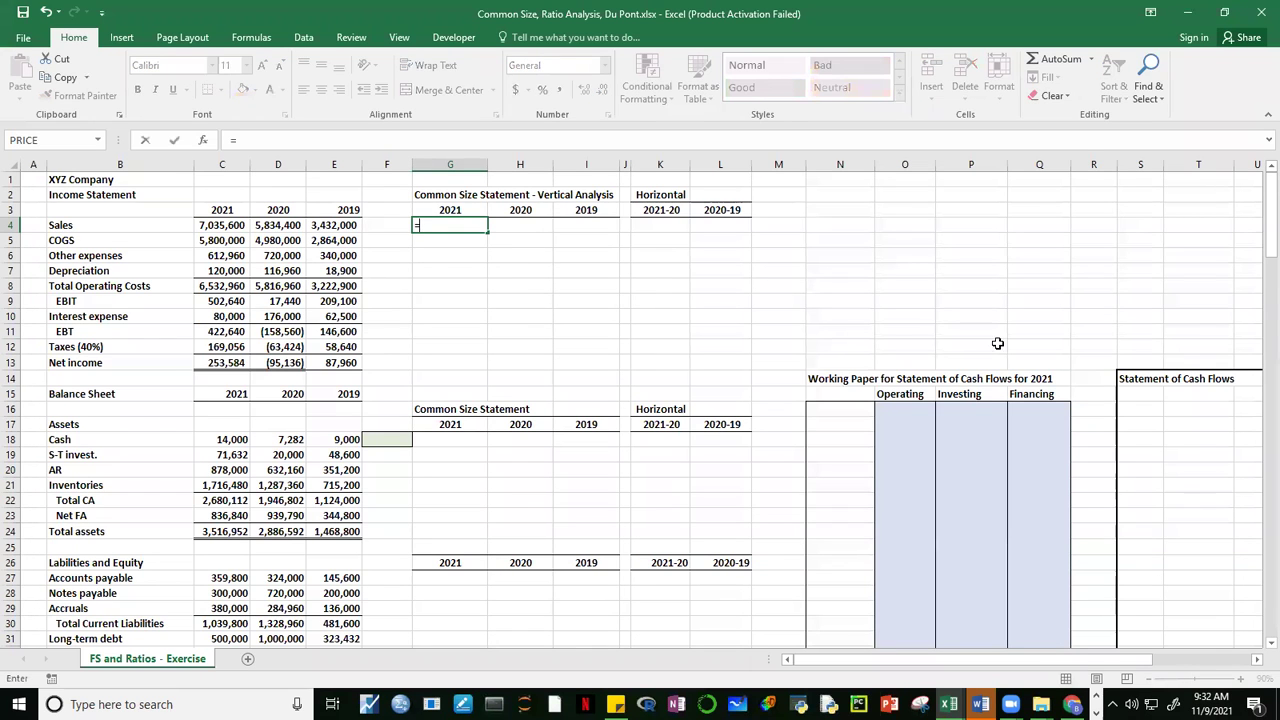
key(Escape)
click(1240, 679)
click(1240, 679)
click(1240, 679)
drag(994, 660, 840, 660)
drag(1270, 212, 1270, 182)
text(=)
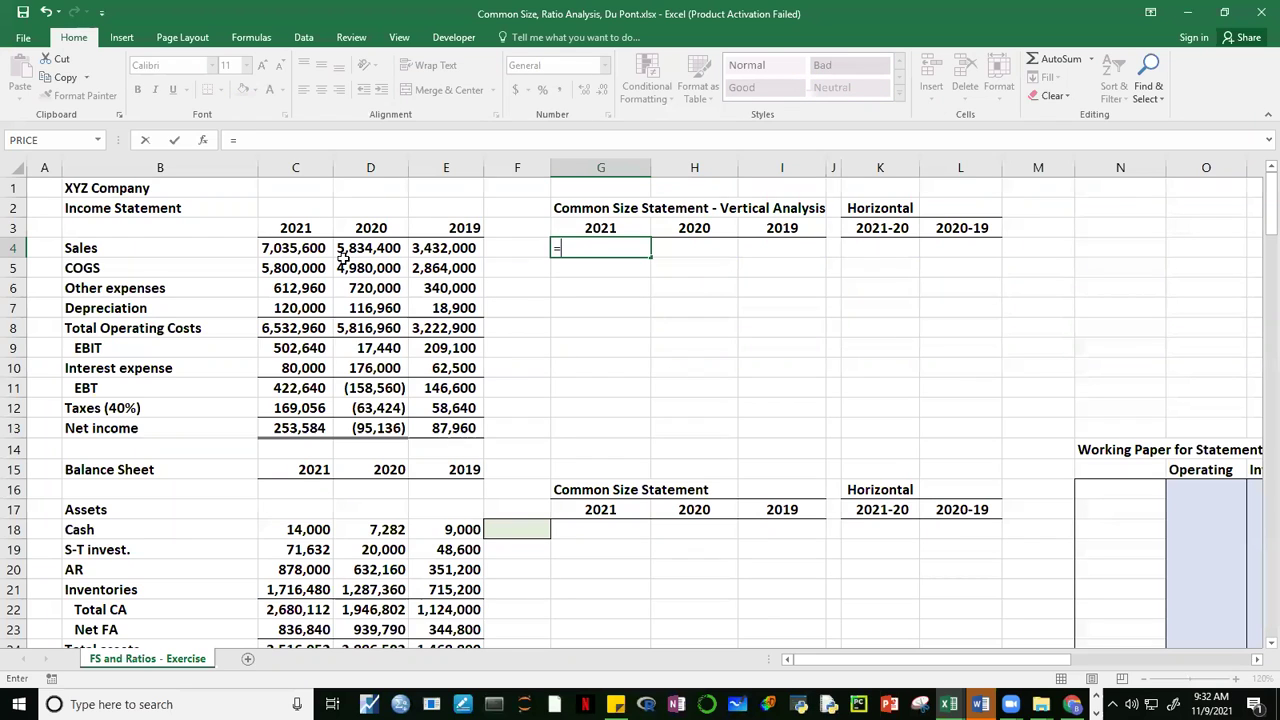
click(295, 248)
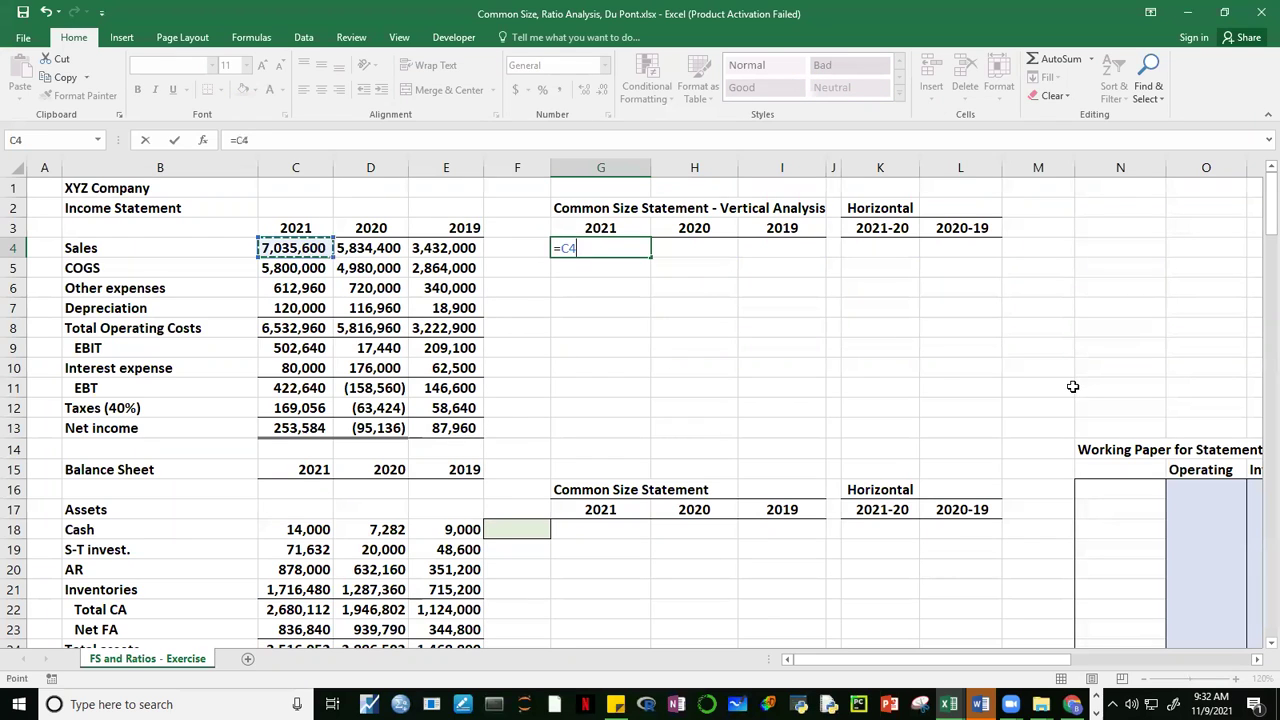
text(/)
click(297, 248)
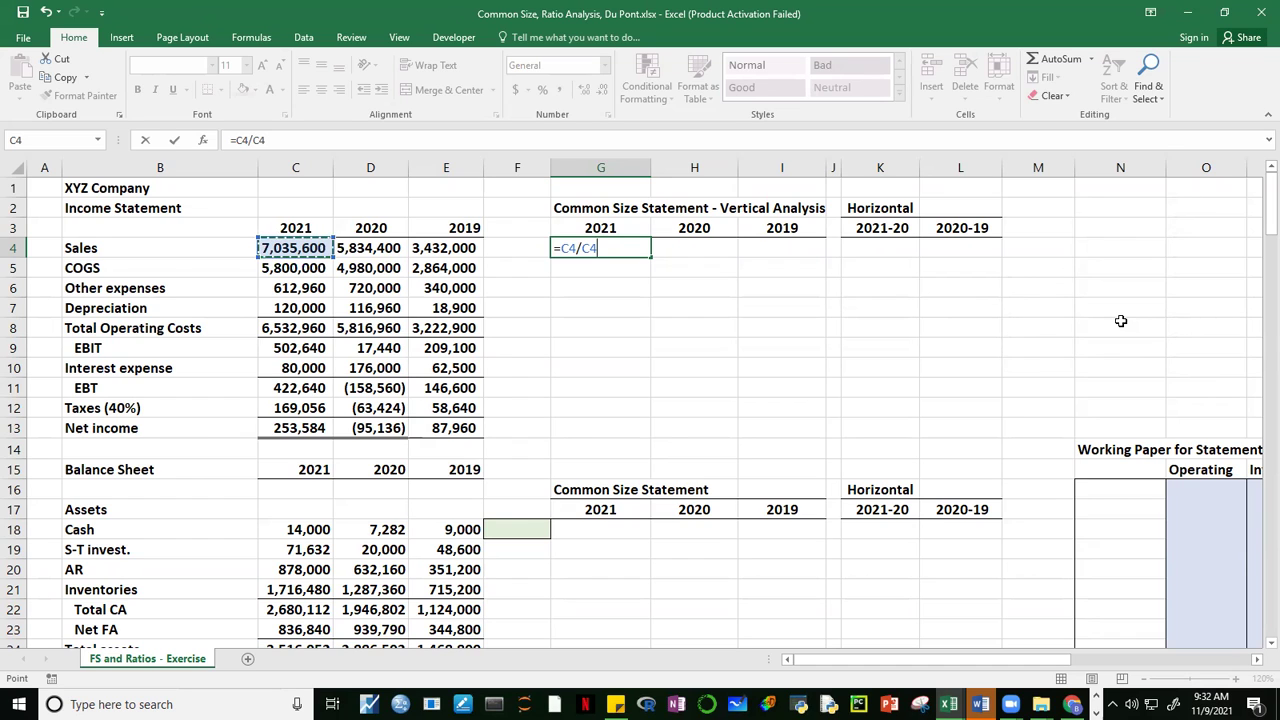
key(ctrl+Return)
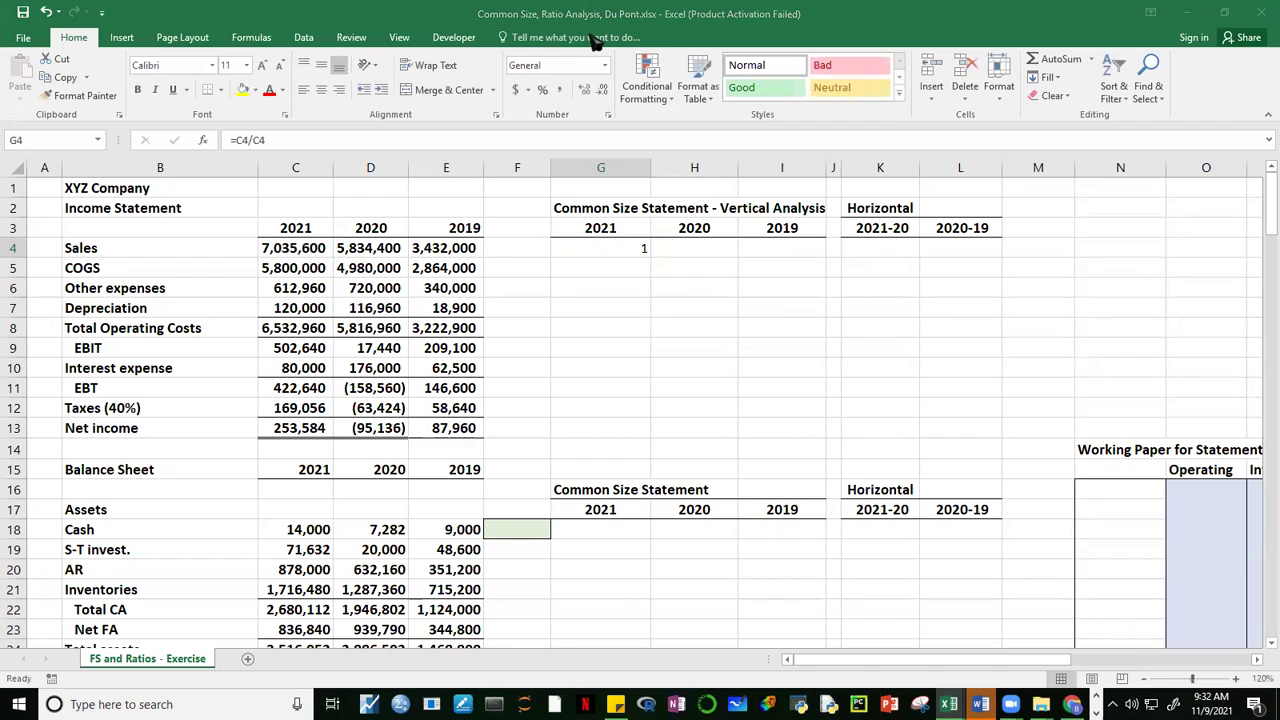
Step: Format the 2021 Sales ratio in G4 to show three decimal places
click(638, 252)
click(584, 90)
click(584, 90)
click(584, 90)
click(912, 352)
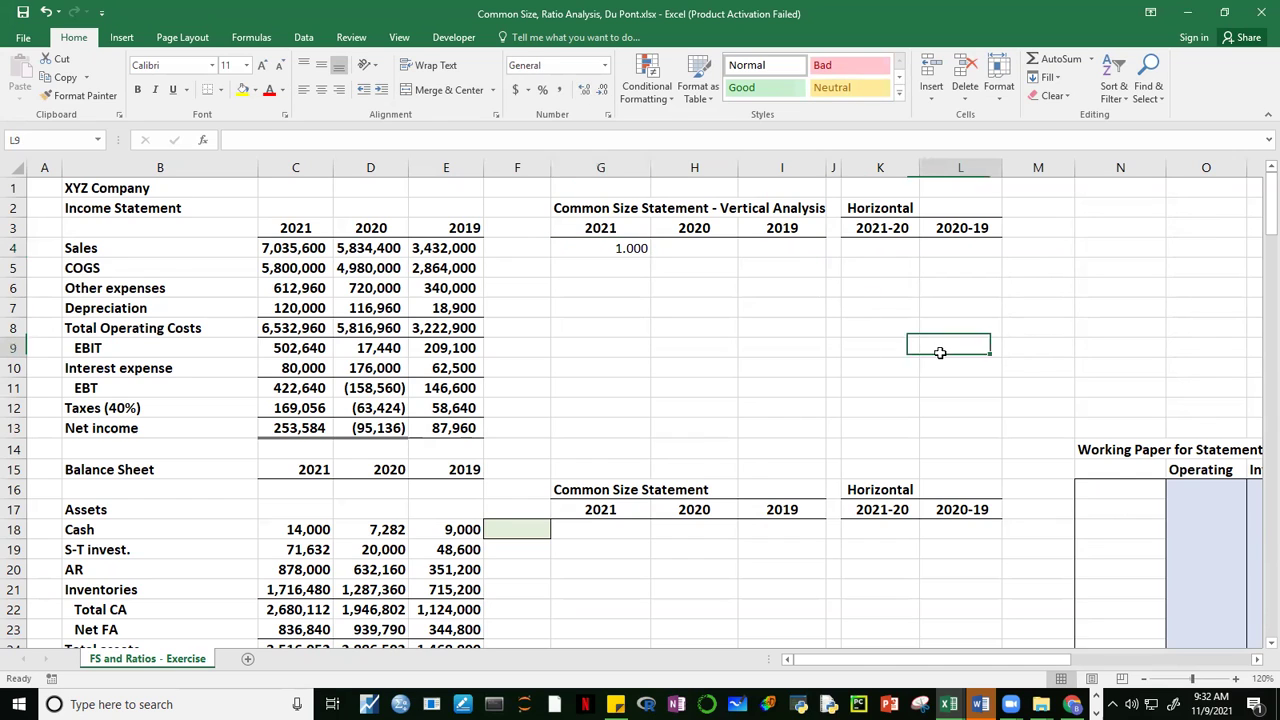
Step: Fill the G4 formula down and across the vertical analysis block G4:I13
click(641, 251)
drag(652, 262, 818, 442)
click(960, 368)
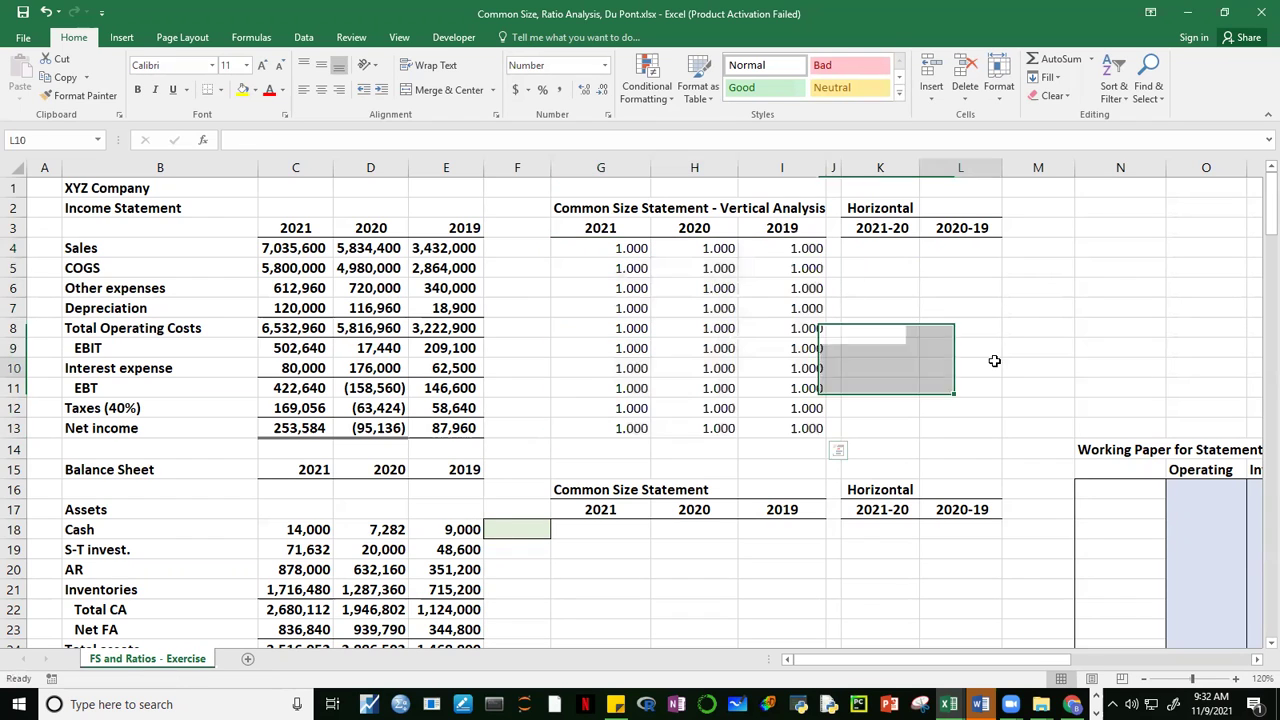
Step: Inspect which cells the copied formulas in G7, H8 and I13 reference compared with the original in G4
click(644, 348)
key(Right)
click(712, 308)
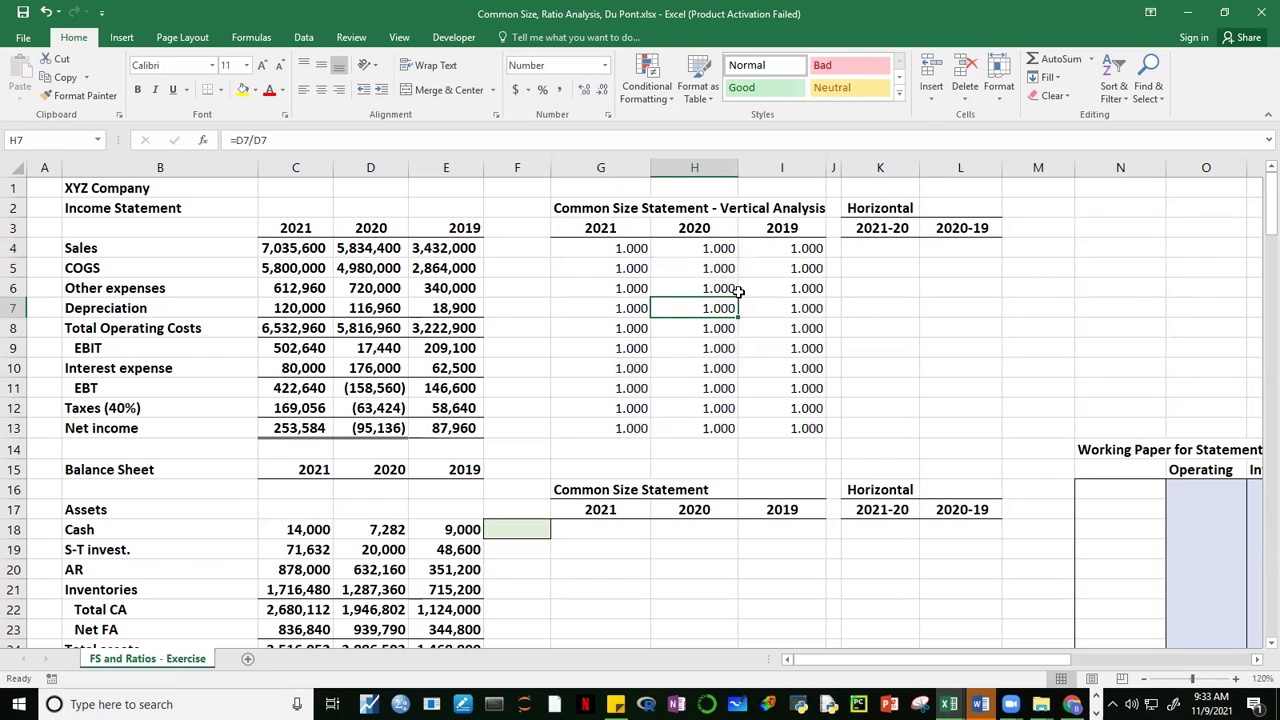
click(632, 302)
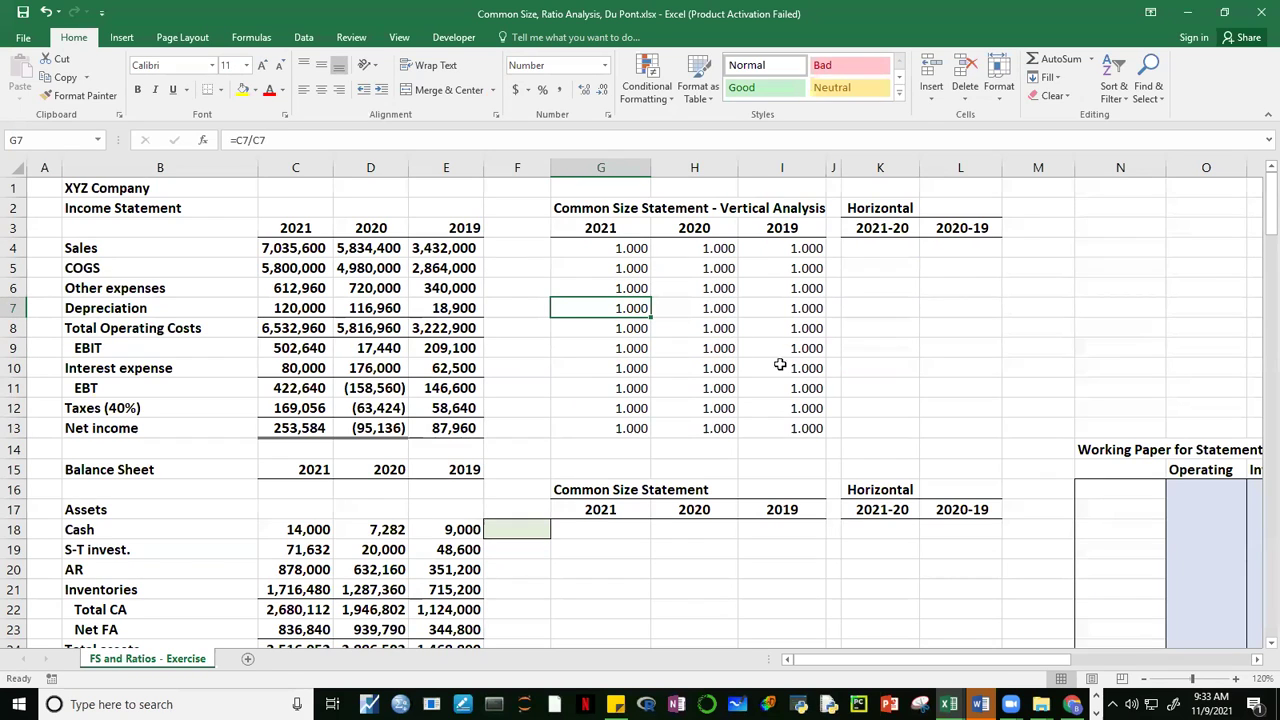
key(F2)
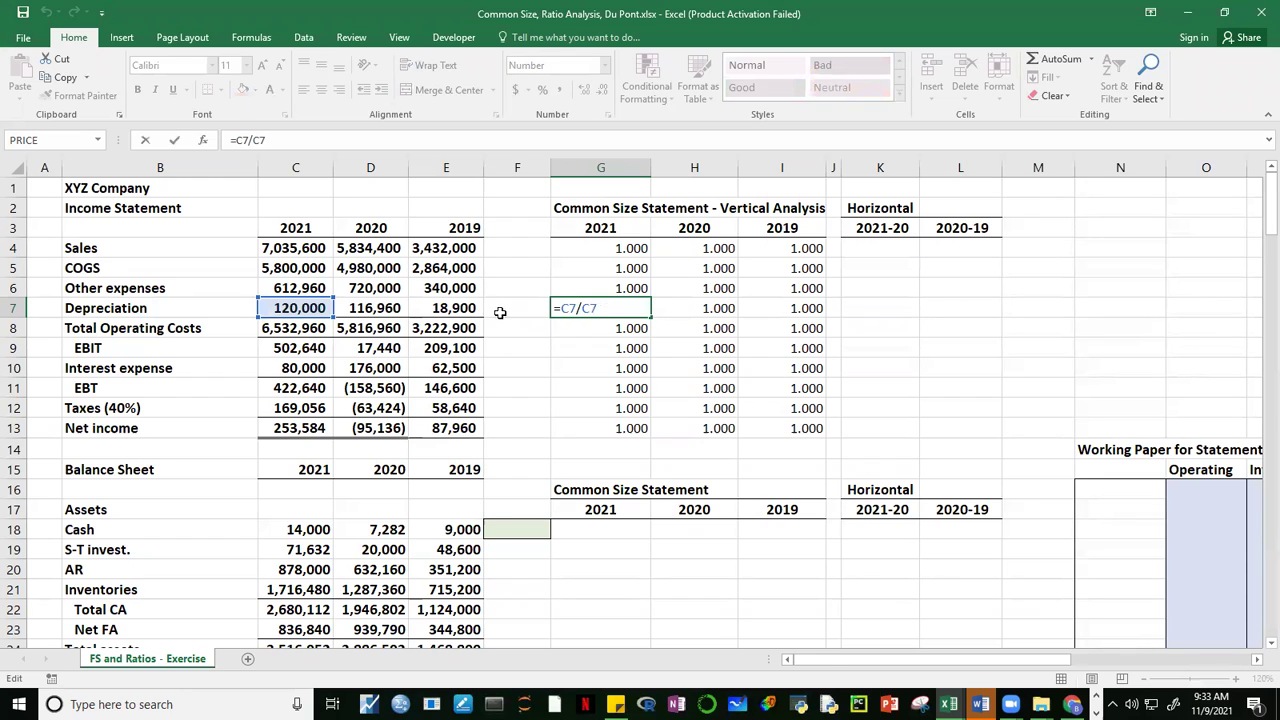
click(706, 334)
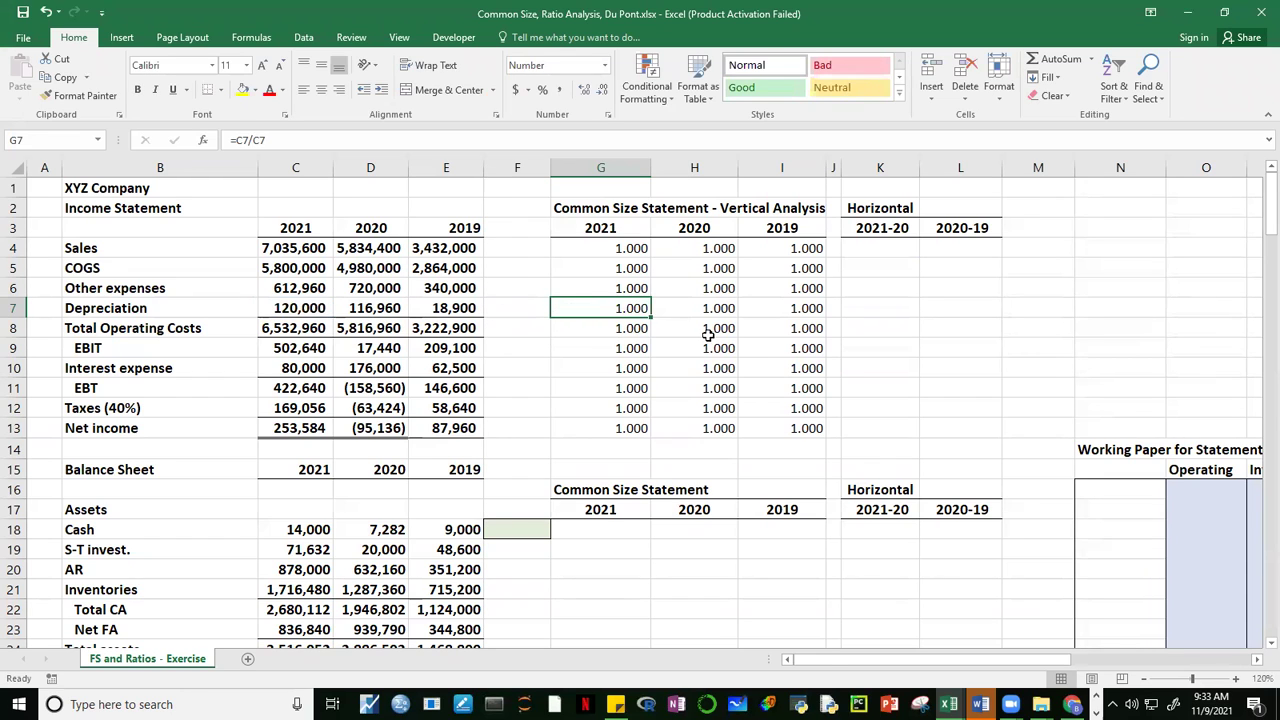
key(F2)
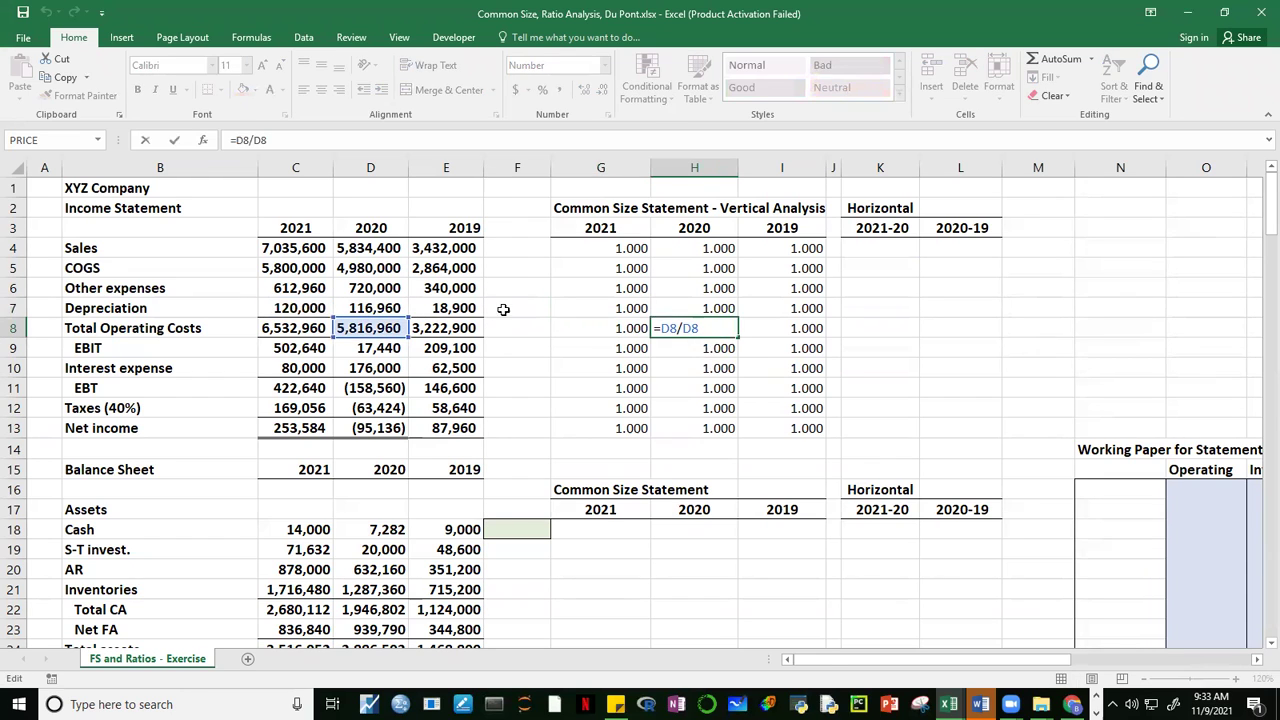
key(Escape)
click(802, 433)
key(F2)
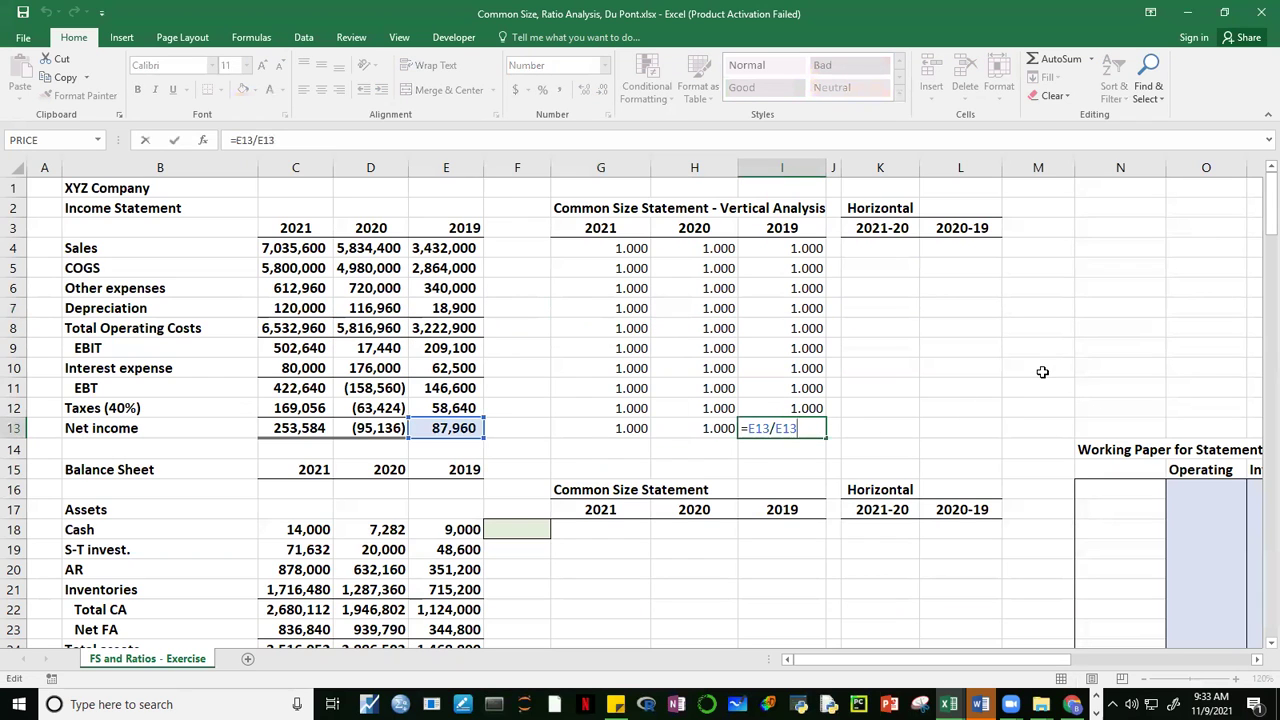
key(Escape)
click(630, 252)
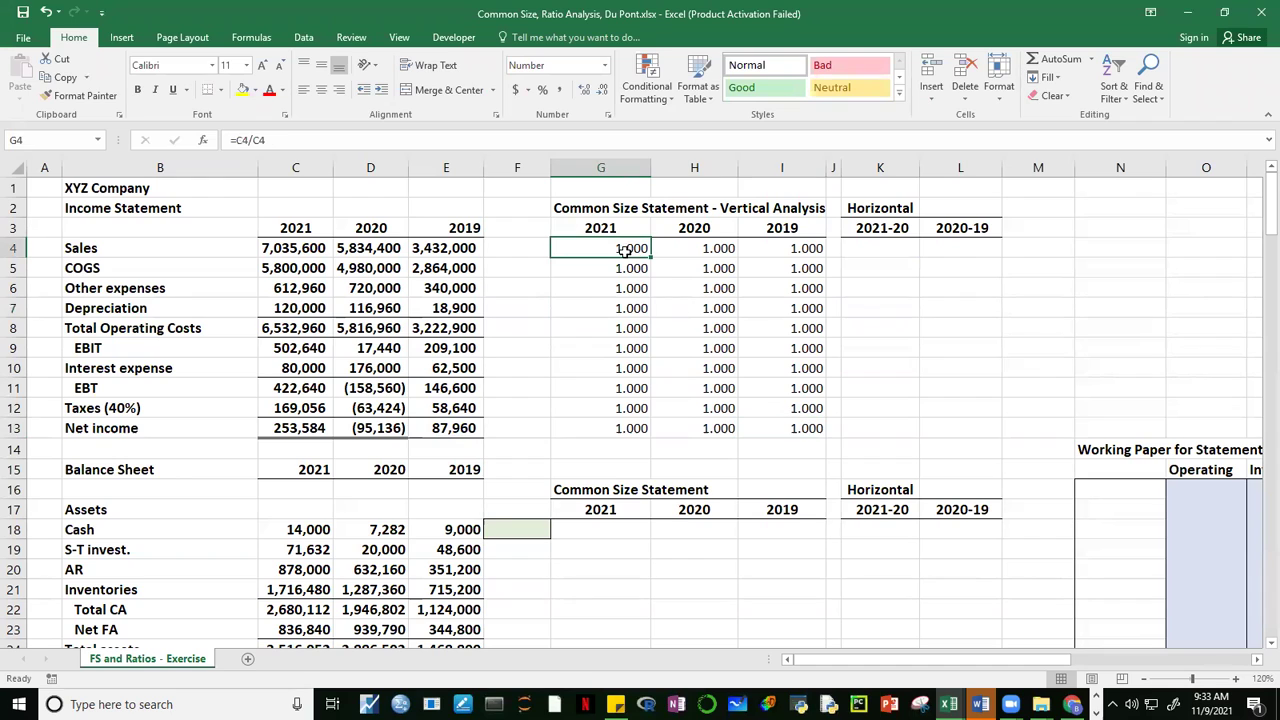
key(F2)
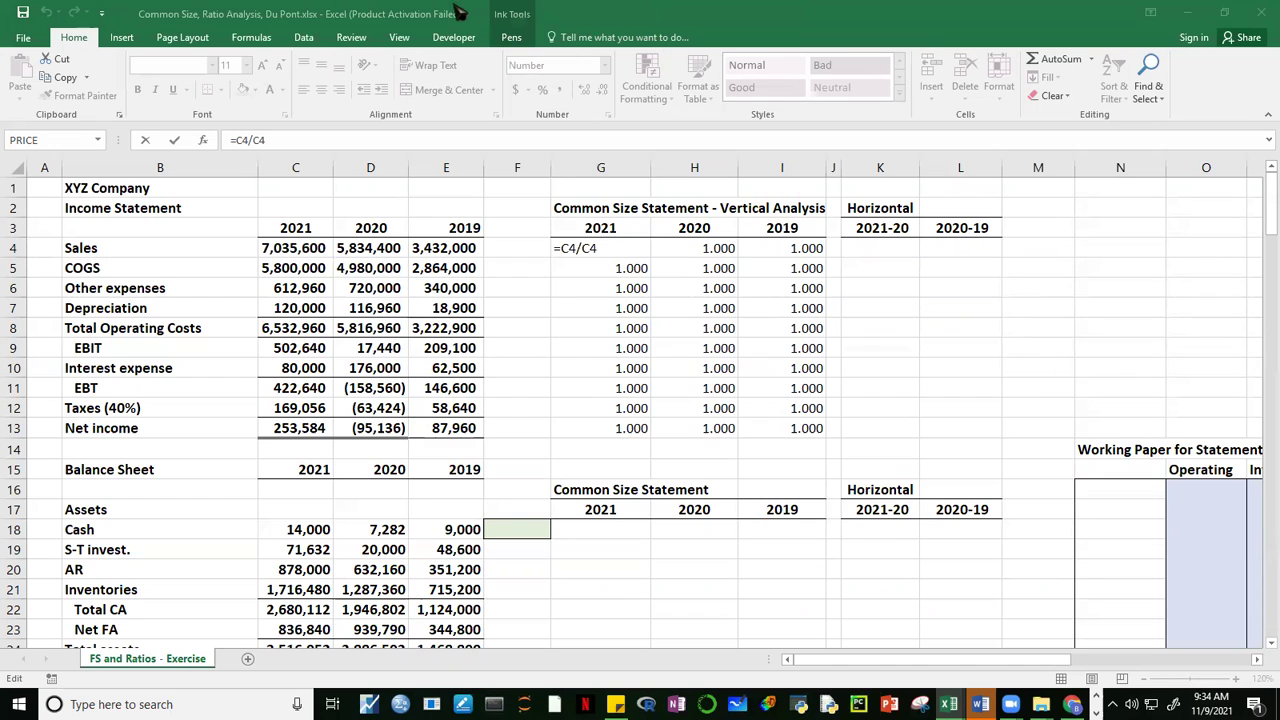
Step: Handwrite C4/$C$4 in red ink in the empty cells around M3:O4 and underline both dollar signs
click(512, 39)
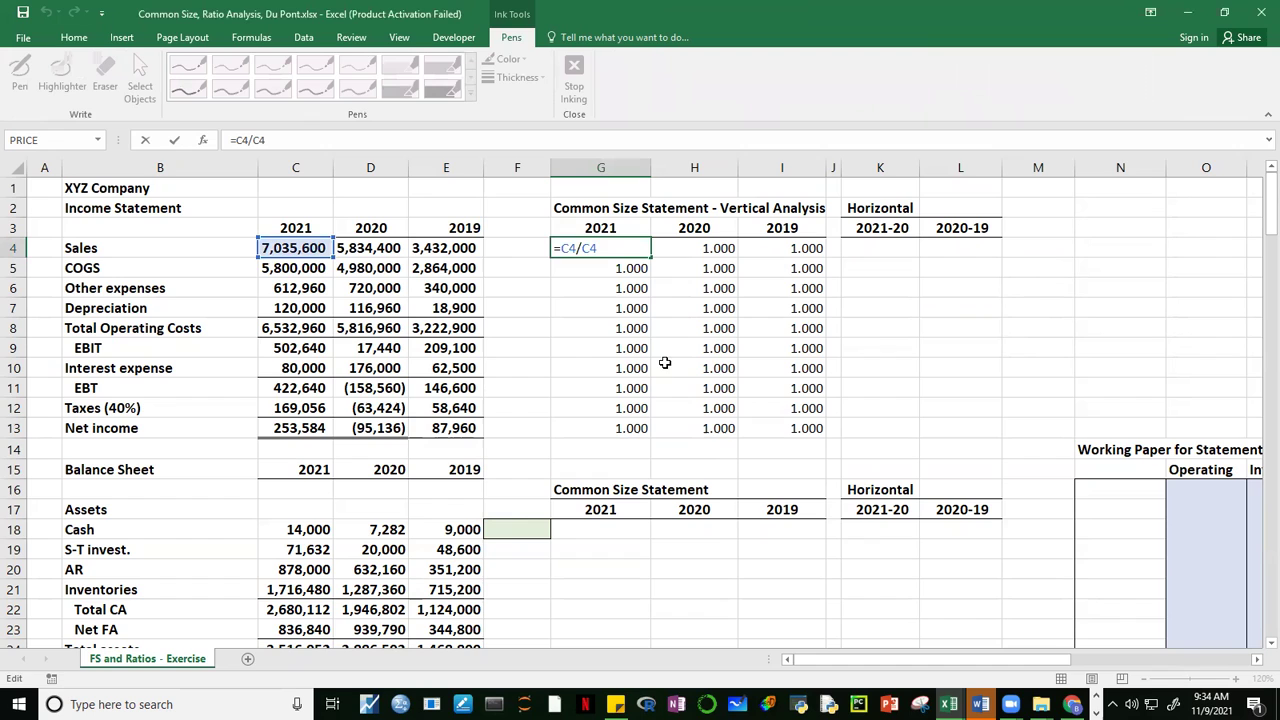
key(Escape)
click(580, 328)
click(230, 88)
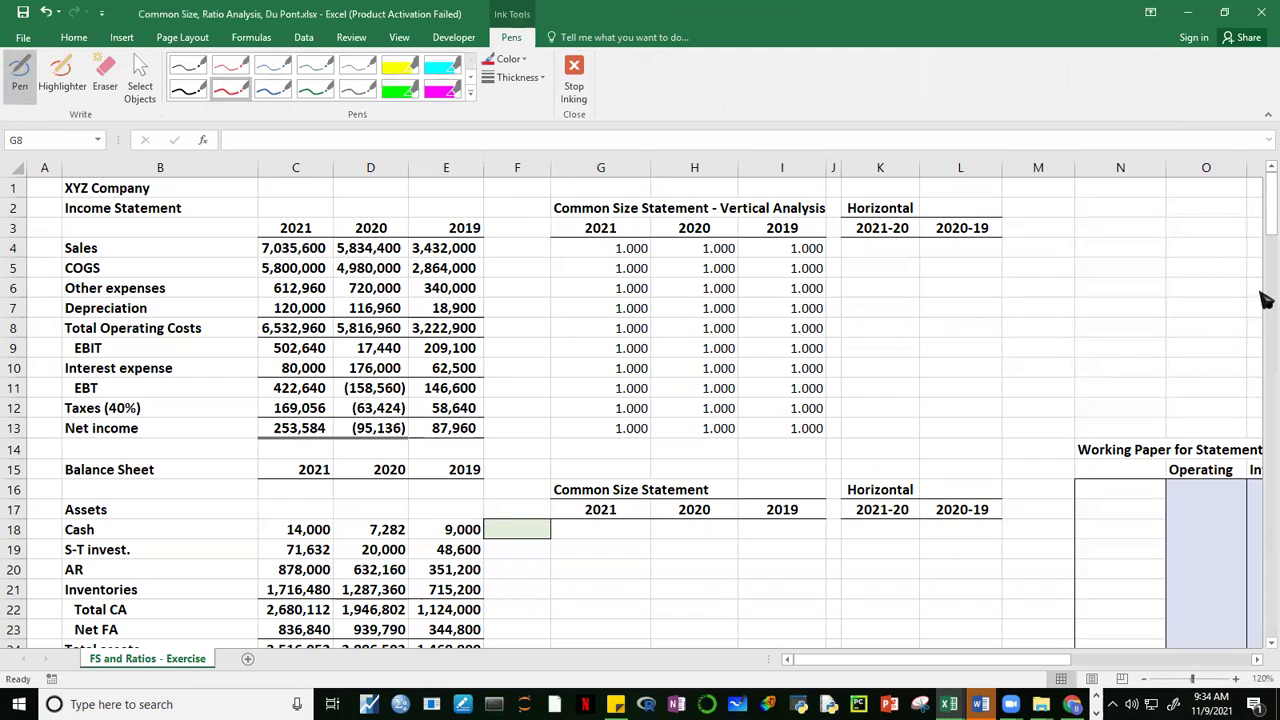
mouse_move(1058, 211)
mouse_down()
mouse_move(1038, 218)
mouse_move(1058, 231)
mouse_move(1076, 221)
mouse_move(1072, 240)
mouse_up()
mouse_move(1118, 198)
mouse_down()
mouse_move(1076, 254)
mouse_move(1124, 222)
mouse_move(1124, 250)
mouse_move(1195, 228)
mouse_up()
mouse_move(1191, 212)
mouse_down()
mouse_move(1190, 244)
mouse_move(1134, 255)
mouse_up()
drag(1120, 258, 1136, 258)
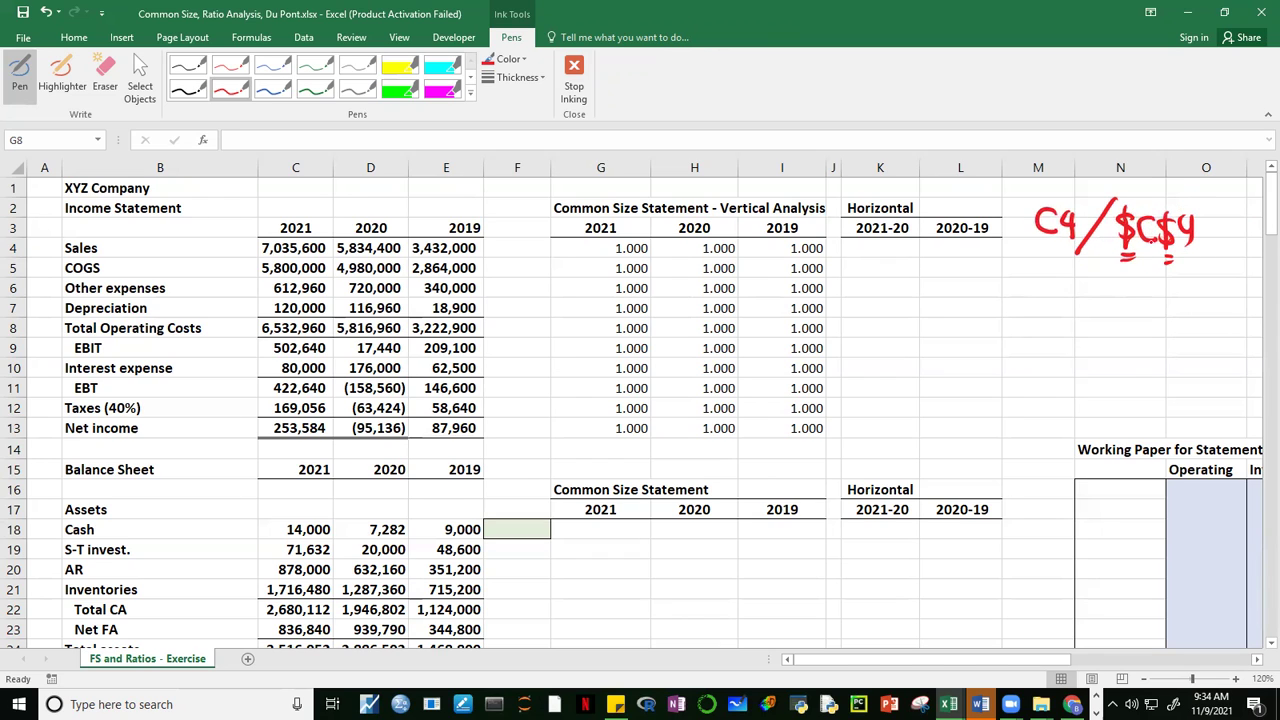
Step: Draw curved red marks above the C and the 4 of the handwritten $C$4, and stop inking
mouse_move(1126, 208)
mouse_down()
mouse_move(1146, 200)
mouse_move(1162, 214)
mouse_move(1184, 199)
mouse_move(1195, 212)
mouse_up()
click(1104, 240)
click(574, 80)
Step: Open the G4 formula for editing and try adding dollar signs manually to the denominator C4
click(648, 244)
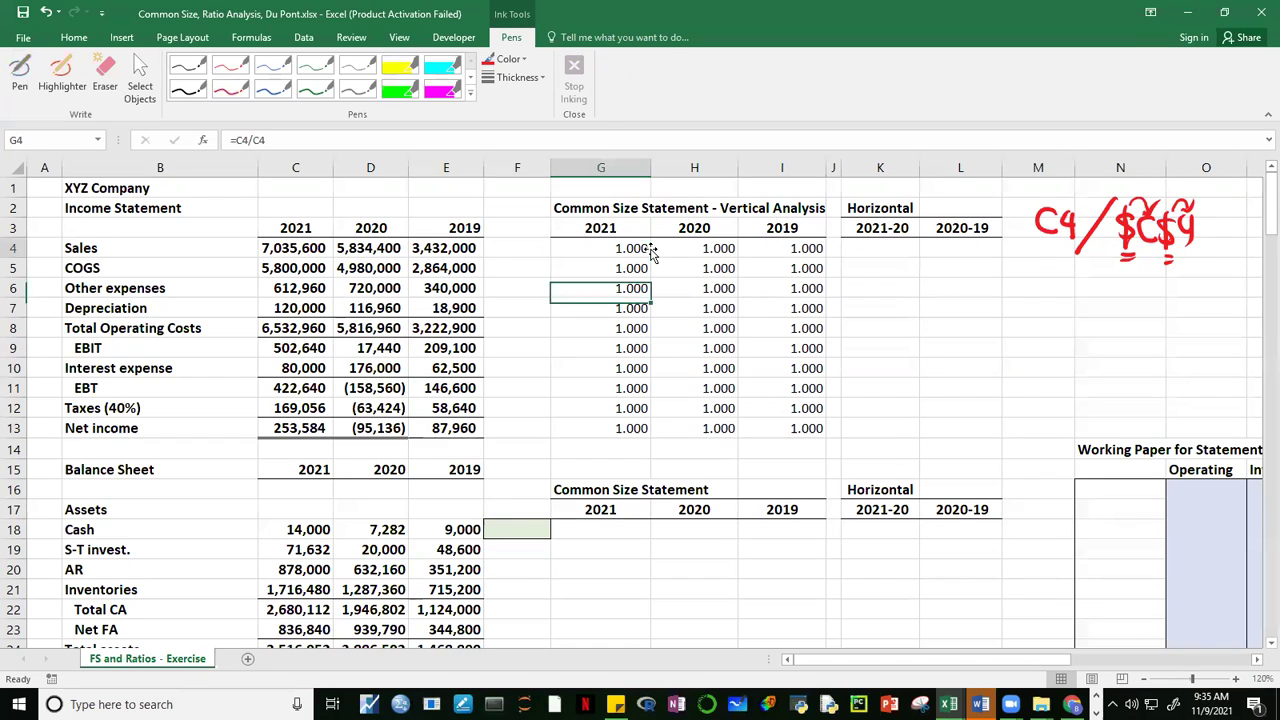
text(=C4/C4)
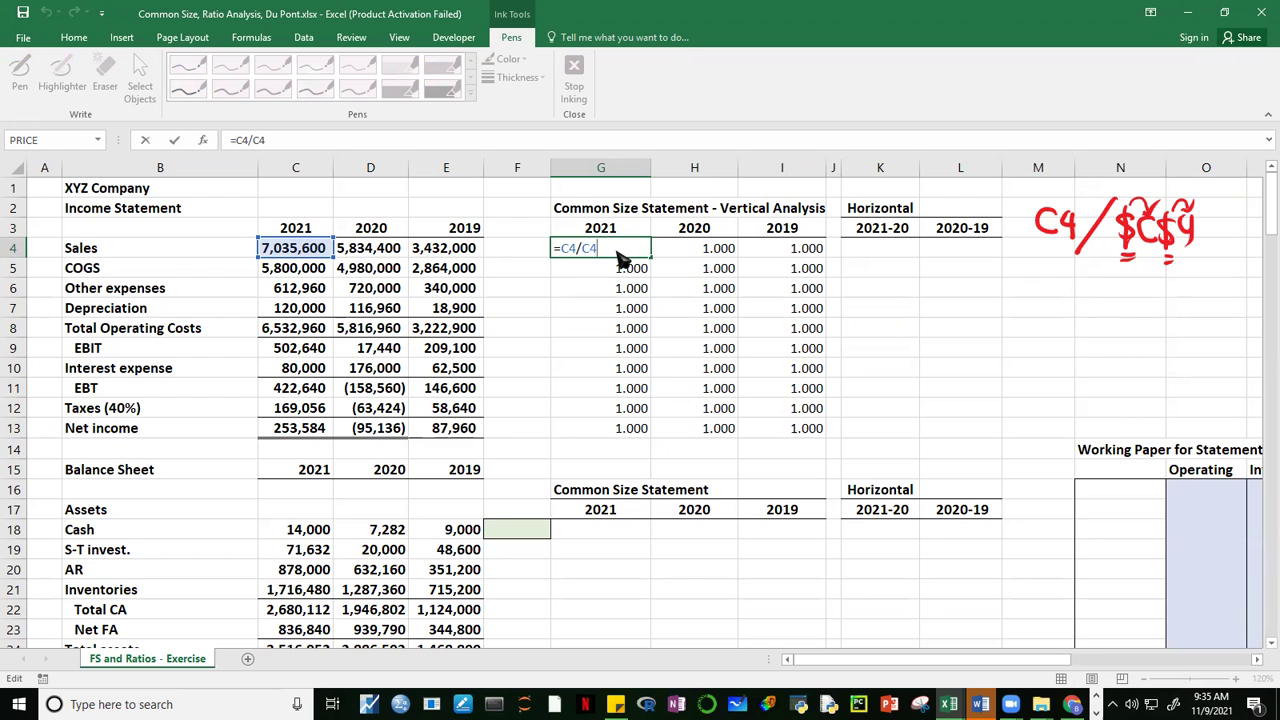
click(583, 250)
text($)
click(597, 250)
text($)
key(BackSpace)
text($)
key(BackSpace)
text($)
key(BackSpace)
text($)
key(BackSpace)
text($)
key(BackSpace)
text($)
Step: Cycle the denominator C4 in the G4 formula repeatedly through its absolute, mixed and relative reference forms
key(F4)
key(F4)
key(F4)
key(F4)
key(F4)
key(F4)
key(F4)
key(F4)
key(F4)
key(F4)
key(F4)
key(F4)
key(F4)
key(F4)
key(F4)
key(F4)
key(F4)
key(F4)
key(F4)
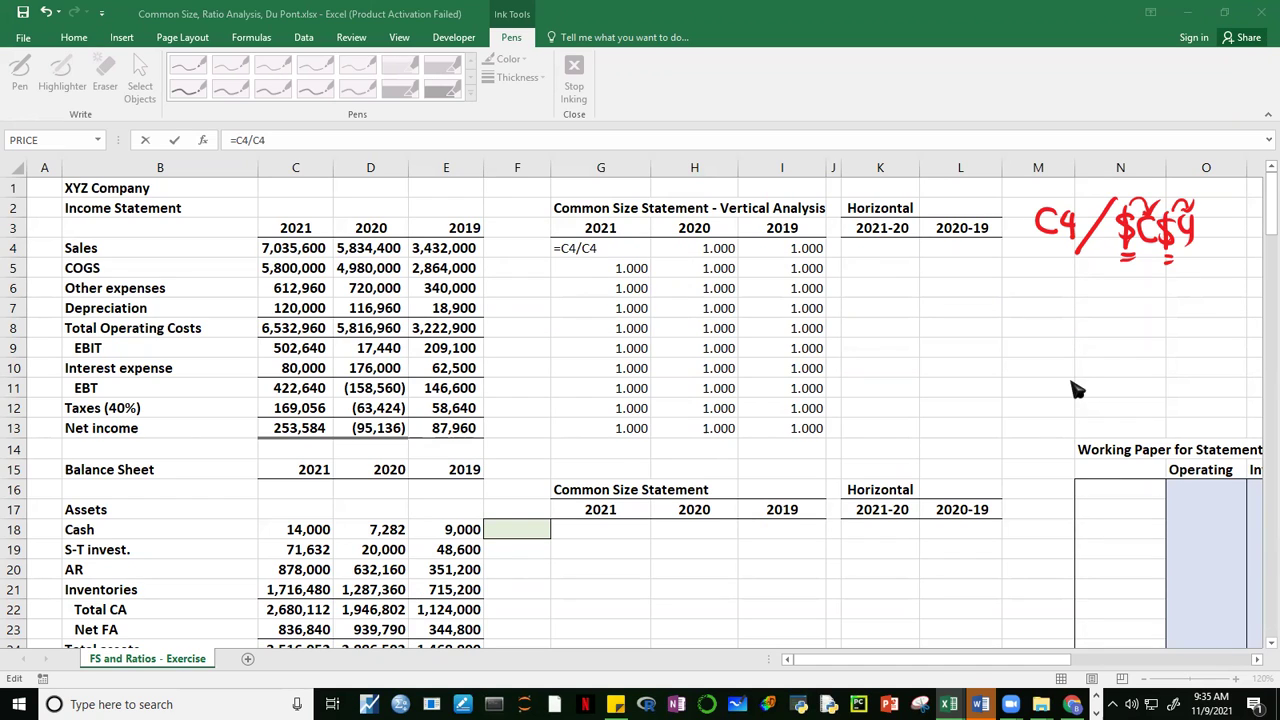
click(612, 256)
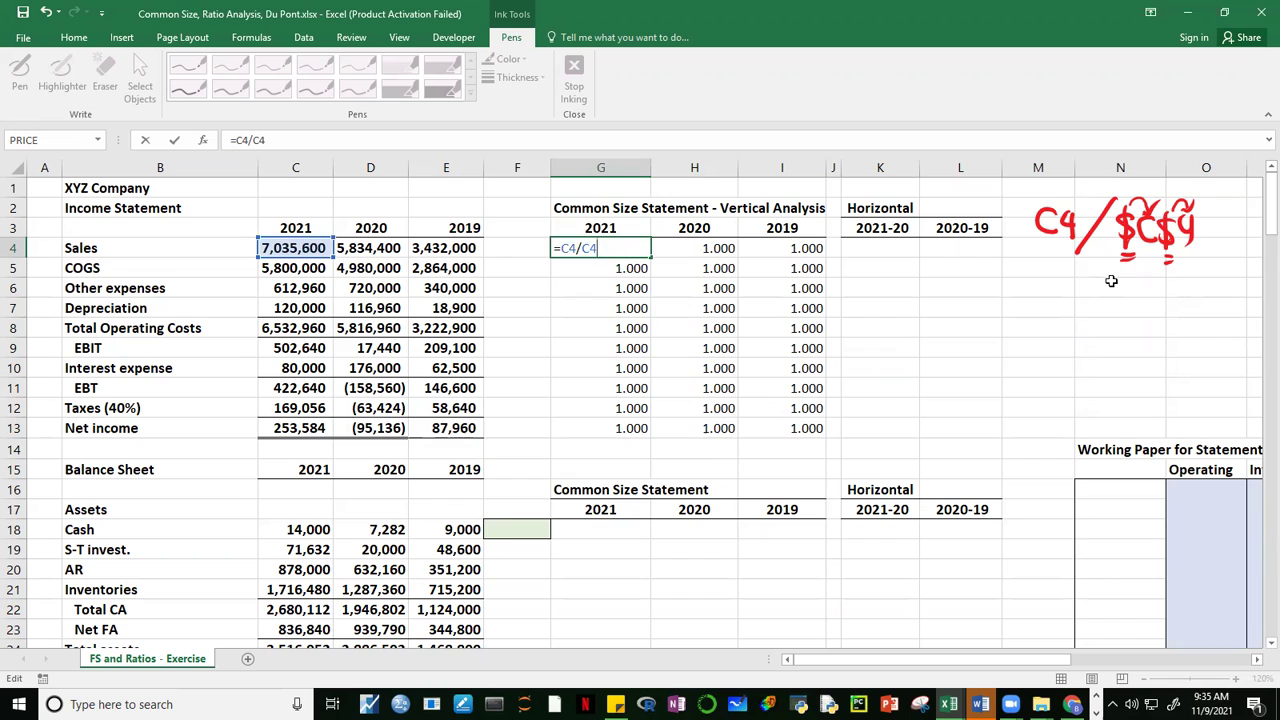
key(F4)
key(F4)
key(F4)
key(F4)
key(F4)
key(F4)
key(F4)
key(F4)
key(F4)
key(F4)
key(F4)
key(F4)
key(F4)
key(F4)
key(F4)
key(F4)
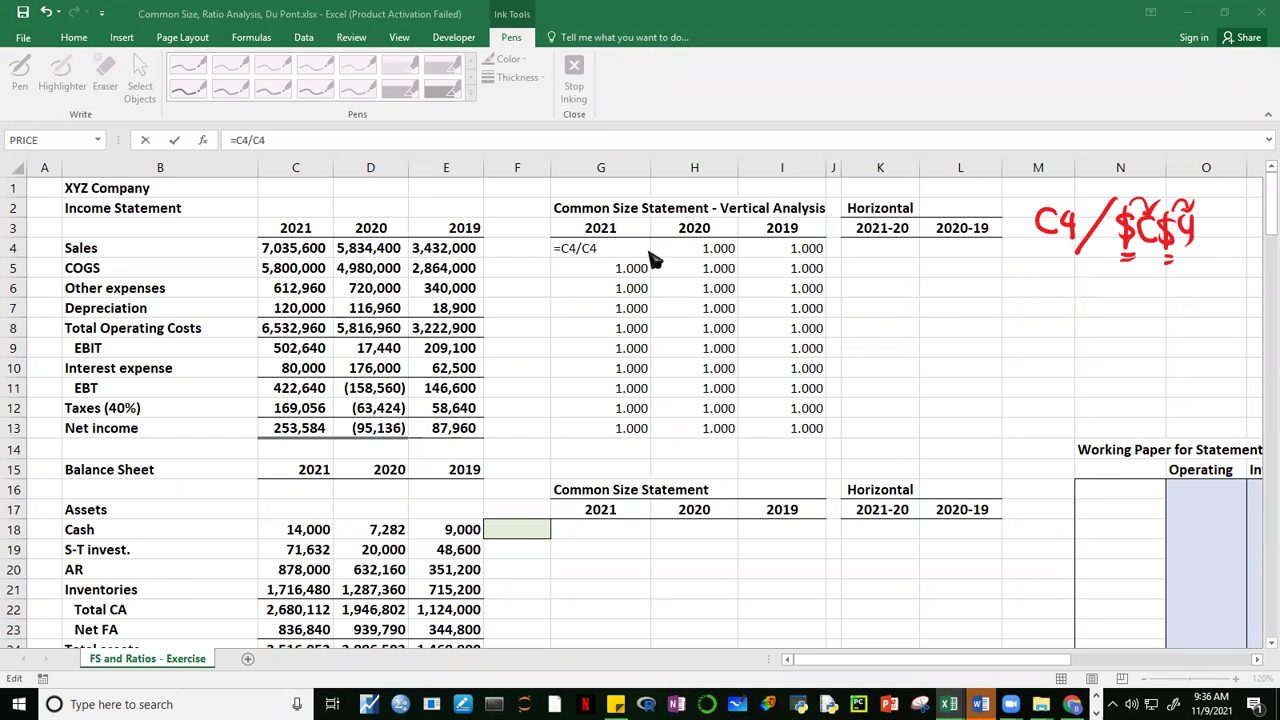
Step: Cycle both C4 references in the G4 formula together through their absolute, mixed and relative forms
double_click(616, 252)
drag(616, 252, 570, 256)
key(F4)
key(F4)
key(F4)
key(F4)
key(F4)
key(F4)
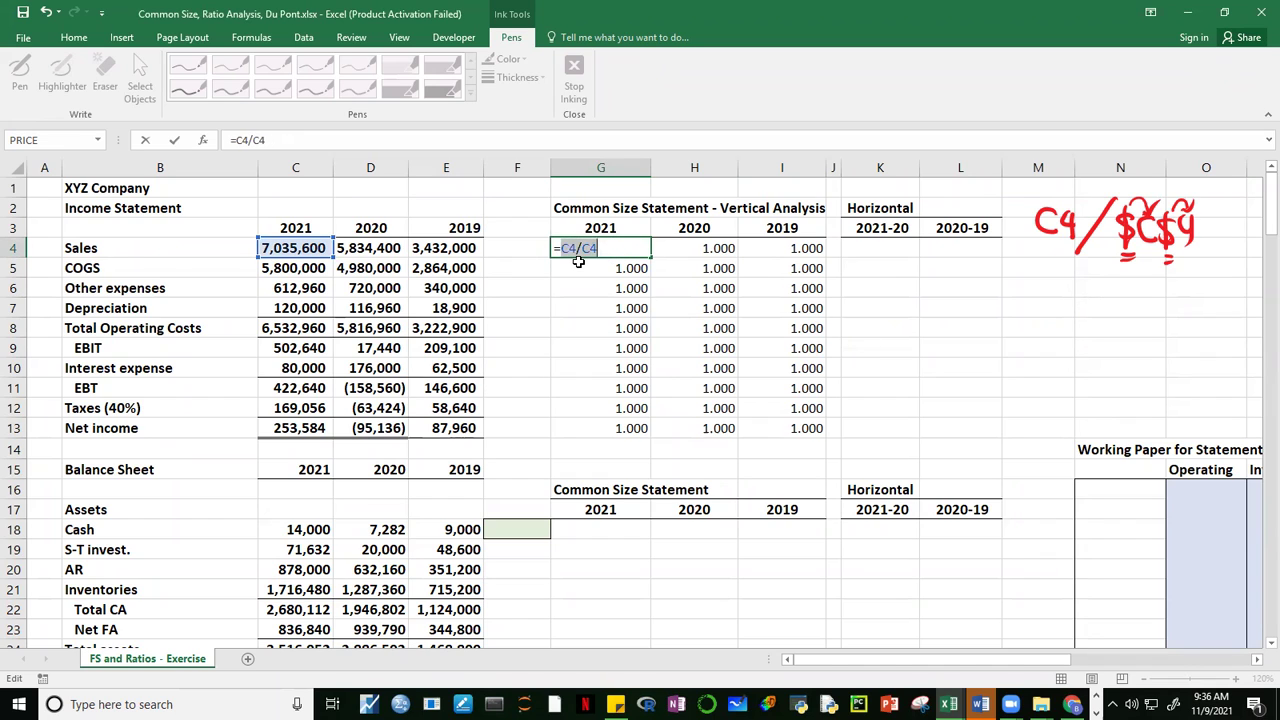
key(F4)
key(F4)
key(F4)
key(F4)
key(F4)
key(F4)
Step: Make the denominator absolute so G4 reads =C4/$C$4, and fill the formula across G4:I13
click(582, 252)
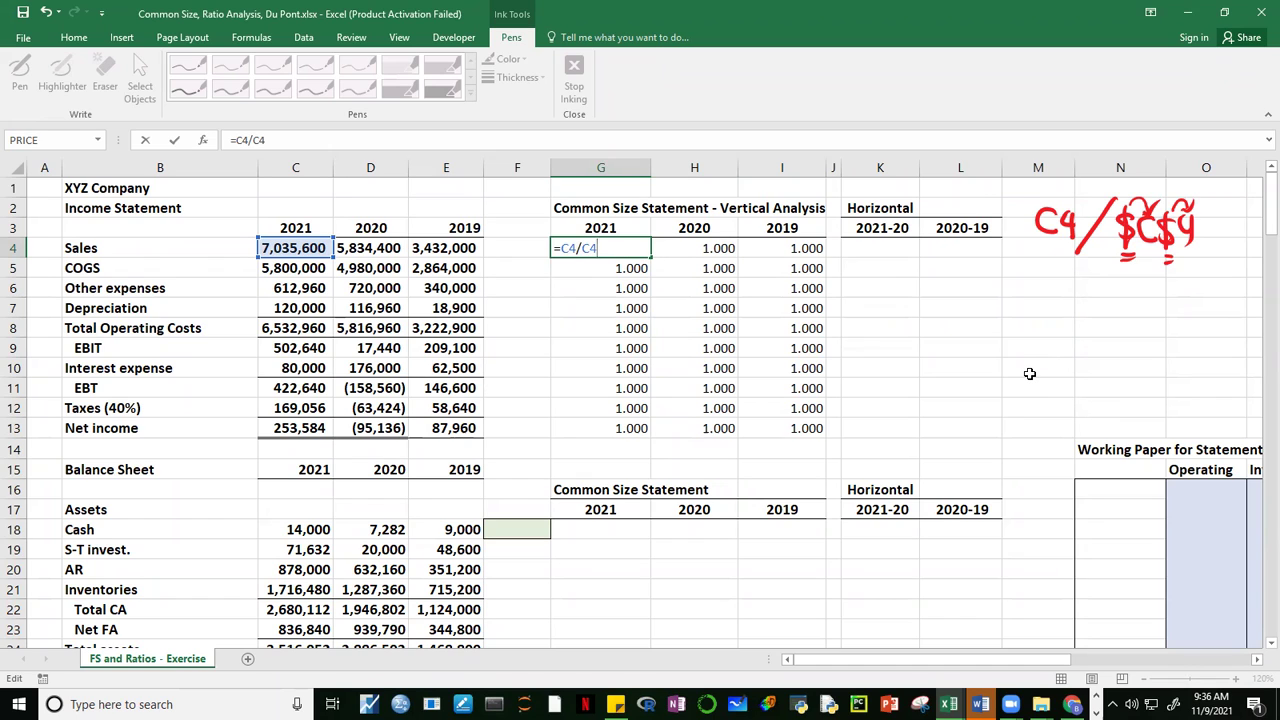
key(F4)
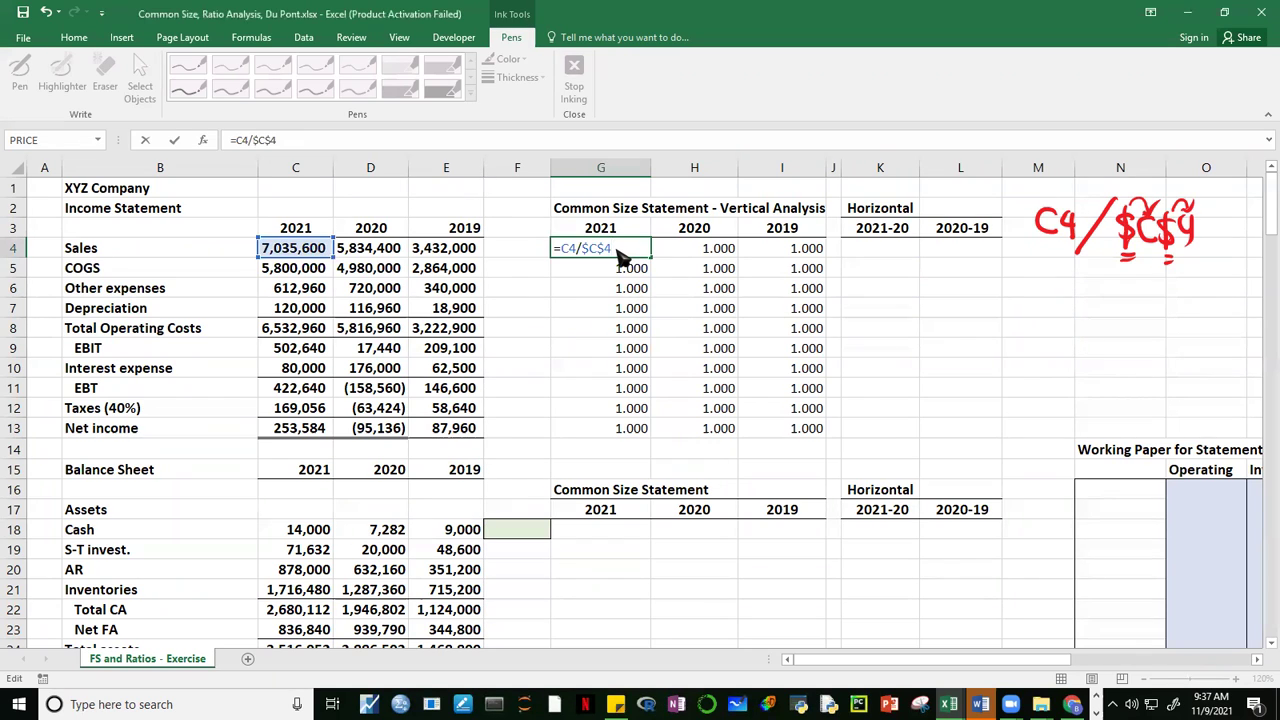
key(ctrl+Return)
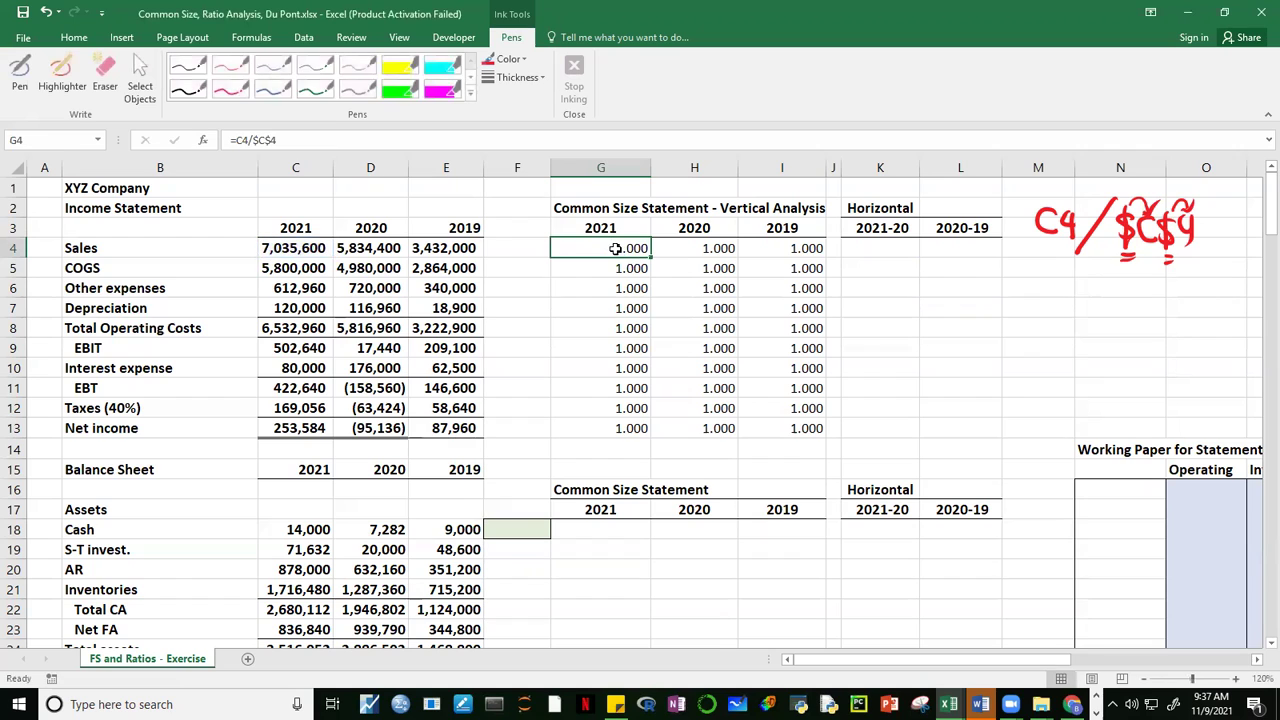
drag(650, 258, 826, 432)
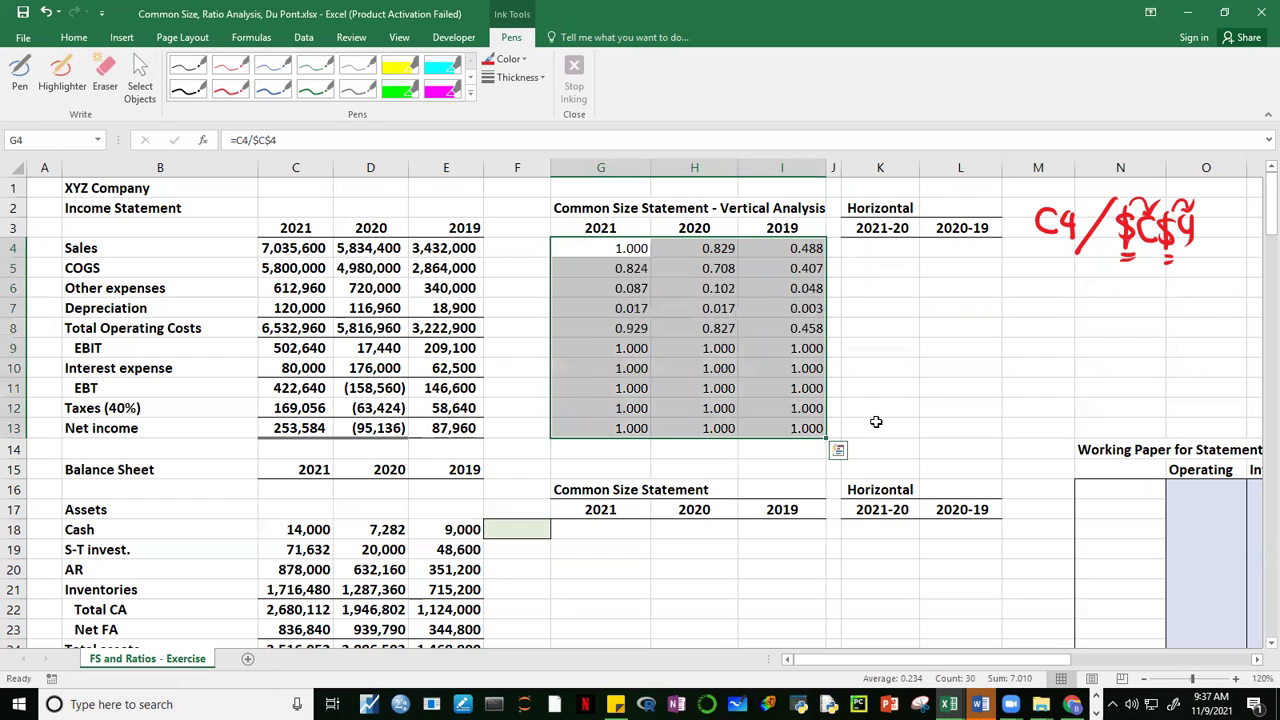
click(960, 382)
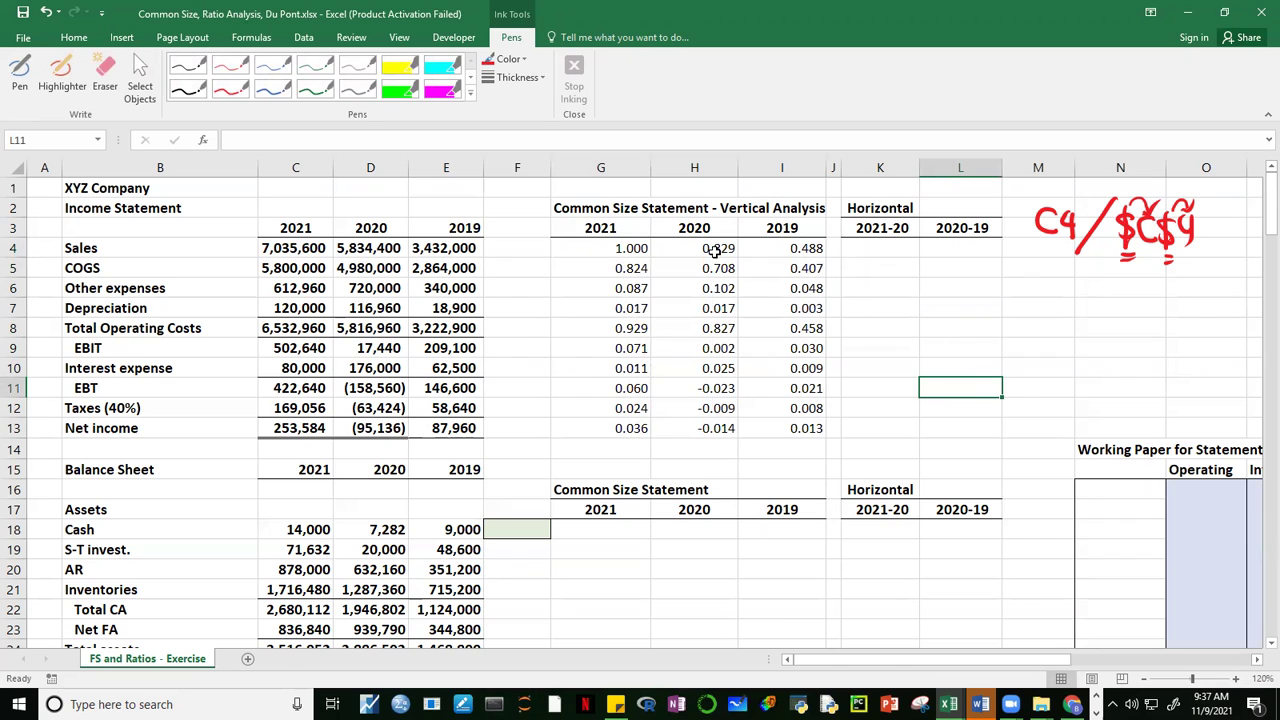
Step: Inspect the filled formulas in H8 and I10 to see which Sales cell they divide by
click(720, 327)
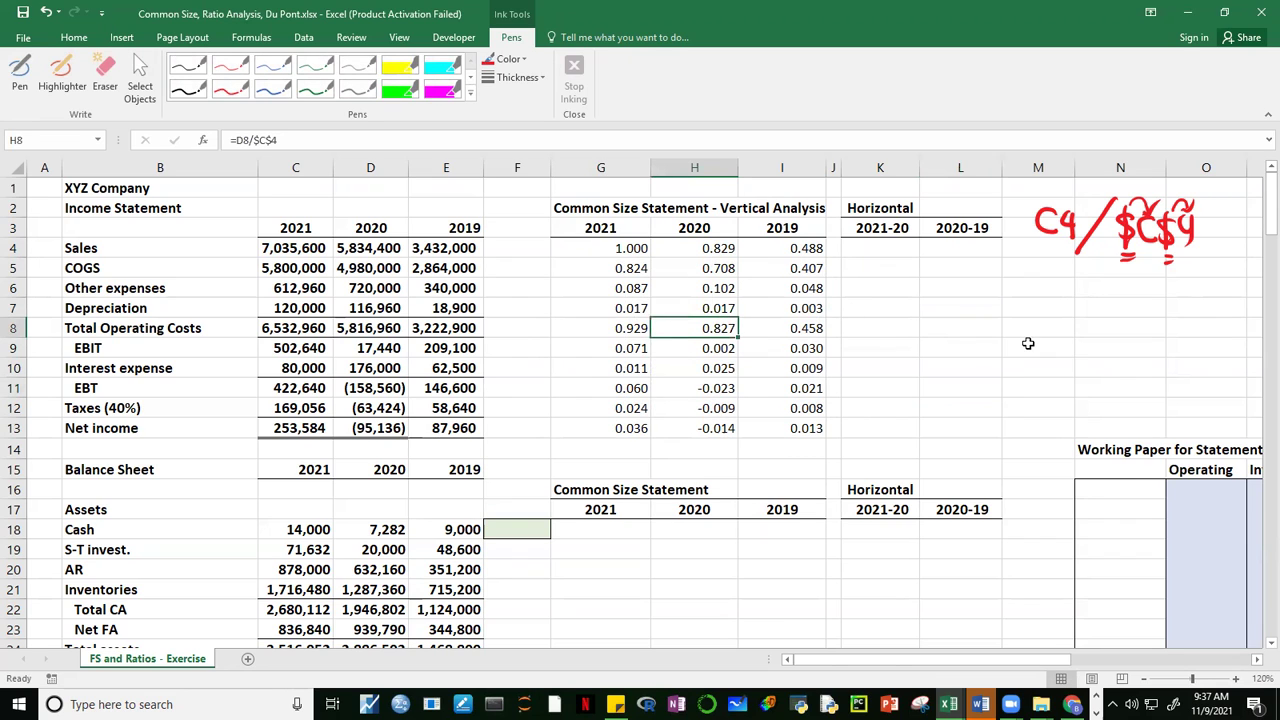
key(F2)
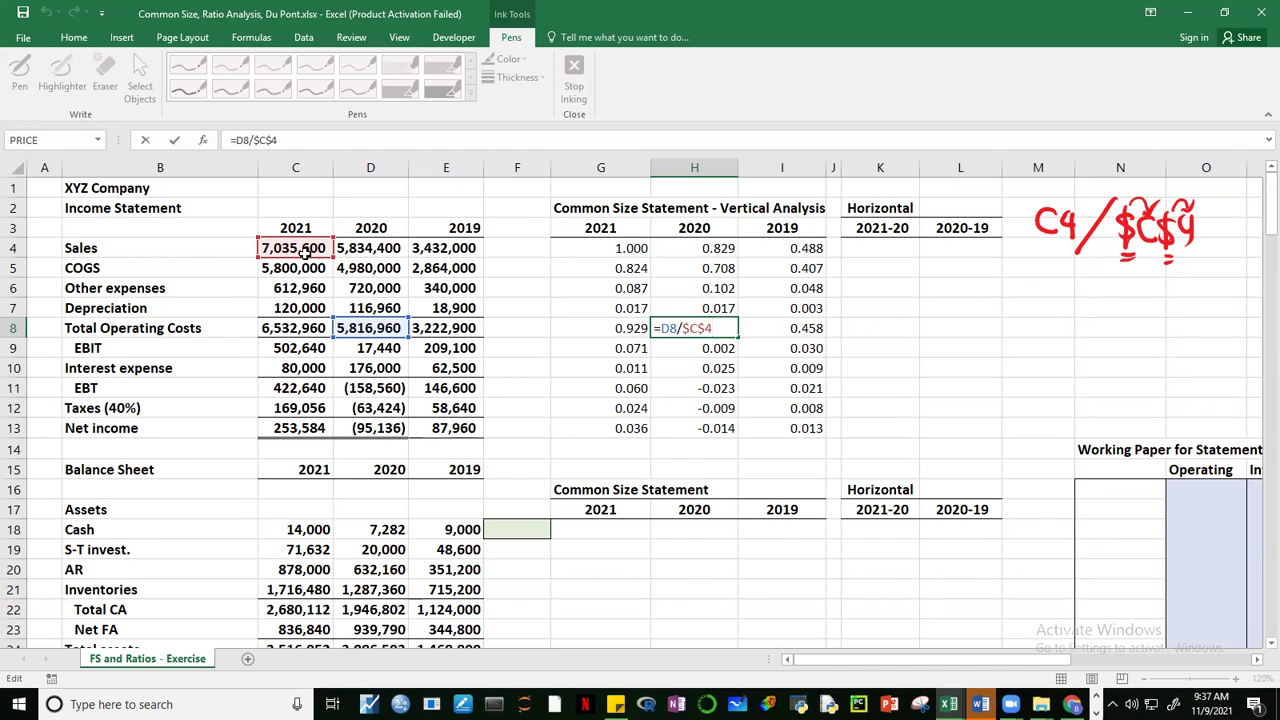
key(Return)
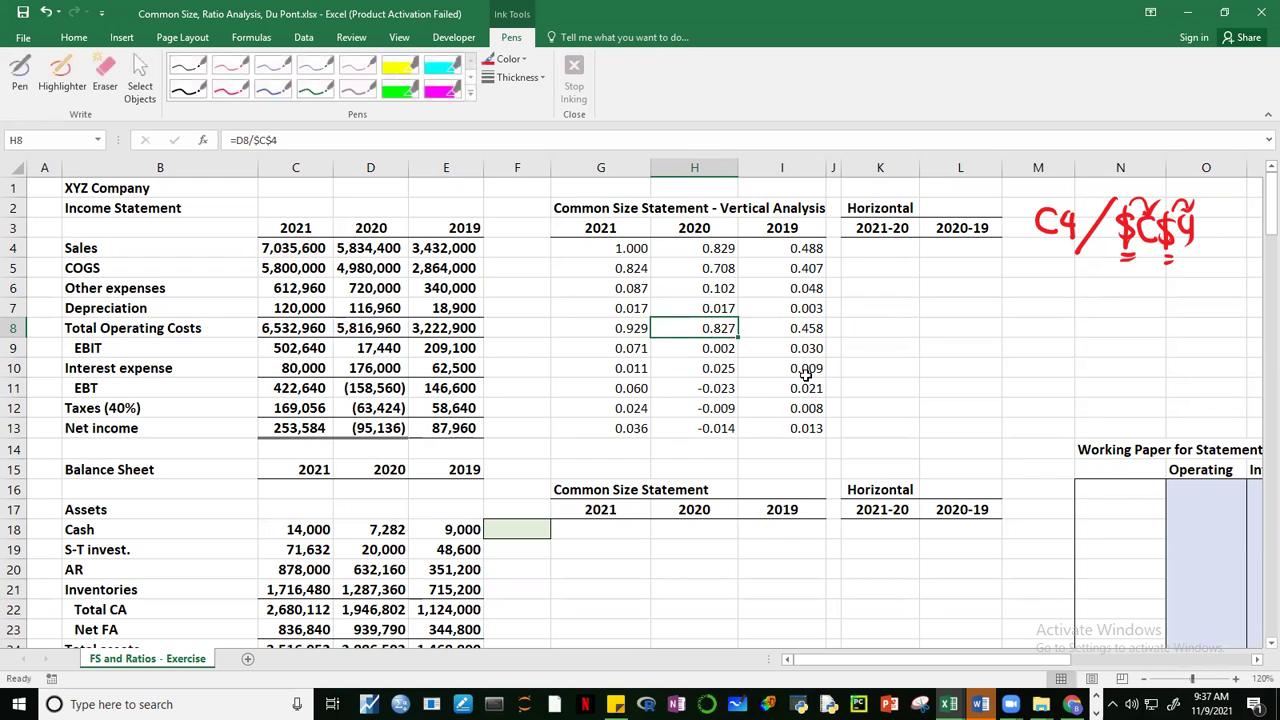
click(800, 370)
key(F2)
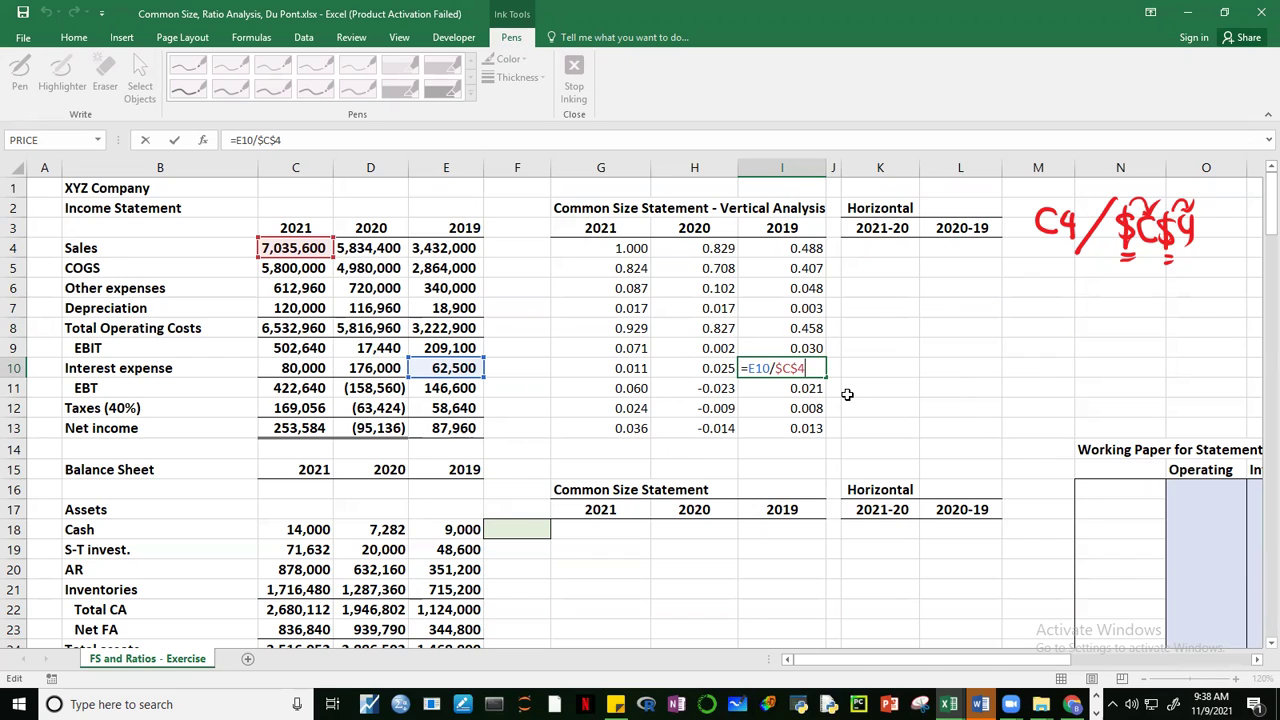
click(903, 372)
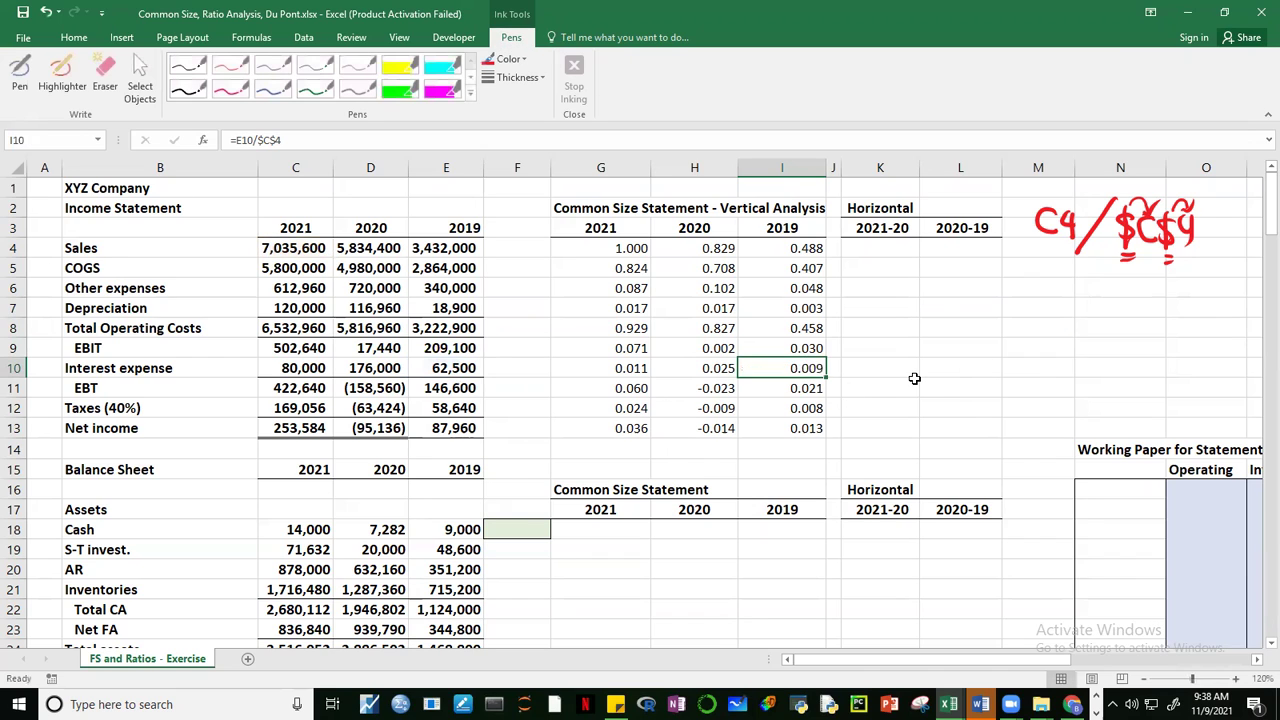
Step: Handwrite C4, $C4 and C$4 in green ink beneath the red C4/$C$4 note in columns N and O
click(800, 364)
click(318, 92)
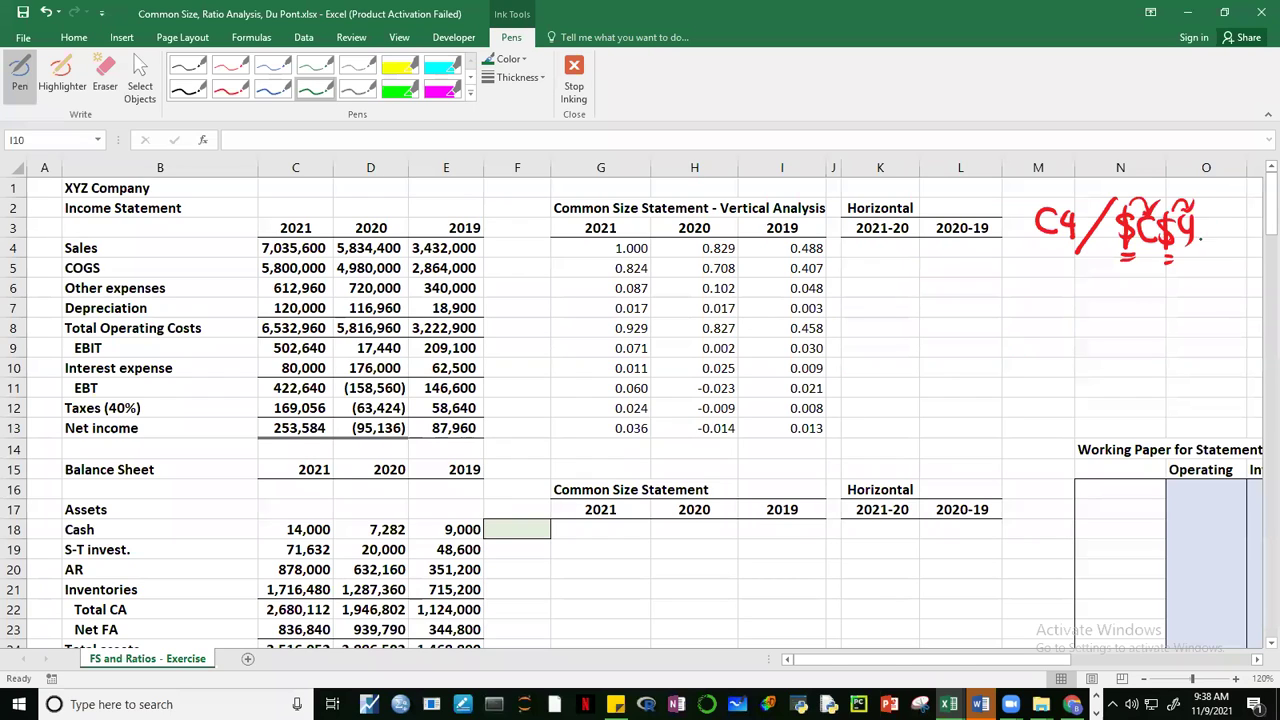
mouse_move(1146, 272)
mouse_down()
mouse_move(1146, 302)
mouse_move(1153, 287)
mouse_move(1176, 289)
mouse_up()
mouse_move(1167, 272)
mouse_down()
mouse_move(1167, 308)
mouse_move(1112, 334)
mouse_move(1160, 338)
mouse_up()
drag(1182, 312, 1184, 322)
mouse_move(1174, 306)
mouse_down()
mouse_move(1172, 346)
mouse_move(1138, 368)
mouse_move(1158, 374)
mouse_up()
mouse_move(1172, 352)
mouse_down()
mouse_move(1166, 382)
mouse_move(1196, 365)
mouse_move(1192, 382)
mouse_up()
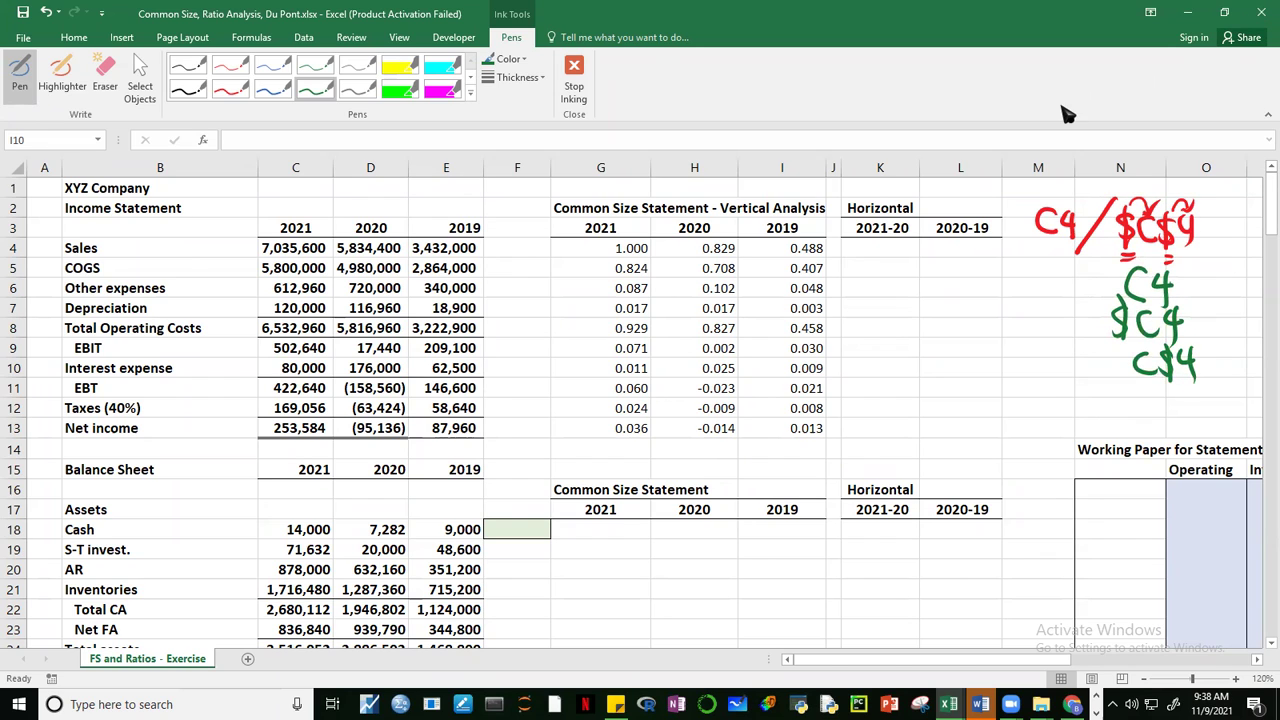
click(573, 85)
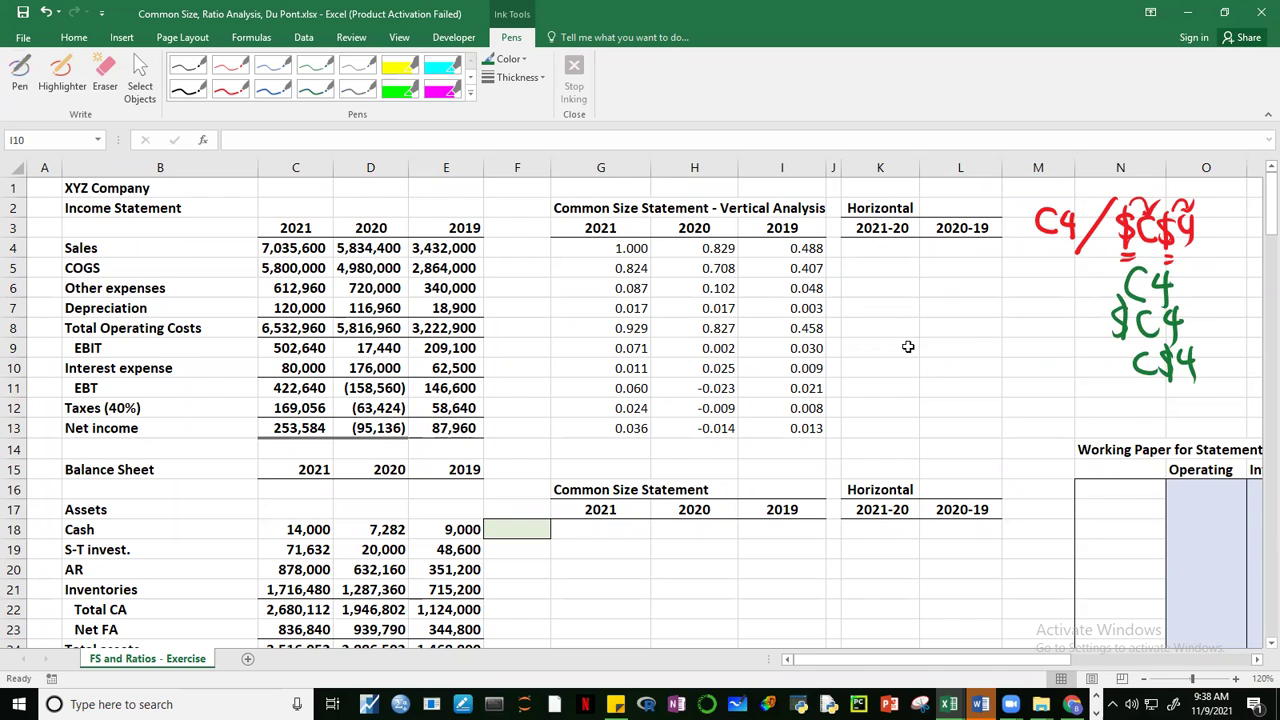
Step: Inspect the 2019 formulas for Other expenses in I6 and Total Operating Costs in I8 to trace their denominator cell
click(950, 350)
click(806, 290)
double_click(806, 290)
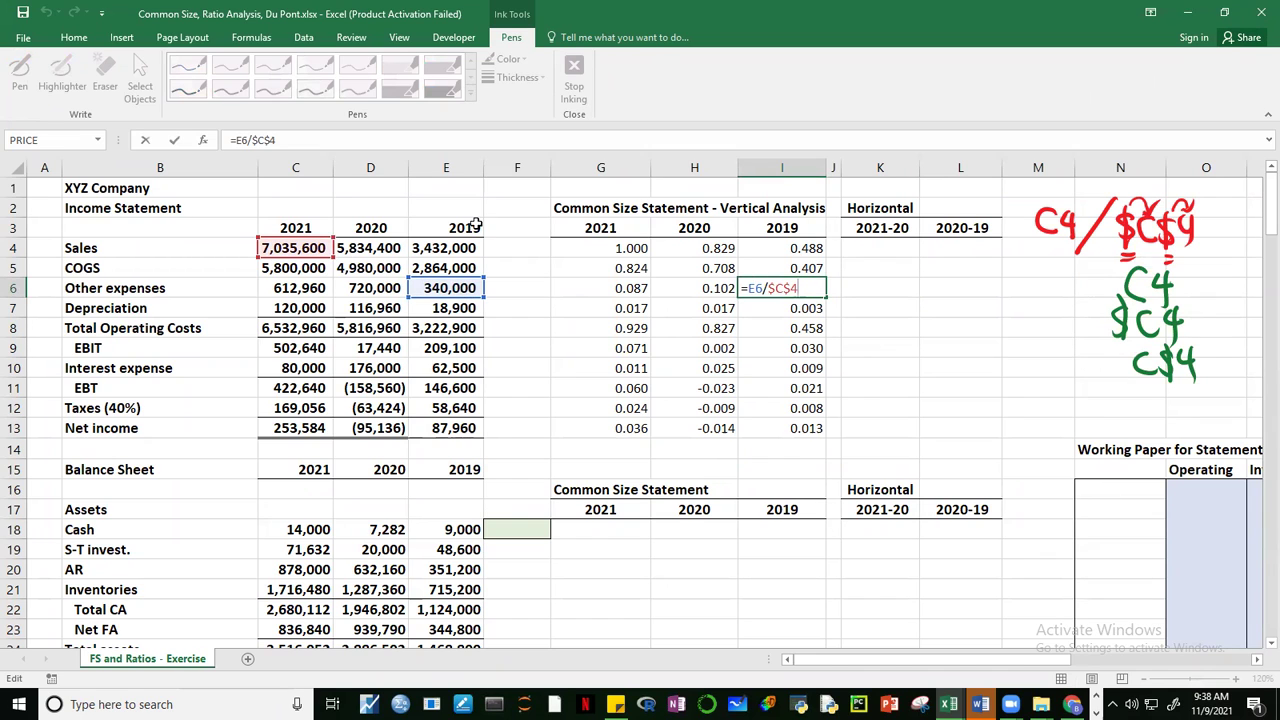
click(908, 308)
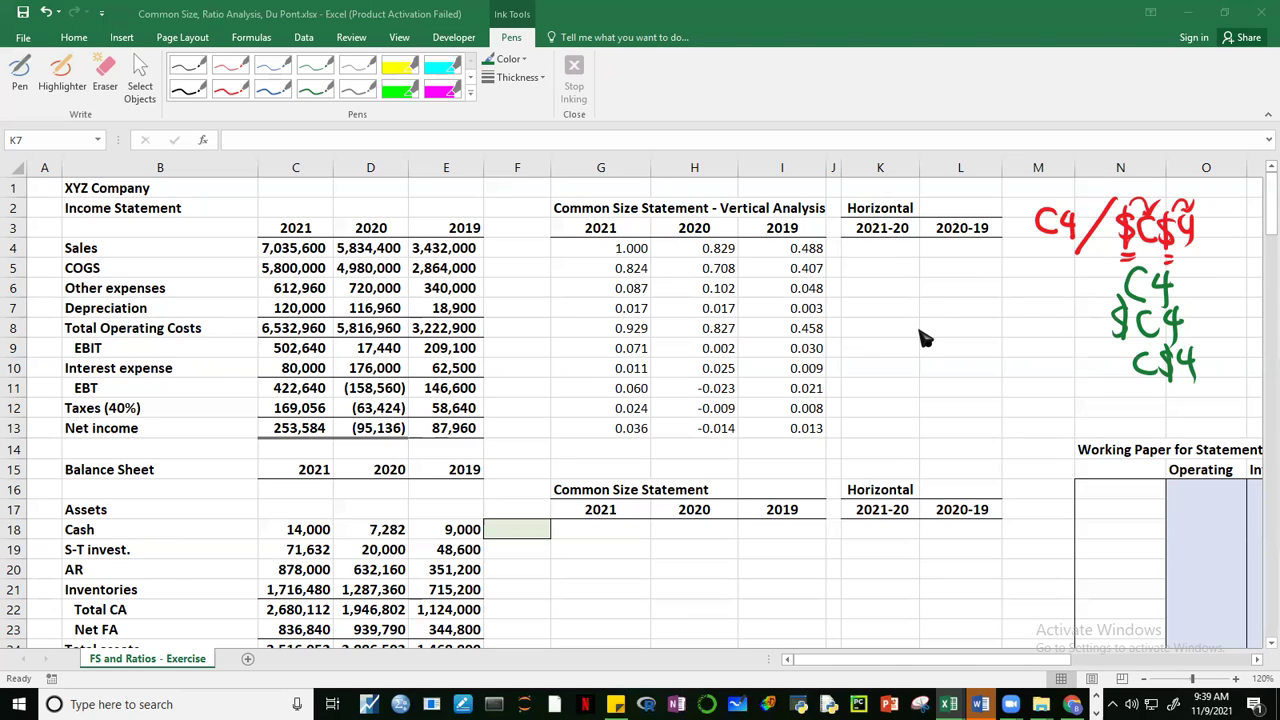
click(793, 328)
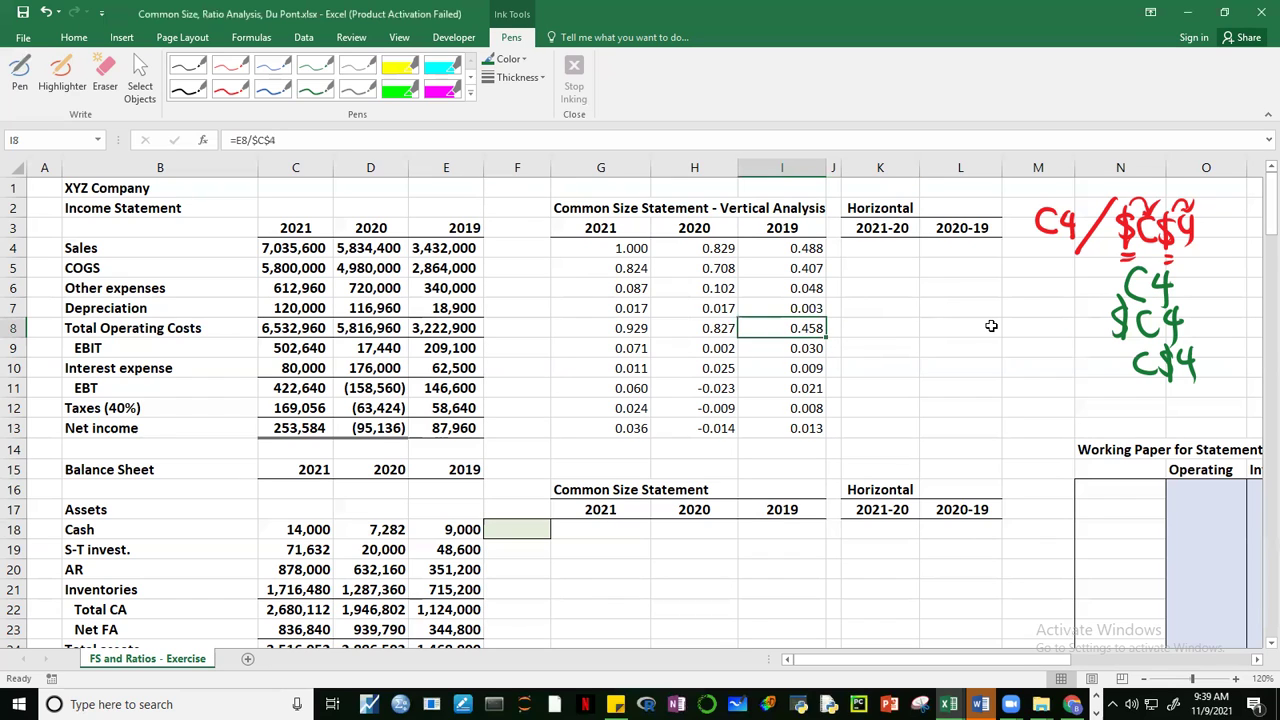
key(F2)
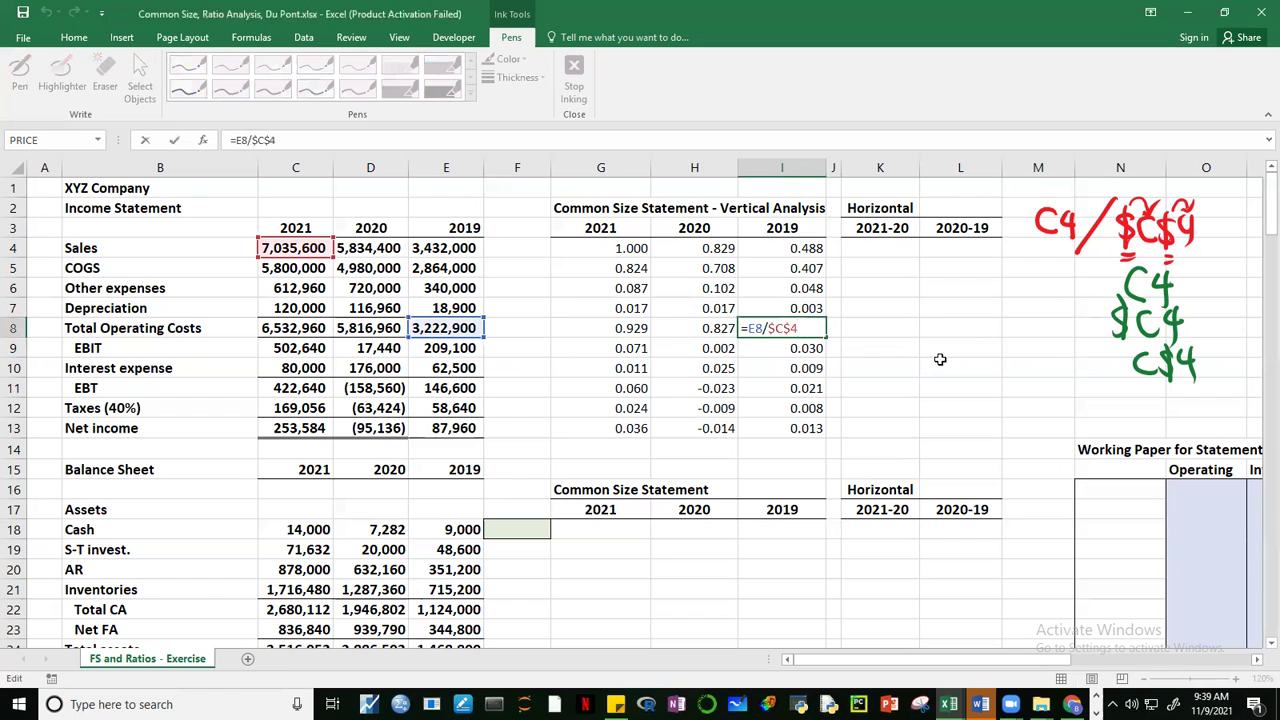
key(ctrl+Return)
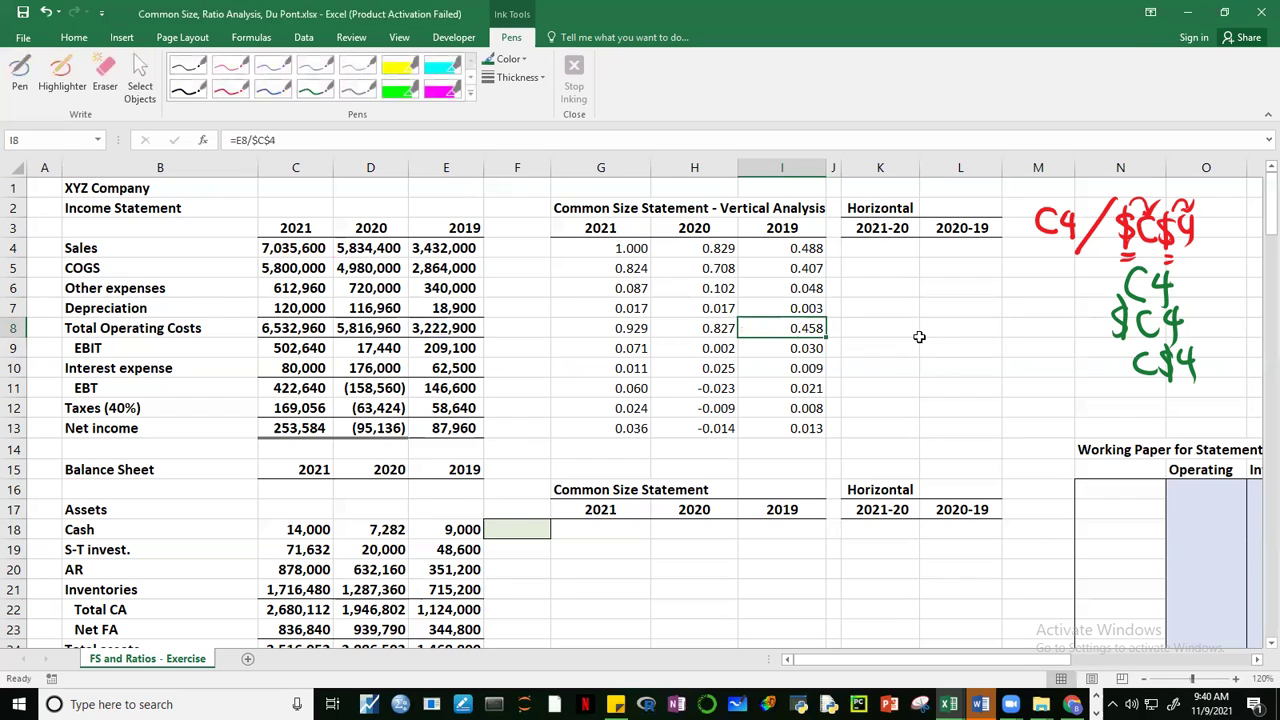
Step: Inspect the 2021 COGS formula in G5 to trace its numerator and denominator cells
click(628, 265)
double_click(628, 265)
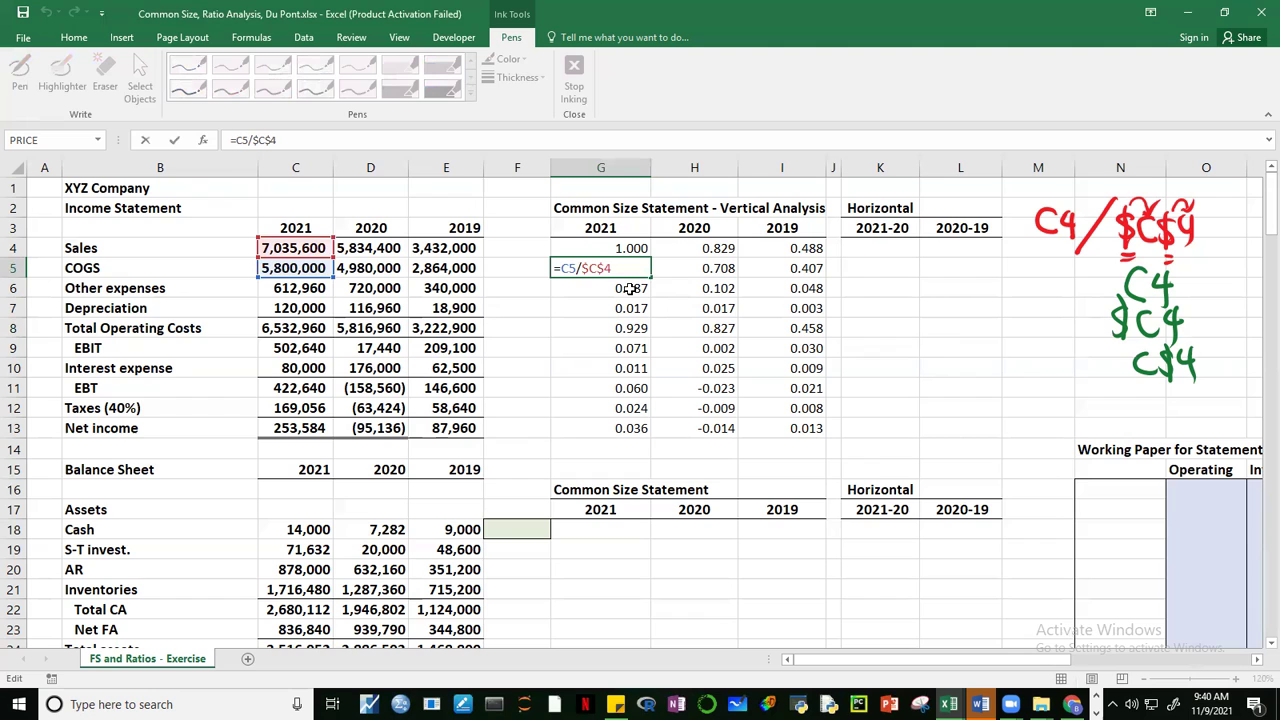
click(959, 347)
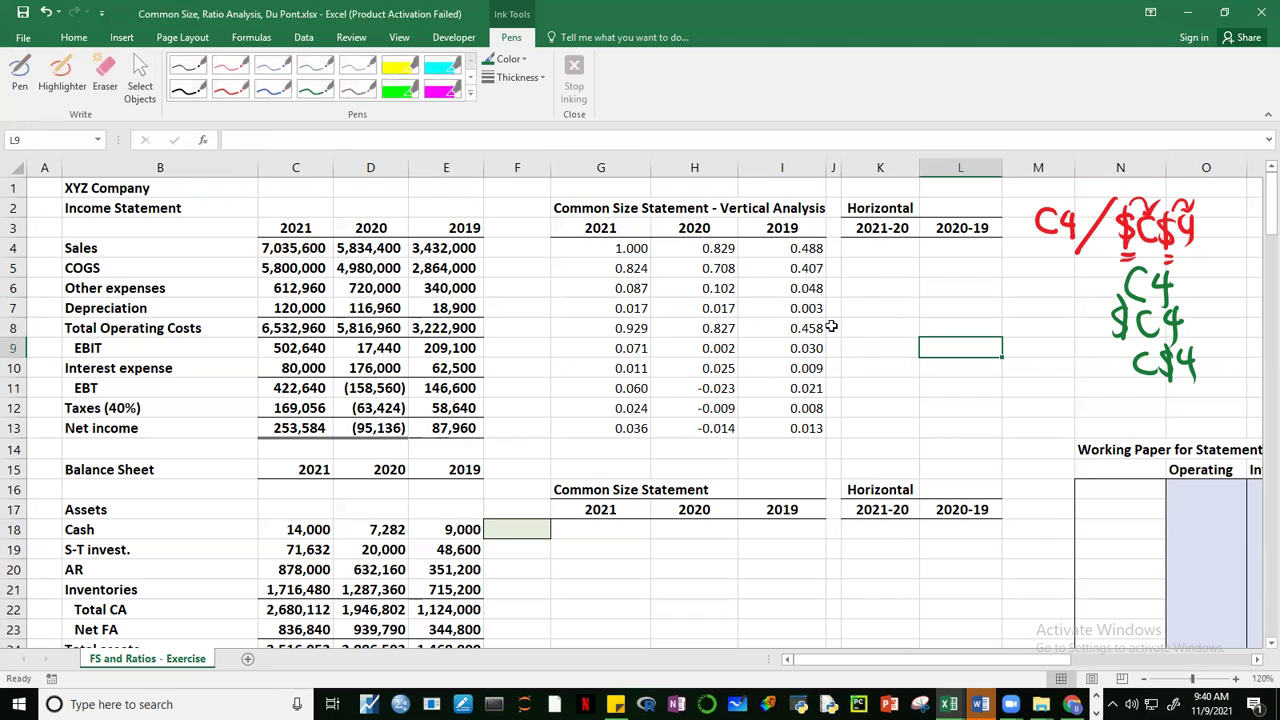
Step: Handwrite .824 over 1 with two check marks in green above the income statement, and mark the G5 ratio as over 1
click(633, 275)
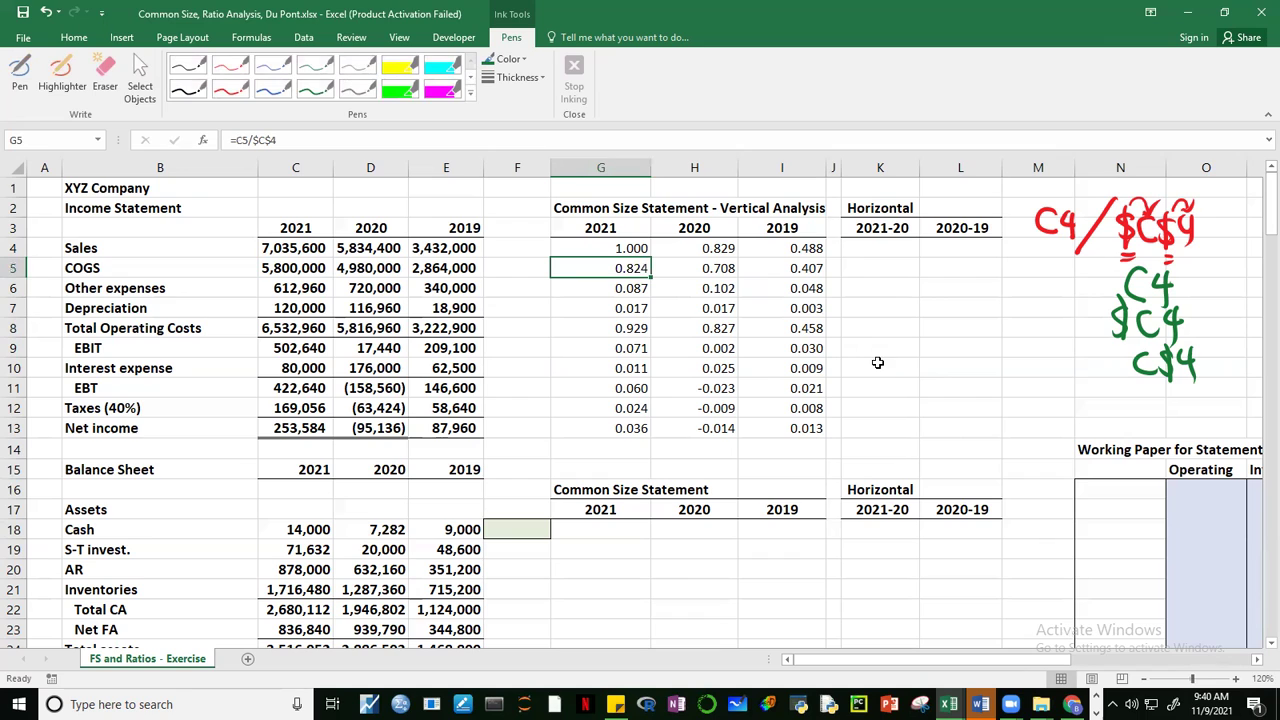
click(315, 88)
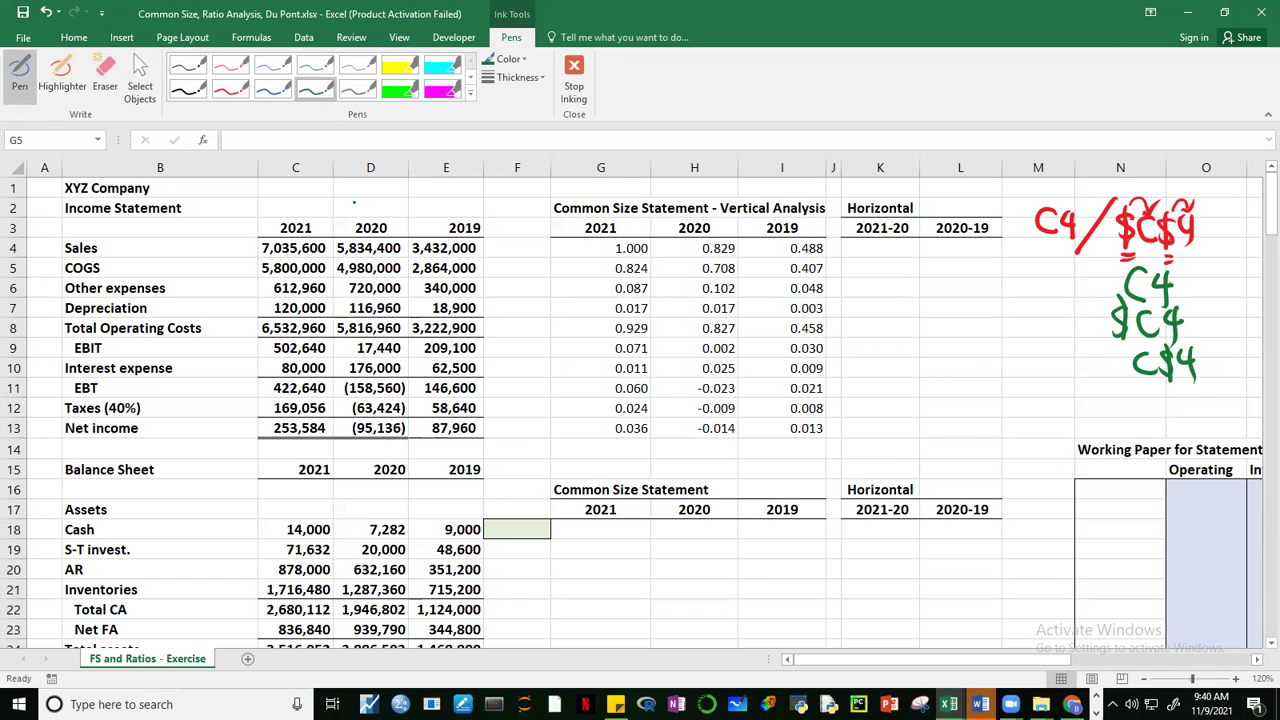
mouse_move(359, 201)
mouse_down()
mouse_move(385, 186)
mouse_move(440, 220)
mouse_move(401, 240)
mouse_up()
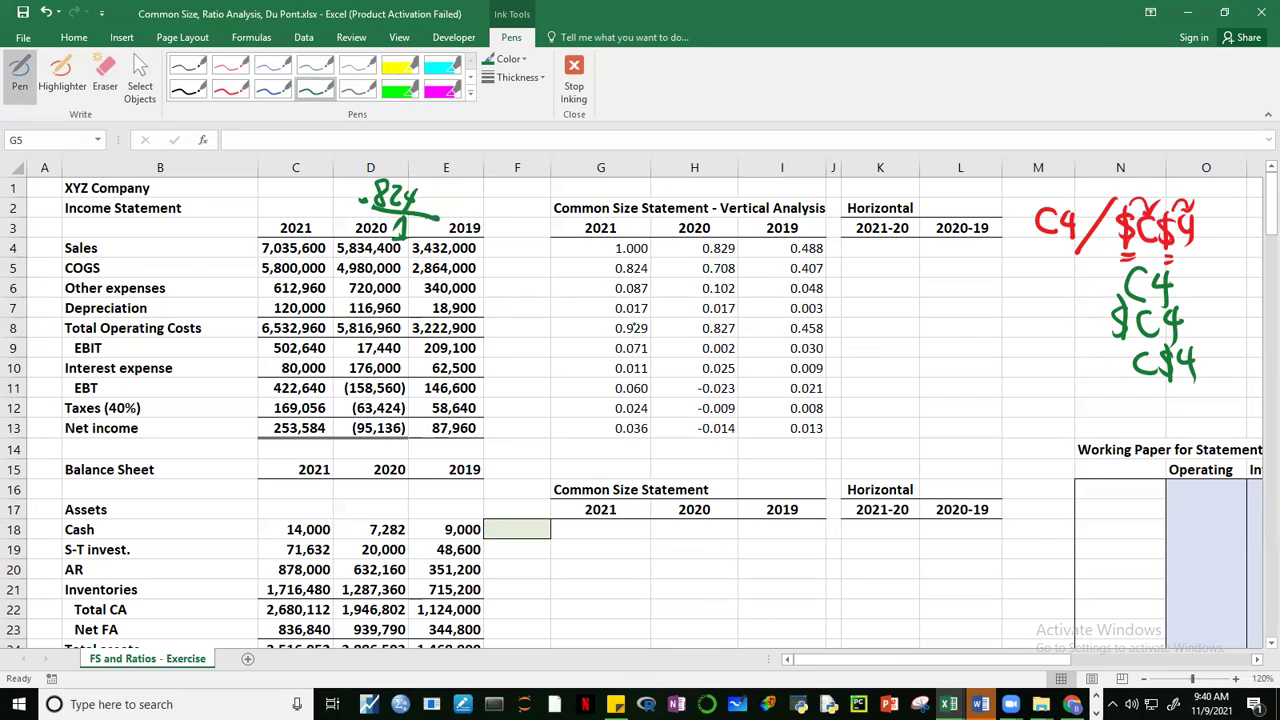
mouse_move(656, 265)
mouse_down()
mouse_move(630, 280)
mouse_move(651, 289)
mouse_up()
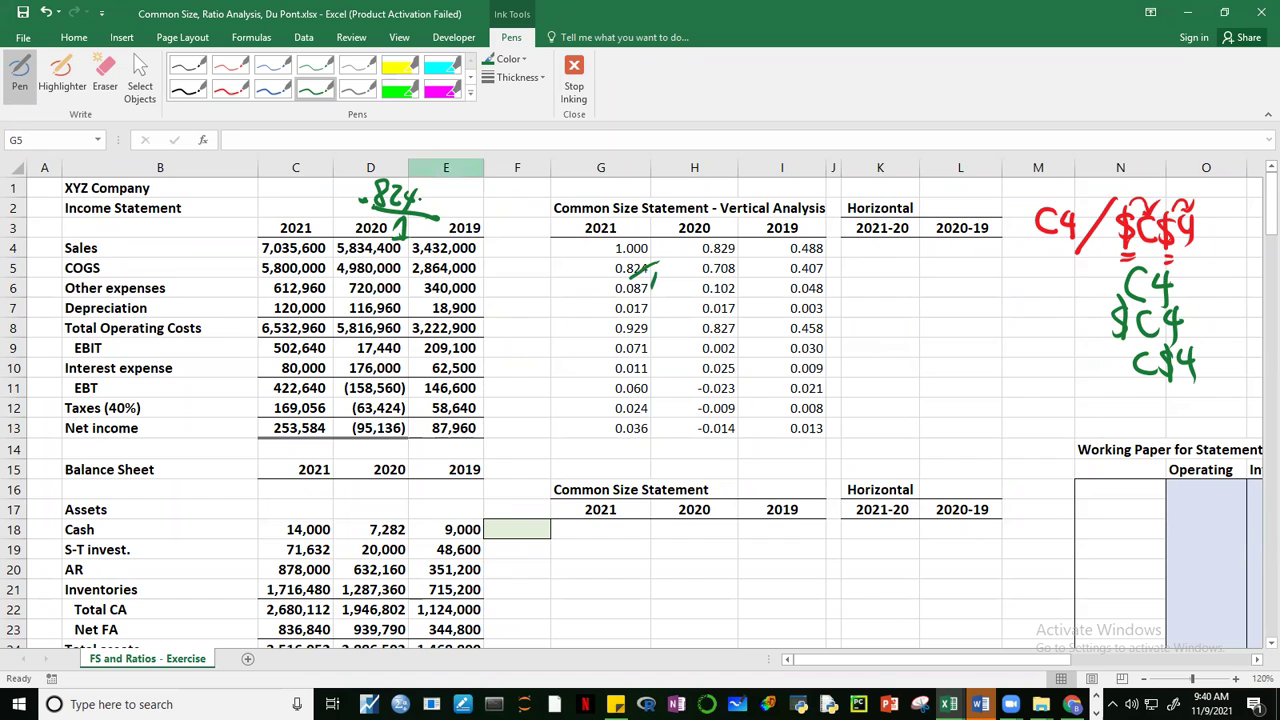
drag(418, 227, 455, 219)
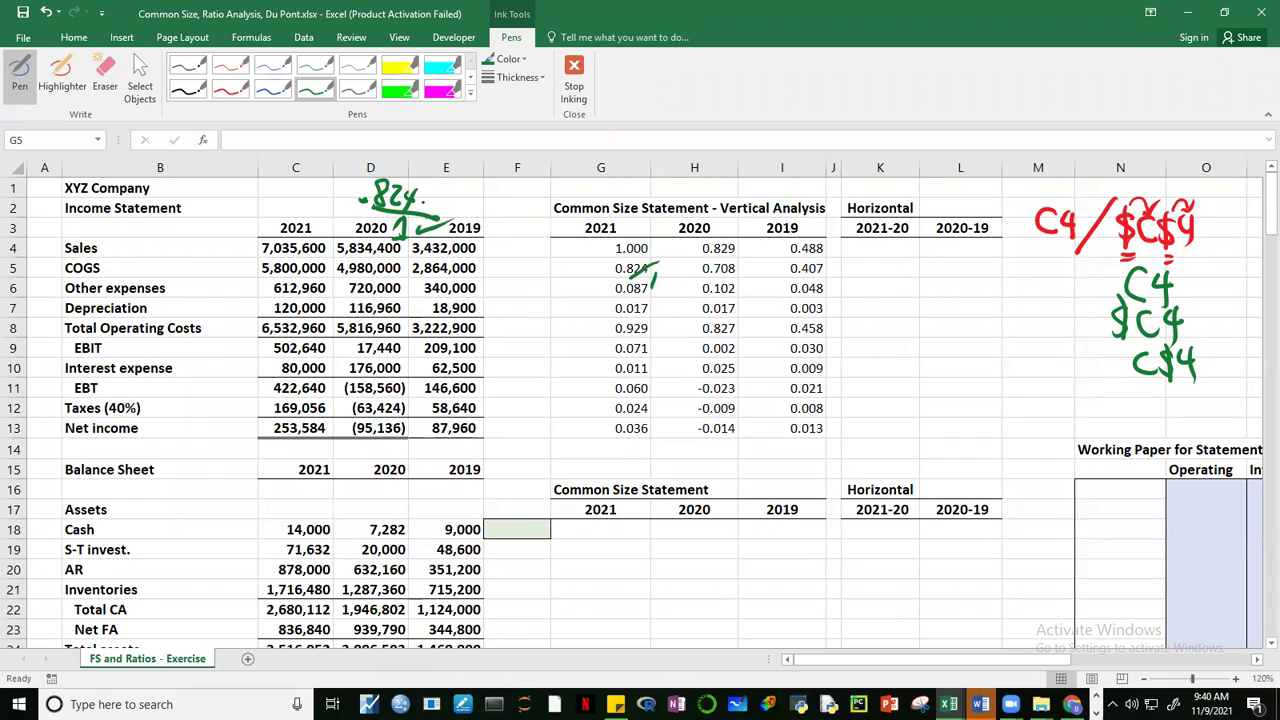
drag(427, 196, 458, 181)
Step: Circle the 2021 Net income ratio in G13 in green ink and mark it as over 1
mouse_move(648, 416)
mouse_down()
mouse_move(614, 416)
mouse_move(616, 445)
mouse_move(646, 419)
mouse_up()
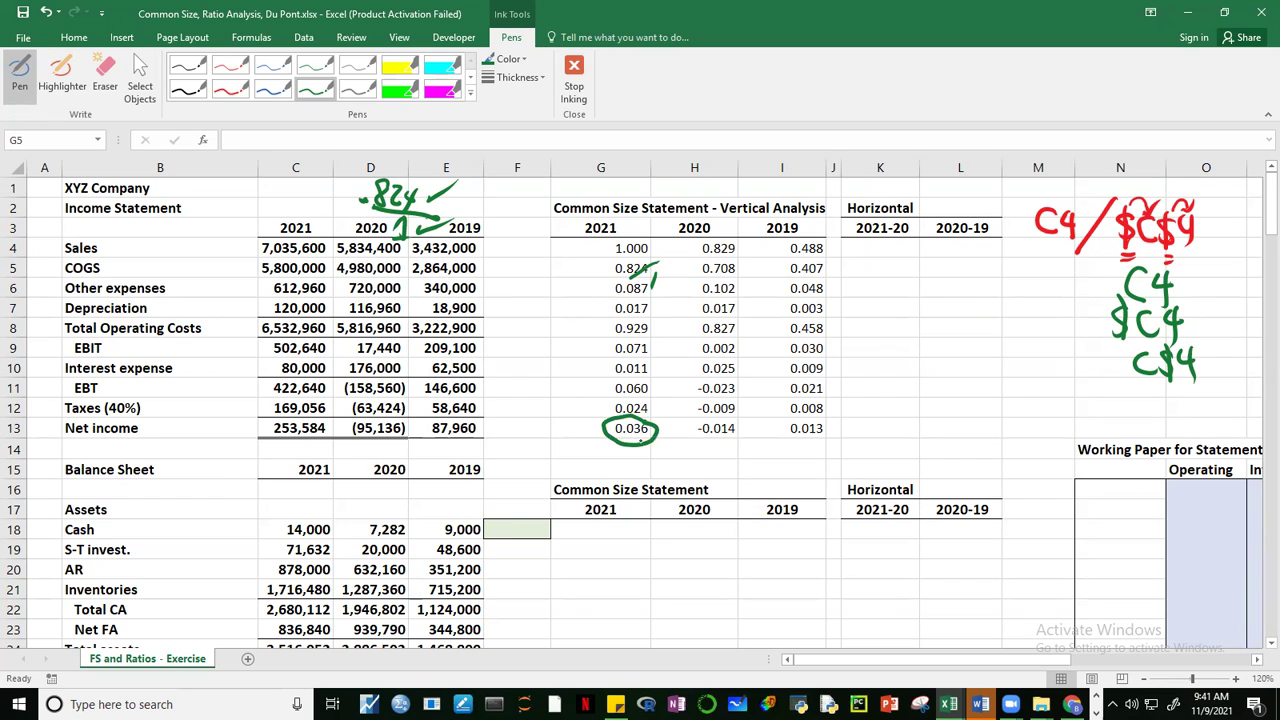
mouse_move(664, 418)
mouse_down()
mouse_move(622, 448)
mouse_move(662, 456)
mouse_up()
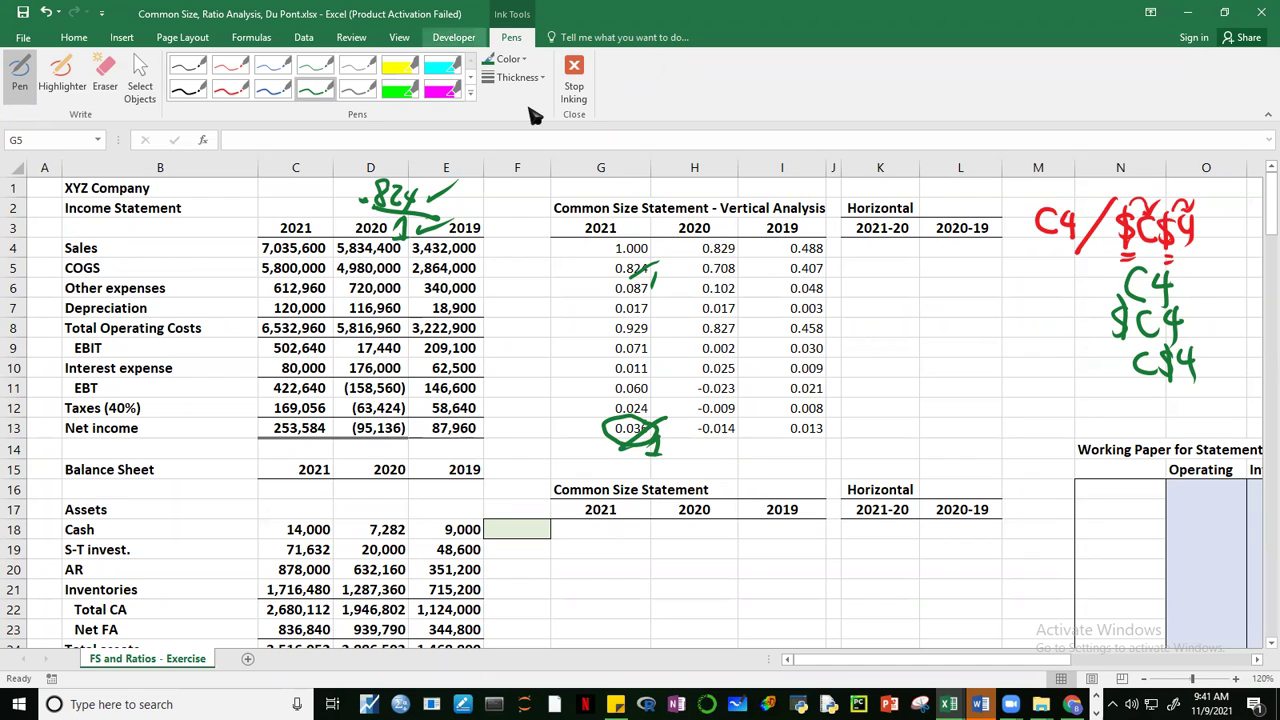
click(574, 80)
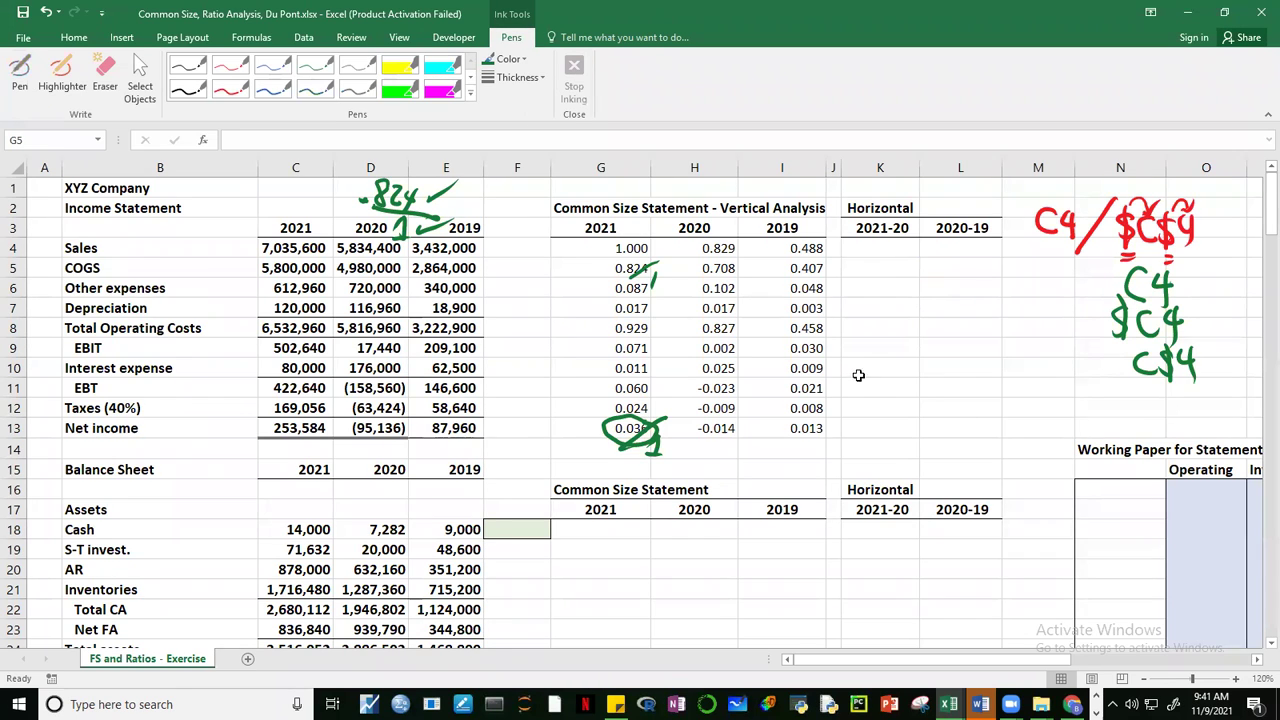
Step: Inspect the 2019 EBIT formula in I9 to see which year's Sales it divides by
click(812, 347)
key(F2)
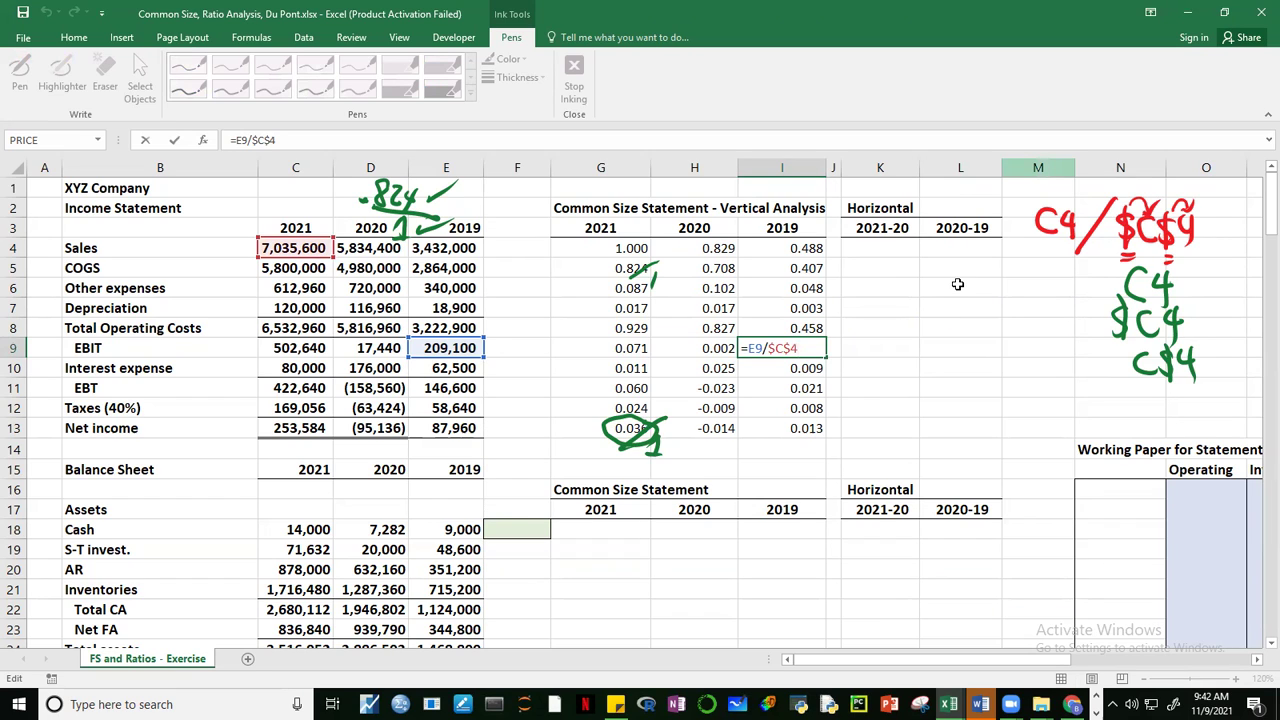
click(957, 284)
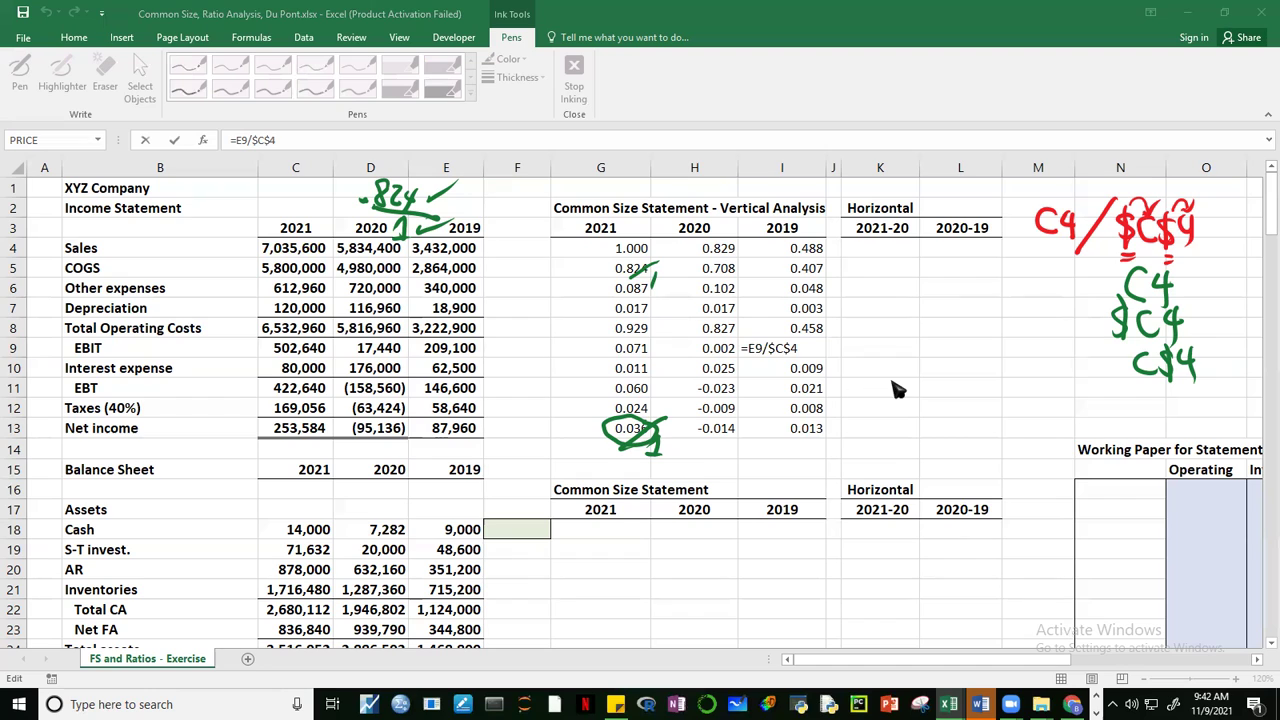
key(F2)
key(ctrl+Return)
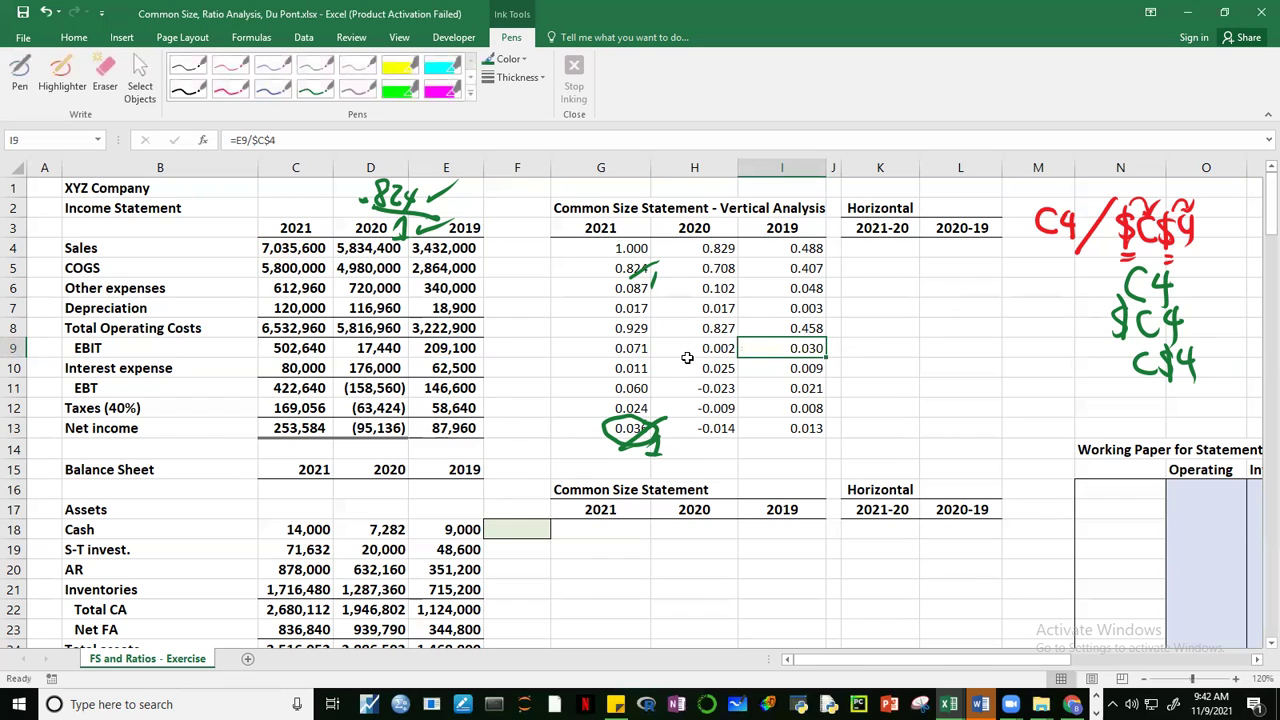
key(F2)
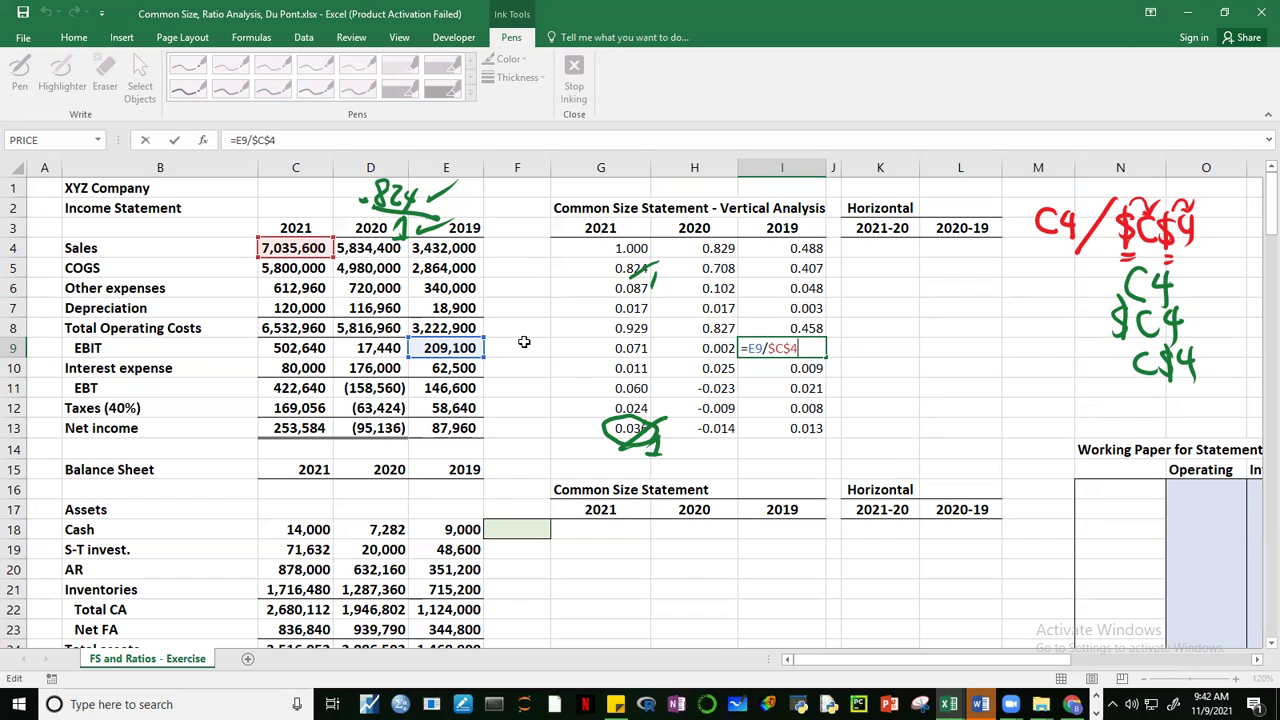
key(ctrl+Return)
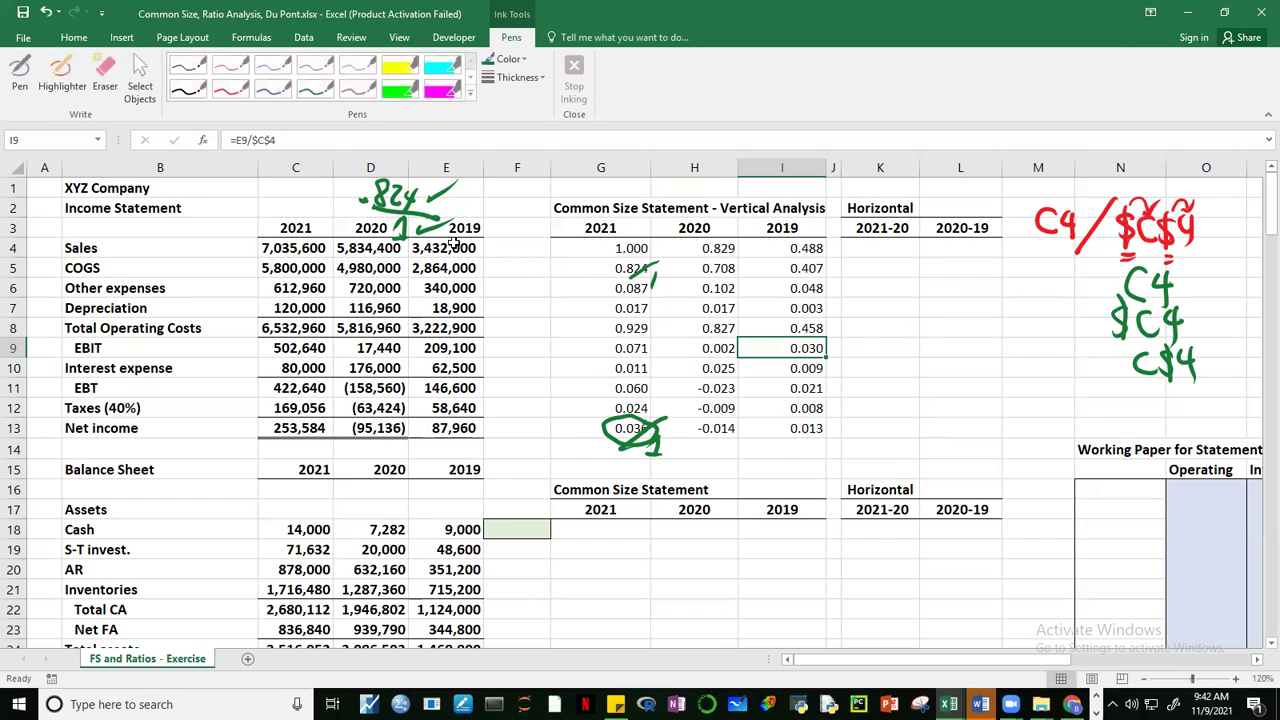
Step: Examine the 2019 income statement figures in E4:E13, in particular the EBIT cell E9 and the year header E3
drag(467, 249, 470, 430)
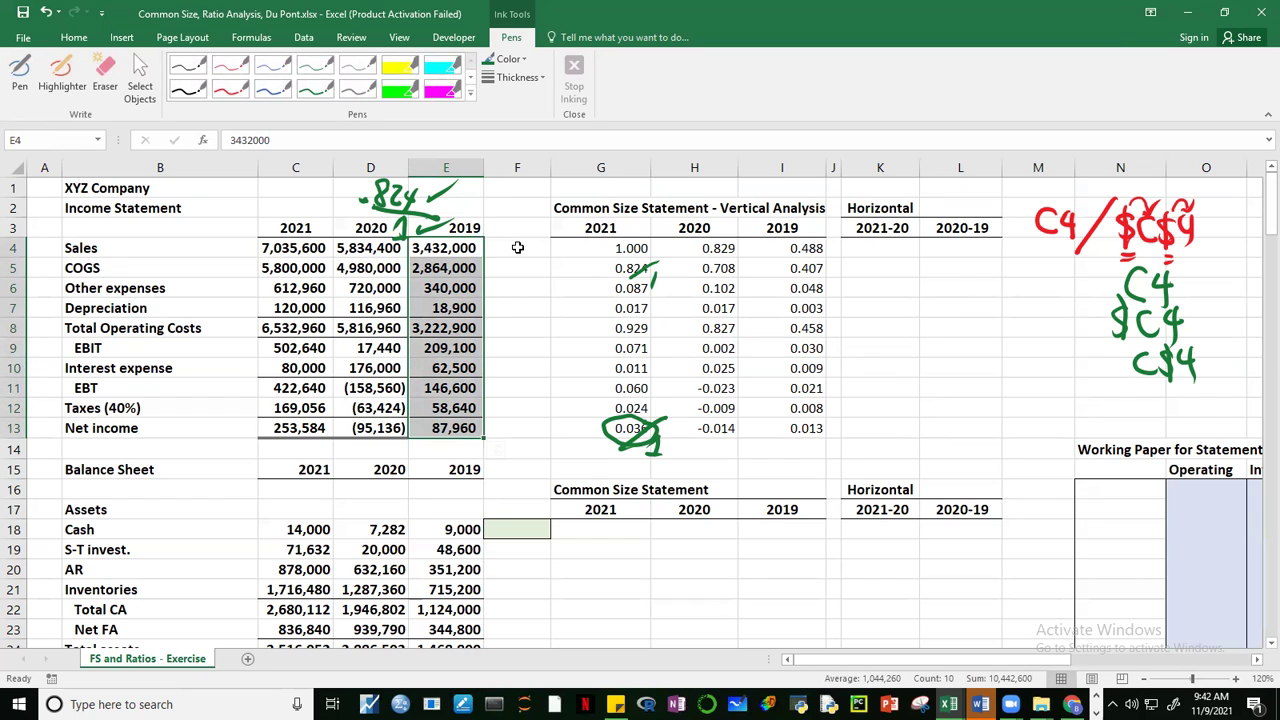
click(454, 372)
click(452, 348)
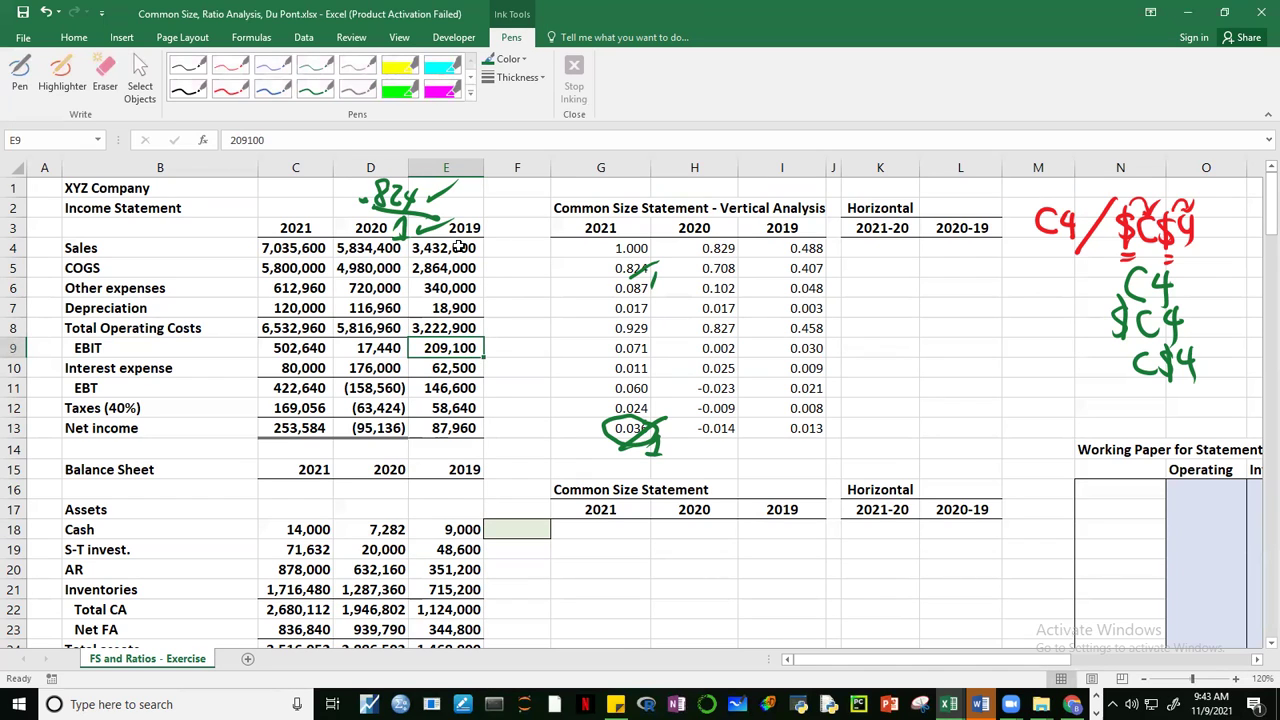
click(508, 245)
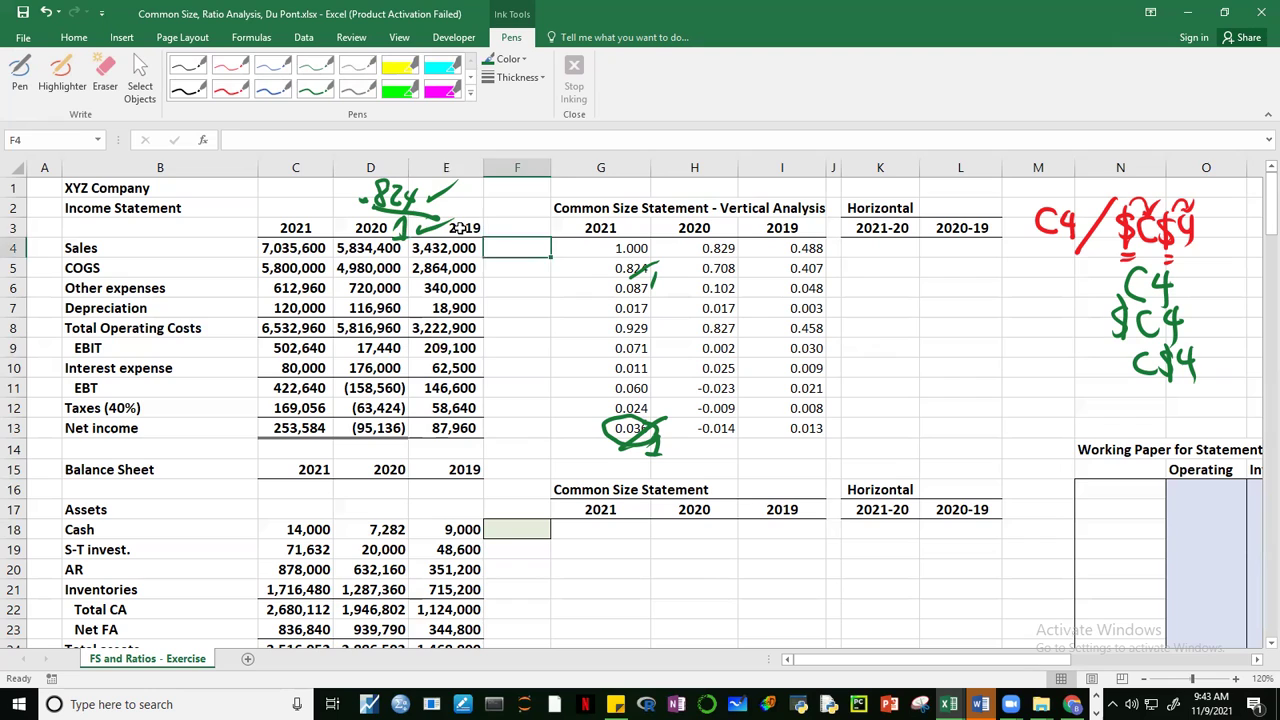
click(460, 229)
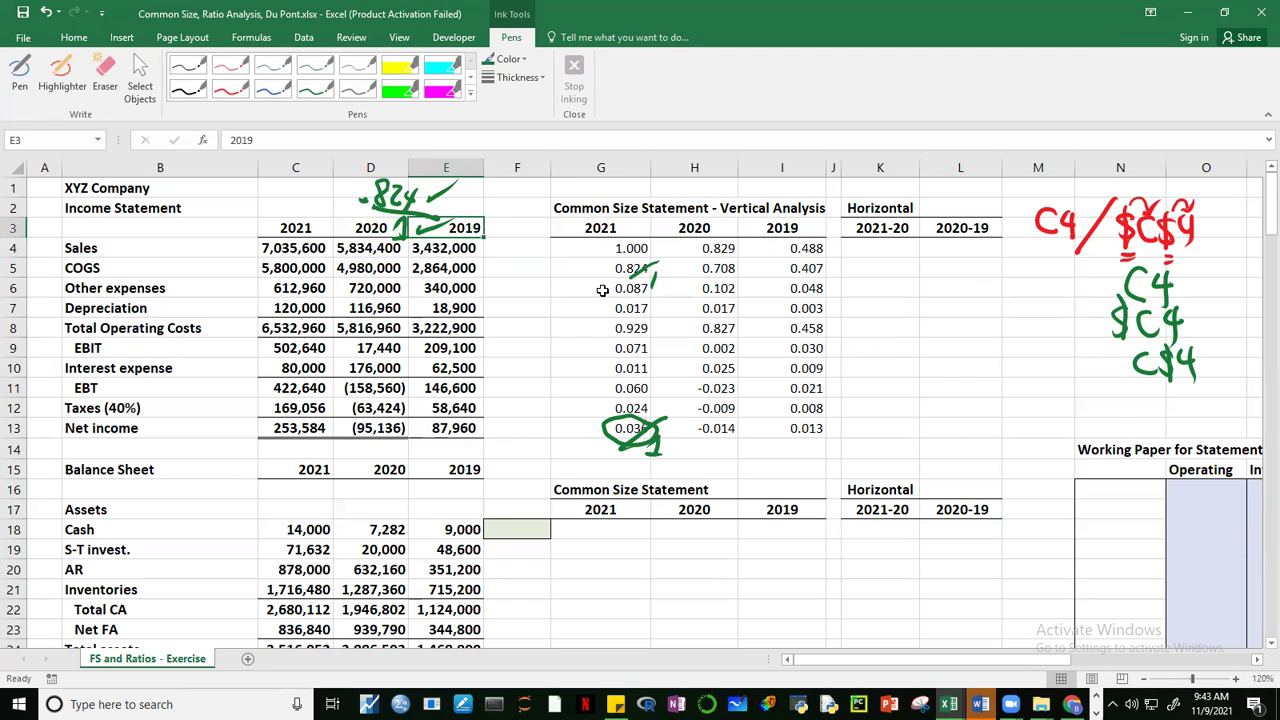
Step: Recheck the I9 formula, comparing the year of its EBIT numerator with that of its Sales denominator
click(805, 346)
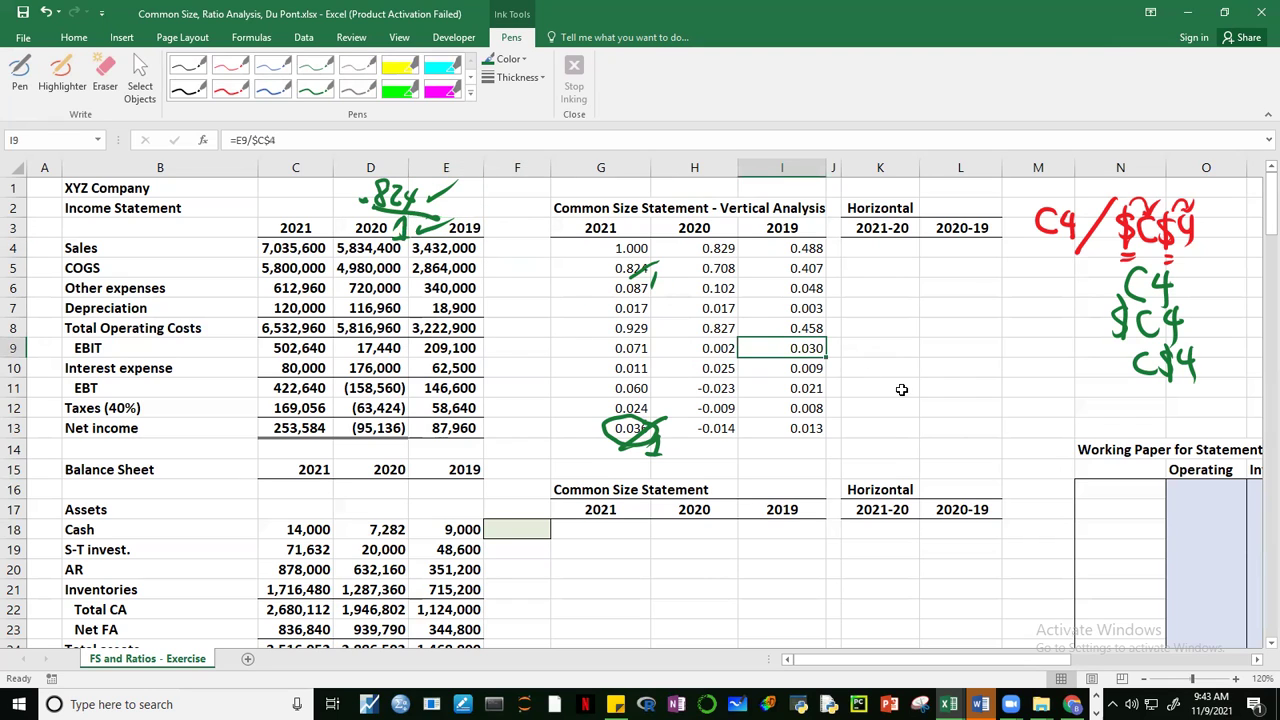
double_click(805, 346)
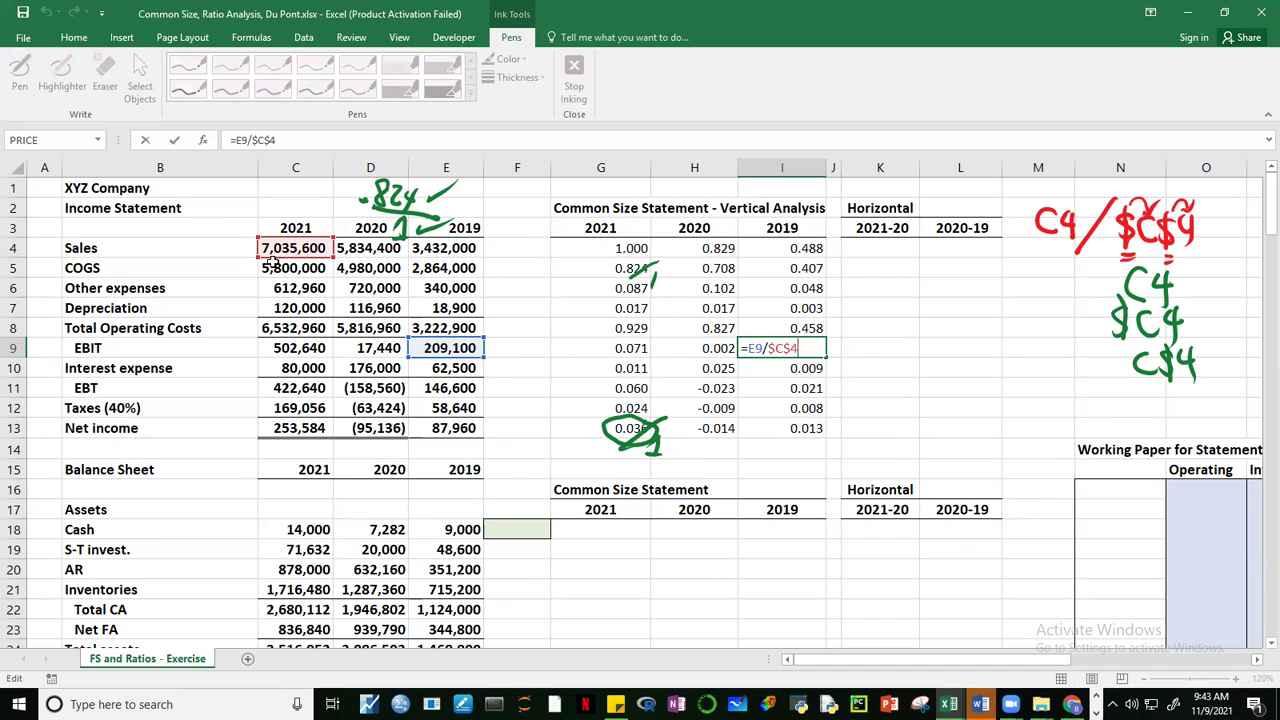
key(ctrl+Return)
click(945, 407)
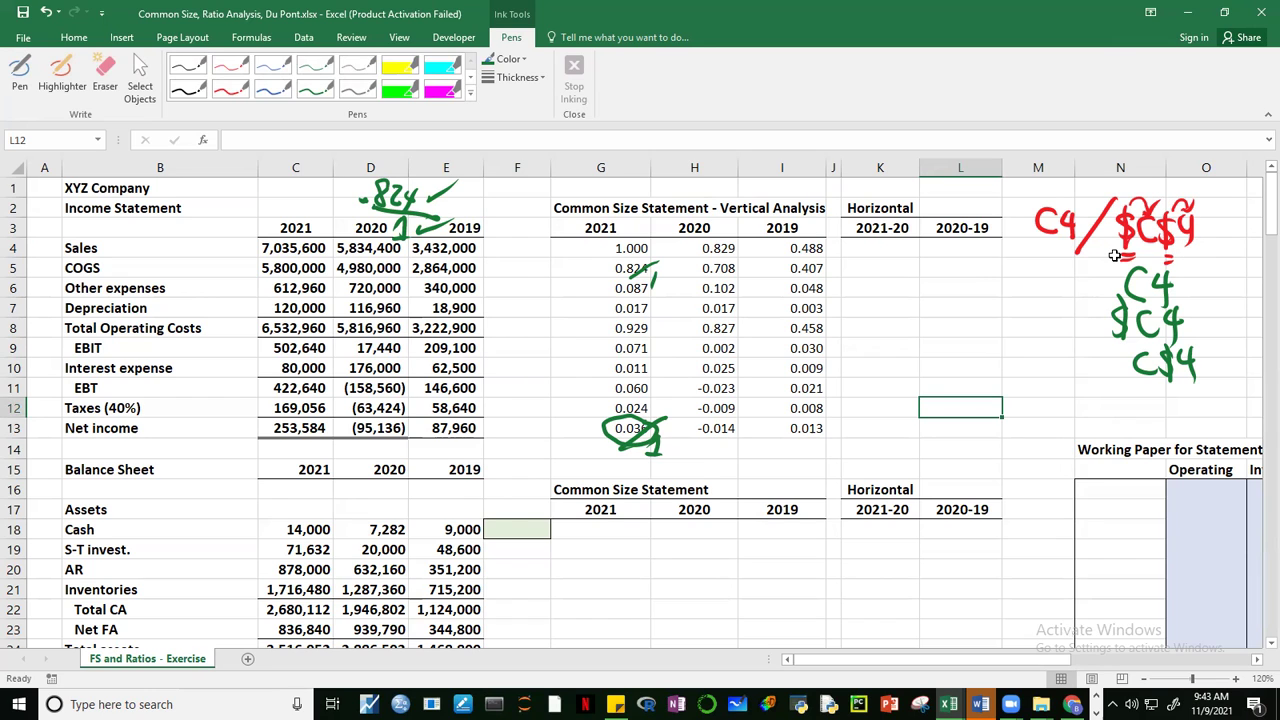
Step: Change the denominator in the G4 formula to a mixed reference with only the column locked, so it reads =C4/$C4
click(624, 249)
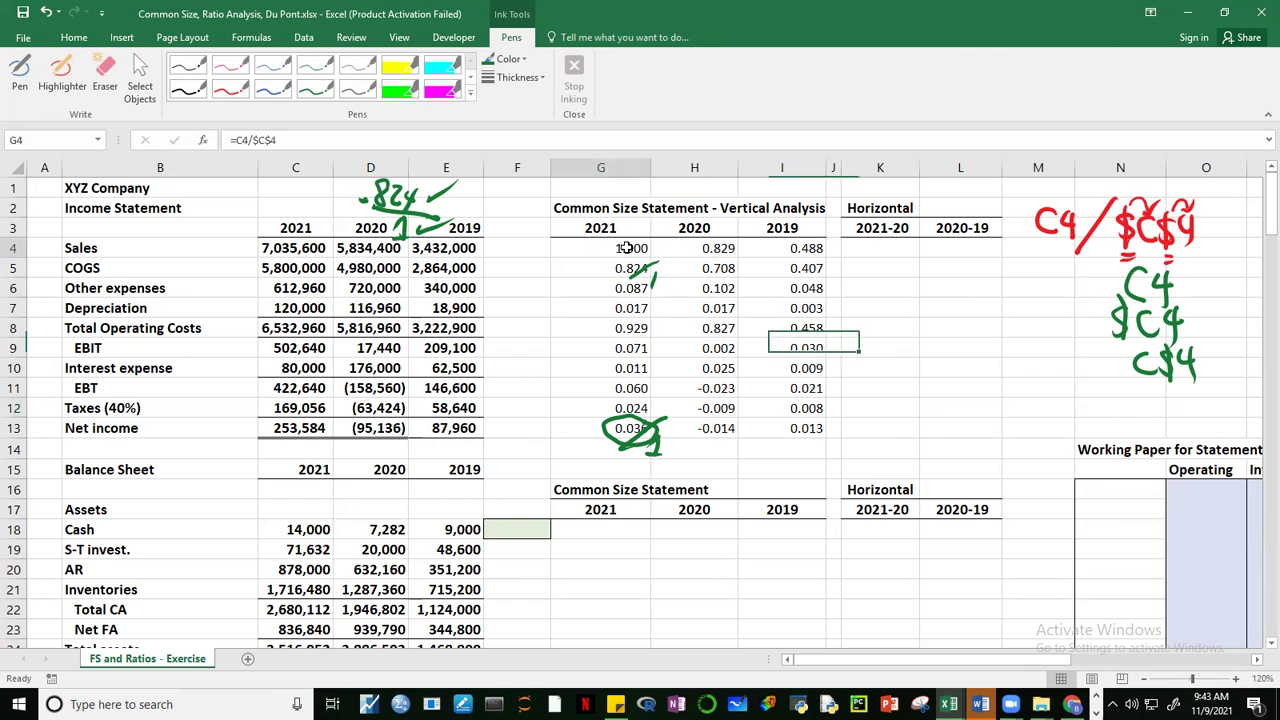
double_click(624, 249)
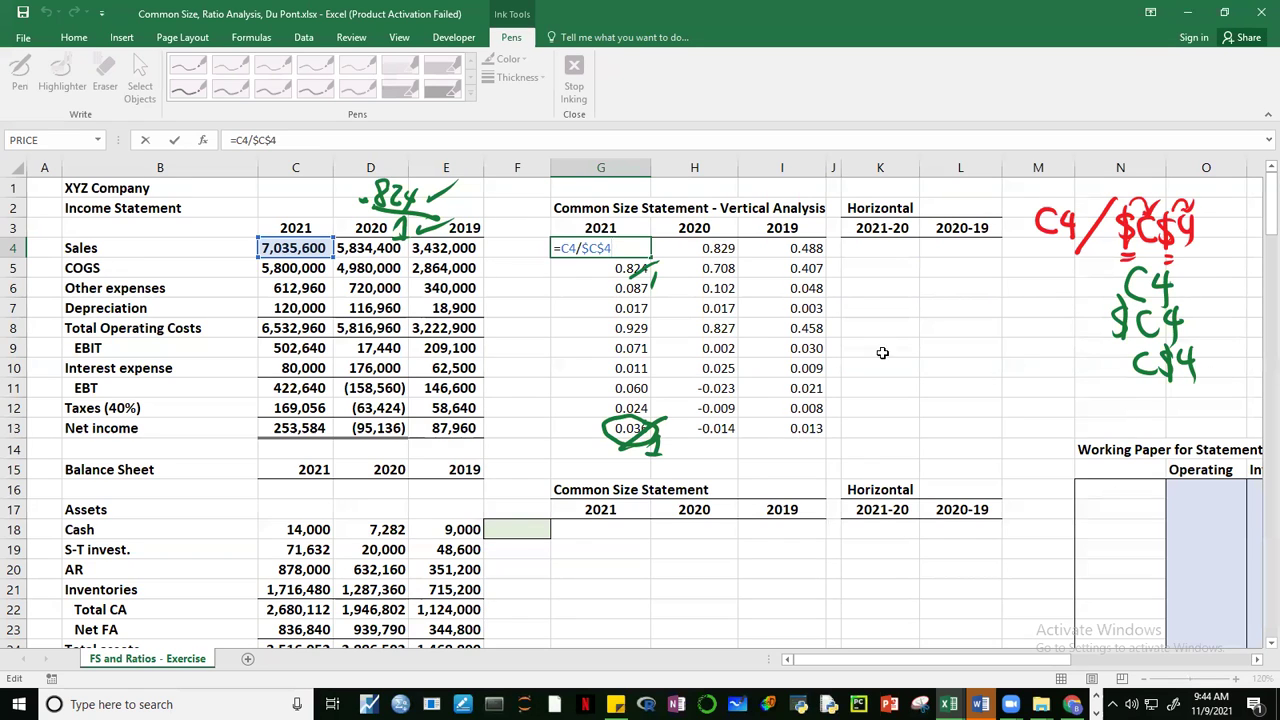
key(ctrl+Return)
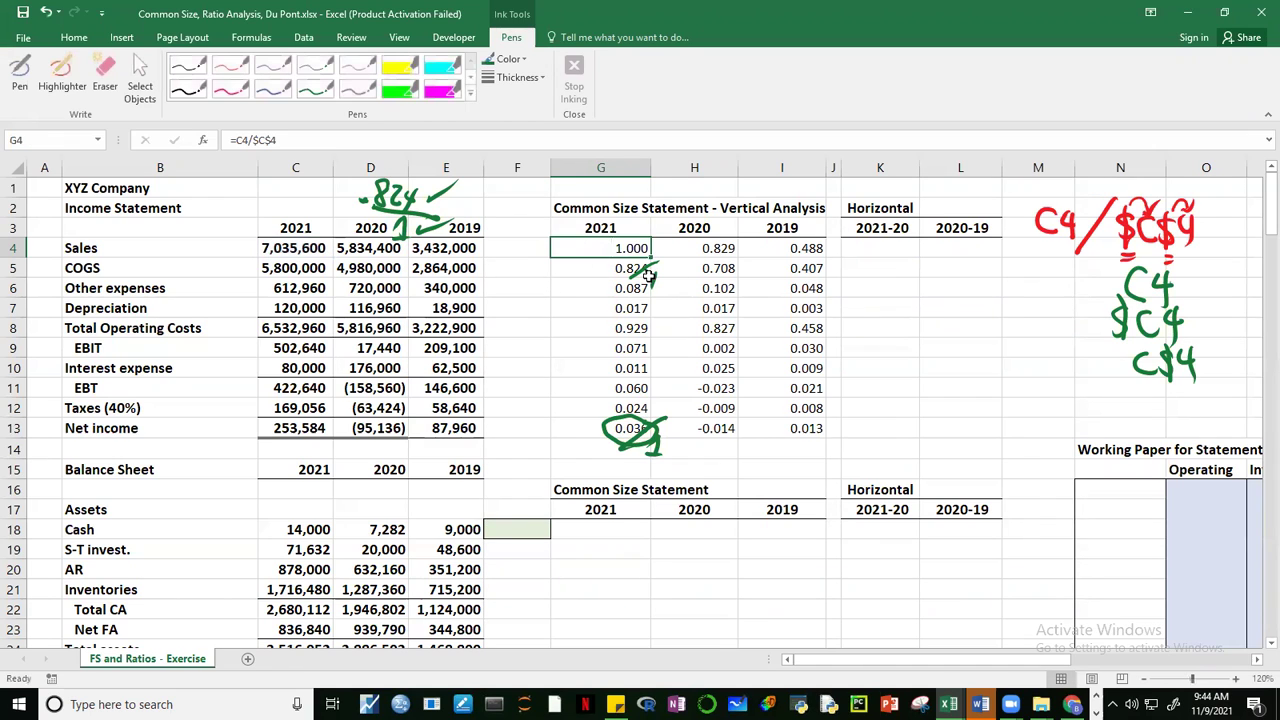
key(F2)
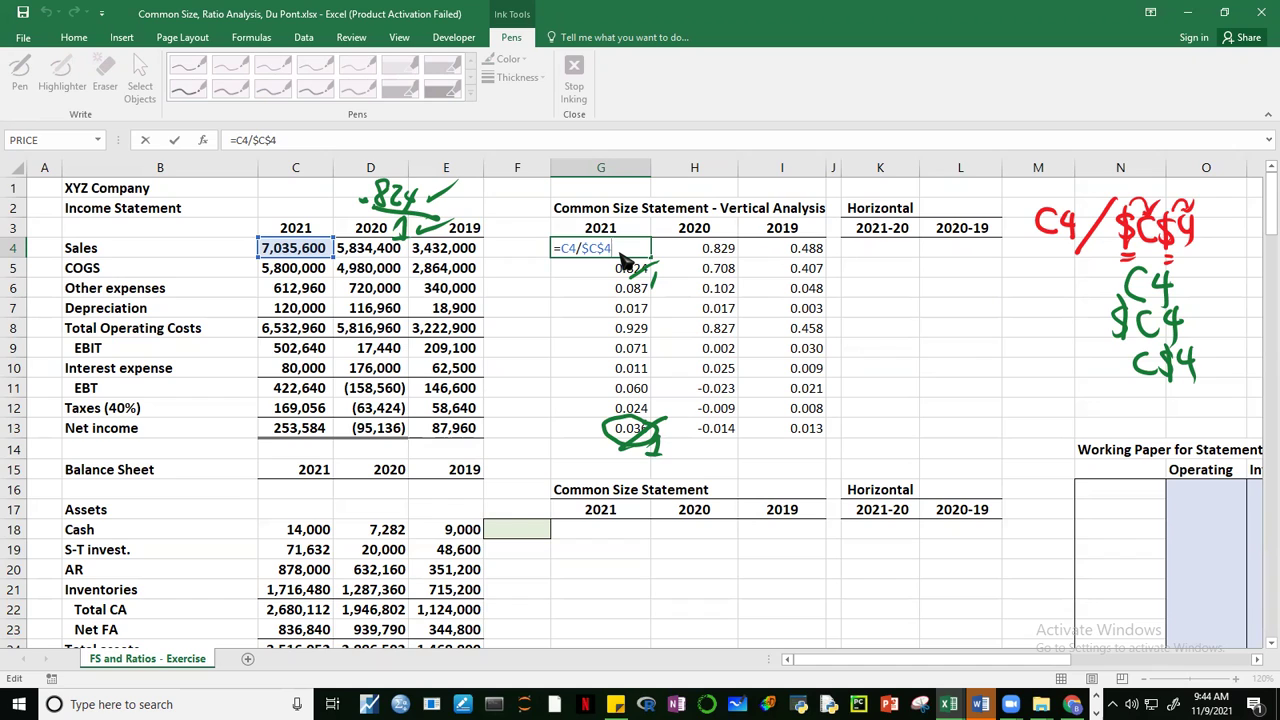
key(F4)
key(F4)
key(ctrl+Return)
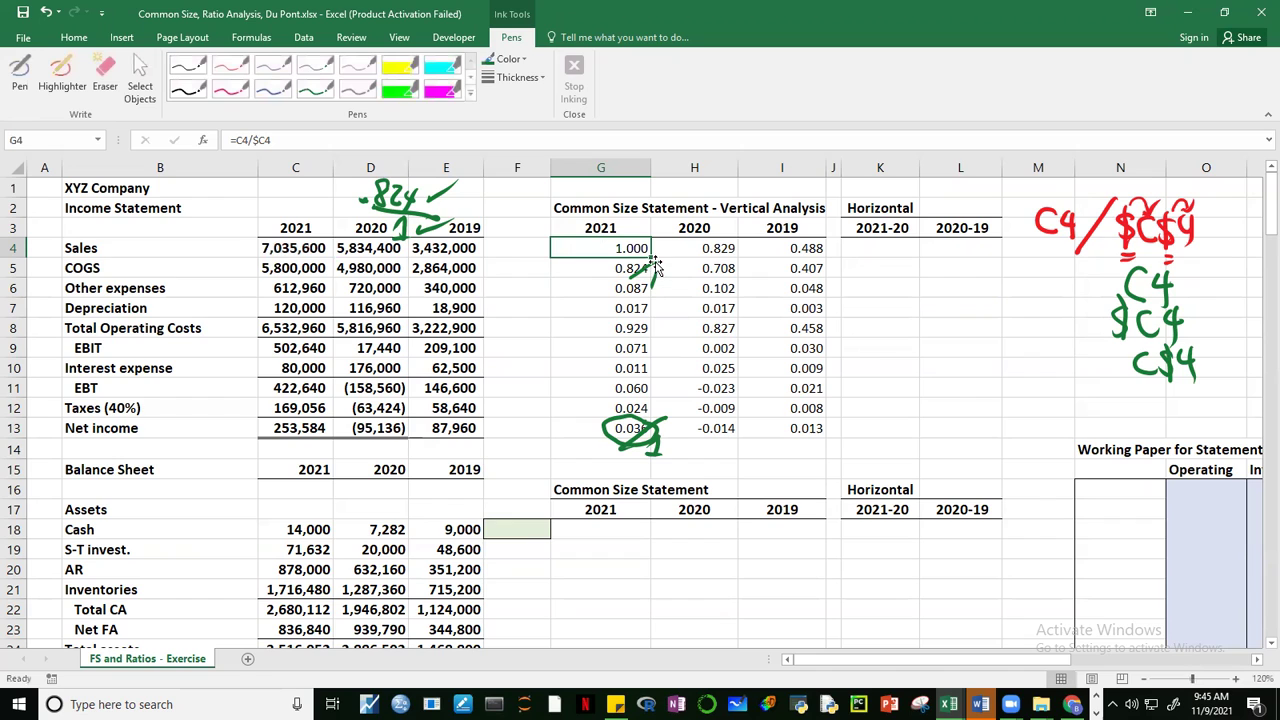
Step: Fill the G4 formula with the column-locked denominator through G4:I13 and check which cells the 2020 Depreciation formula in H7 divides
drag(651, 258, 826, 440)
click(950, 352)
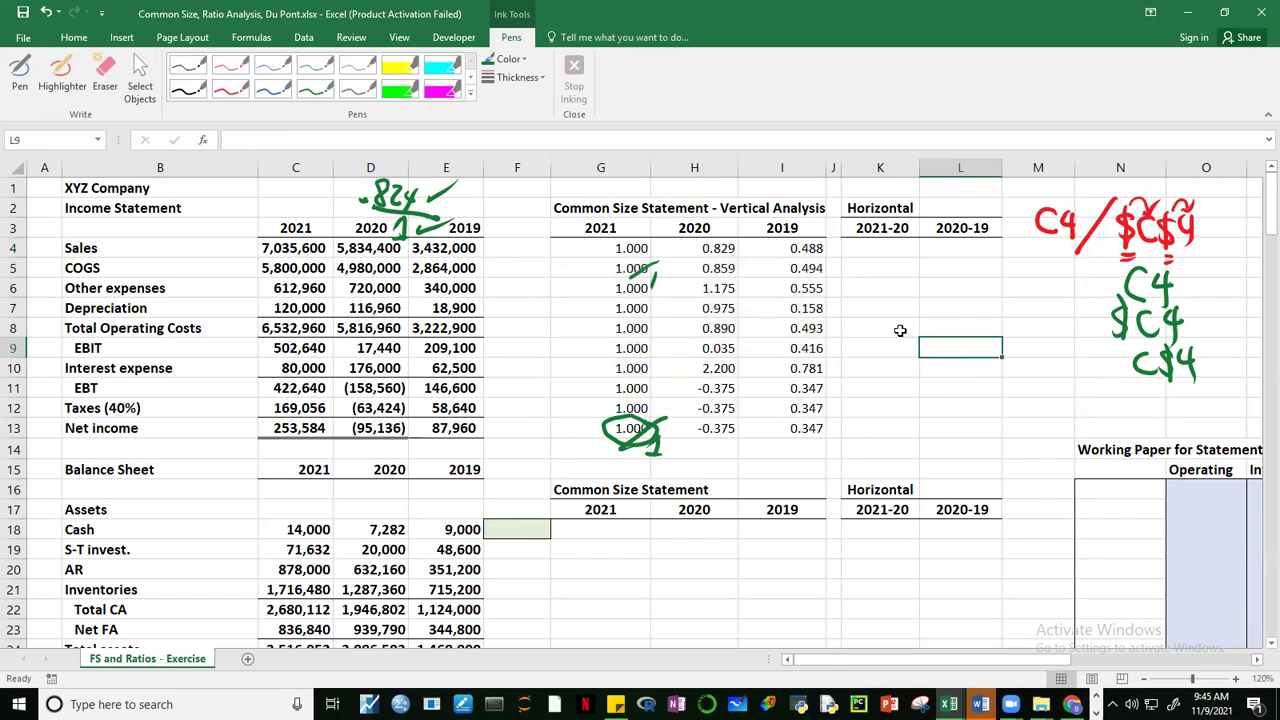
click(716, 308)
double_click(718, 309)
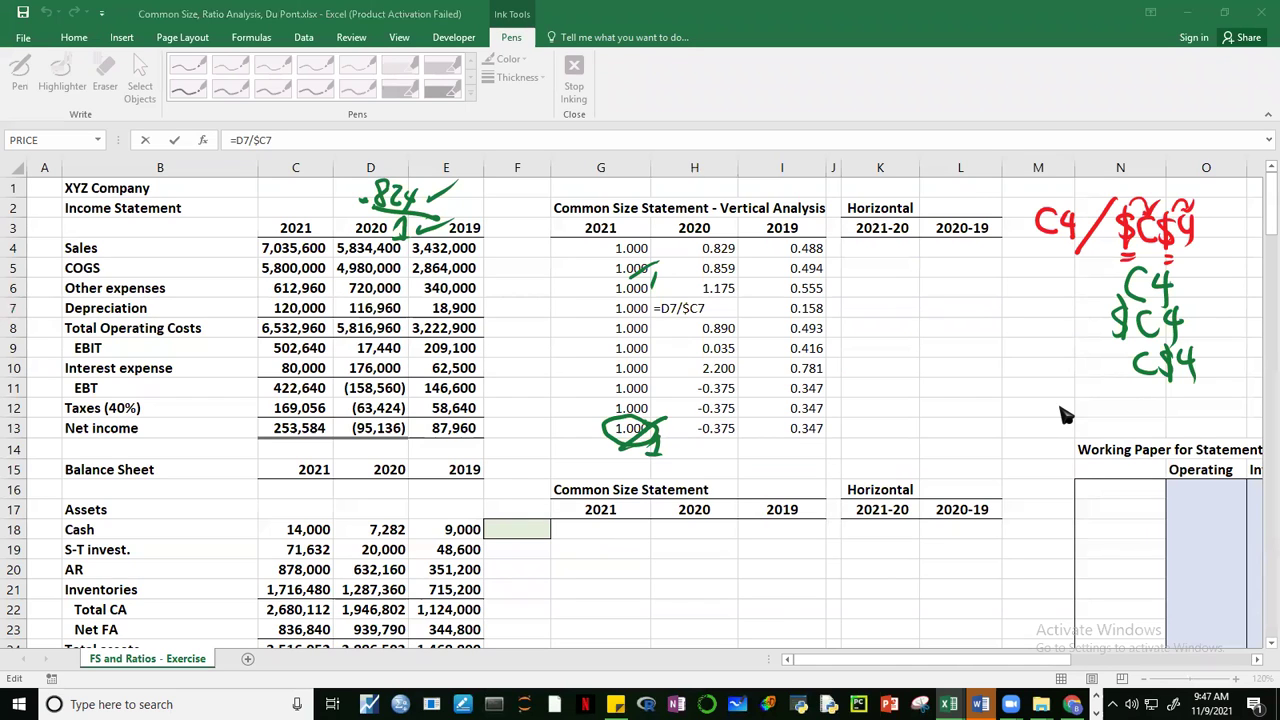
key(F2)
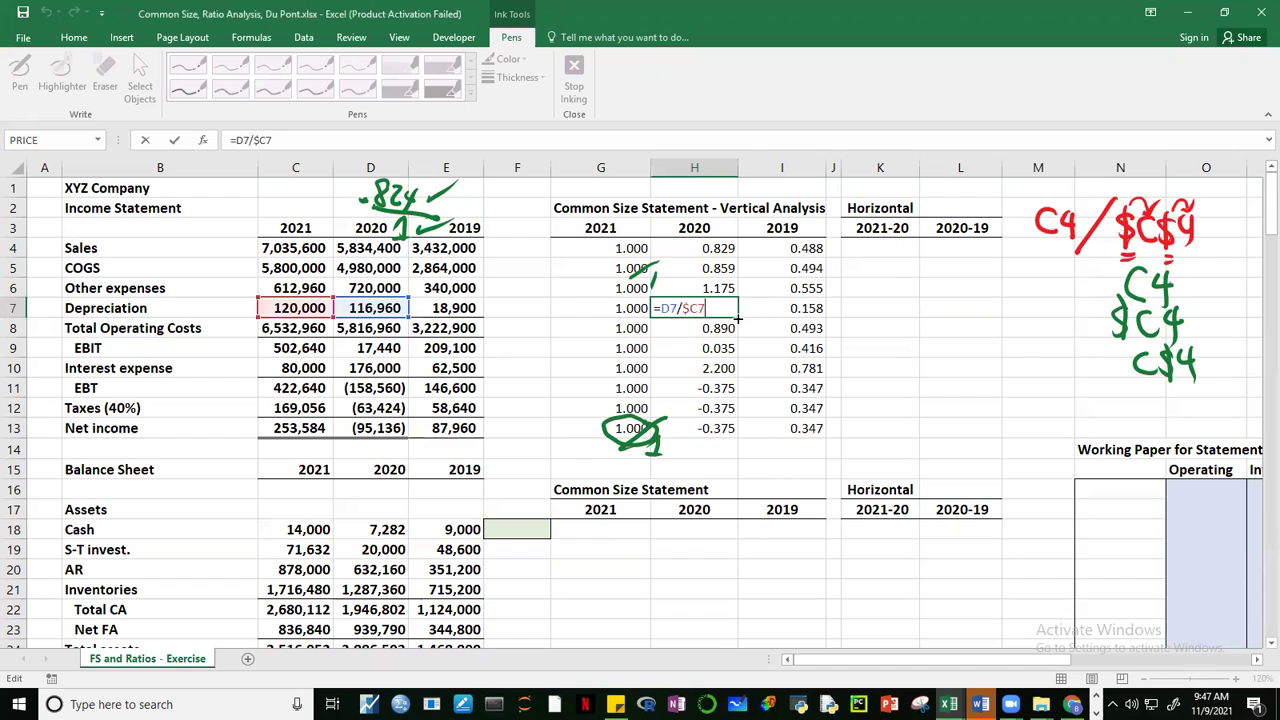
key(Return)
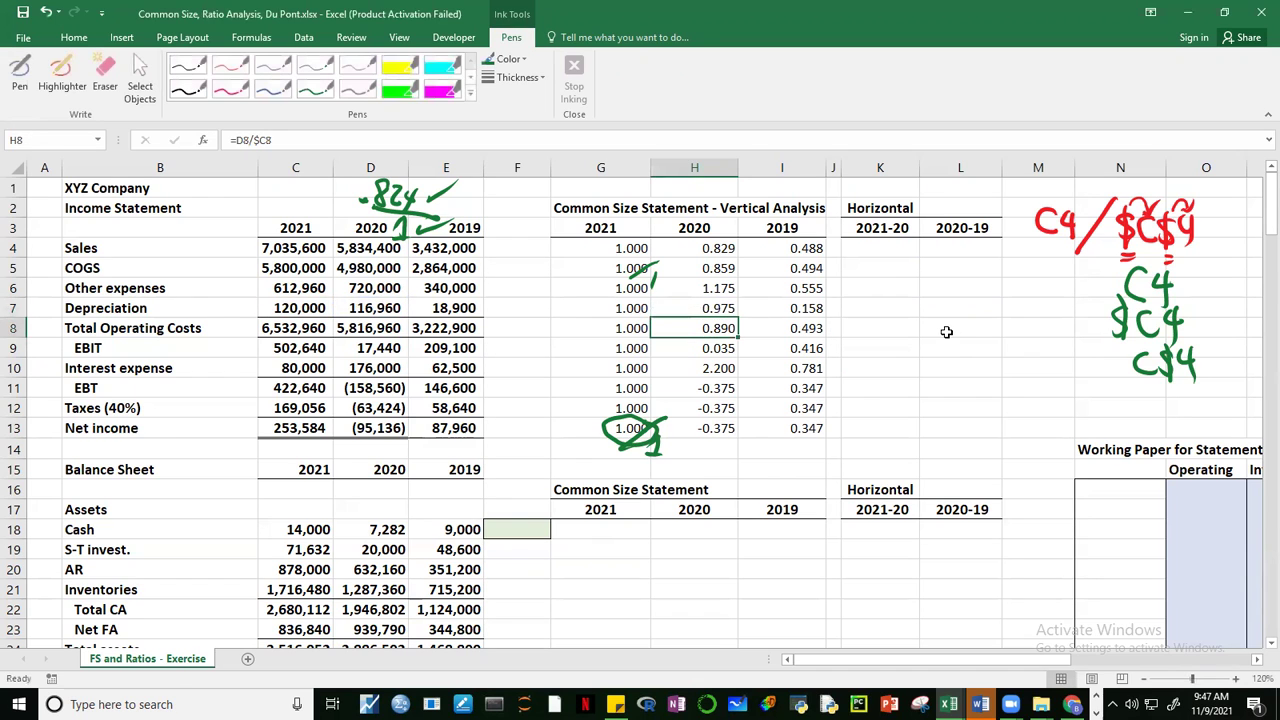
click(946, 331)
Step: Compare expense, operating cost and EBIT figures in the income statement with the Sales figures in row 4 for each year
click(330, 287)
click(358, 310)
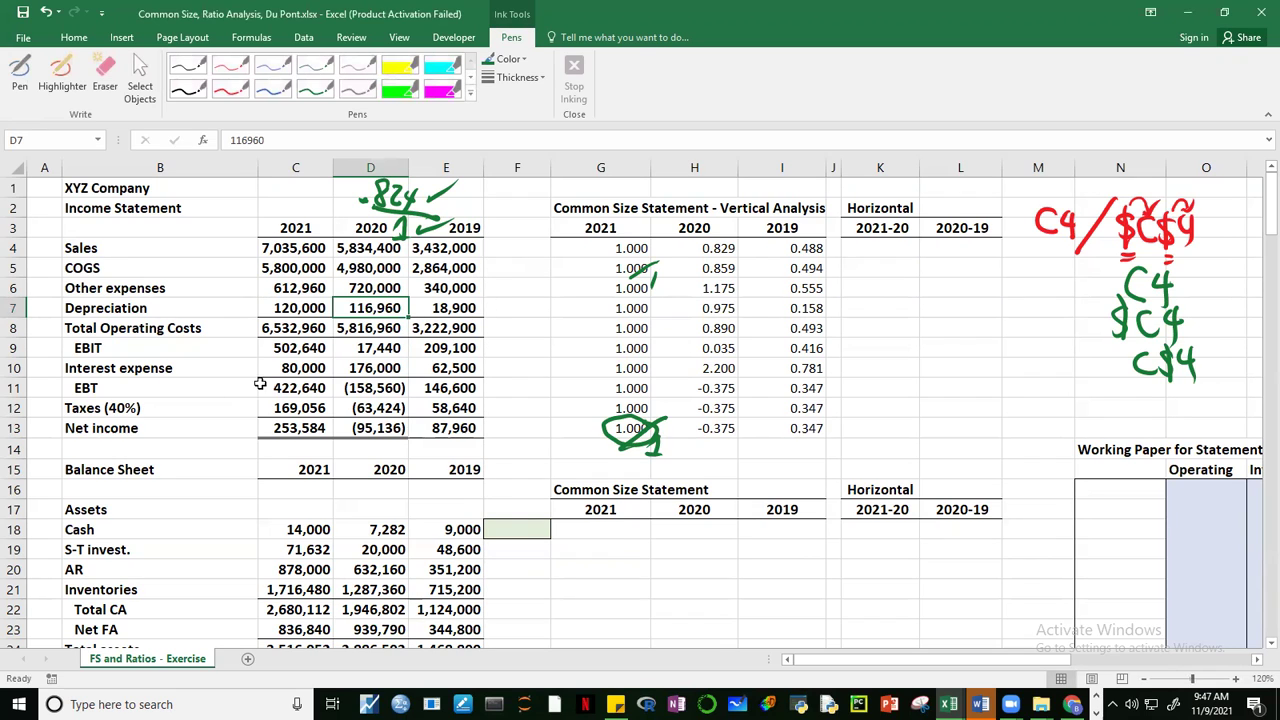
click(287, 328)
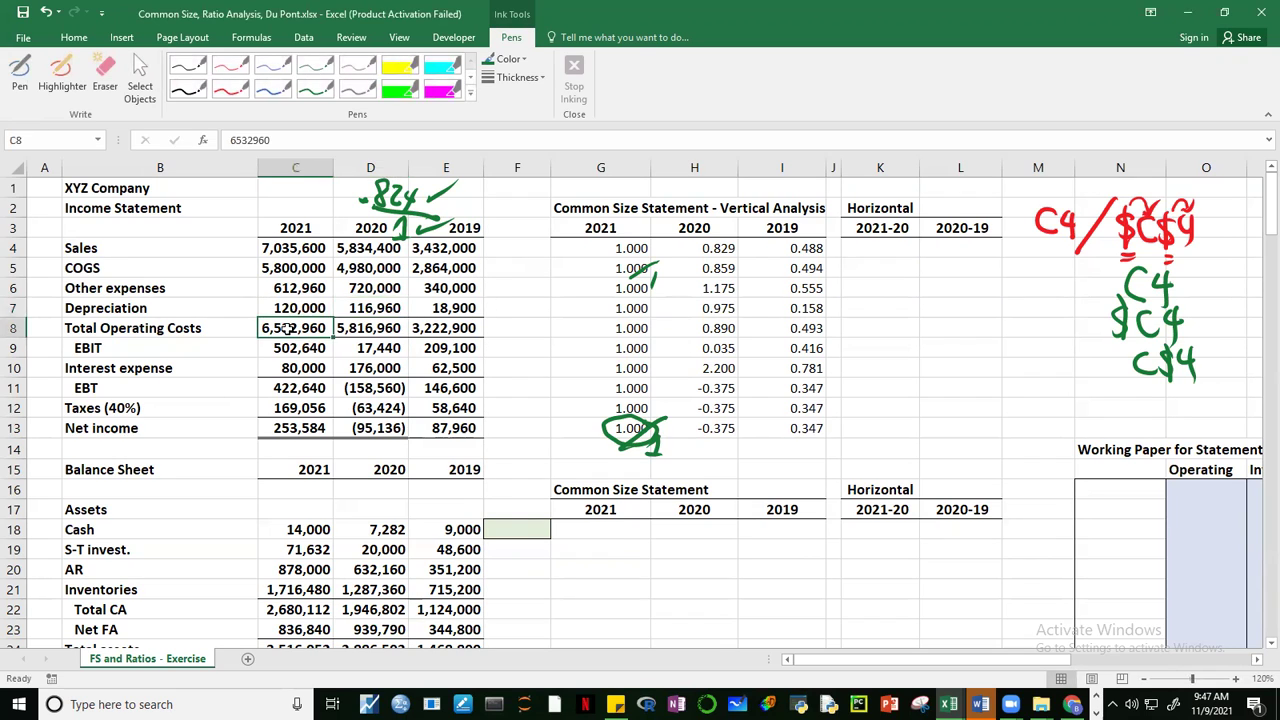
click(303, 248)
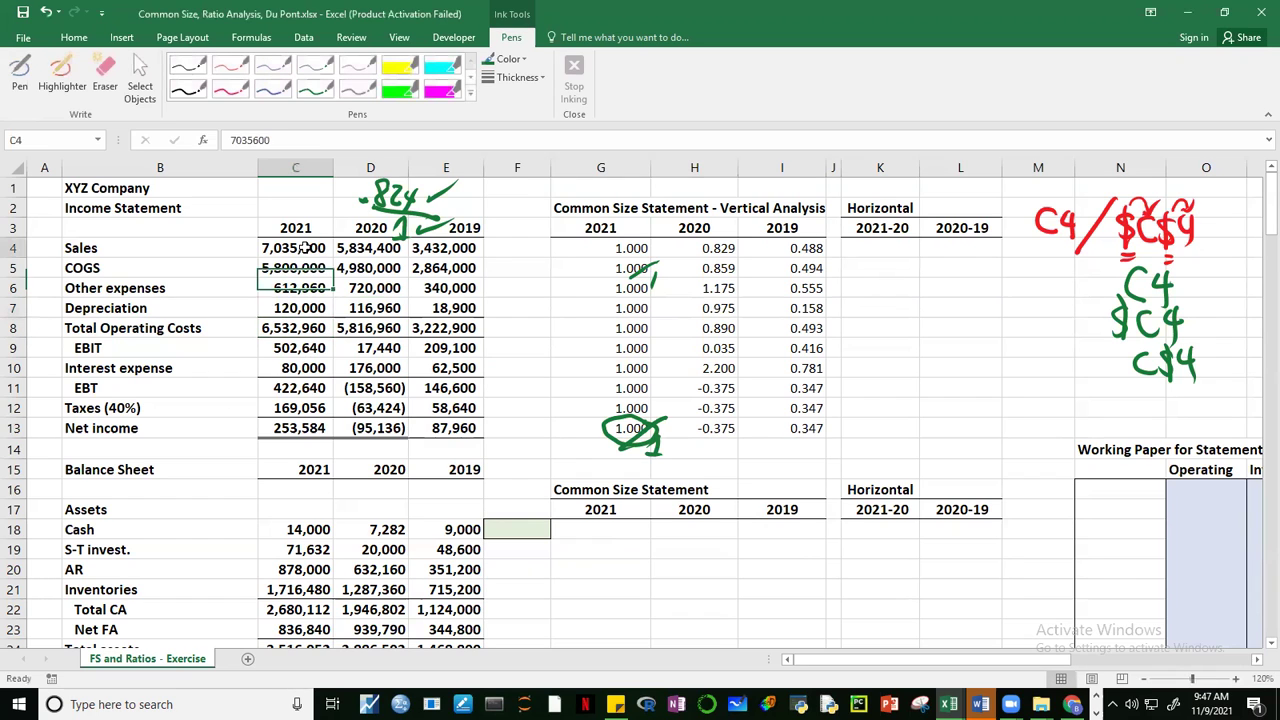
click(440, 348)
click(456, 247)
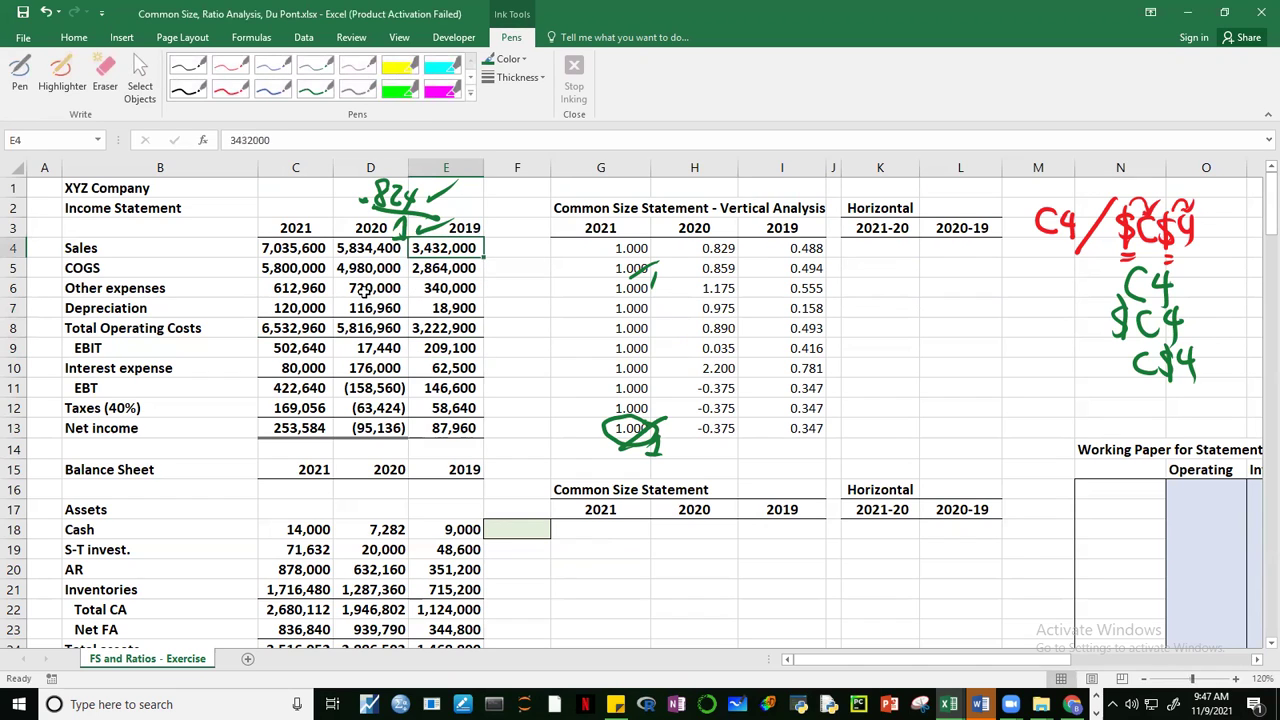
click(366, 290)
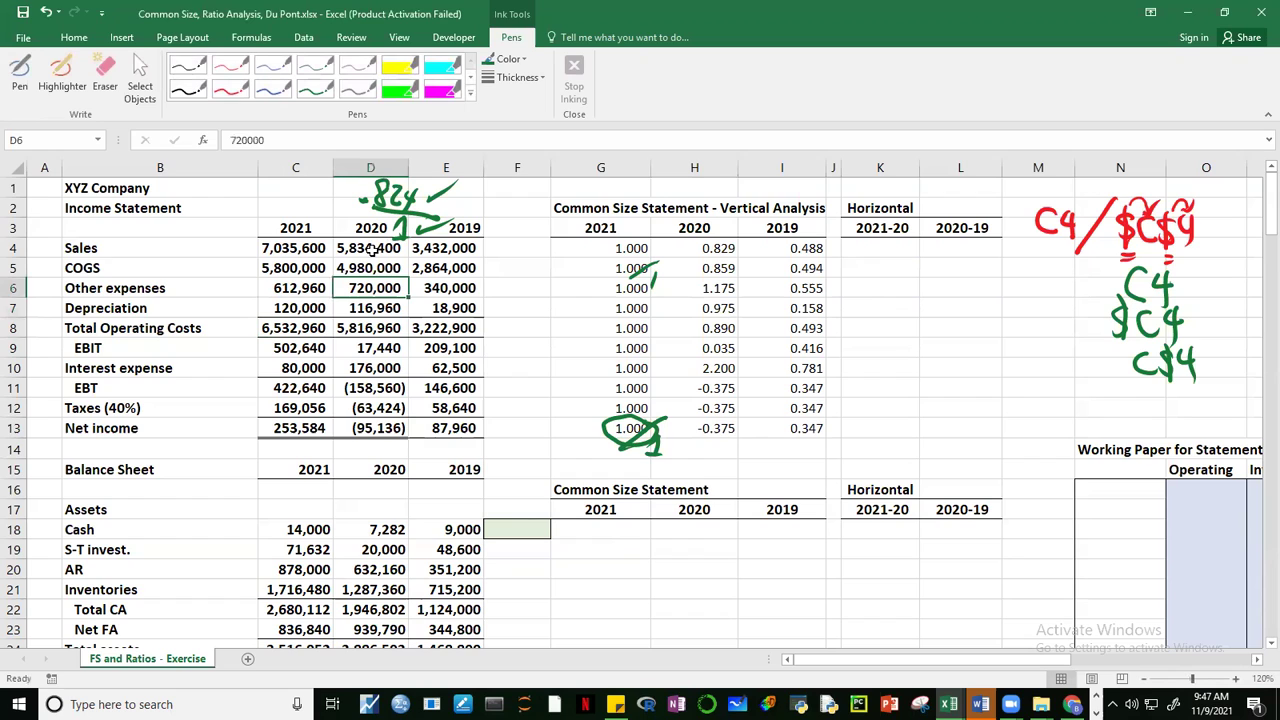
click(933, 326)
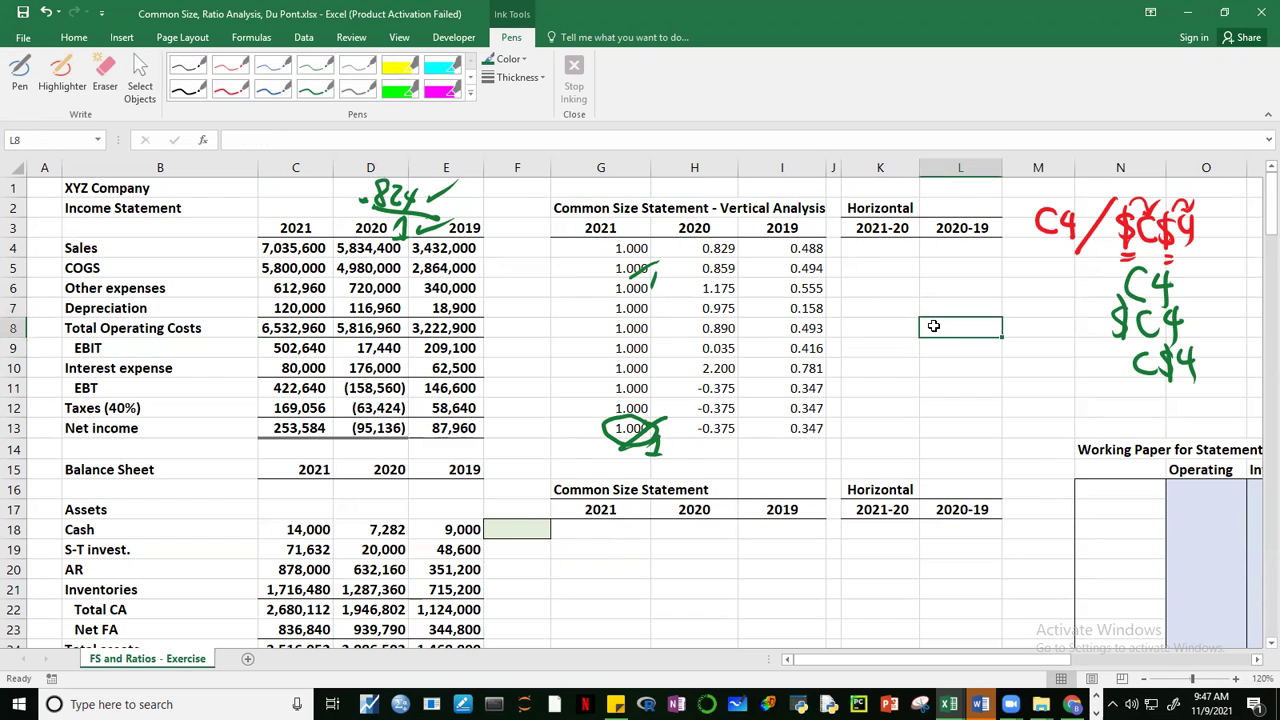
Step: Inspect the common size formulas in H11, G9, H9 and I8 to see which denominator each one uses
click(678, 391)
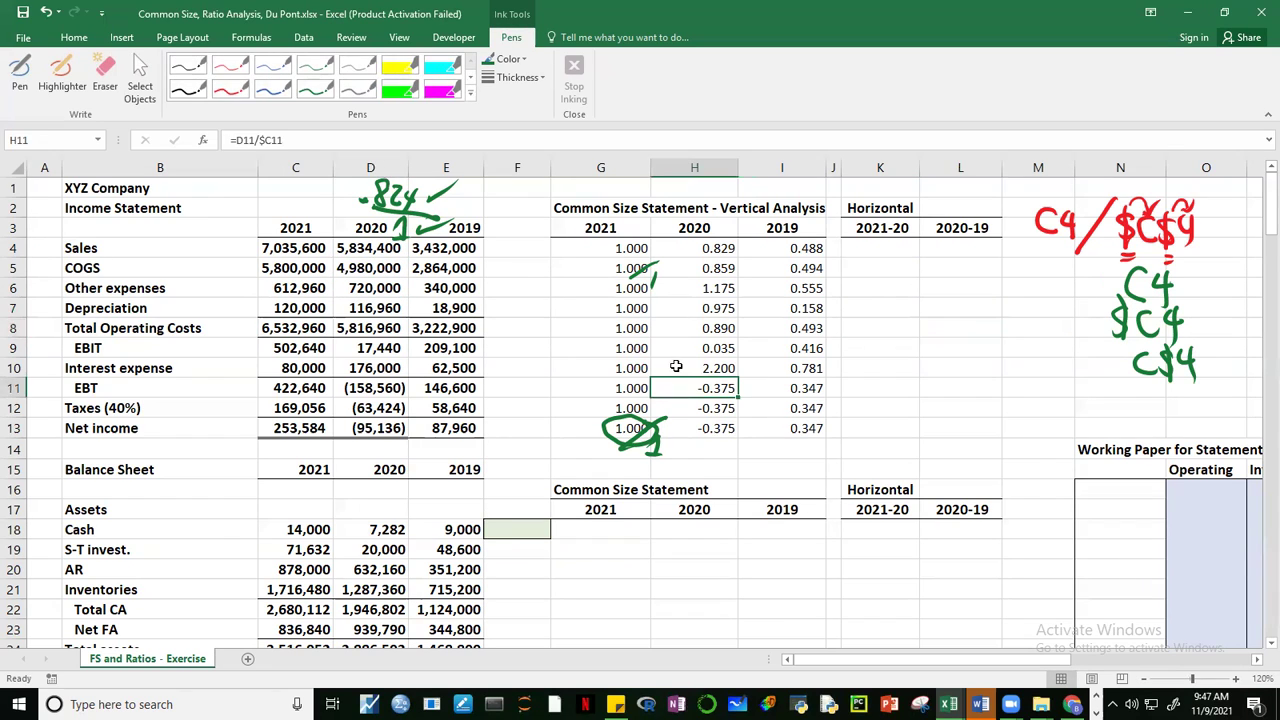
click(637, 348)
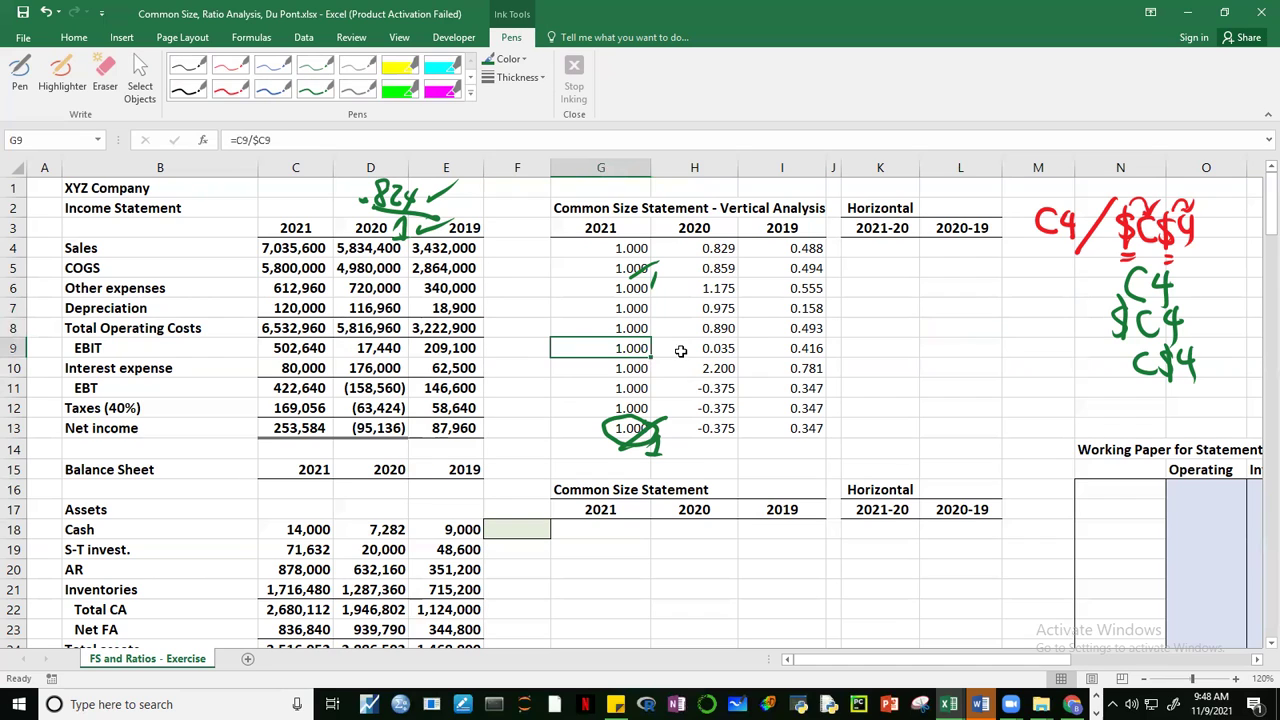
click(712, 346)
click(790, 328)
key(F2)
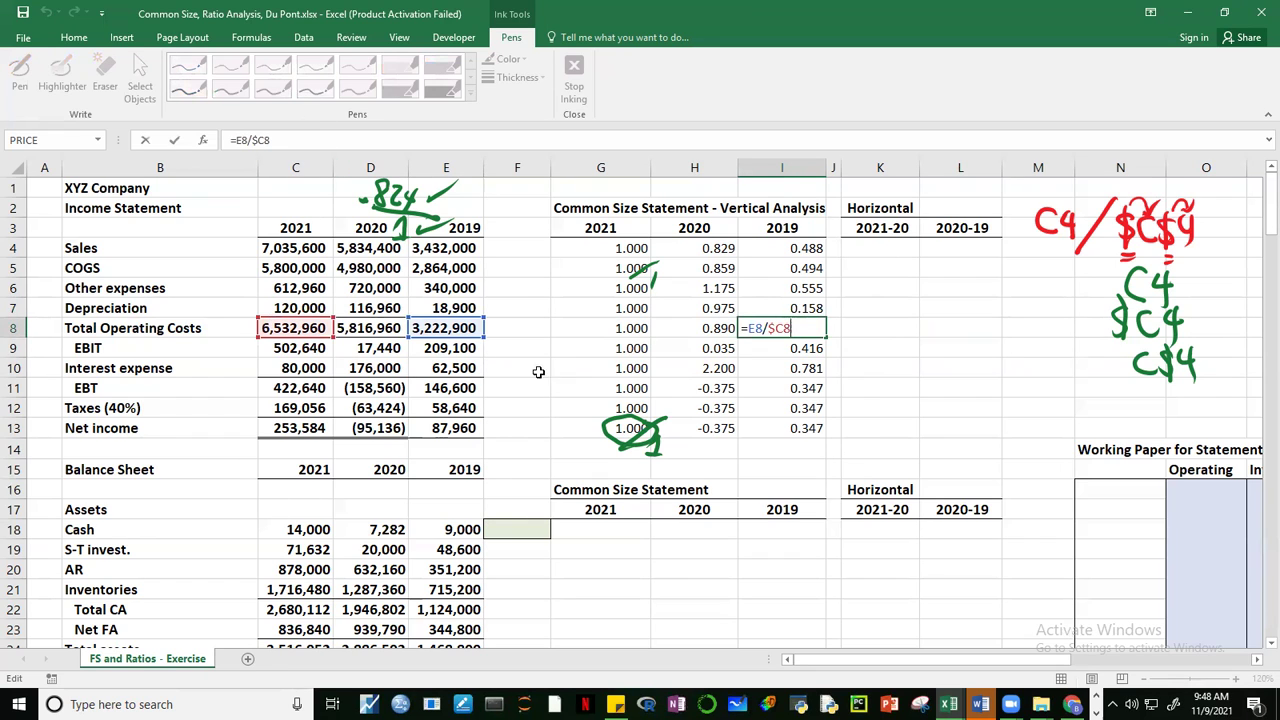
click(983, 348)
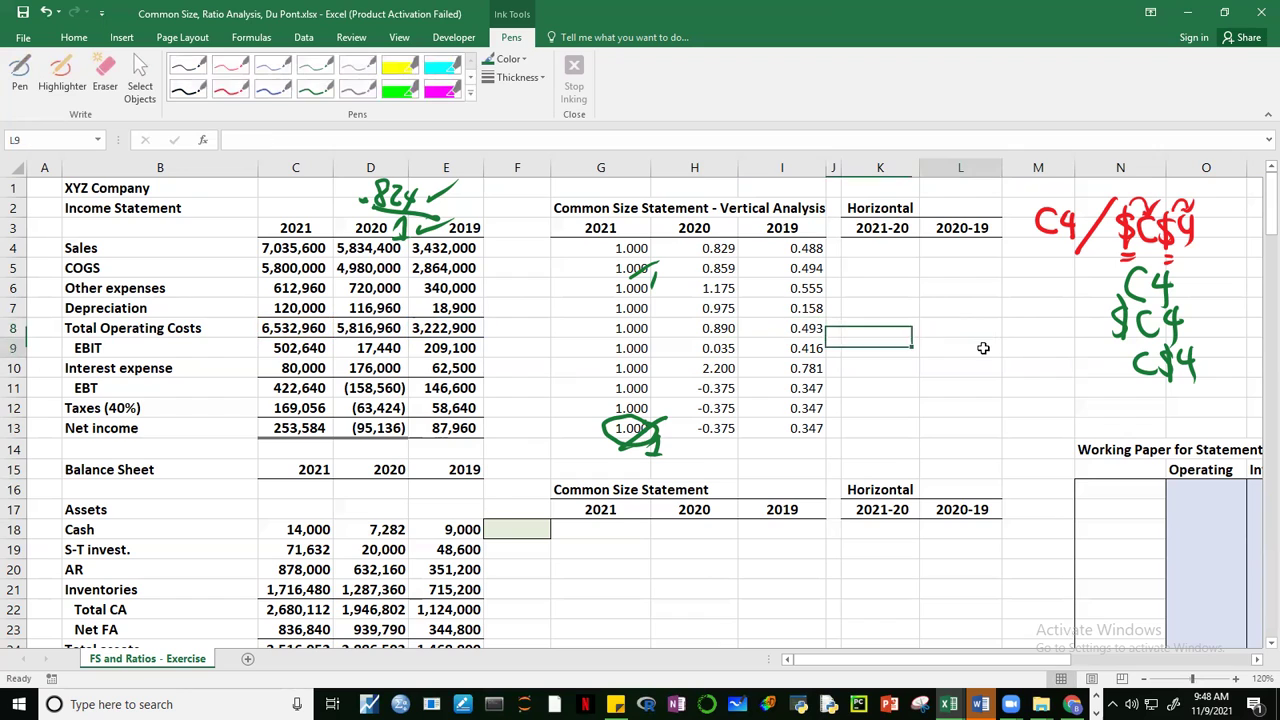
Step: Change the G4 formula to =C4/C$4, locking only the denominator's row, and fill it through G4:I13
double_click(624, 250)
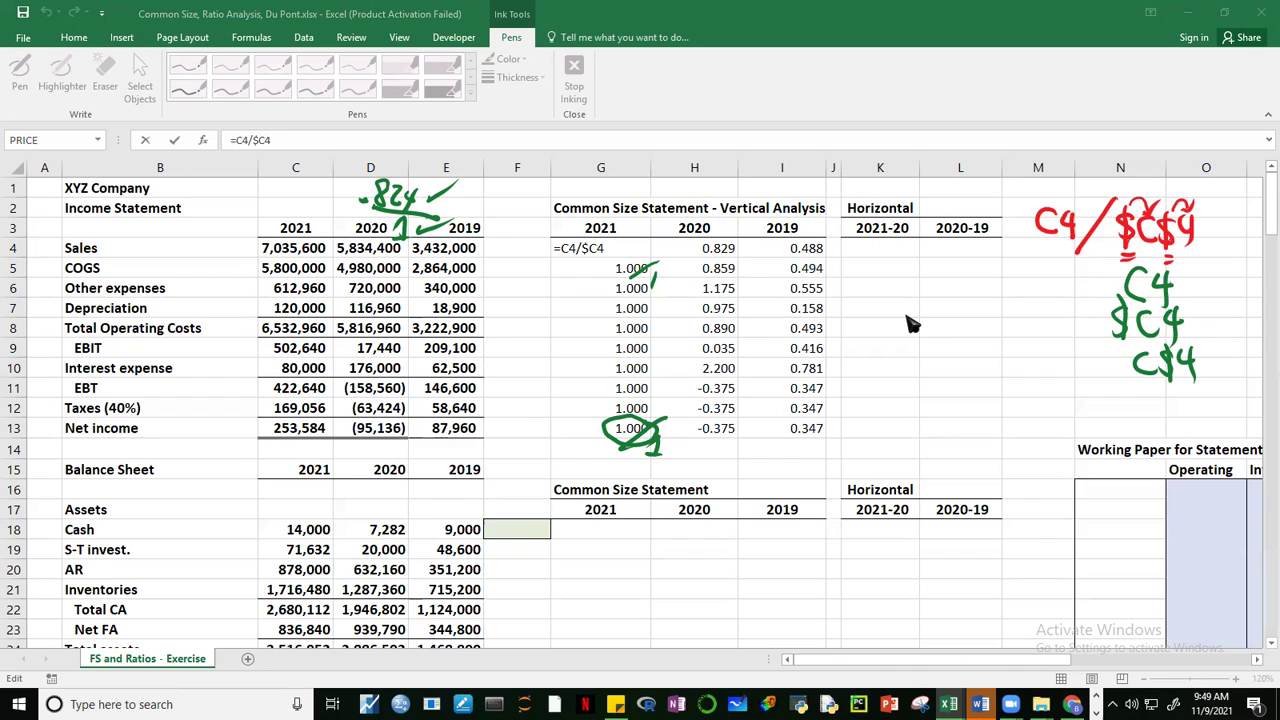
click(617, 250)
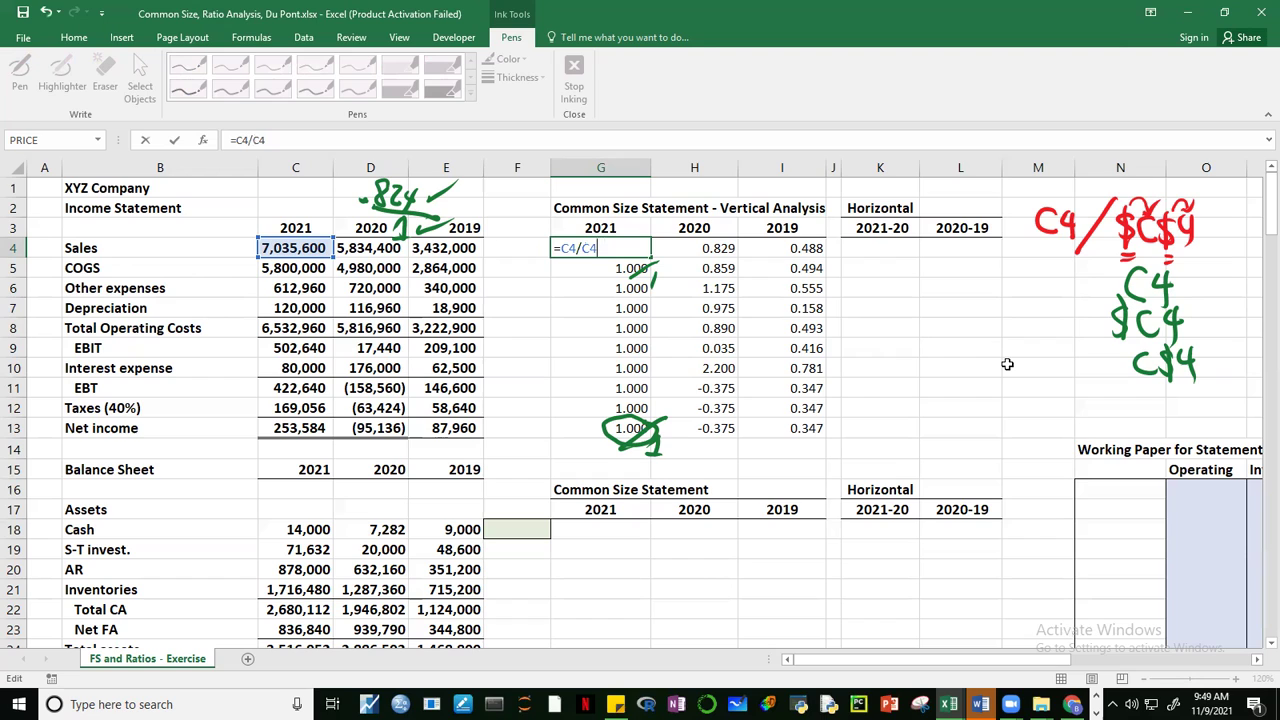
key(F4)
key(ctrl+Return)
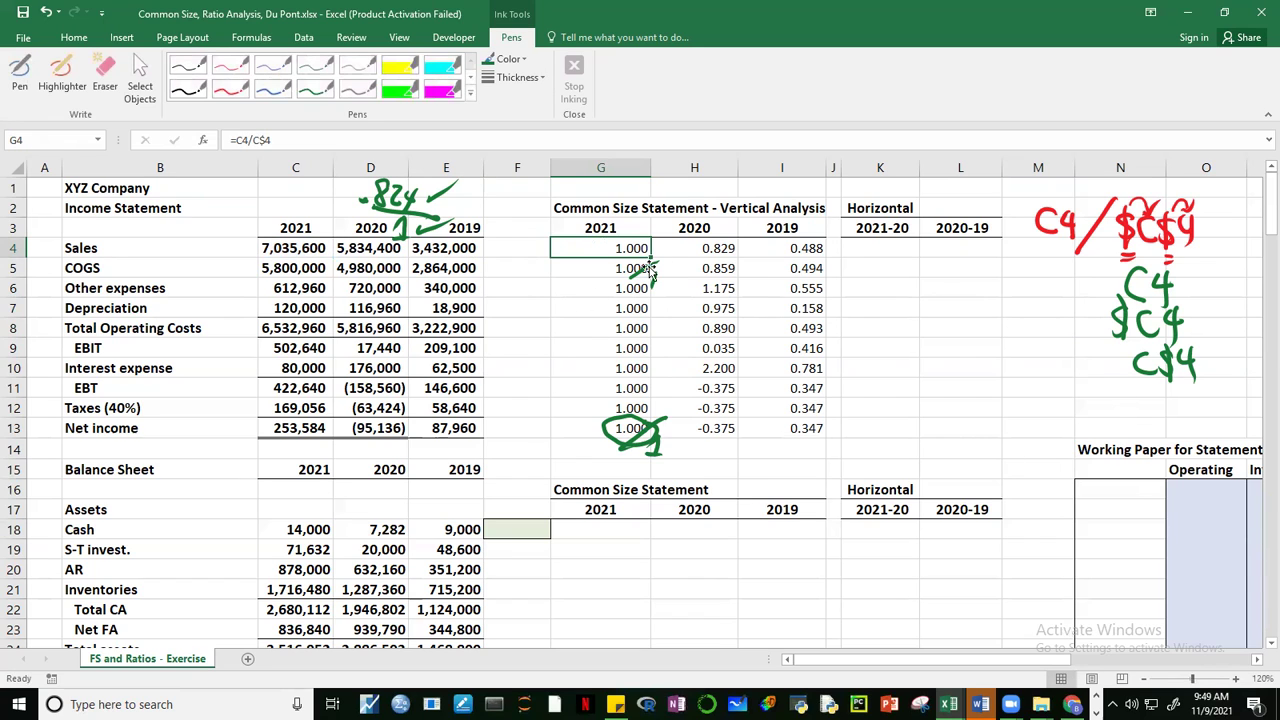
drag(651, 258, 850, 425)
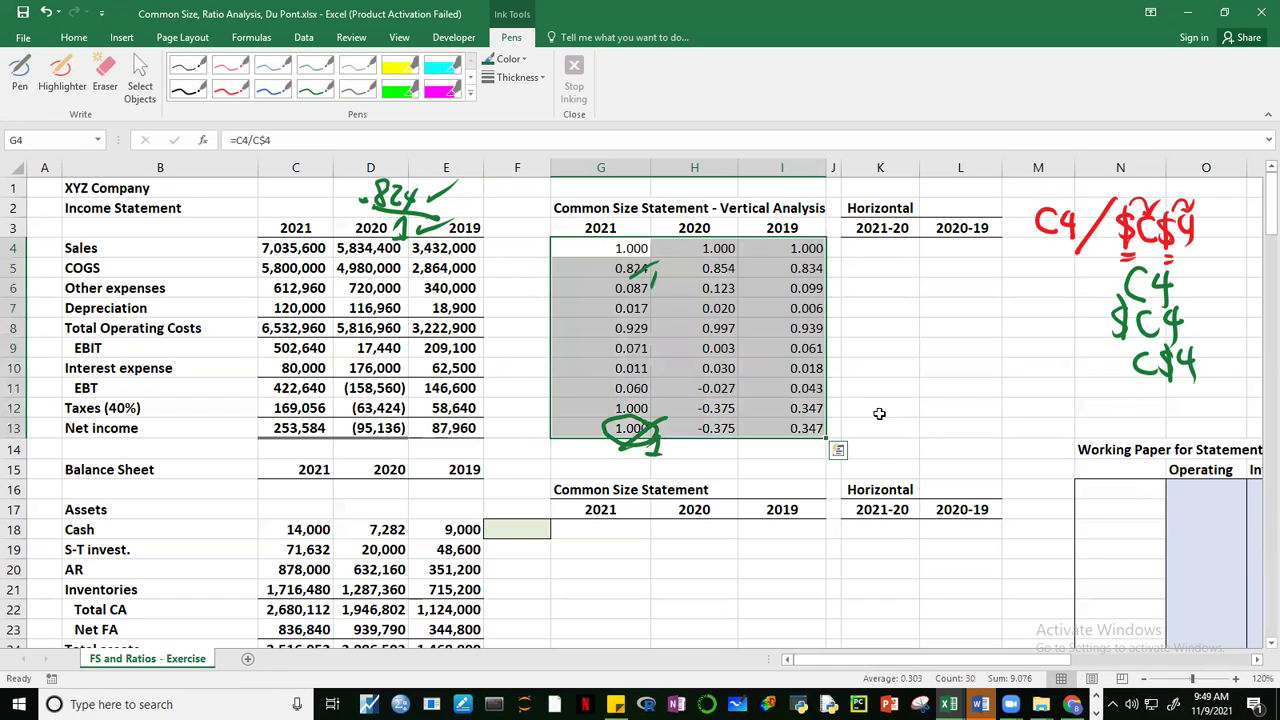
click(951, 393)
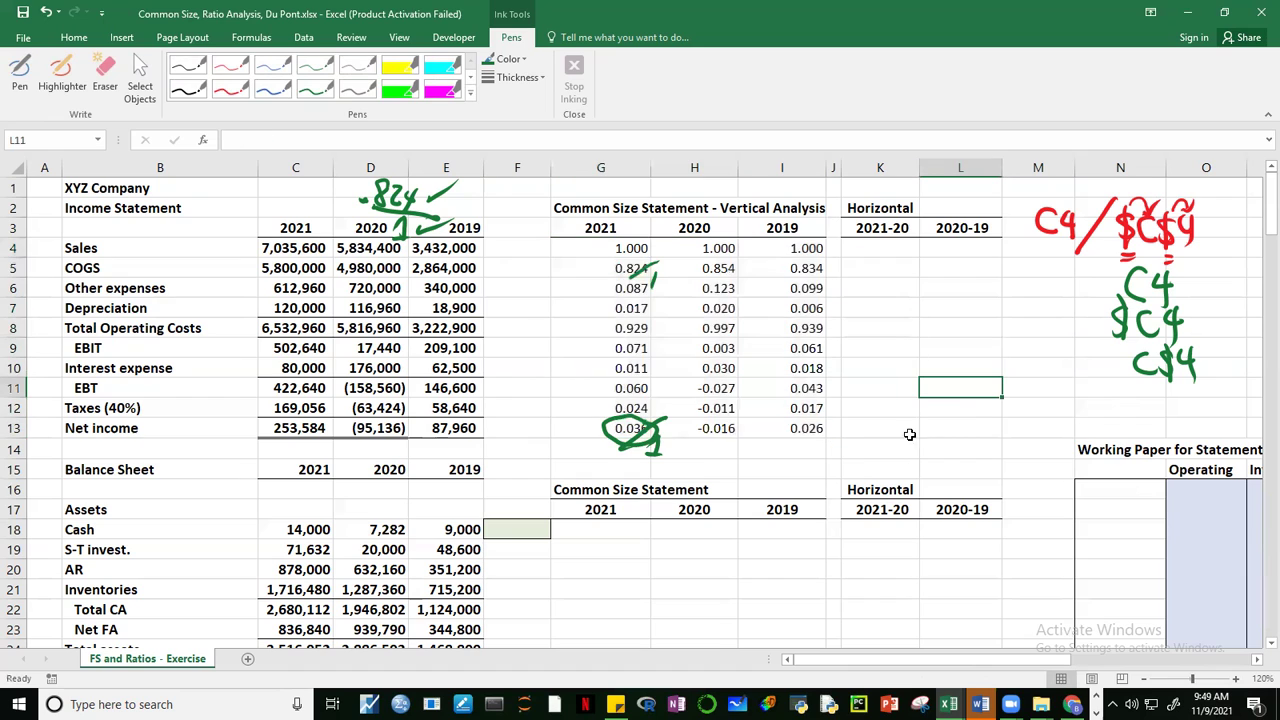
Step: Check the formulas in H5, I8 and G11 to verify that each divides by its own year's Sales
click(719, 272)
key(F2)
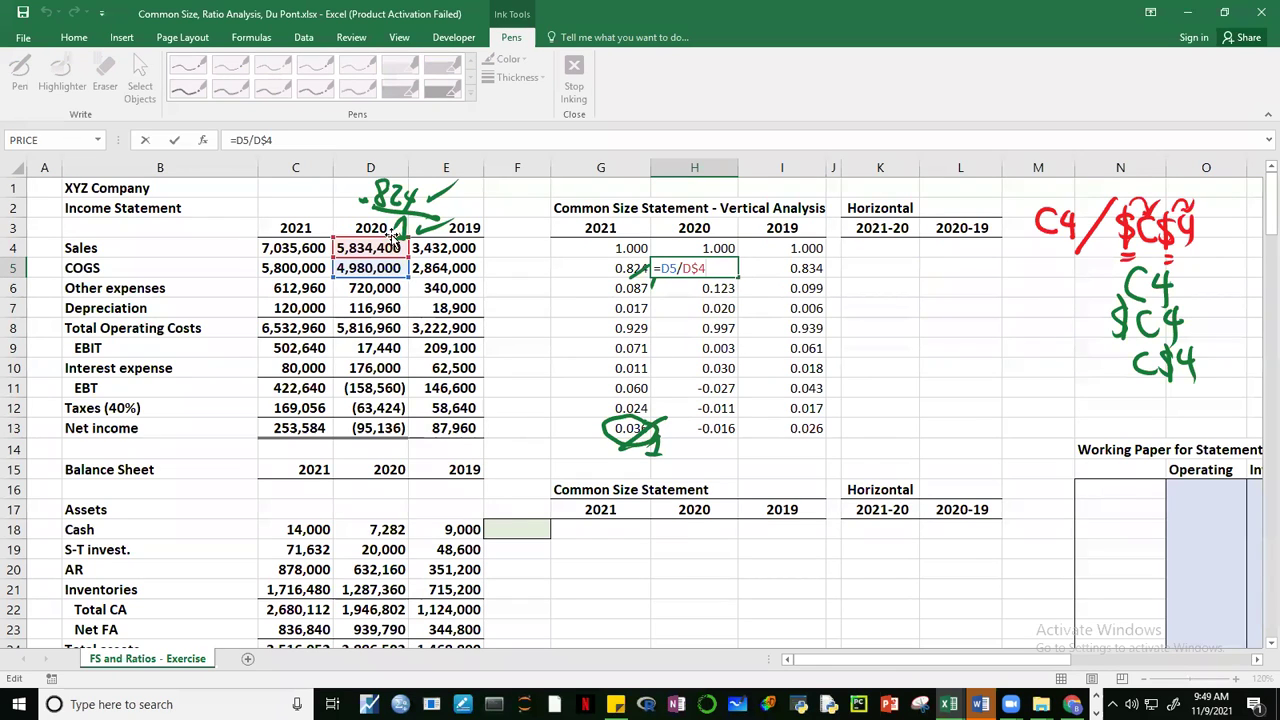
click(811, 326)
key(F2)
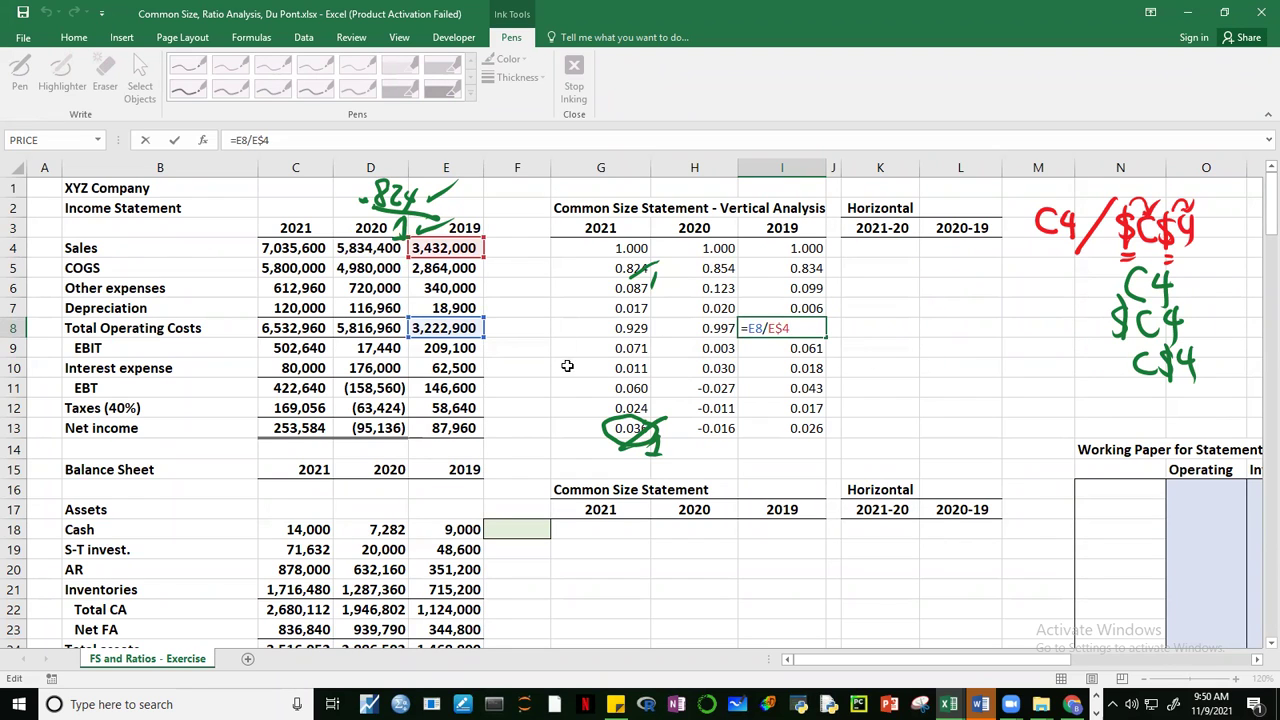
key(Escape)
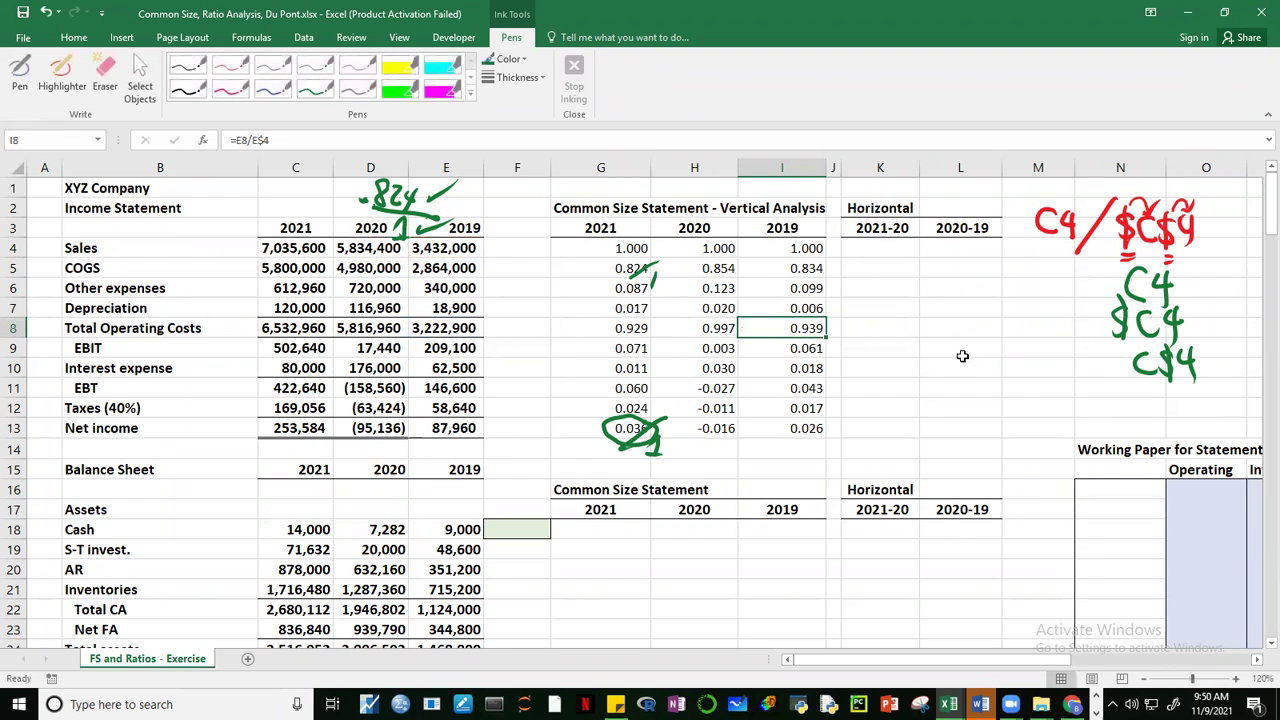
click(600, 388)
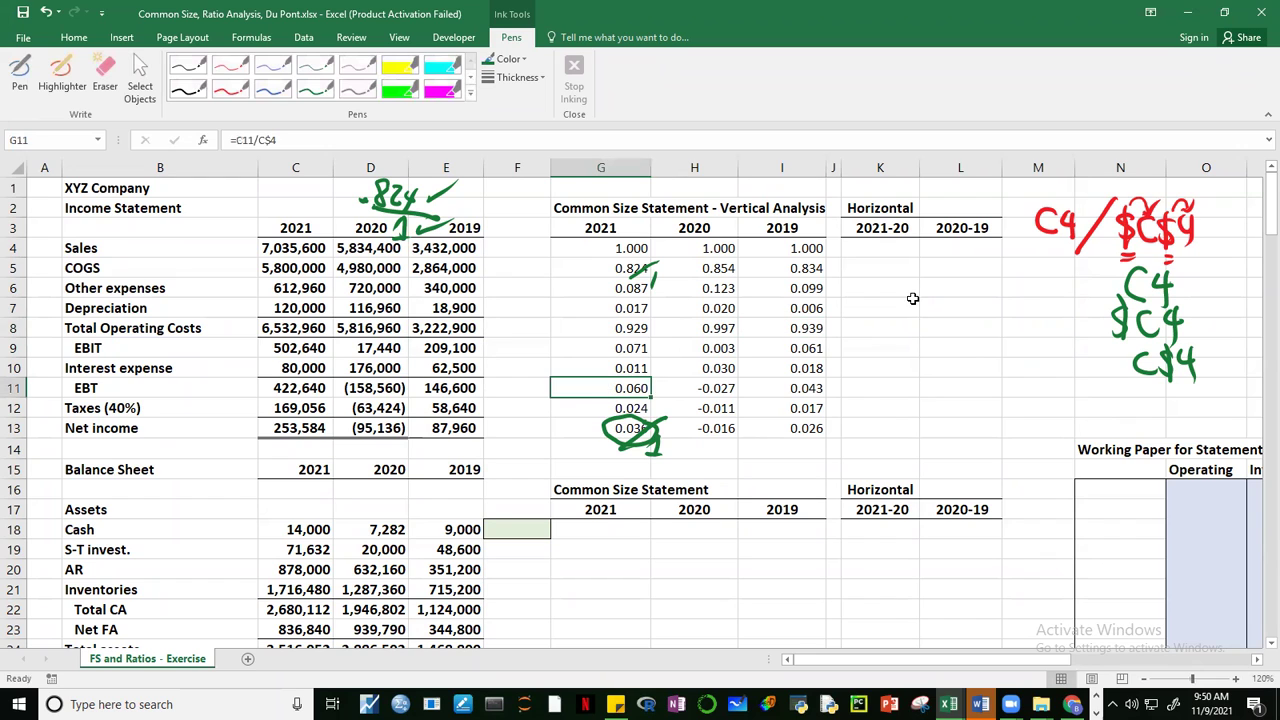
key(F2)
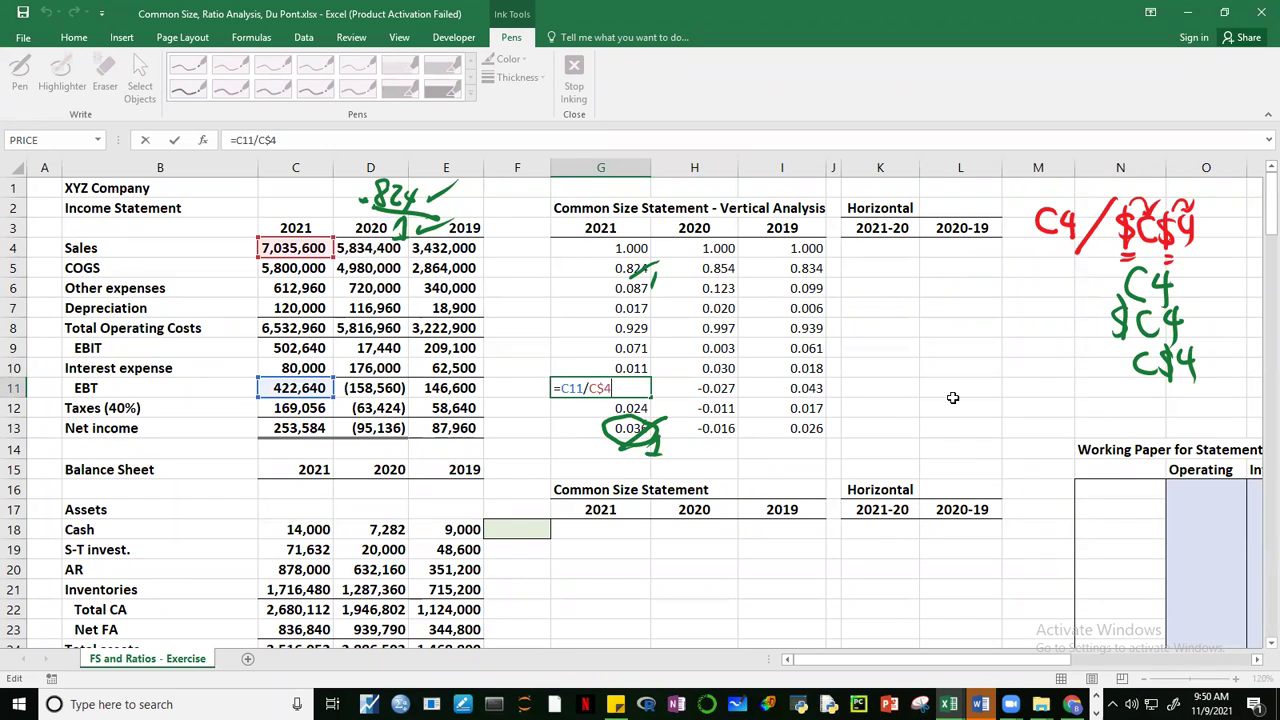
click(958, 368)
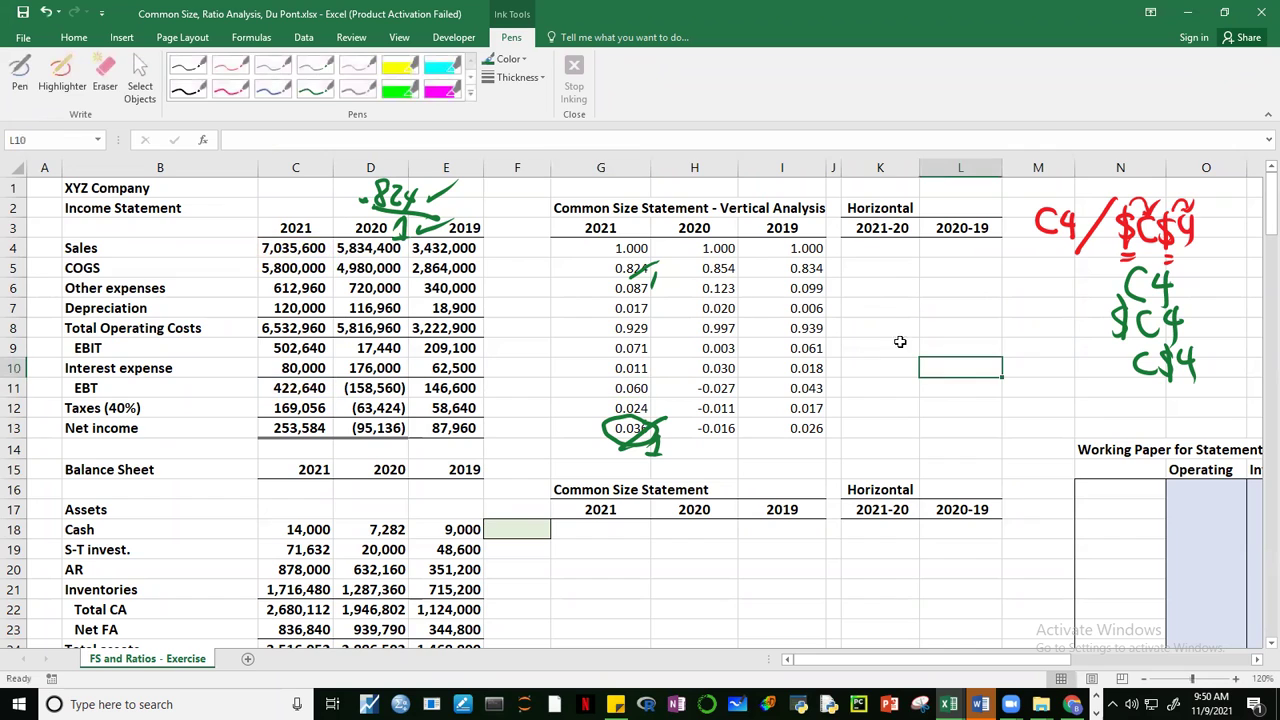
Step: Delete the green ink annotation drawn over the 2021 common size column
click(652, 268)
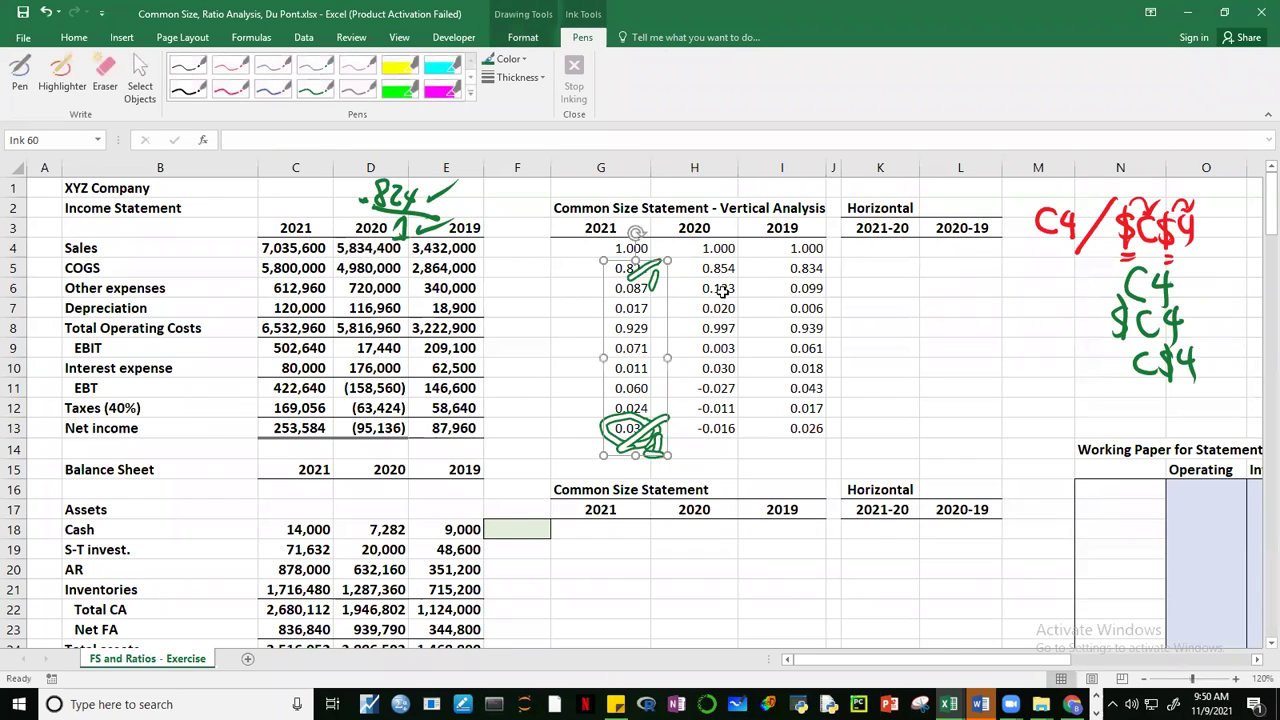
key(Delete)
click(868, 308)
Step: Make the common size income statement ratios in G4:I13 bold
drag(623, 250, 752, 435)
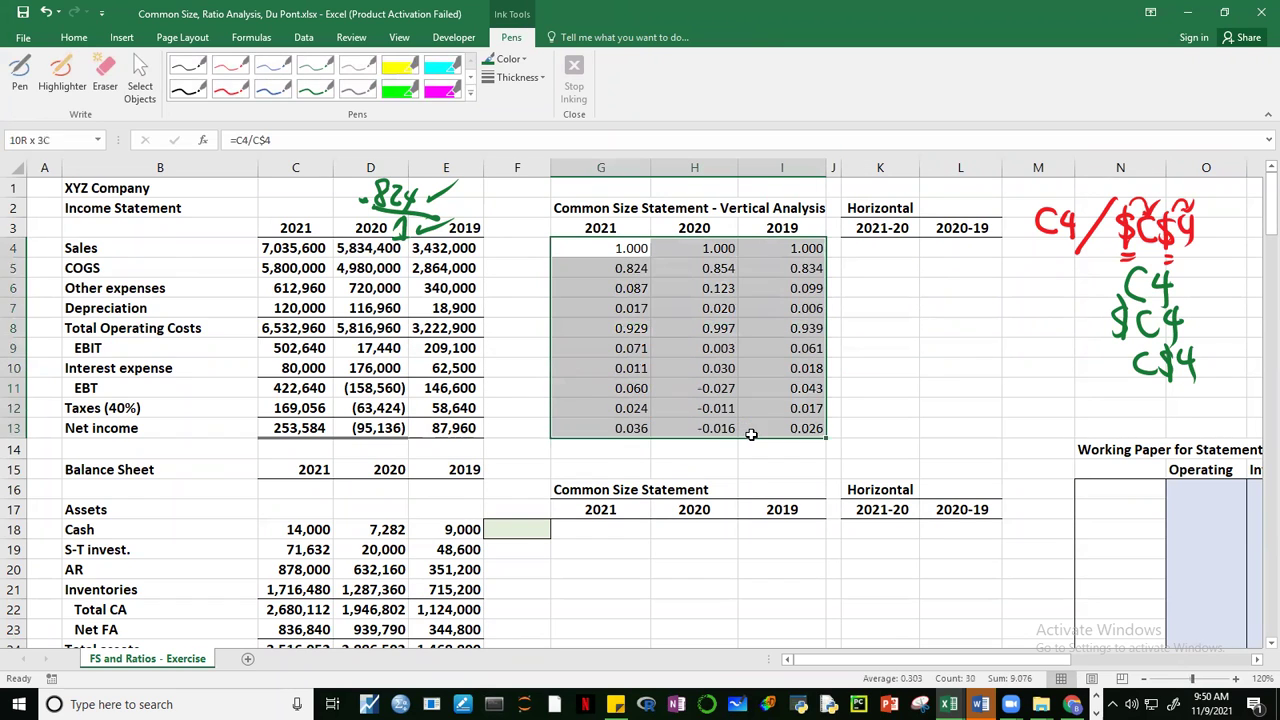
click(76, 38)
click(140, 90)
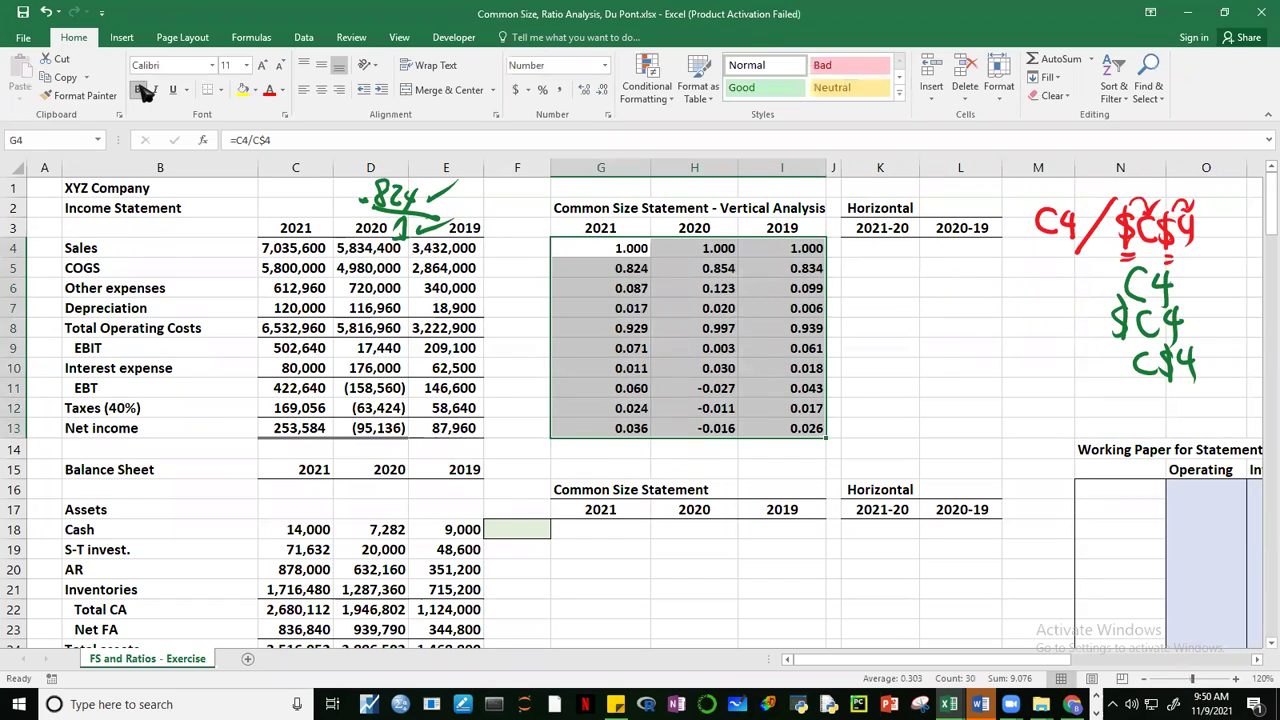
click(903, 331)
Step: Apply a Top and Bottom Border to the Total Operating Costs ratios in G8:I8
drag(581, 329, 778, 328)
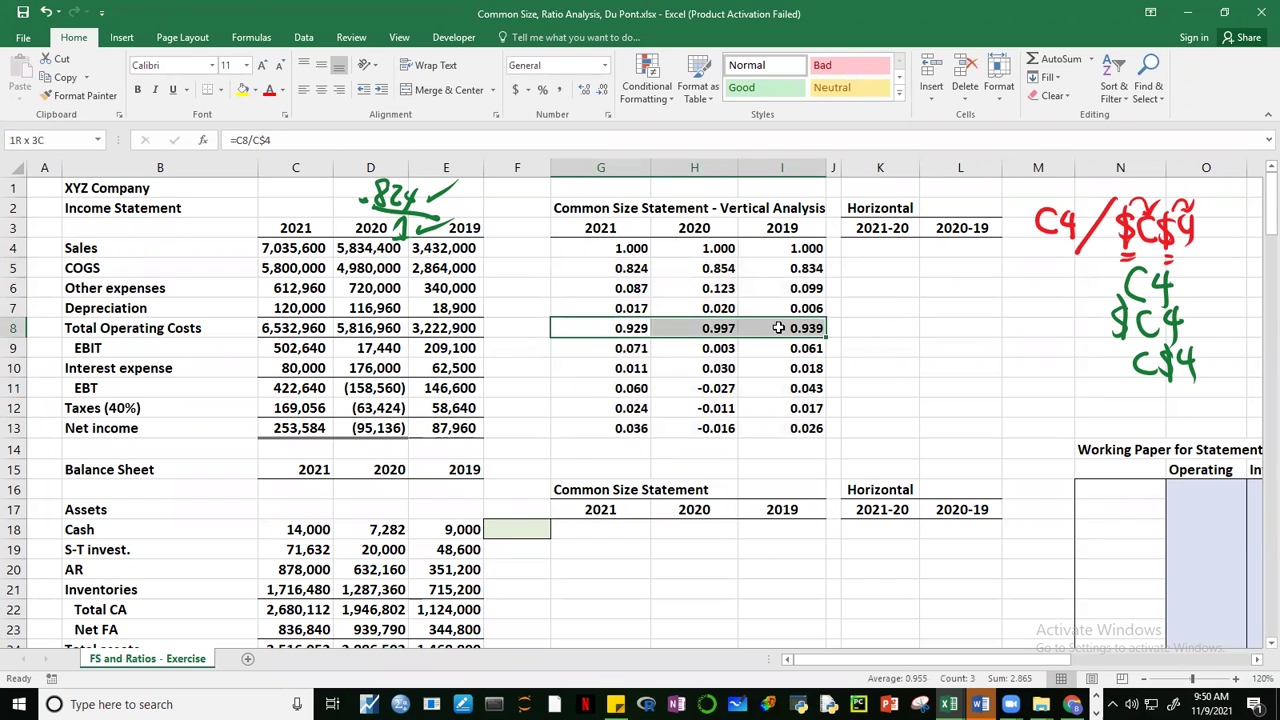
click(221, 90)
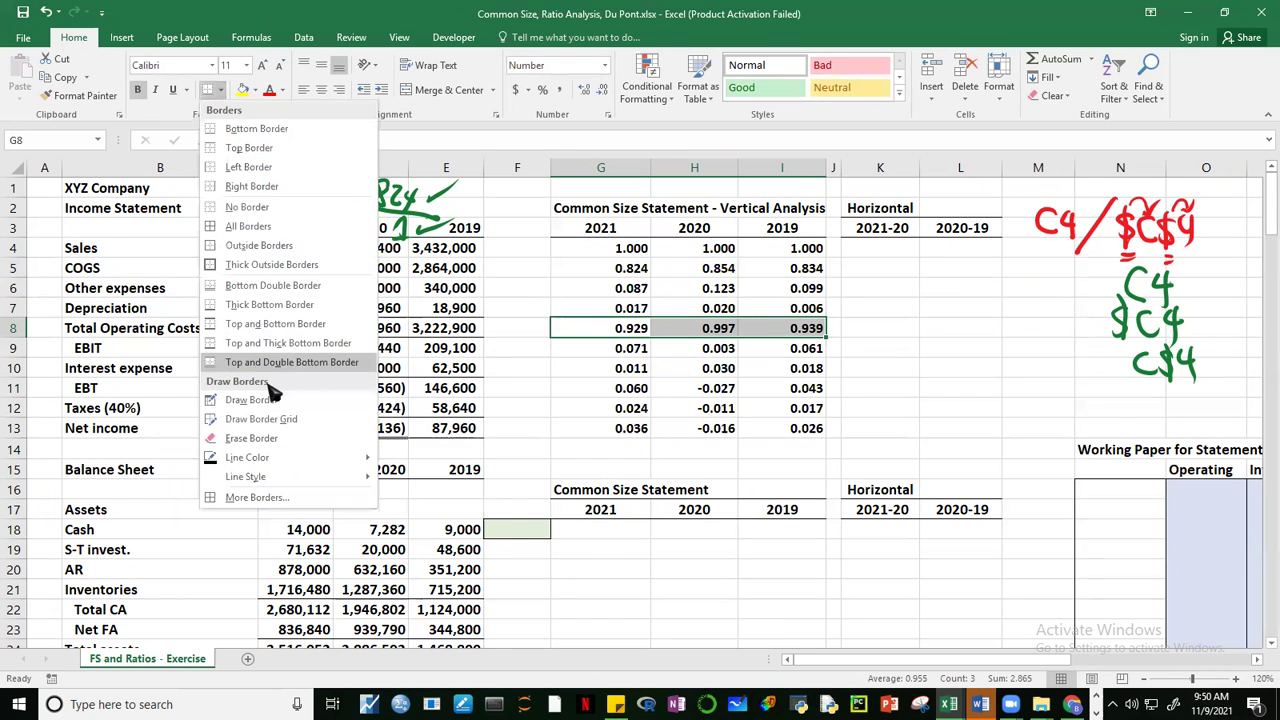
click(290, 326)
click(960, 368)
Step: Apply a Top and Bottom Border around the EBT and Taxes ratios in G11:I12
drag(620, 388, 815, 408)
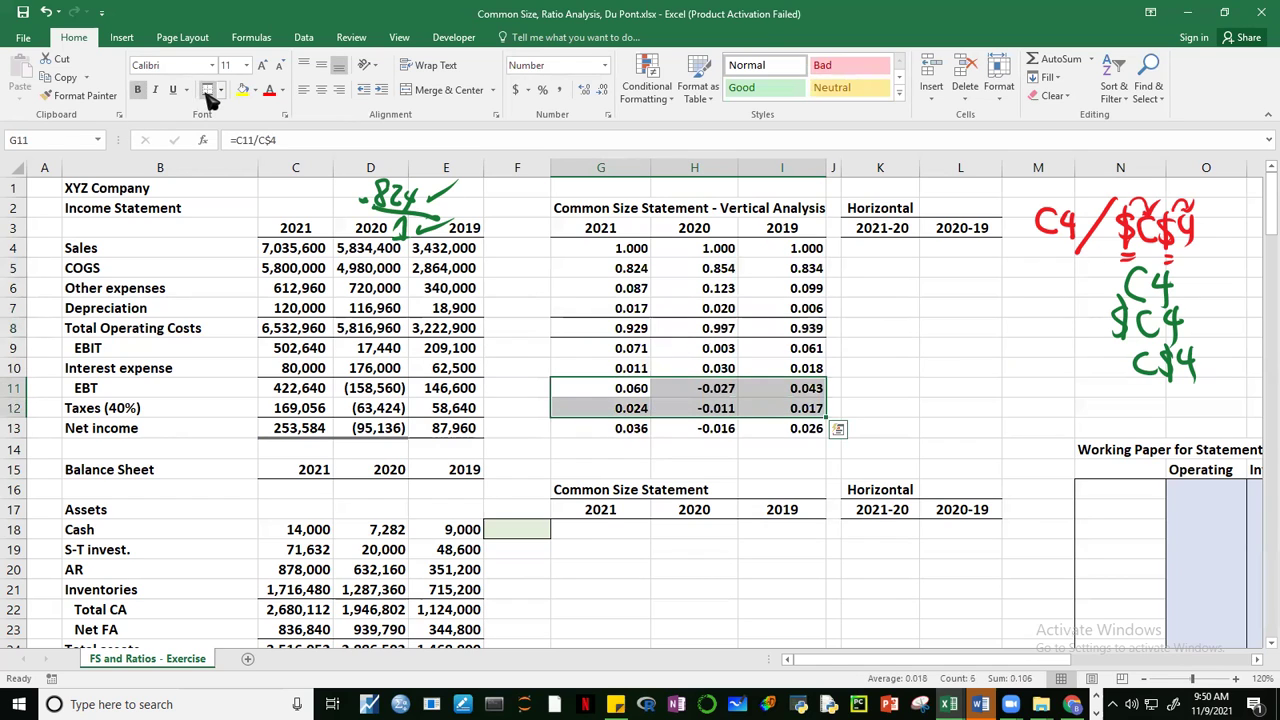
click(975, 368)
drag(631, 390, 792, 408)
click(207, 95)
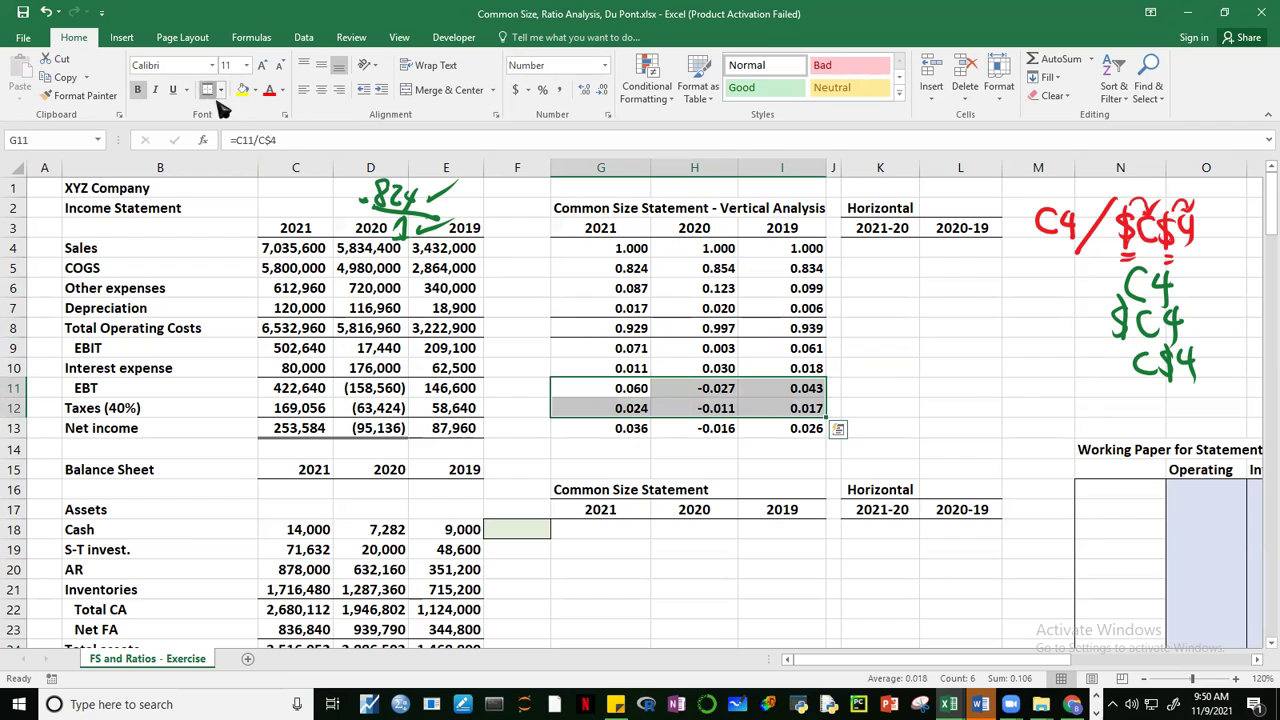
Step: Apply a Top and Double Bottom Border to the Net income ratios in G13:I13
click(606, 428)
drag(718, 428, 805, 430)
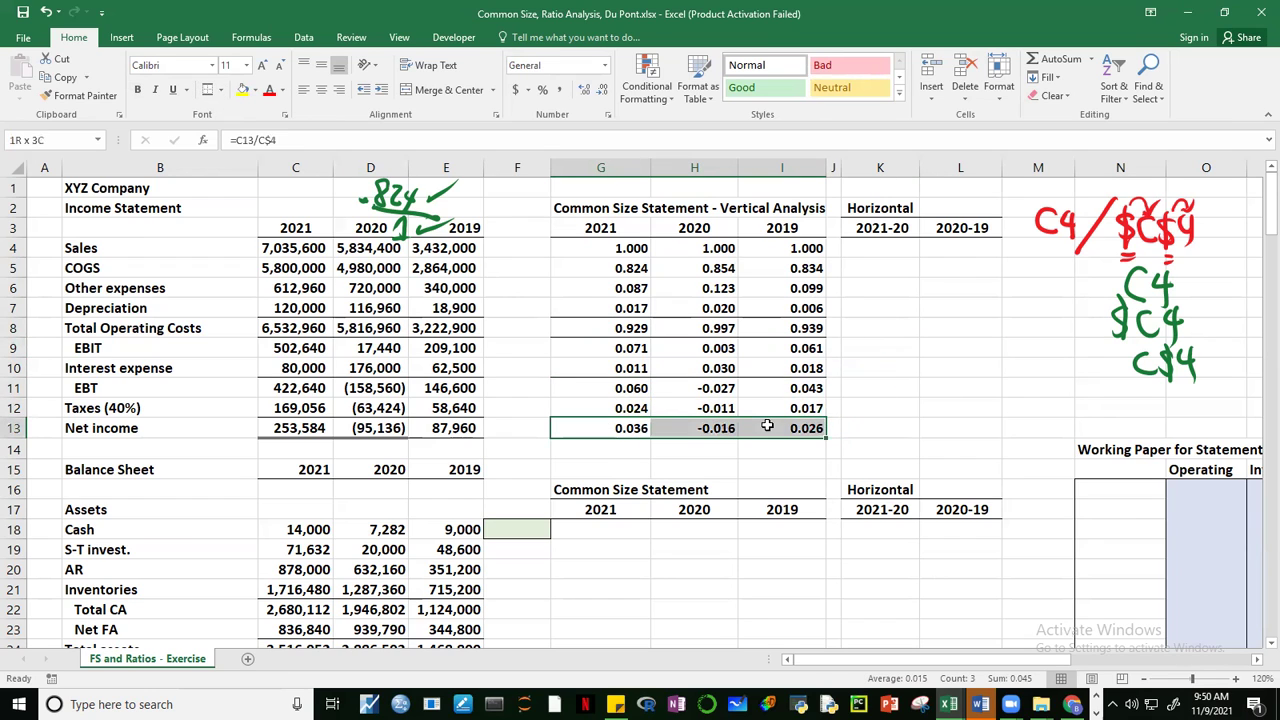
click(221, 90)
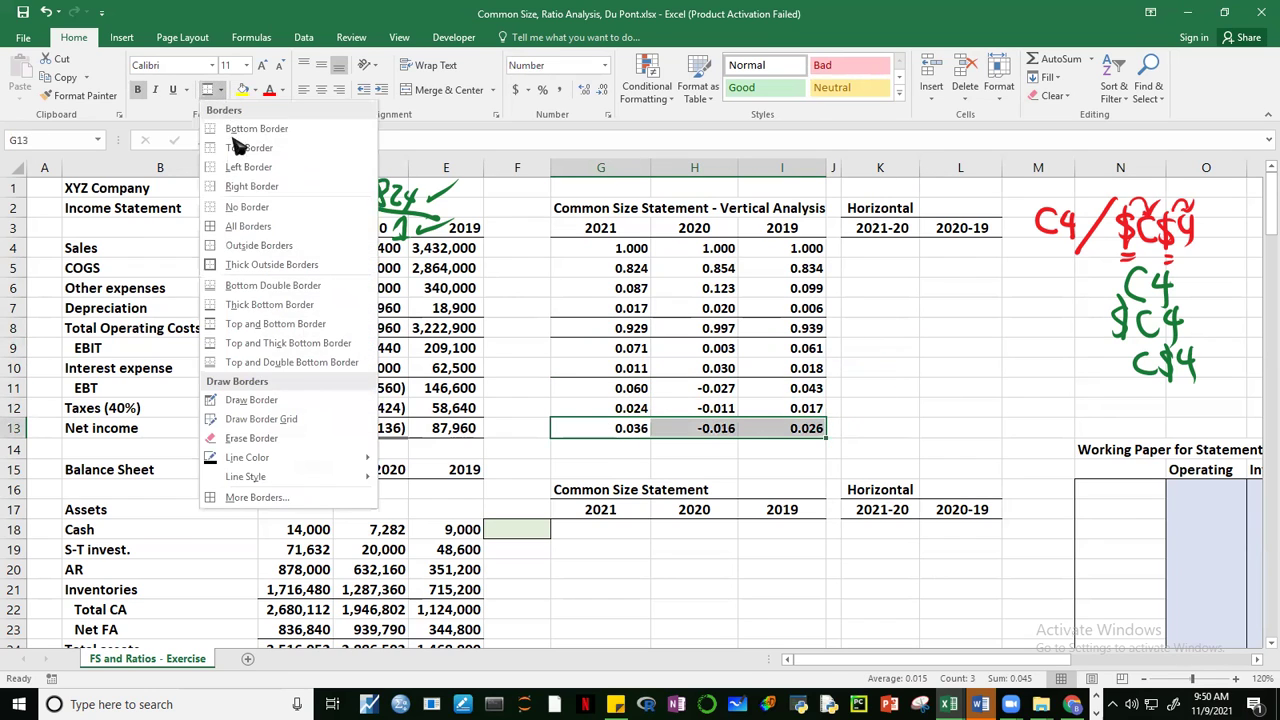
click(271, 361)
click(880, 367)
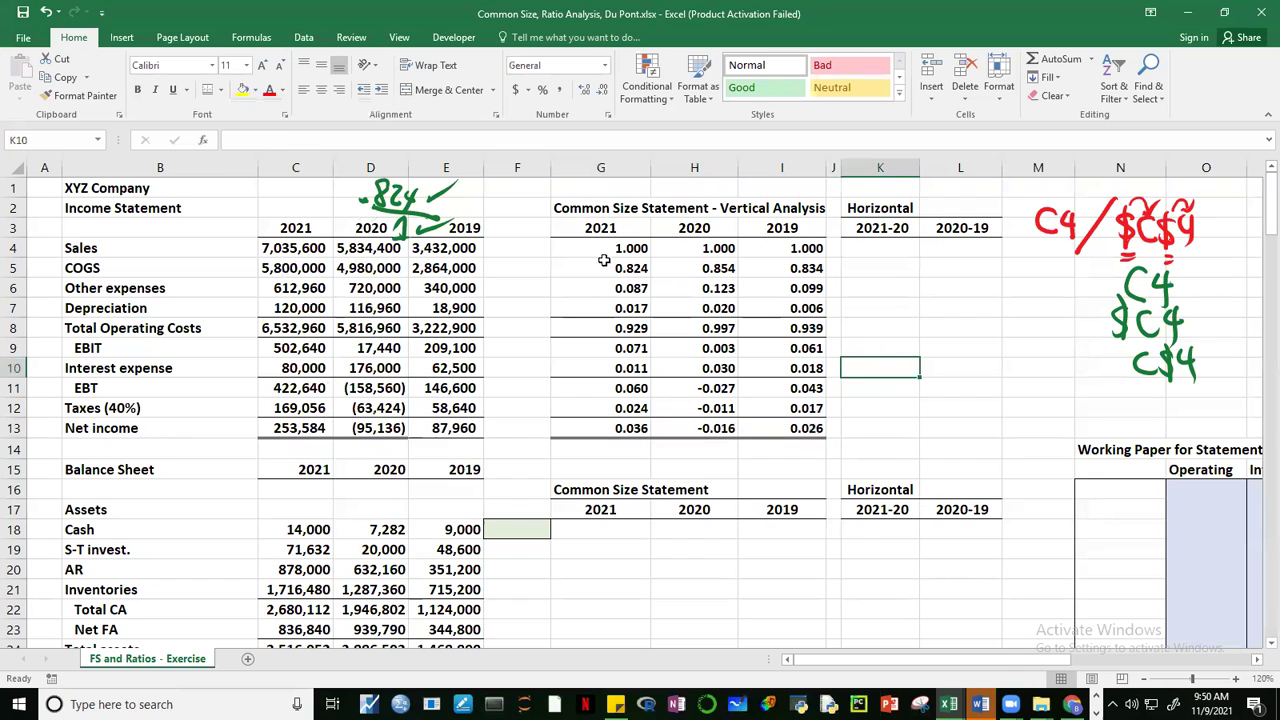
Step: Apply a Bottom Border to the Sales ratios in G4:I4
drag(615, 248, 780, 251)
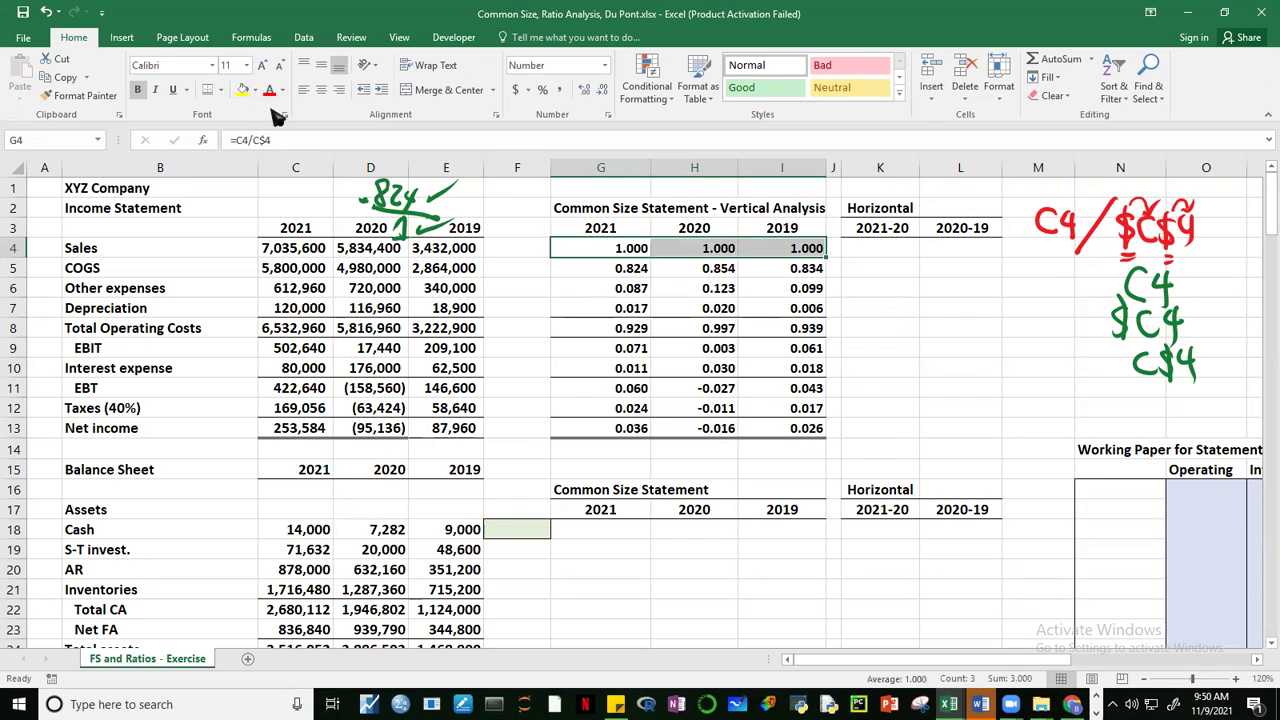
click(221, 90)
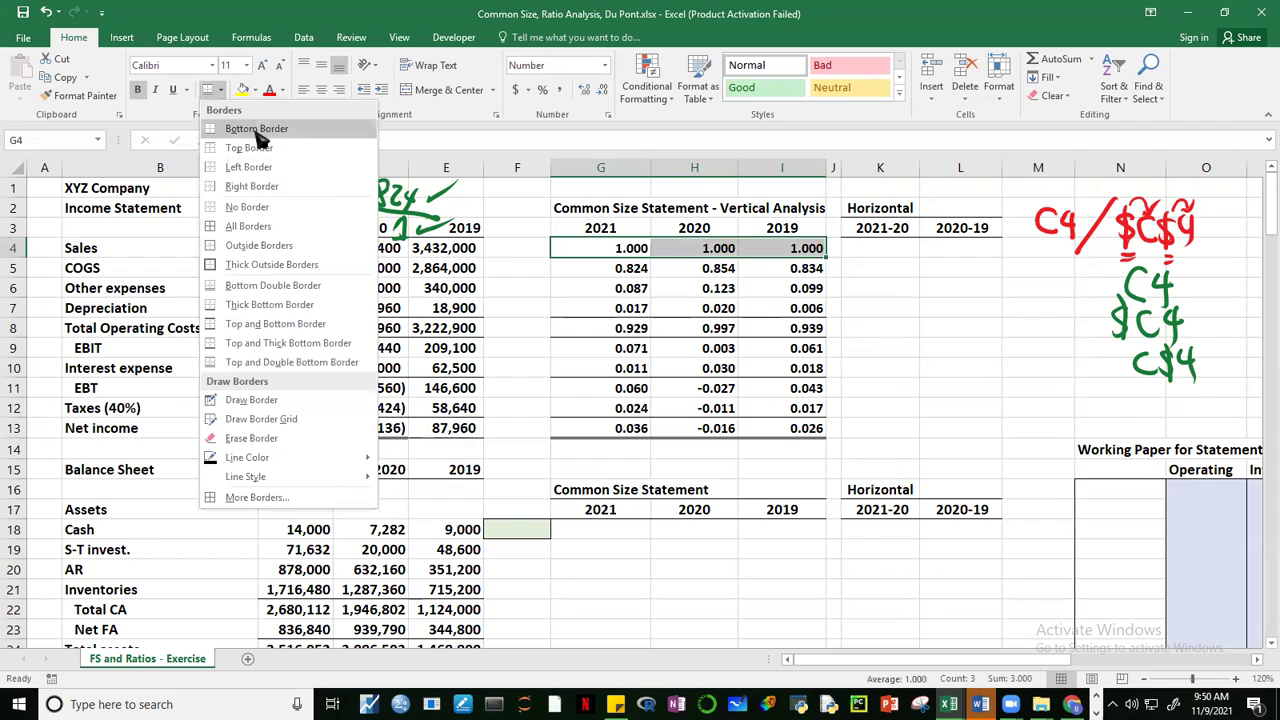
click(256, 129)
click(298, 248)
drag(352, 248, 478, 249)
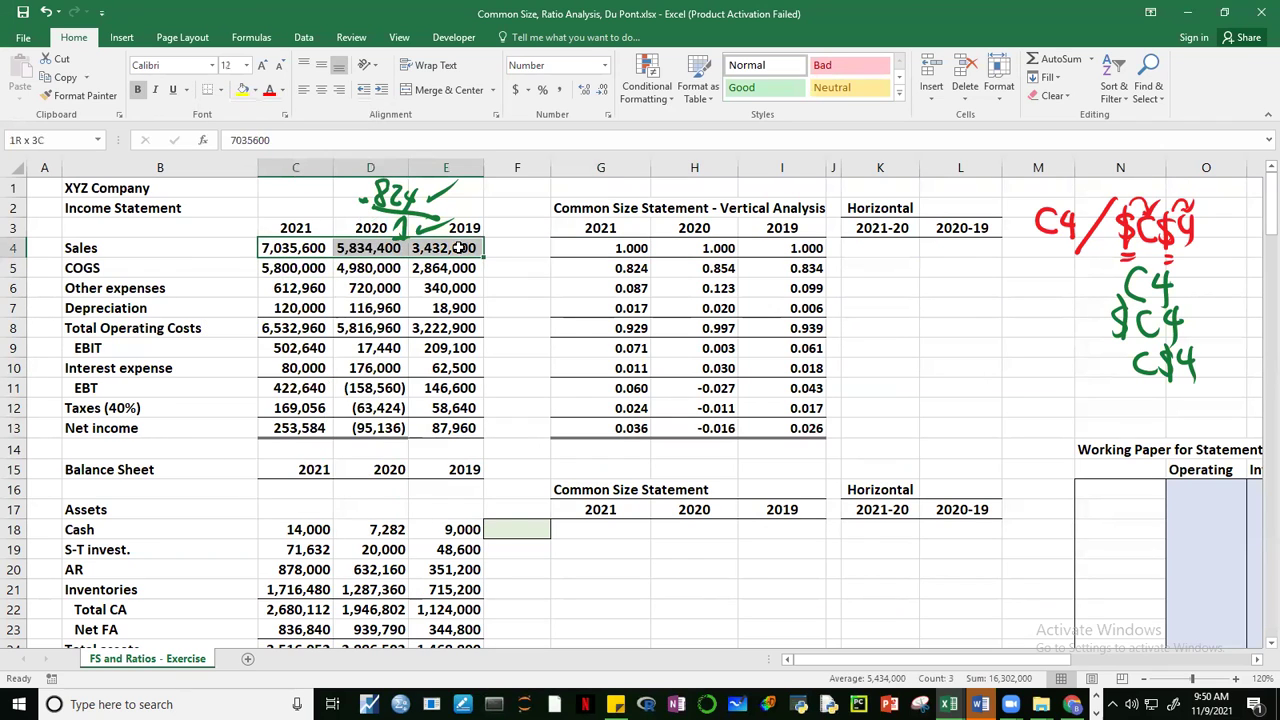
click(968, 365)
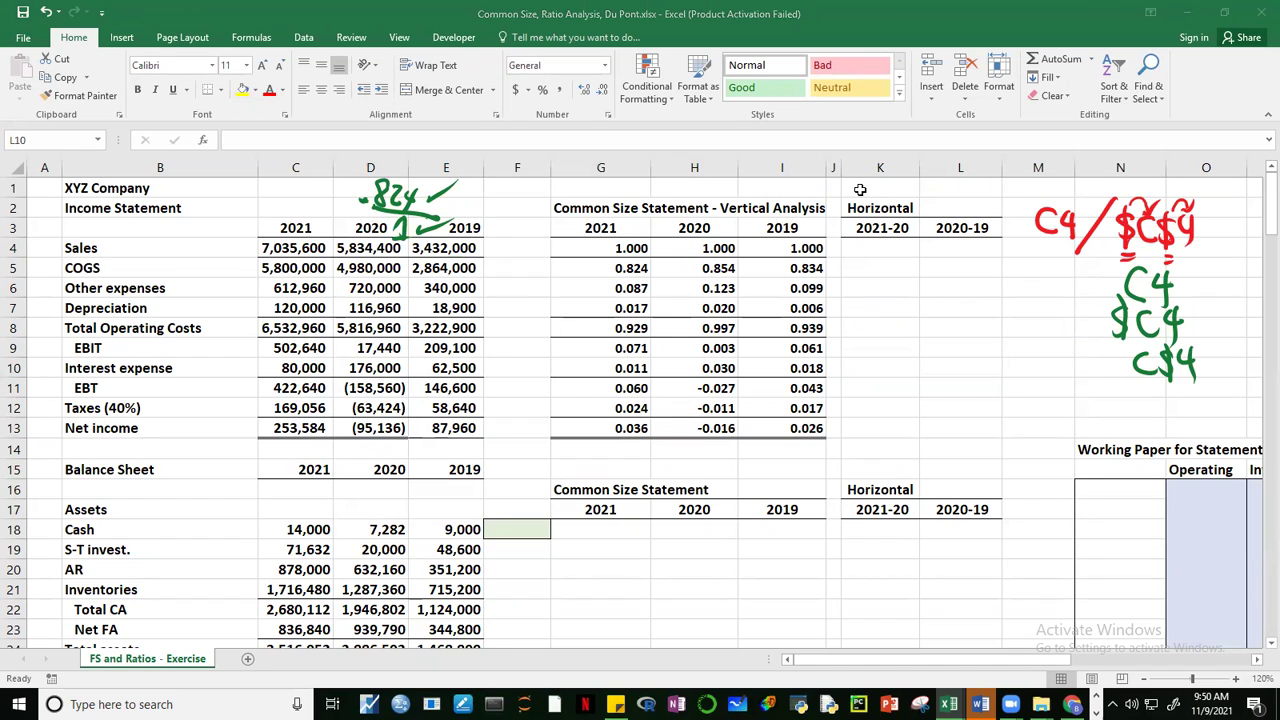
Step: Widen column J between the vertical and horizontal analysis sections, and slightly narrow column G
click(840, 167)
drag(840, 167, 908, 170)
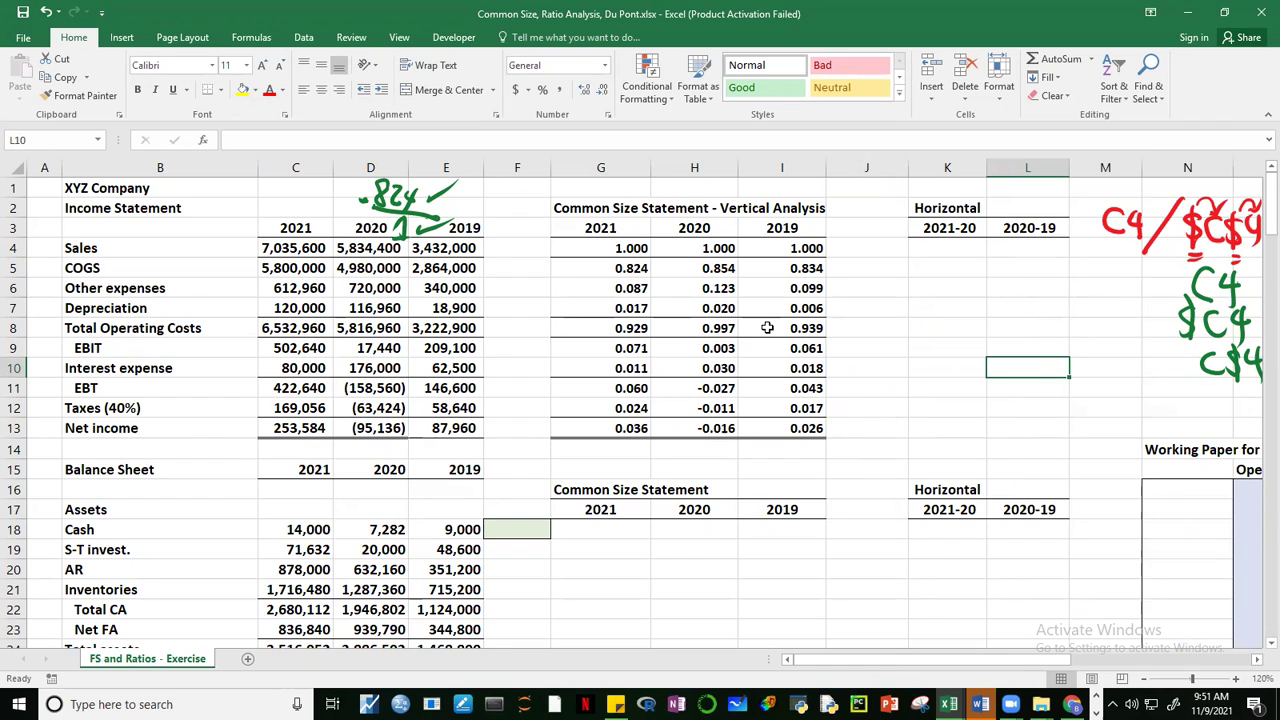
drag(650, 170, 636, 172)
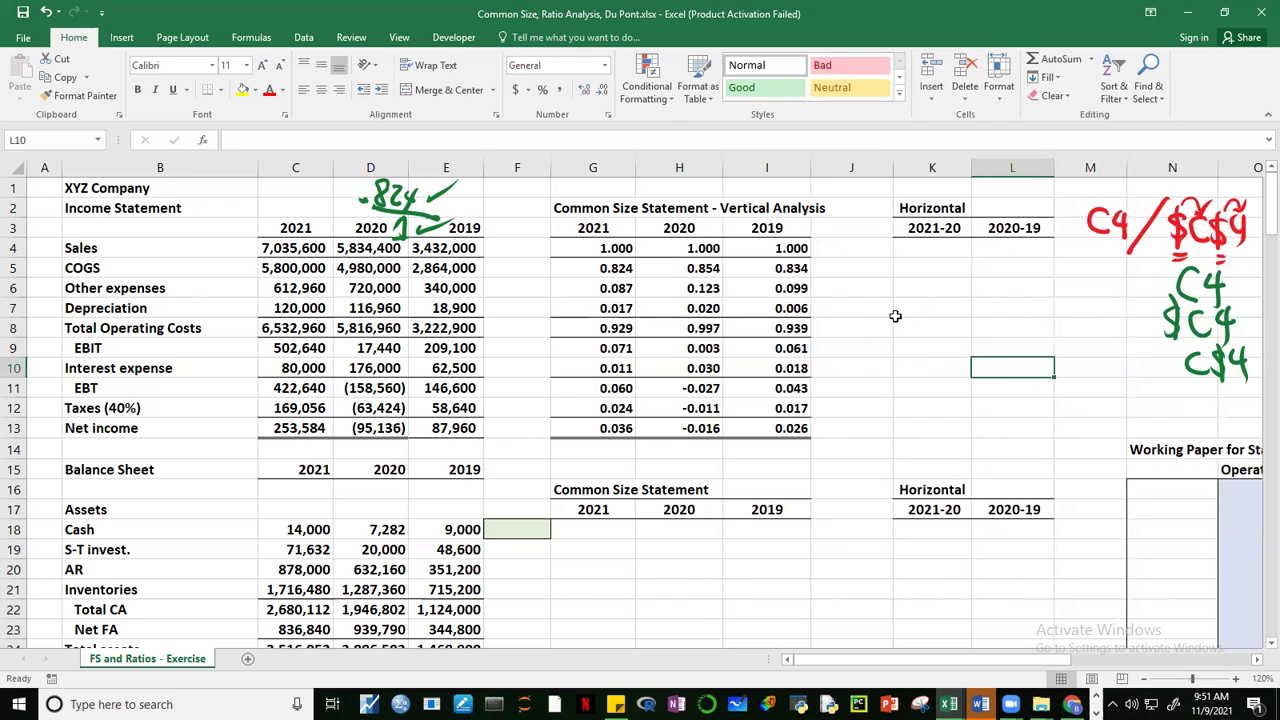
Step: Compare the COGS and Other expenses ratios in G5:I6 across 2021, 2020 and 2019
click(620, 272)
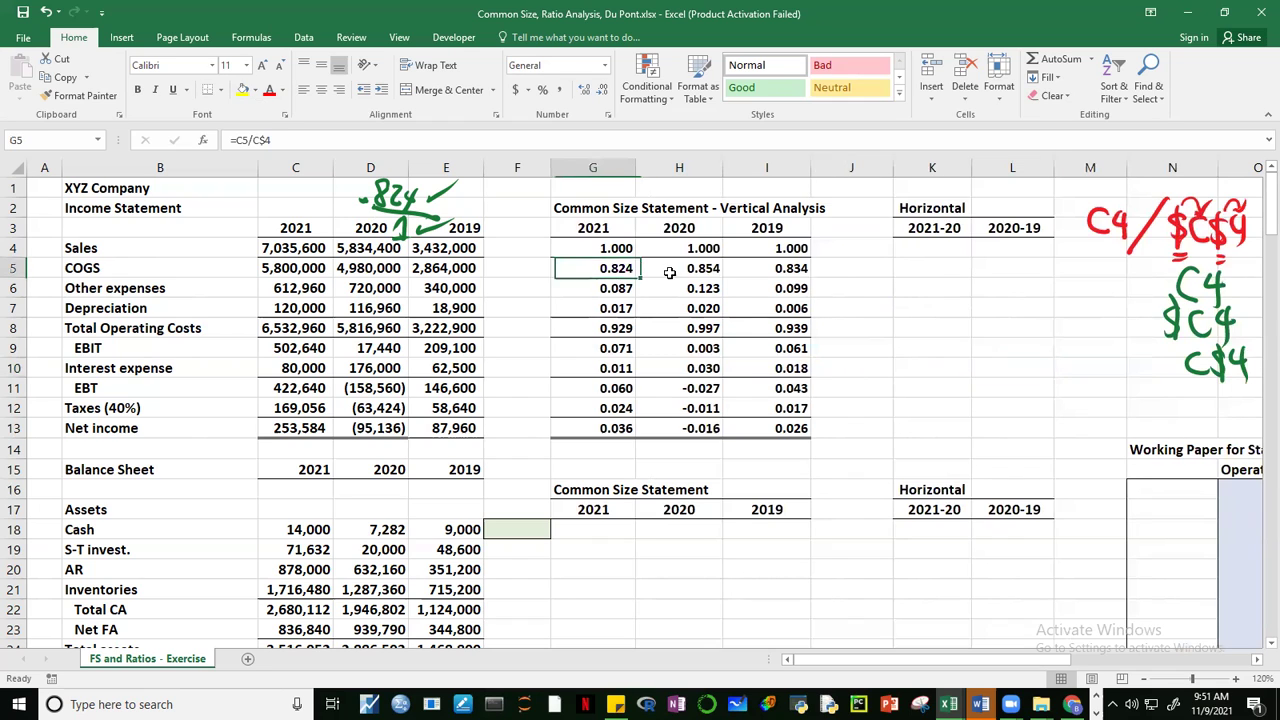
click(797, 272)
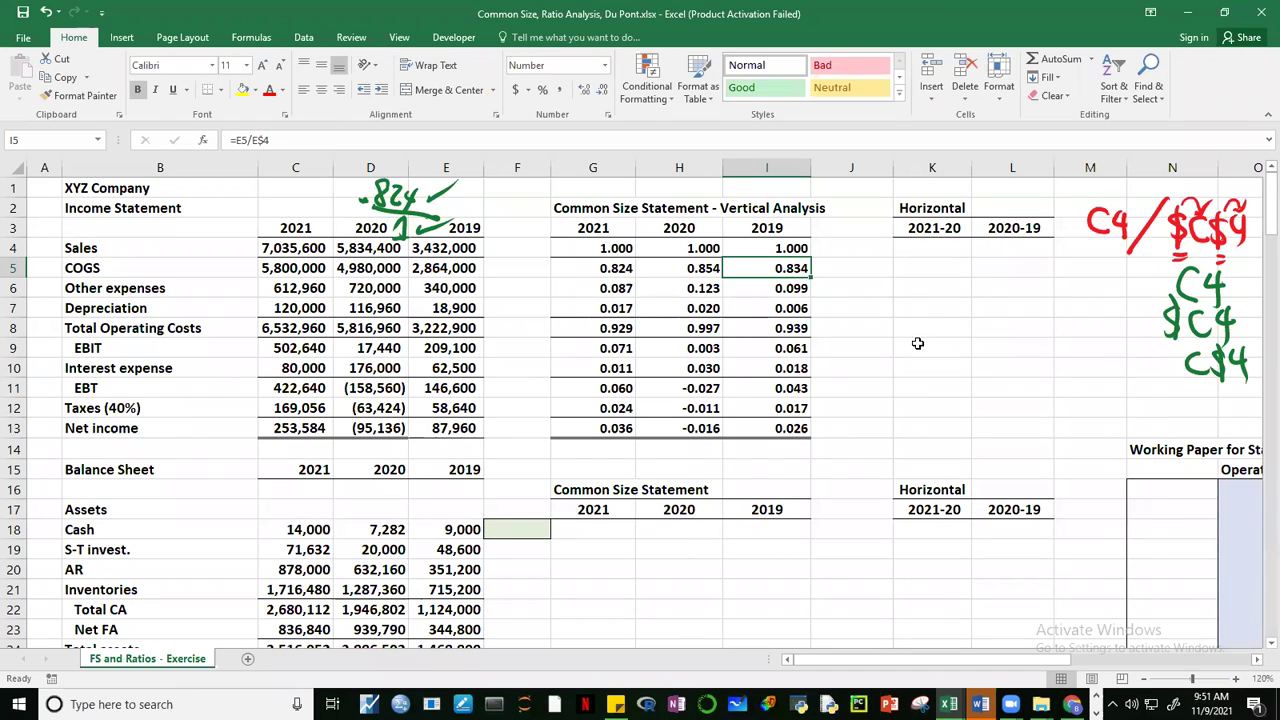
click(707, 270)
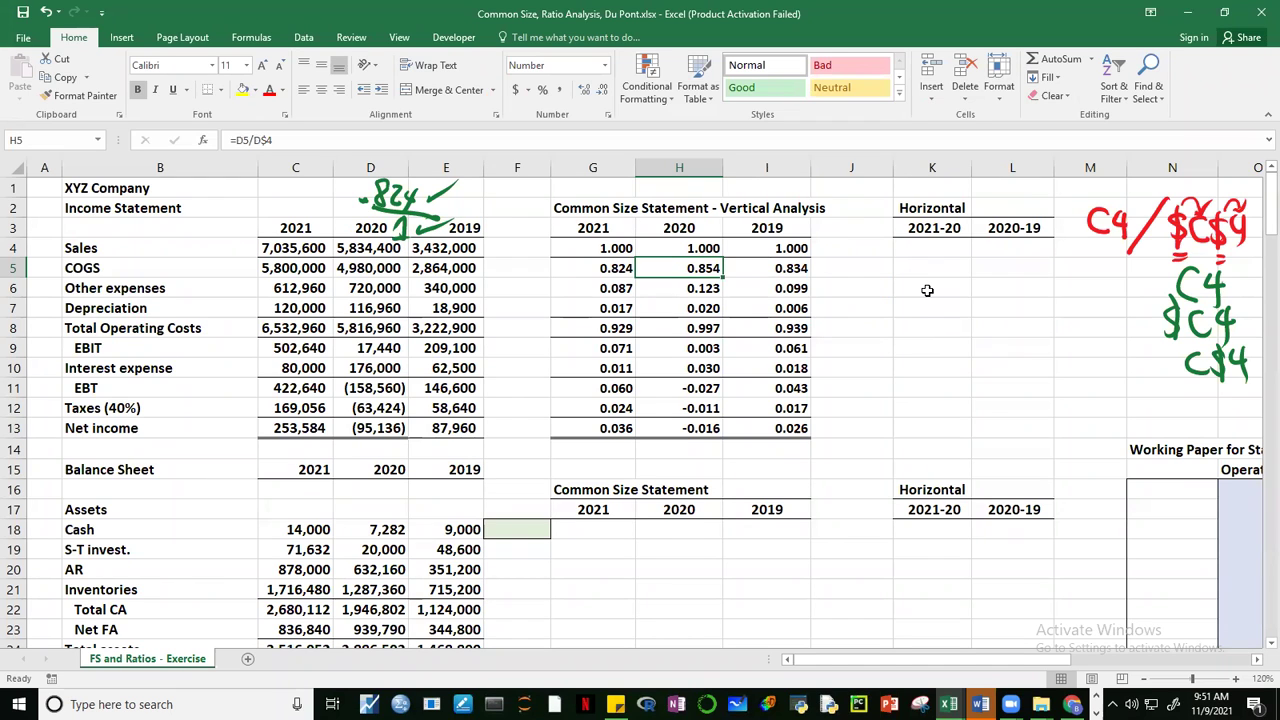
click(803, 277)
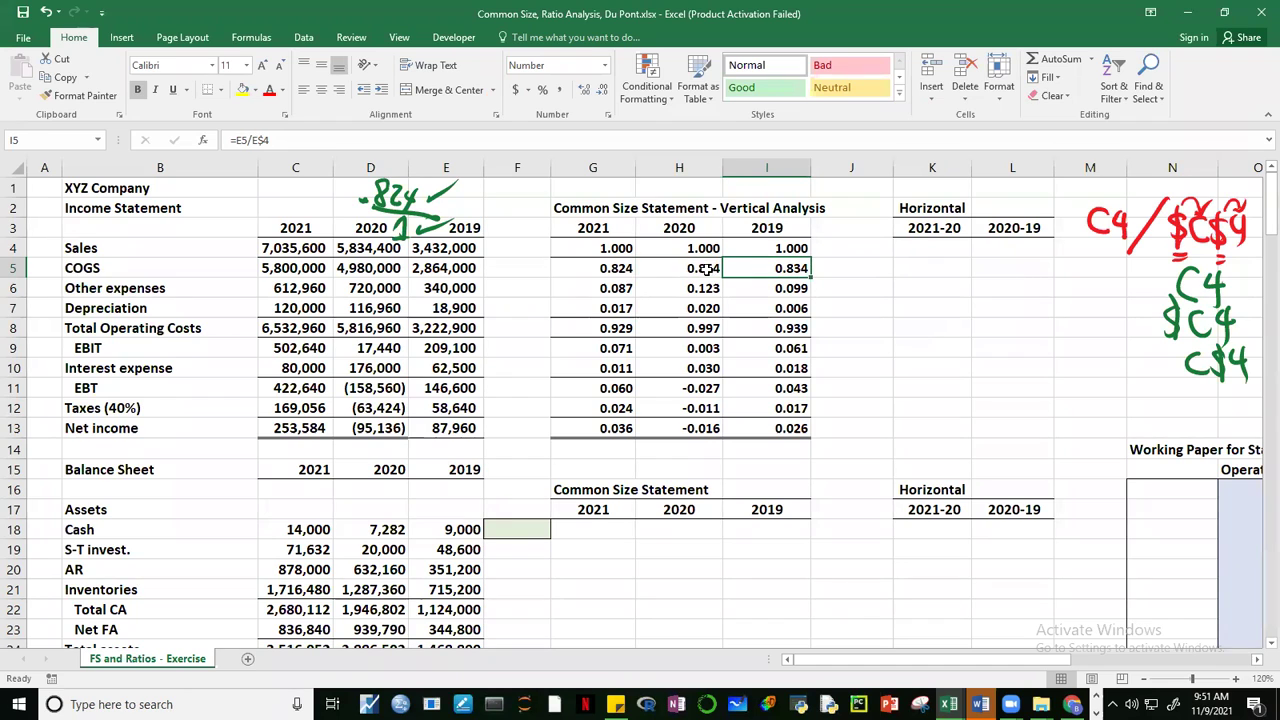
click(621, 270)
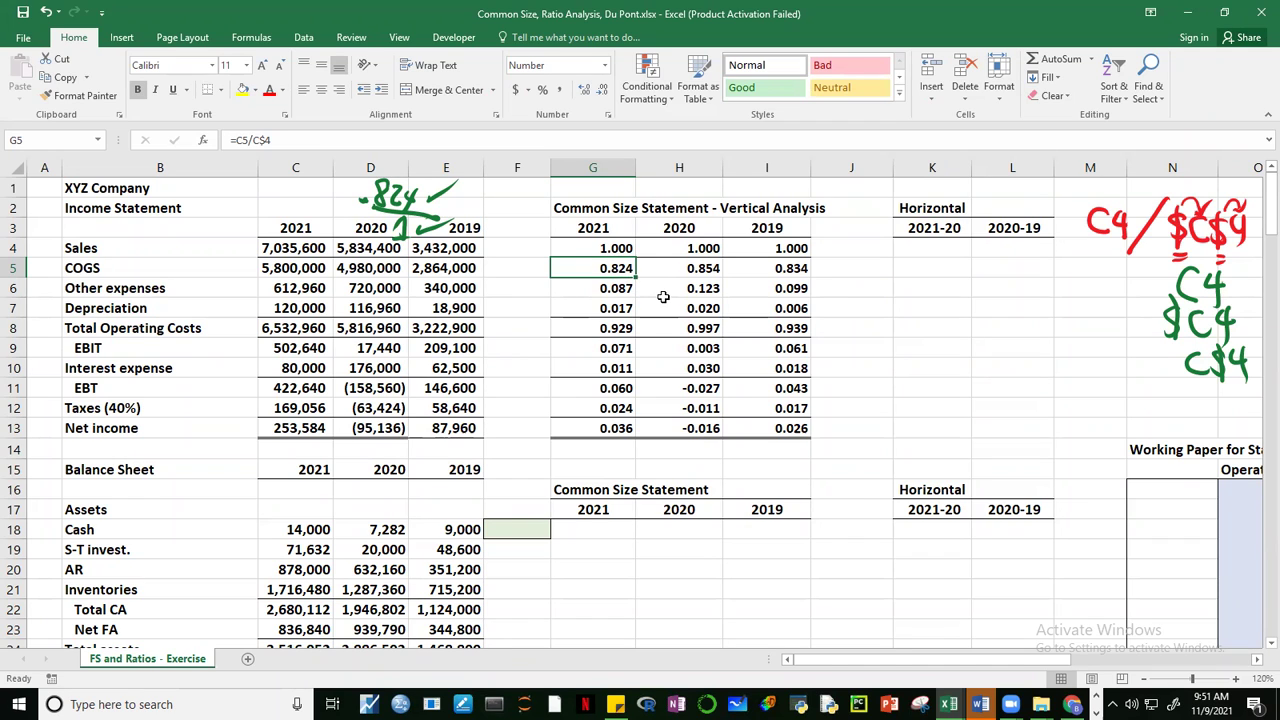
click(868, 307)
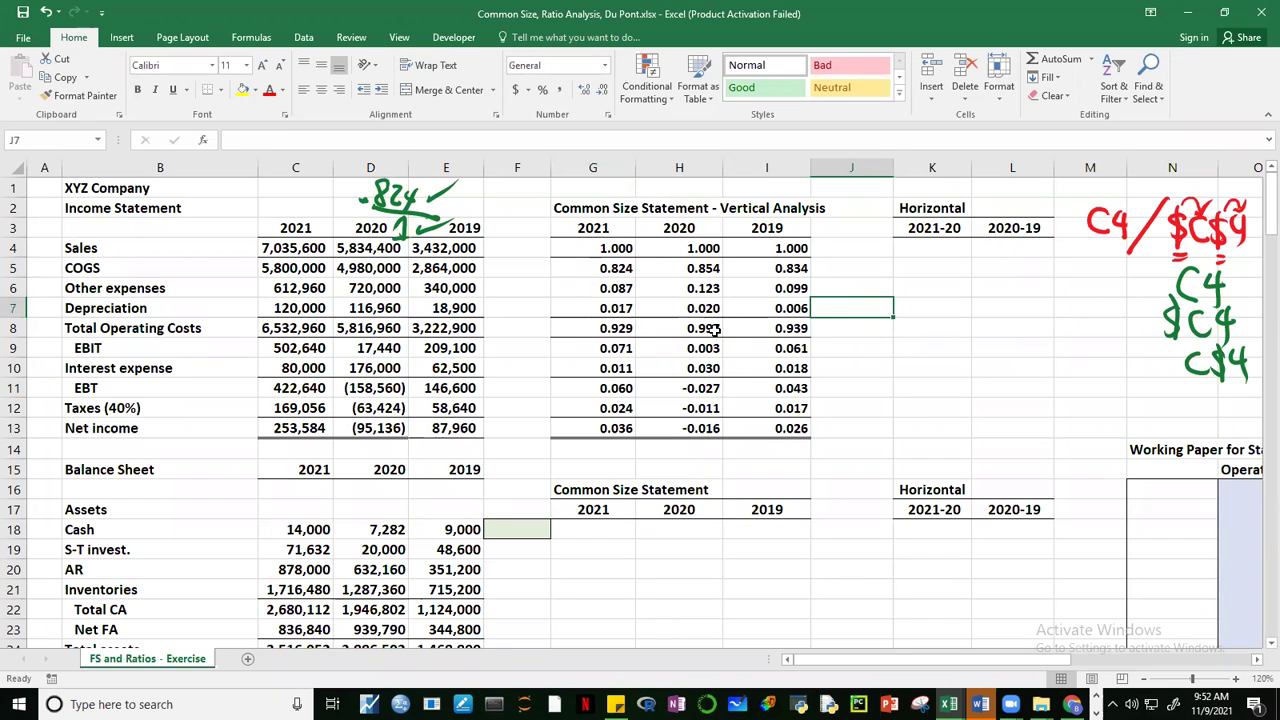
click(785, 287)
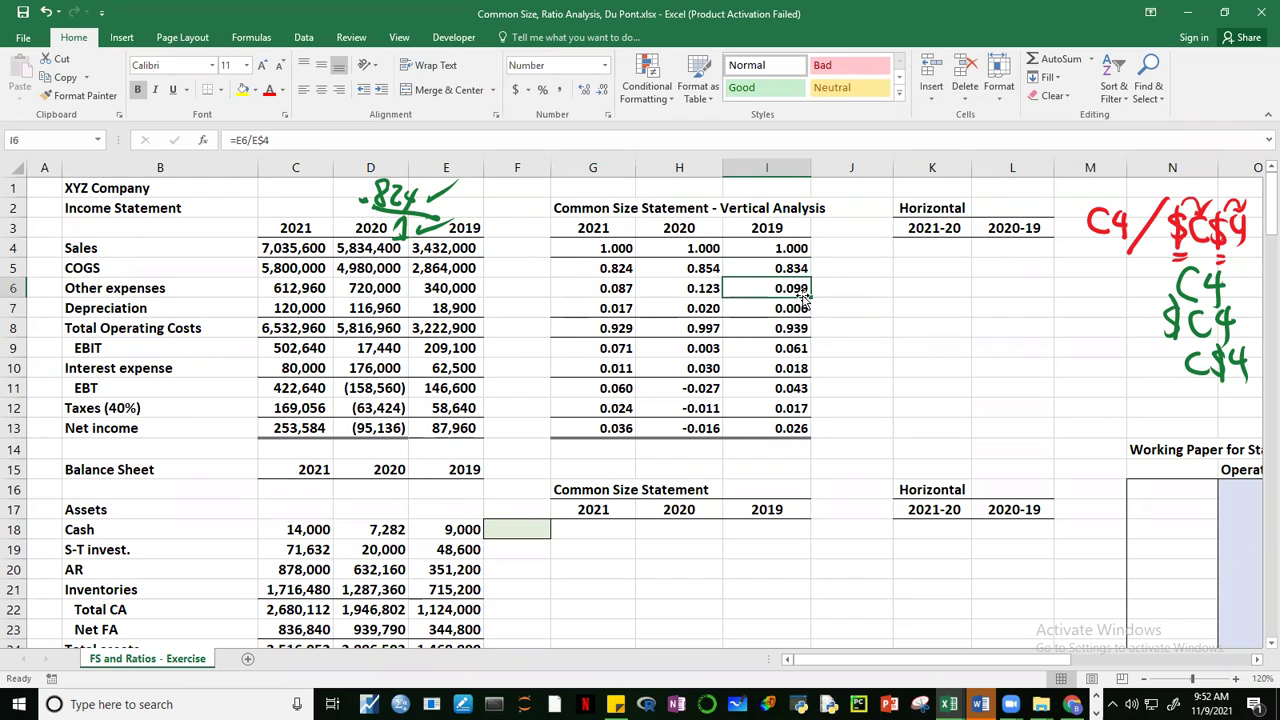
click(712, 290)
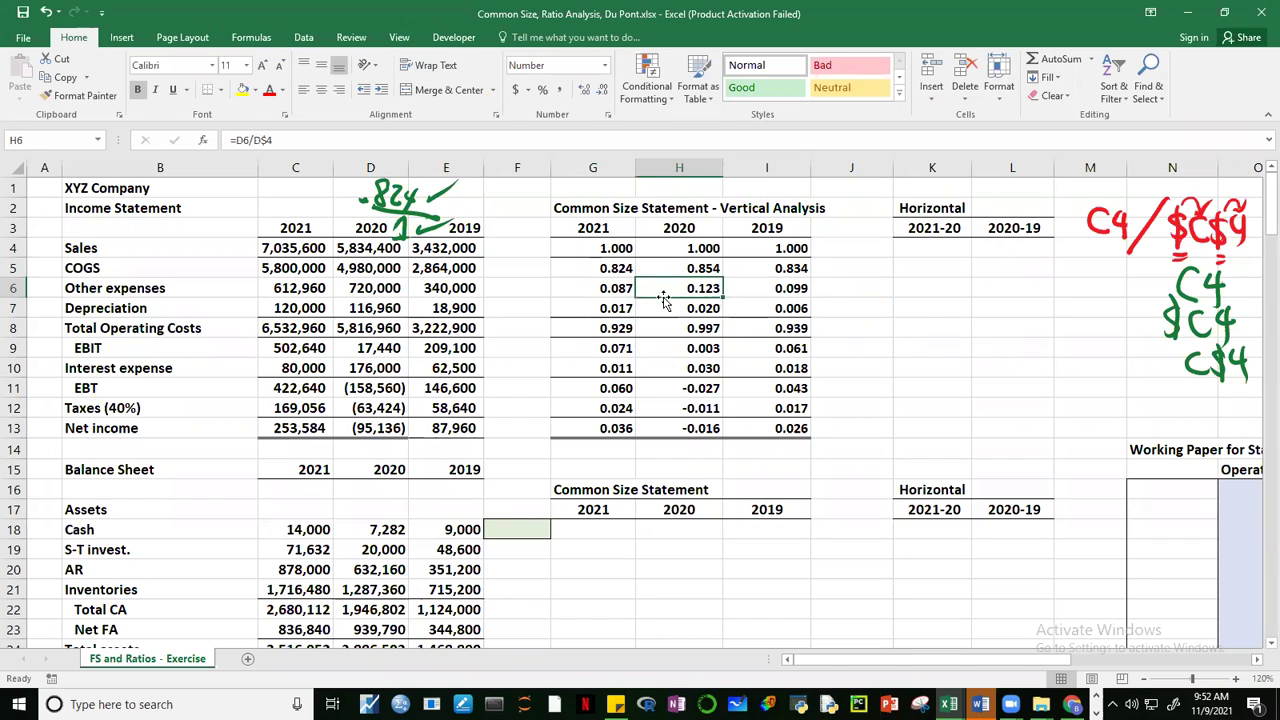
click(607, 290)
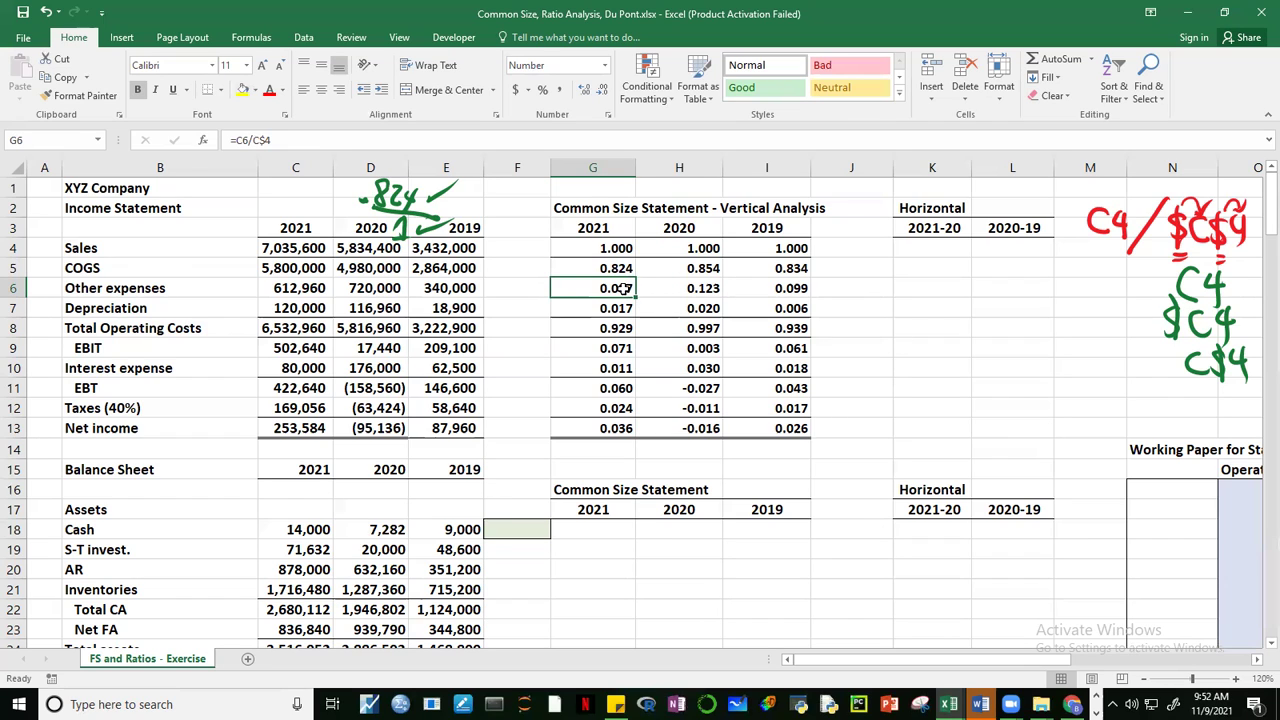
Step: Examine the Total Operating Costs ratios in G8:I8 for each of the three years
drag(612, 330, 765, 328)
click(950, 302)
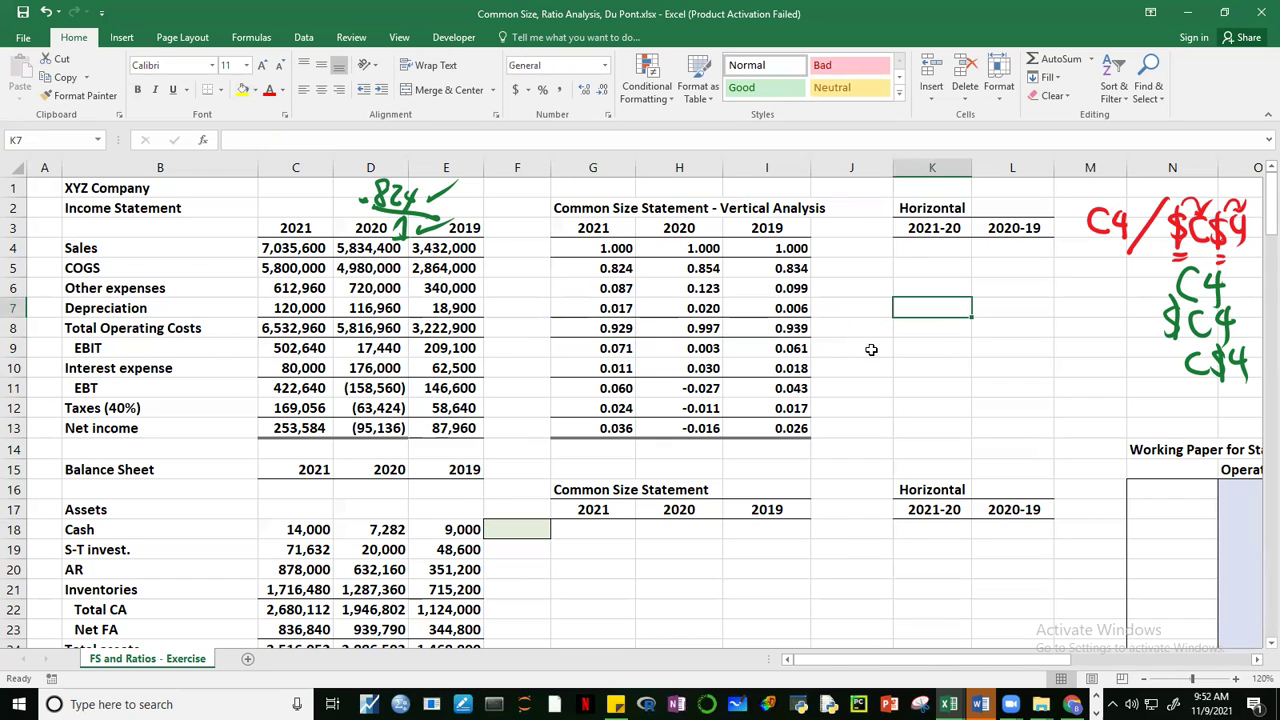
click(789, 328)
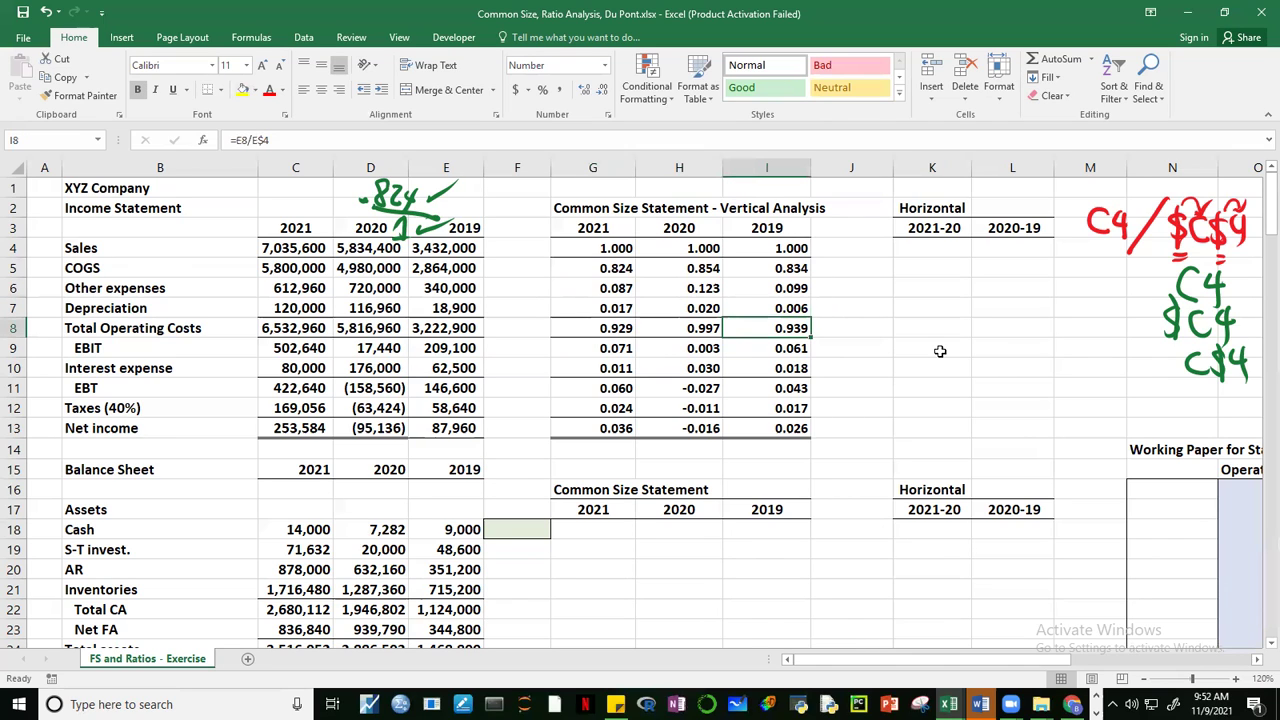
click(702, 332)
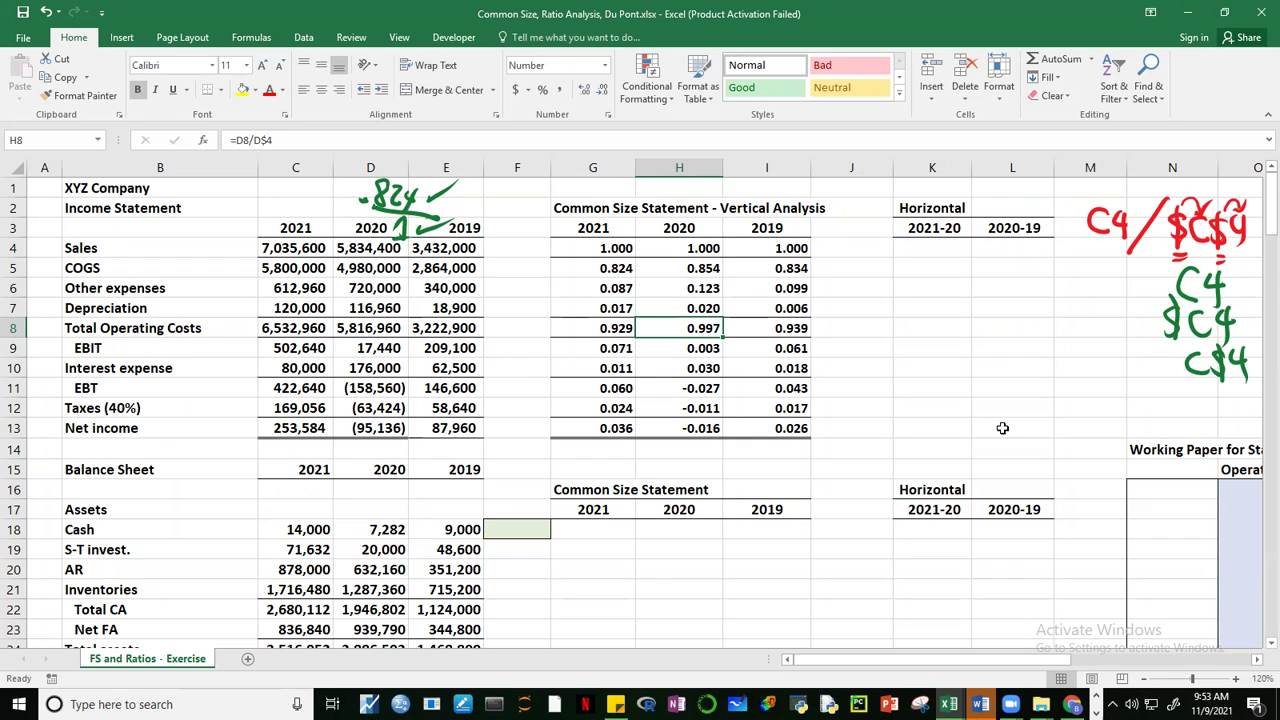
click(610, 329)
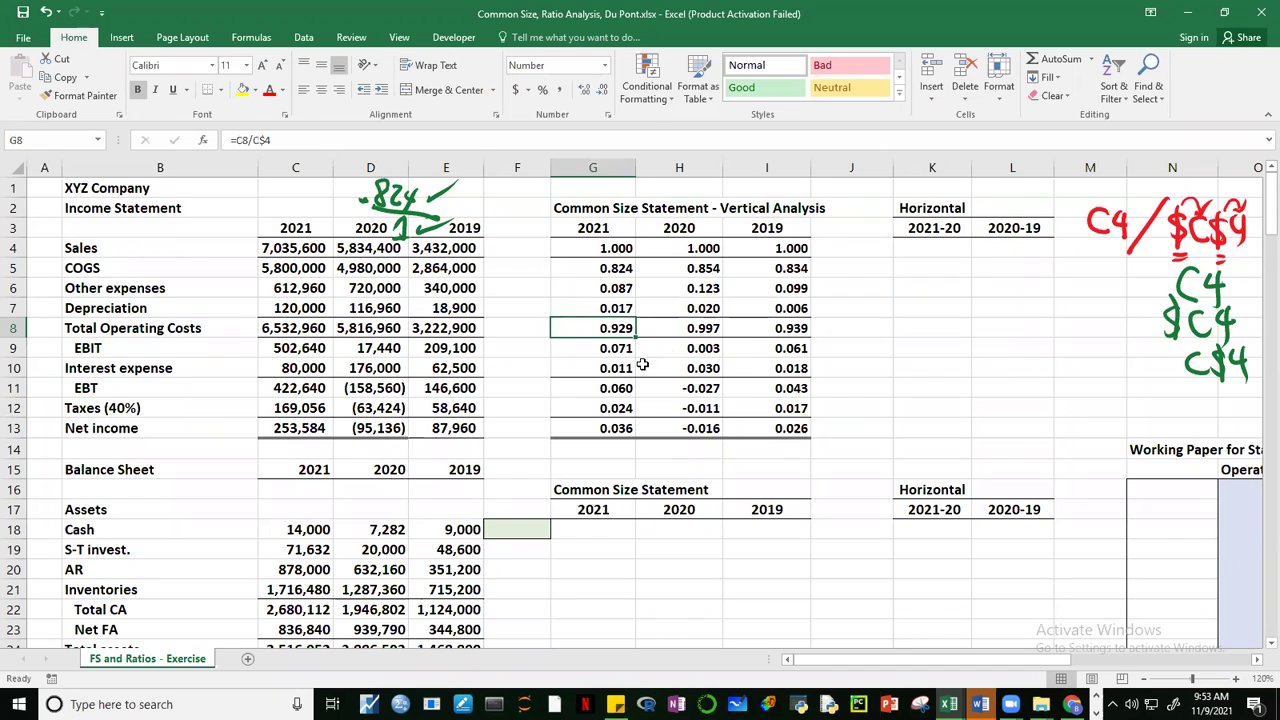
Step: Compare the EBIT ratios in G9:I9 across the three years, checking 2020 against its Total Operating Costs ratio
drag(616, 349, 785, 349)
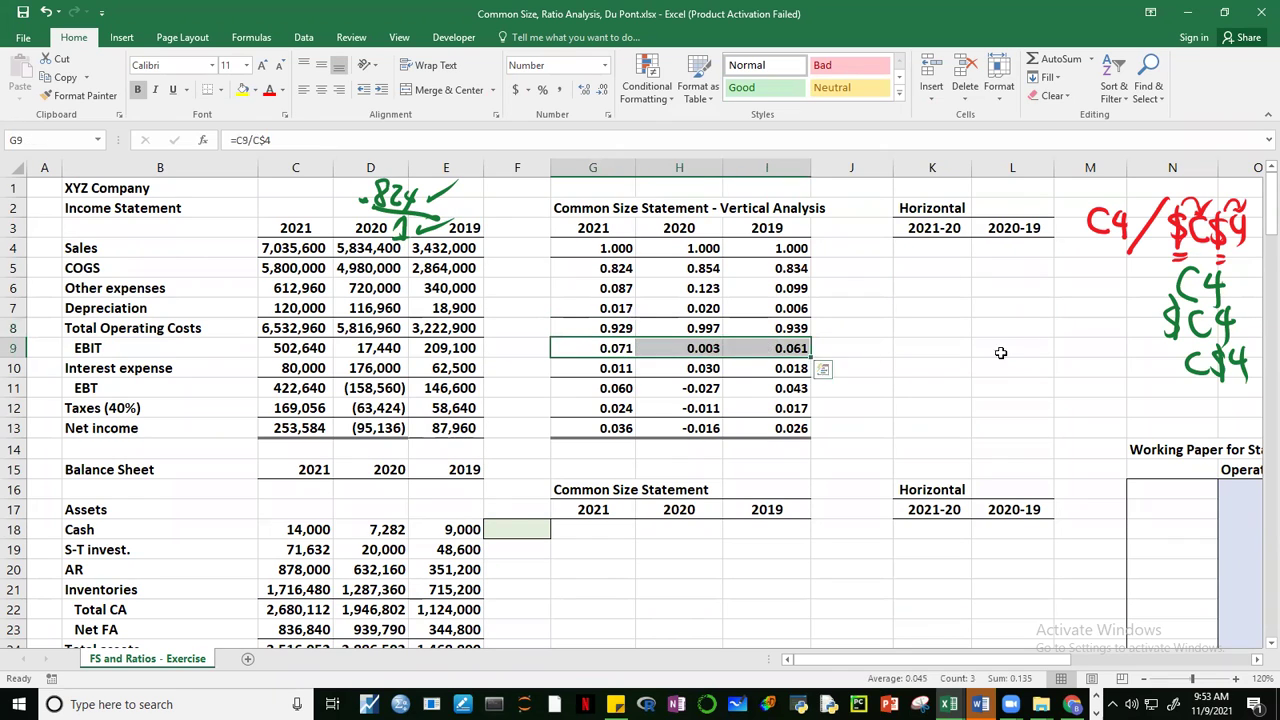
click(1000, 352)
click(706, 328)
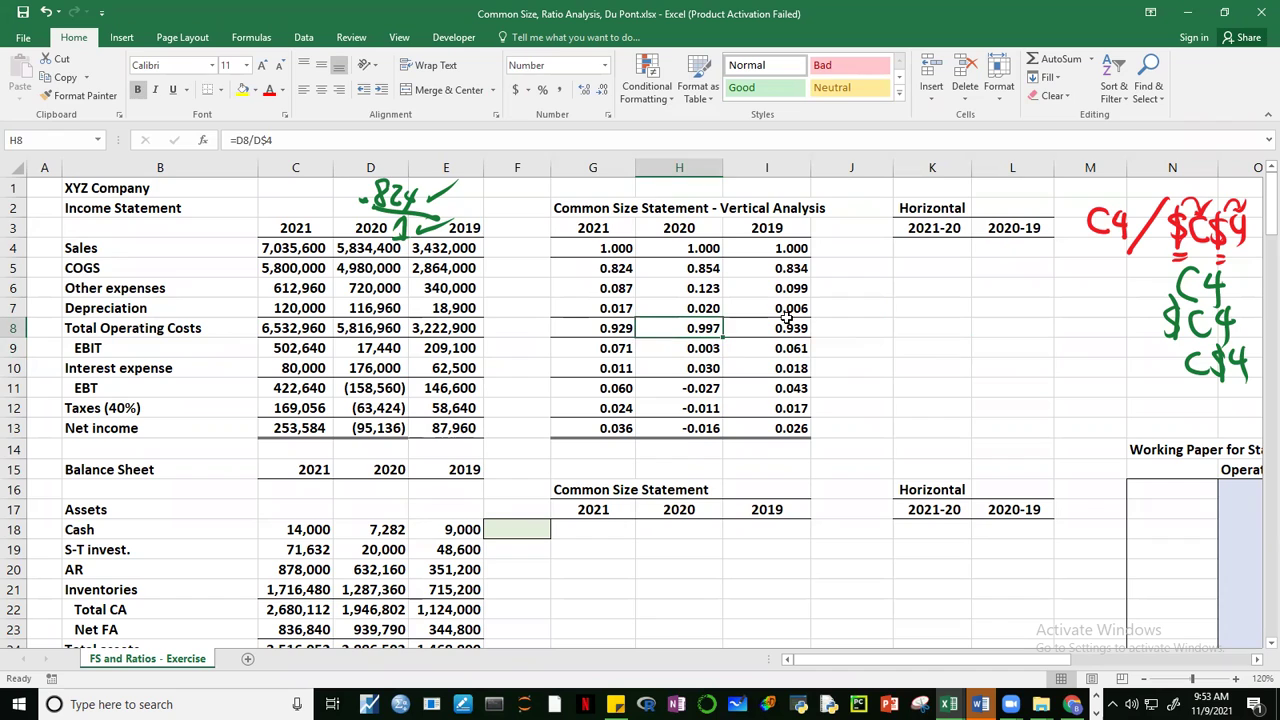
key(Down)
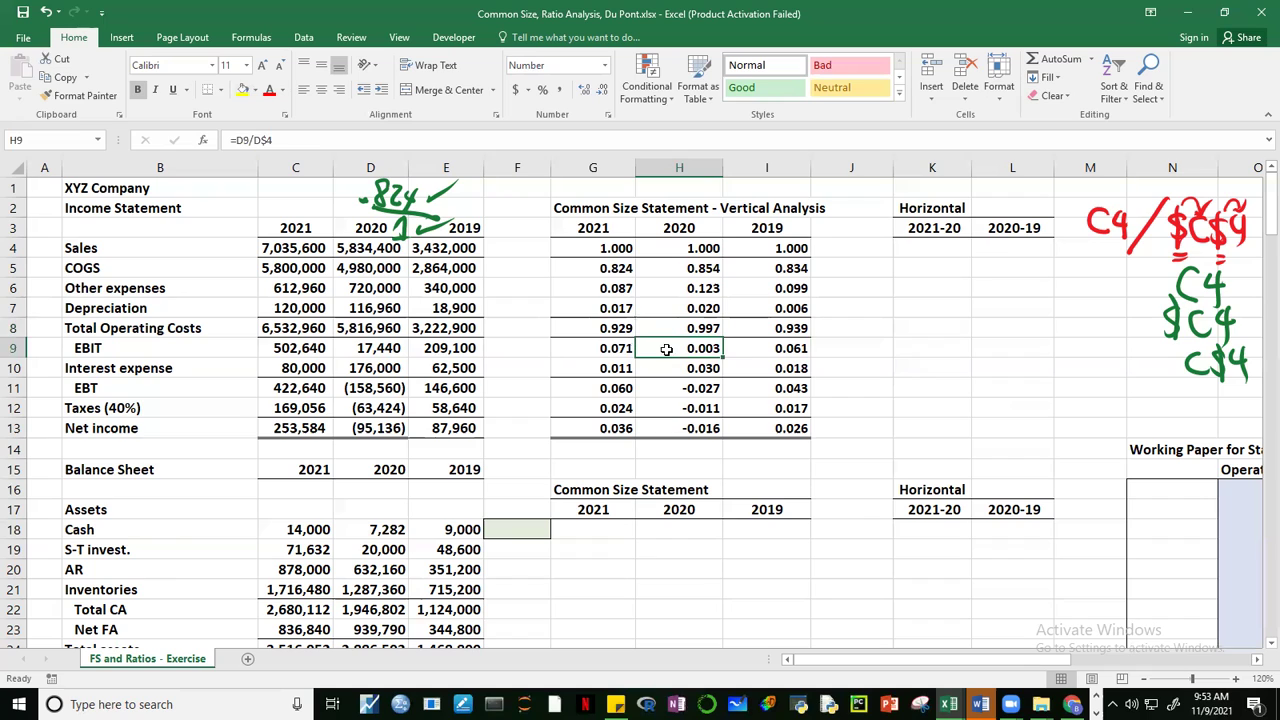
click(615, 346)
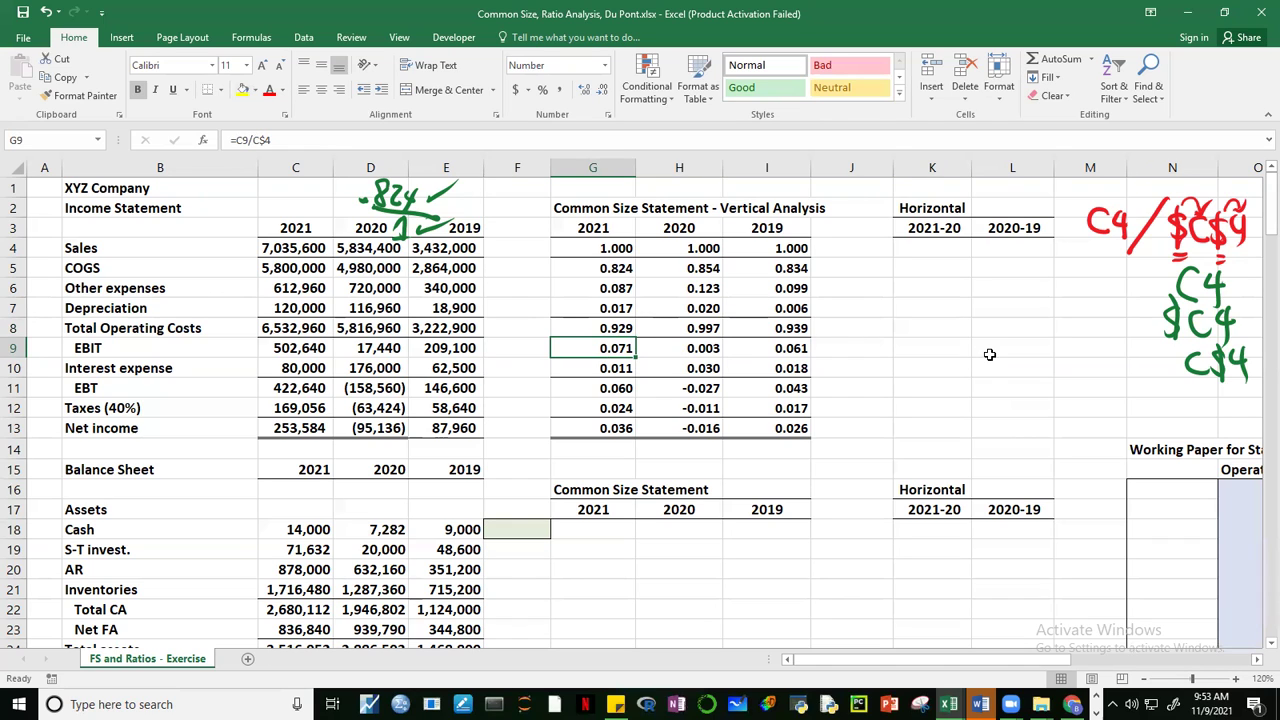
click(702, 346)
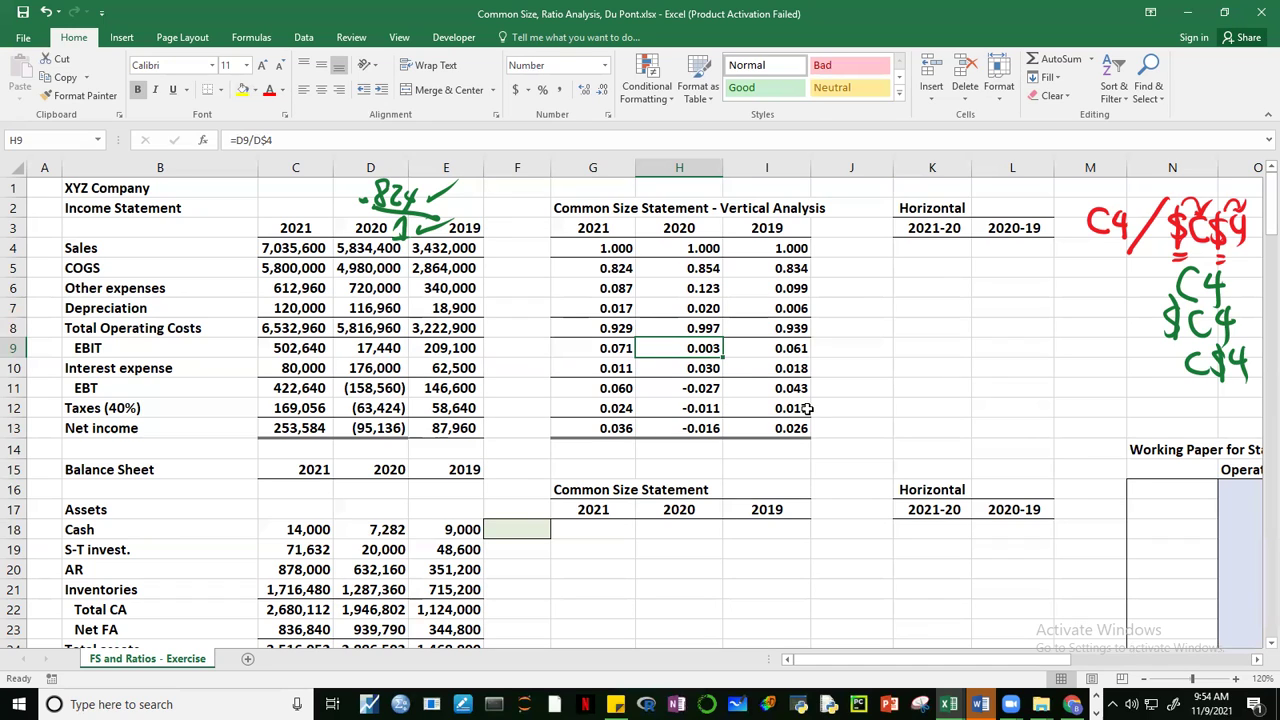
click(800, 354)
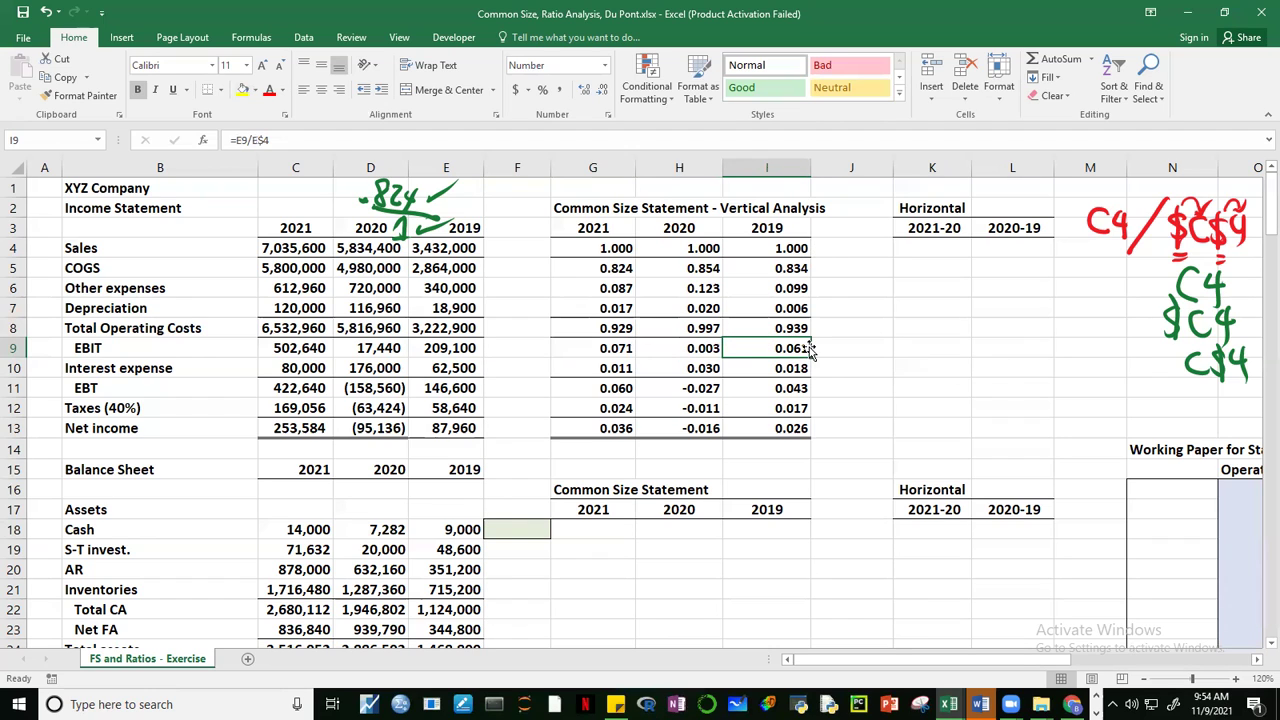
click(707, 347)
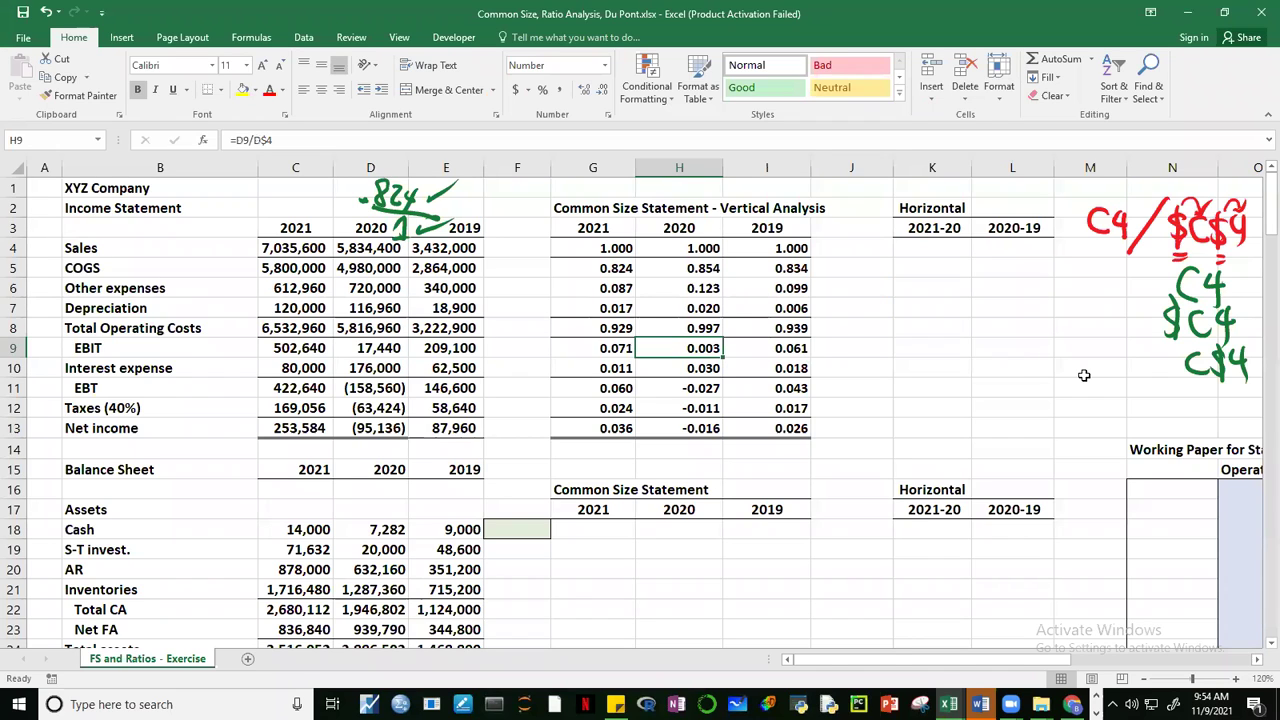
click(802, 352)
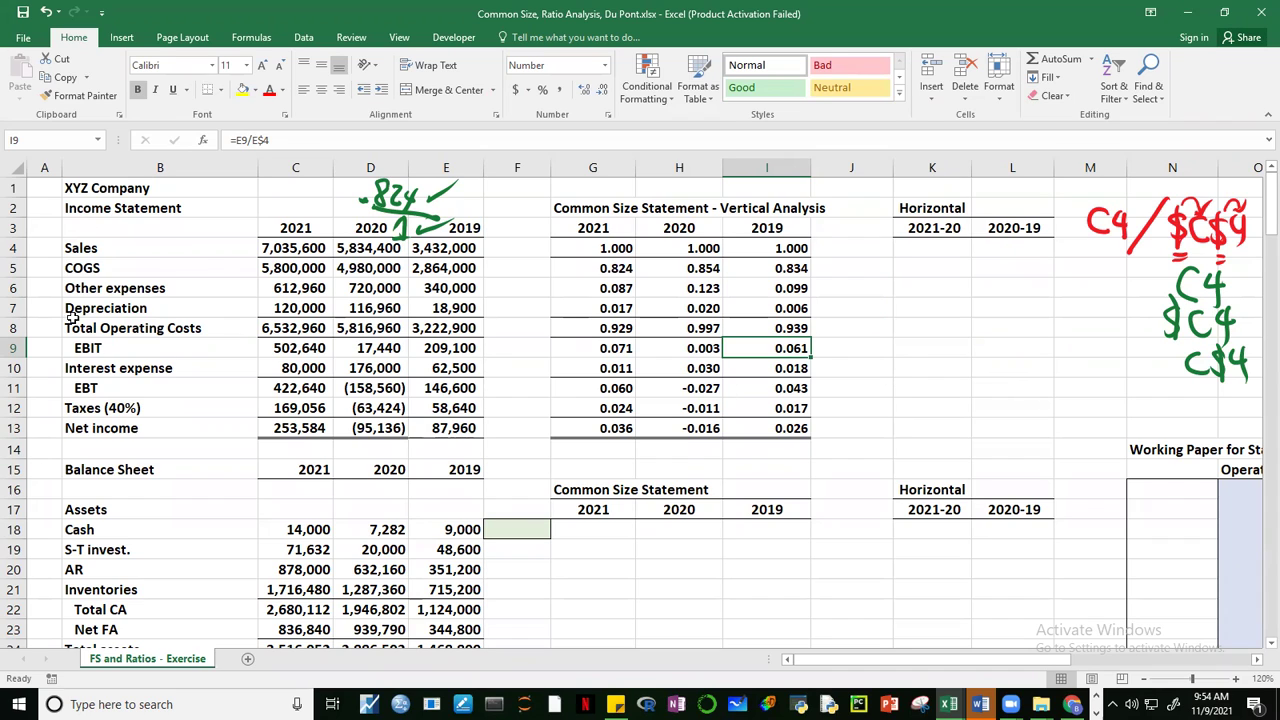
click(1010, 390)
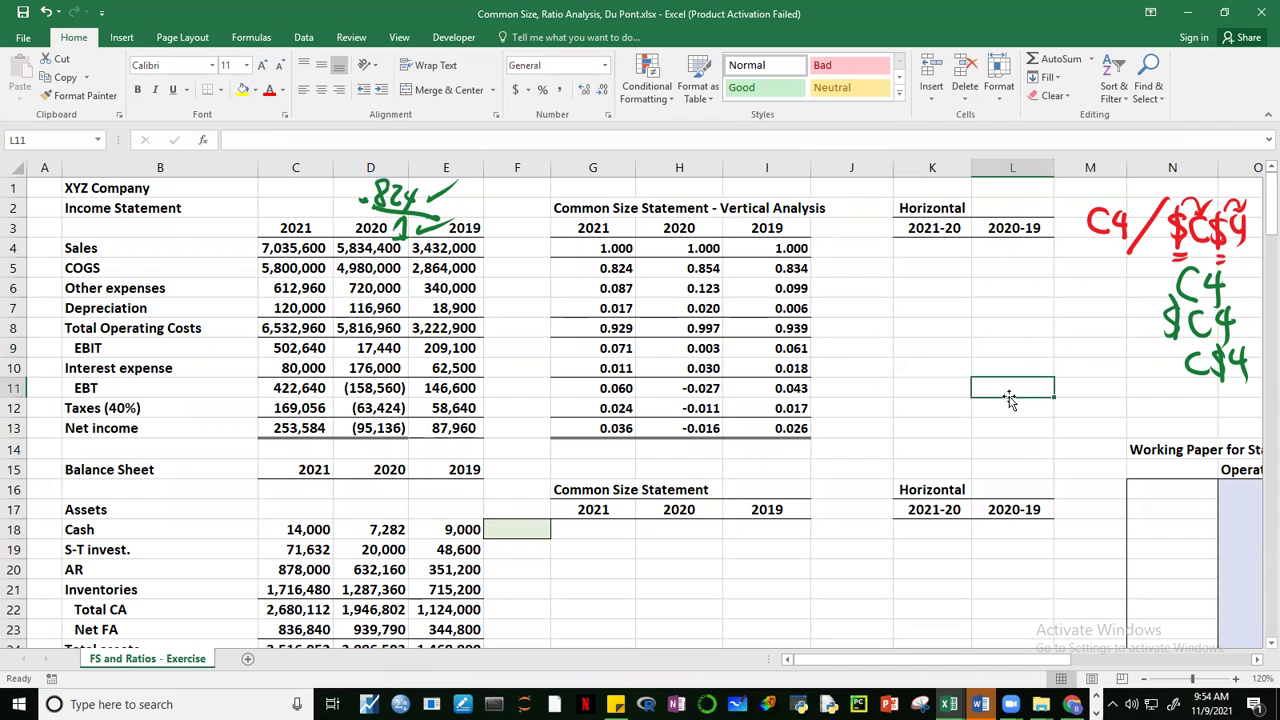
Step: Review the 2020 COGS and Other expenses ratios in H5:H6 and the Net income ratios in G13:I13
click(708, 269)
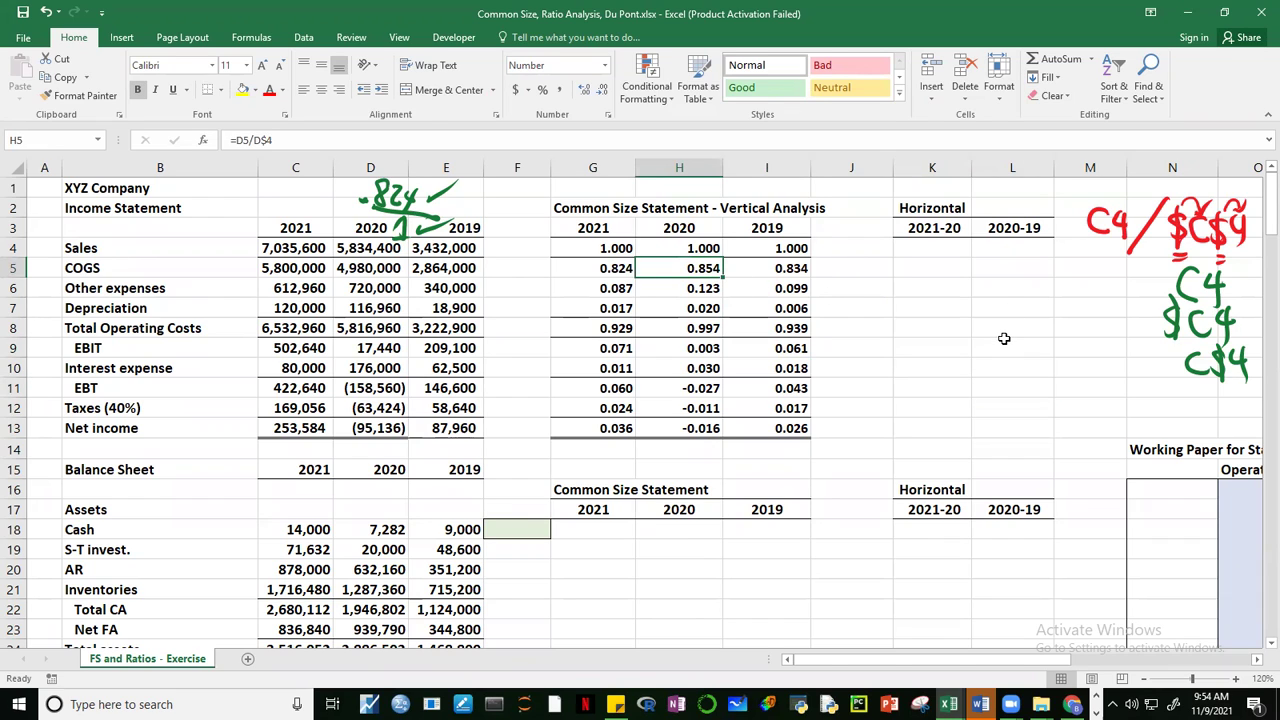
click(697, 287)
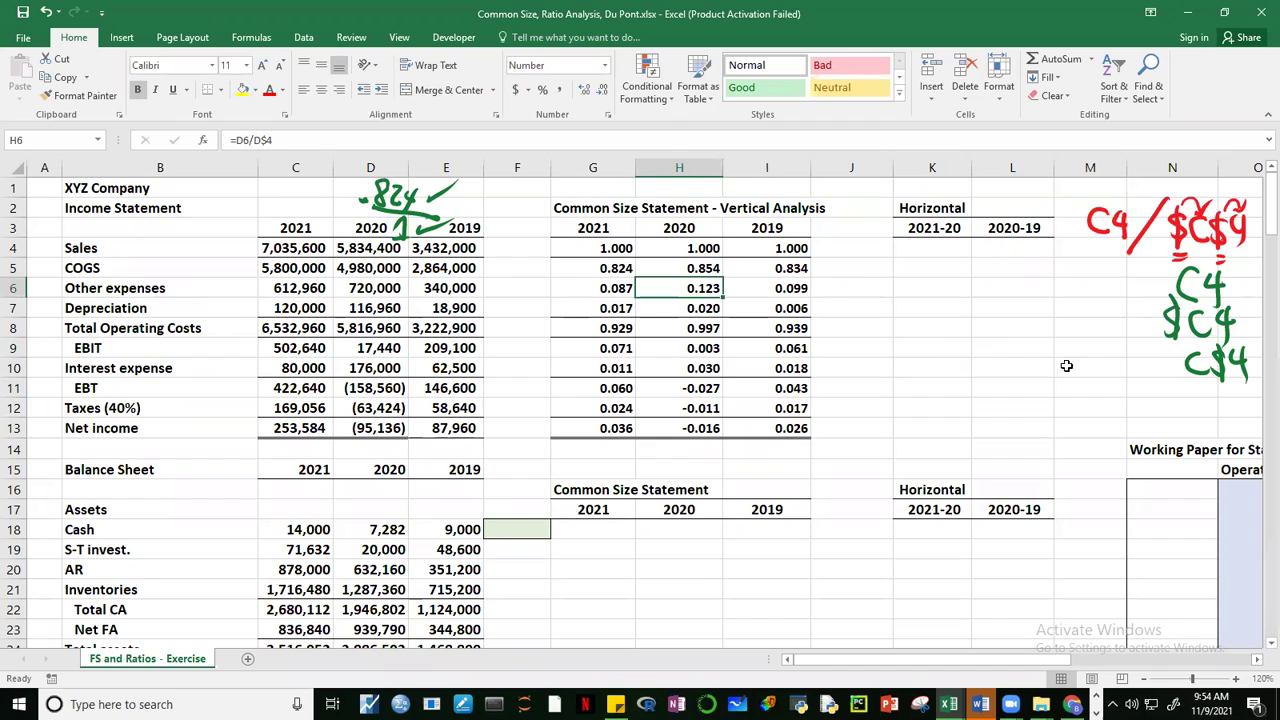
click(1009, 367)
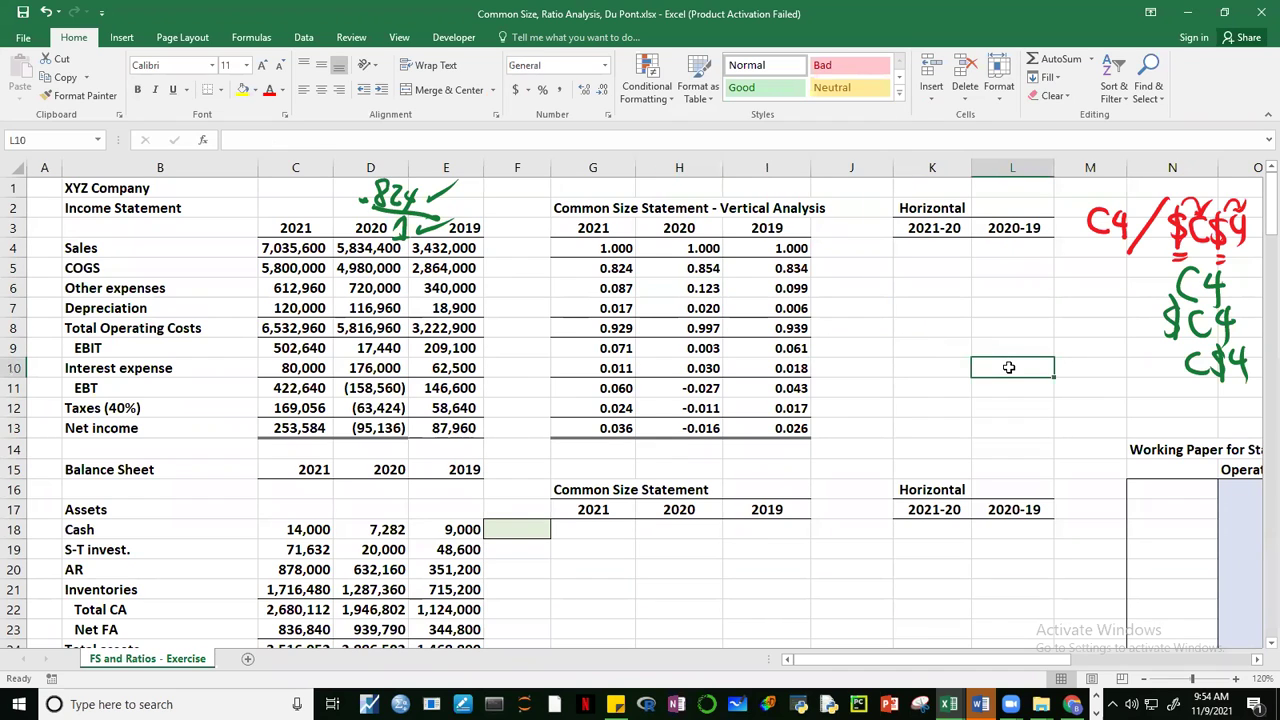
click(612, 428)
drag(706, 428, 790, 428)
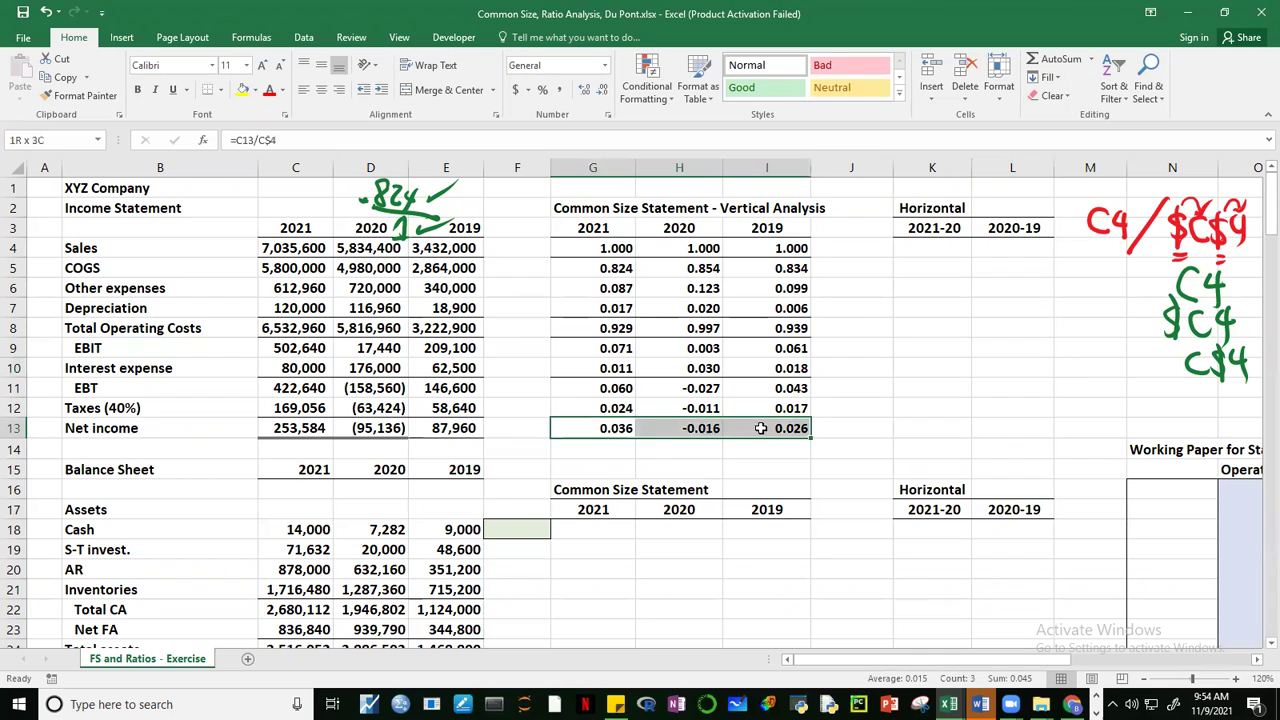
click(973, 345)
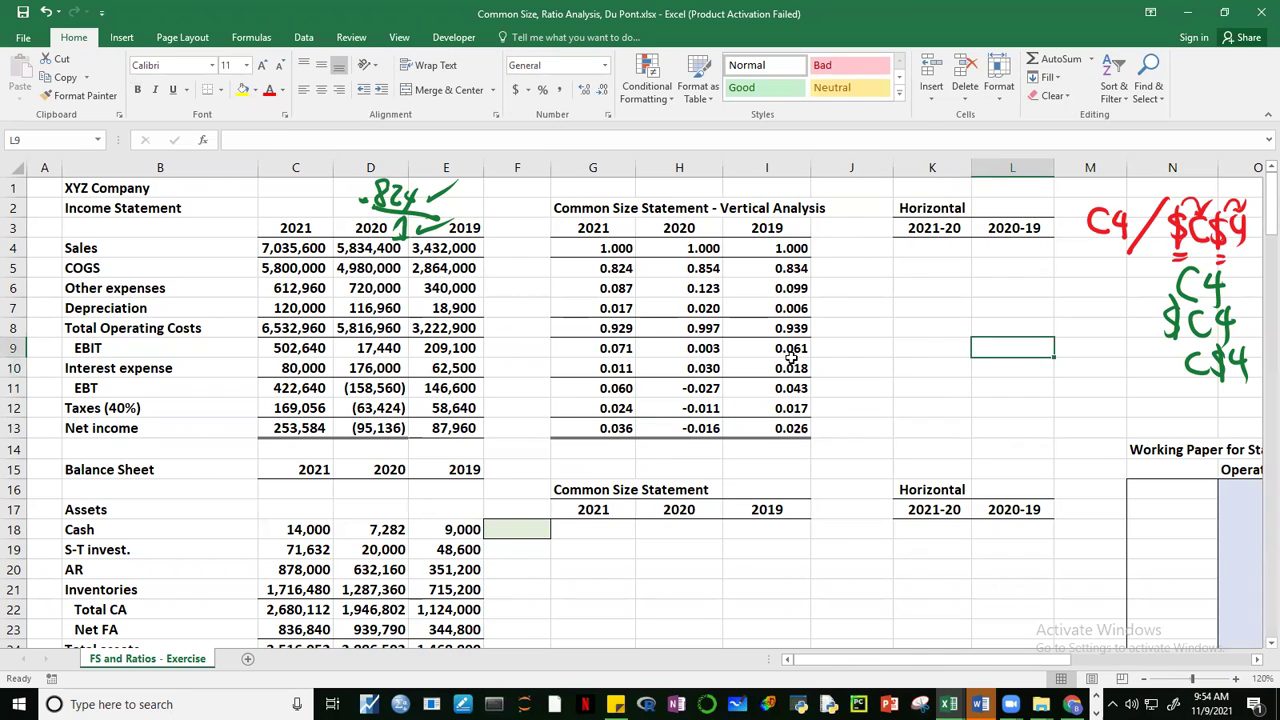
click(792, 430)
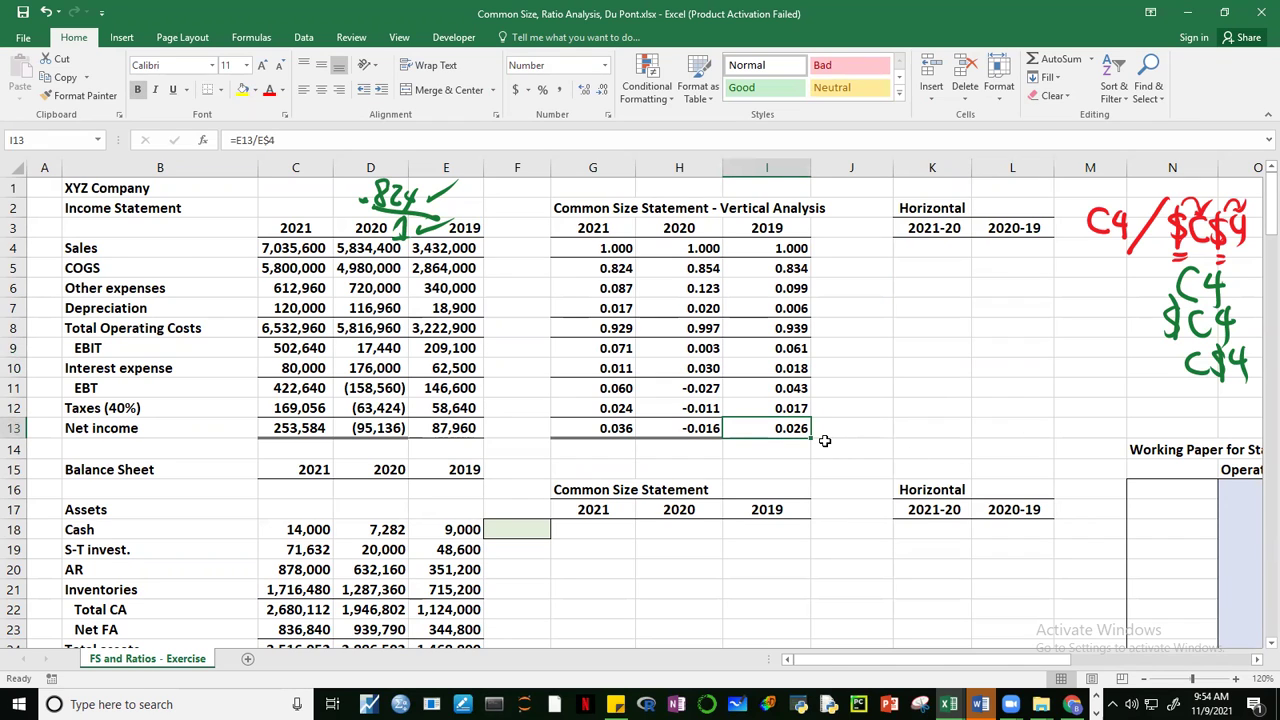
click(598, 426)
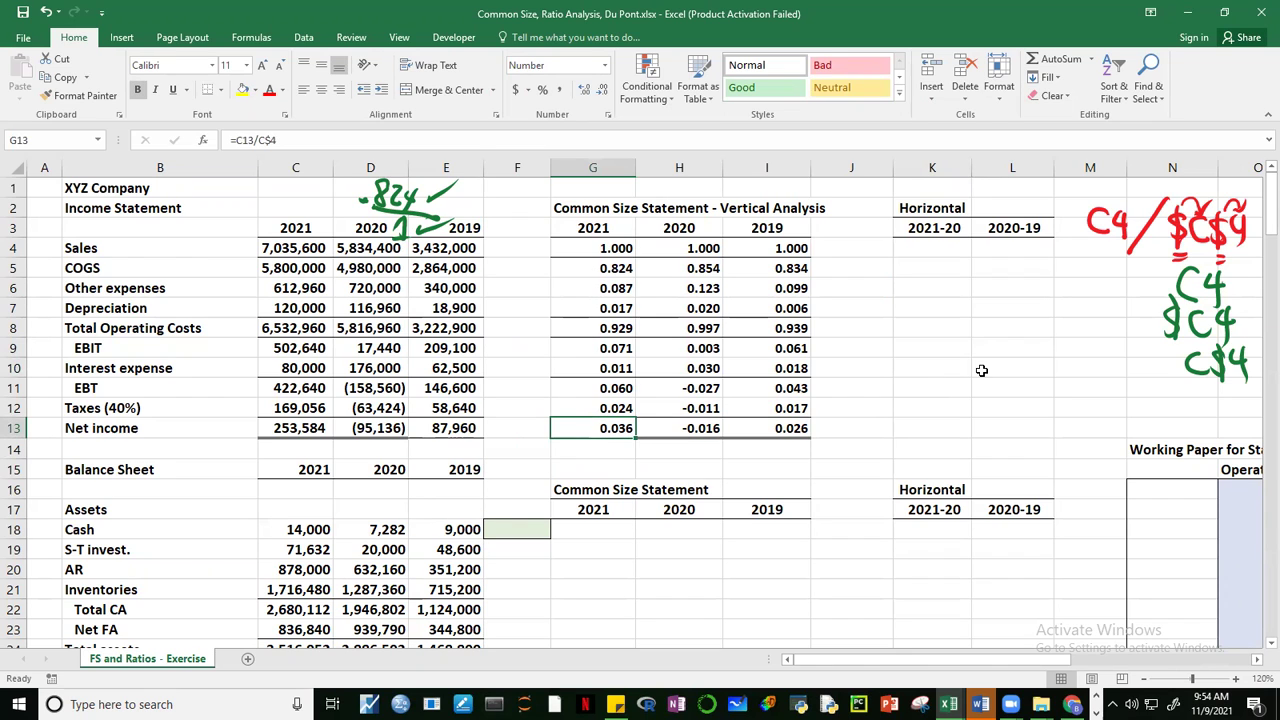
Step: Check the 2020 Net income ratio in H13 of the vertical common size statement
click(685, 430)
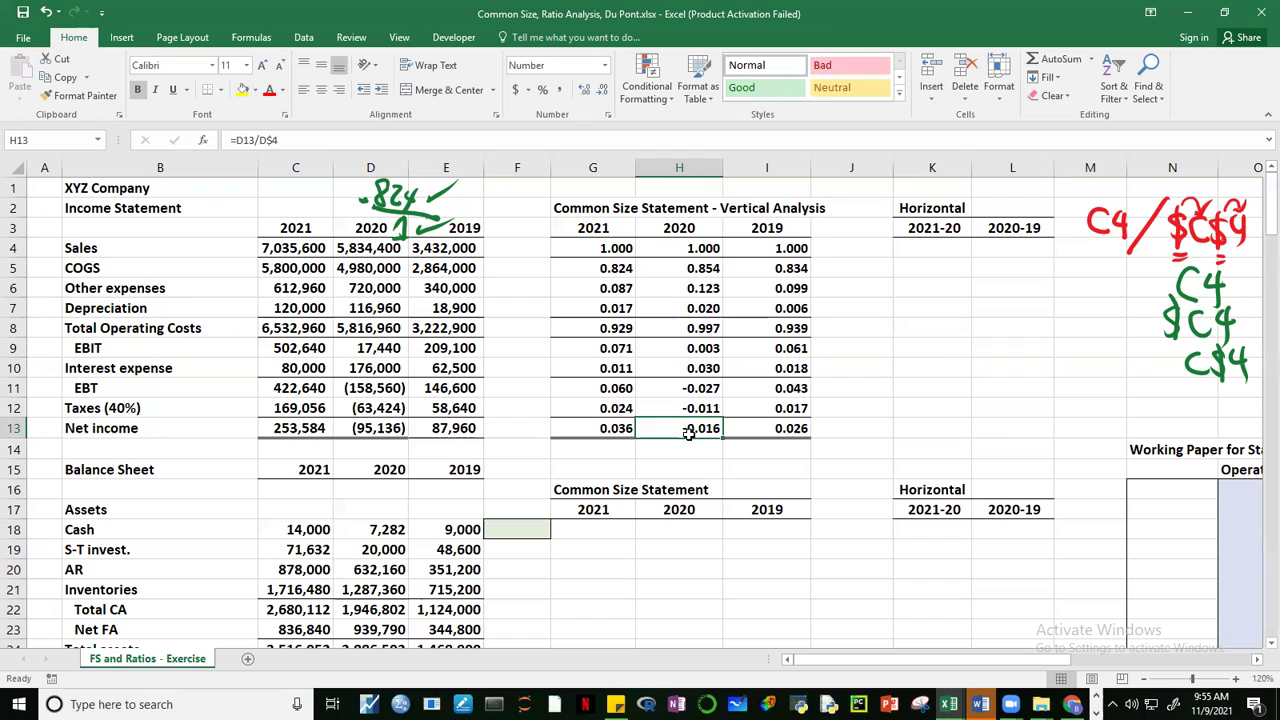
click(977, 350)
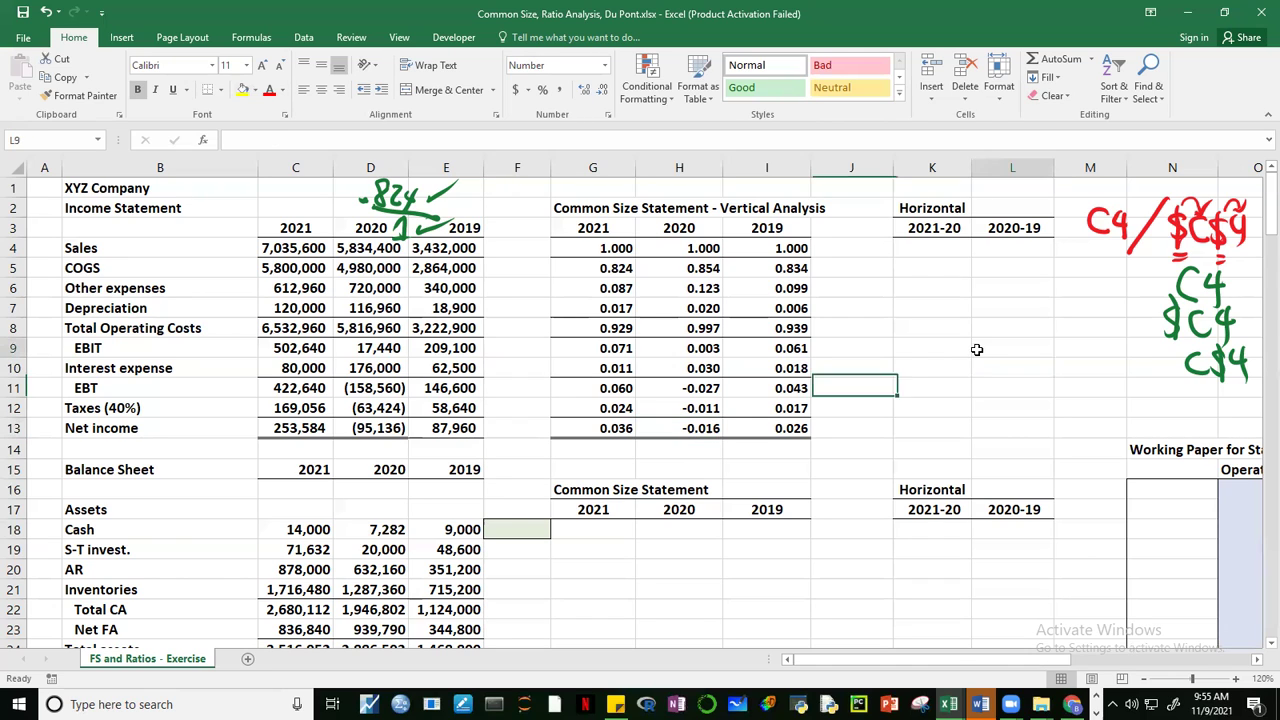
click(898, 389)
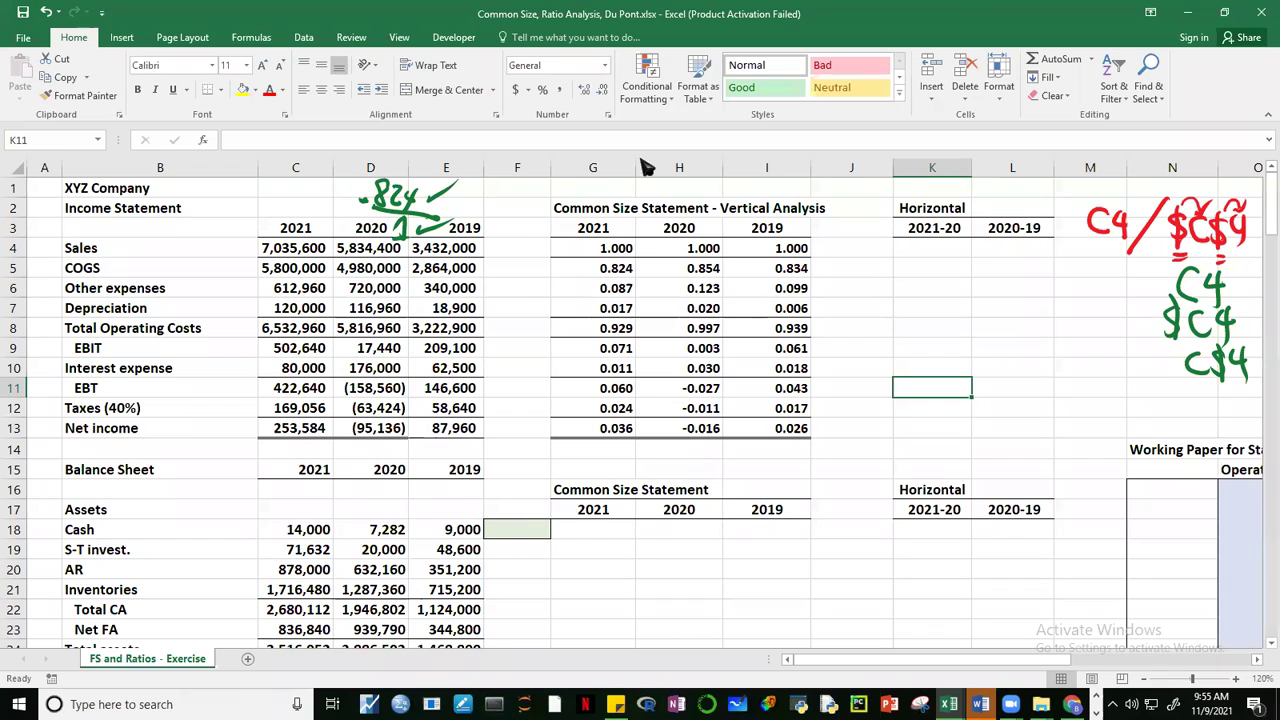
Step: Compare the Sales and COGS amounts in C4:E5 across the three years with the 2021 common size ratios in G4:G5
click(317, 250)
click(370, 247)
click(432, 246)
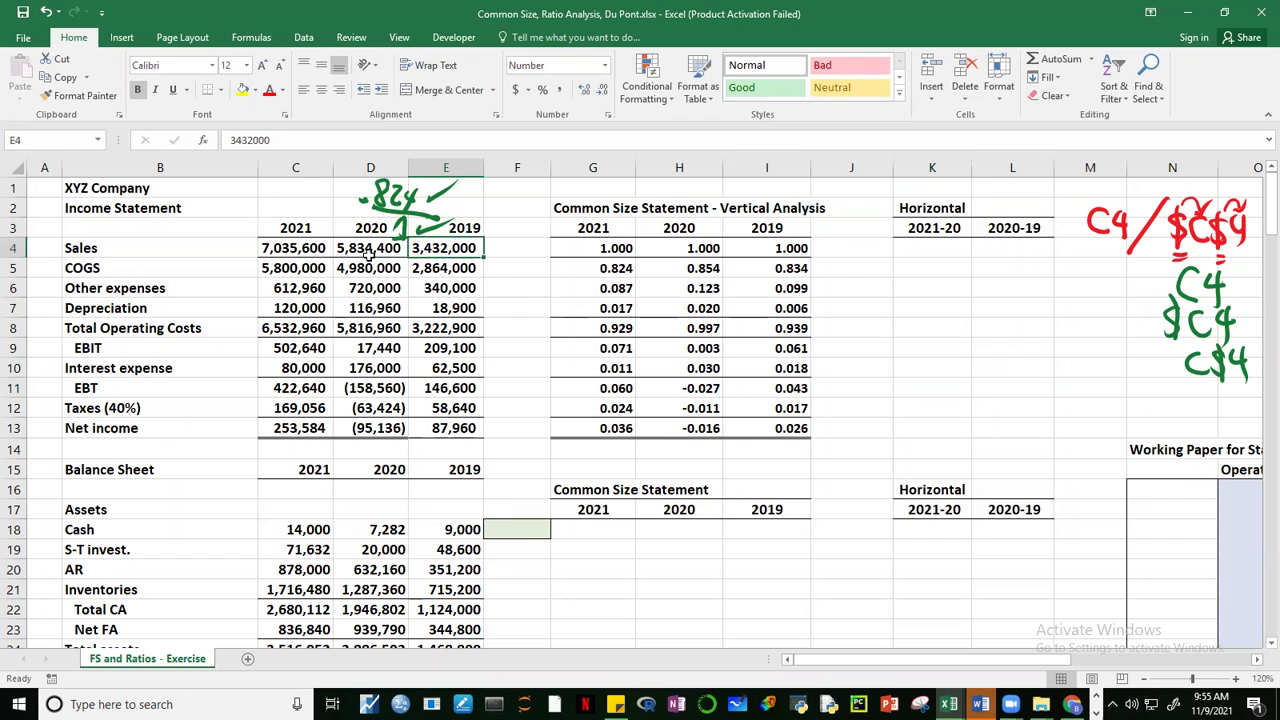
click(437, 279)
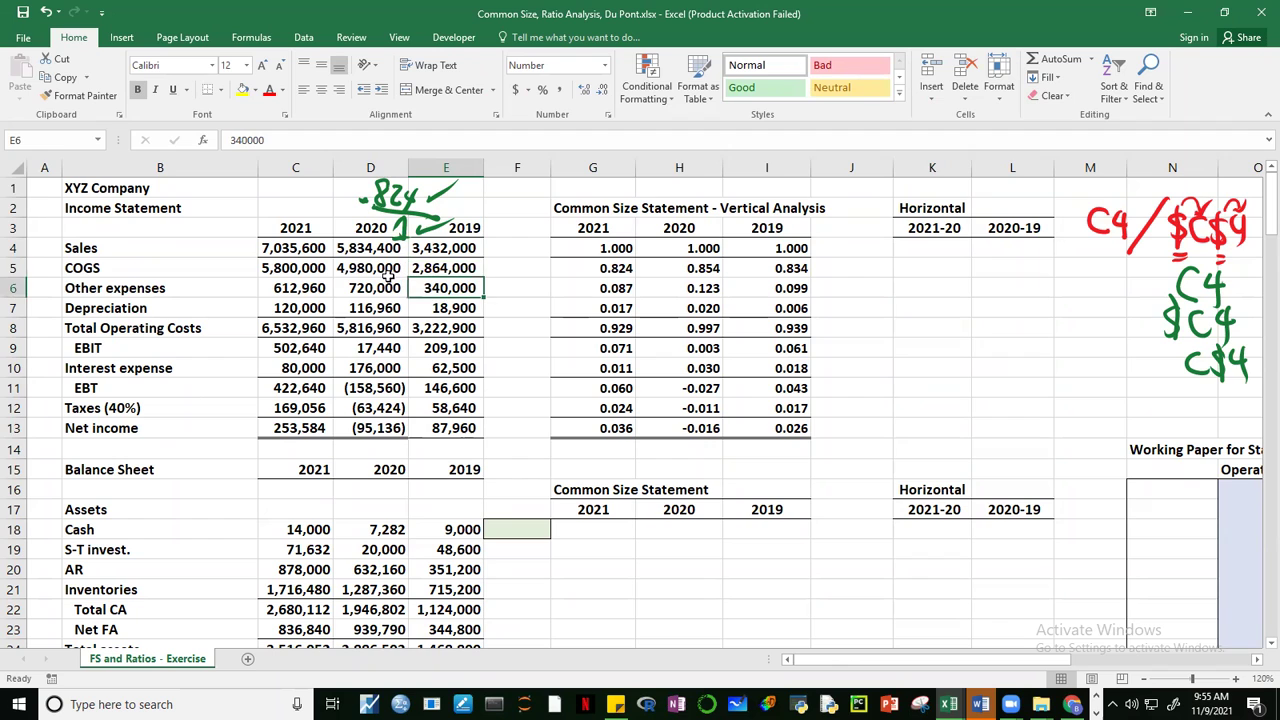
click(280, 268)
drag(296, 255, 362, 268)
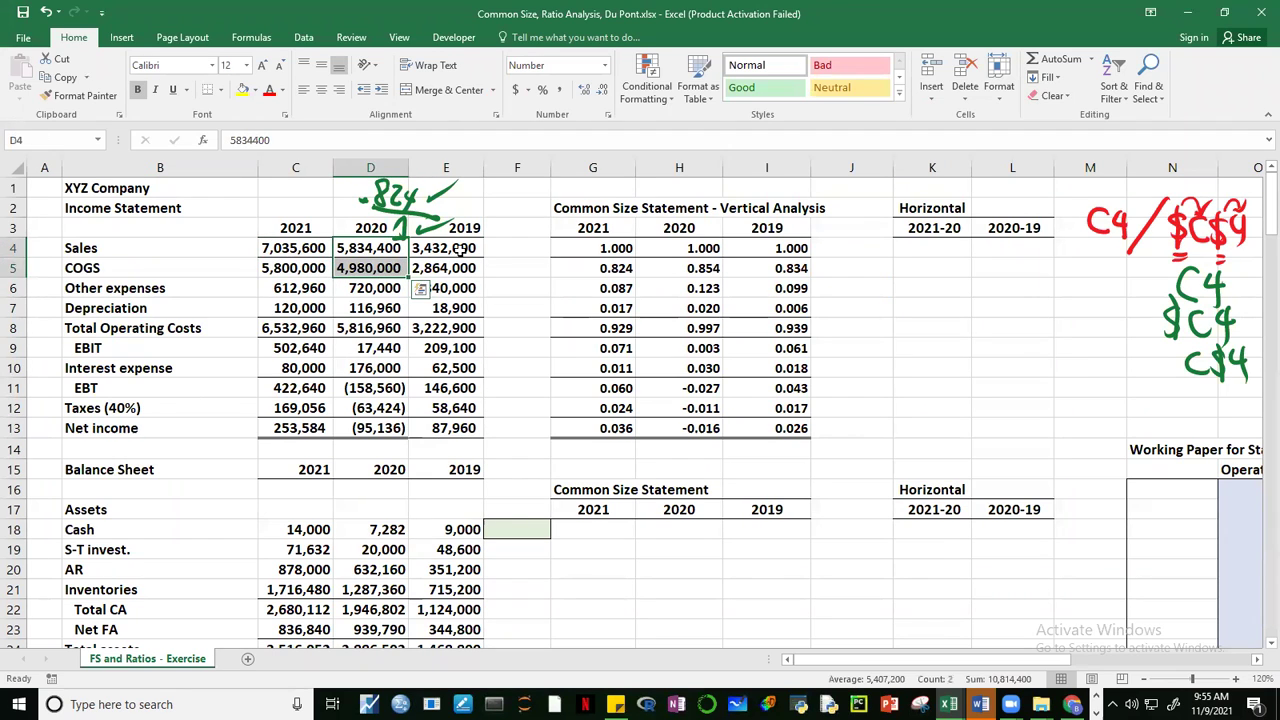
drag(458, 250, 455, 268)
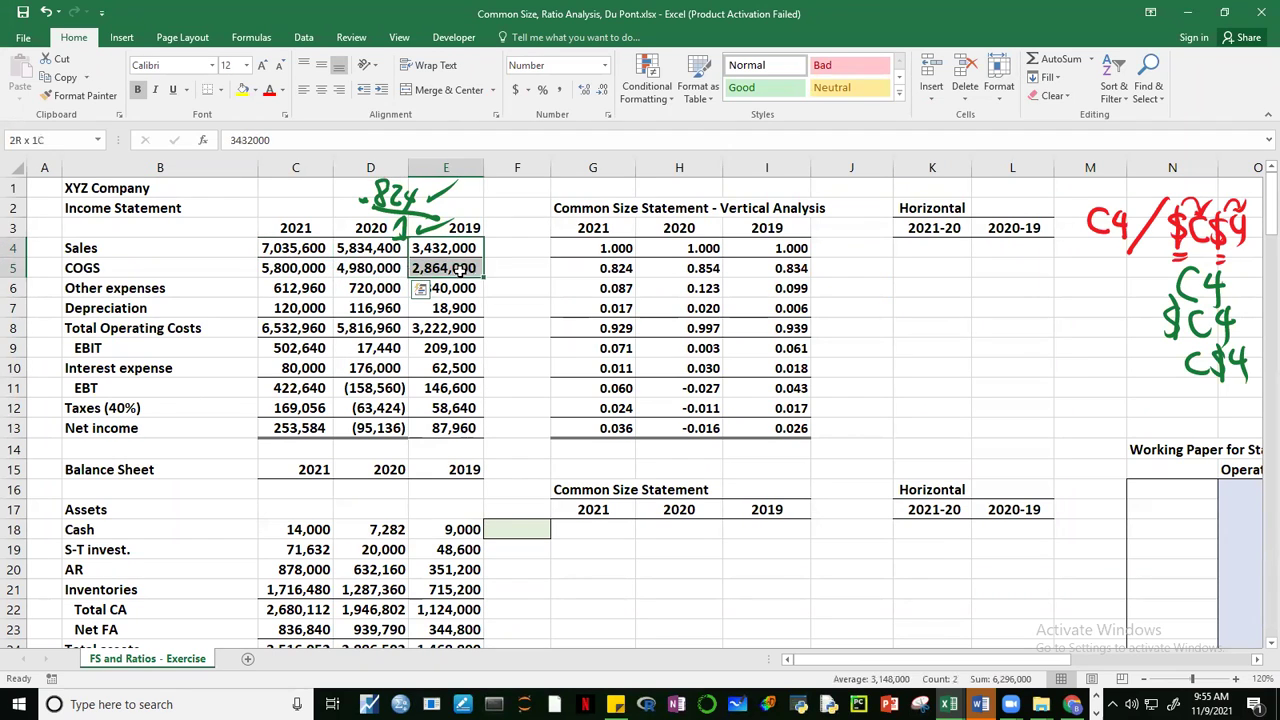
click(311, 268)
click(313, 247)
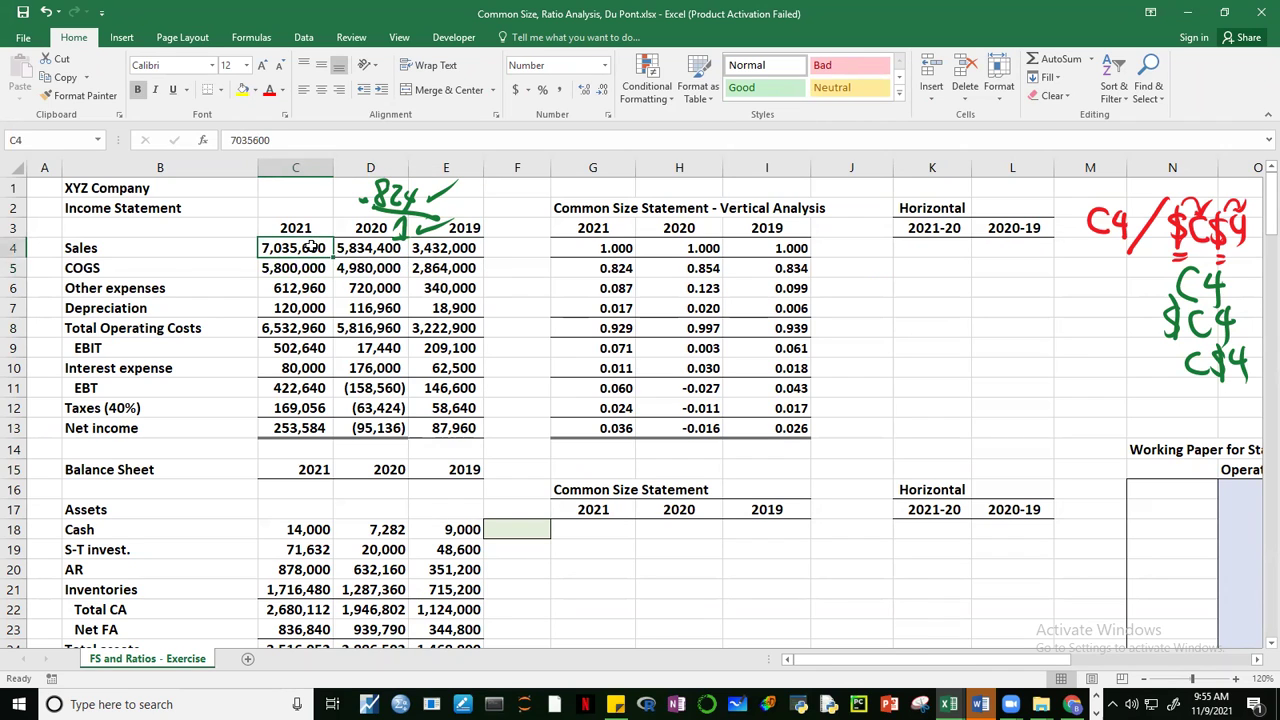
click(607, 268)
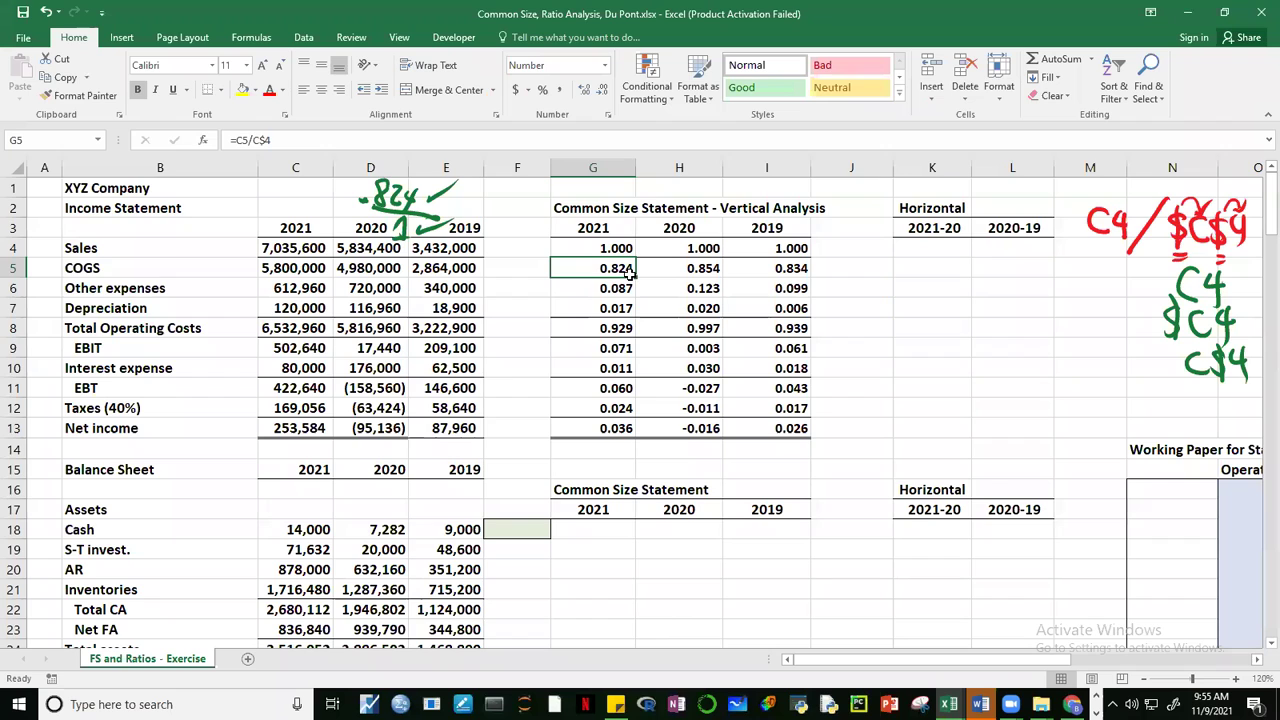
click(600, 245)
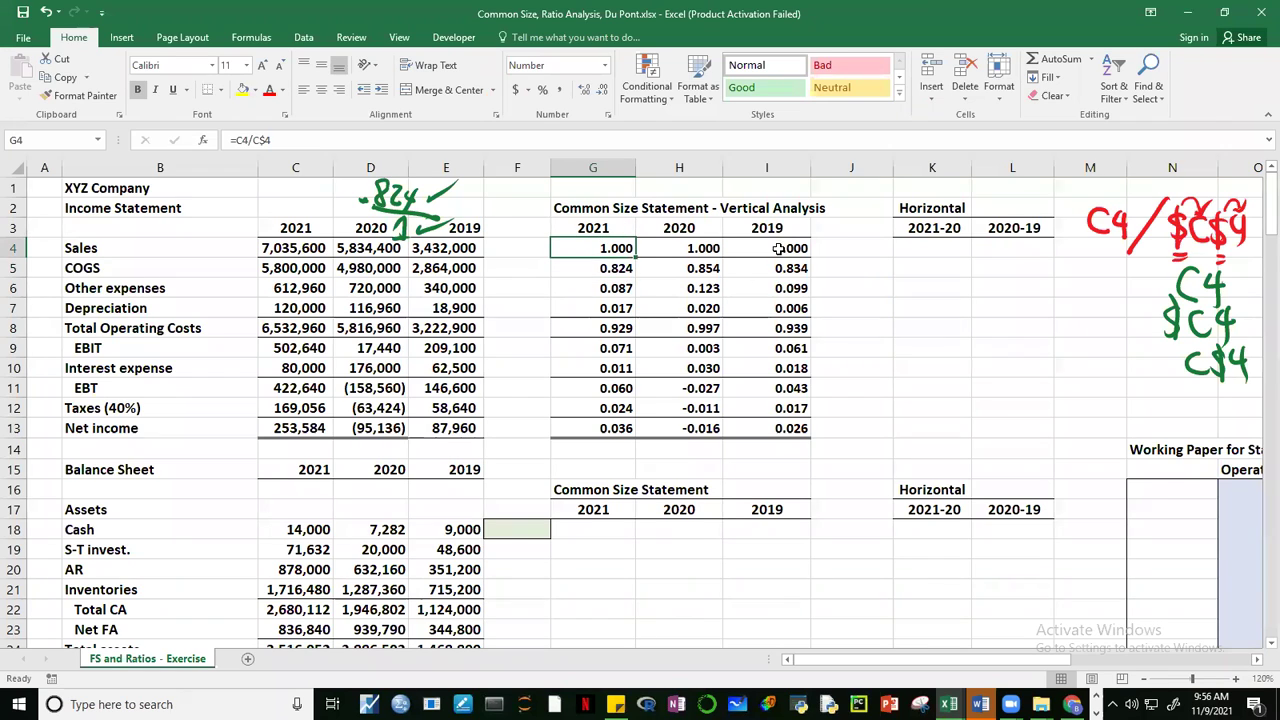
drag(858, 248, 860, 427)
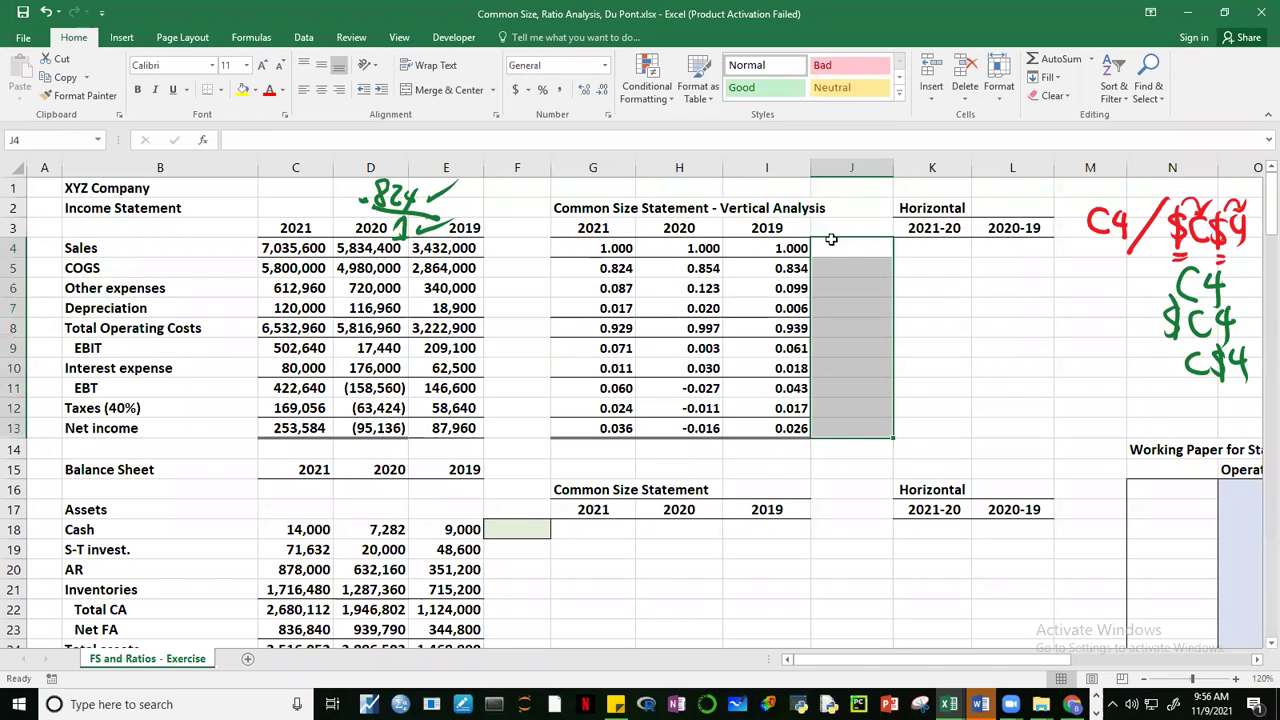
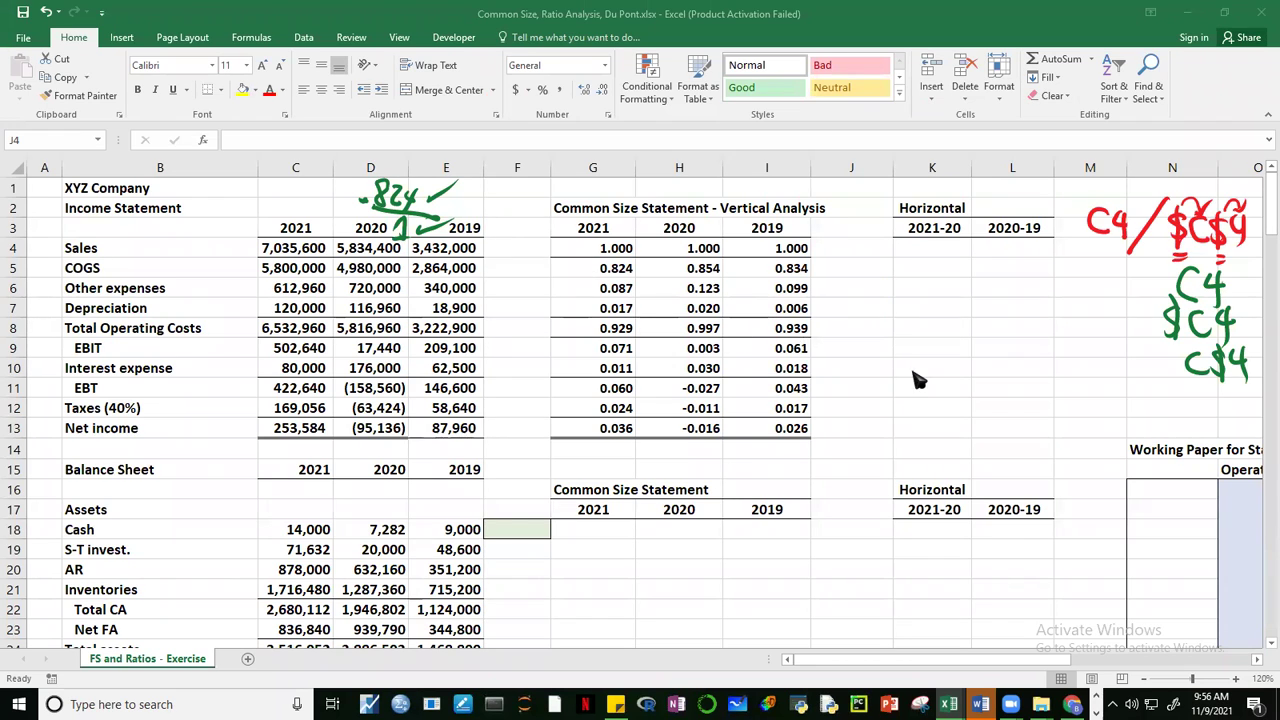
key(shift+Down)
key(shift+Down)
key(shift+Down)
key(shift+Down)
key(shift+Down)
key(shift+Down)
key(shift+Down)
key(shift+Down)
key(shift+Down)
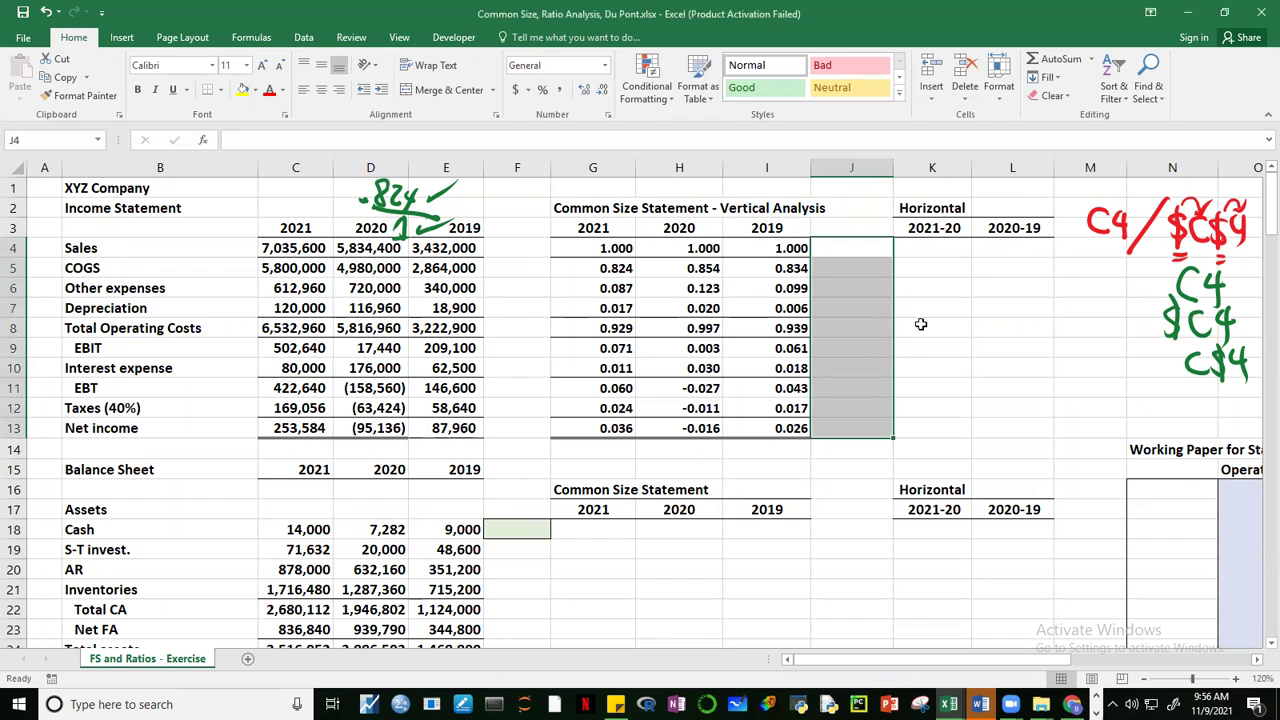
click(920, 324)
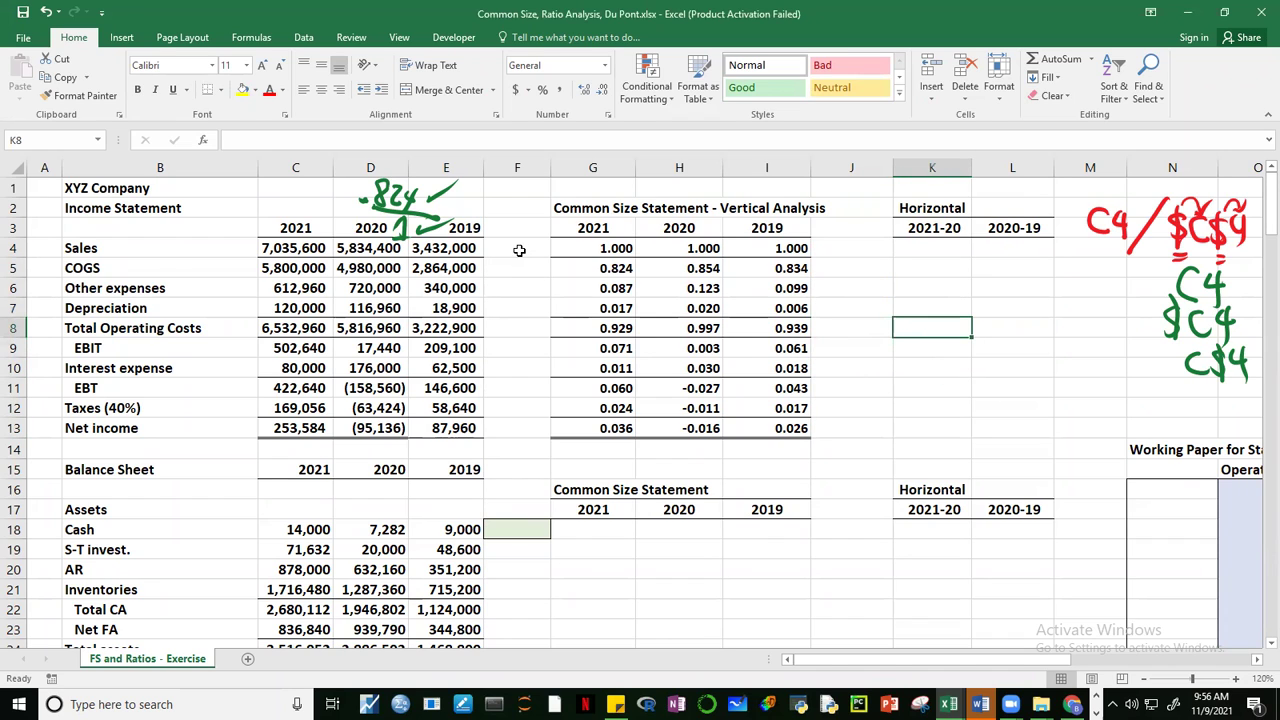
drag(519, 247, 531, 431)
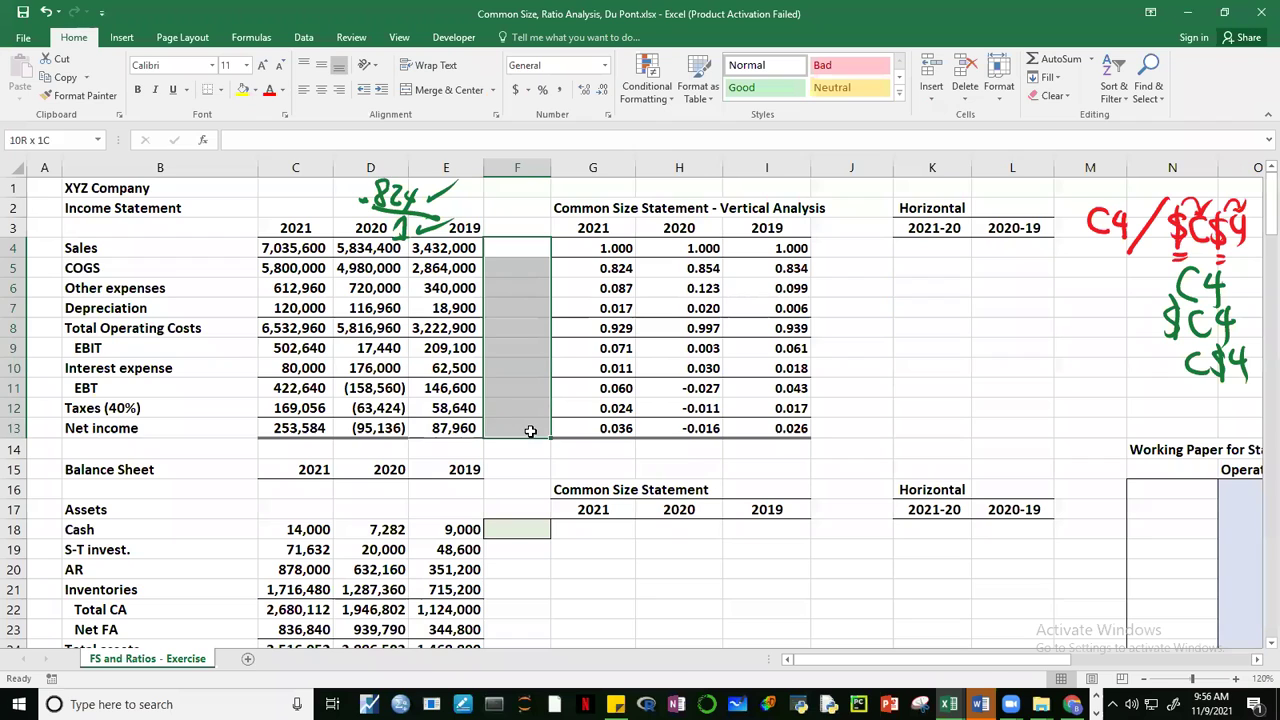
drag(856, 251, 857, 428)
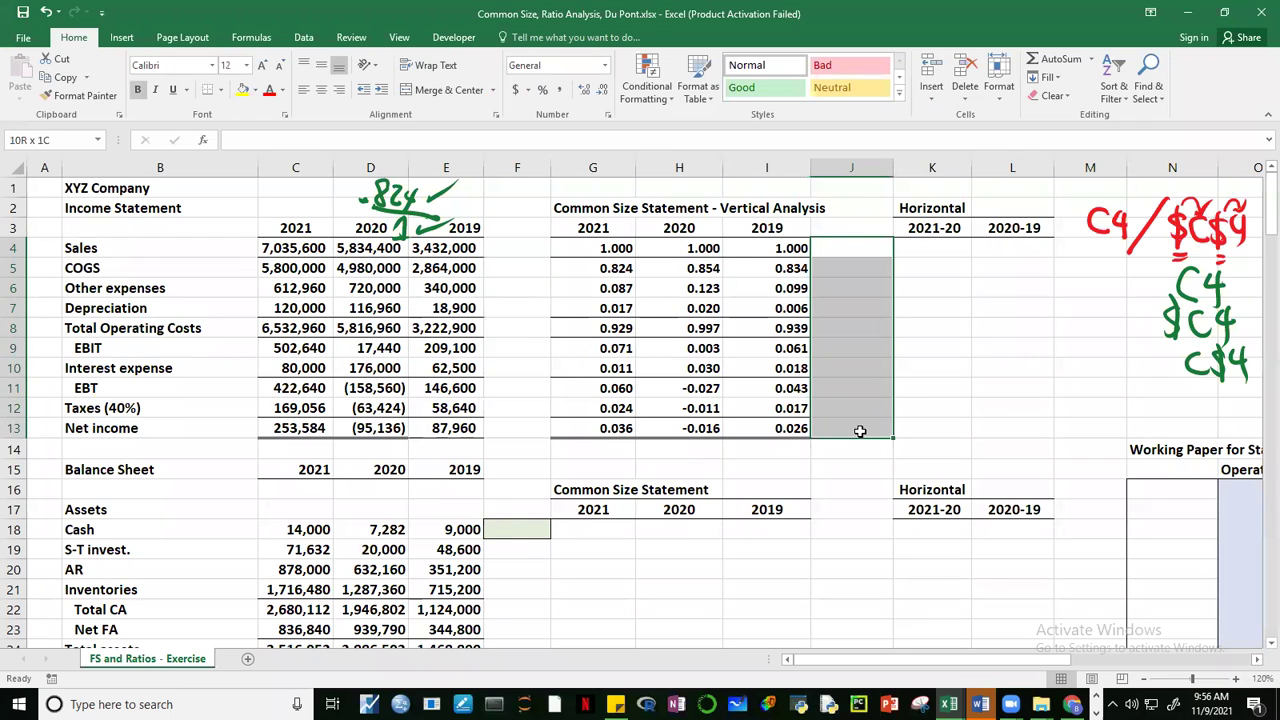
drag(527, 248, 520, 428)
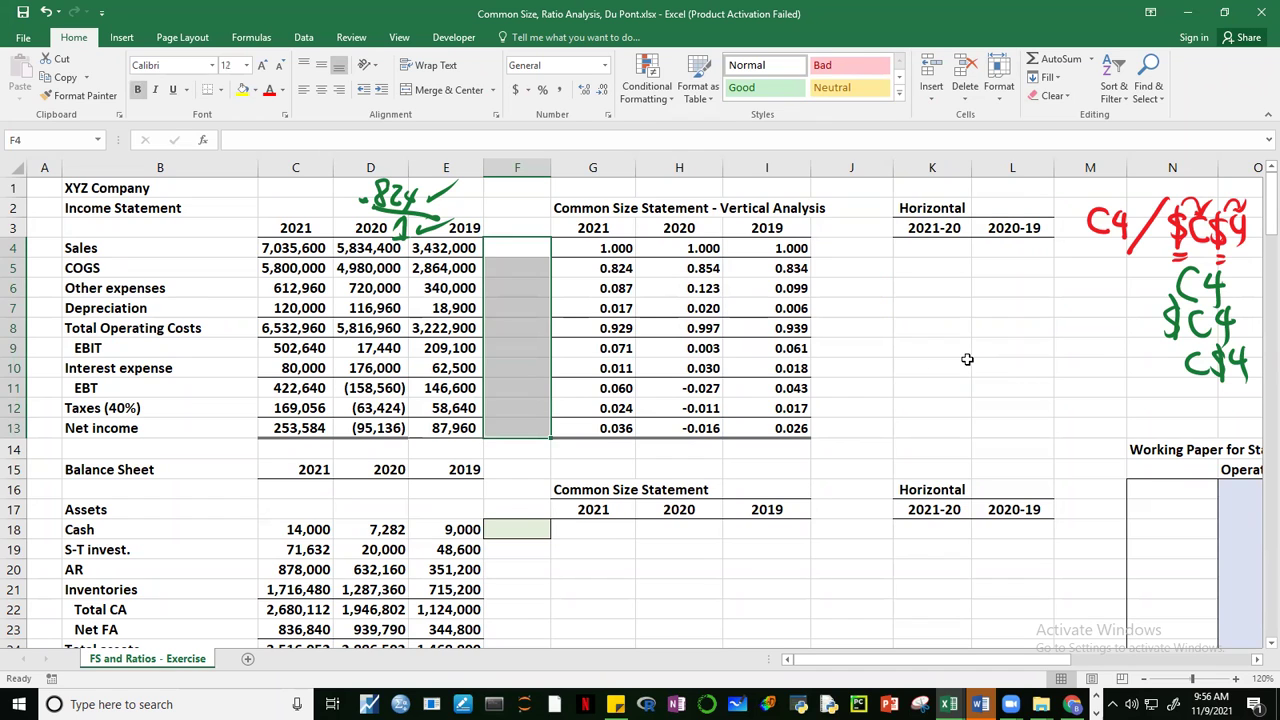
click(912, 360)
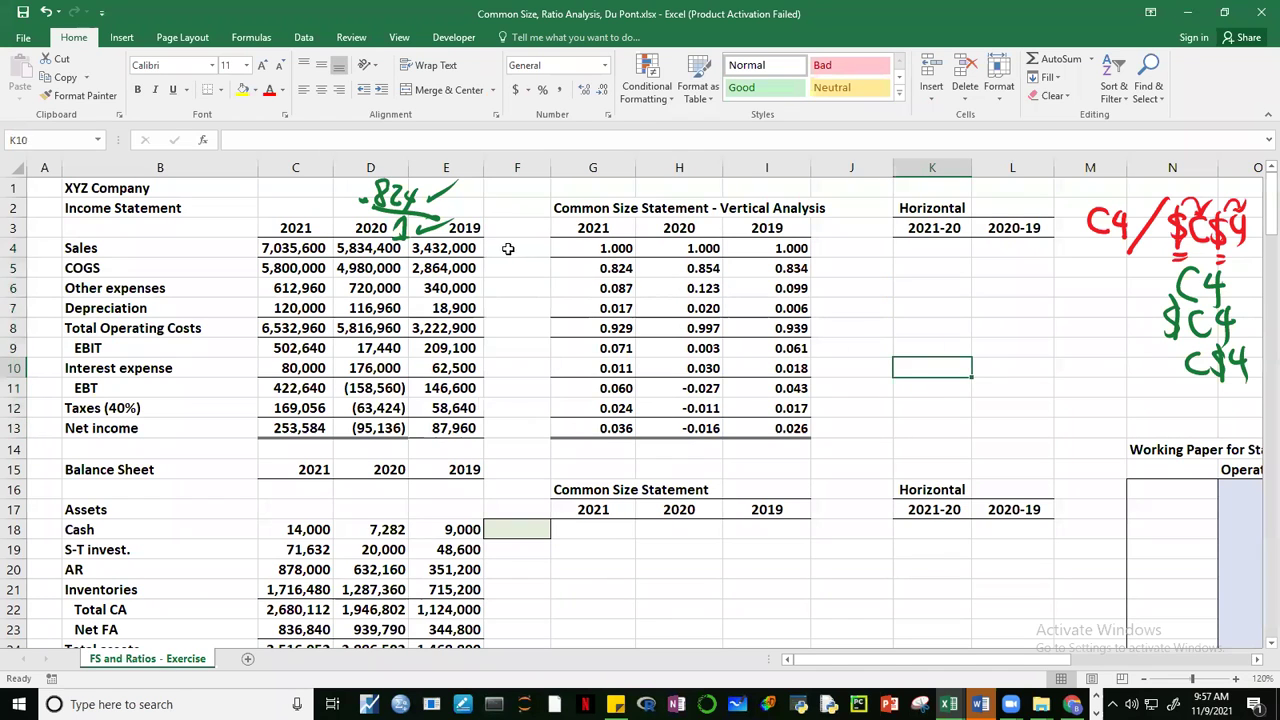
click(510, 248)
drag(522, 337, 527, 418)
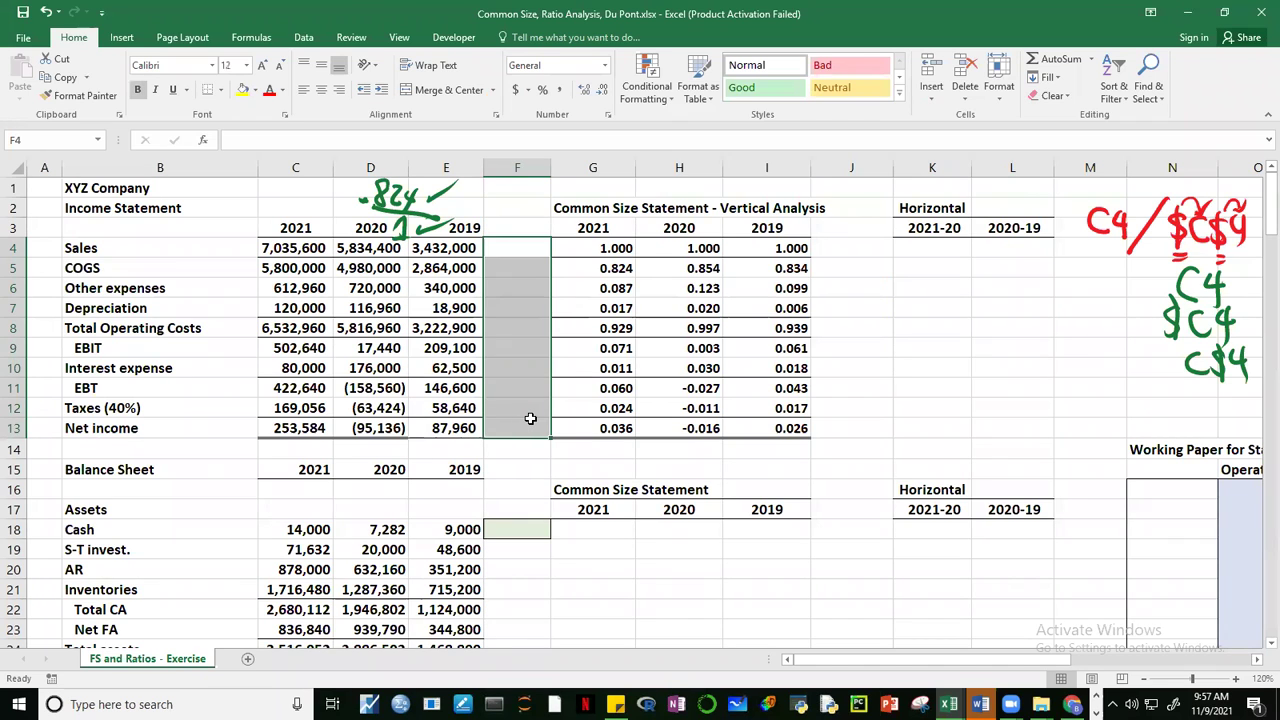
click(758, 383)
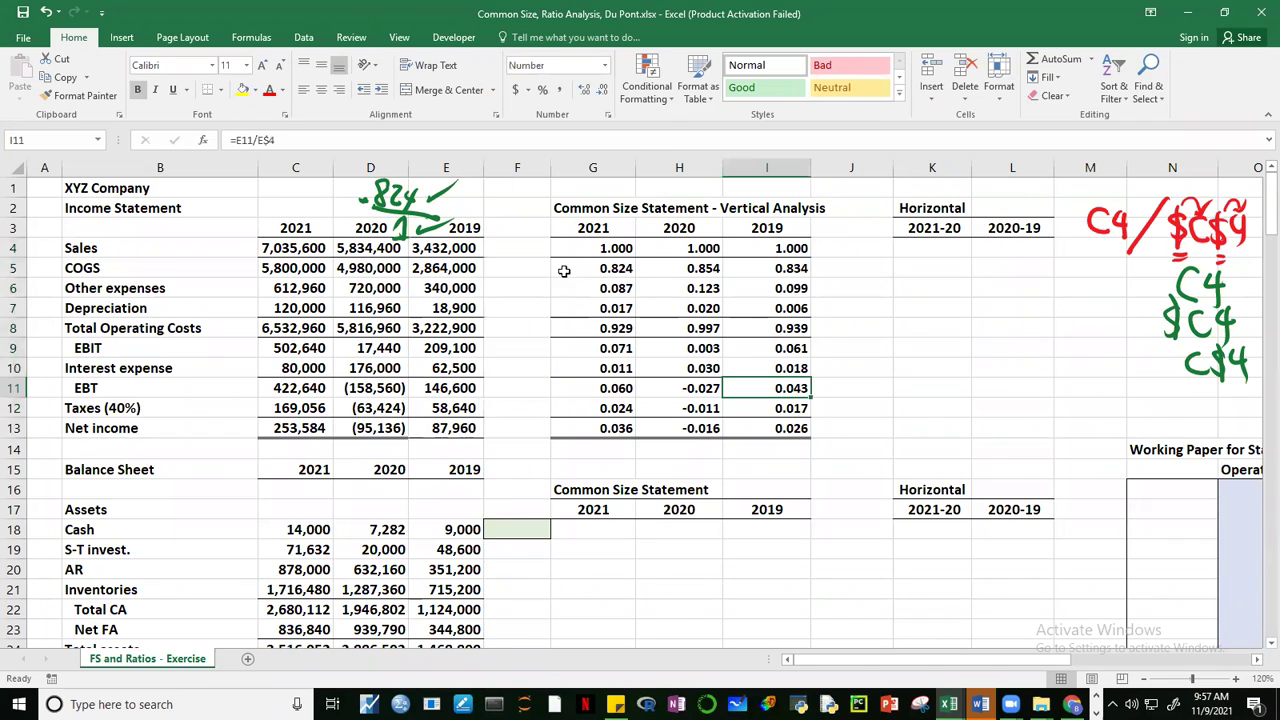
Step: Insert column sparklines in F4:F13 from the income statement data in C4:E13 and widen column F
drag(491, 253, 514, 422)
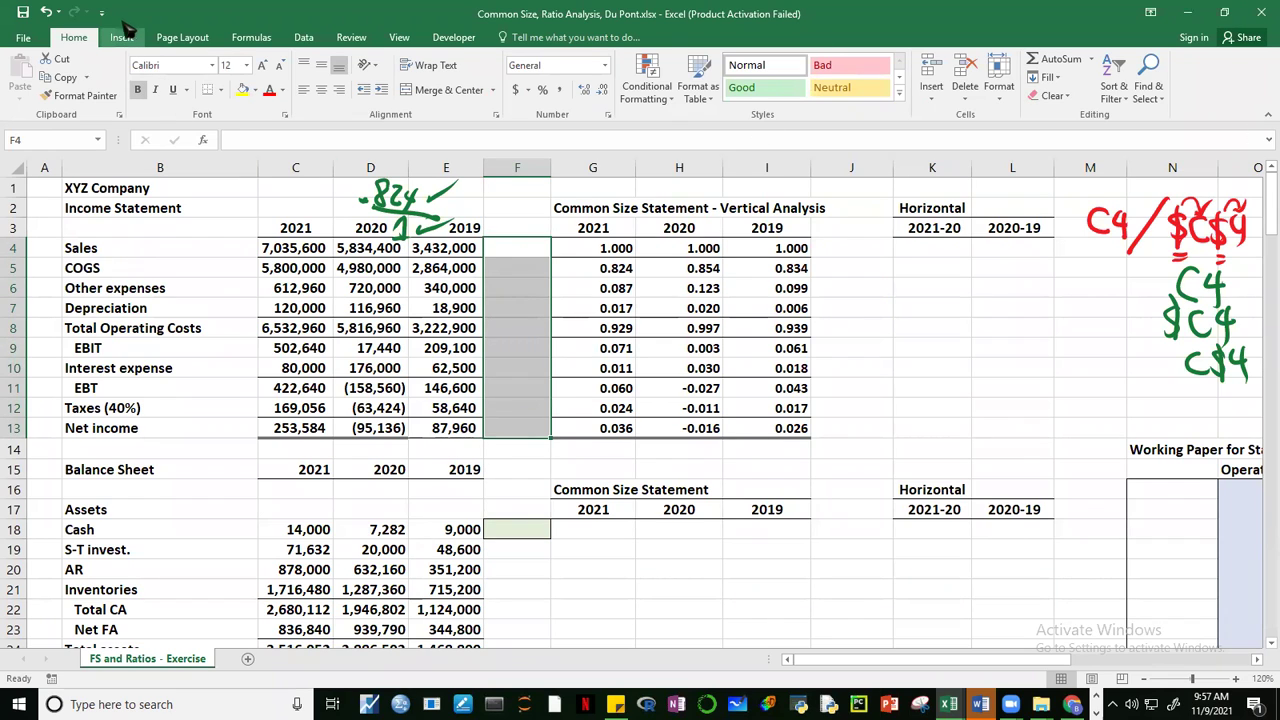
click(124, 42)
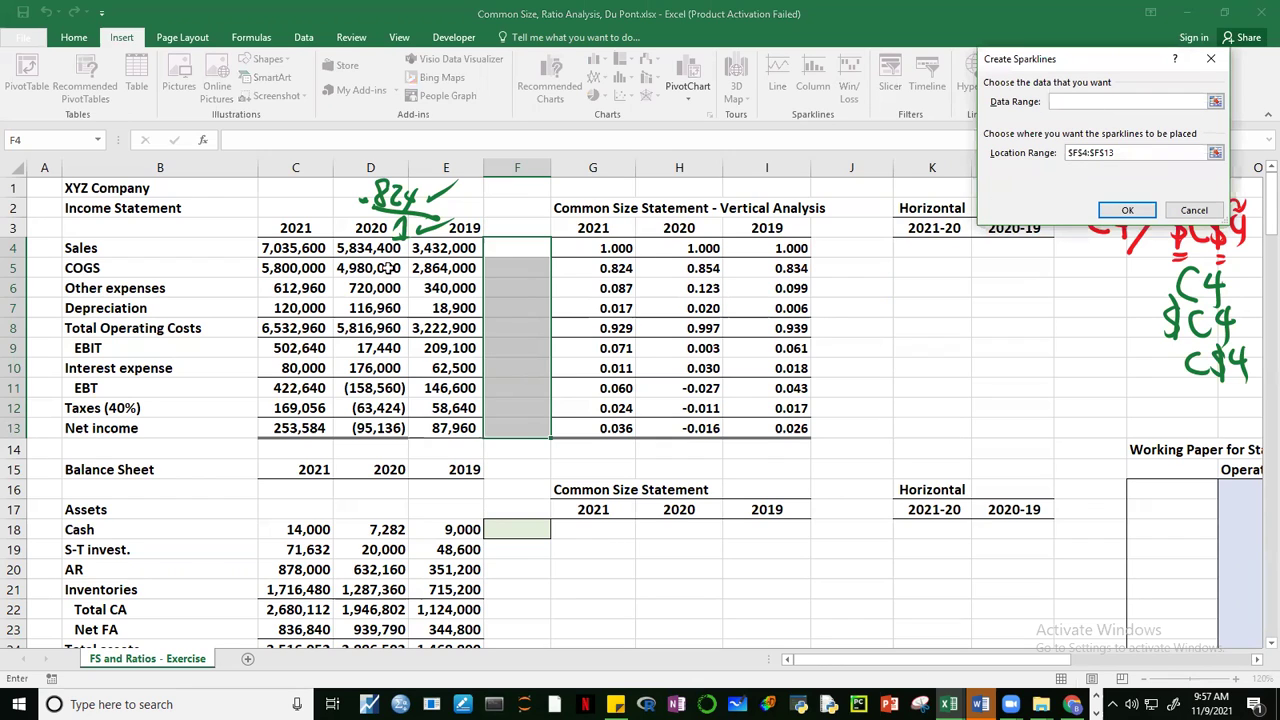
click(324, 252)
drag(324, 252, 440, 424)
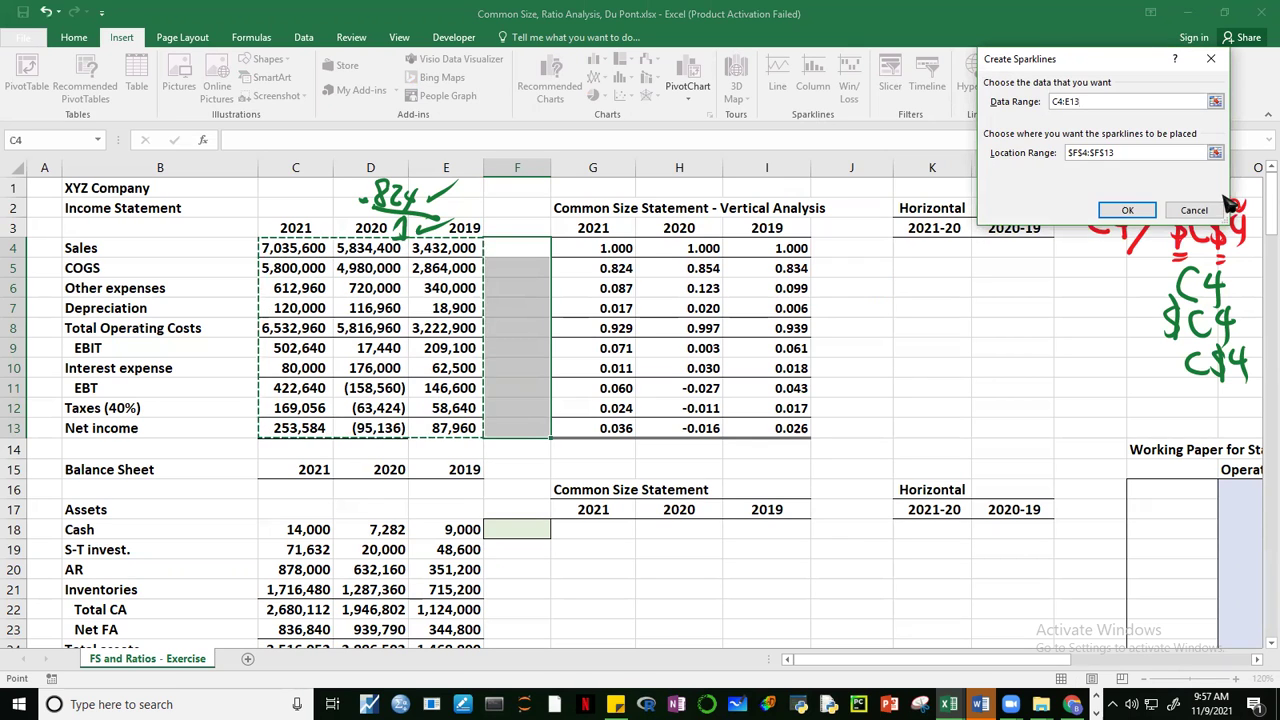
click(1128, 211)
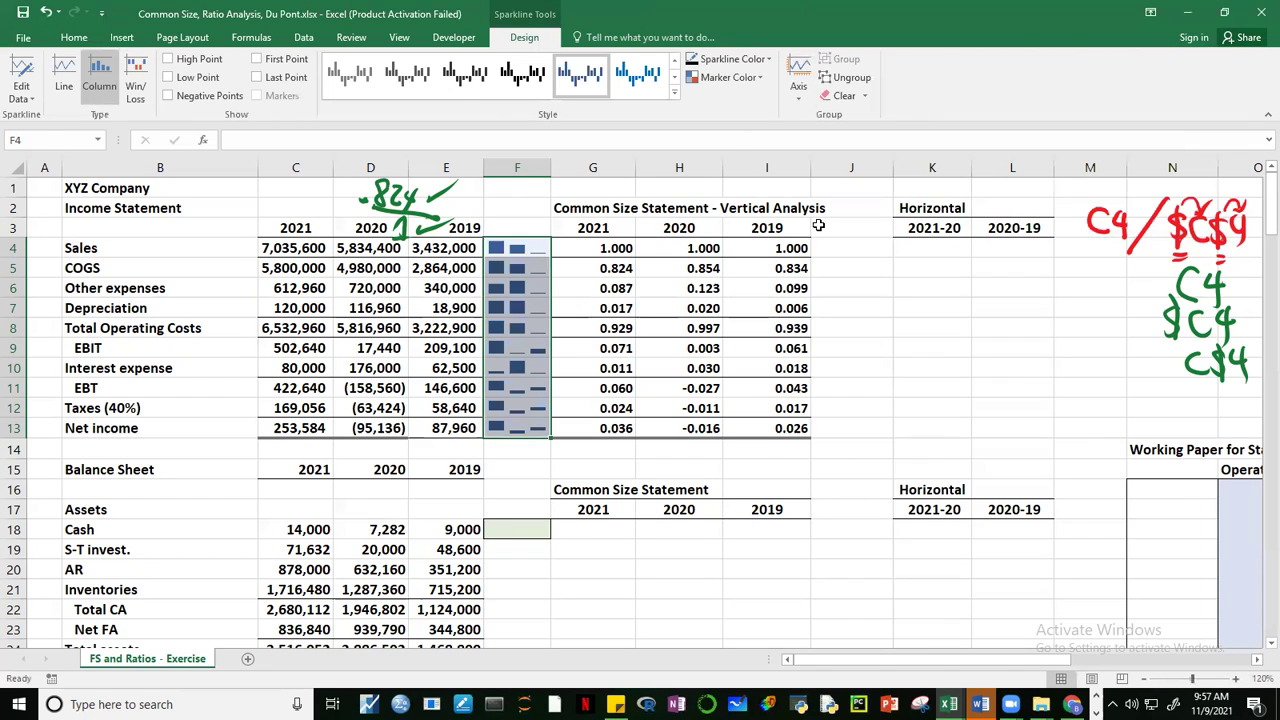
drag(551, 167, 570, 167)
click(595, 307)
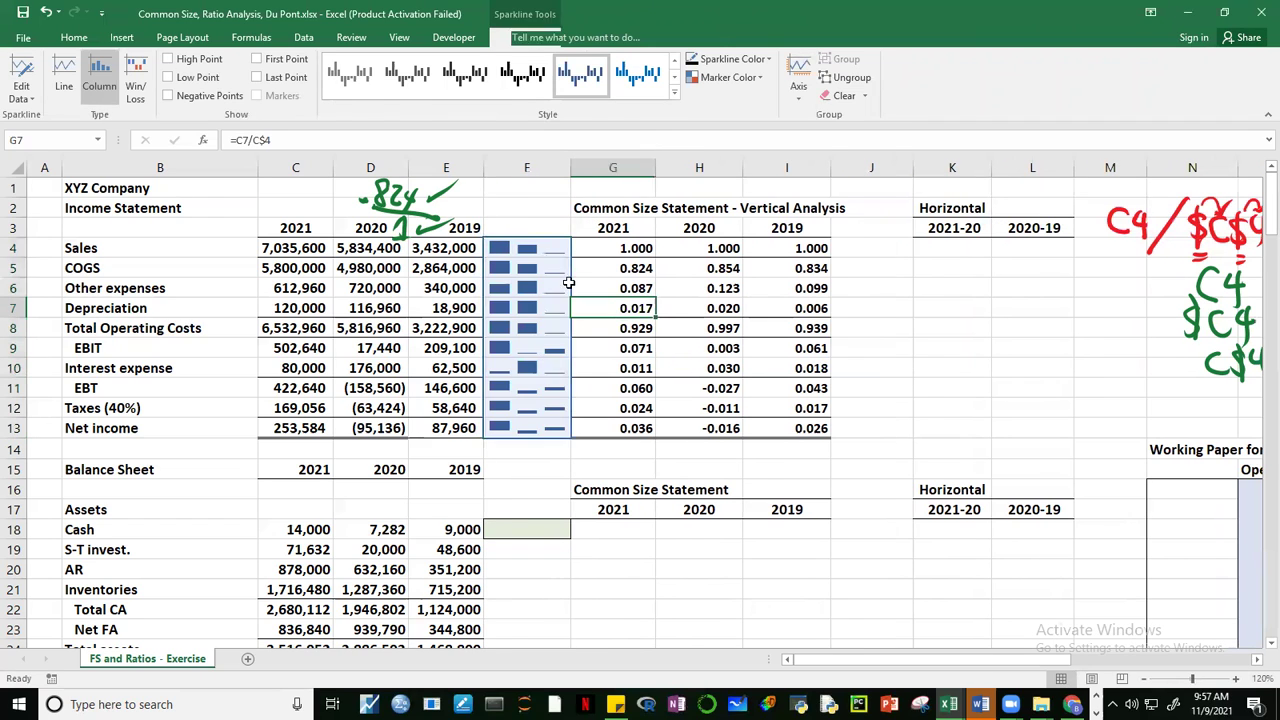
Step: Give the sparkline cells F4:F13 a light green fill and apply all borders
drag(556, 248, 556, 428)
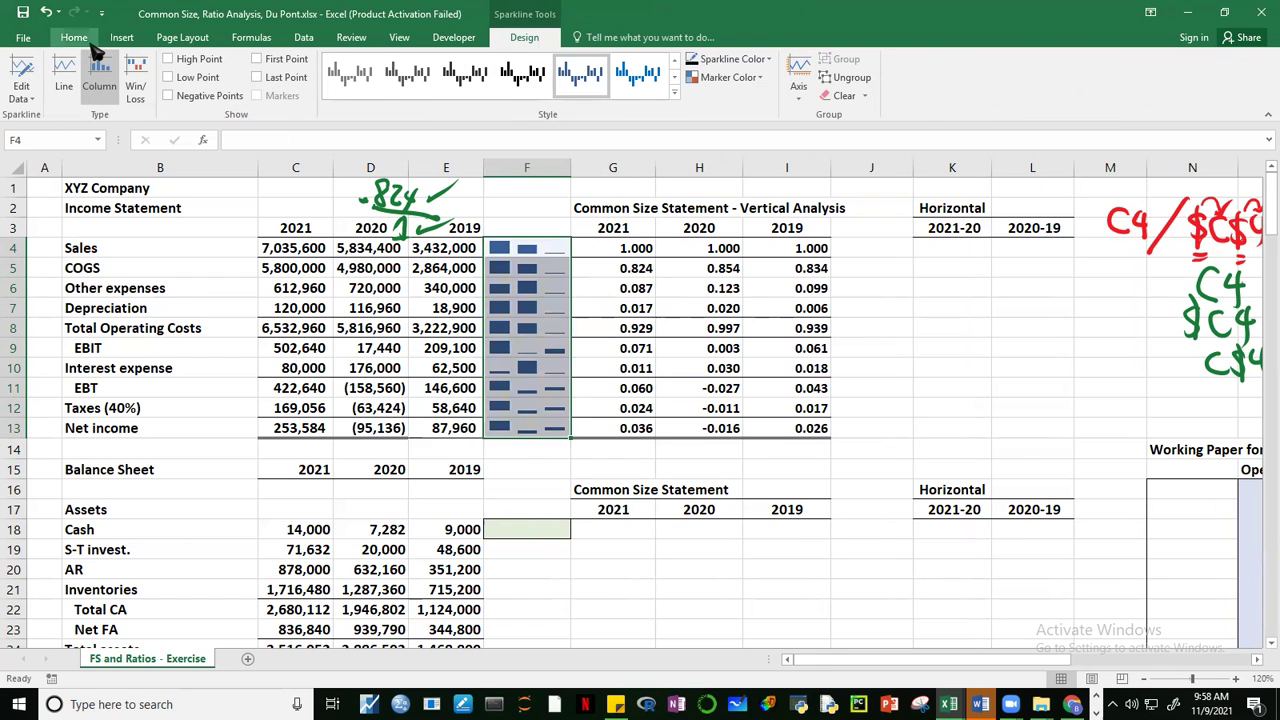
click(88, 42)
click(256, 90)
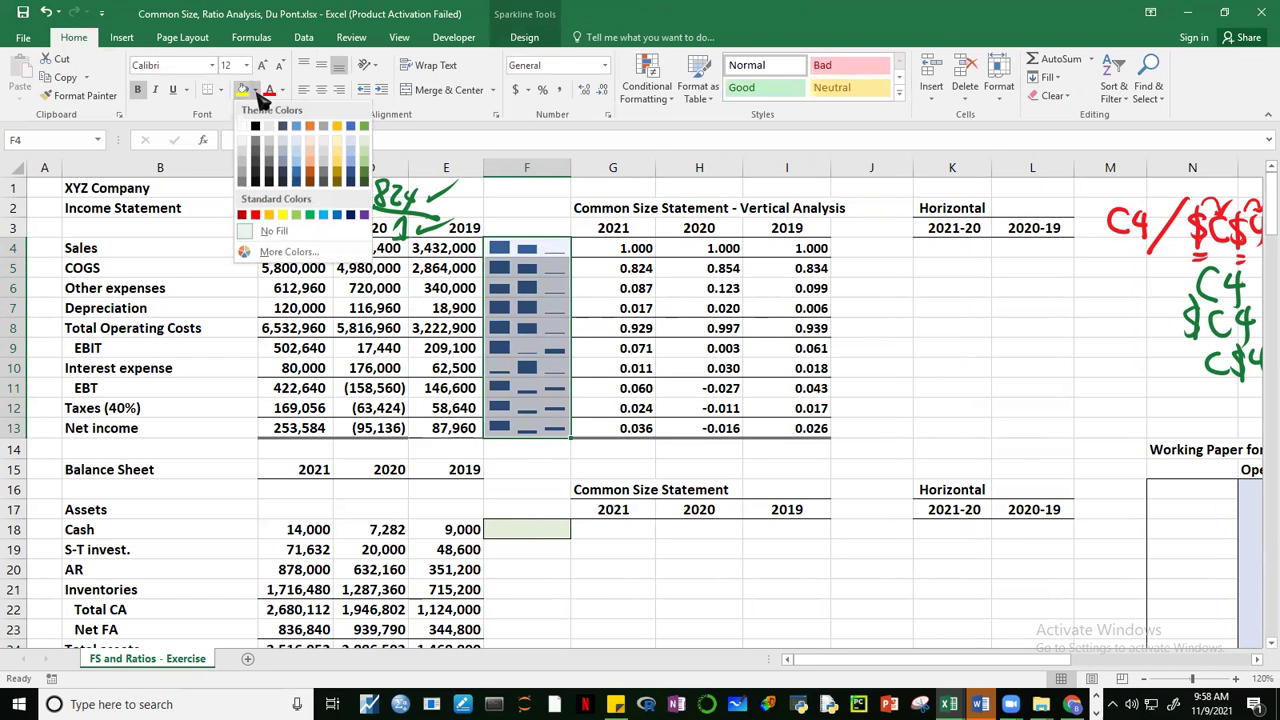
click(364, 137)
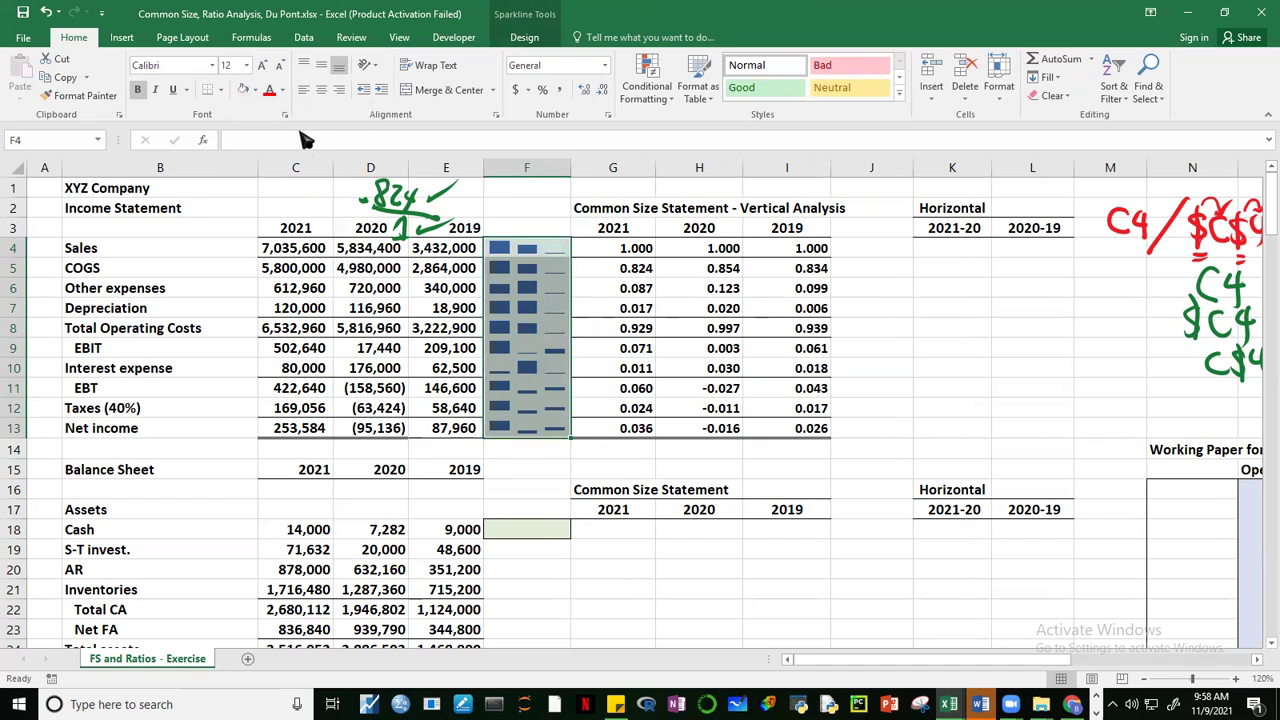
click(221, 89)
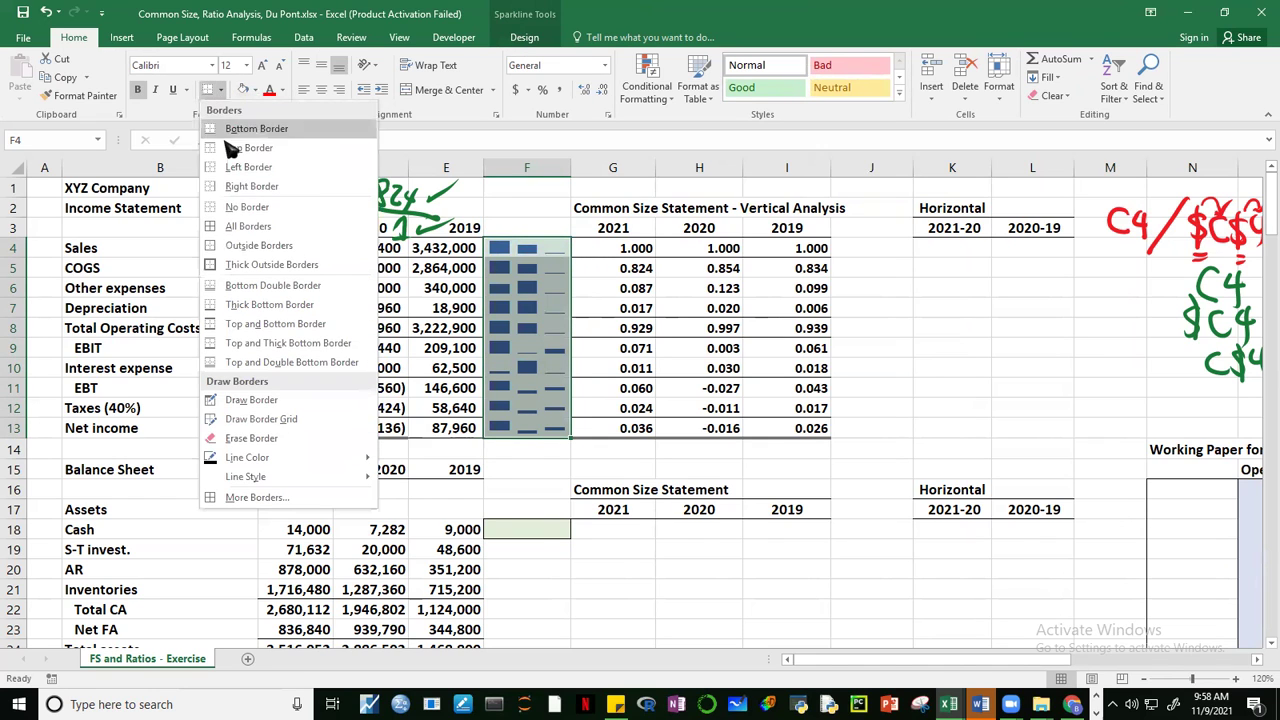
click(248, 226)
click(962, 350)
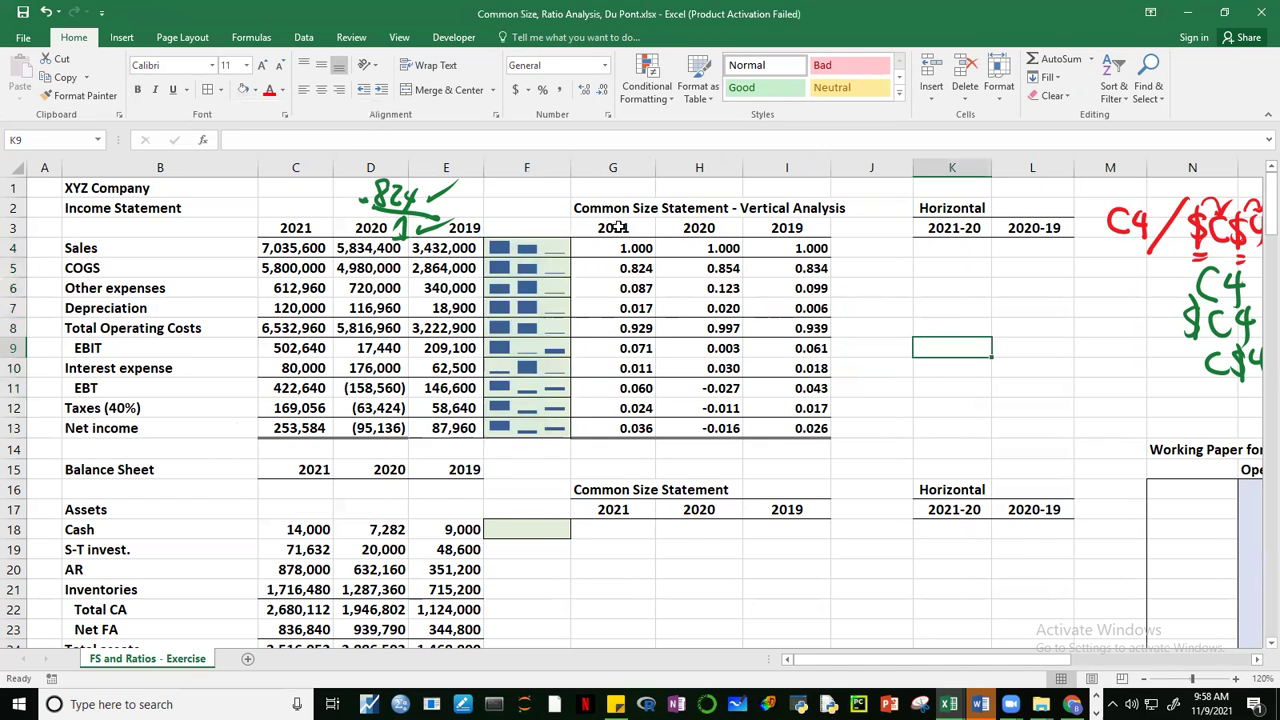
Step: Highlight the high points in the F4:F13 sparklines, trying negative-point highlighting and turning it back off
drag(543, 244, 533, 433)
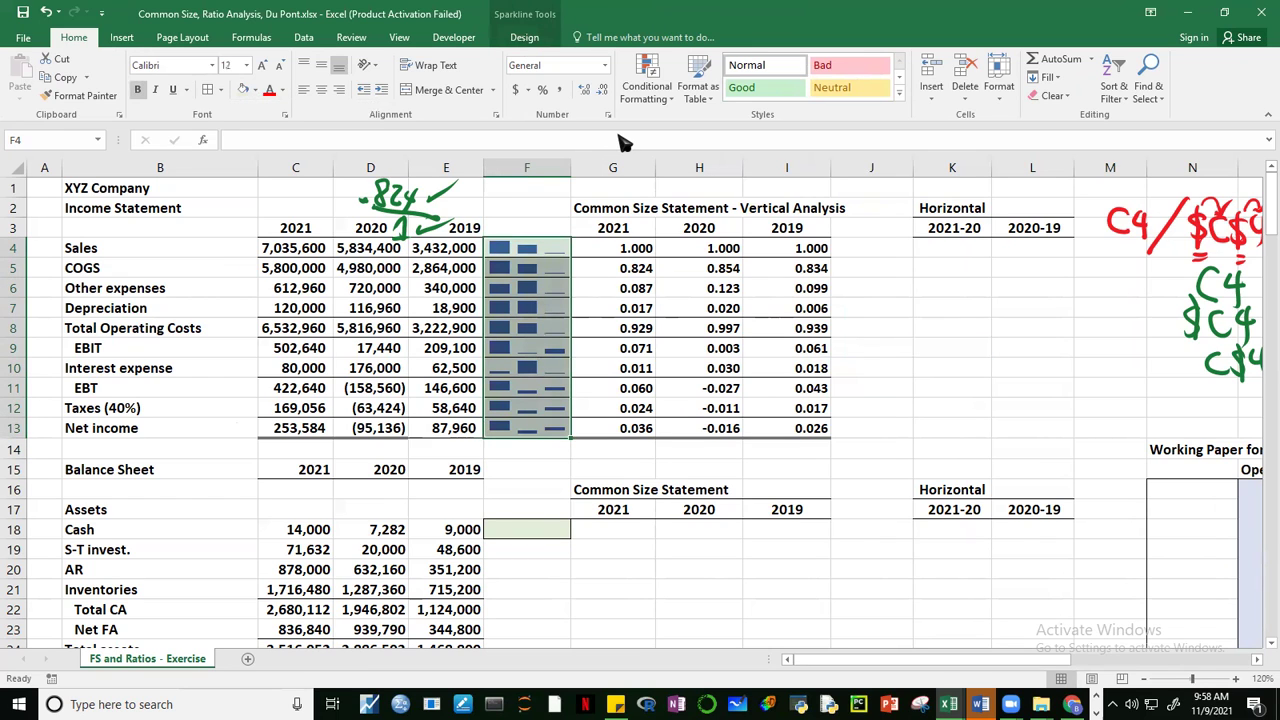
click(525, 40)
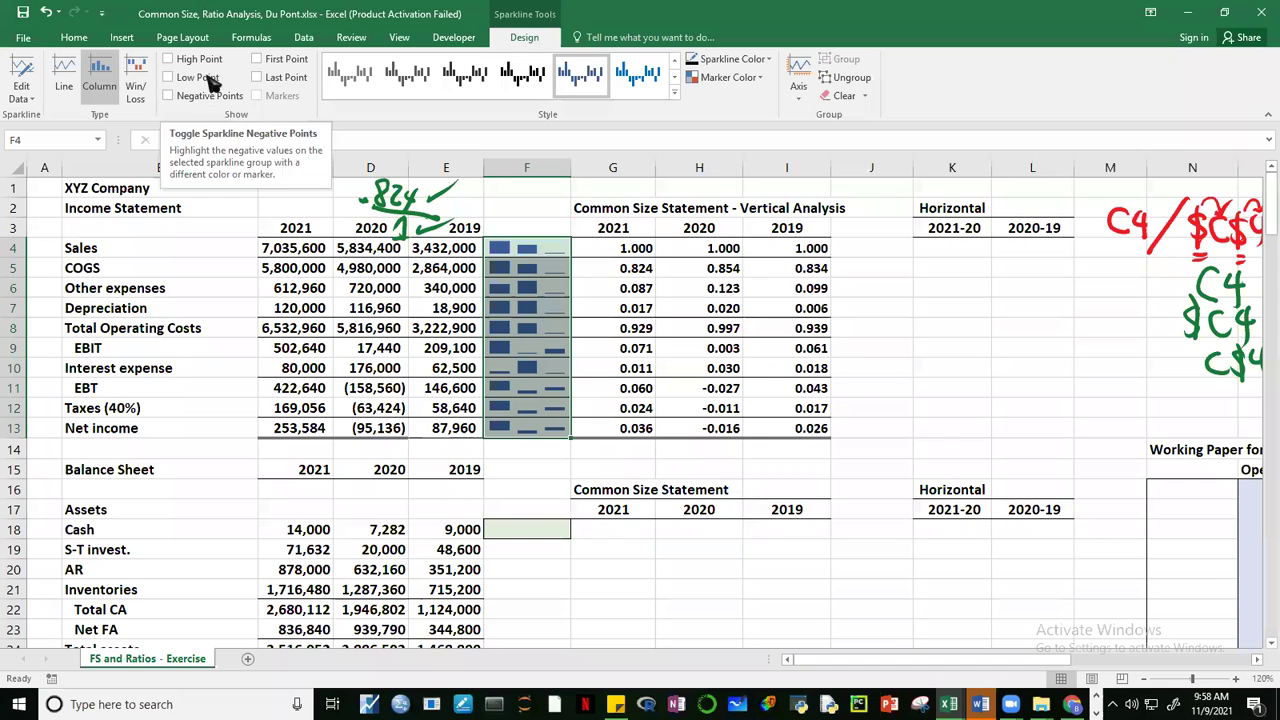
click(168, 59)
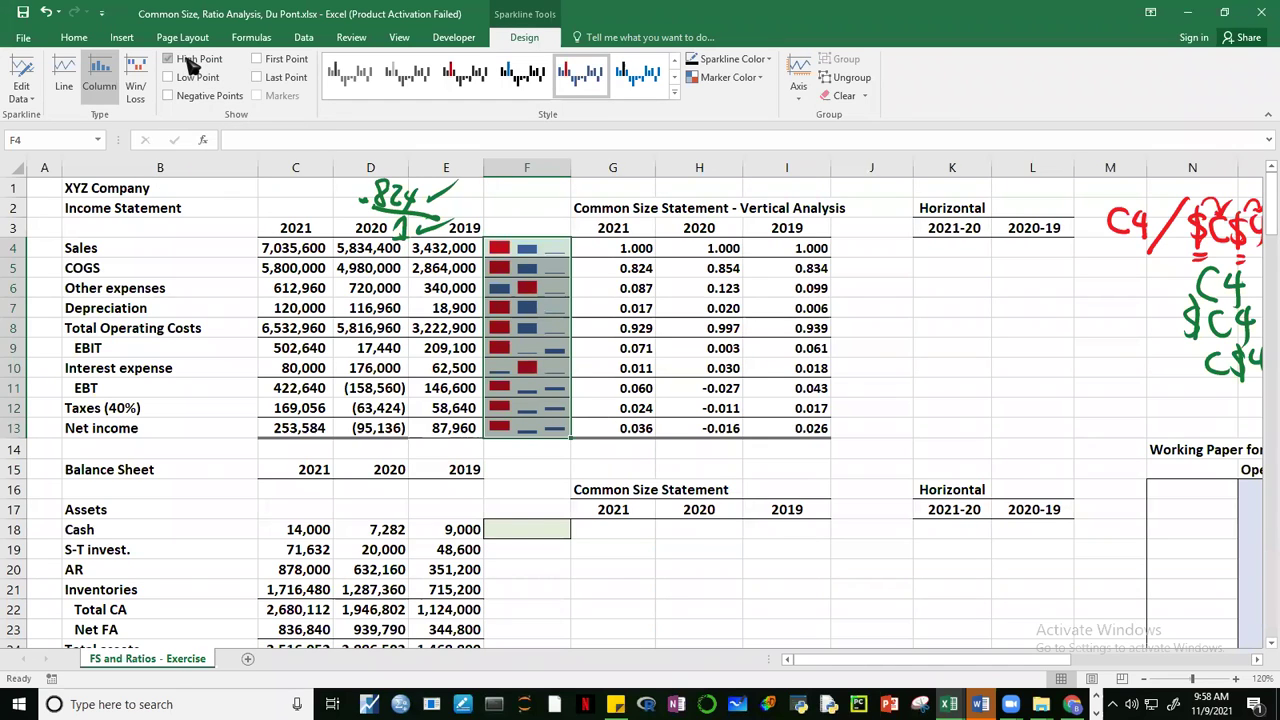
click(176, 97)
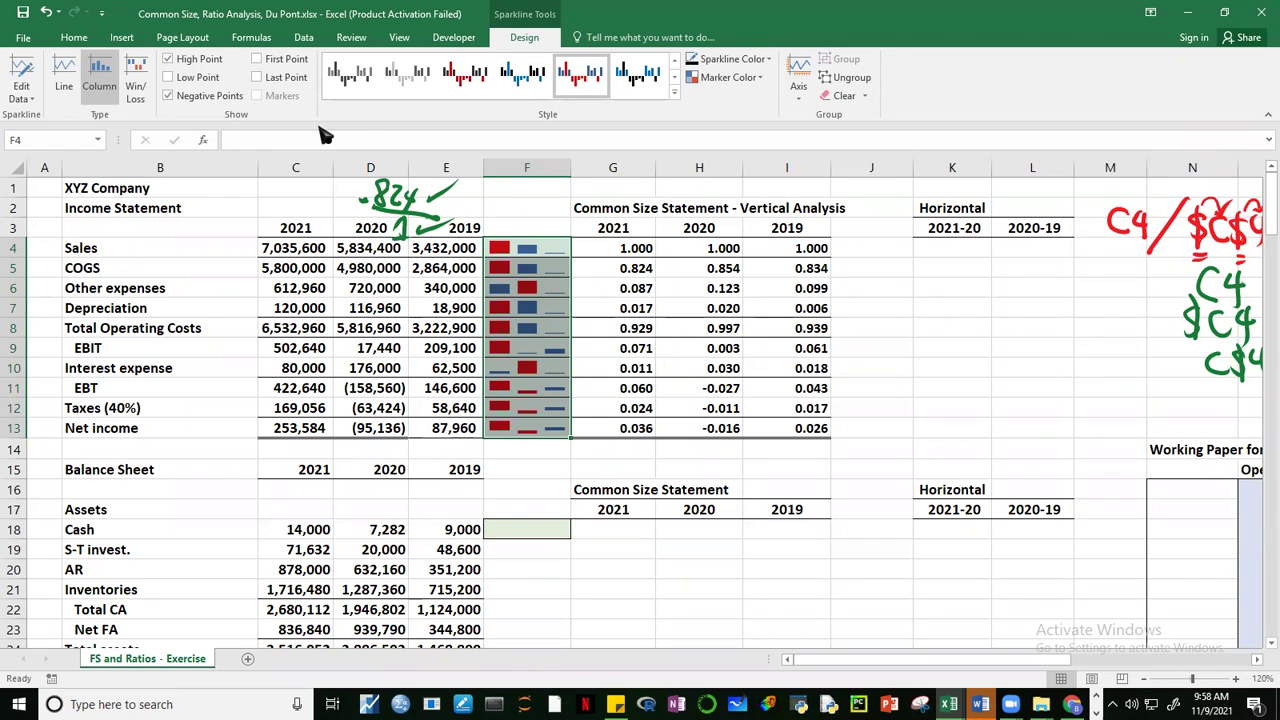
click(170, 97)
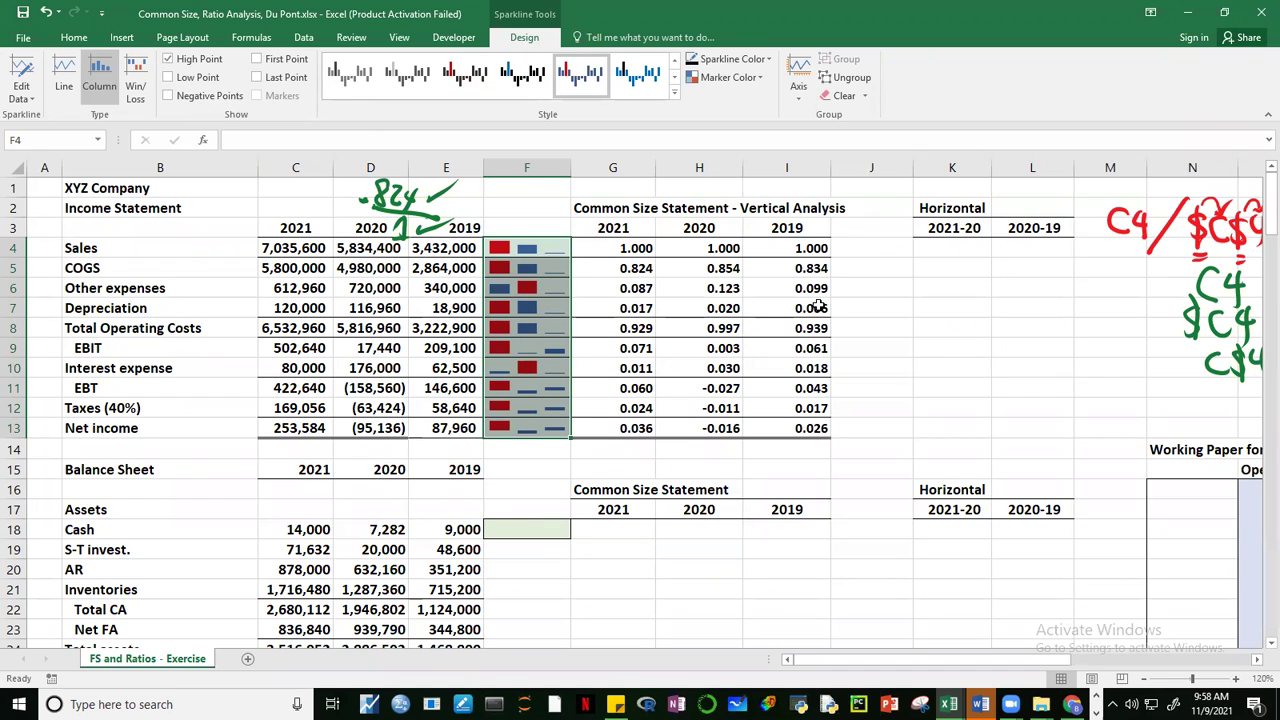
Step: Turn off high-point highlighting in the F4:F13 sparklines and highlight their negative points instead
click(957, 330)
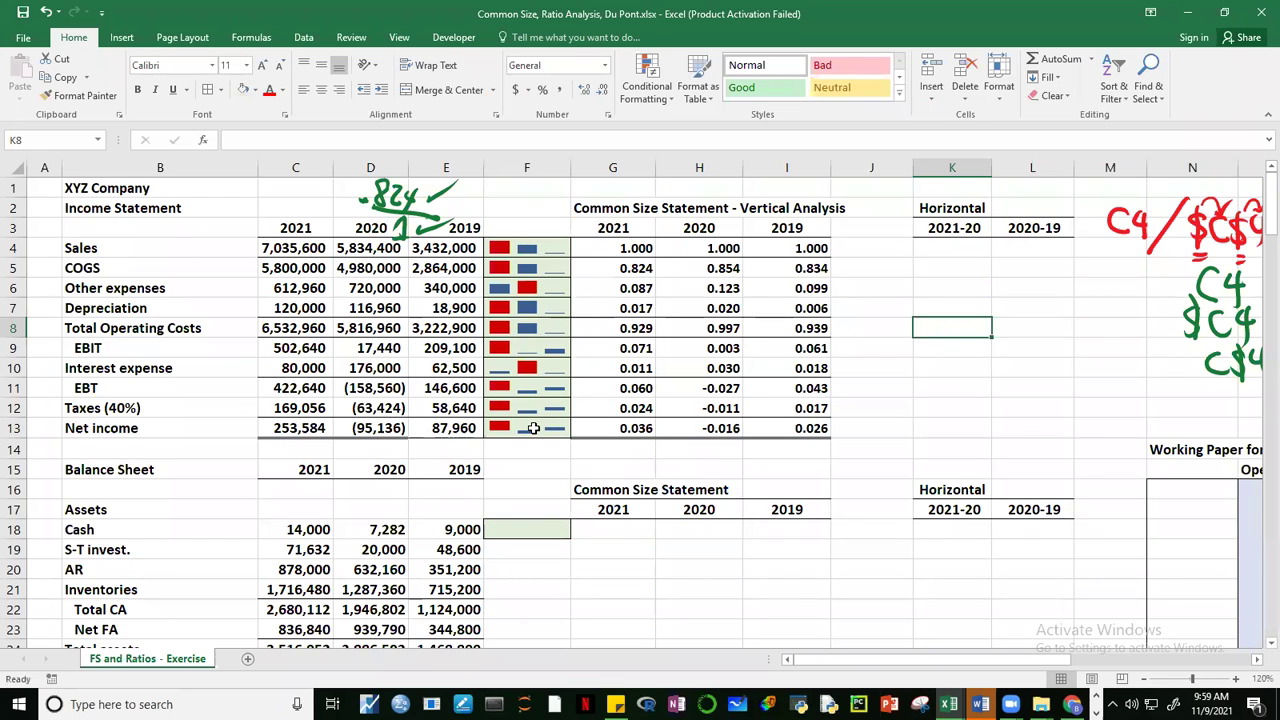
drag(556, 250, 556, 430)
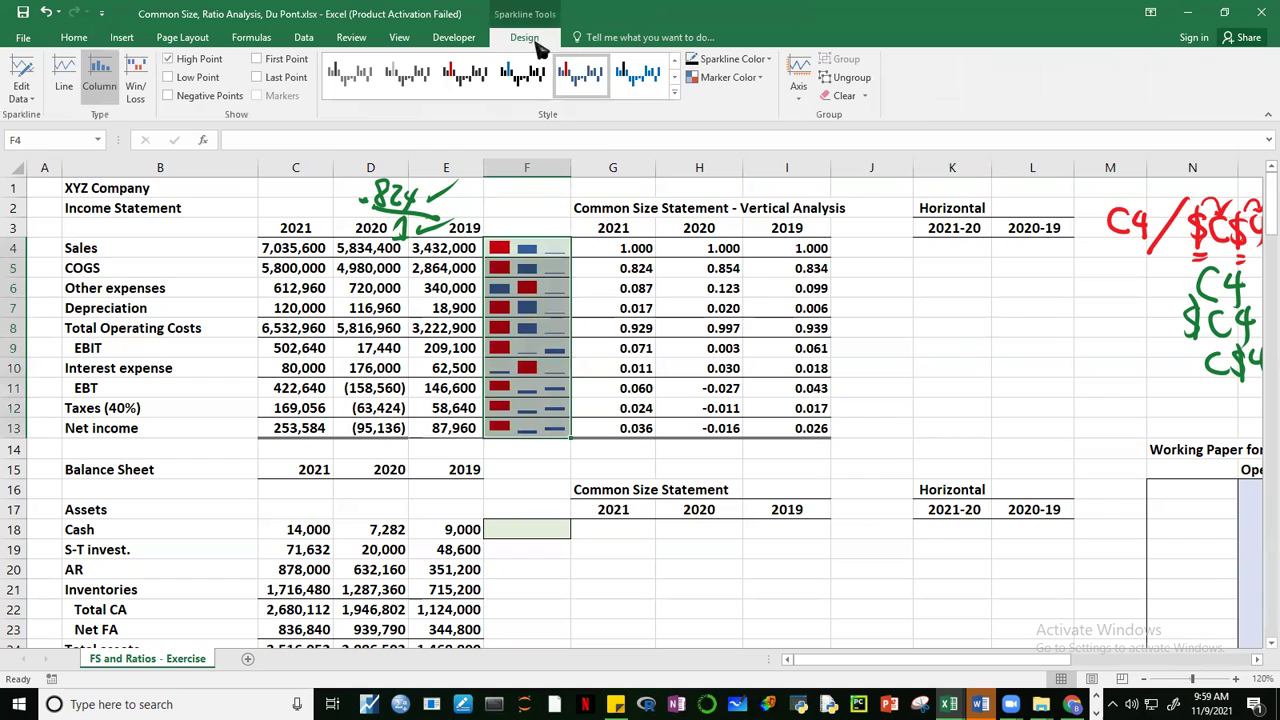
click(178, 58)
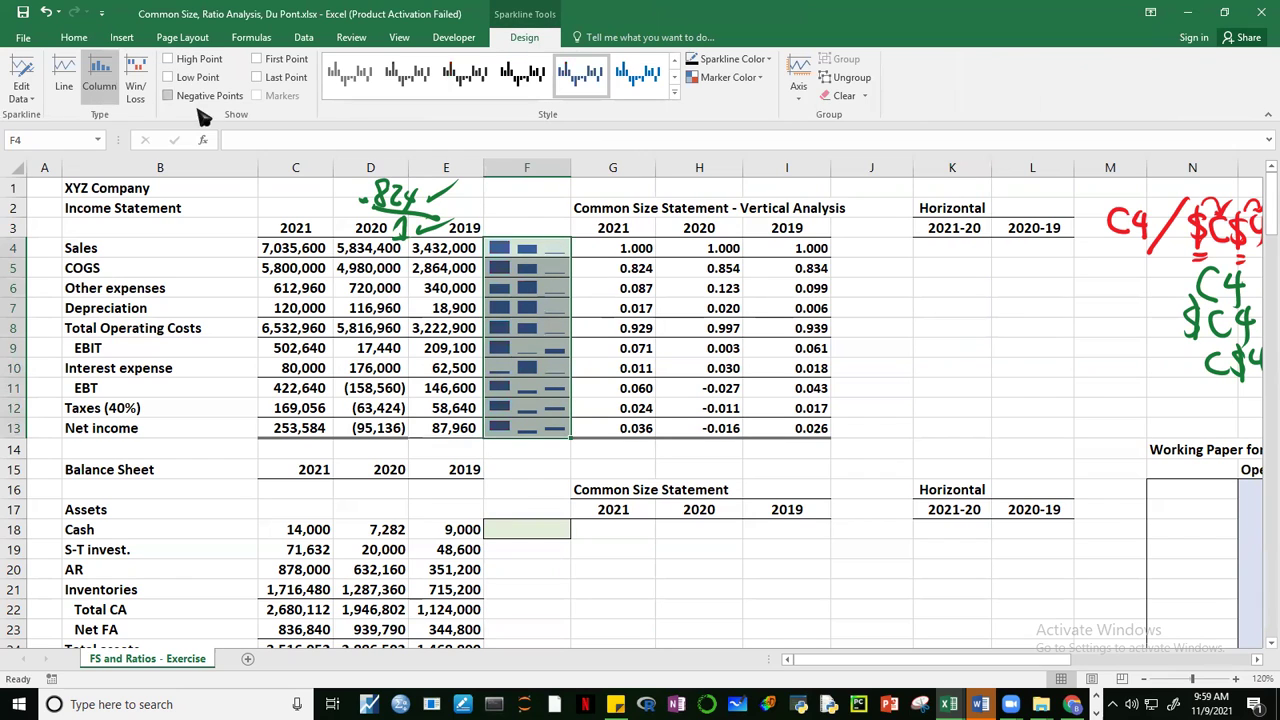
click(168, 95)
click(995, 388)
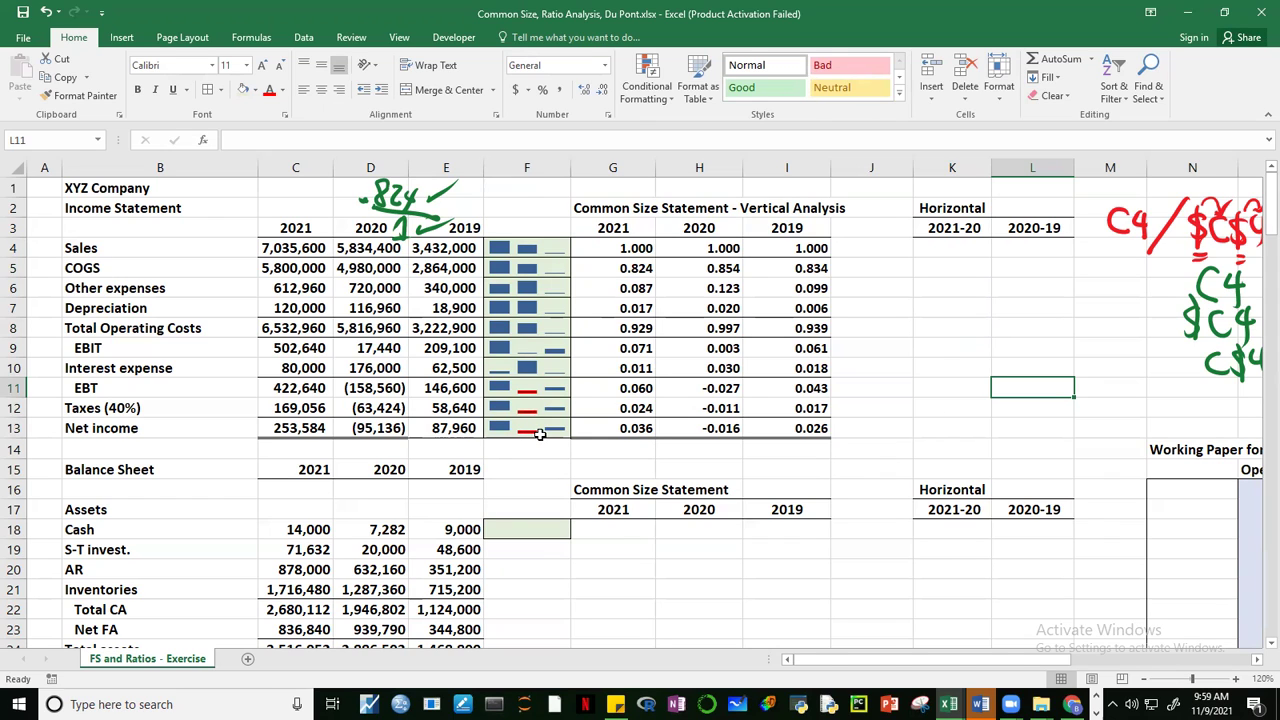
click(987, 349)
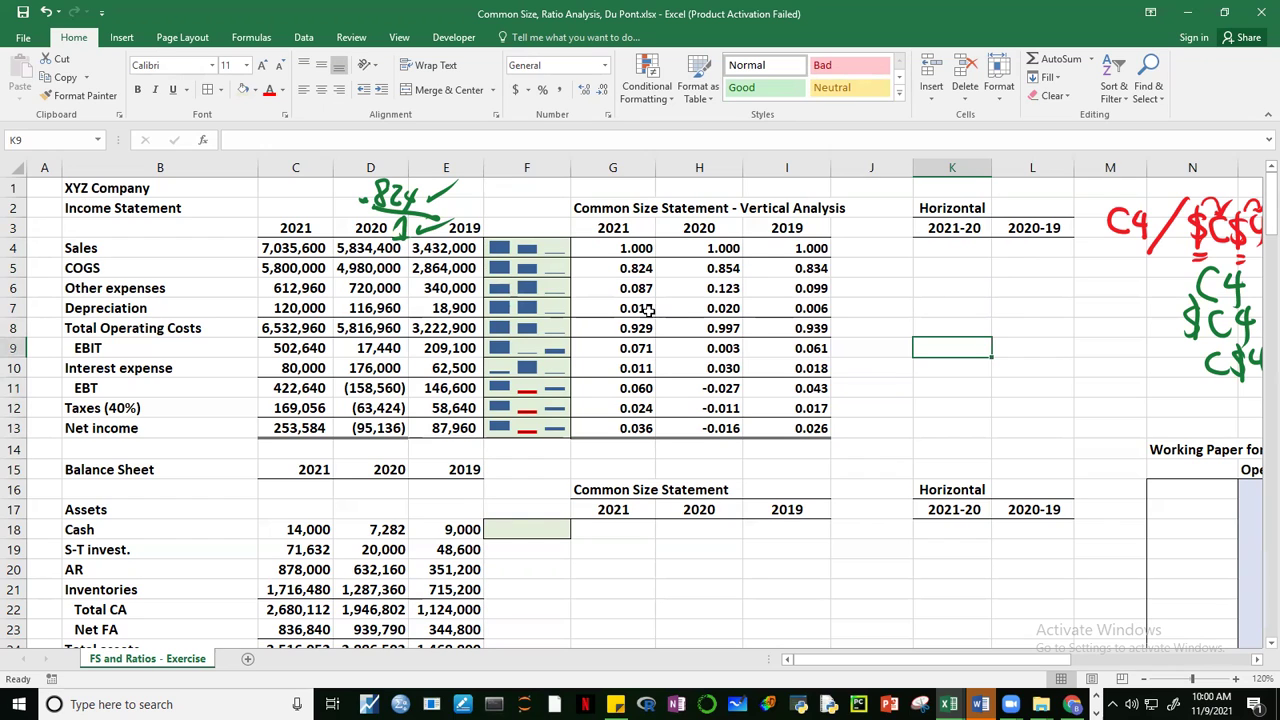
click(1030, 308)
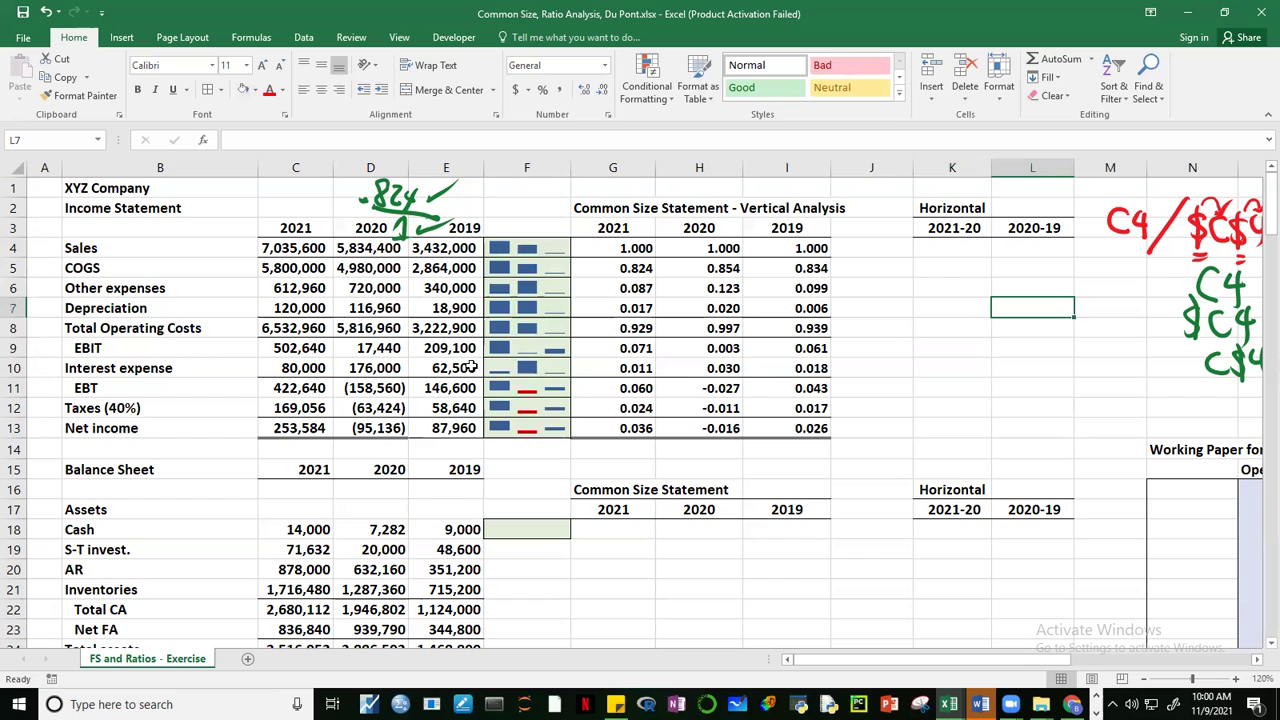
Step: Examine the 2020 interest expense in D10 and H10 alongside the 2019 and 2020 notes payable and long-term debt in D28:E31
click(720, 368)
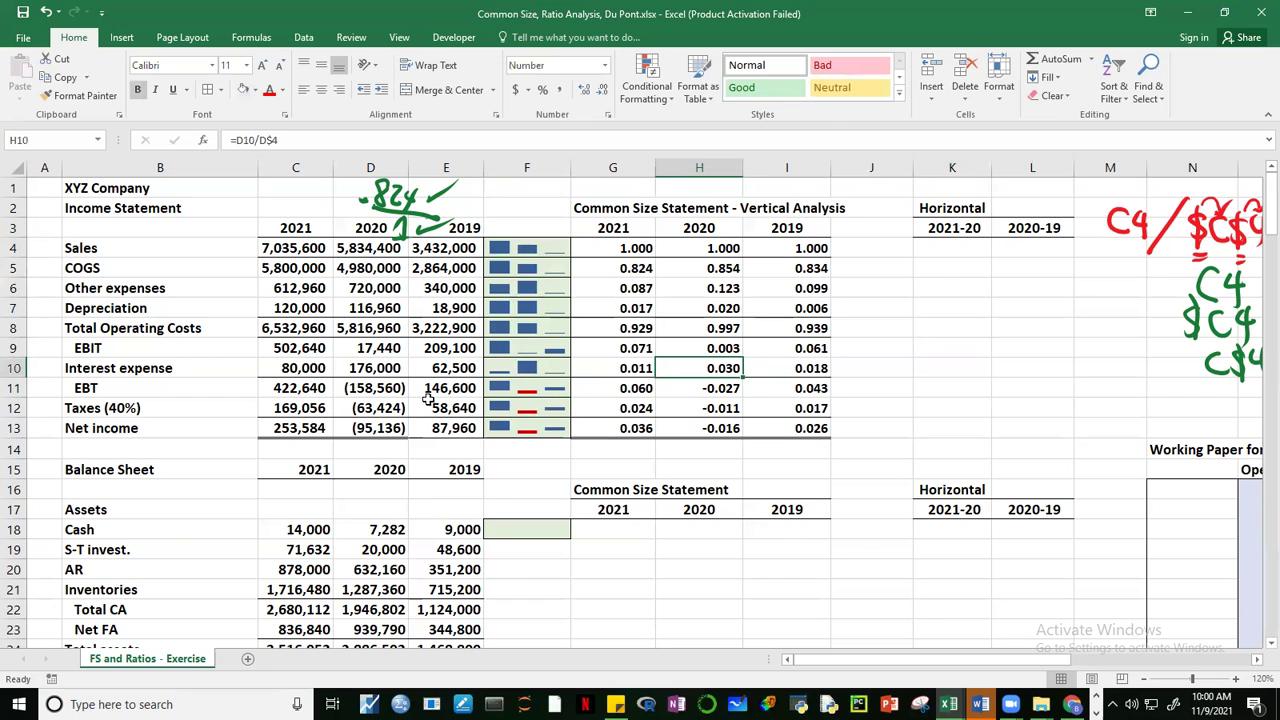
click(372, 370)
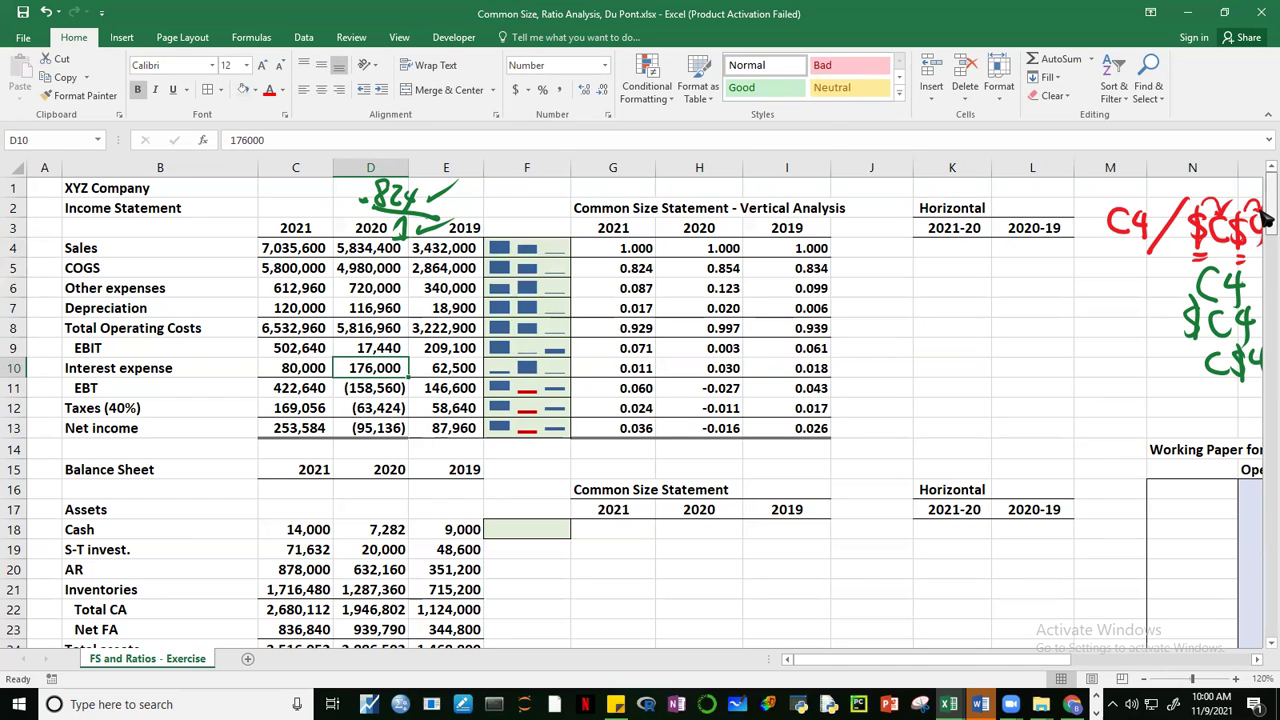
scroll(1265, 225, down, 2)
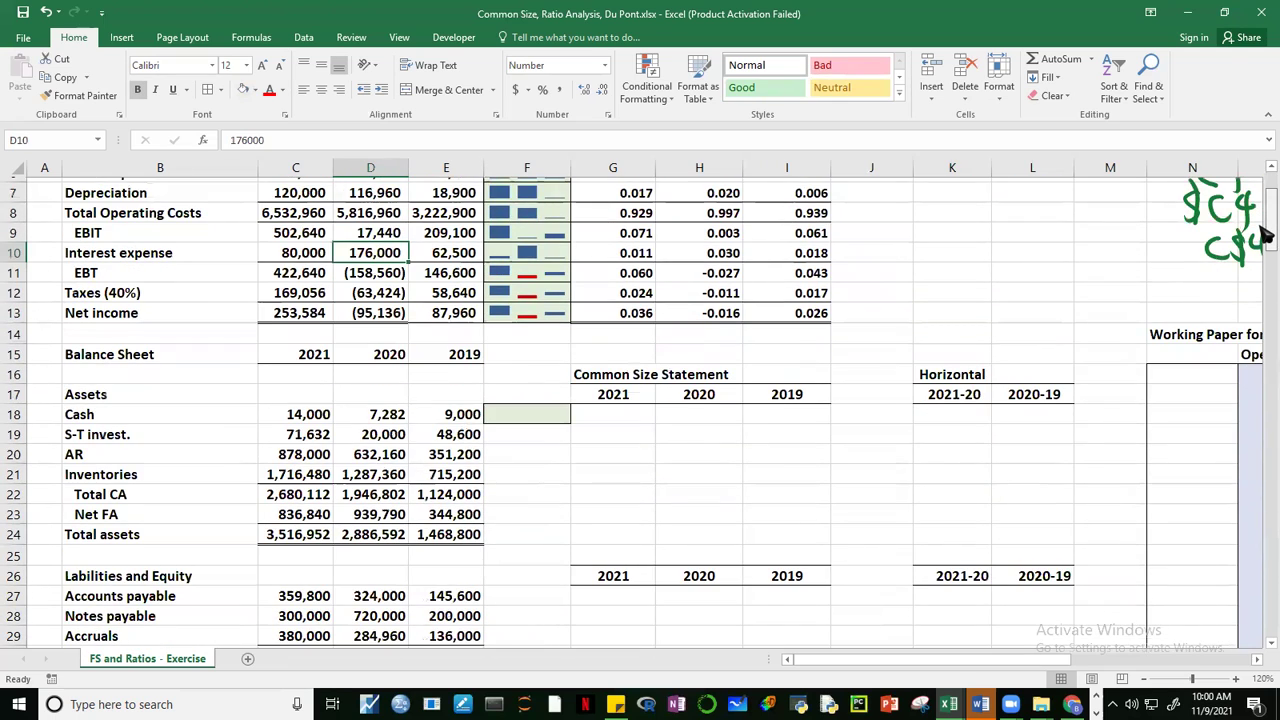
scroll(1265, 240, down, 2)
scroll(1240, 258, down, 1)
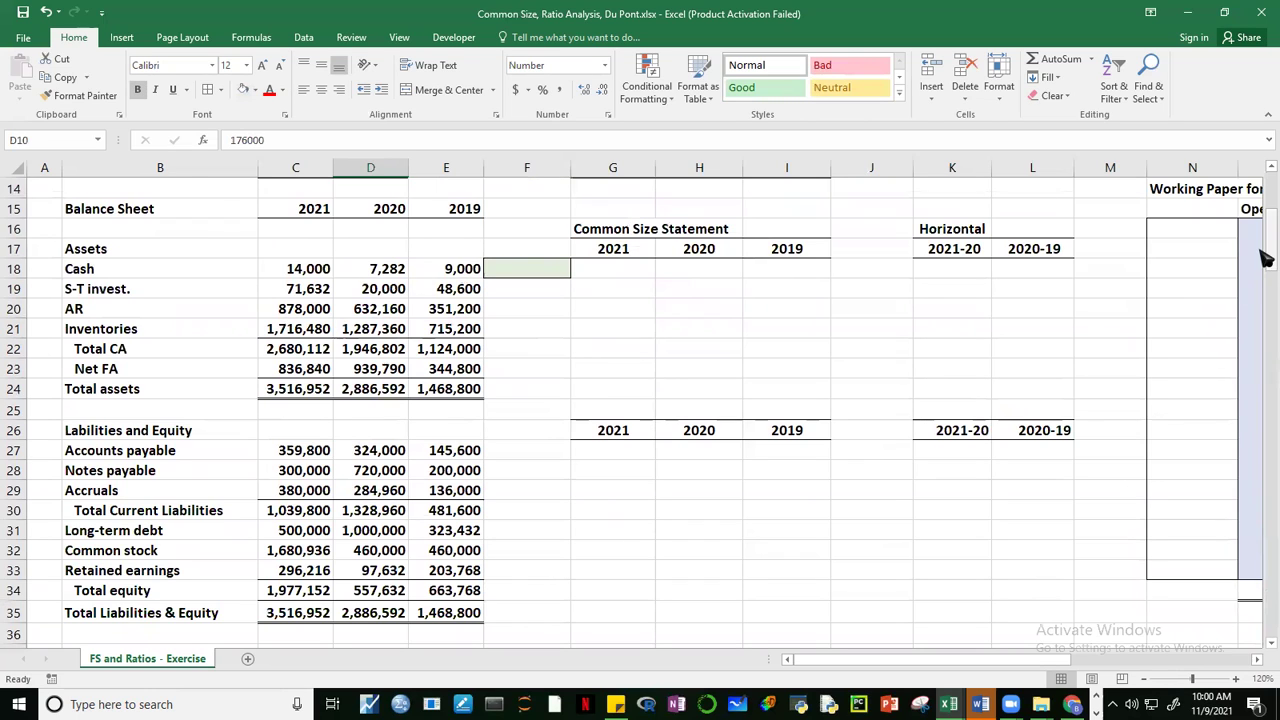
scroll(1265, 240, down, 3)
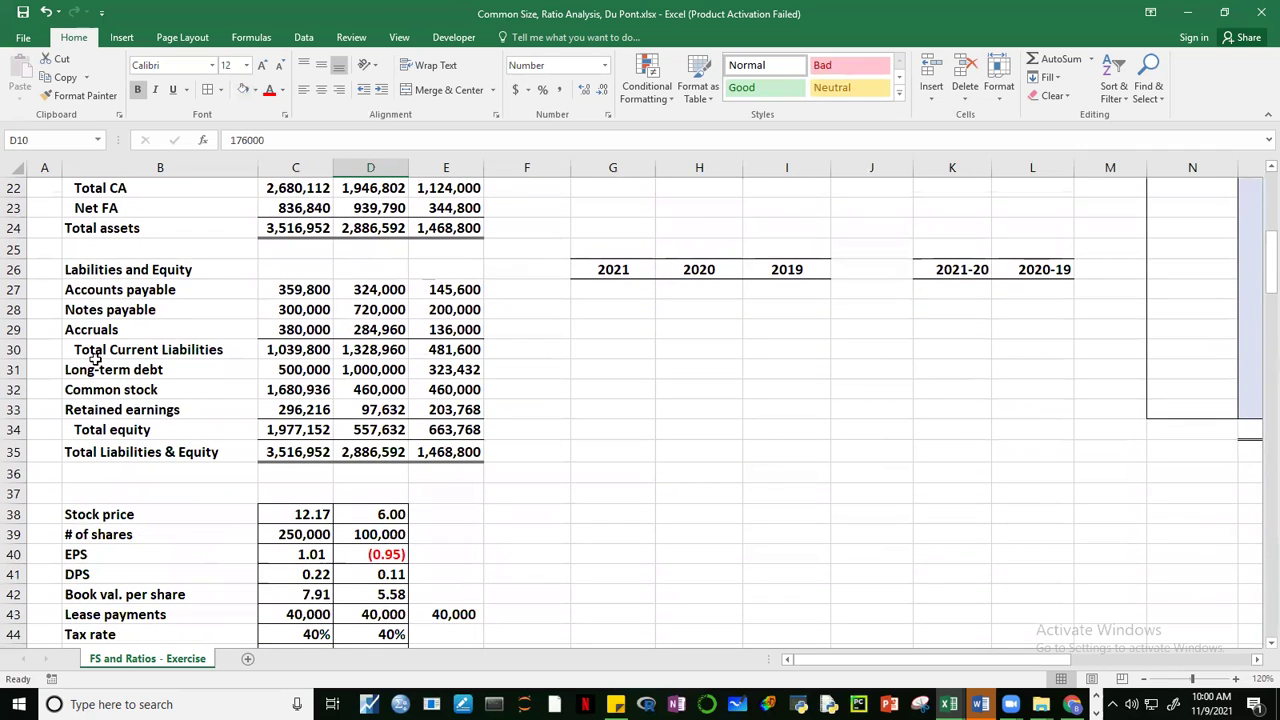
click(385, 313)
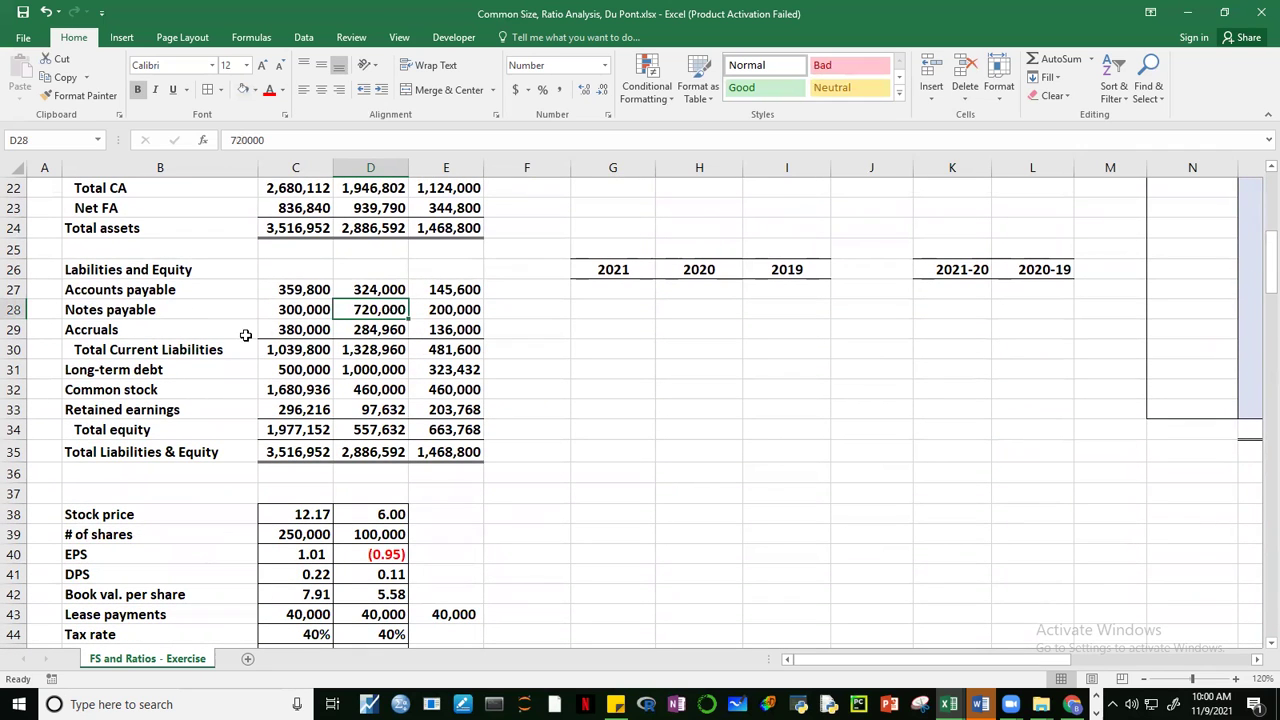
click(446, 313)
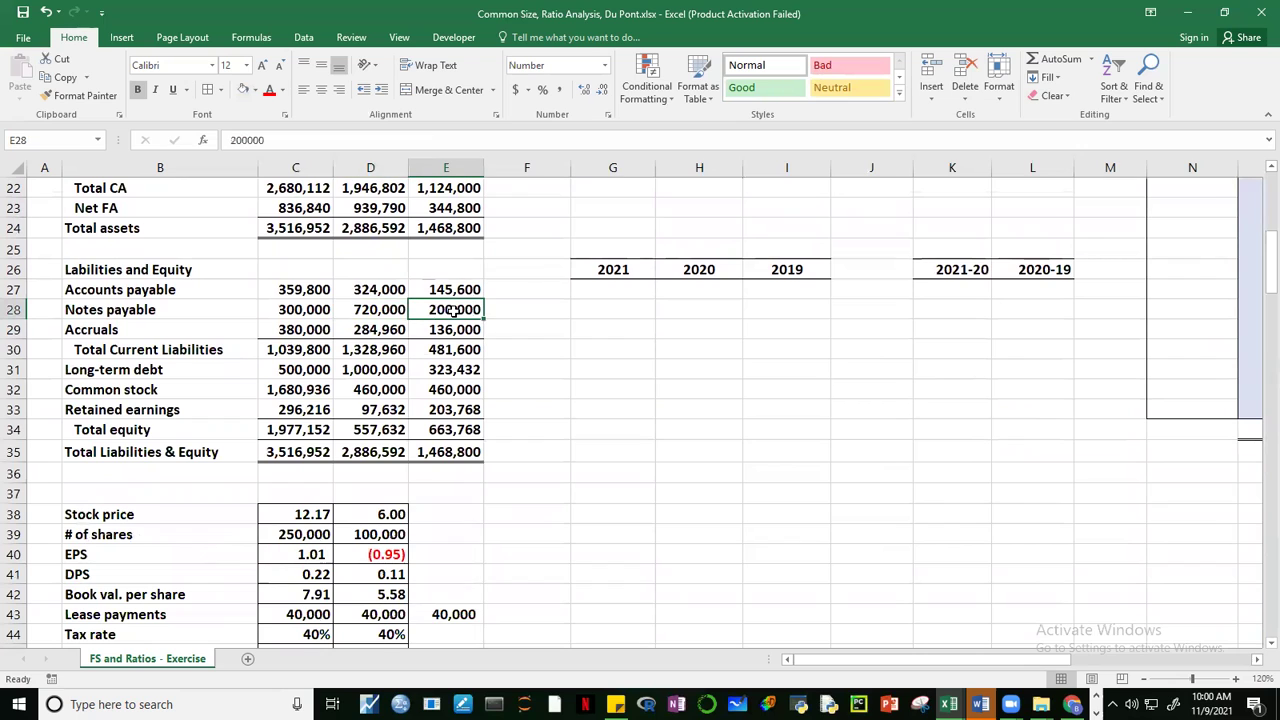
click(379, 313)
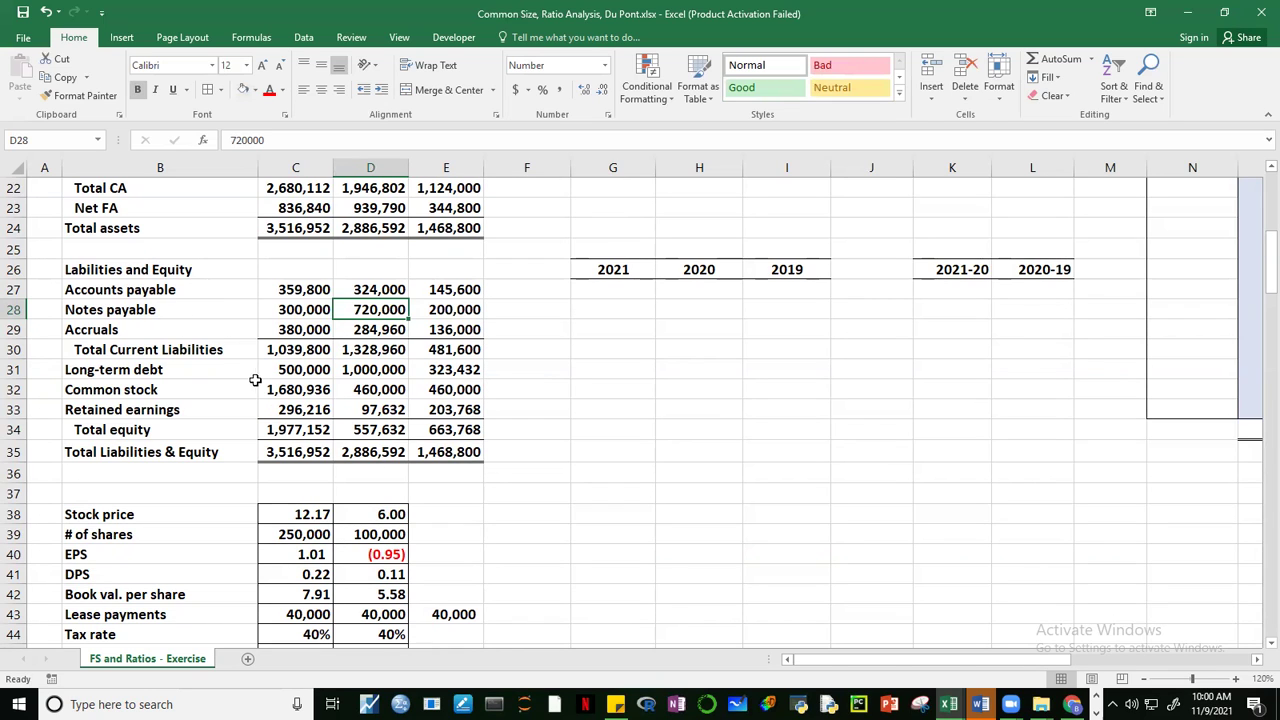
click(461, 369)
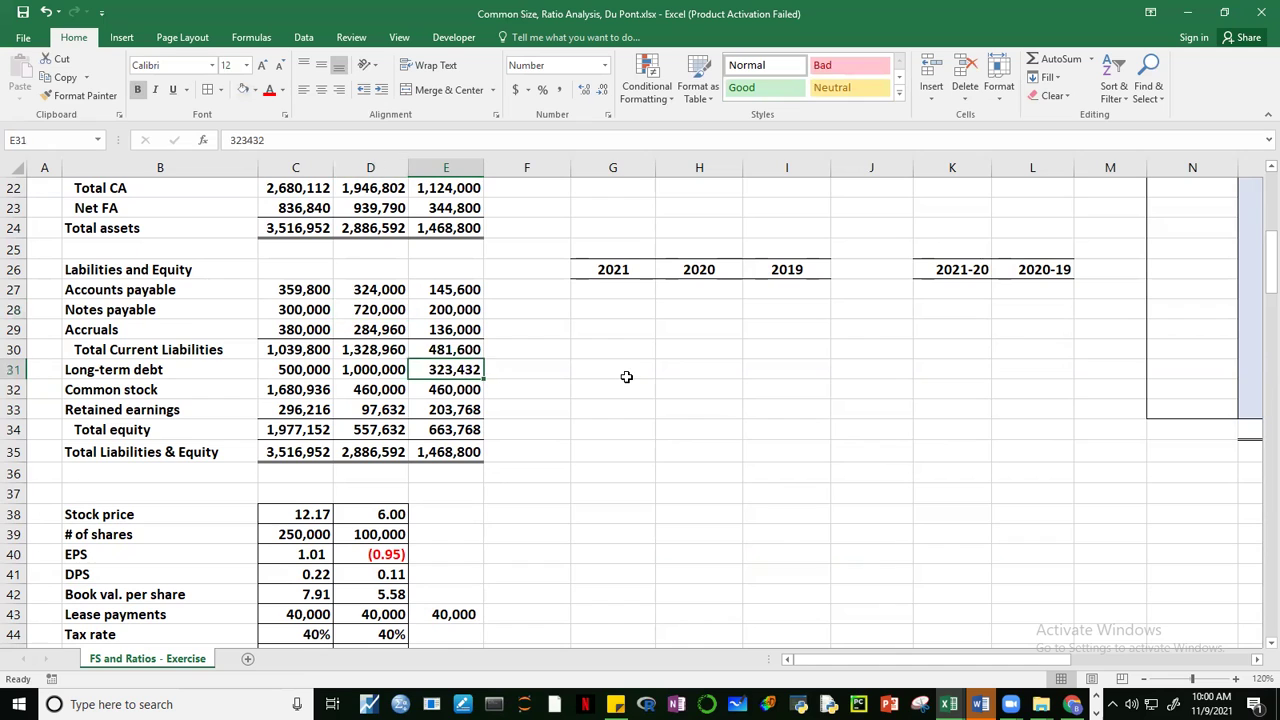
click(375, 371)
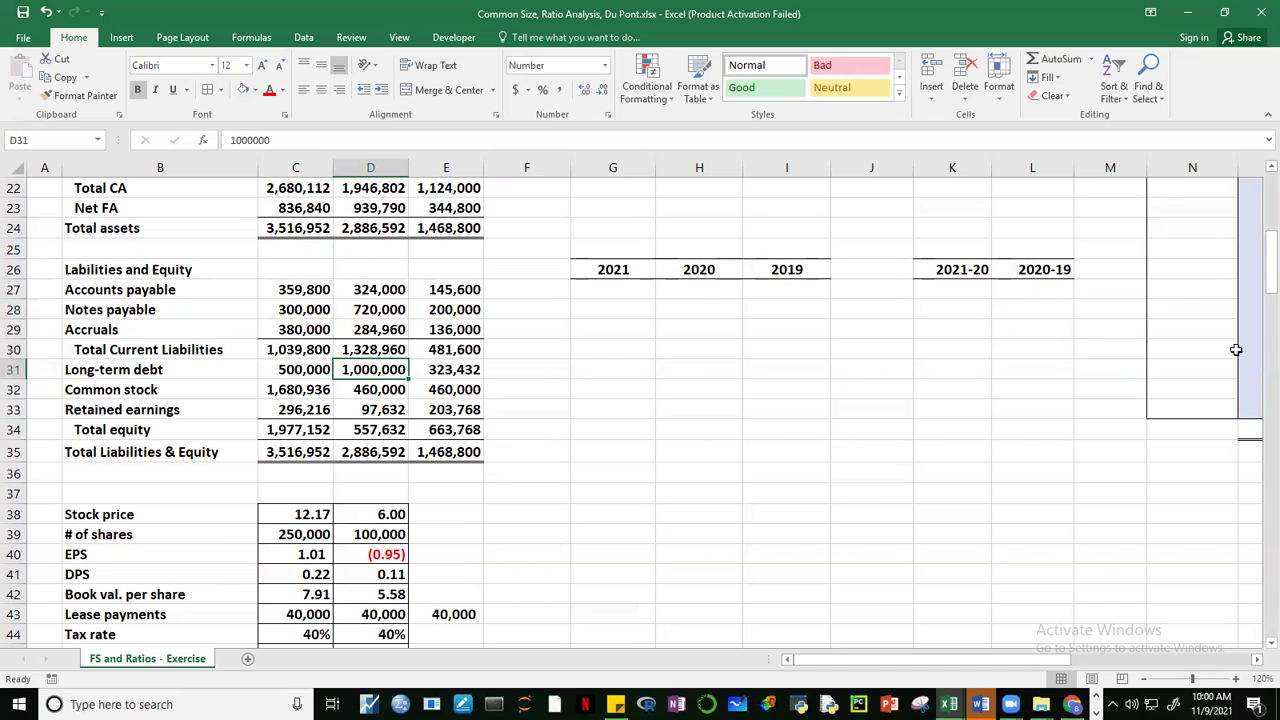
Step: Compare the 2020 notes payable and total current liabilities with the 2020 current and net fixed assets on the balance sheet
drag(1265, 278, 1265, 280)
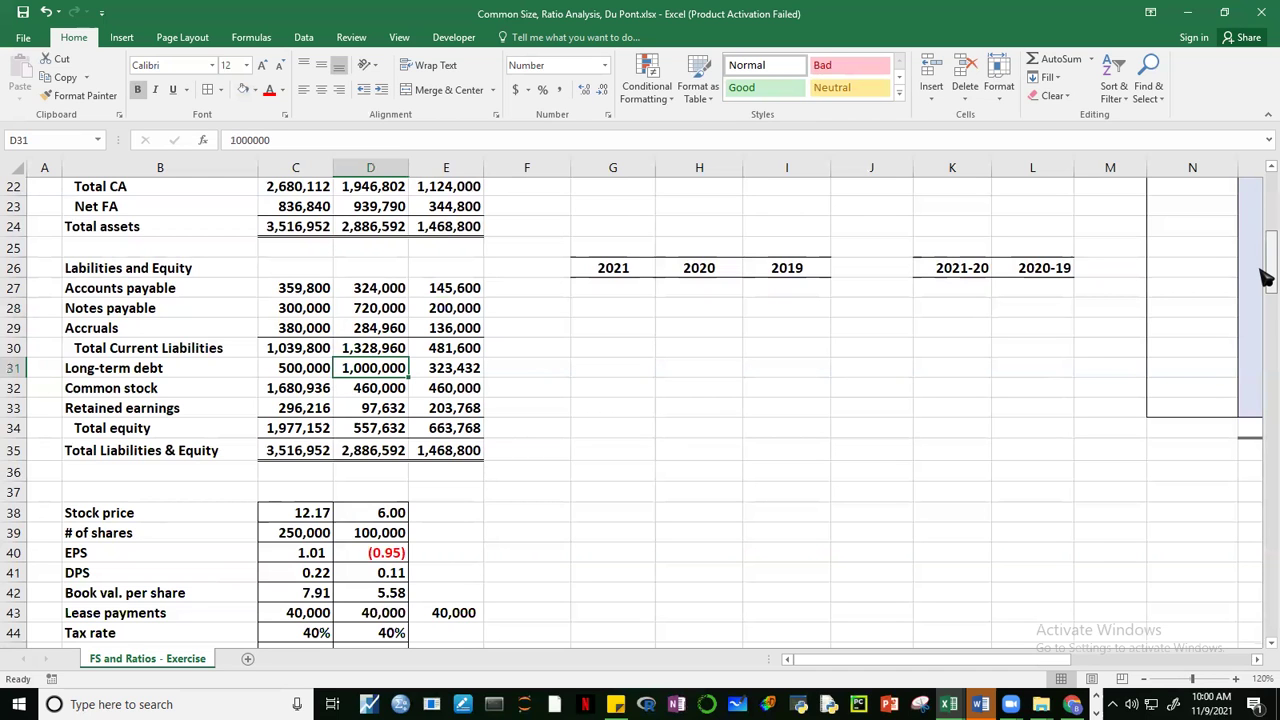
drag(1265, 278, 1265, 263)
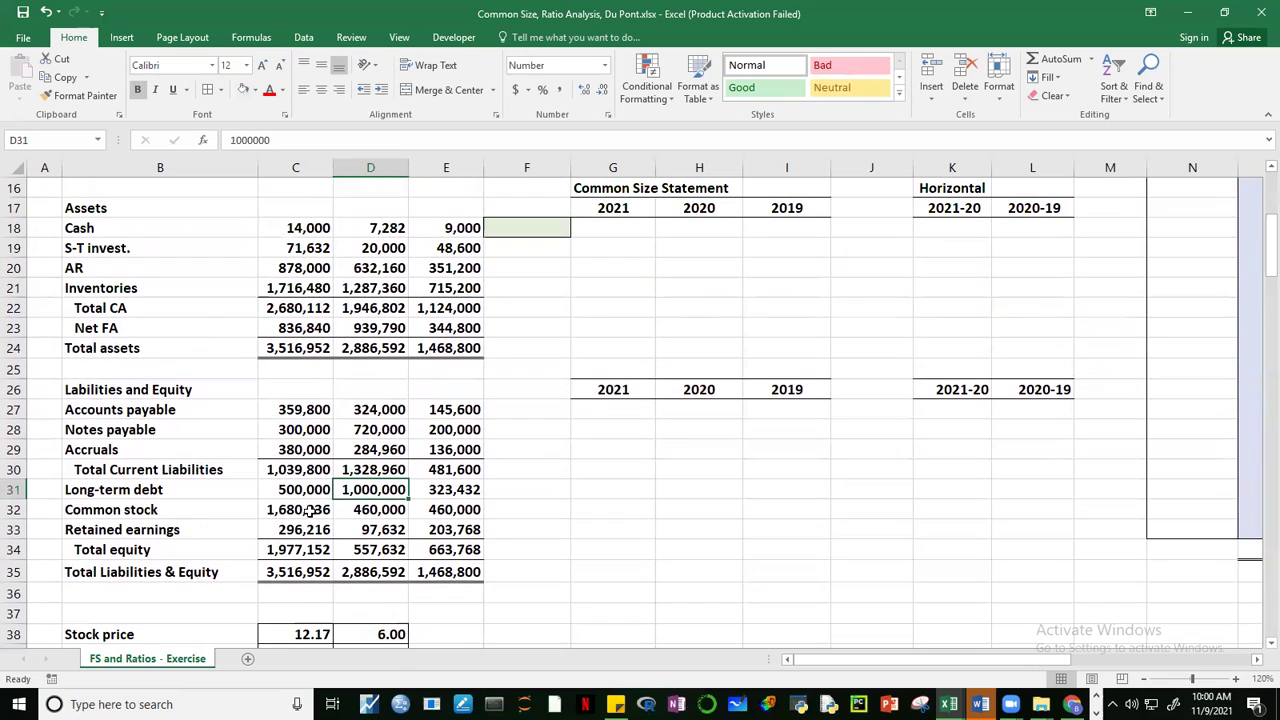
click(390, 428)
click(385, 470)
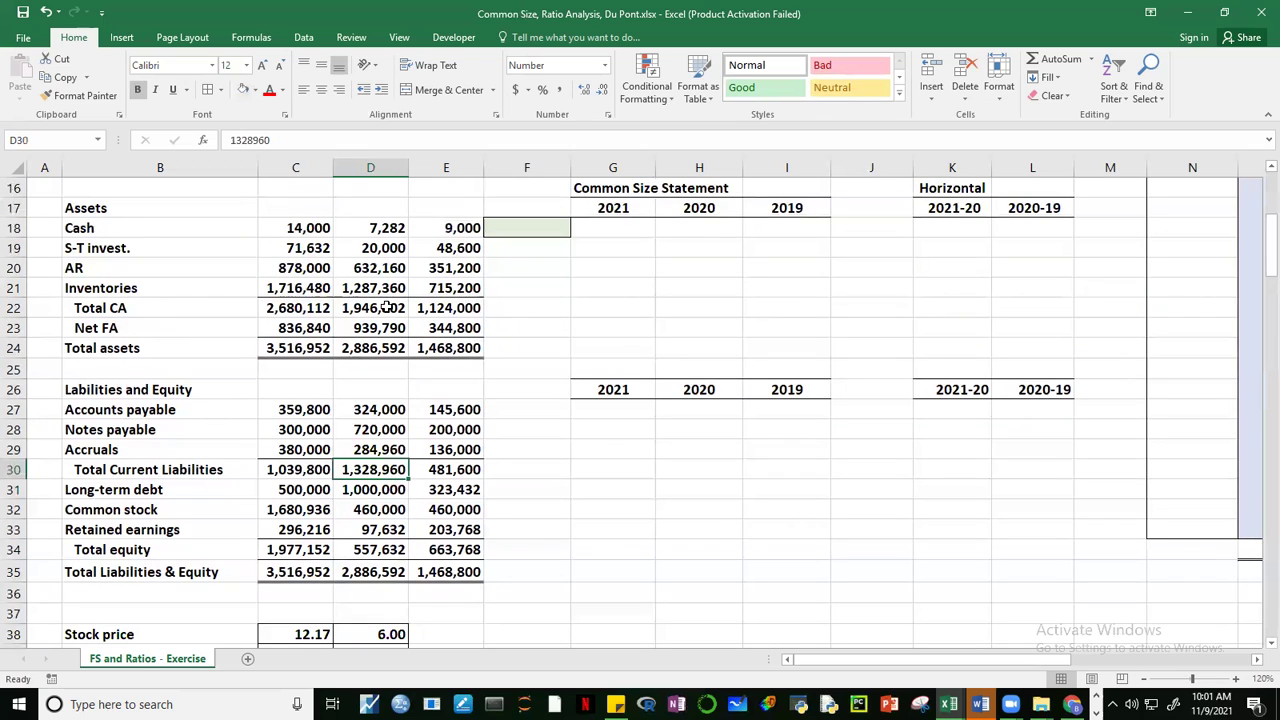
key(Up)
key(Up)
key(Up)
key(Up)
key(Up)
key(Up)
key(Up)
key(Right)
click(373, 336)
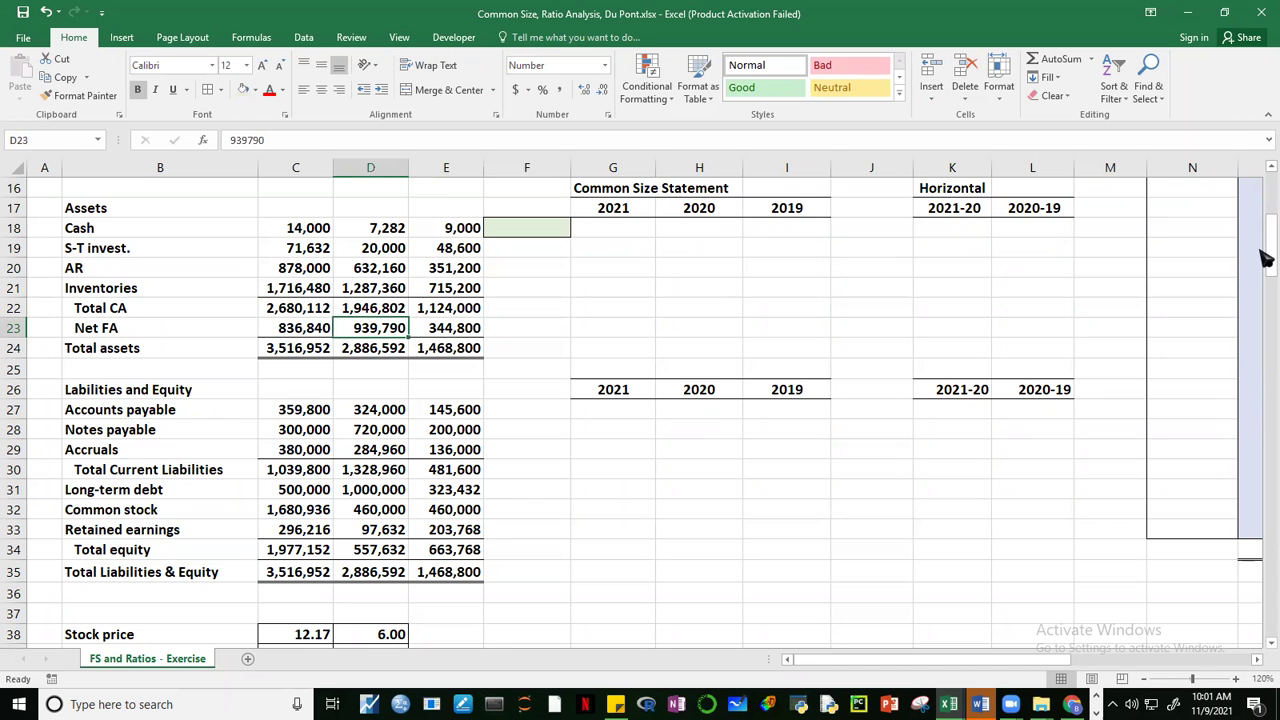
Step: Compare the 2020 interest expense in D10 with the interest expense common size ratios in G10:I10 across the three years
drag(1265, 258, 1265, 283)
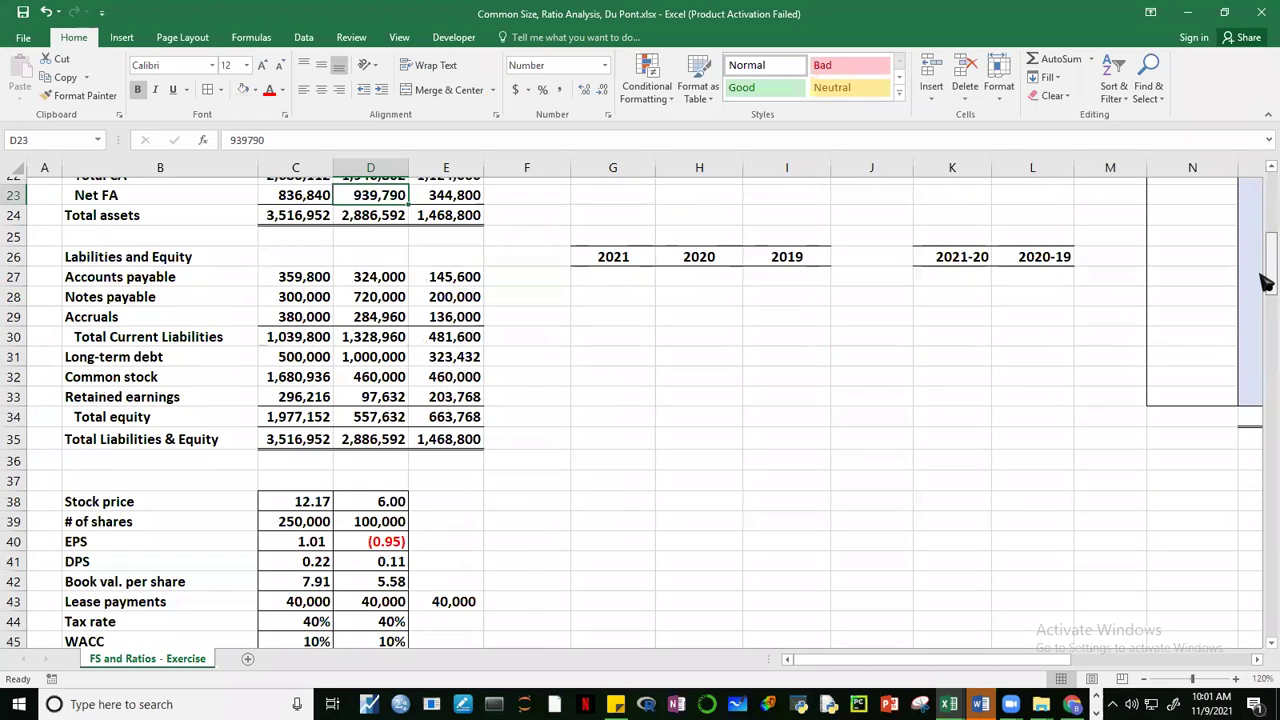
drag(1265, 283, 1265, 213)
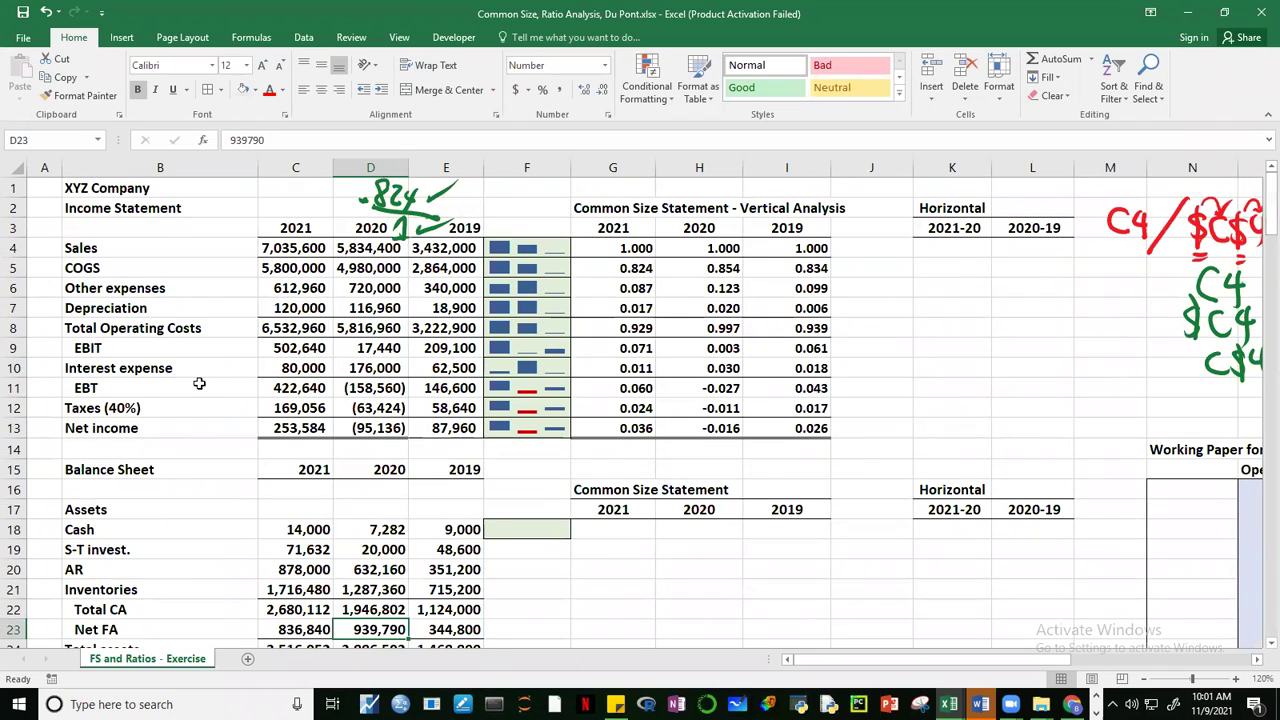
click(386, 370)
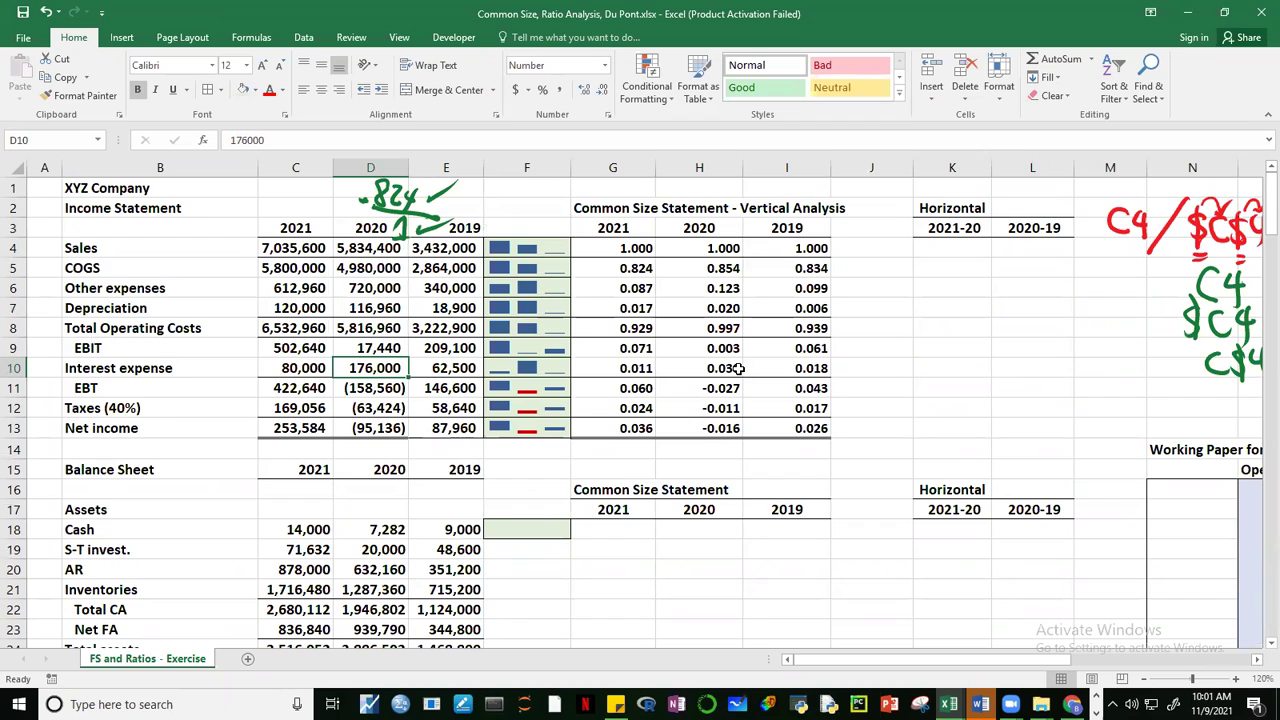
click(806, 368)
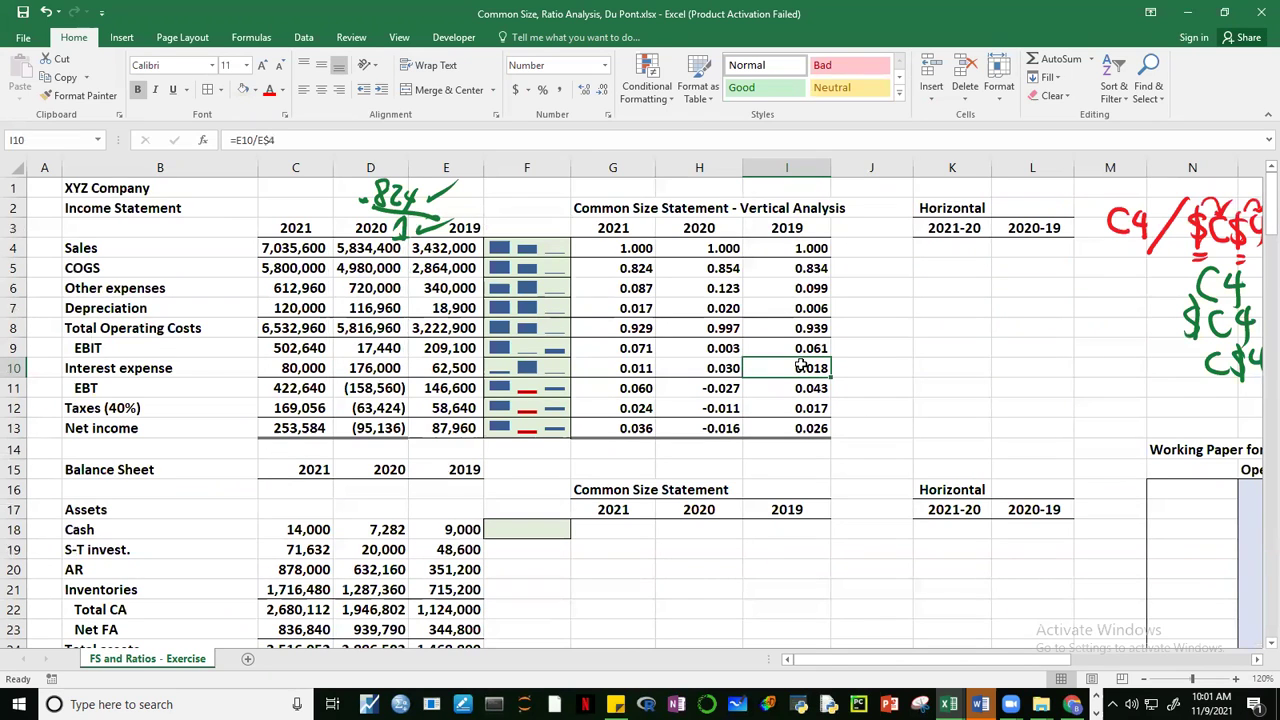
click(730, 368)
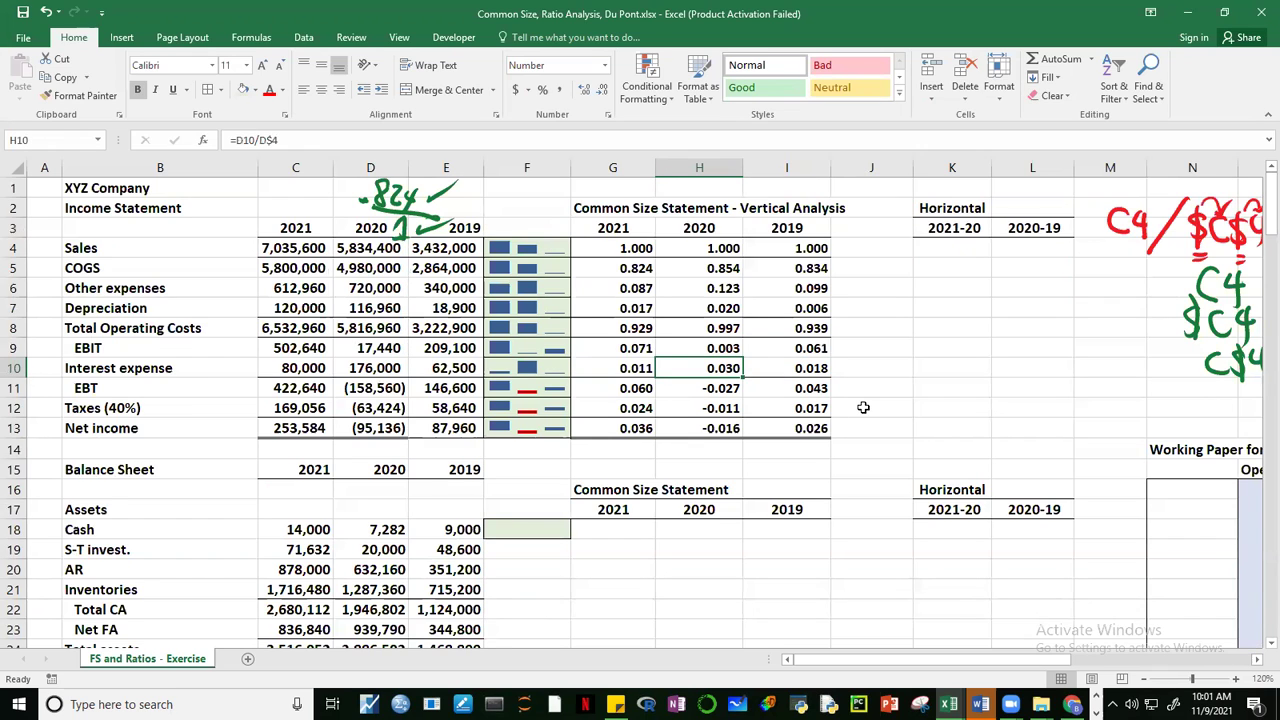
click(630, 368)
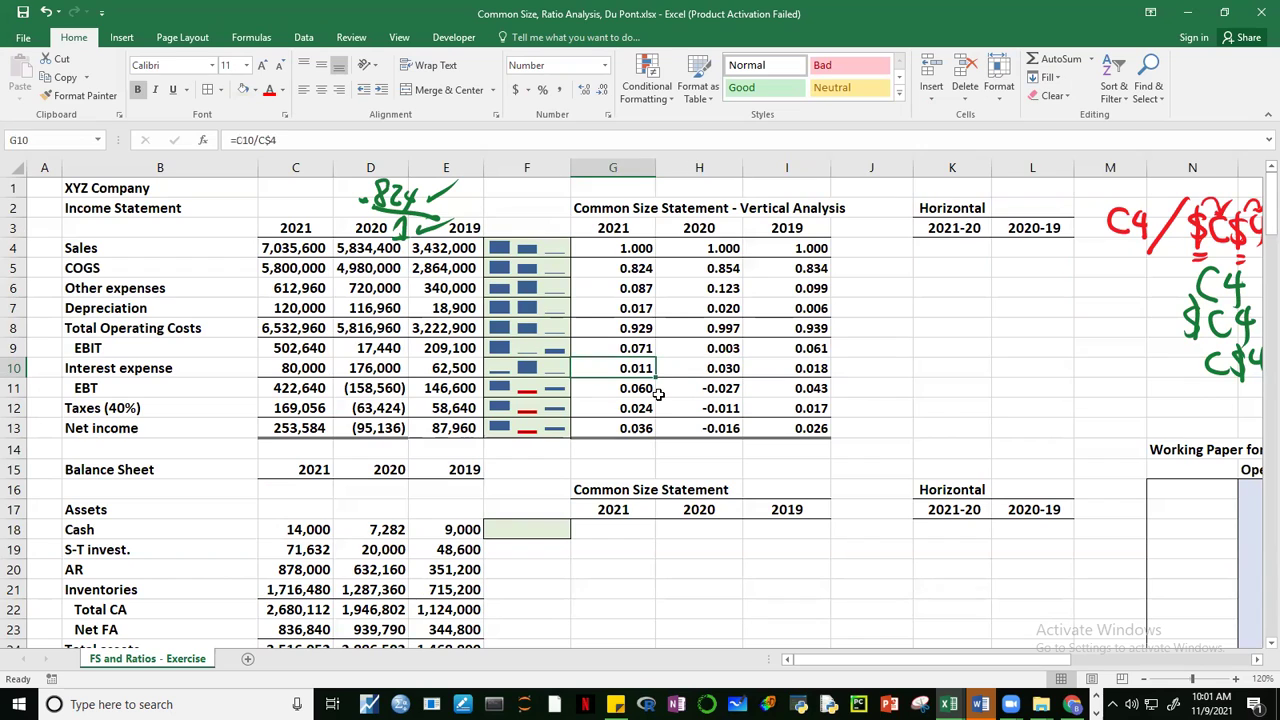
click(1103, 373)
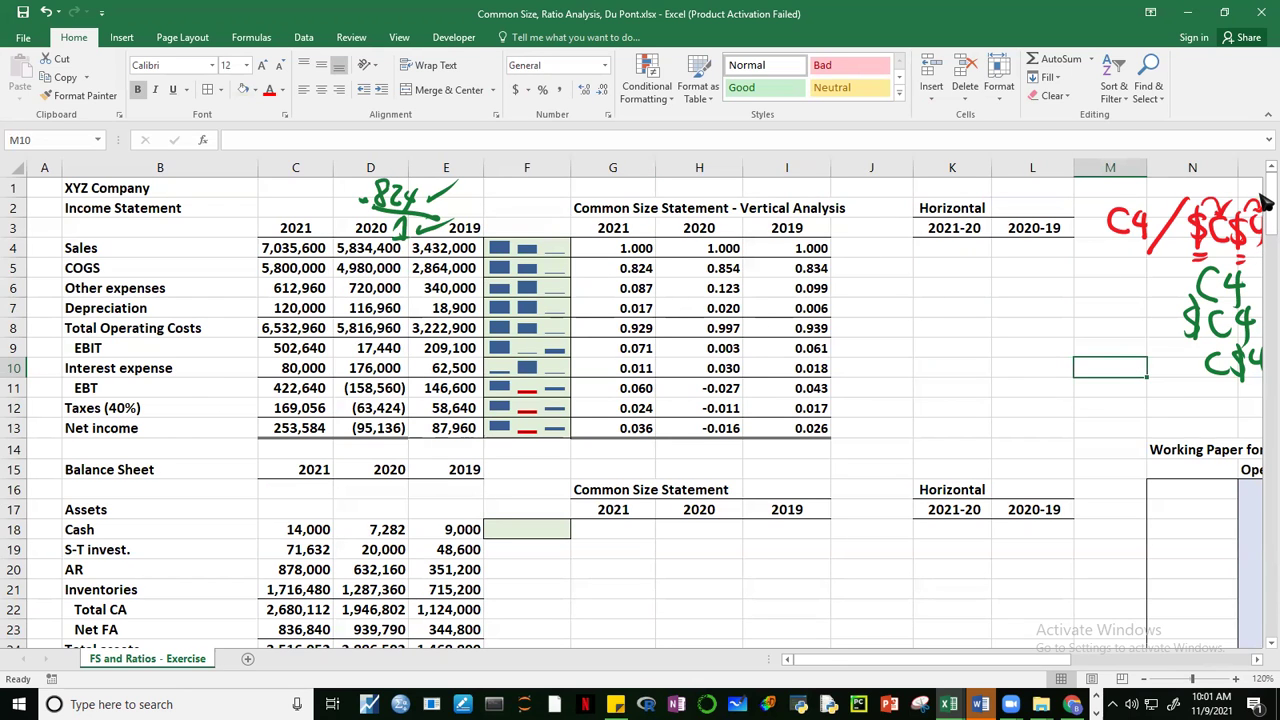
scroll(1264, 212, down, 1)
scroll(1264, 212, down, 4)
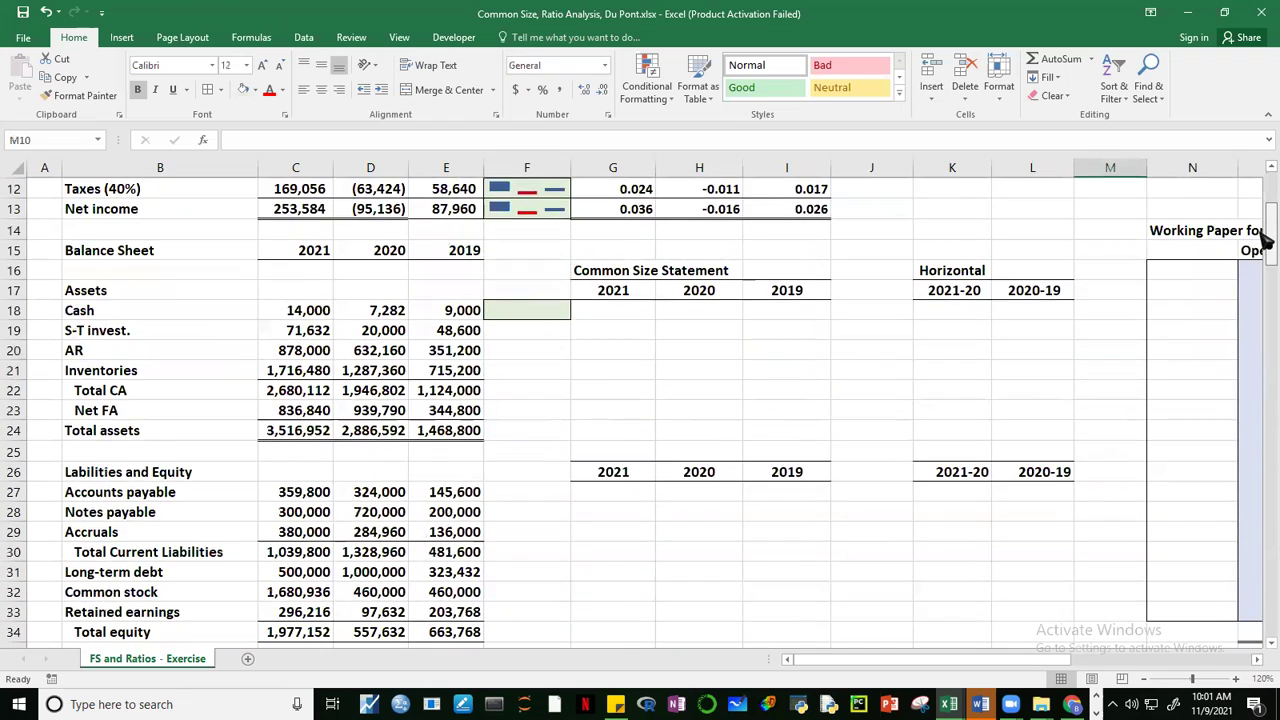
scroll(1264, 212, up, 4)
scroll(1264, 212, up, 1)
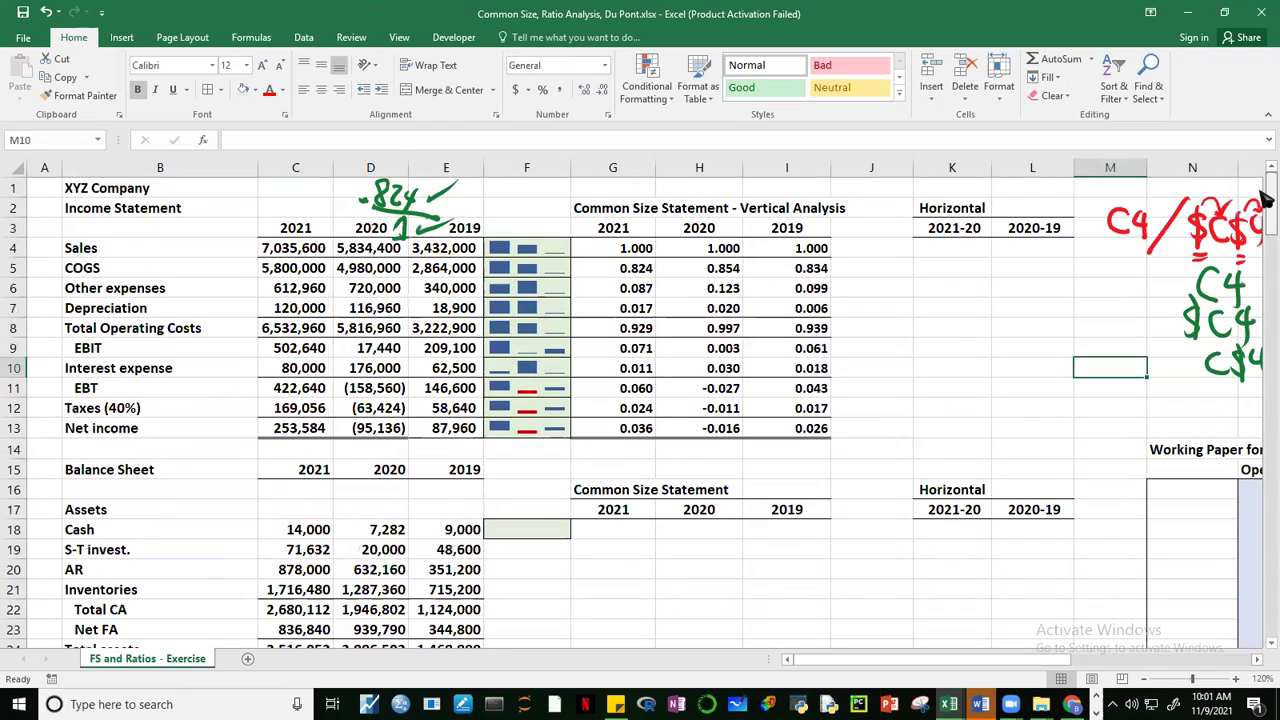
Step: Insert line sparklines in J4:J13 from the common size ratios in G4:I13
drag(855, 239, 874, 422)
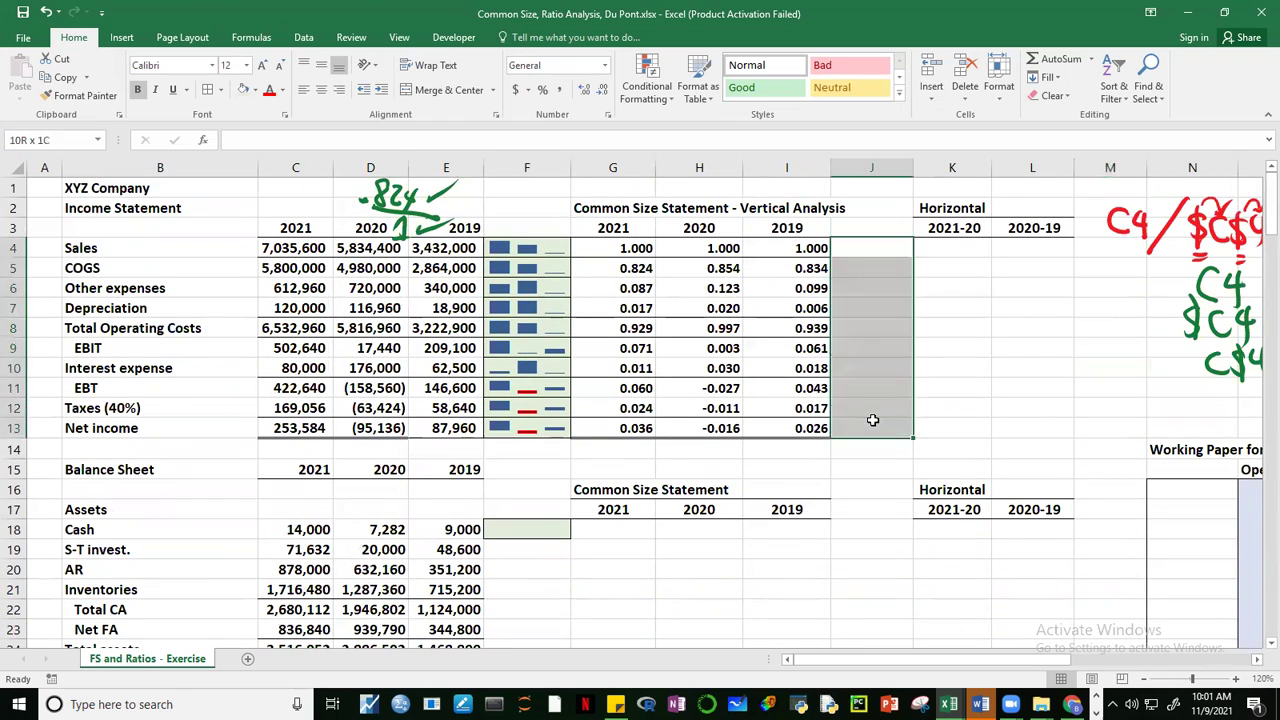
click(121, 37)
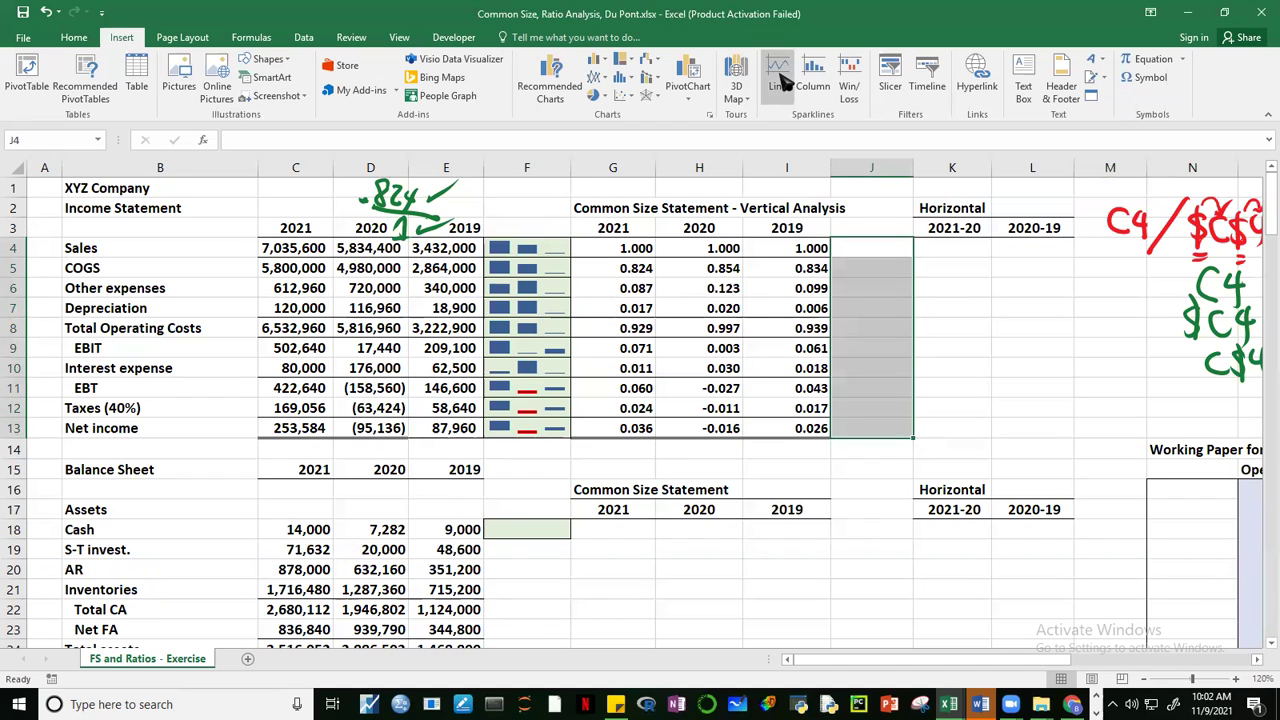
click(900, 85)
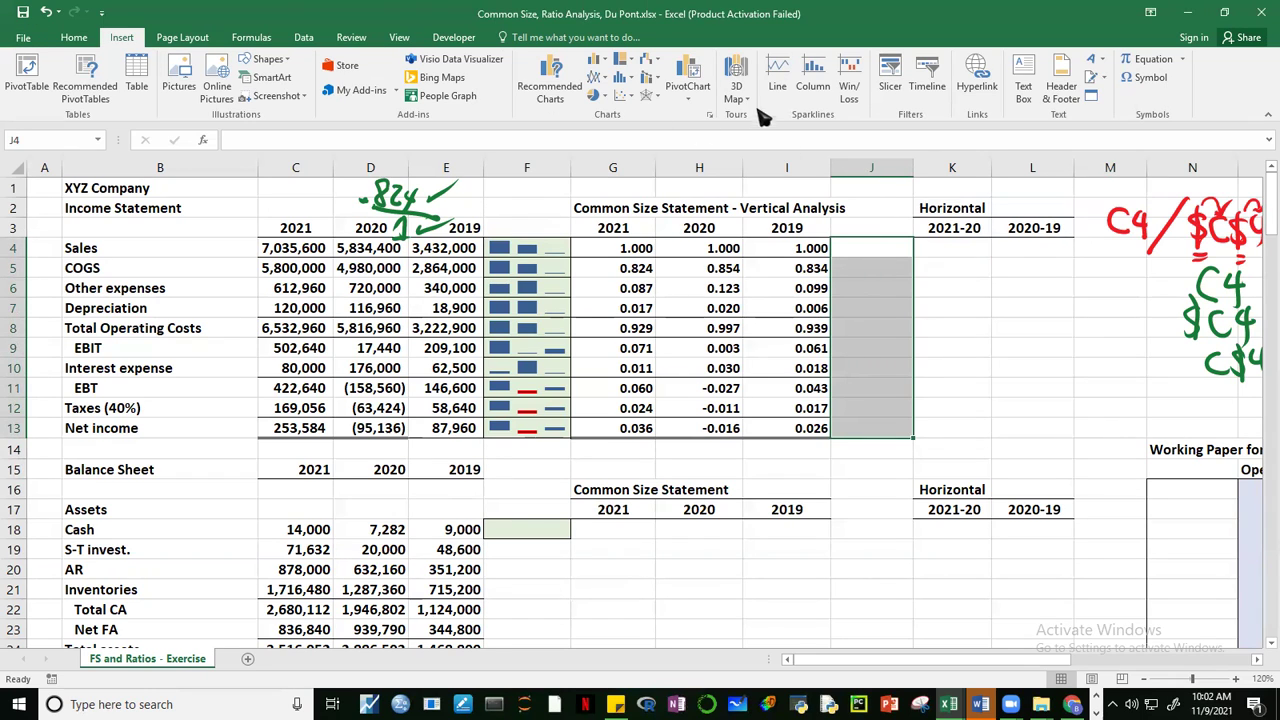
click(777, 80)
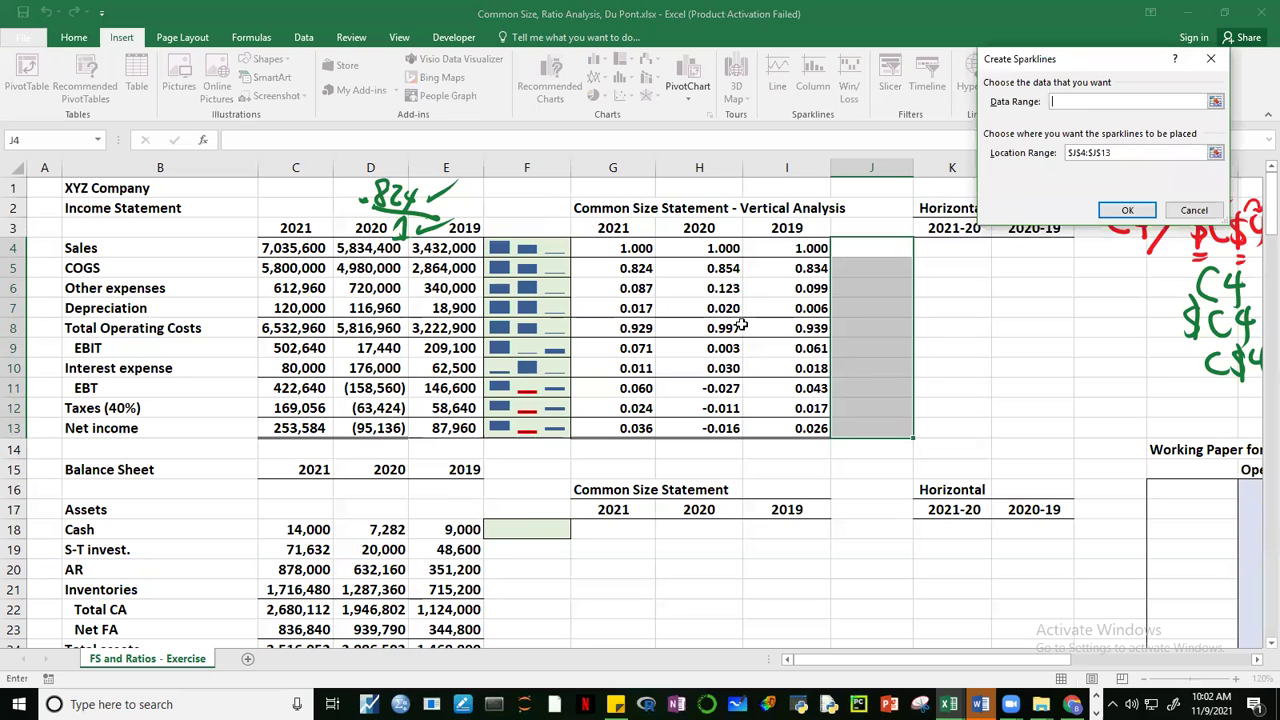
drag(613, 249, 778, 420)
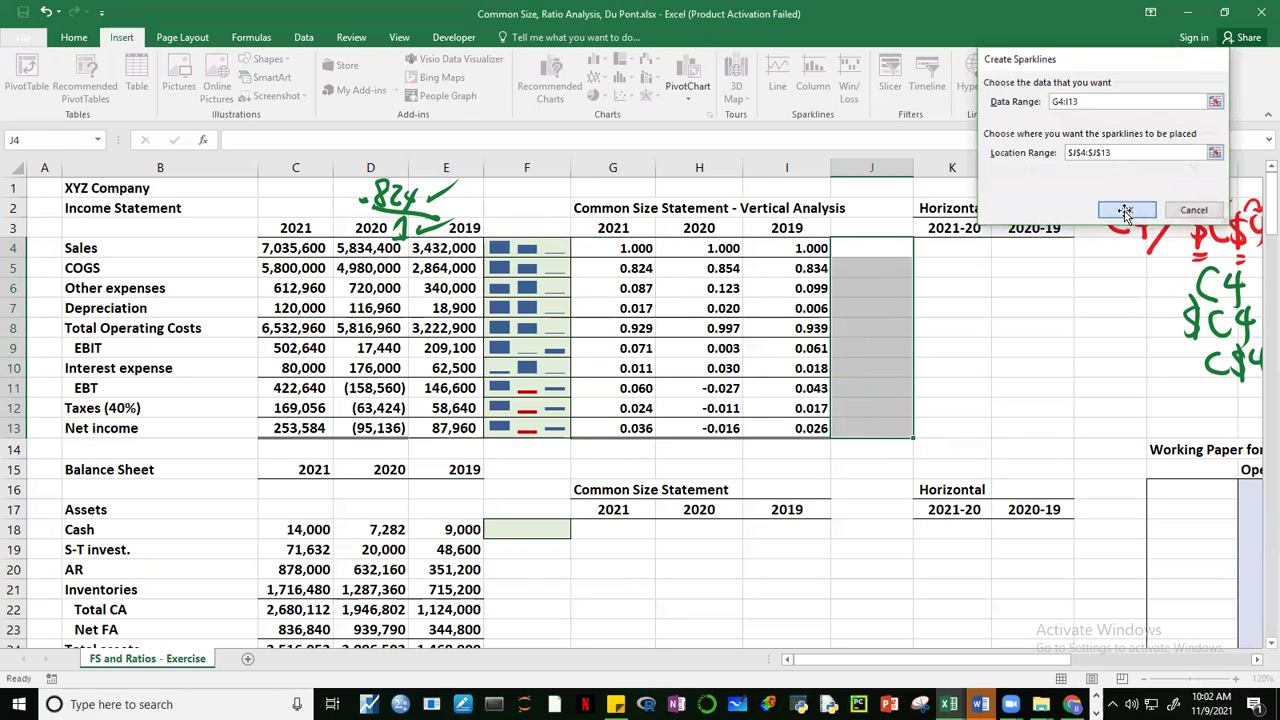
click(1125, 210)
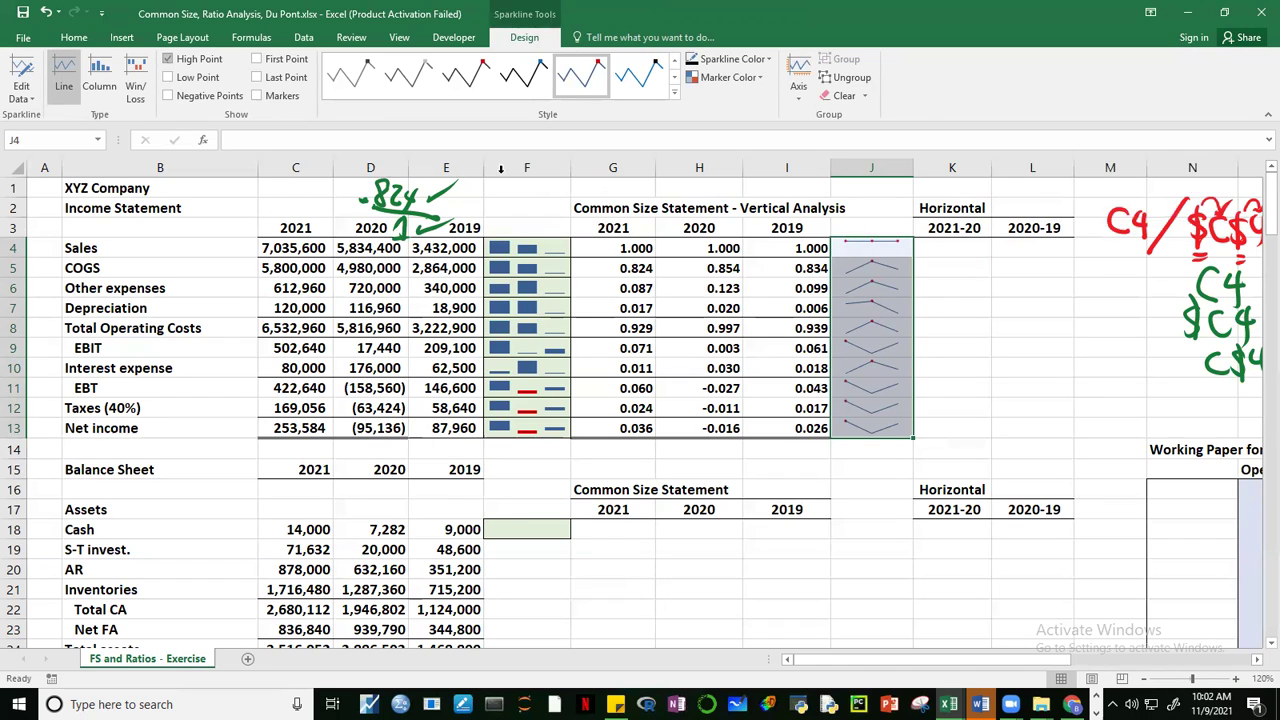
Step: Examine the line sparklines in J4:J13 against the common size ratios in G4:I13, including the COGS and EBIT trends
click(1075, 340)
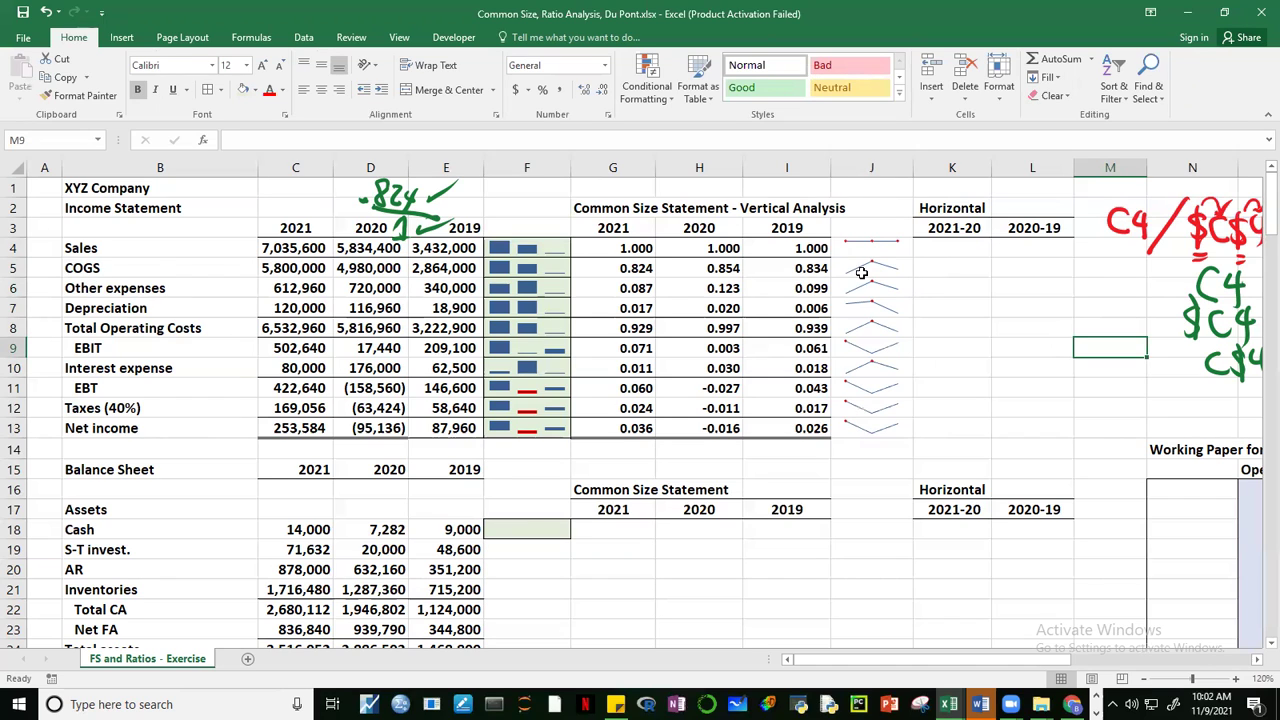
click(874, 266)
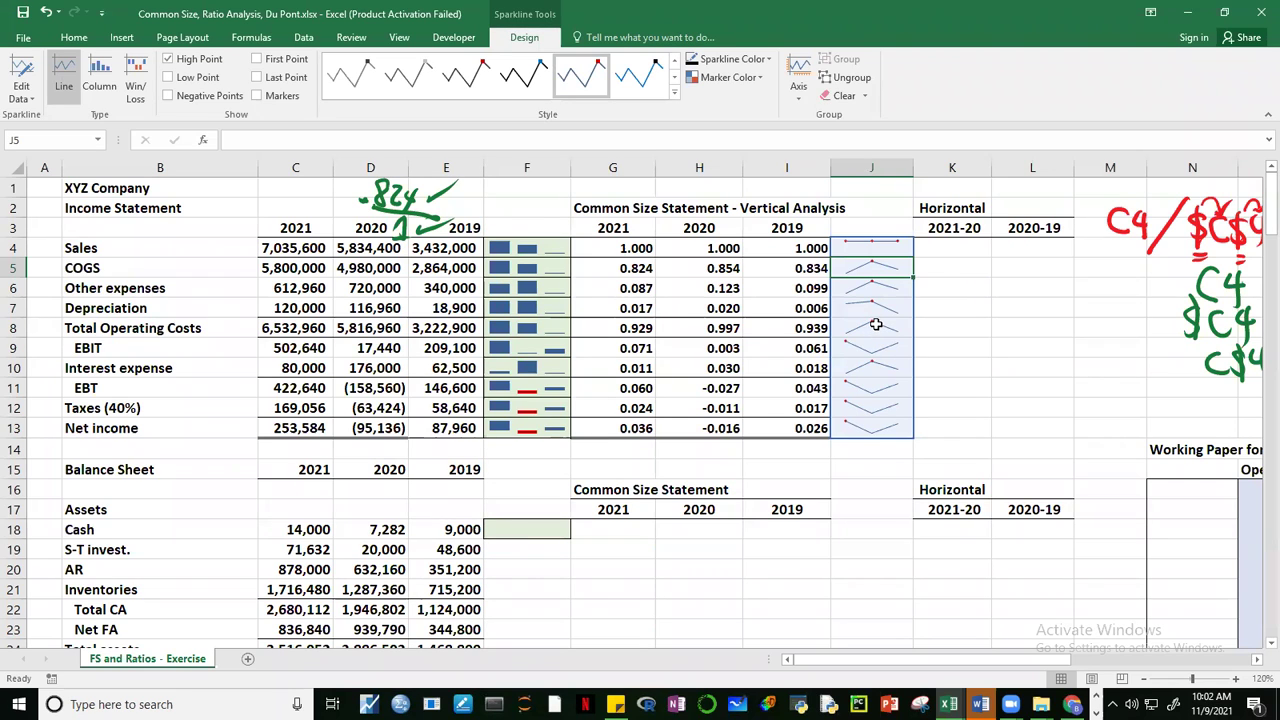
mouse_move(846, 352)
mouse_down()
mouse_move(857, 363)
mouse_move(857, 349)
mouse_up()
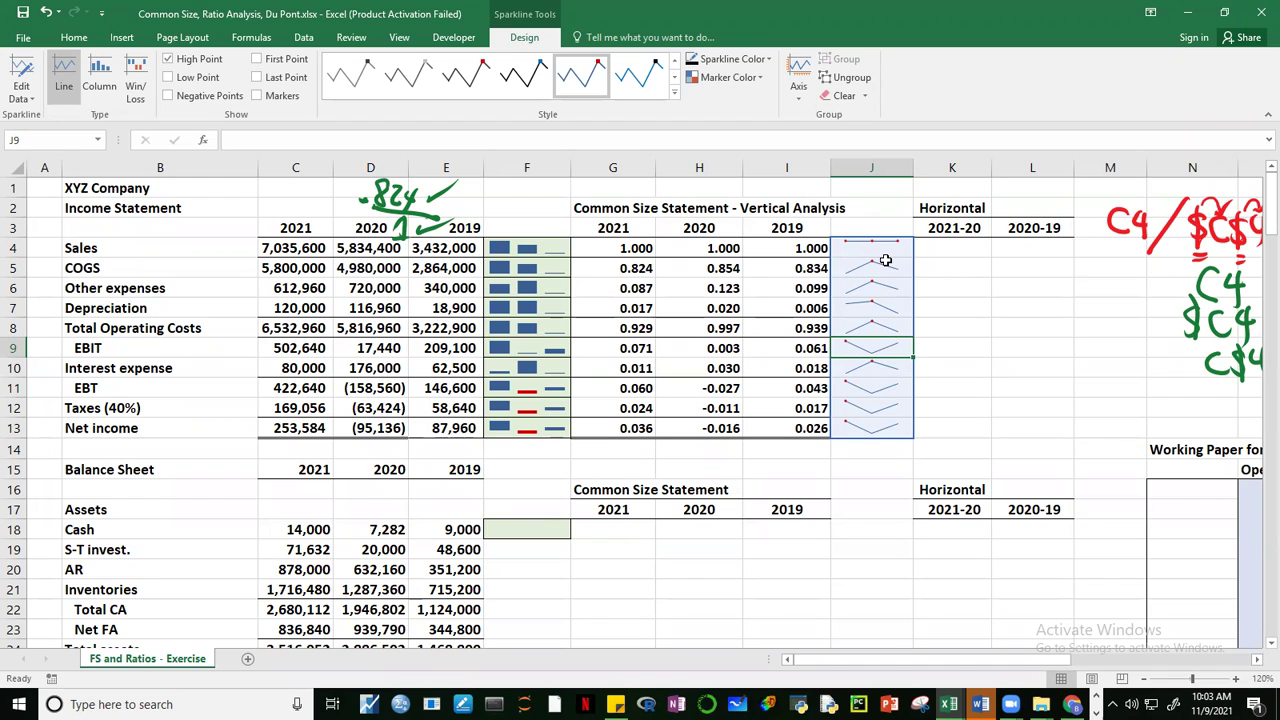
click(887, 468)
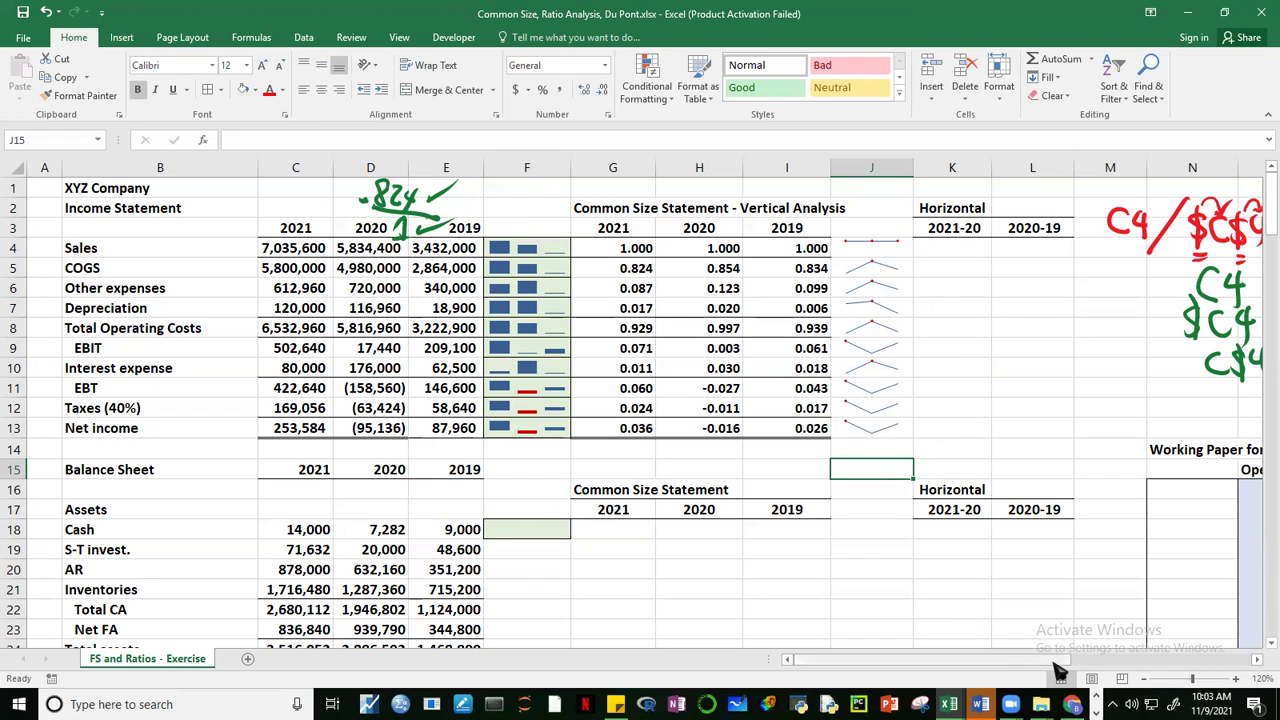
click(637, 248)
click(625, 308)
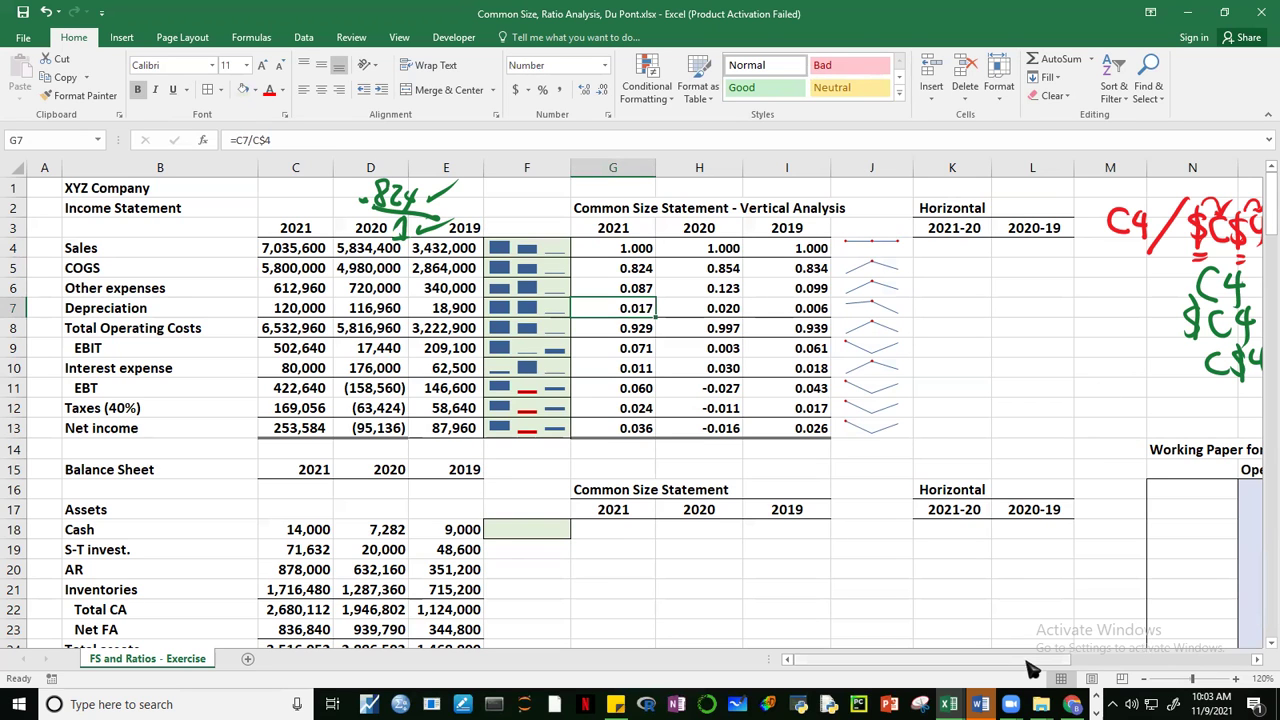
drag(1032, 659, 1127, 680)
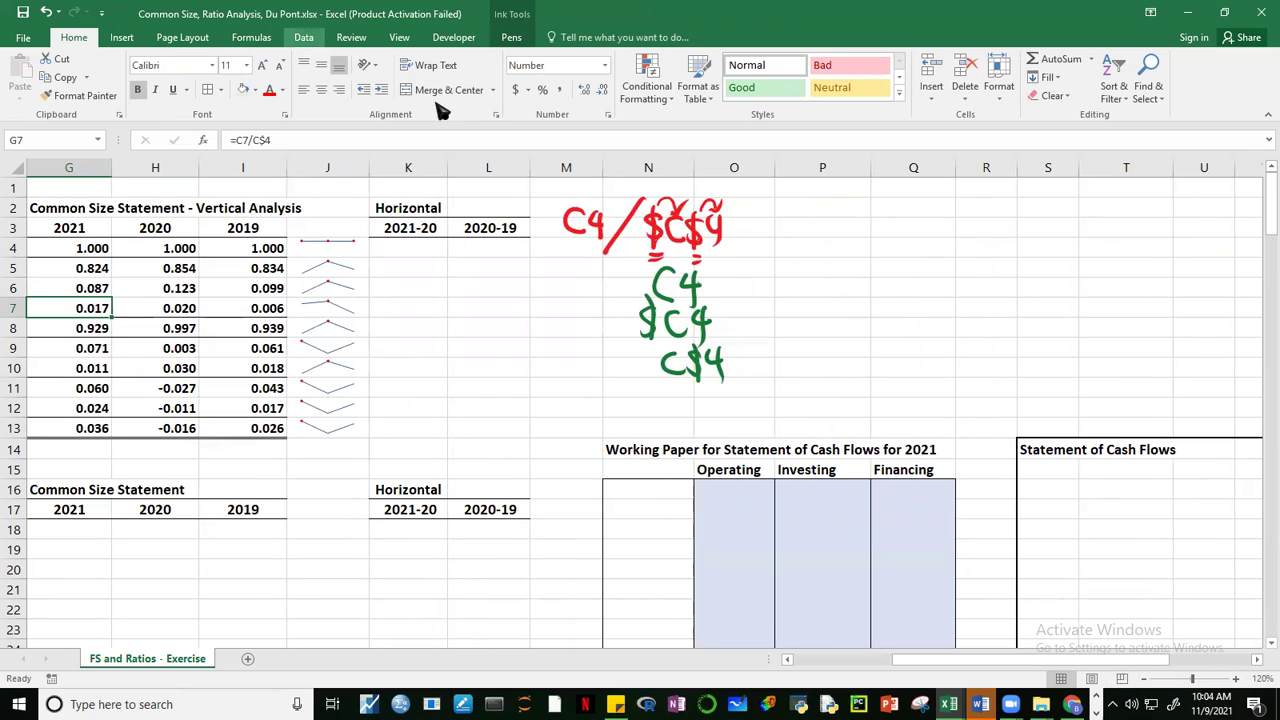
click(312, 42)
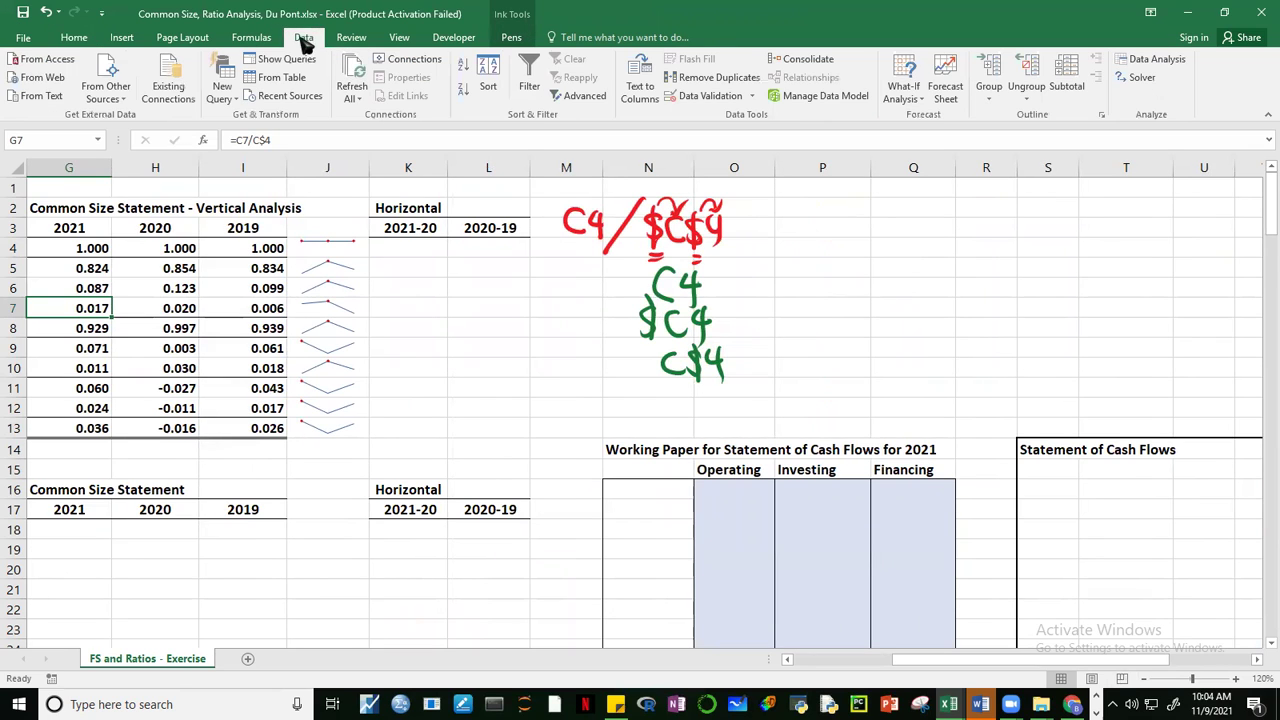
click(370, 58)
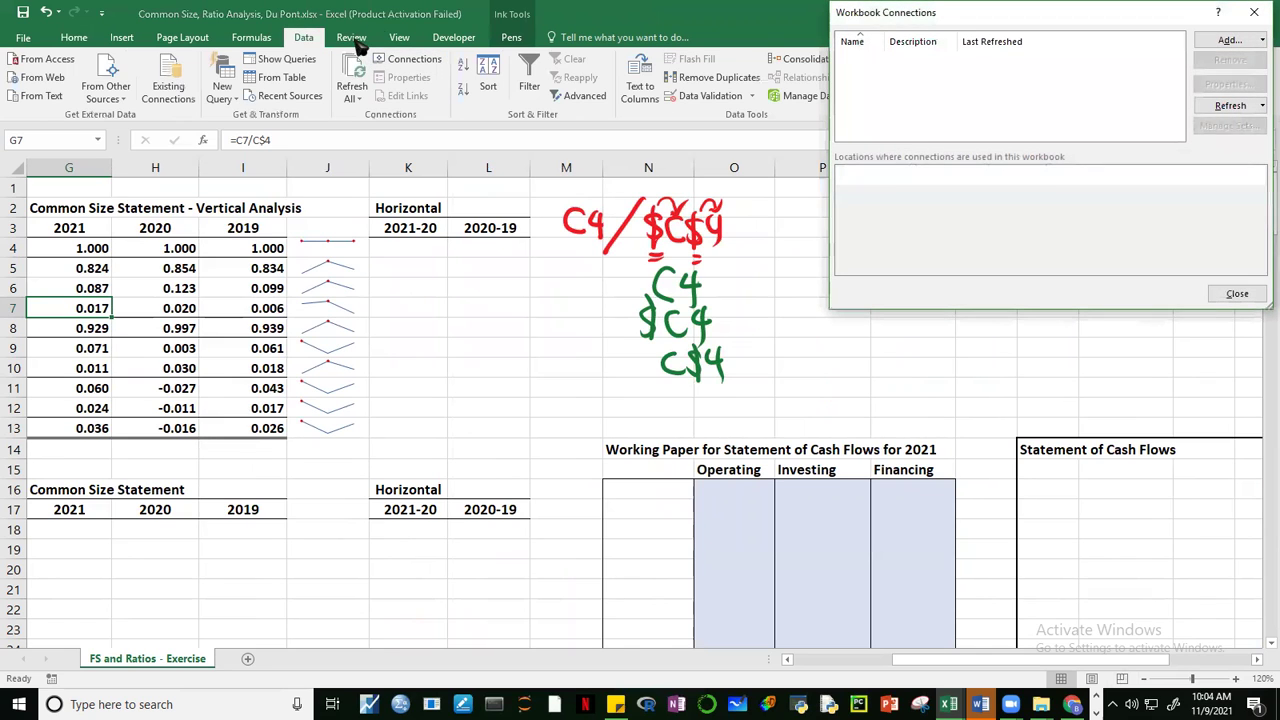
click(1256, 14)
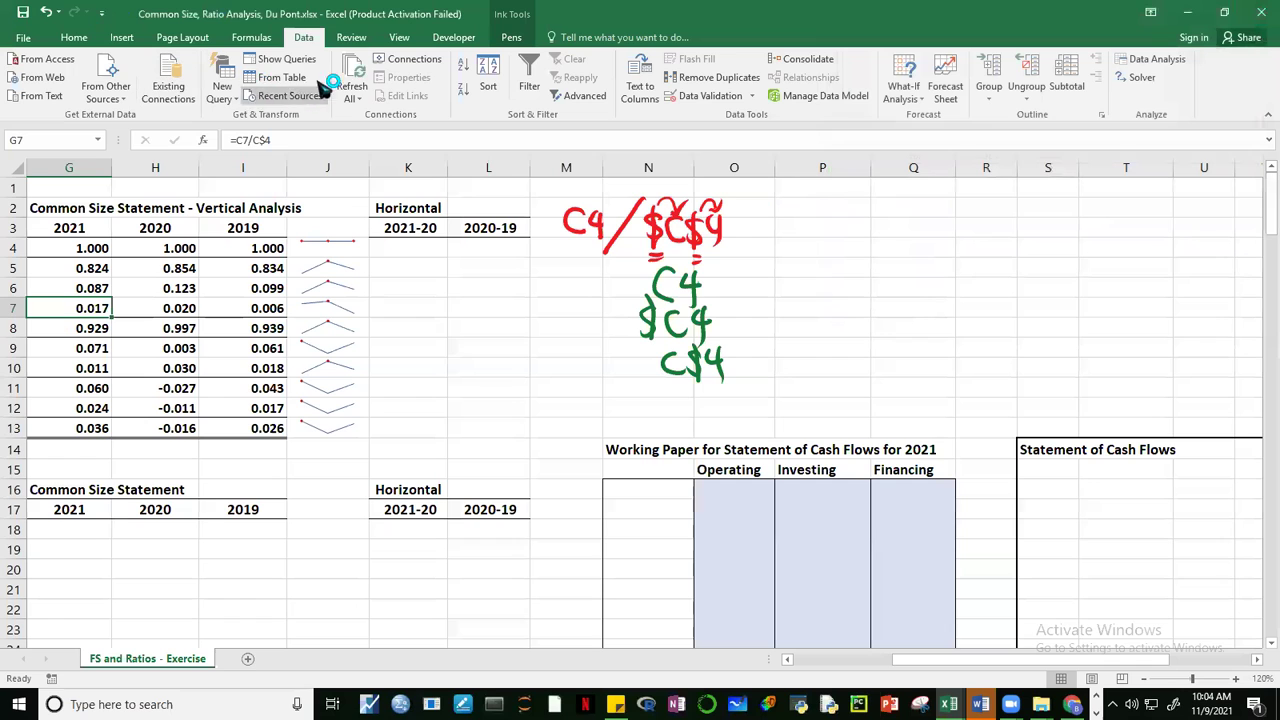
Step: Turn on inking and handwrite "Benchmark" in green beside the cell reference notes, with two lines branching out from the word
click(350, 37)
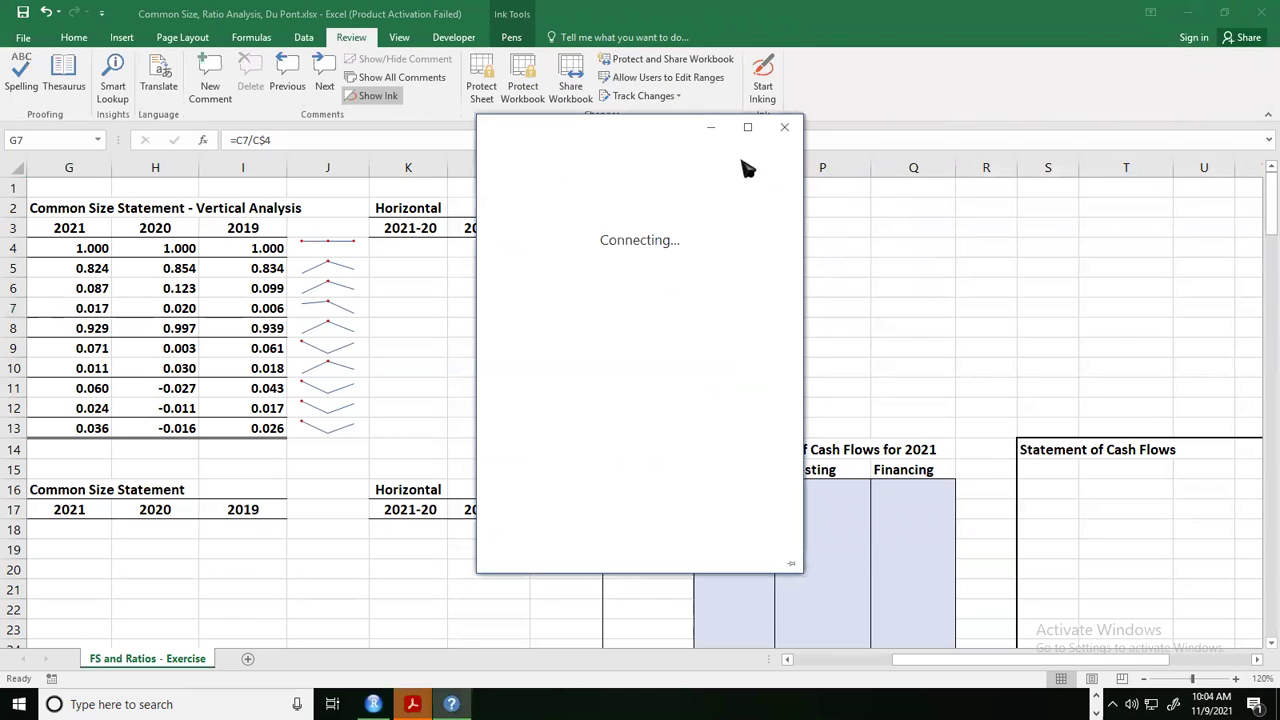
click(785, 128)
click(762, 80)
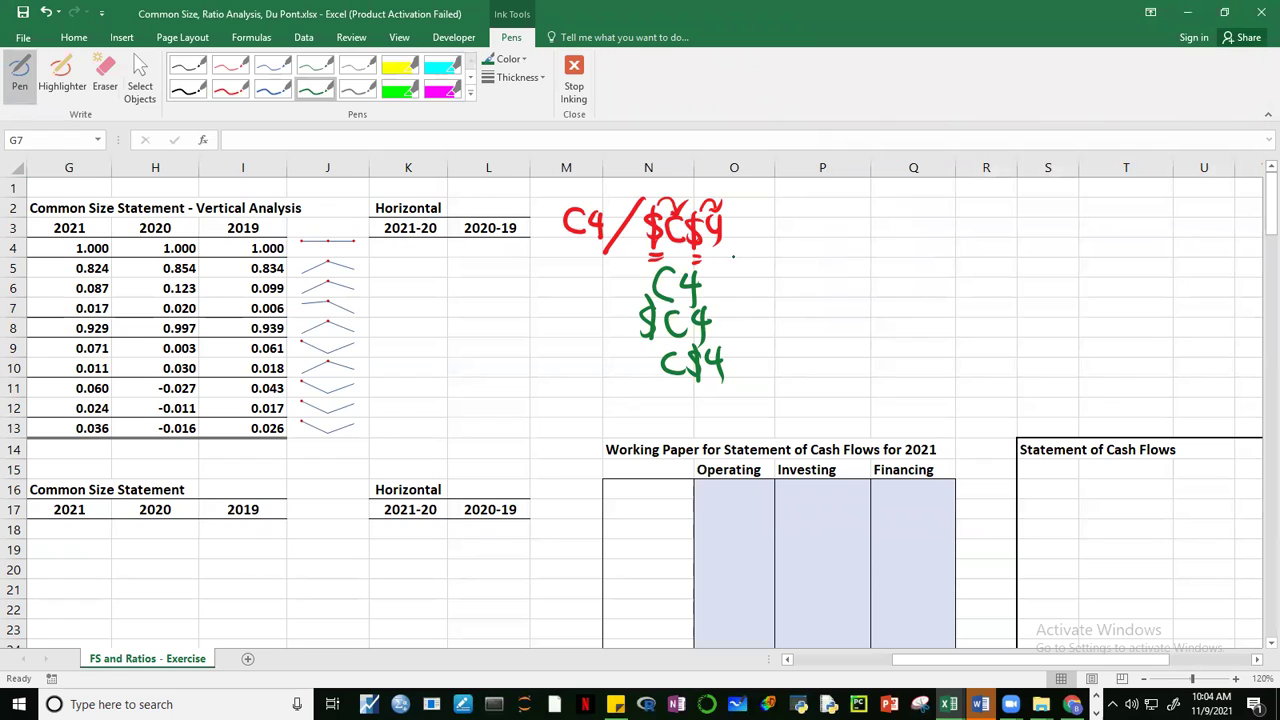
mouse_move(815, 247)
mouse_down()
mouse_move(806, 297)
mouse_move(896, 289)
mouse_up()
drag(906, 276, 908, 293)
mouse_move(926, 287)
mouse_down()
mouse_move(1004, 298)
mouse_move(1112, 242)
mouse_up()
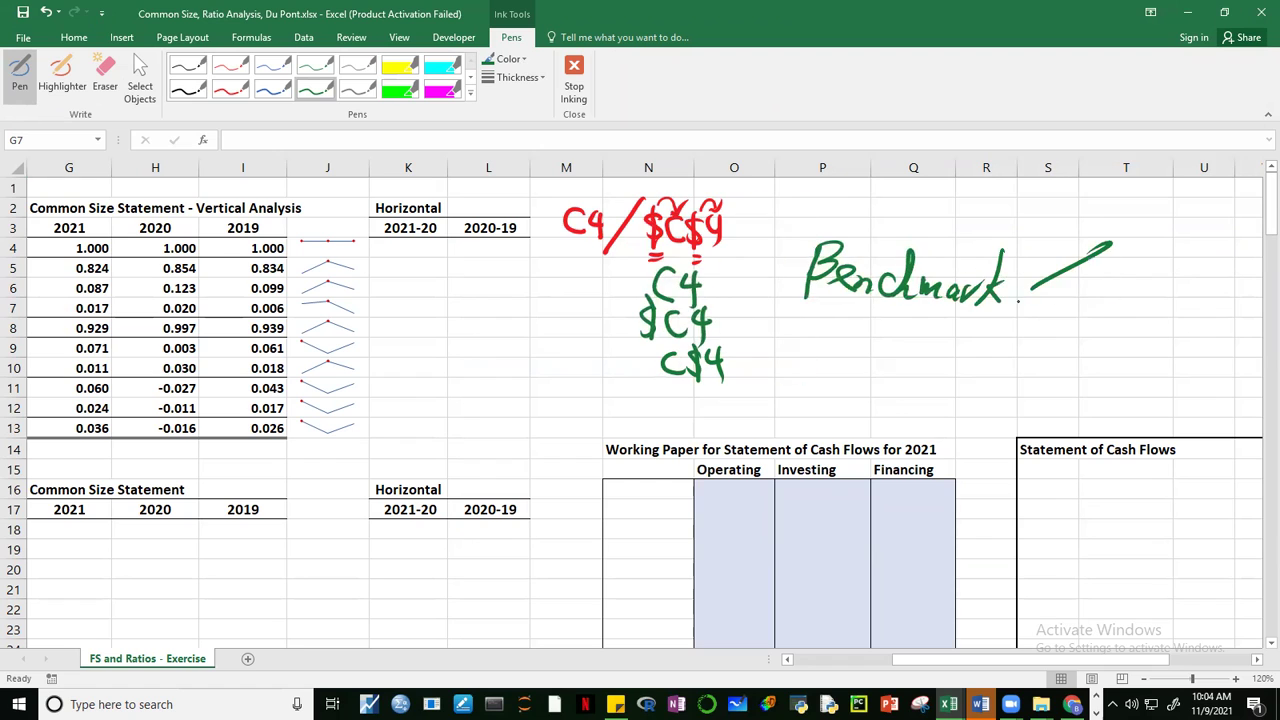
drag(1012, 300, 1080, 368)
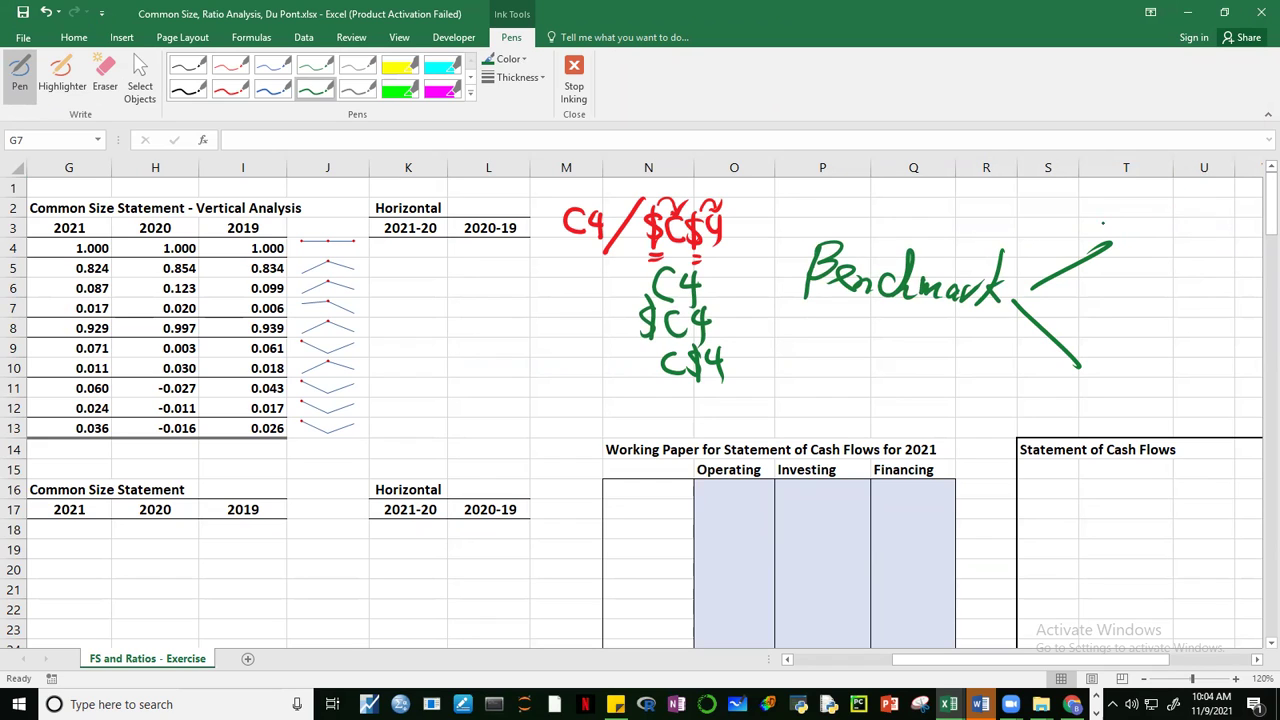
Step: Handwrite "Time" at the end of the upper branch and "Competitor" at the lower one, and underline both words
drag(1124, 228, 1130, 256)
drag(1114, 224, 1154, 222)
mouse_move(1138, 240)
mouse_down()
mouse_move(1146, 254)
mouse_move(1206, 262)
mouse_up()
mouse_move(1106, 340)
mouse_down()
mouse_move(1090, 364)
mouse_move(1168, 370)
mouse_move(1210, 350)
mouse_move(1236, 370)
mouse_up()
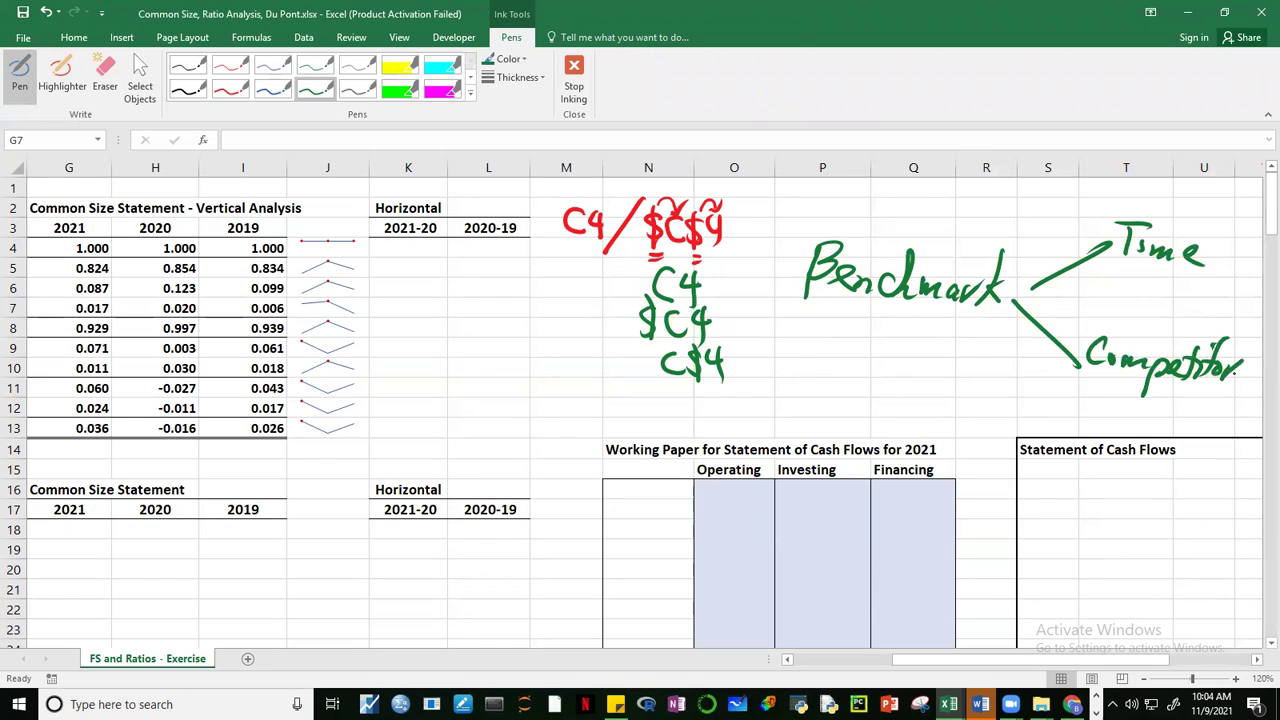
drag(1119, 271, 1199, 283)
drag(1090, 383, 1212, 400)
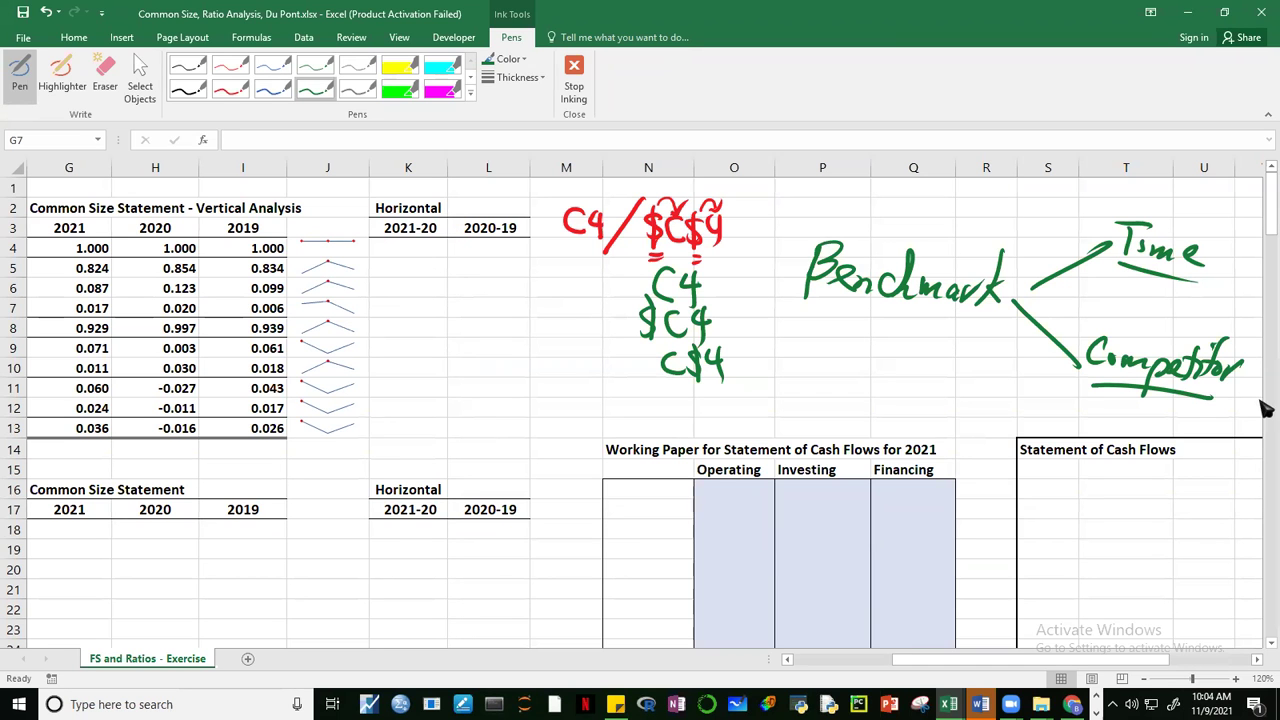
Step: Stop inking and compare the yearly sales in C4:E4 with the 2021 common size ratios in G4:G13 and the 2021 EBT
drag(923, 660, 817, 662)
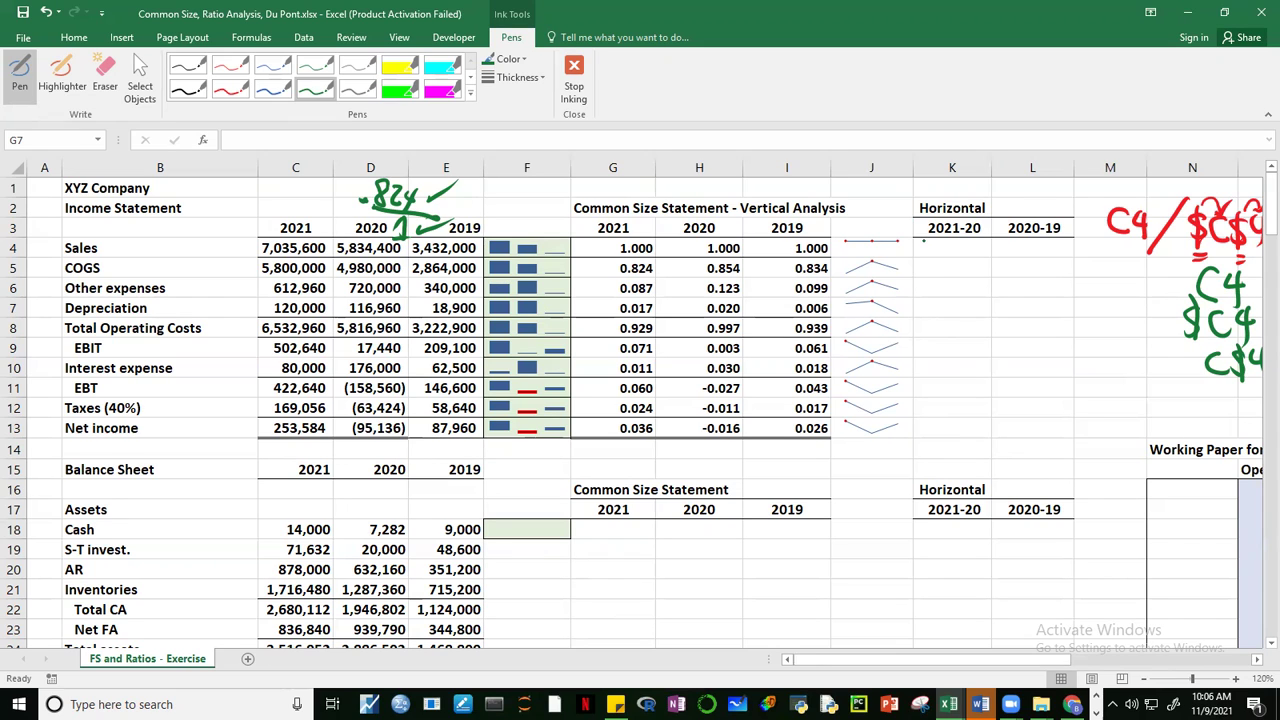
click(574, 80)
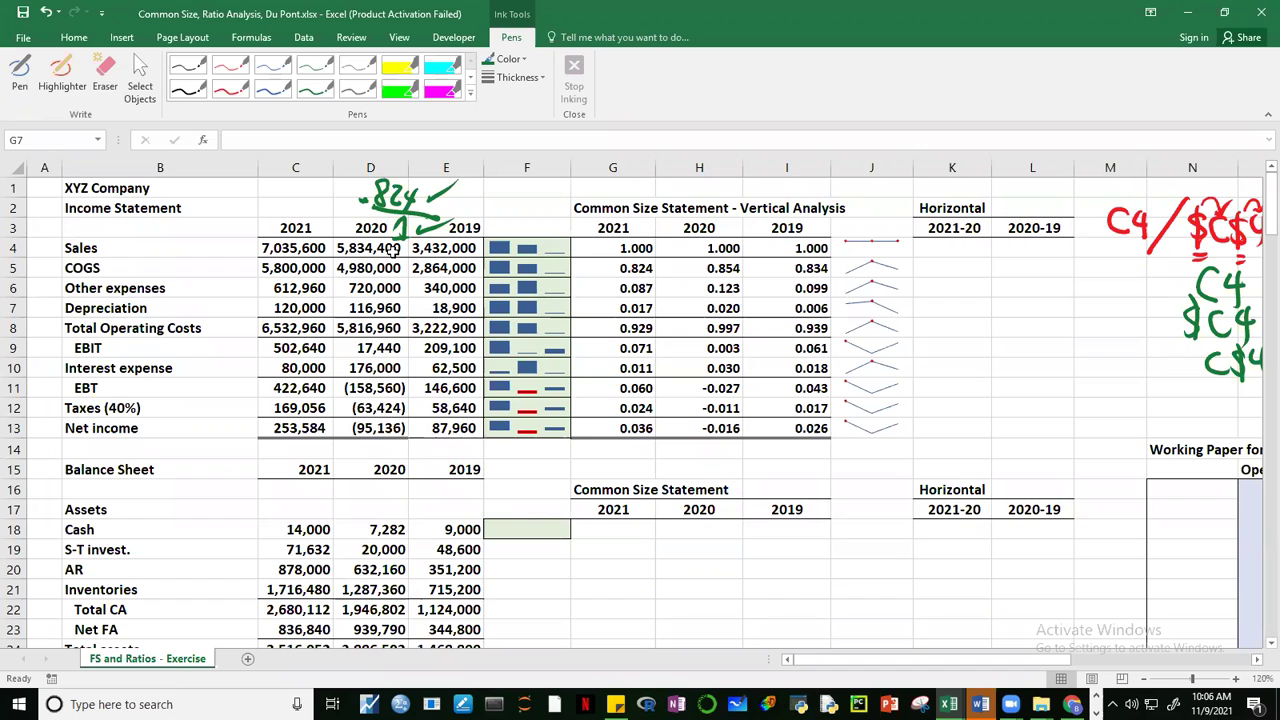
click(268, 253)
shift+click(409, 249)
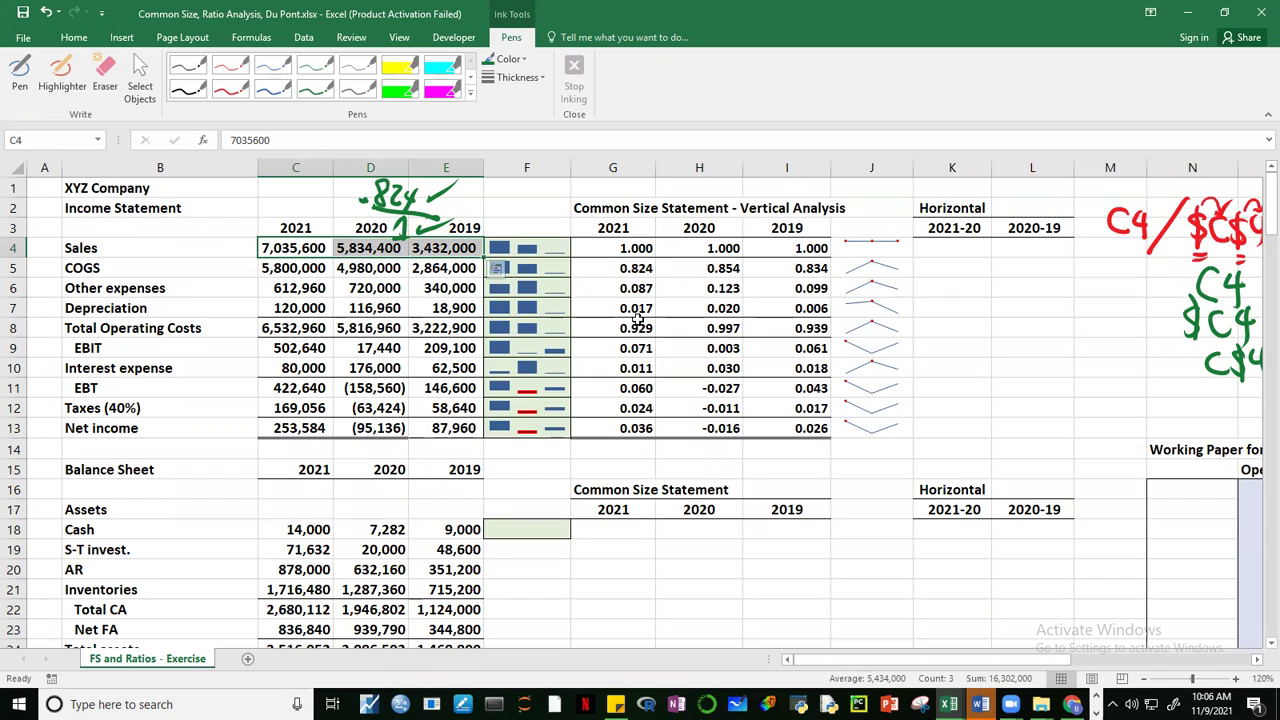
drag(637, 252, 650, 428)
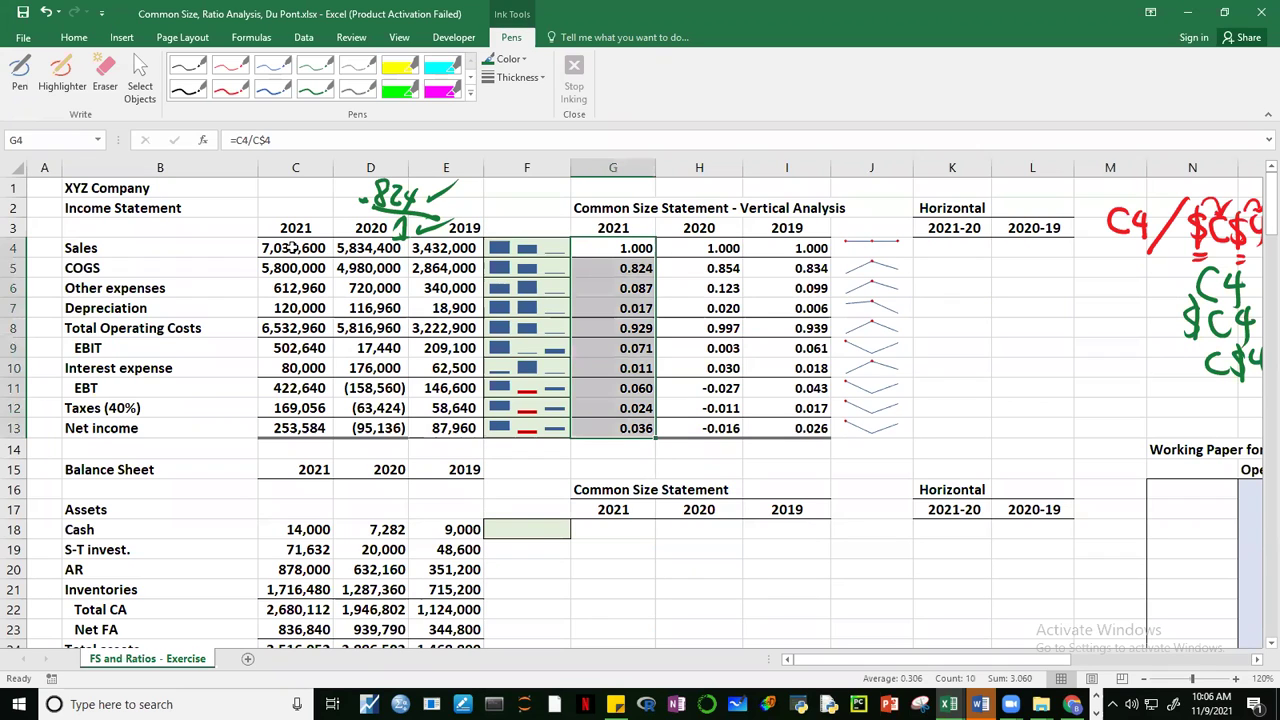
click(306, 390)
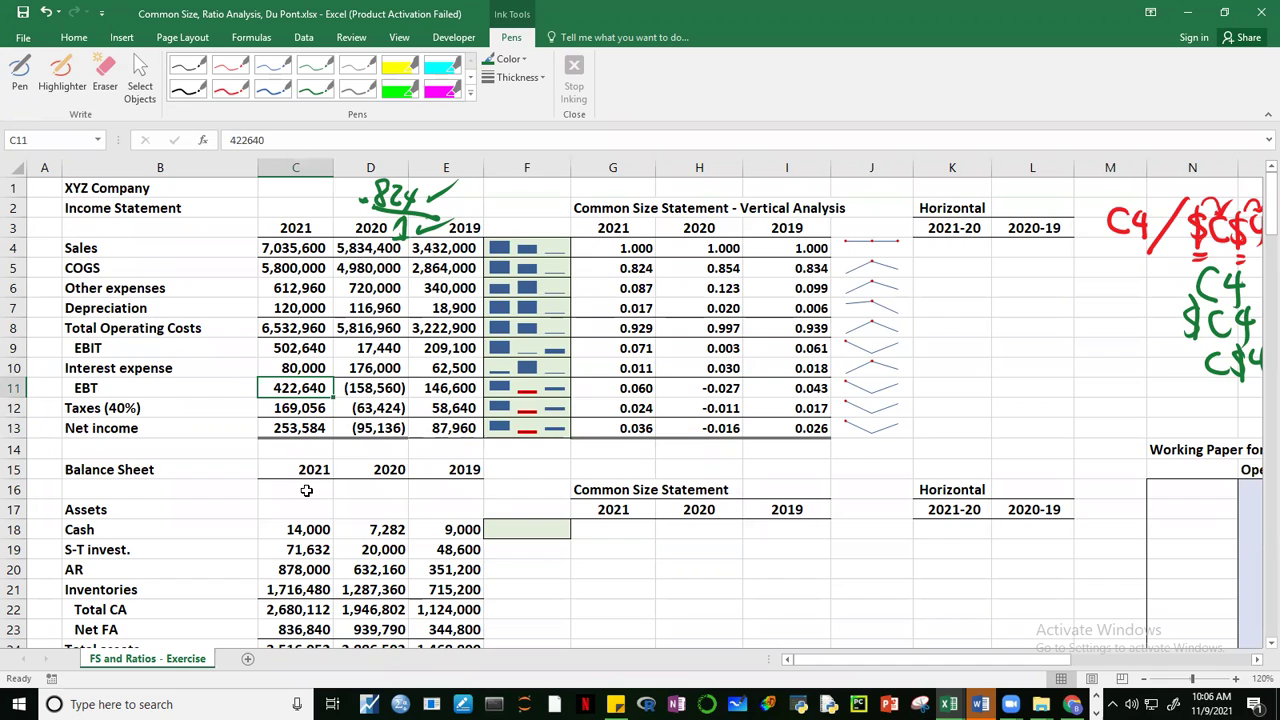
Step: Calculate the 2021-20 horizontal sales change in K4 with the formula =C4/D4-1
click(946, 250)
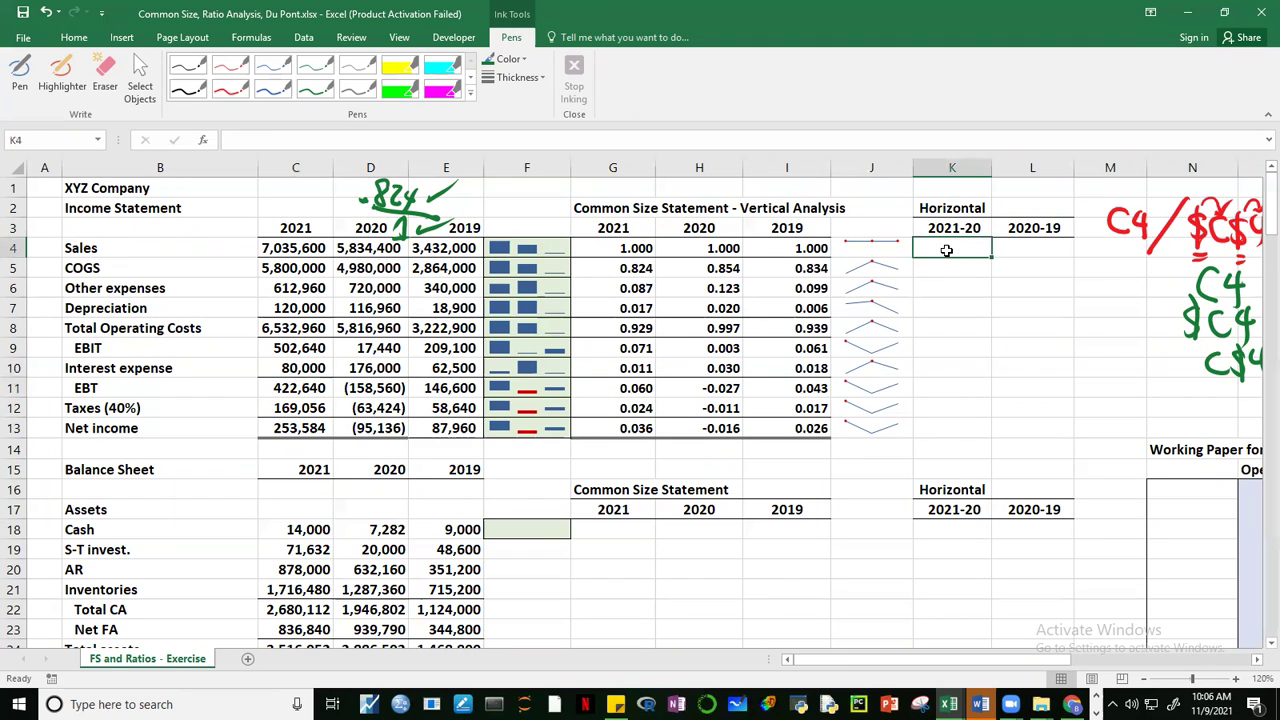
text(=)
click(298, 254)
text(/)
click(366, 248)
text(-1)
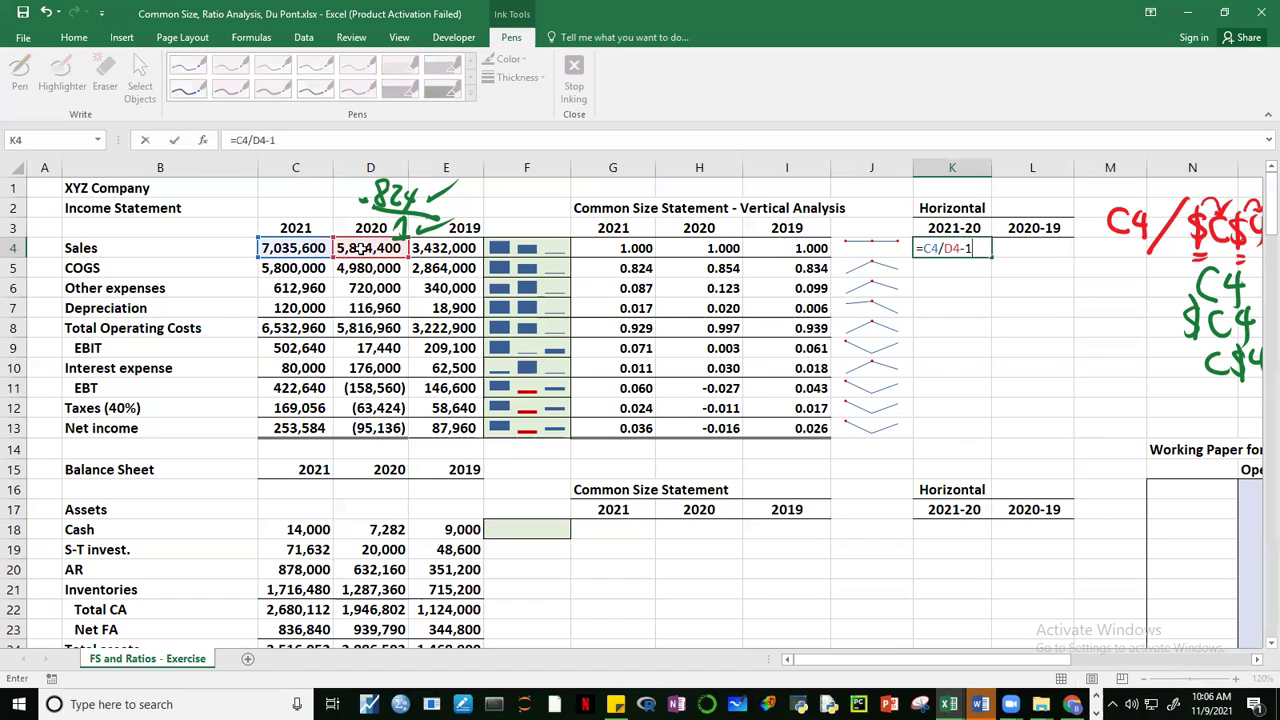
key(ctrl+Return)
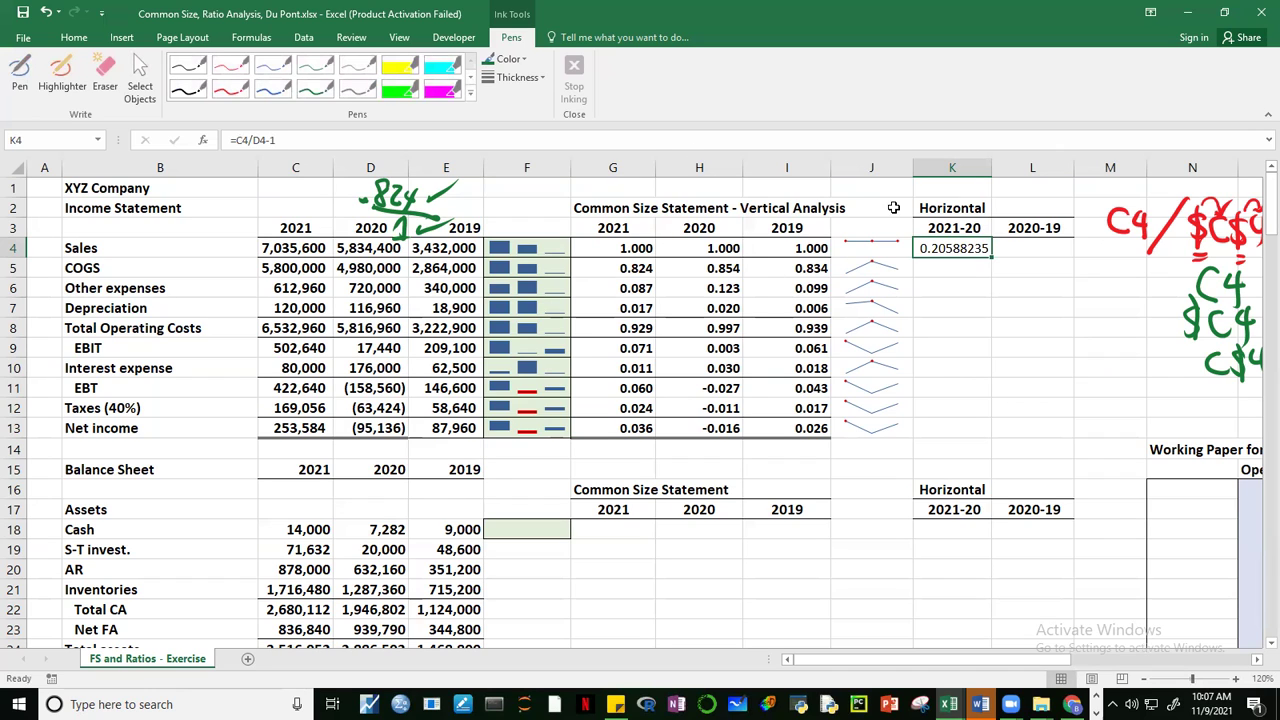
Step: Format K4 as a percentage with one decimal place and fill its formula across K4:L13
click(74, 37)
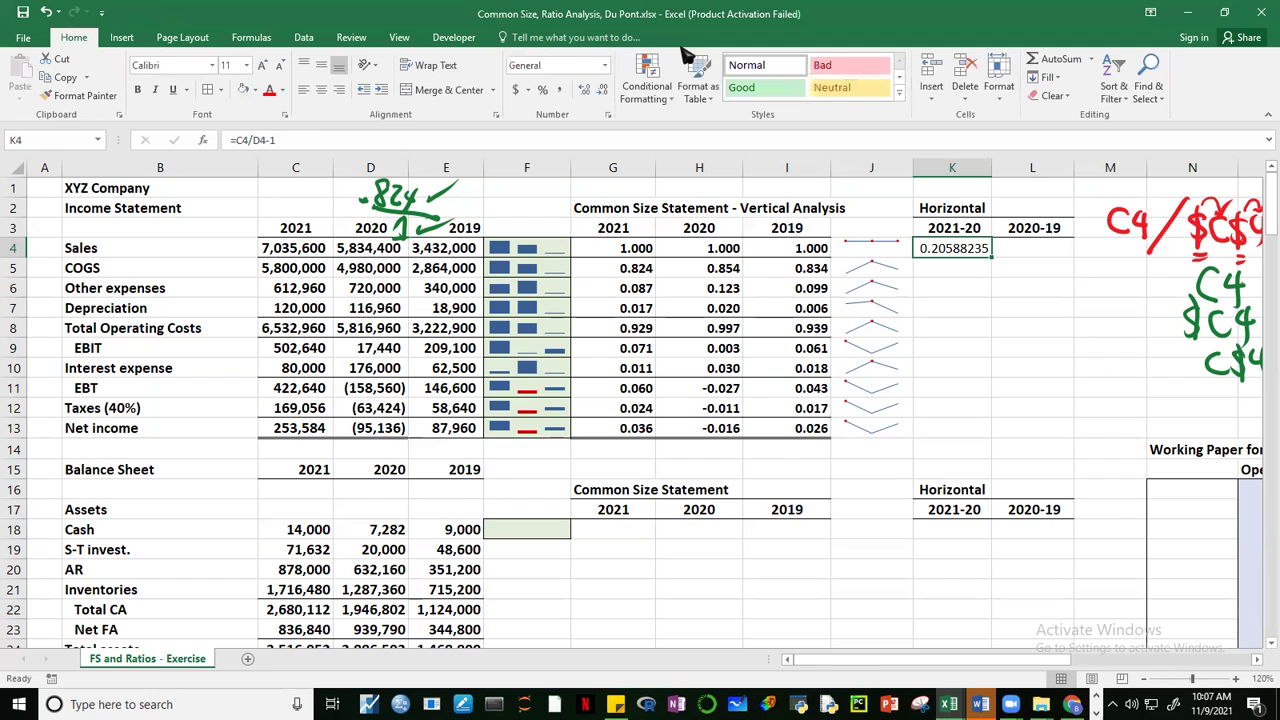
click(545, 90)
click(585, 90)
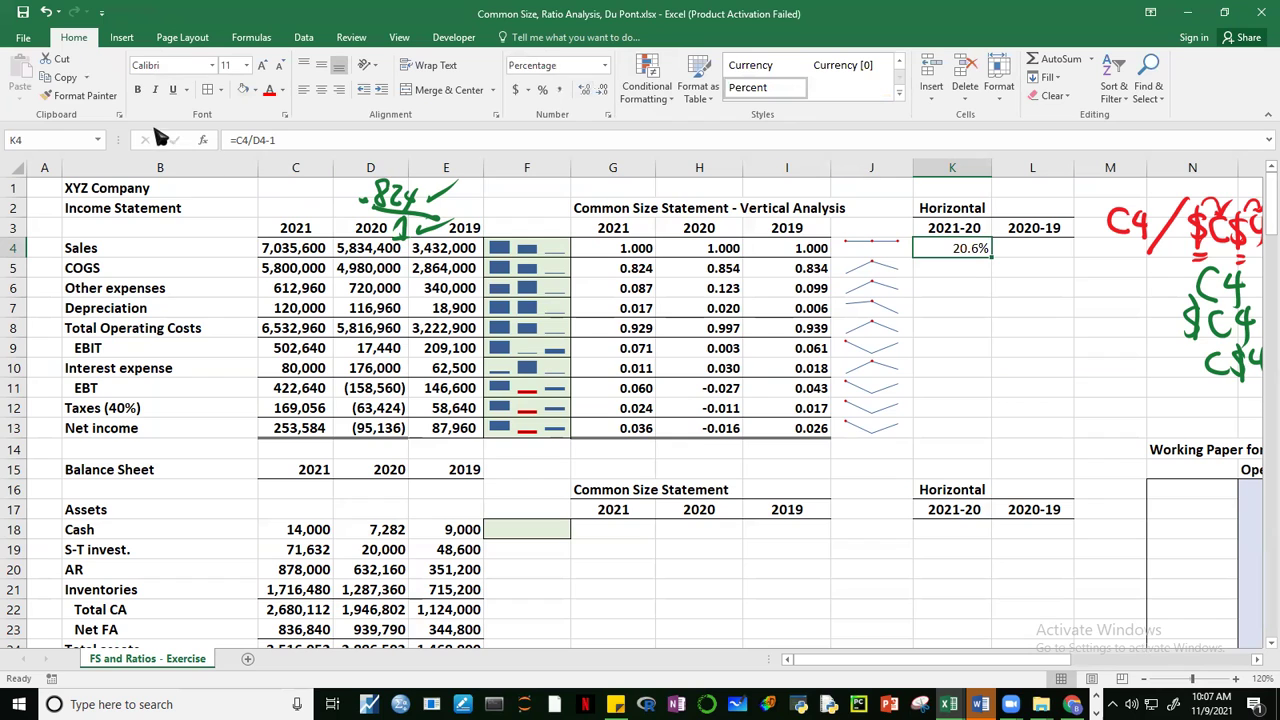
click(1080, 336)
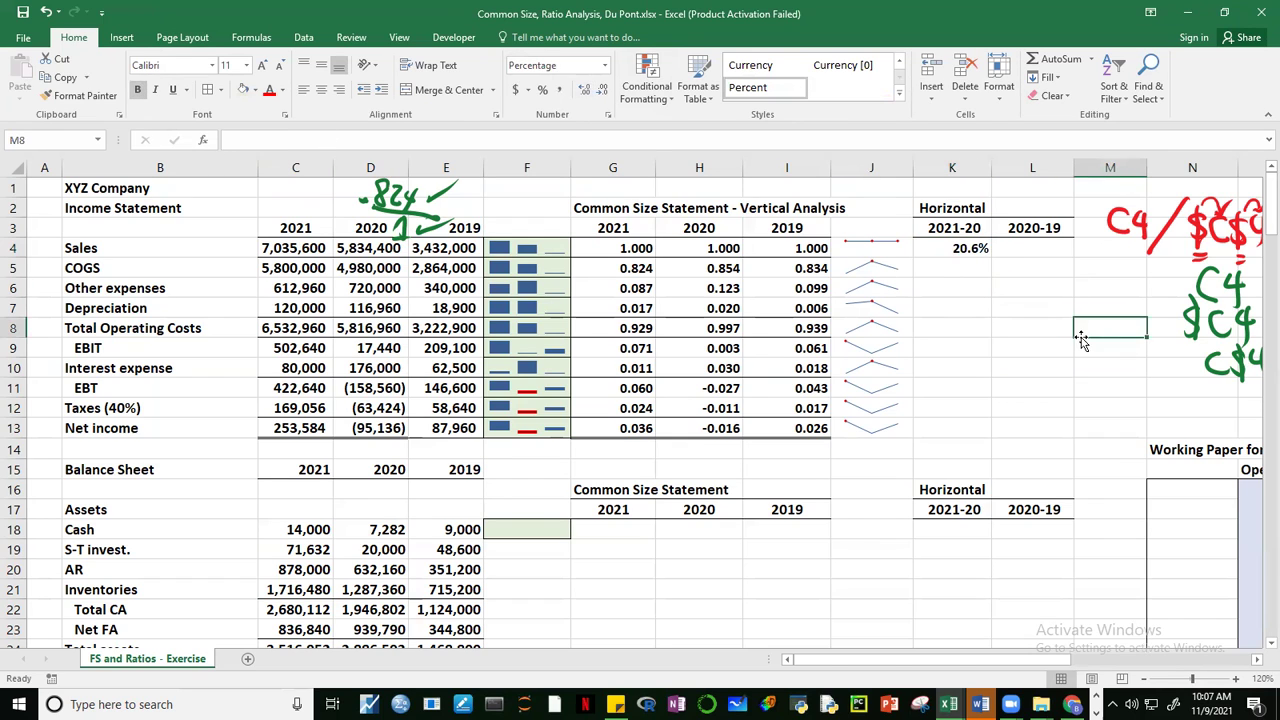
click(950, 252)
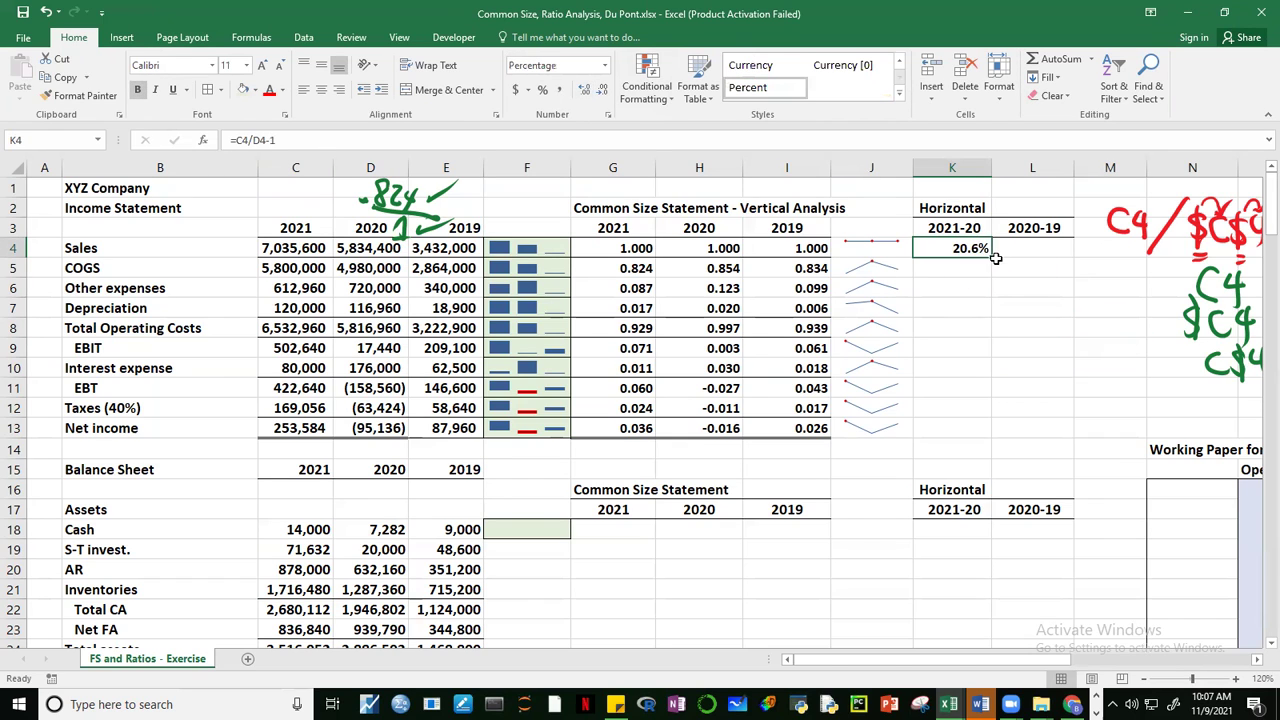
drag(995, 258, 1073, 438)
Step: Apply a top and bottom border to the Total Operating Costs changes in K8:L8
click(935, 333)
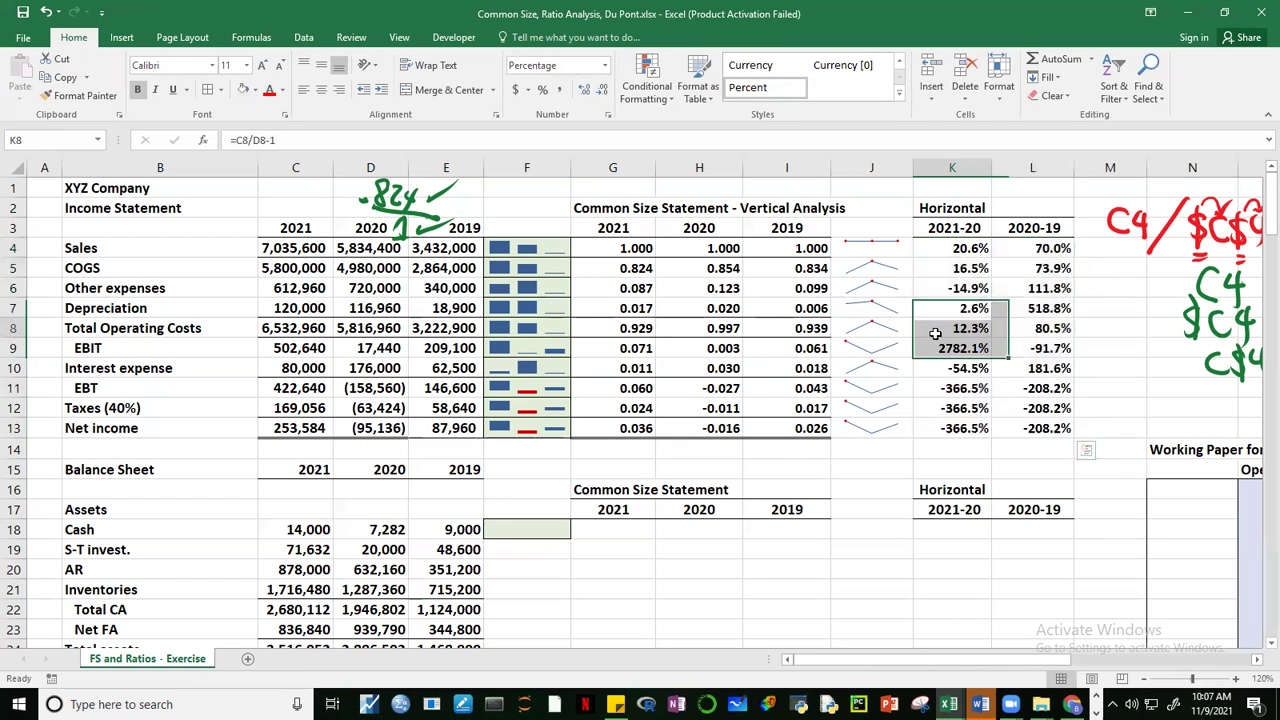
drag(935, 333, 1040, 330)
click(222, 90)
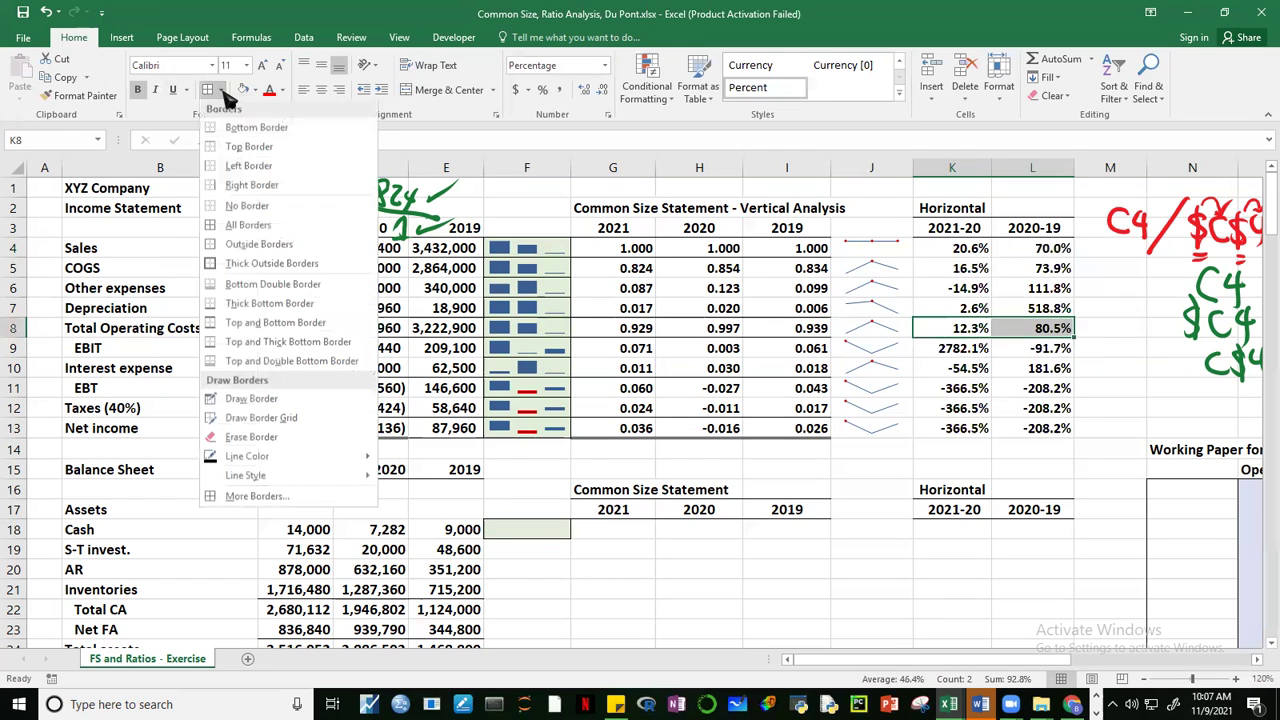
click(331, 326)
click(995, 374)
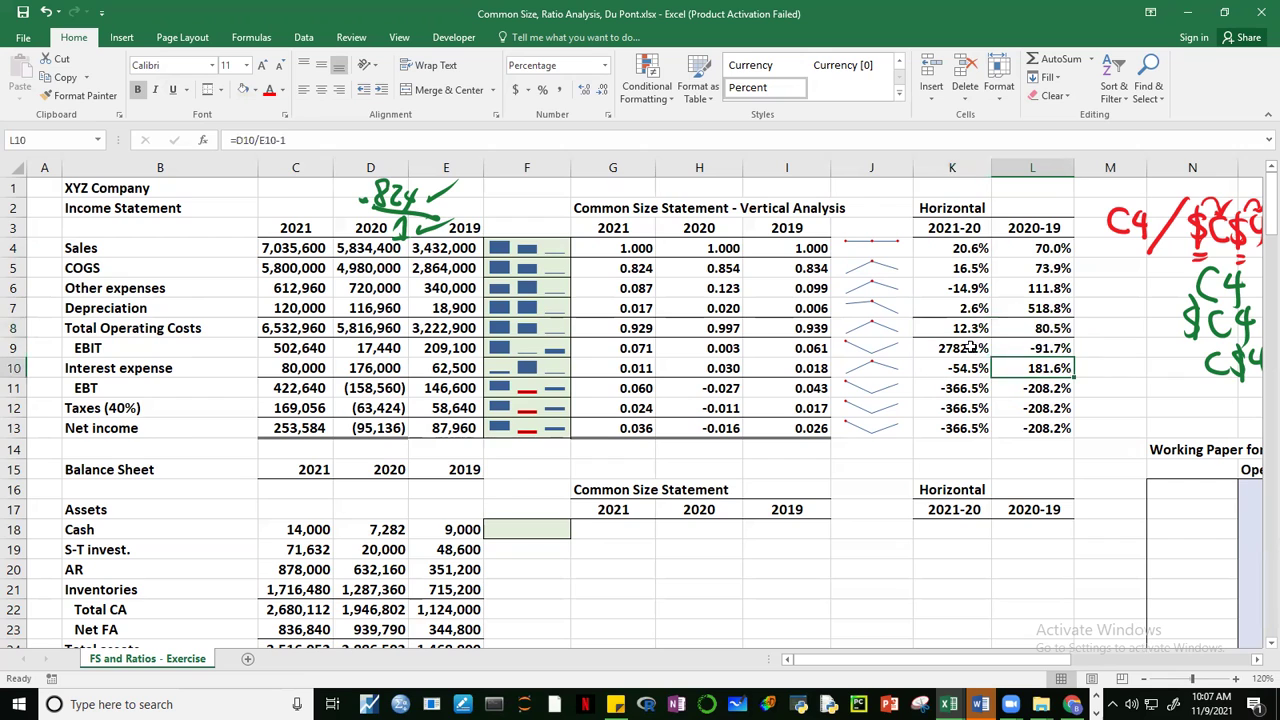
Step: Apply a top and bottom border to the EBT and Taxes changes in K11:L12
drag(964, 392, 1068, 414)
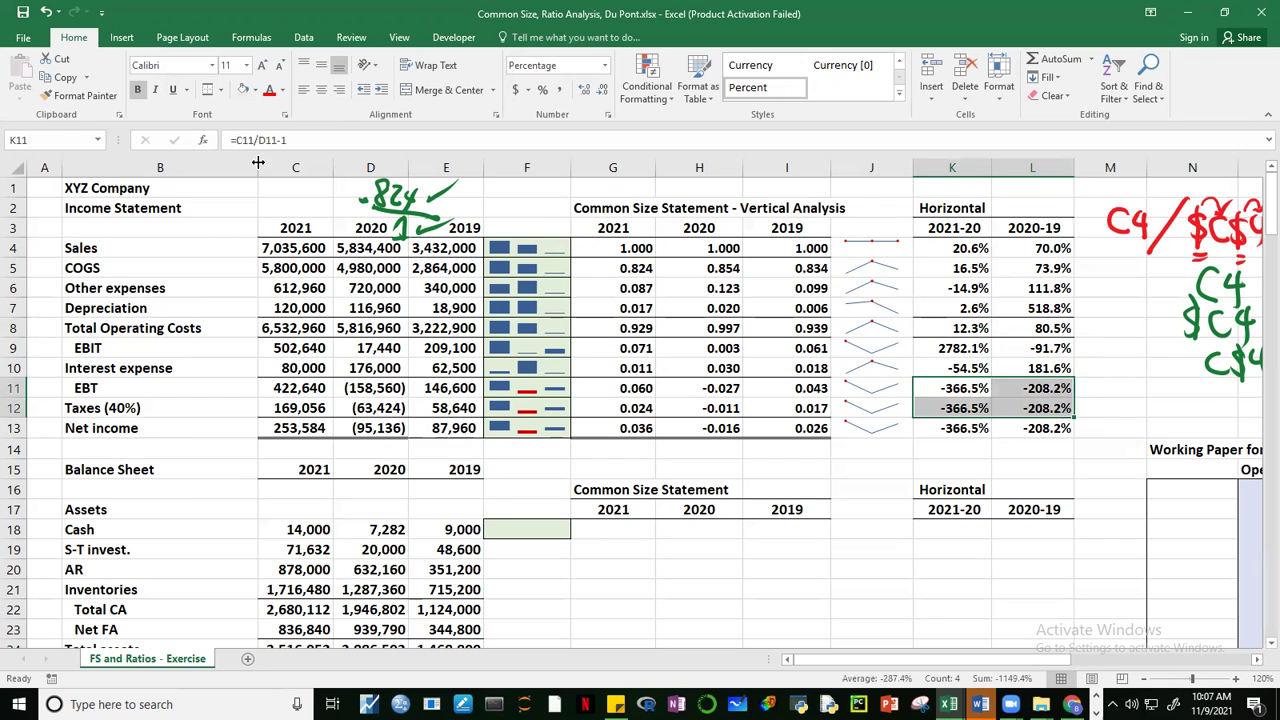
click(222, 90)
click(962, 452)
click(960, 448)
Step: Apply a top and double bottom border to the Net income changes in K13:L13
drag(955, 428, 1040, 428)
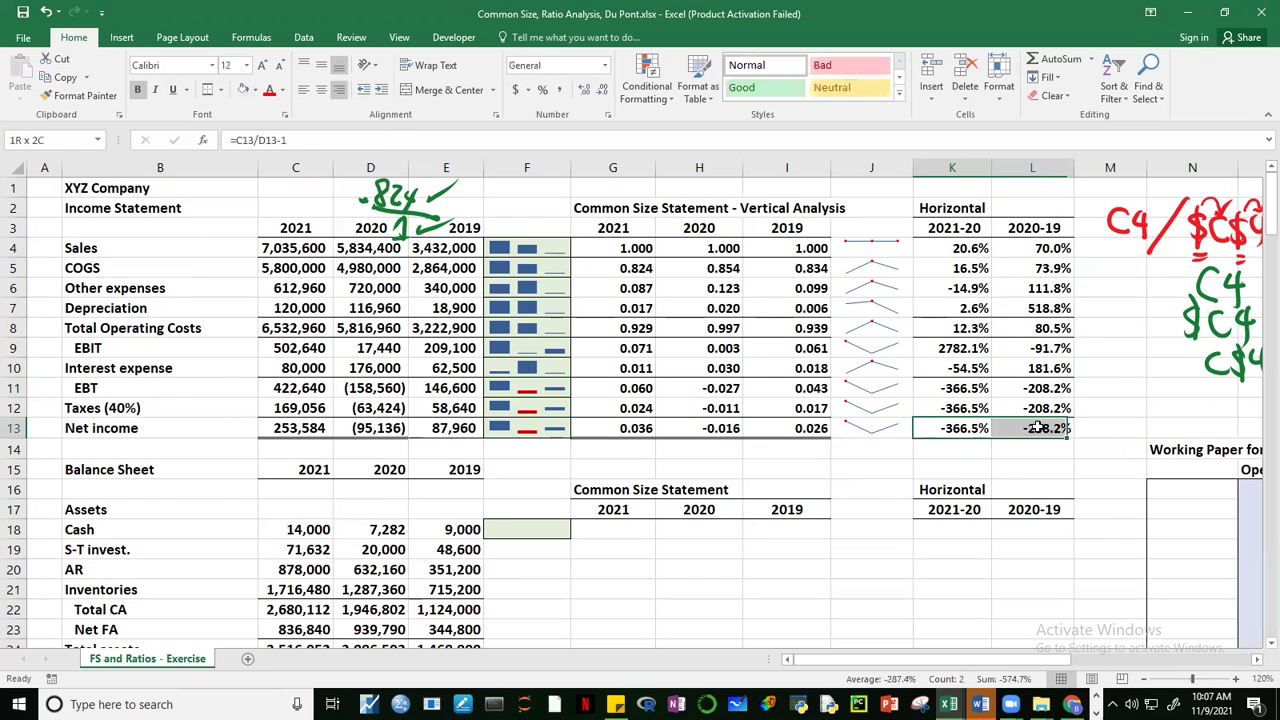
click(228, 91)
click(252, 363)
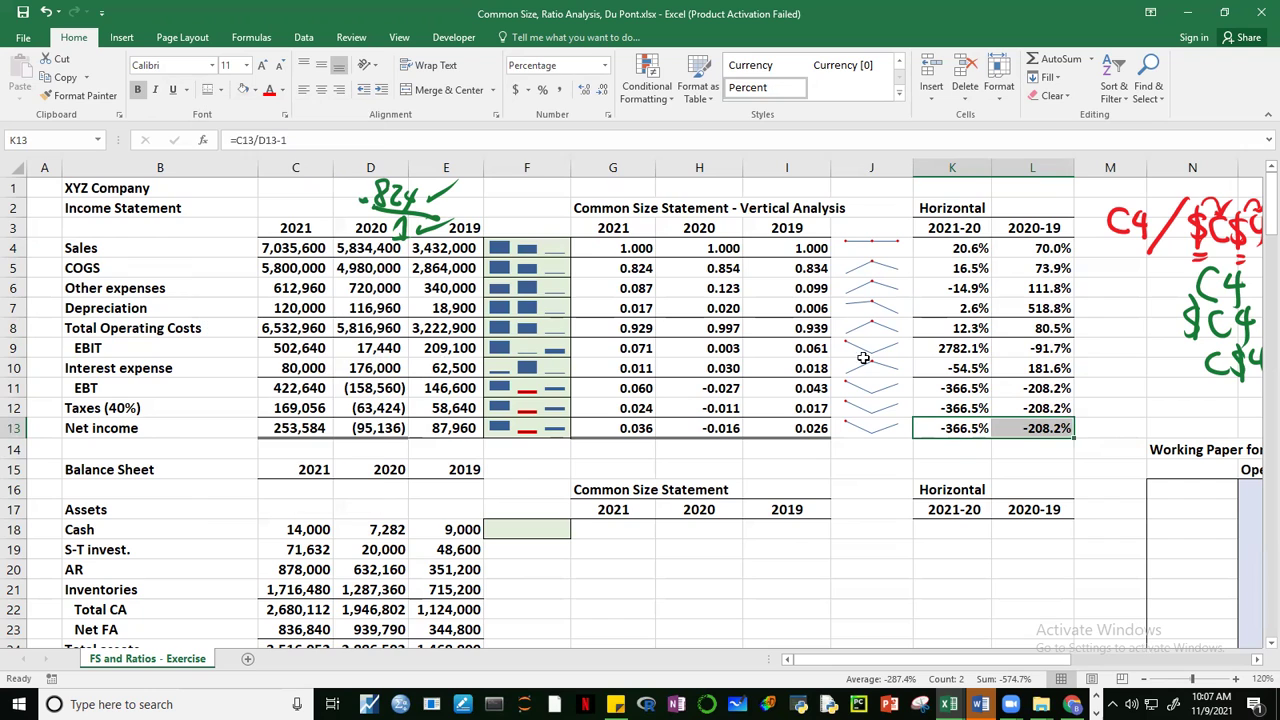
Step: Apply a bottom border to the Sales changes in K4:L4
drag(956, 258, 1010, 255)
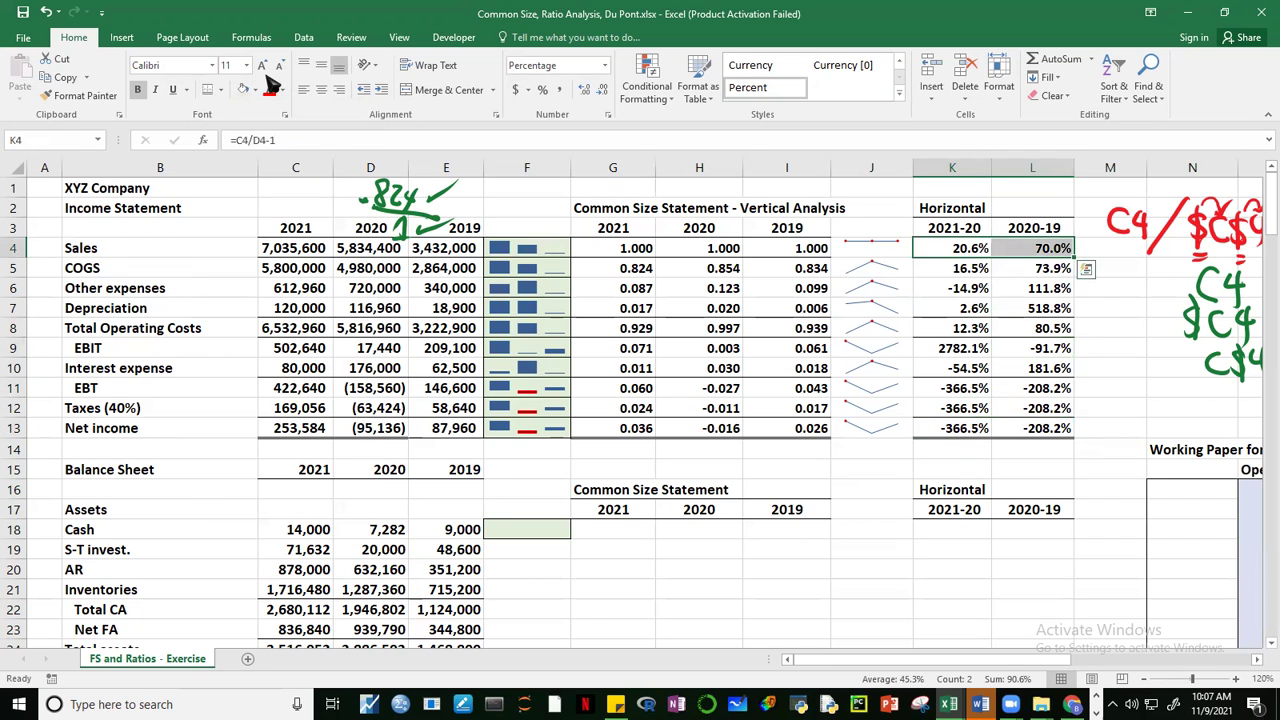
click(220, 90)
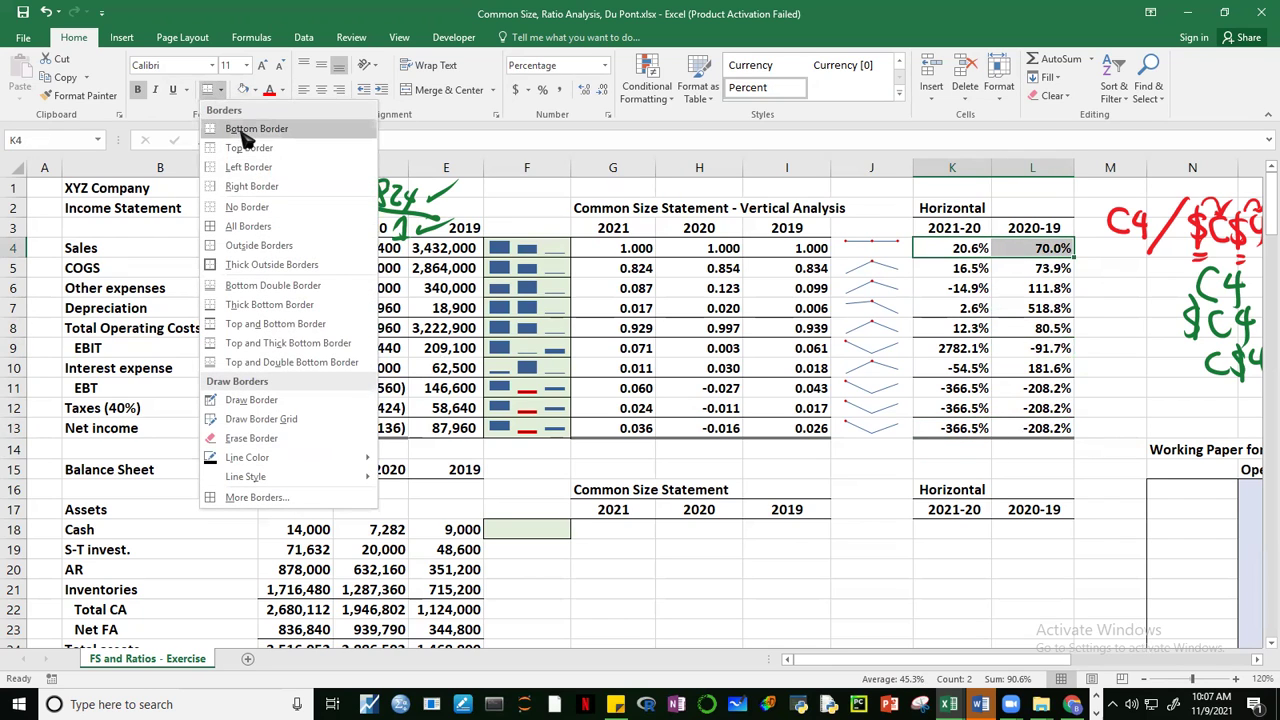
click(256, 129)
click(1030, 348)
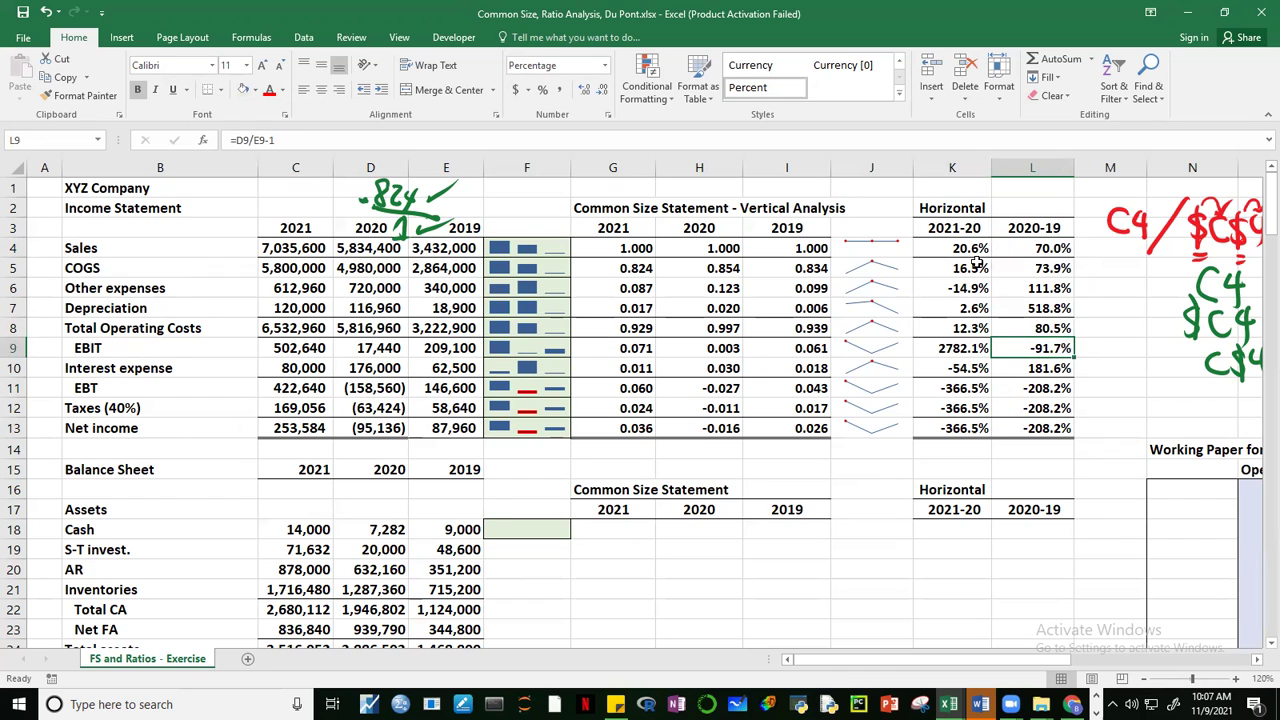
Step: Change the heading in K2 to "Horizontal Analysis - Year on year analysis" and left-align it
click(928, 210)
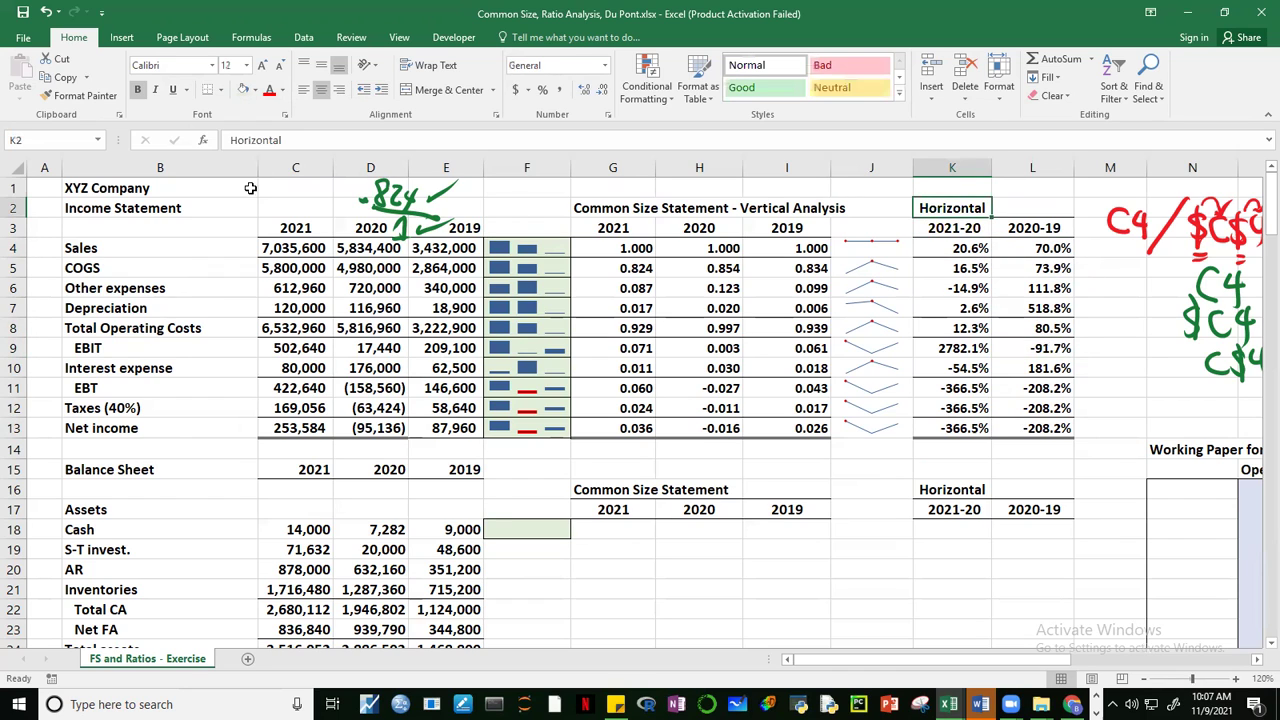
click(297, 141)
text(Analysis)
key(Return)
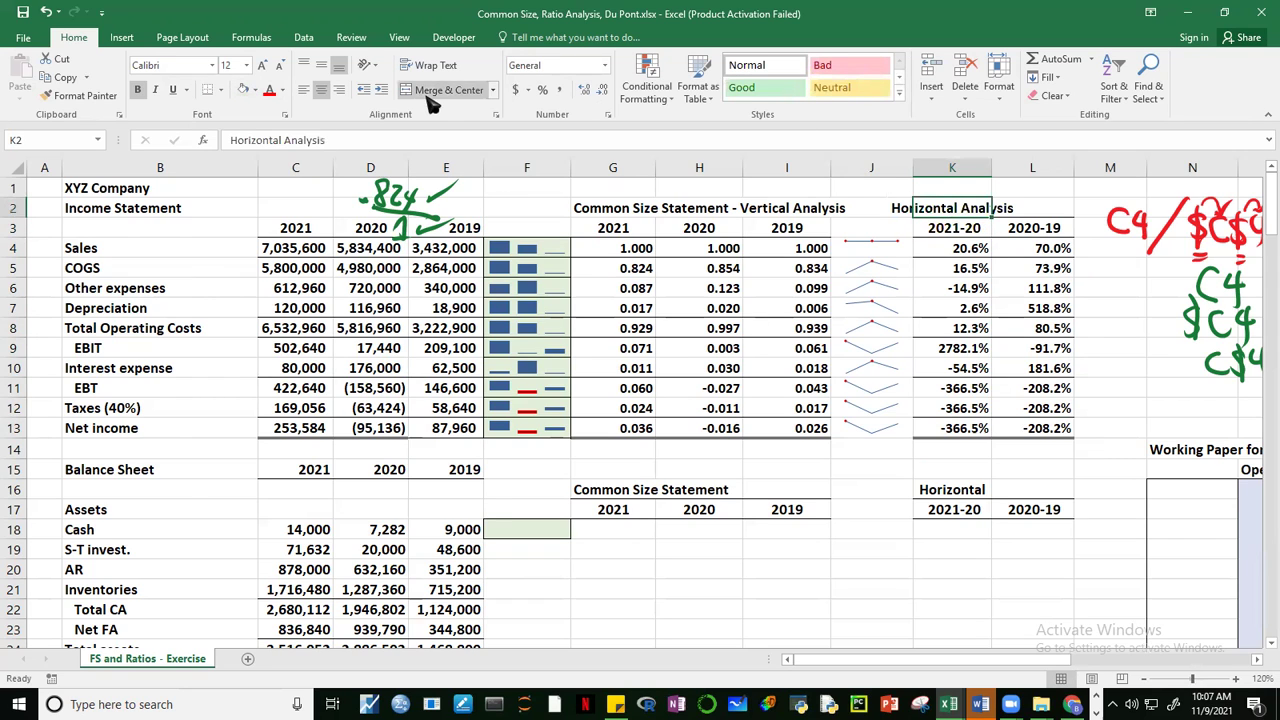
click(304, 90)
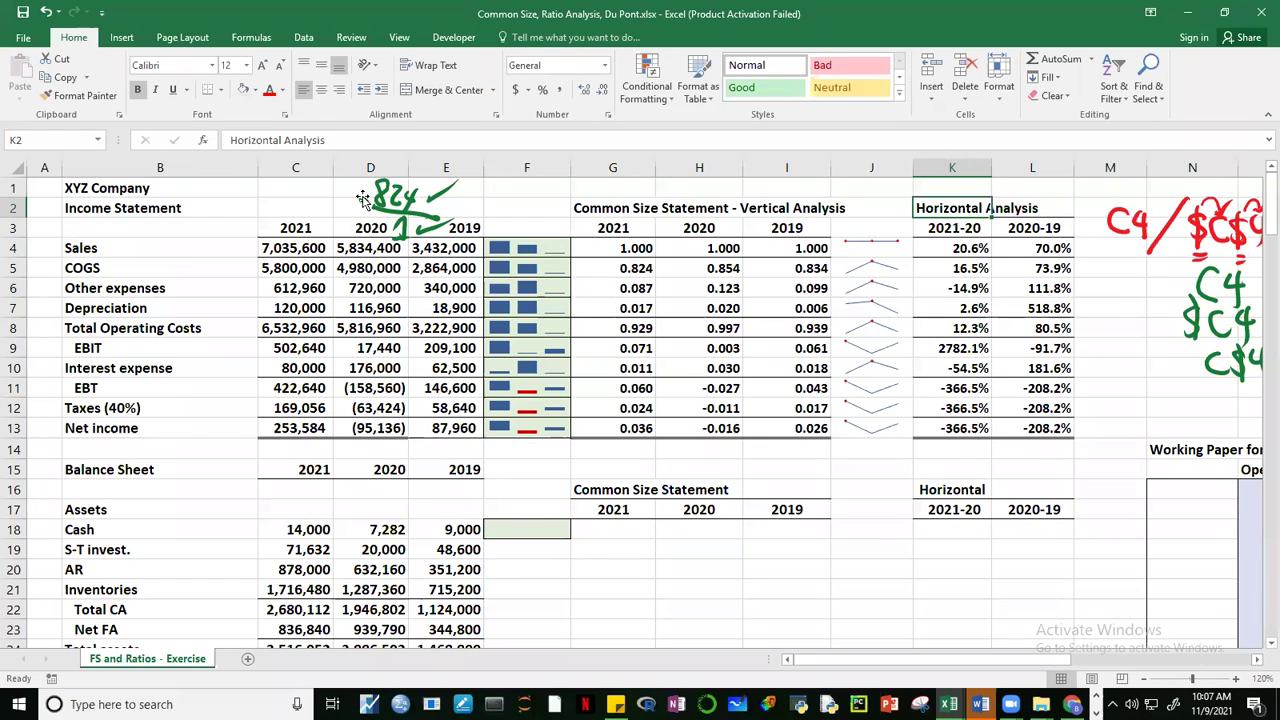
click(352, 142)
text(- Ye)
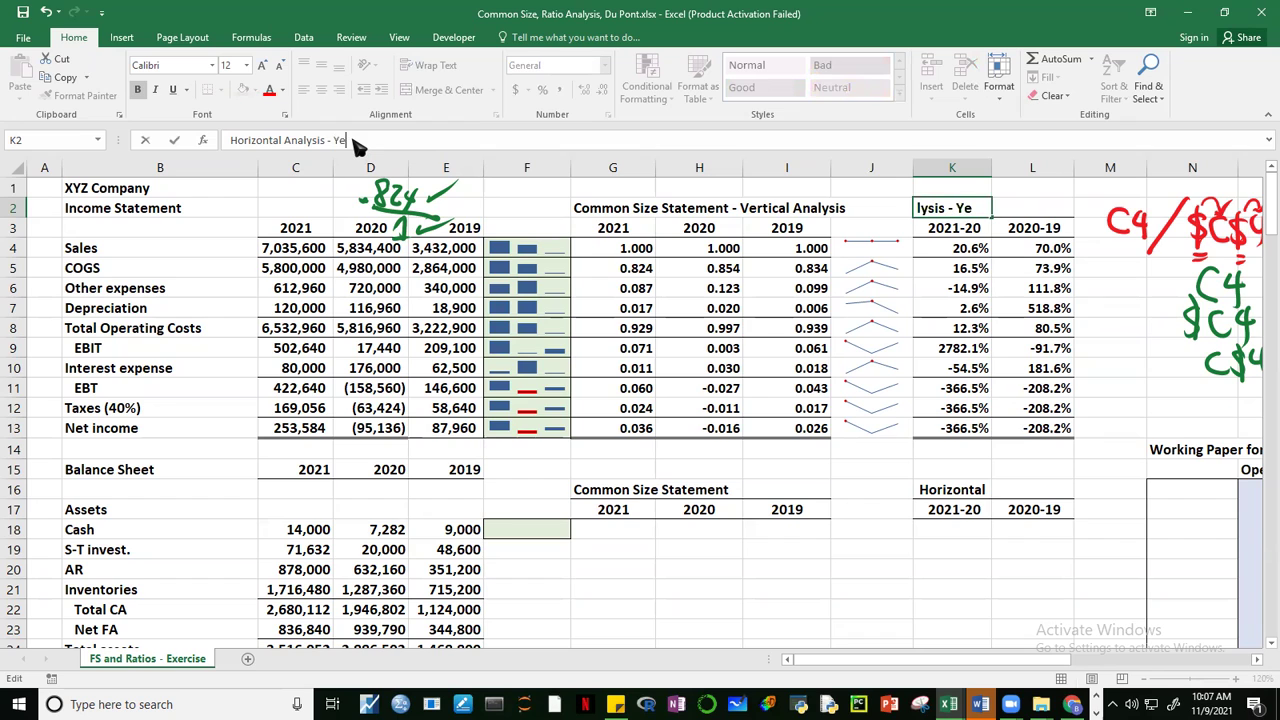
text(ar on year analysis)
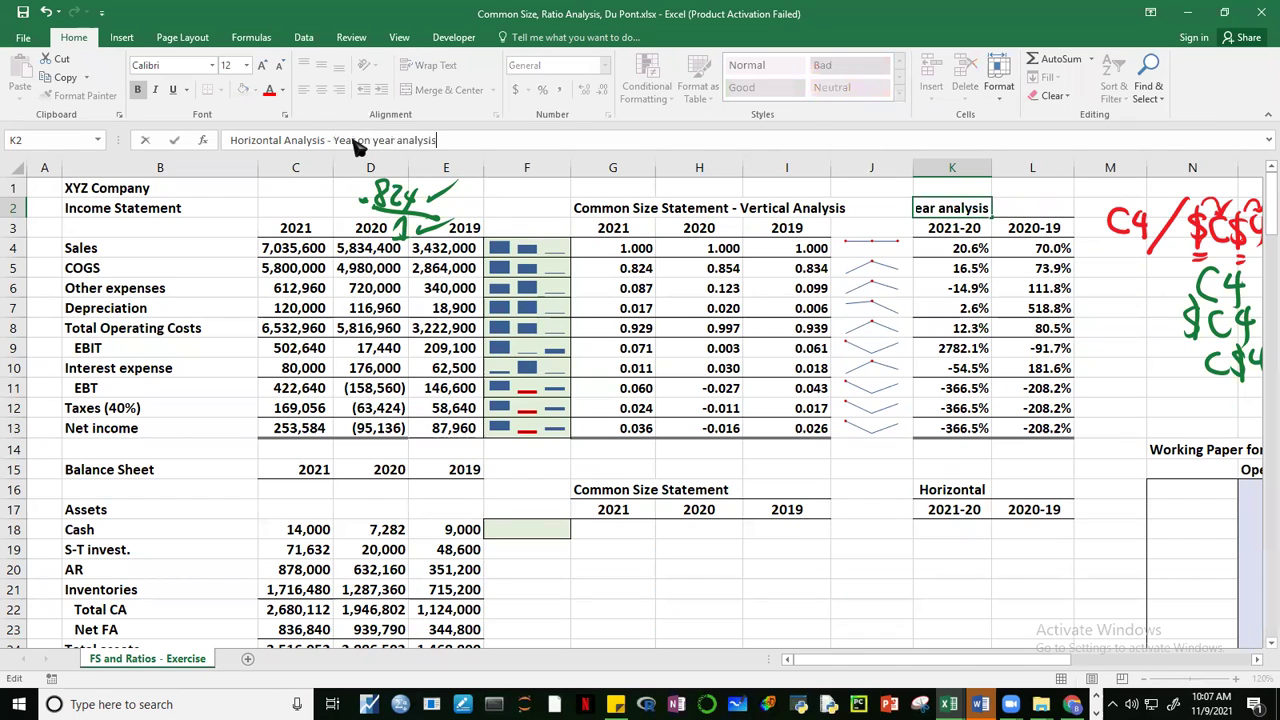
key(Return)
click(1151, 356)
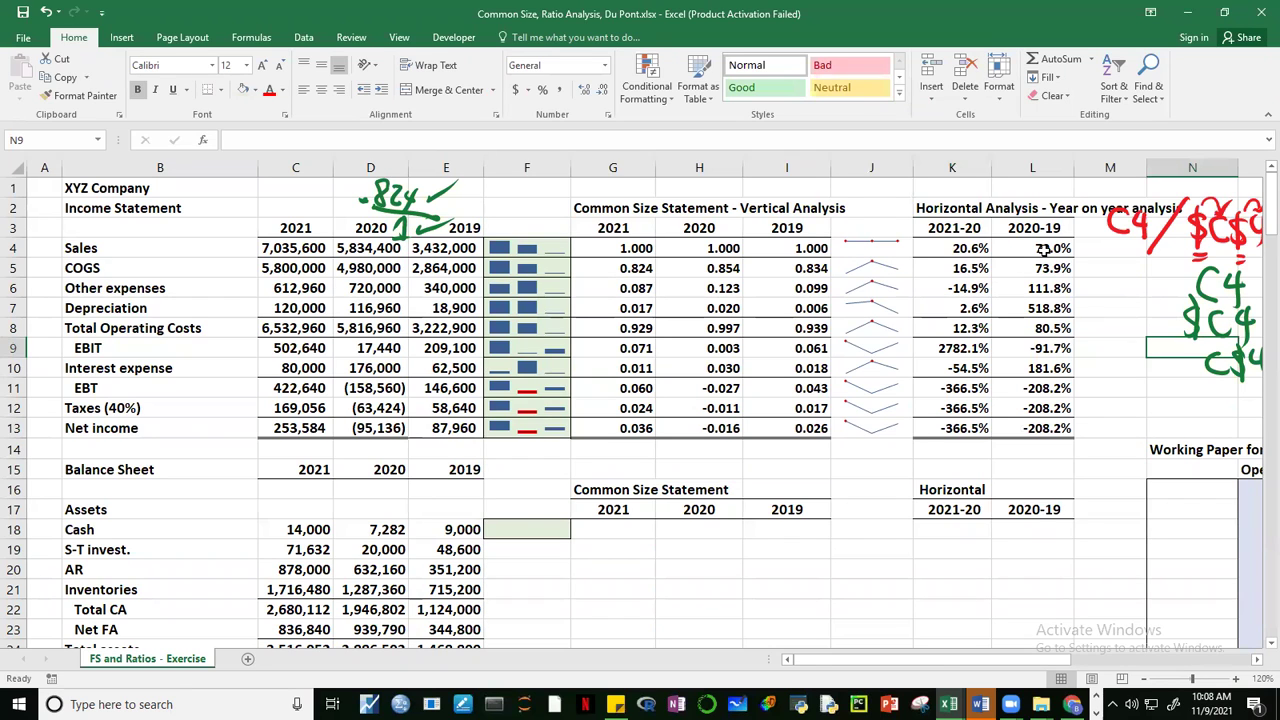
Step: Examine the Sales year-on-year changes in K4:L4 together with the 2019 and 2020 sales amounts
click(1043, 250)
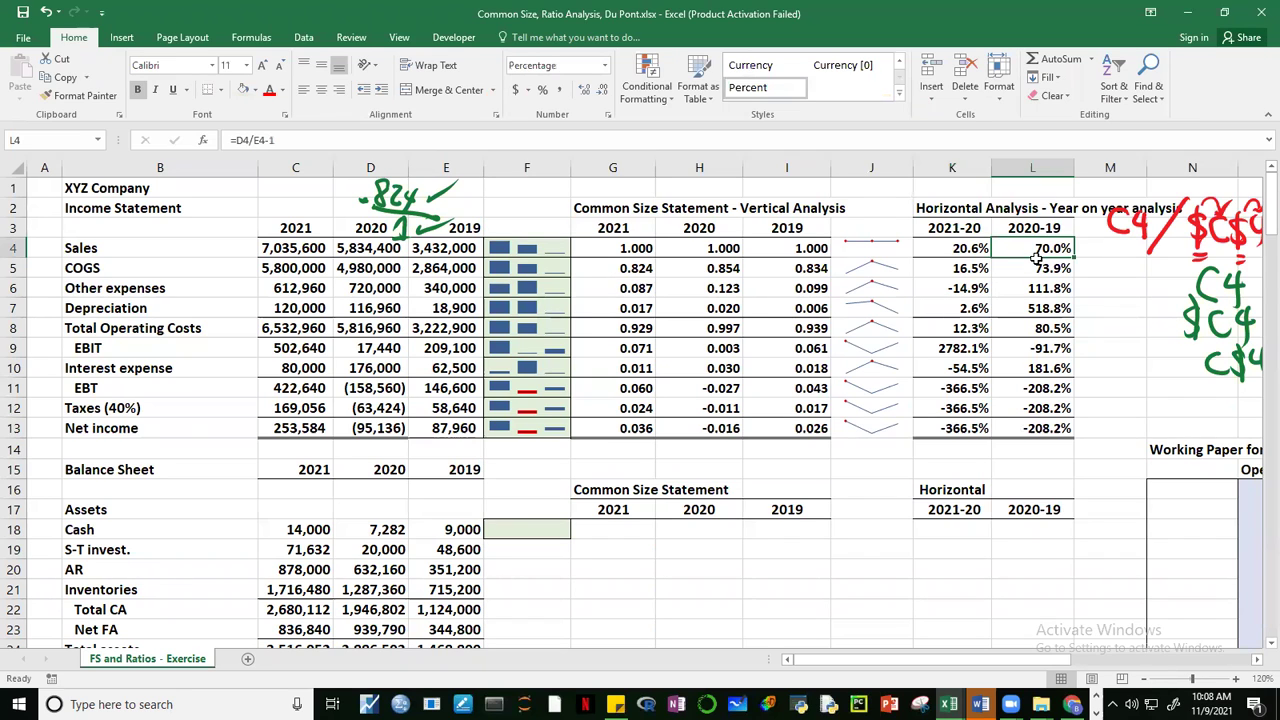
click(935, 249)
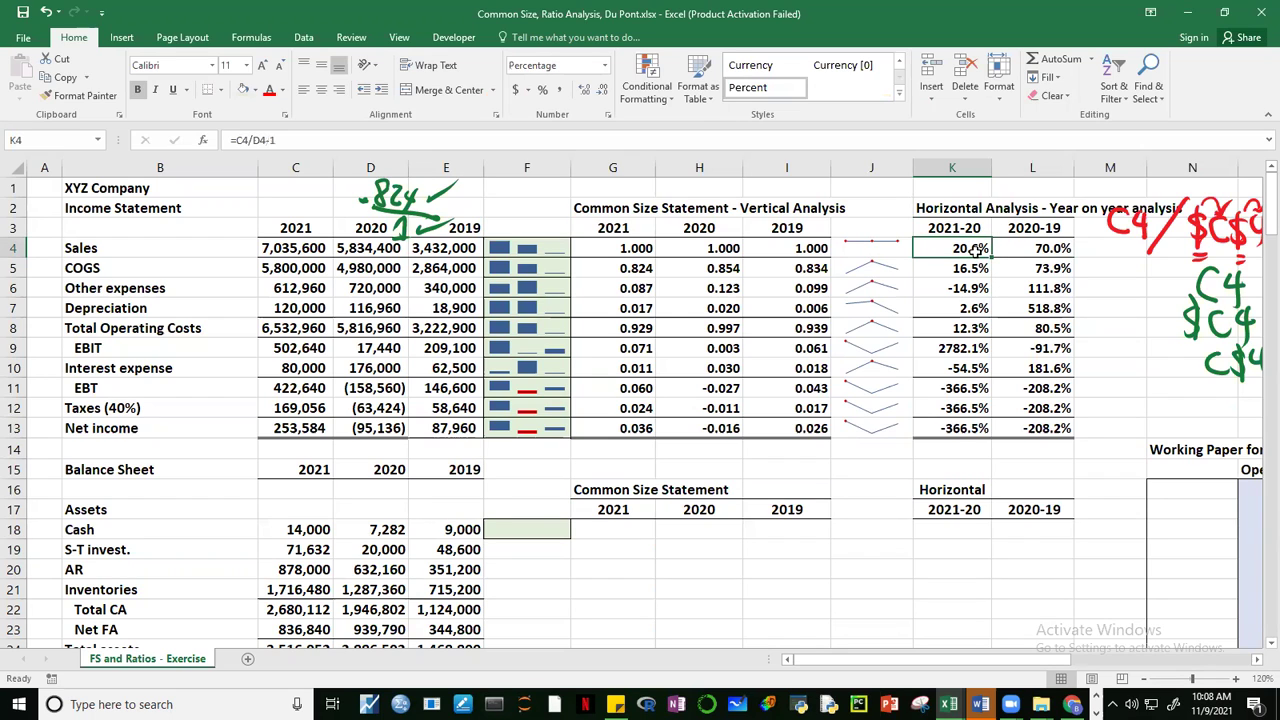
drag(452, 247, 388, 253)
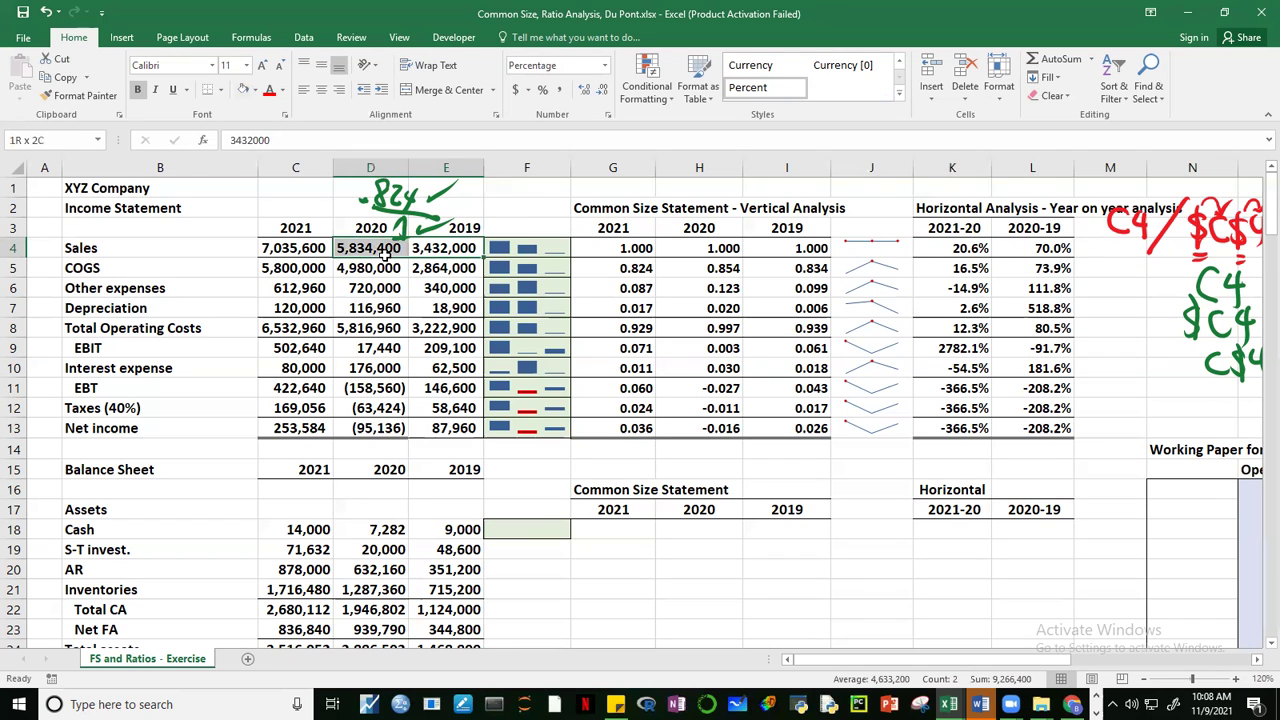
click(1140, 288)
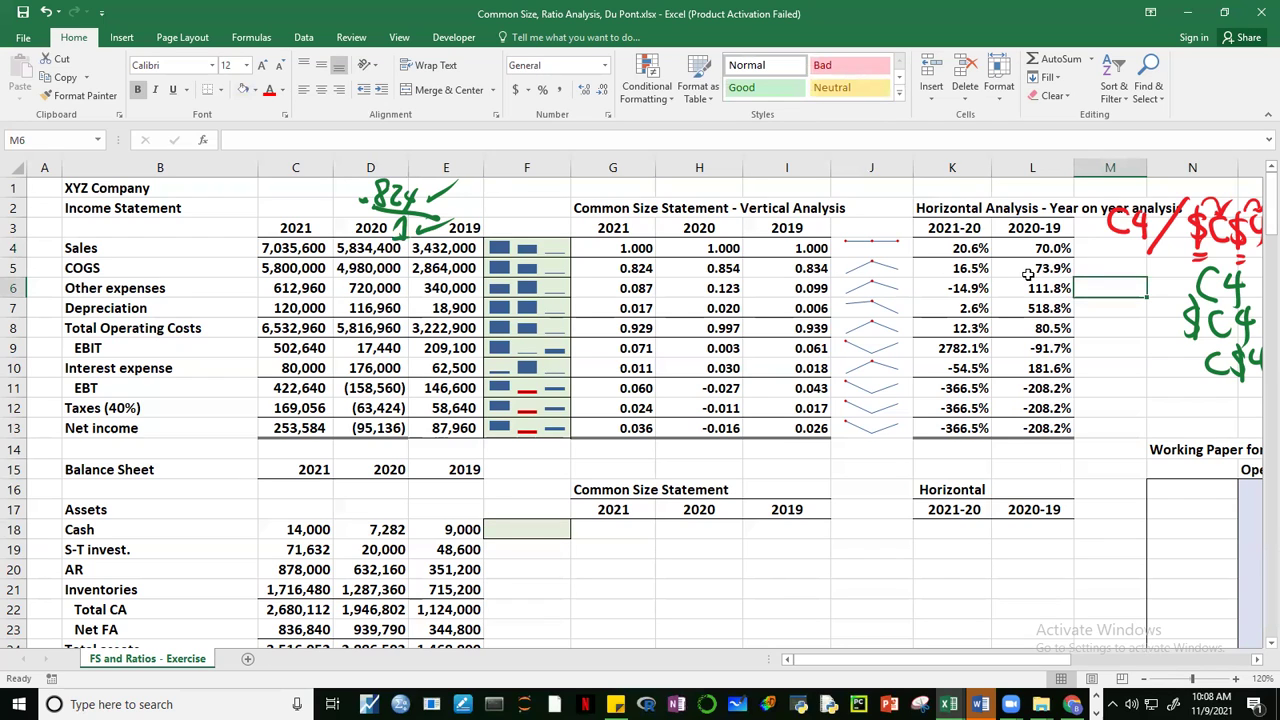
Step: Compare the 2020-19 COGS growth in L5 with the Sales growth in L4
click(1053, 271)
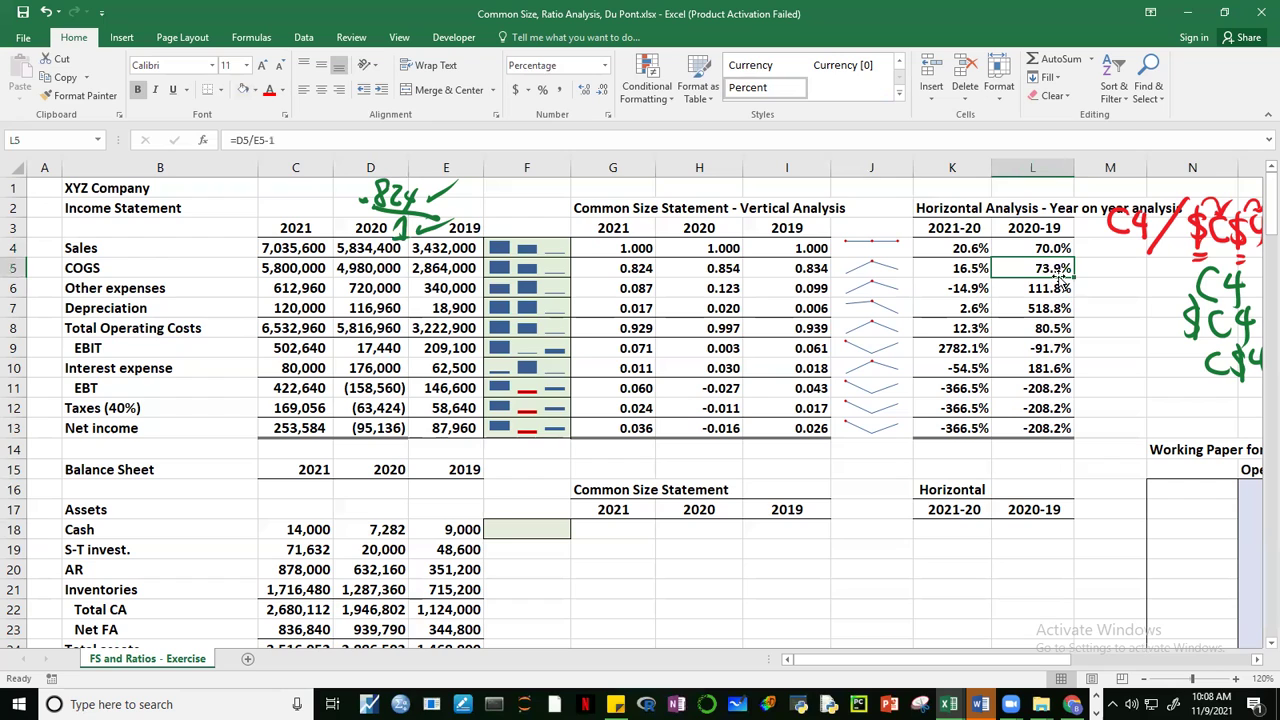
click(1163, 314)
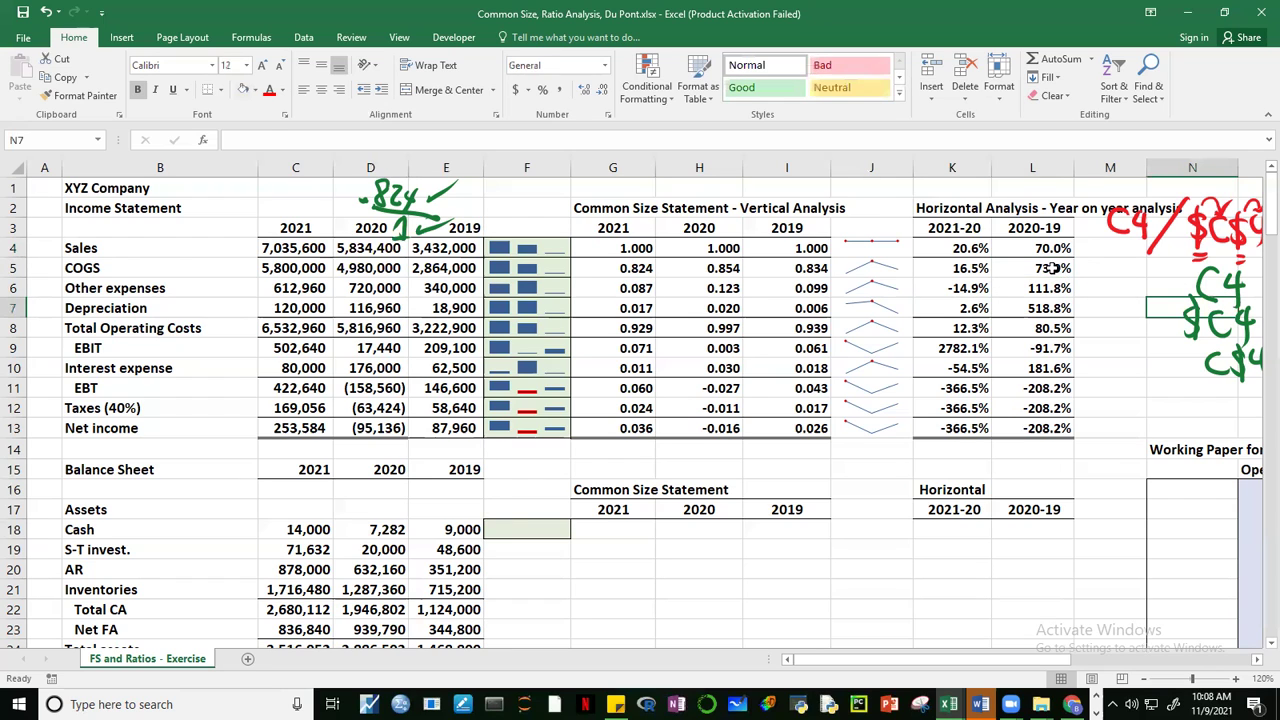
click(1050, 269)
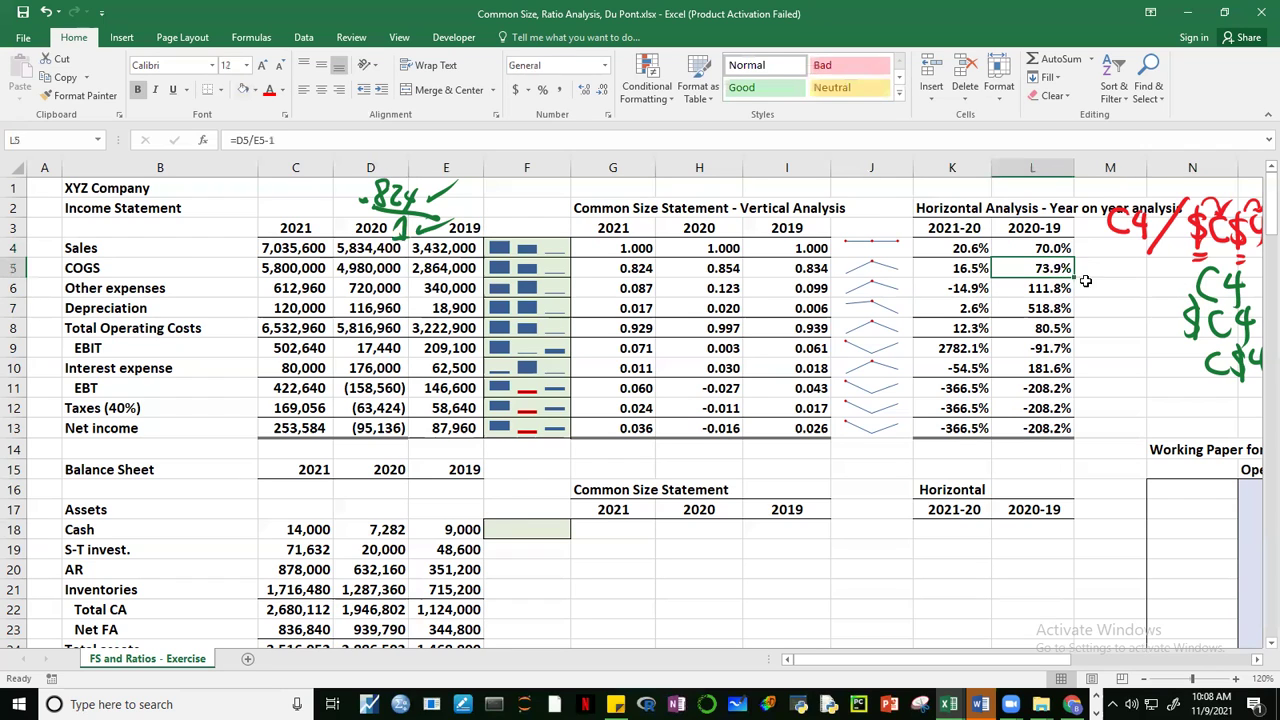
click(1040, 256)
click(1042, 268)
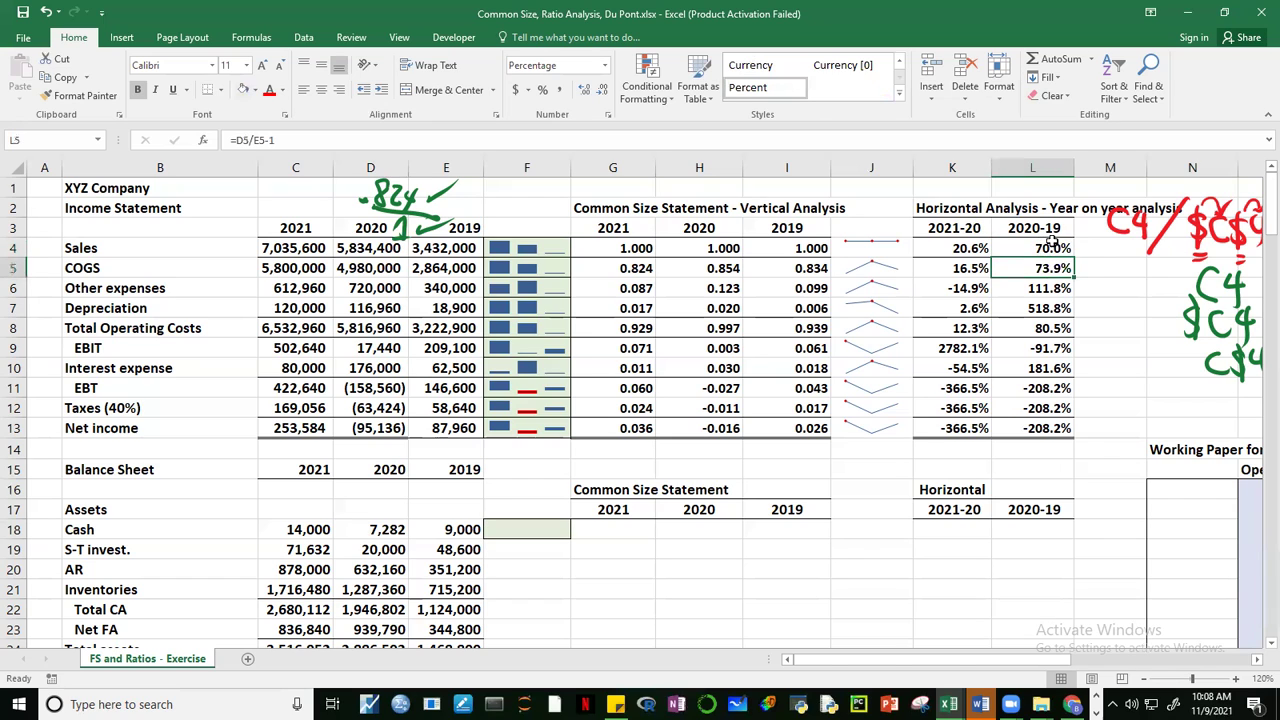
click(1054, 247)
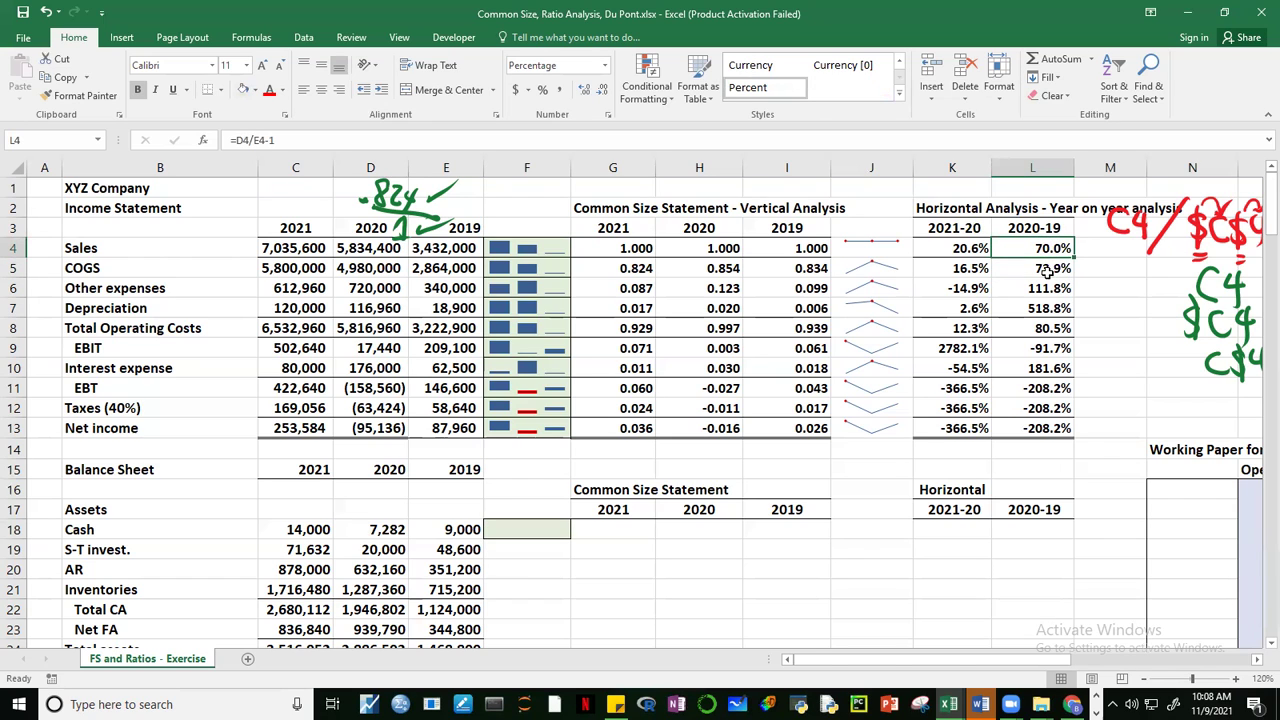
click(1063, 268)
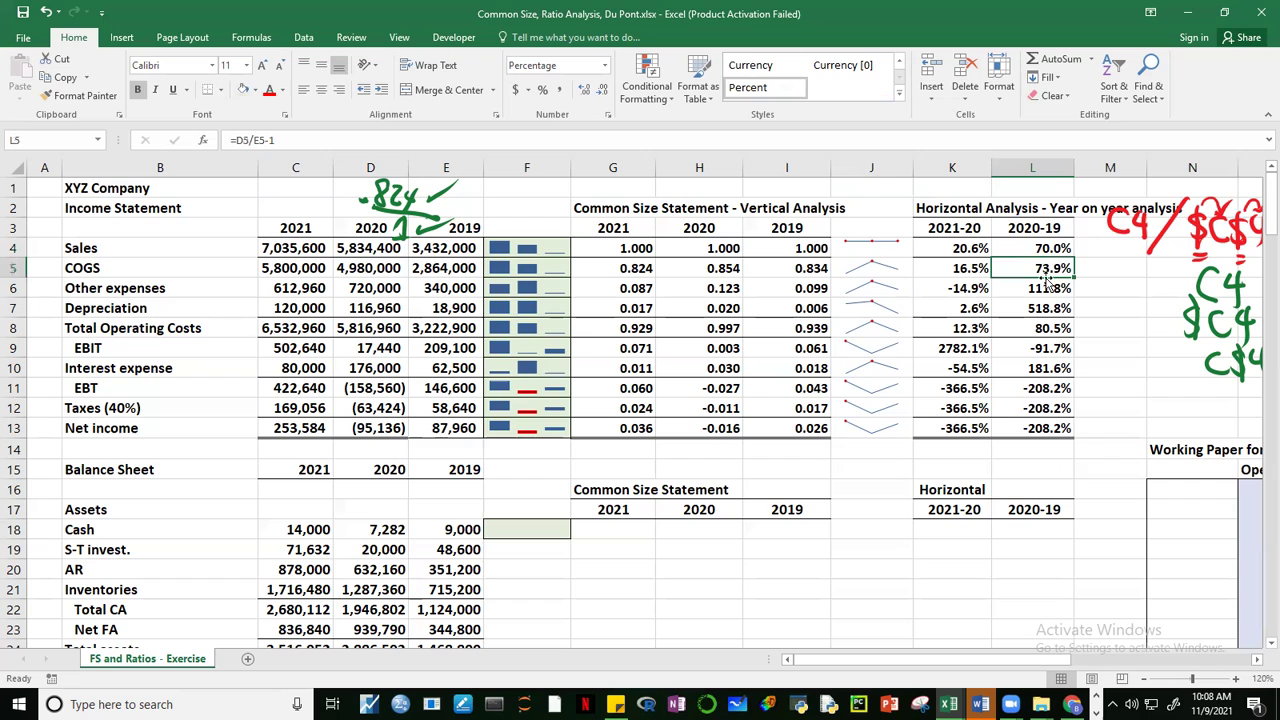
click(1116, 286)
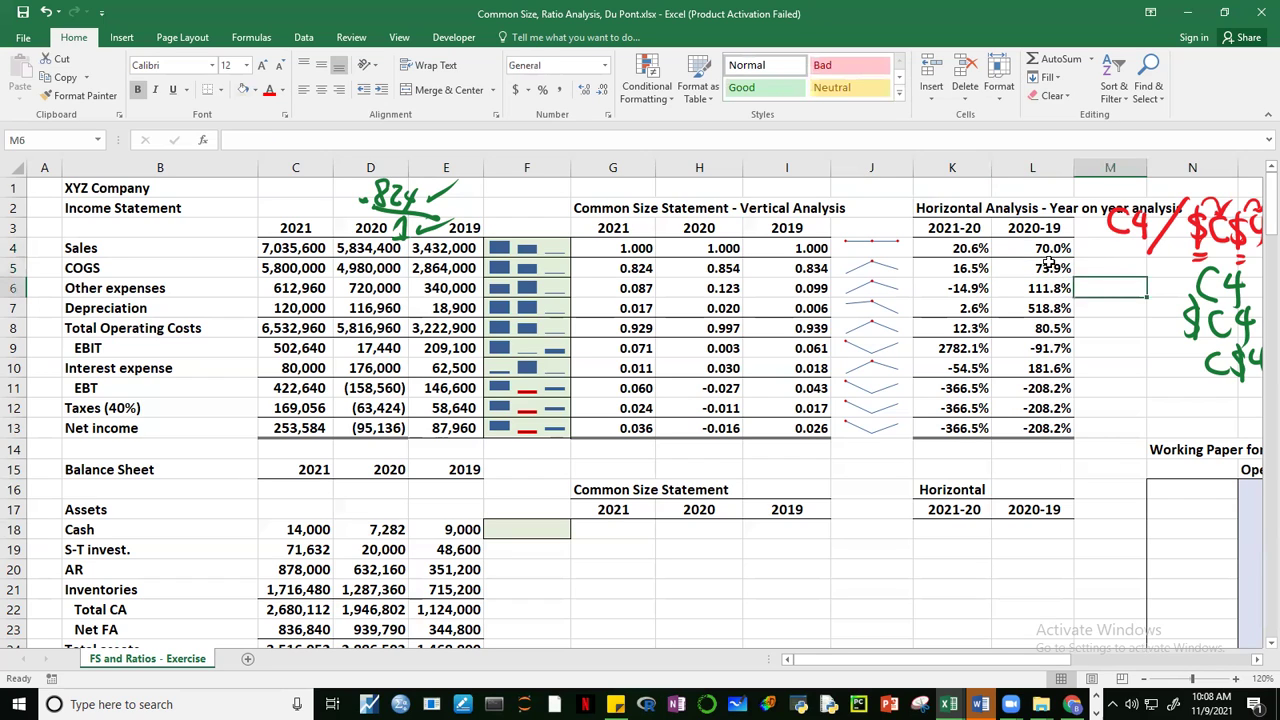
click(1026, 248)
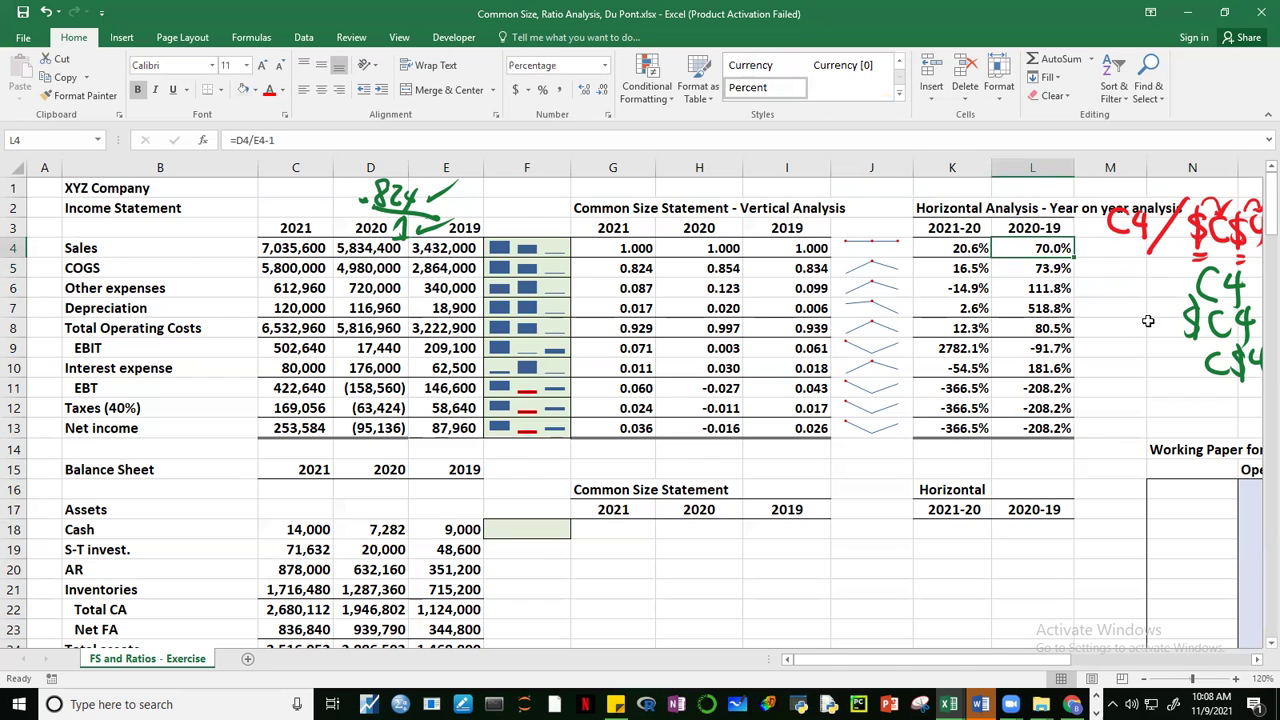
click(1019, 269)
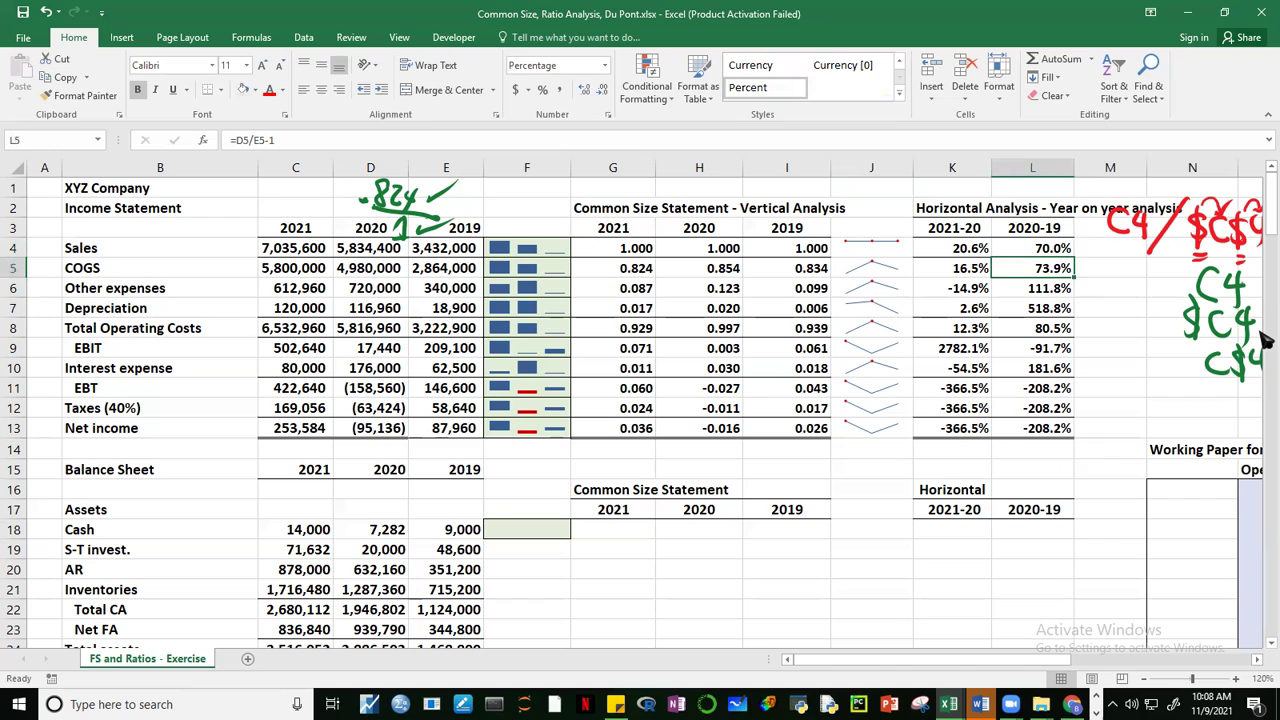
Step: Compare Sales growth with COGS growth in both the 2021-20 and 2020-19 periods in K4:L5
click(970, 250)
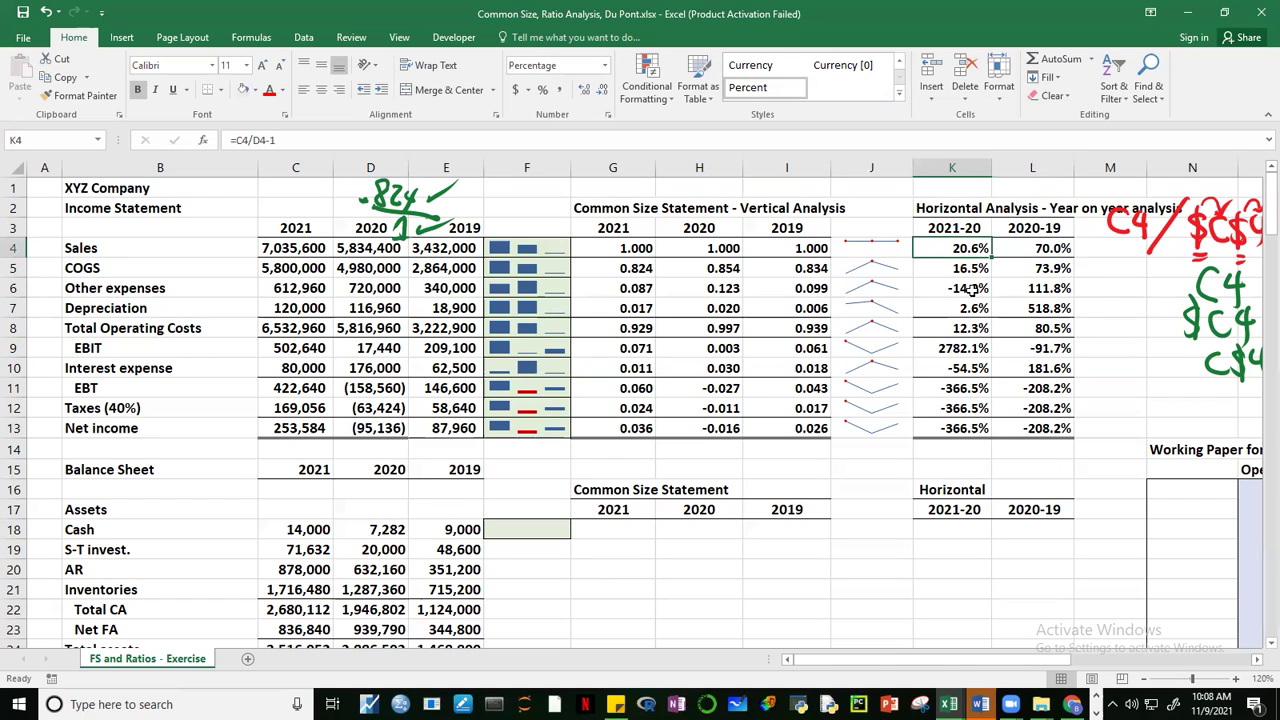
key(Down)
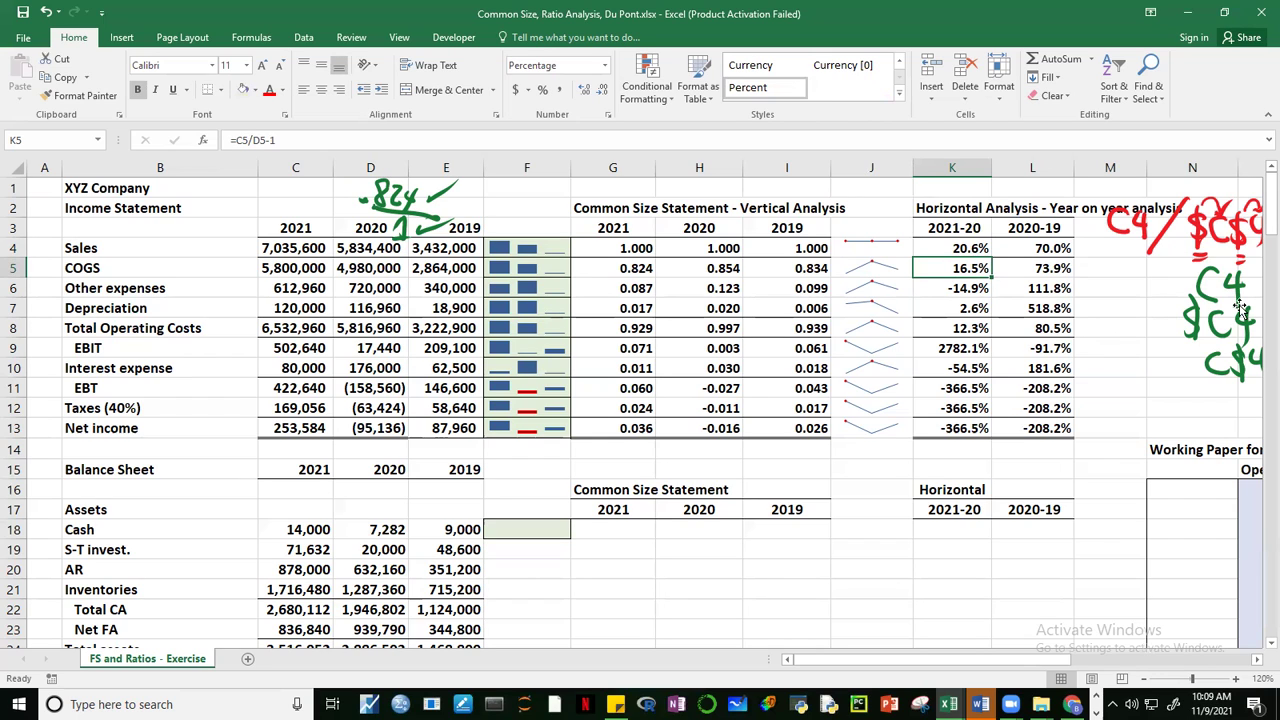
click(1056, 246)
drag(1020, 248, 1016, 262)
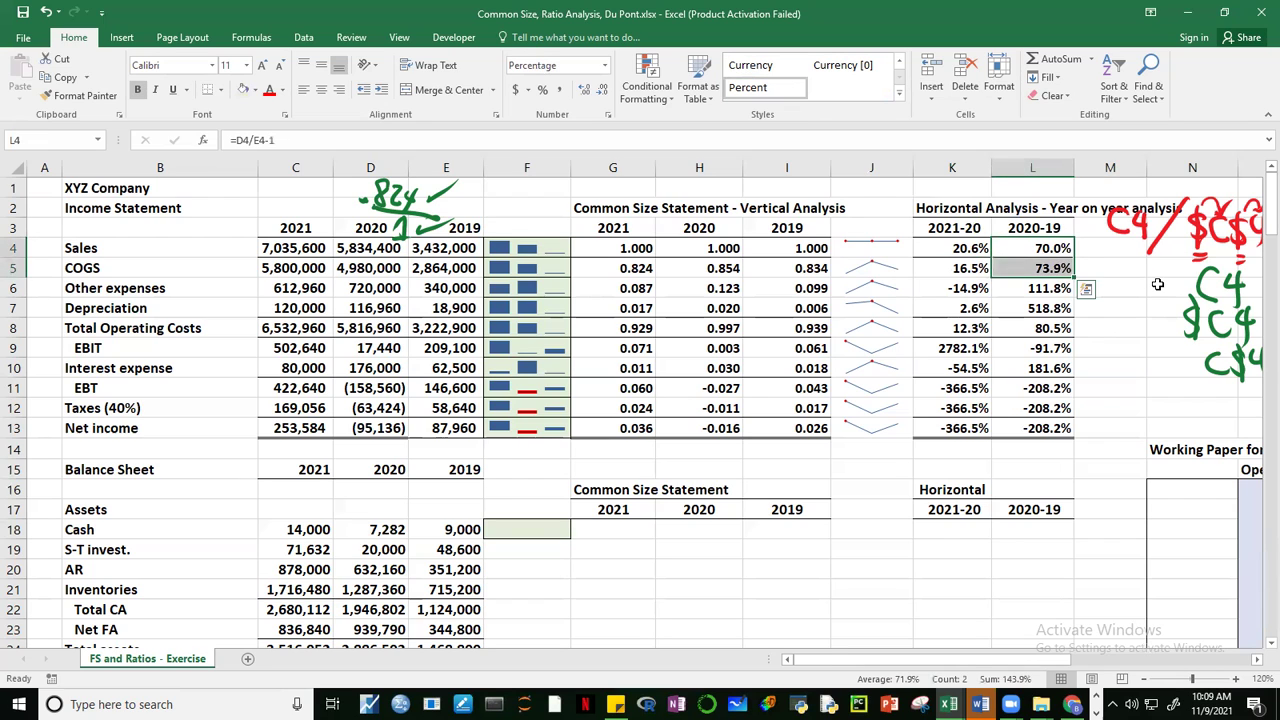
click(1062, 270)
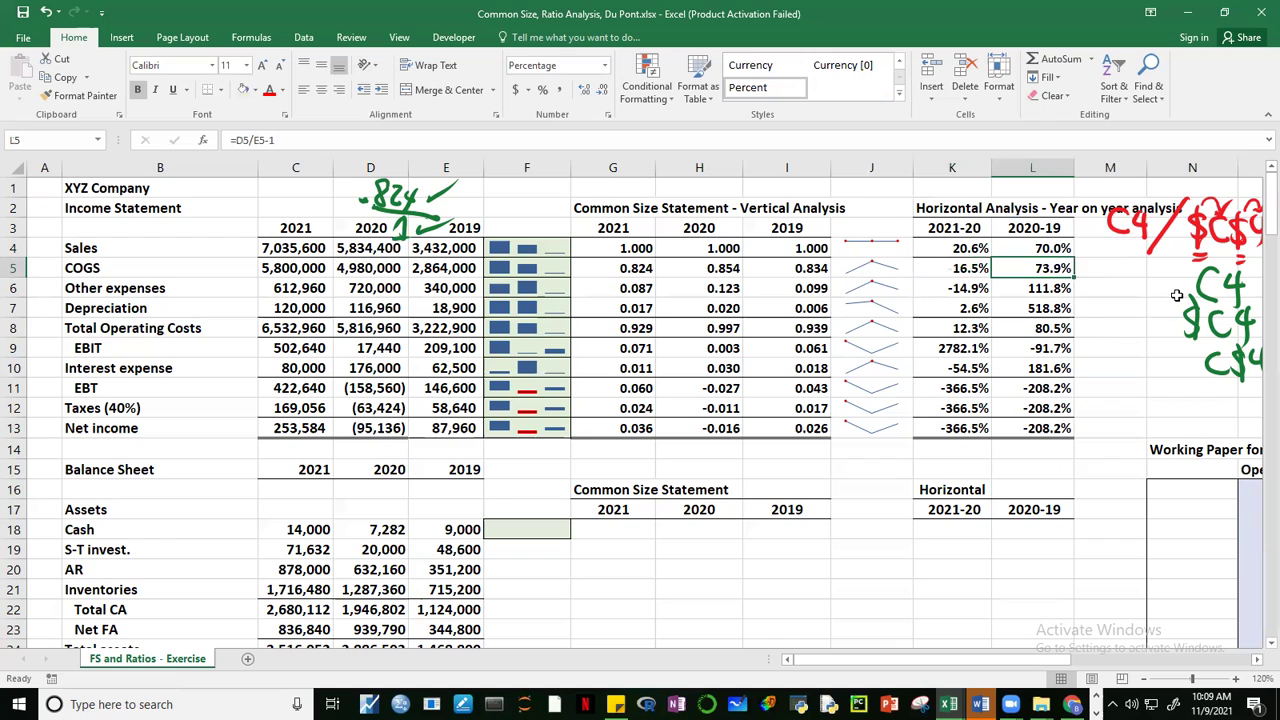
click(941, 248)
click(946, 268)
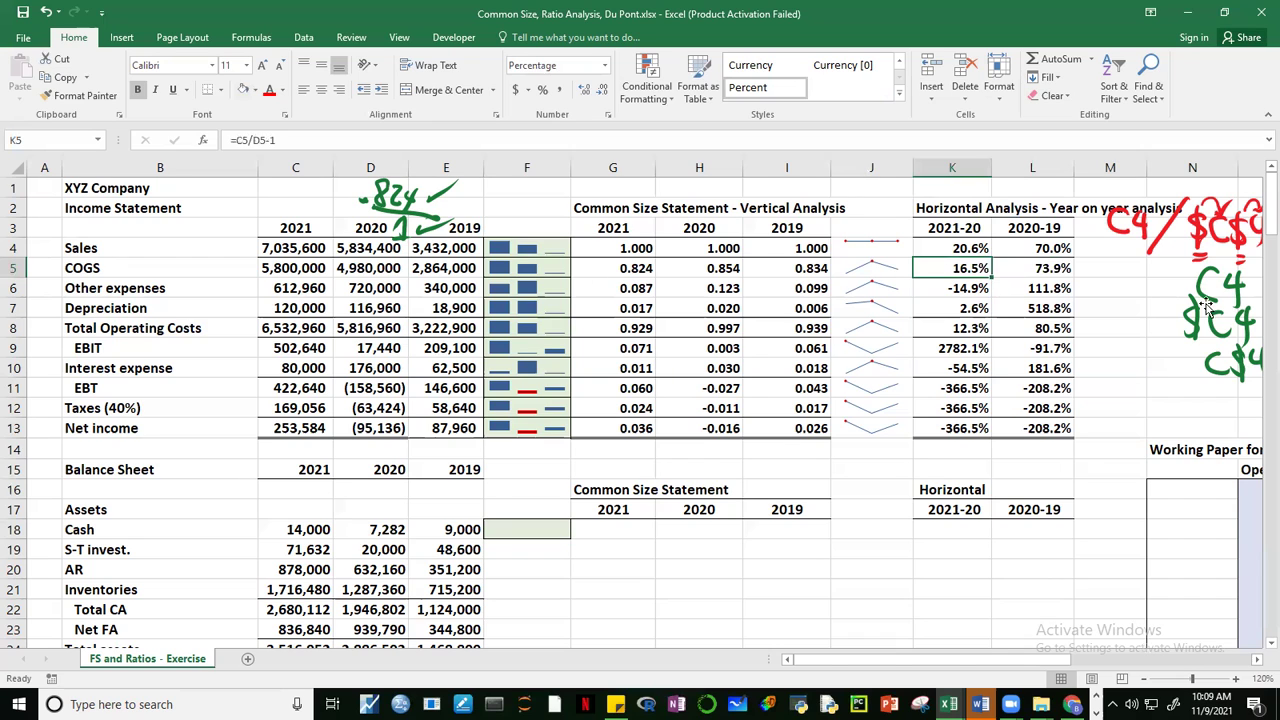
Step: Examine the Other expenses changes in K6:L6 against their 2019 and 2020 amounts and the 2021-20 Sales growth
click(1046, 287)
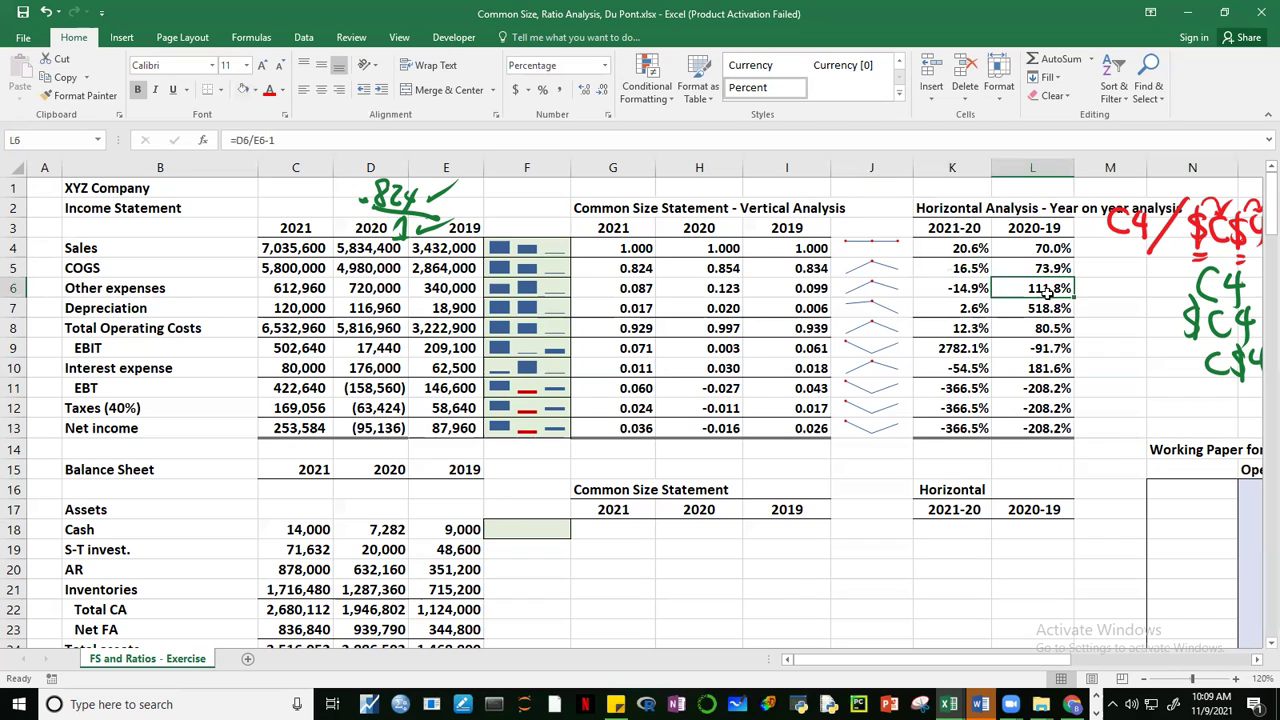
click(466, 290)
click(356, 290)
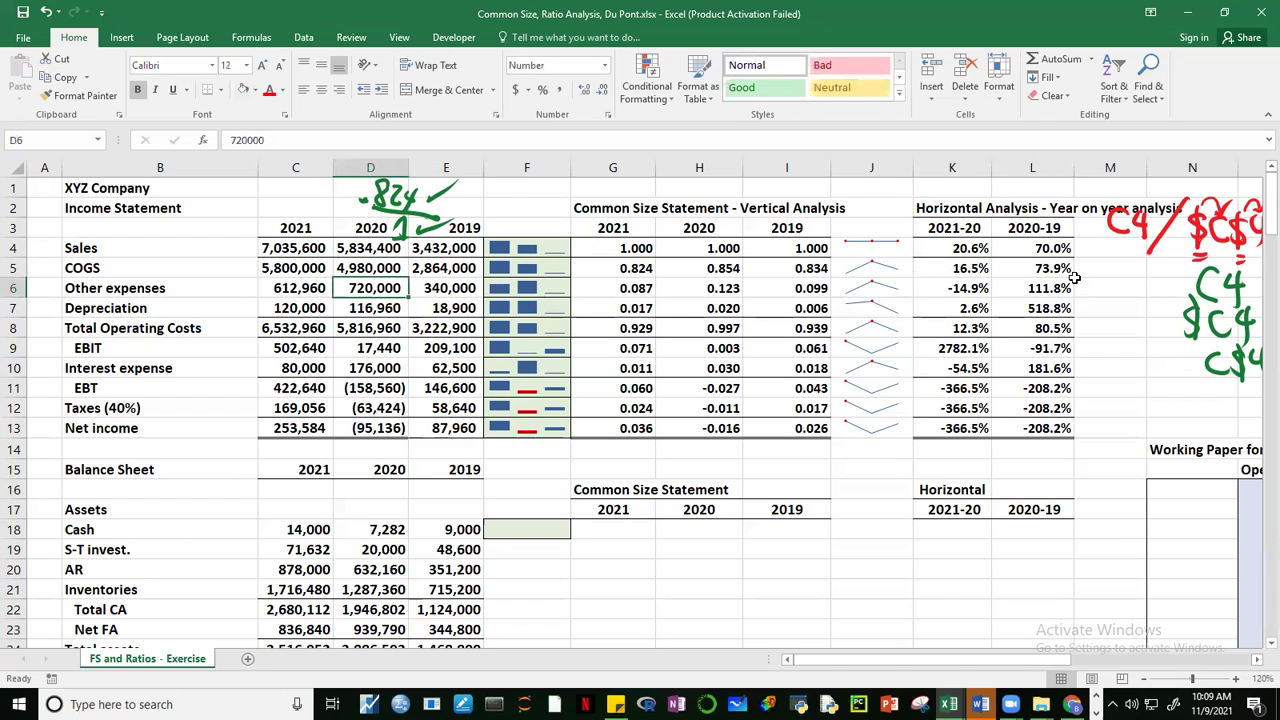
click(980, 288)
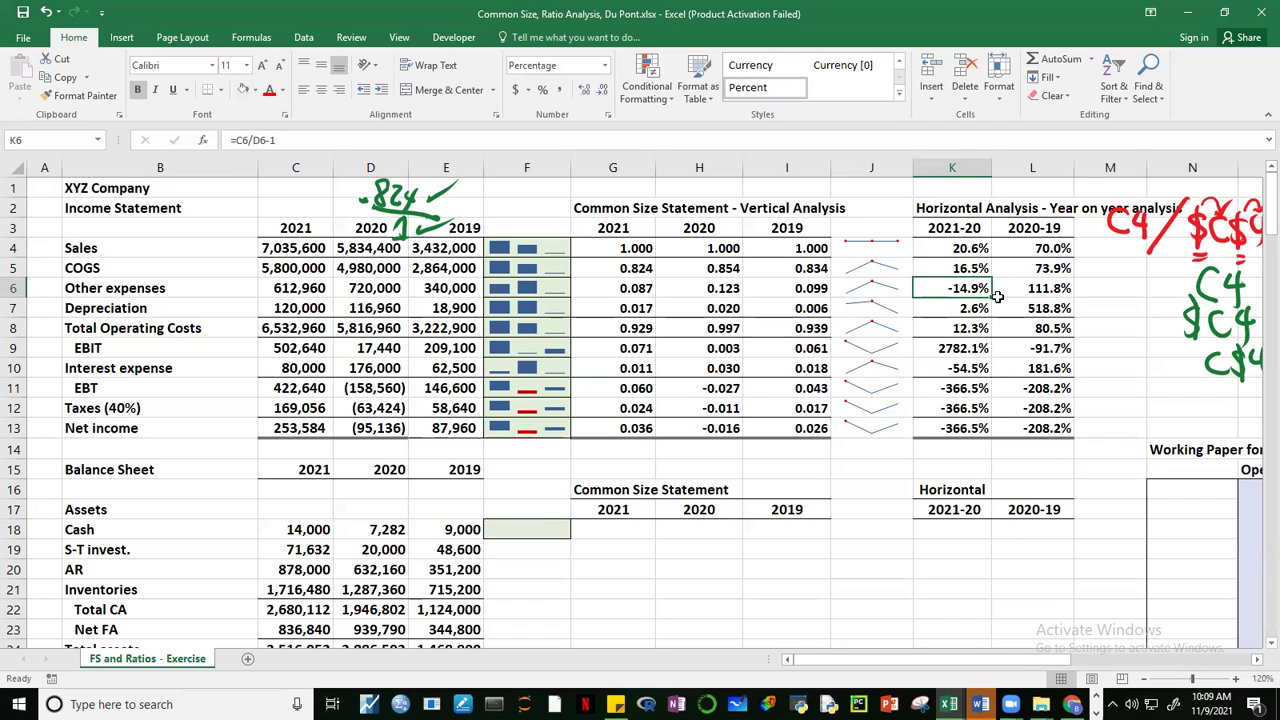
click(966, 253)
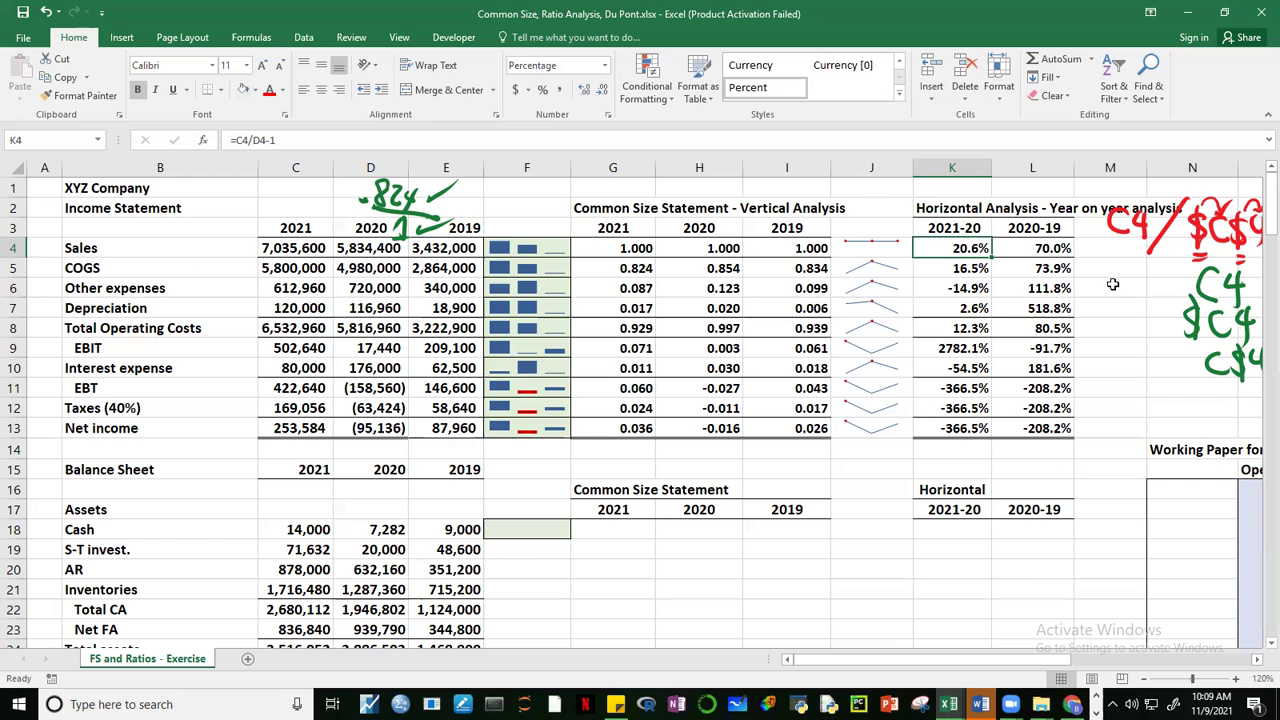
click(963, 293)
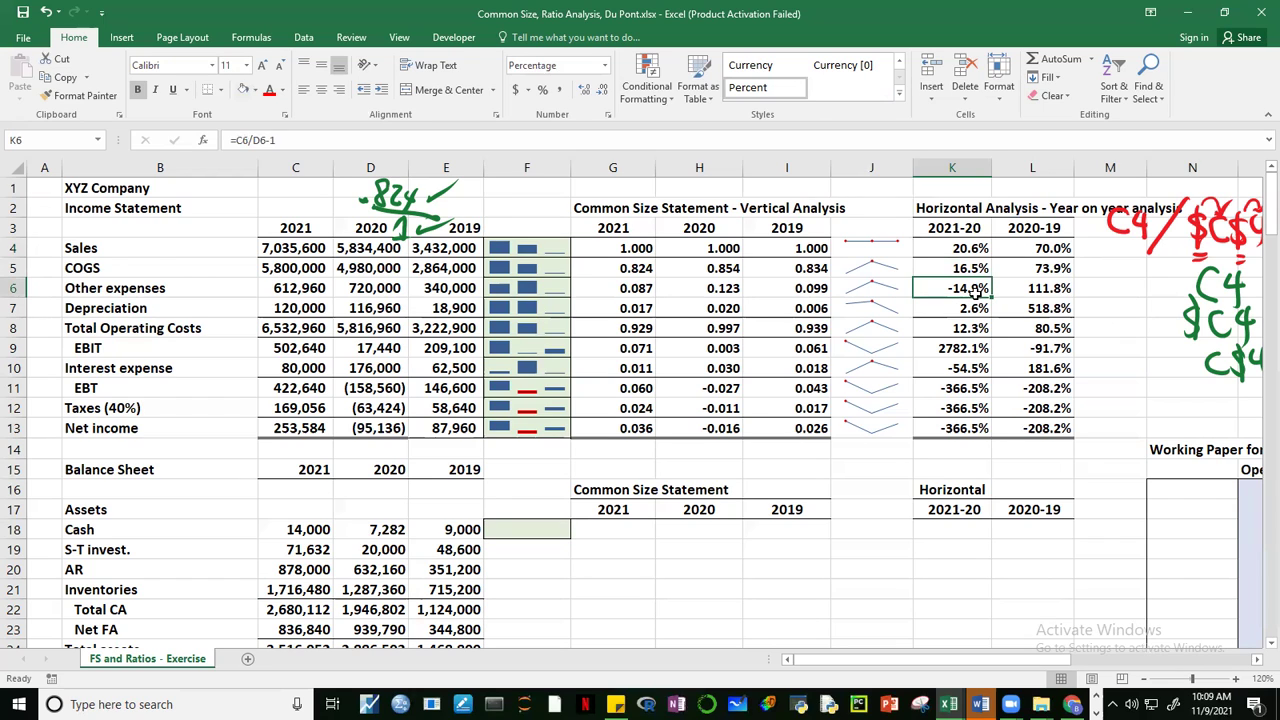
Step: Examine the Other expenses figures in C6:D6 and the year-on-year changes in Sales, Other expenses and Total Operating Costs
click(376, 289)
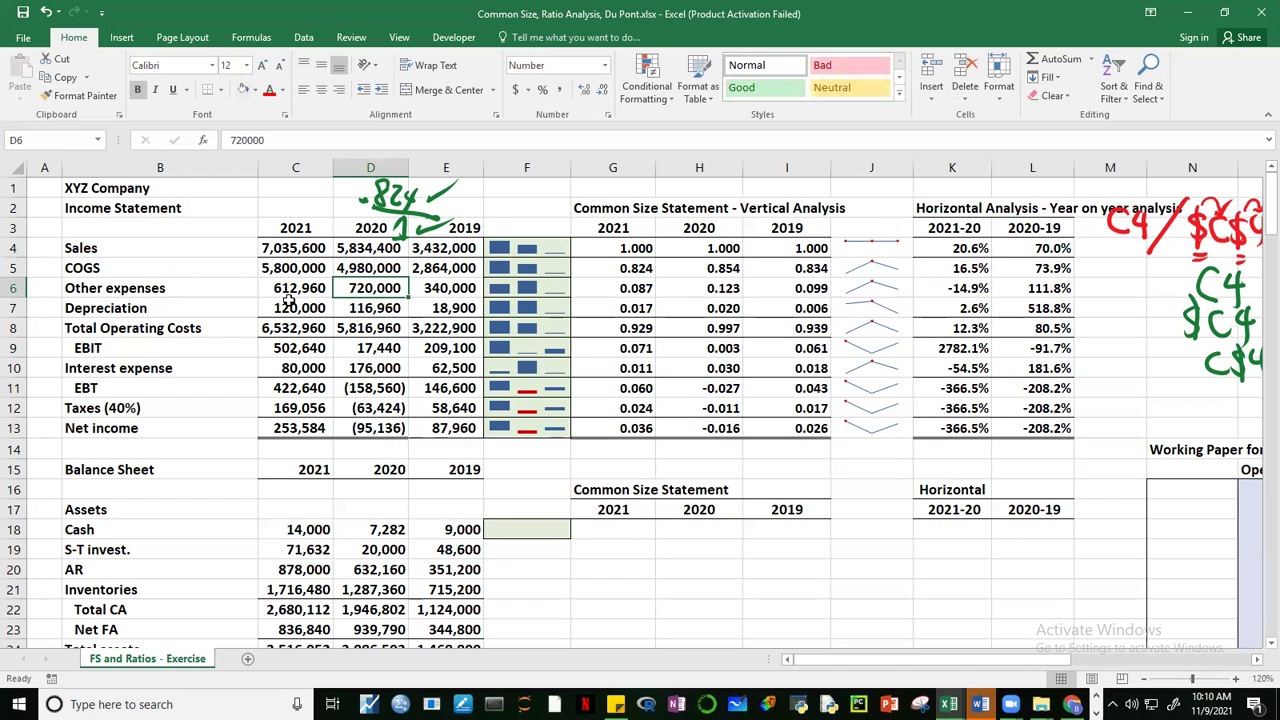
click(292, 289)
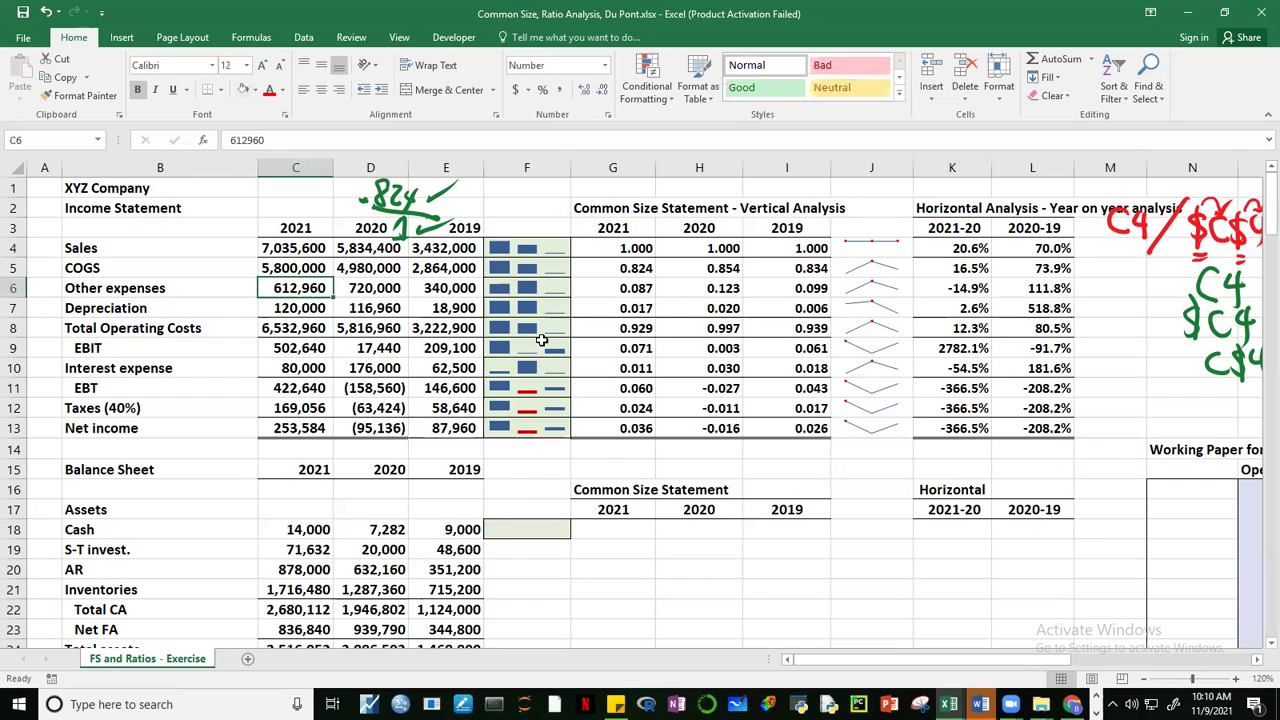
click(1056, 328)
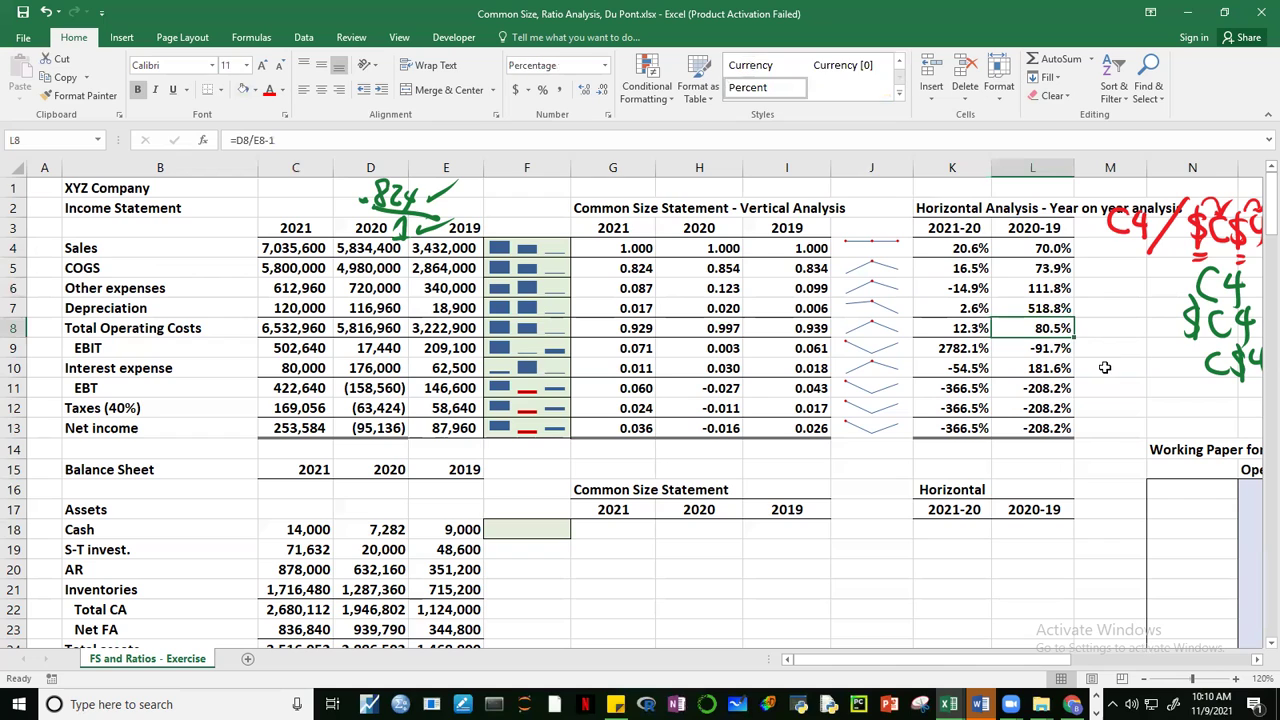
click(951, 331)
click(1054, 328)
click(1040, 250)
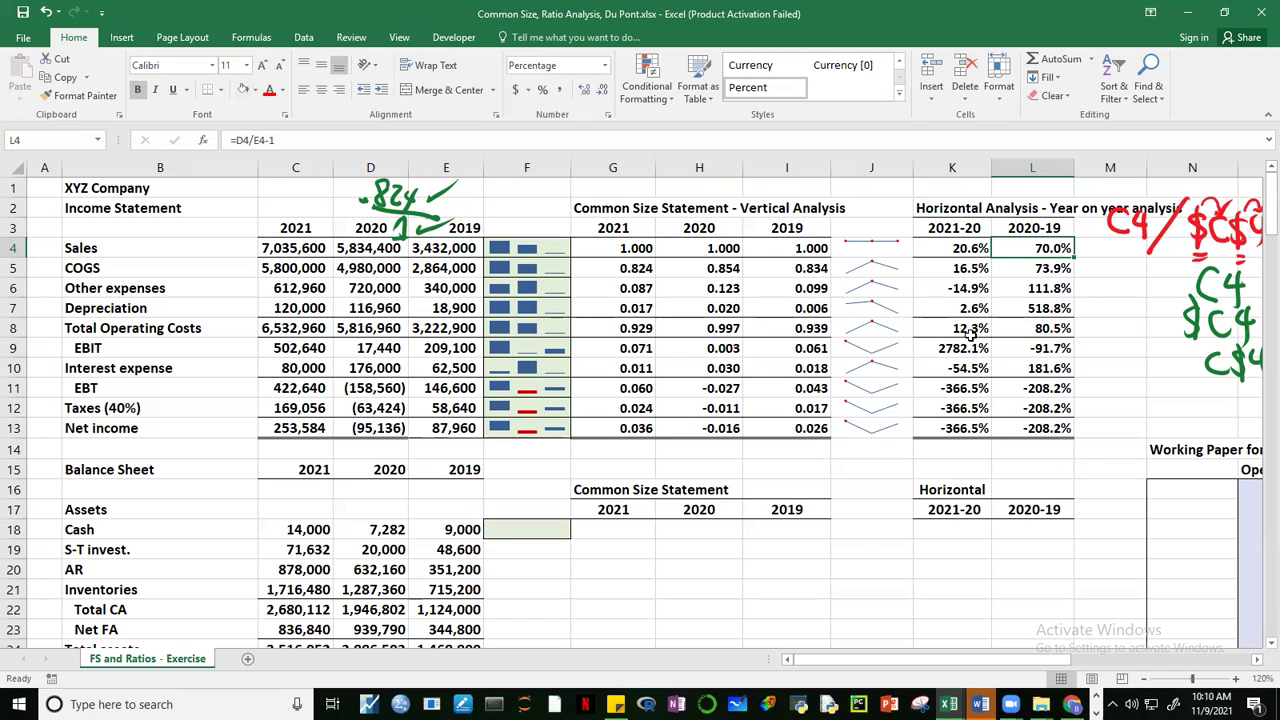
click(960, 290)
click(960, 330)
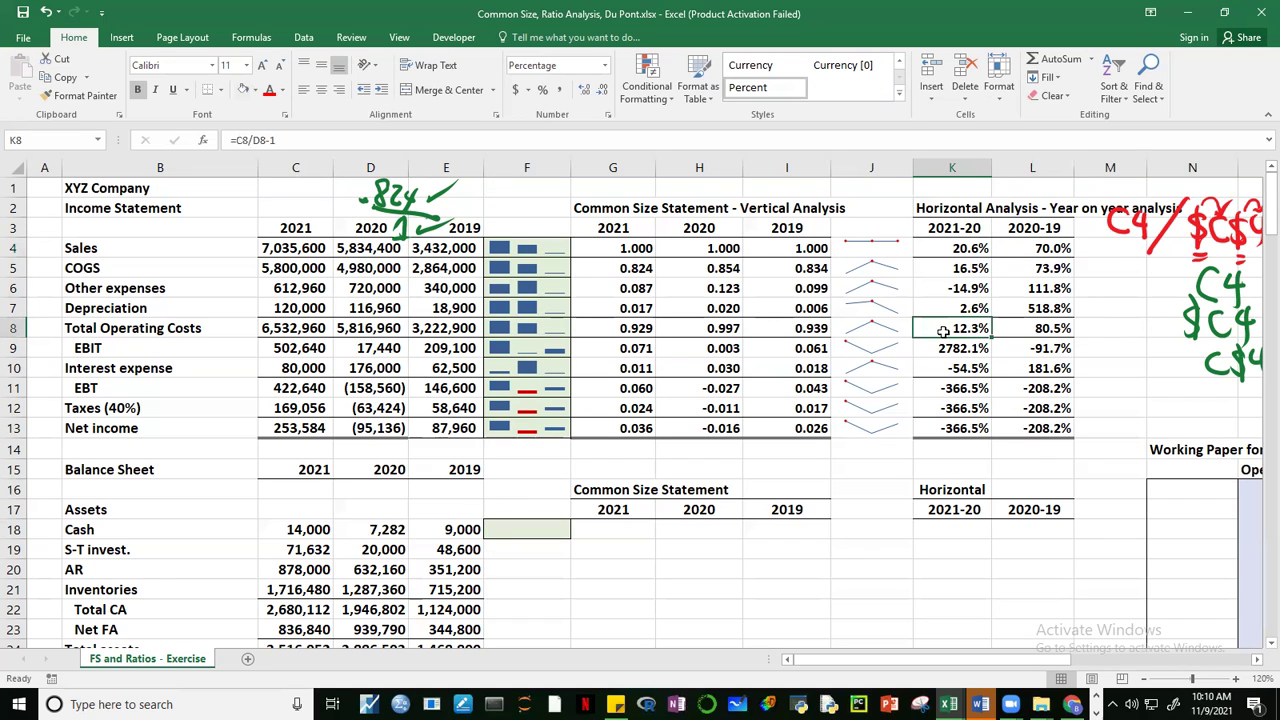
click(975, 250)
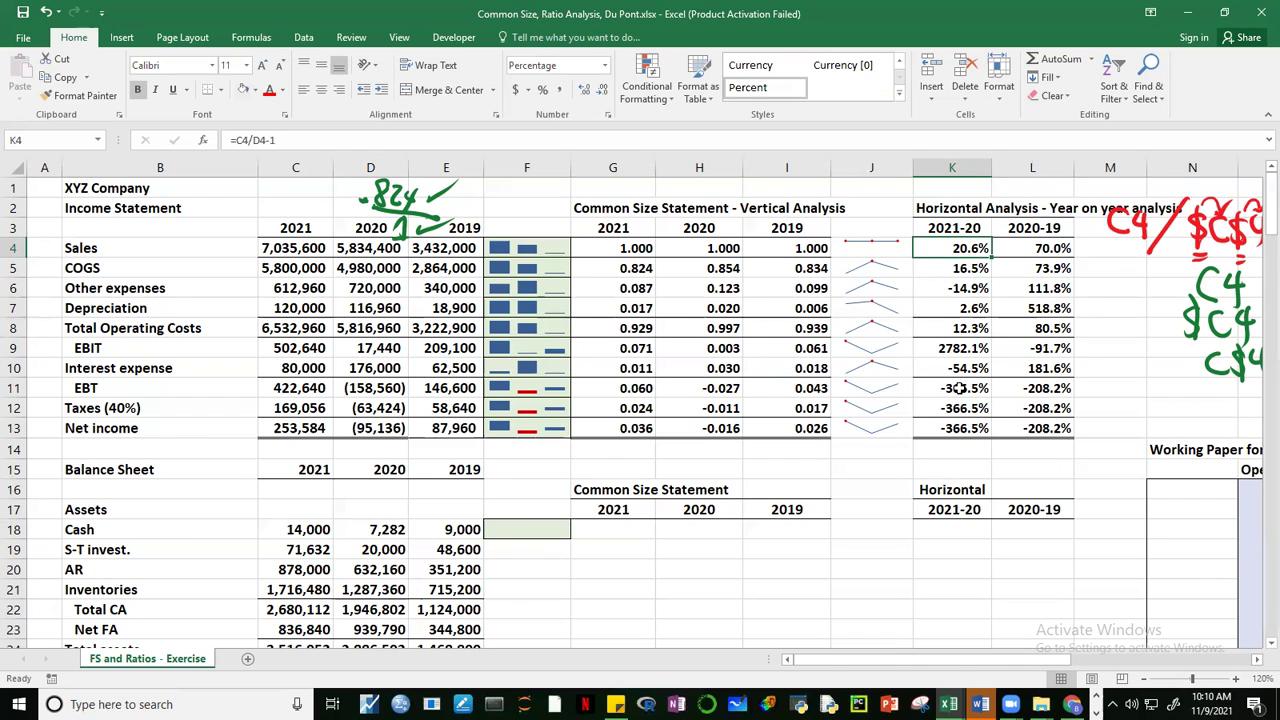
Step: Change the font color of the 2020 EBT, Taxes and Net income values in D11:D13 to red
drag(956, 390, 965, 430)
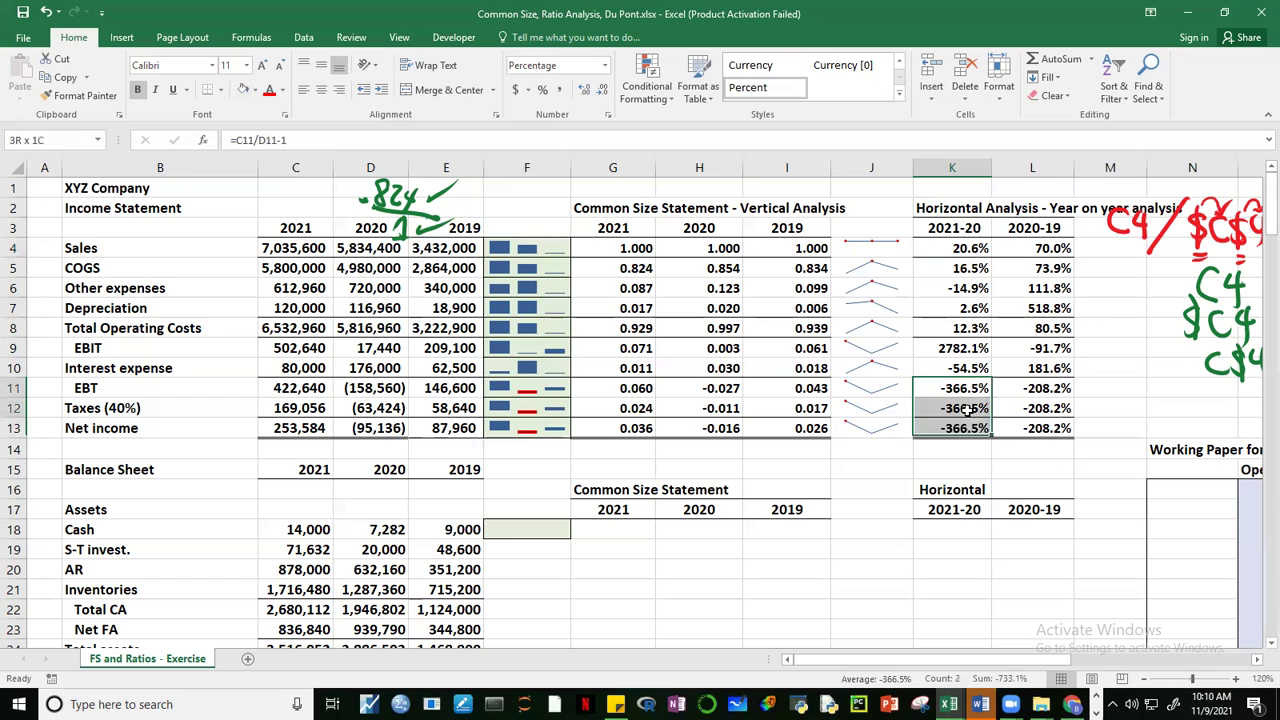
click(1110, 388)
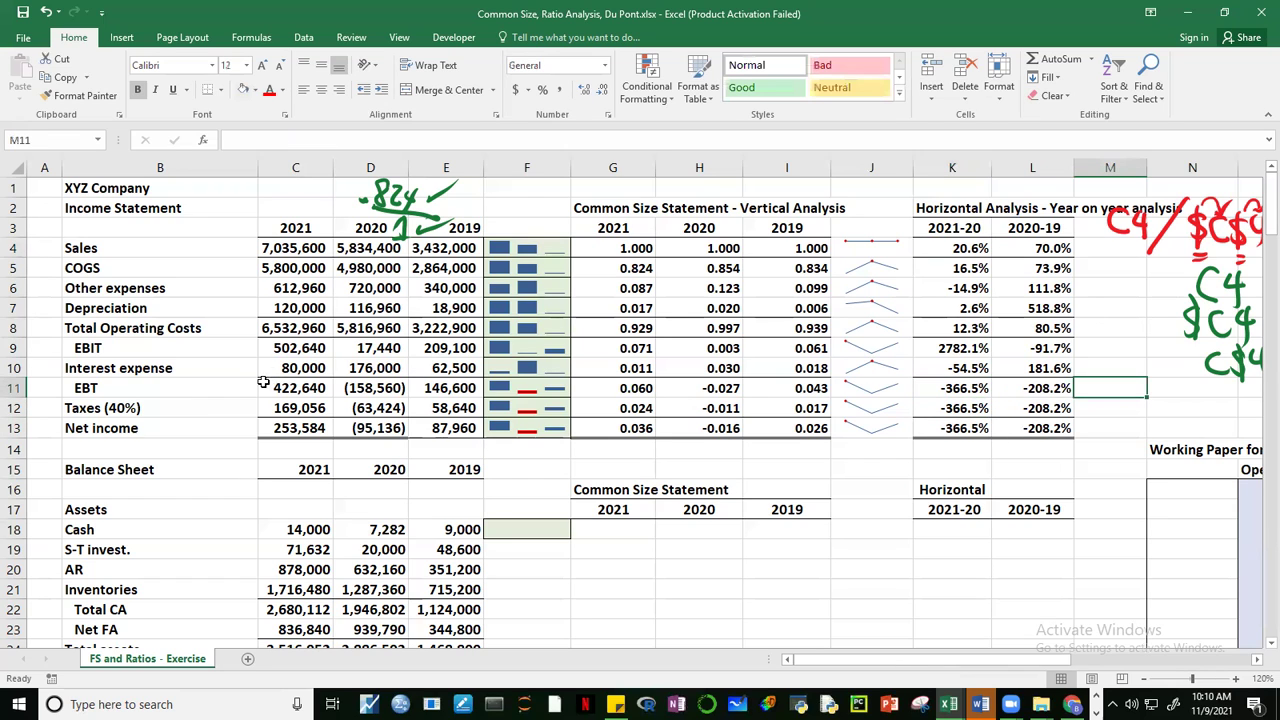
drag(388, 388, 375, 428)
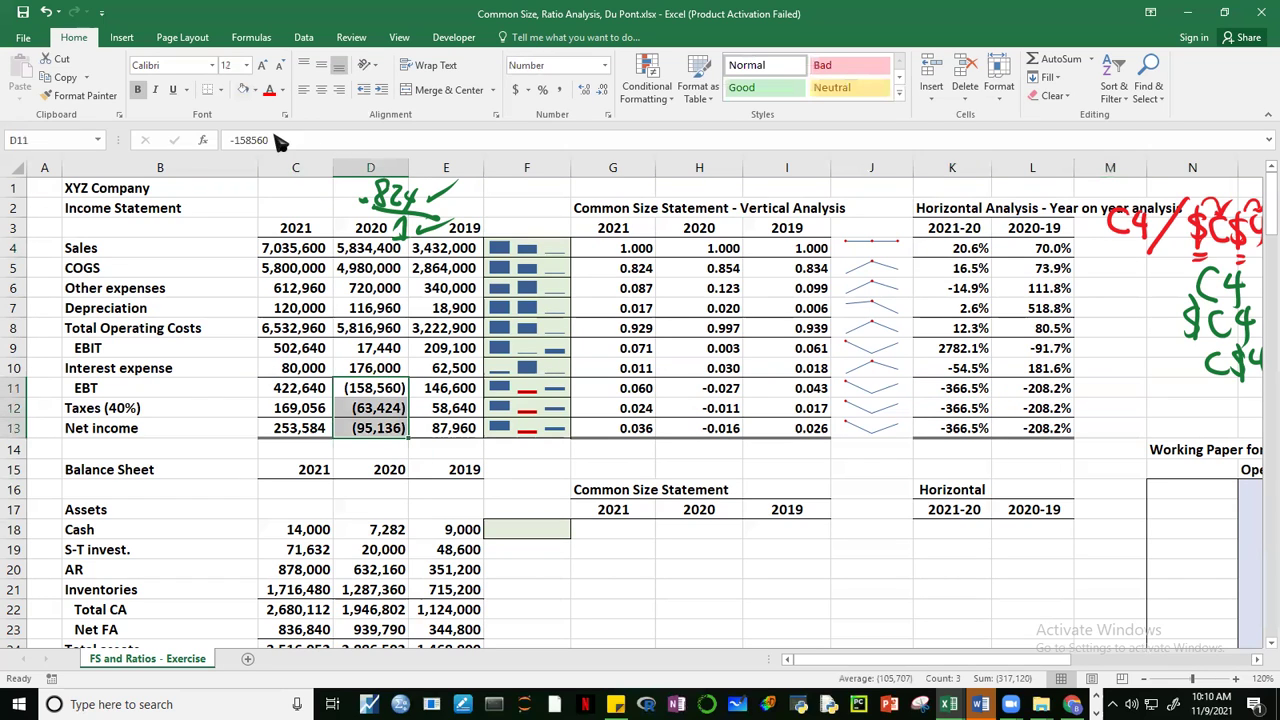
click(268, 89)
click(422, 343)
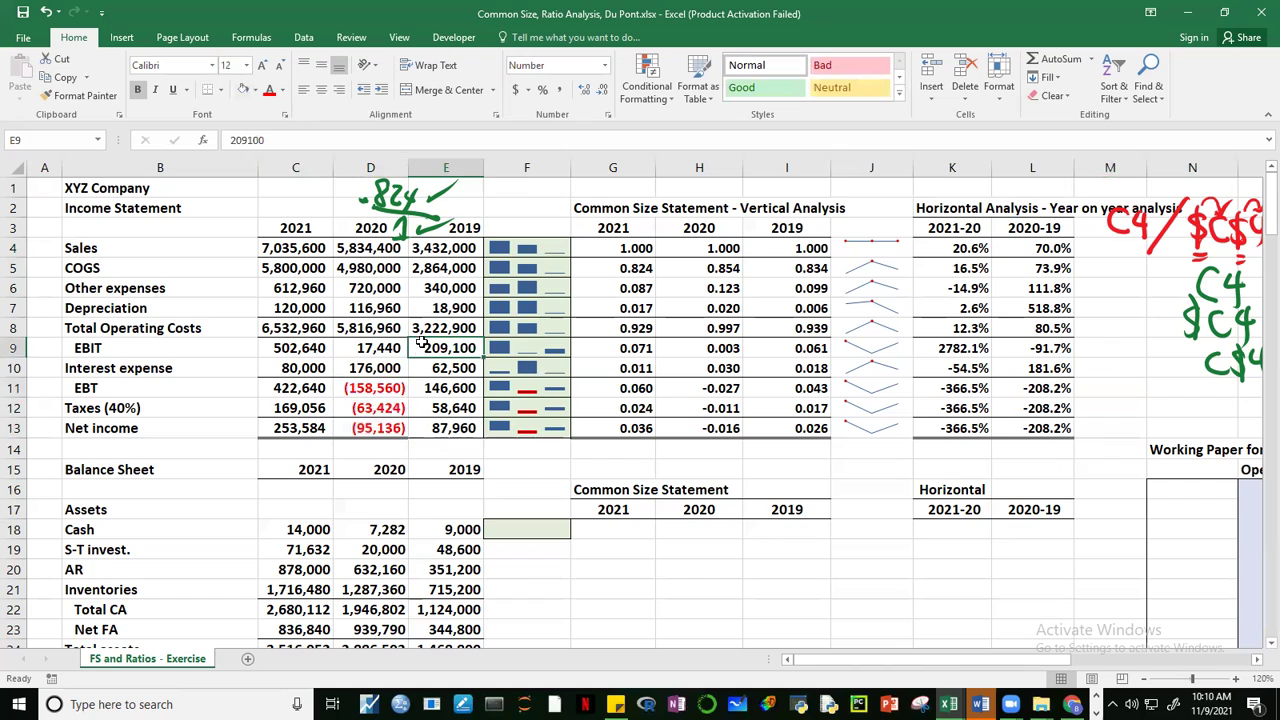
Step: Examine the 2020 and 2021 EBT values and the 2021-20 change formulas for EBT, Taxes and Net income in K11:K13
click(396, 390)
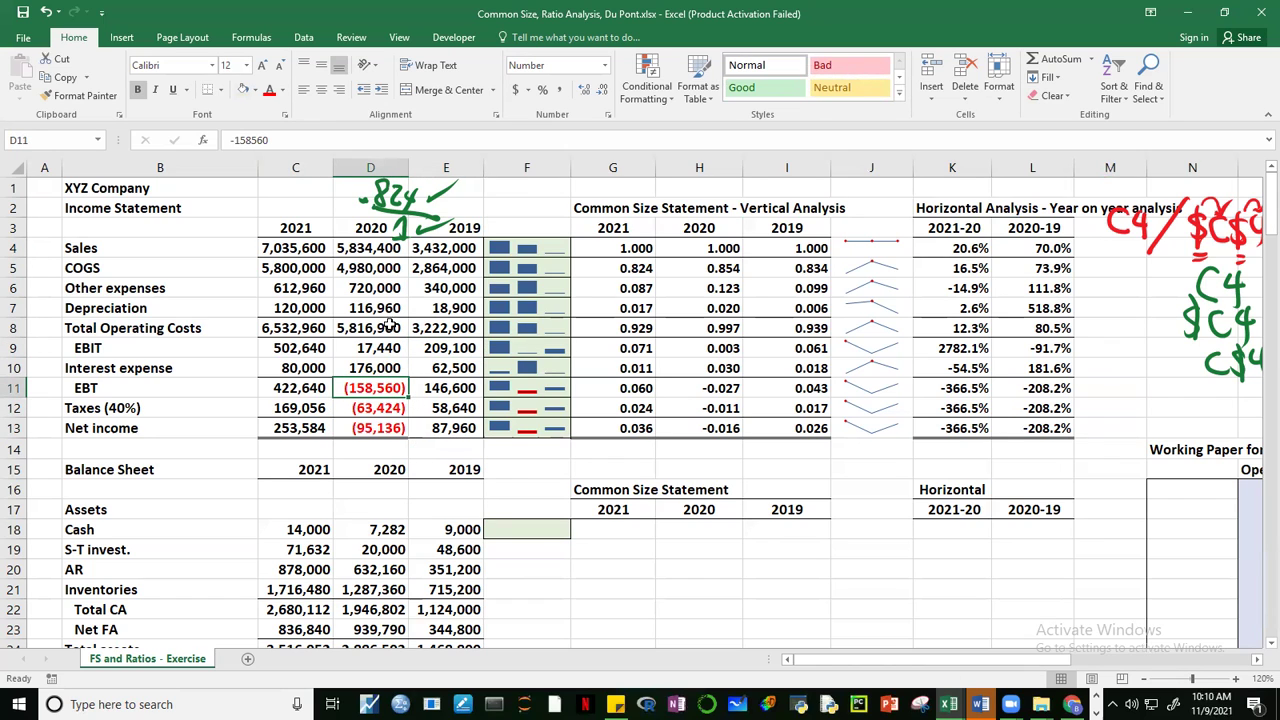
click(284, 392)
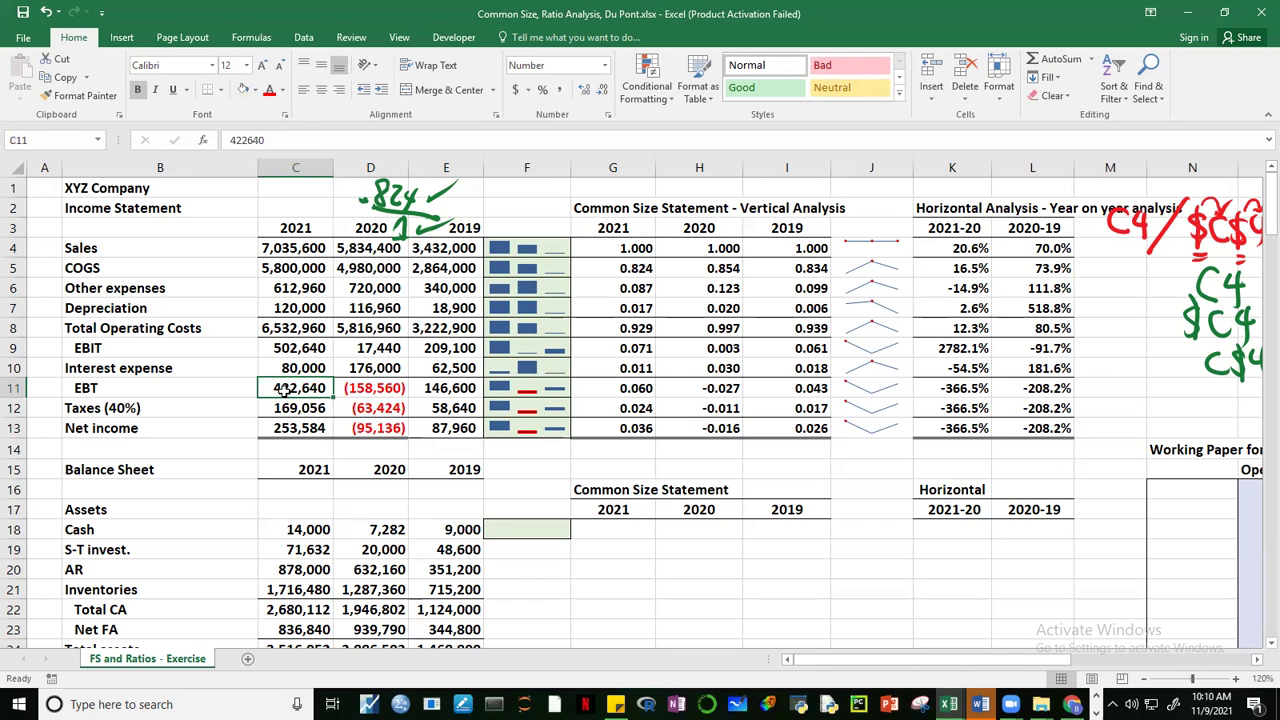
click(955, 393)
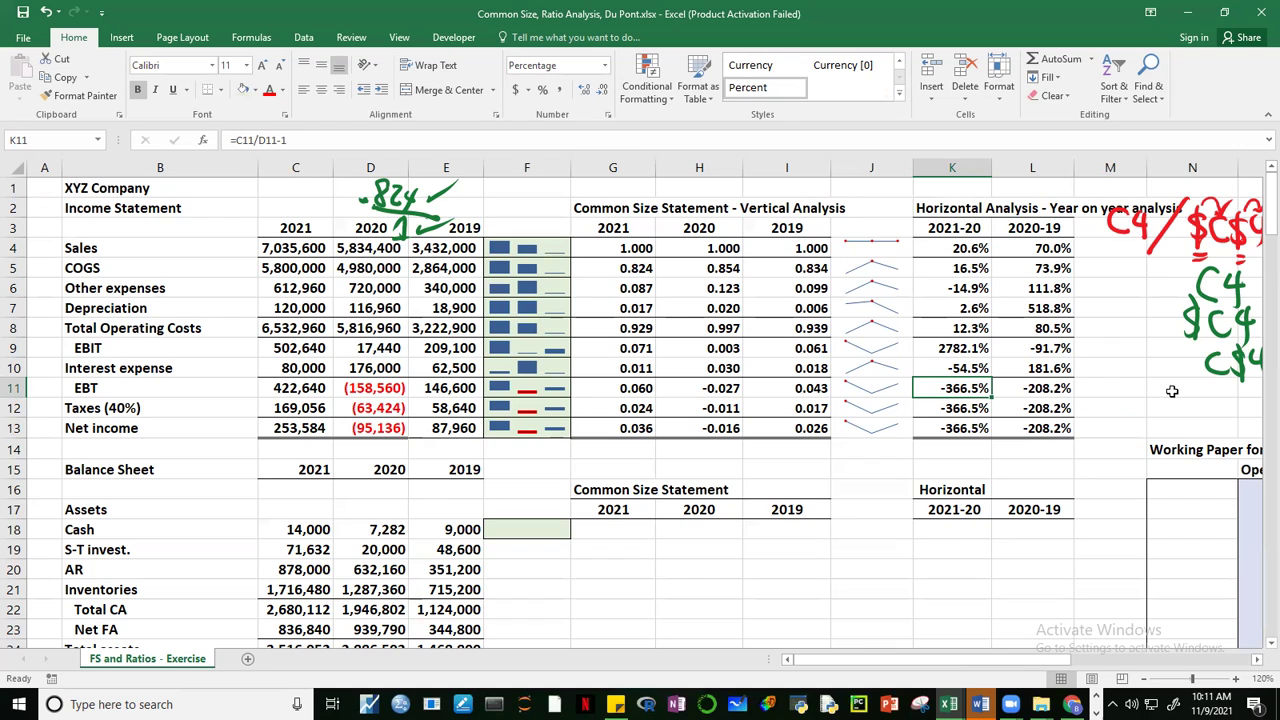
click(963, 406)
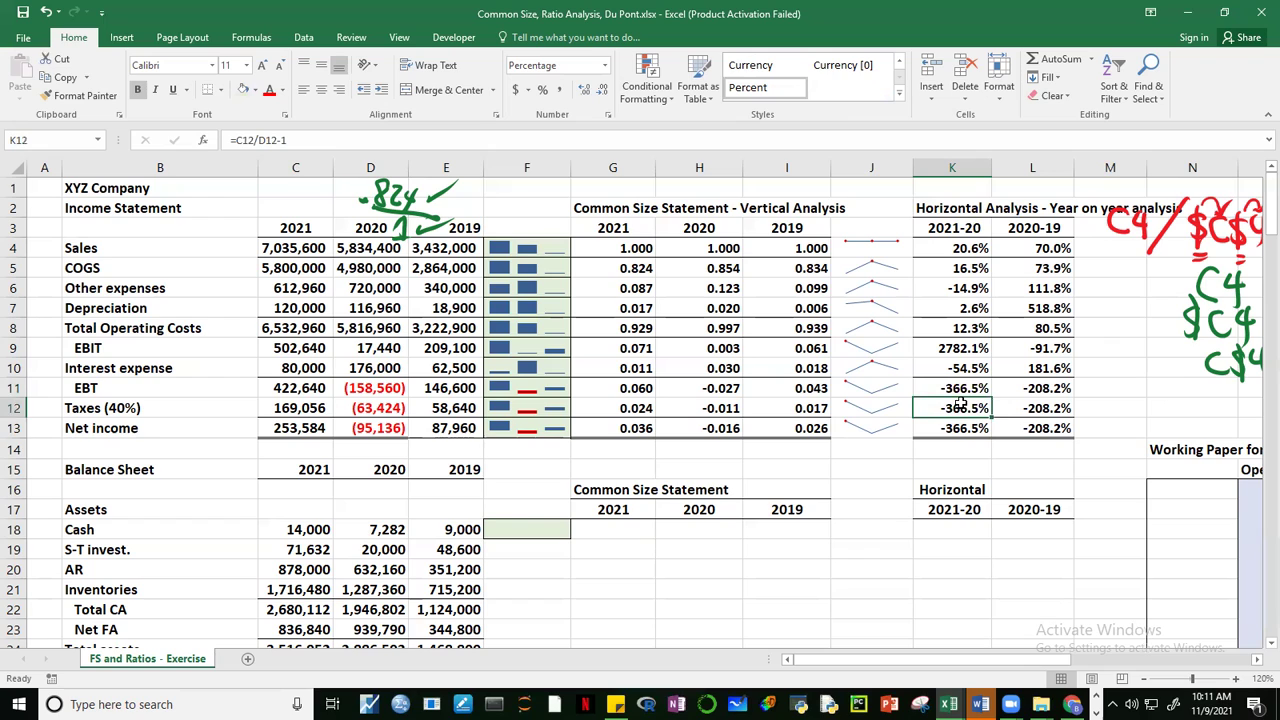
click(965, 426)
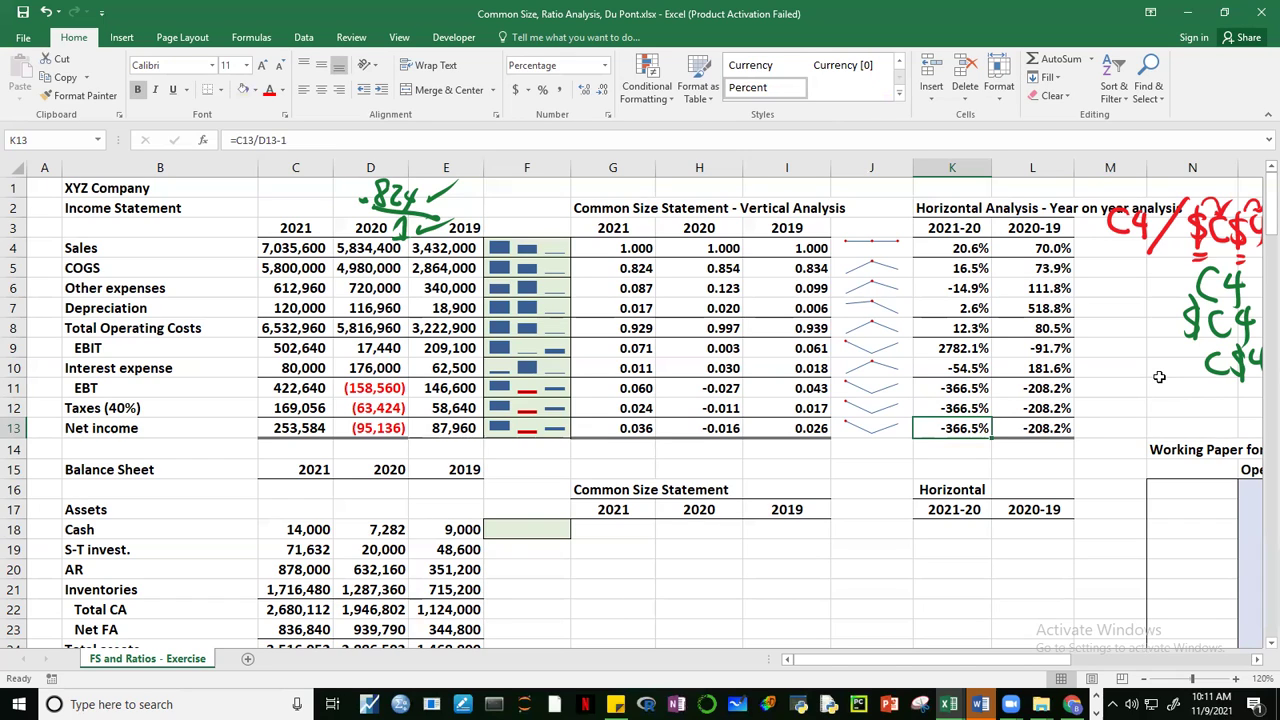
click(983, 389)
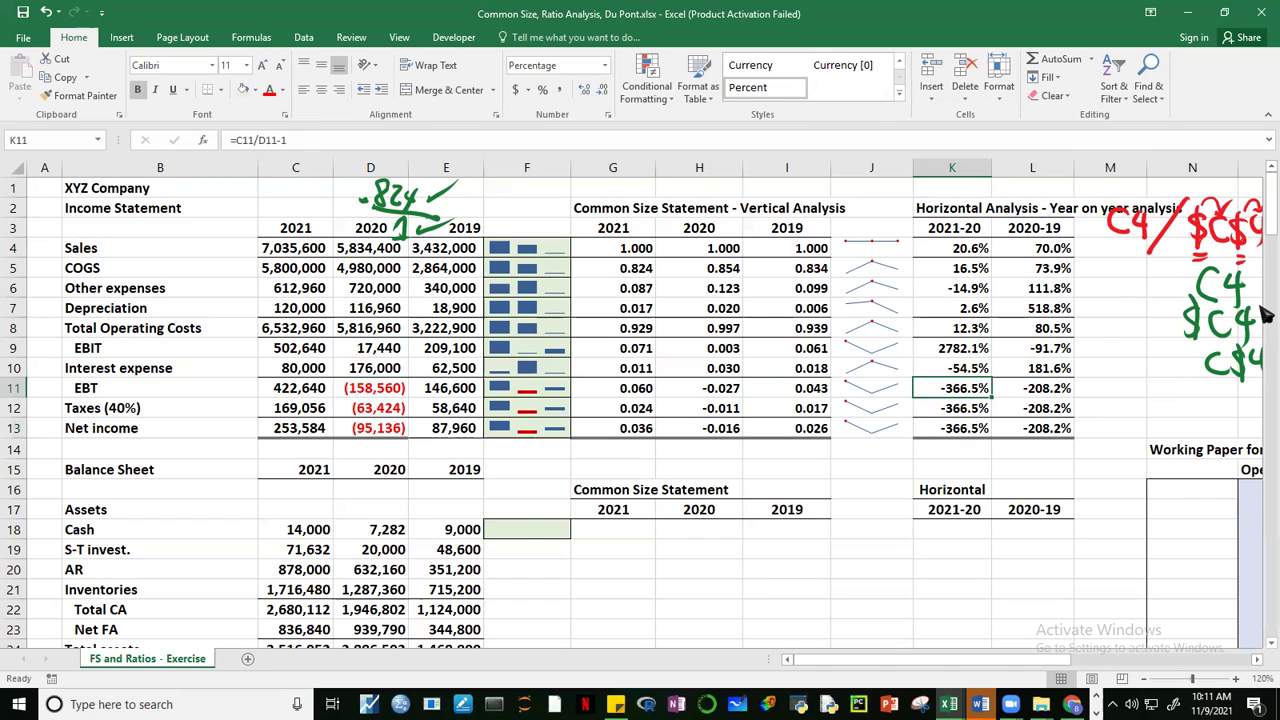
Step: Compare the 2021-20 changes in Sales and Other expenses with their underlying 2020 and 2021 amounts
drag(1265, 232, 1266, 248)
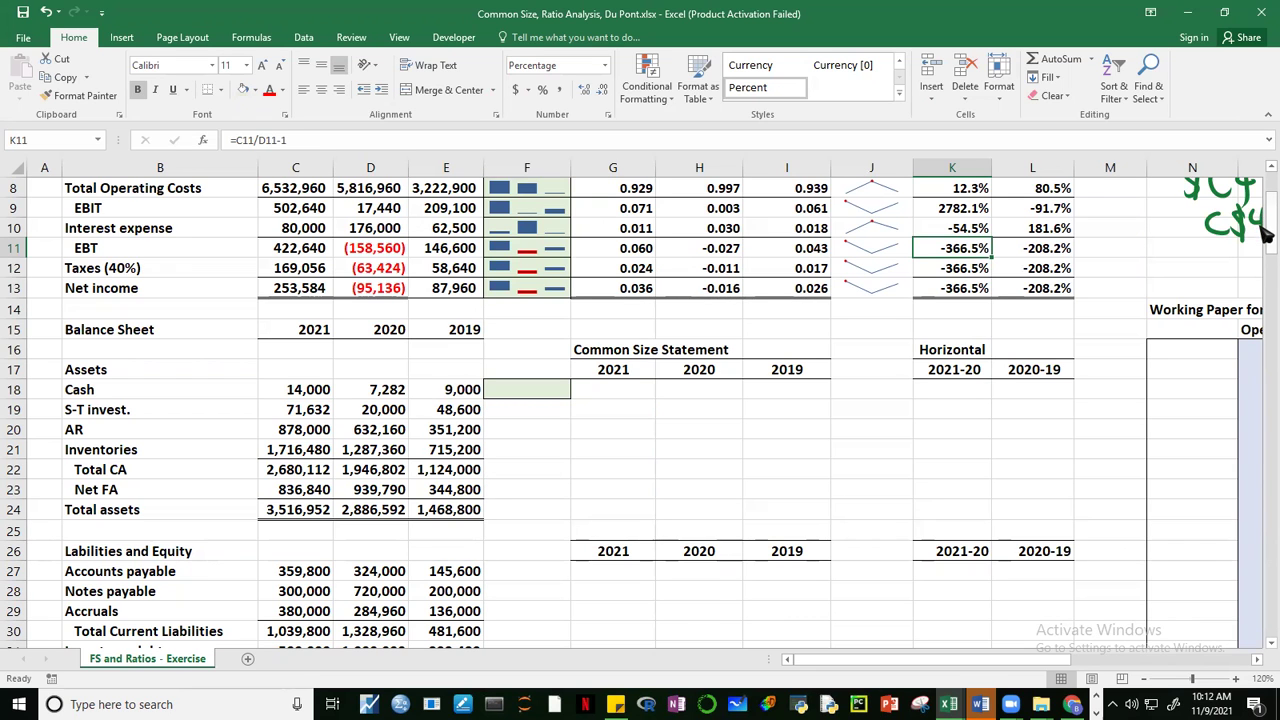
scroll(1265, 218, up, 2)
click(960, 230)
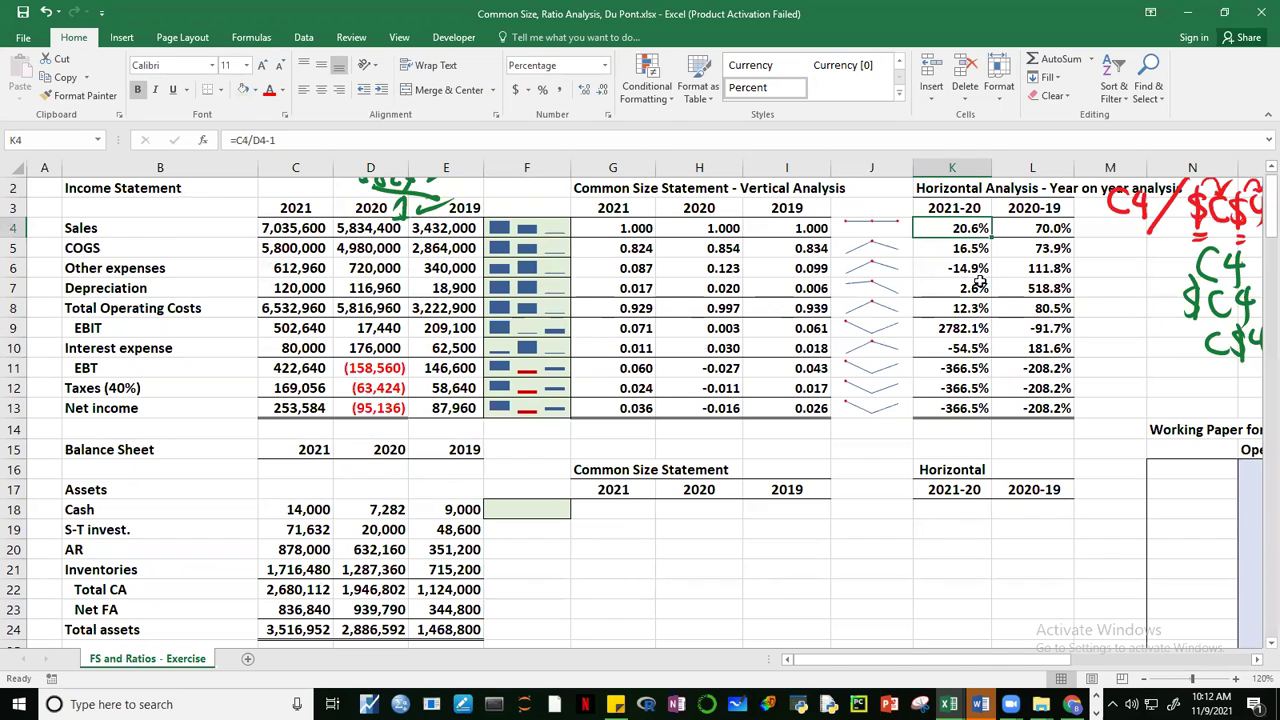
click(972, 270)
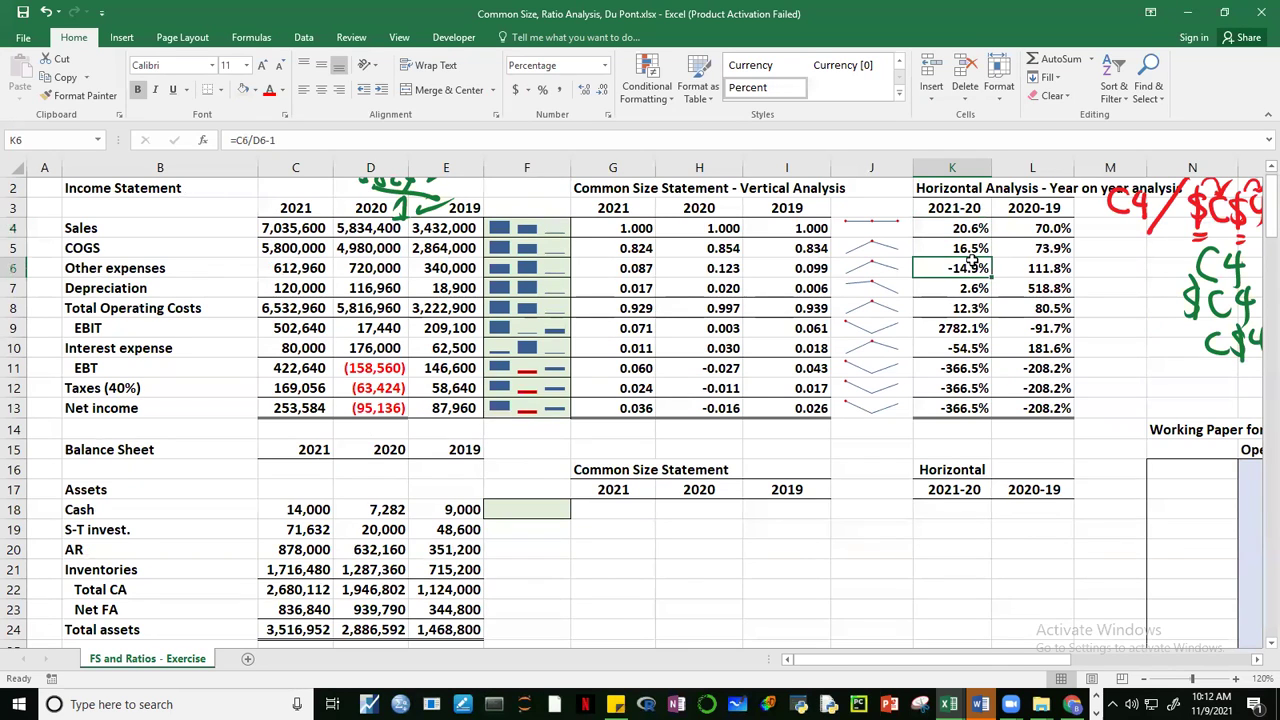
click(362, 270)
click(287, 270)
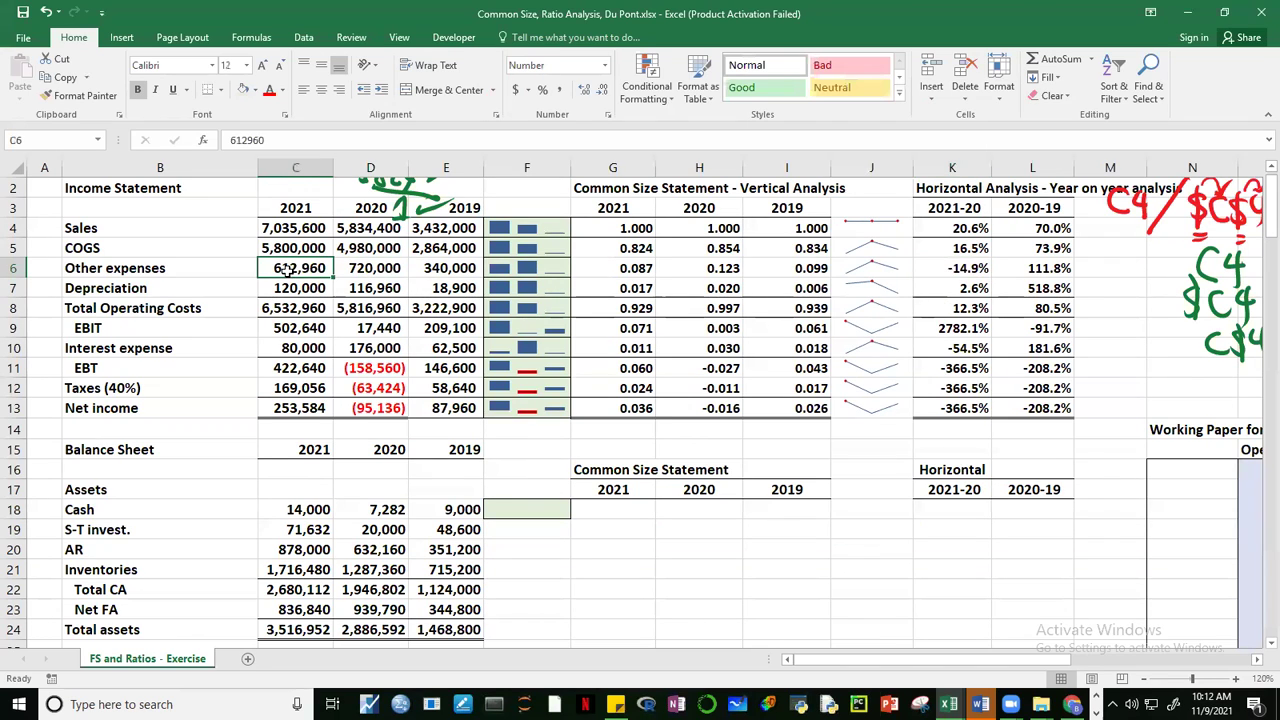
click(965, 230)
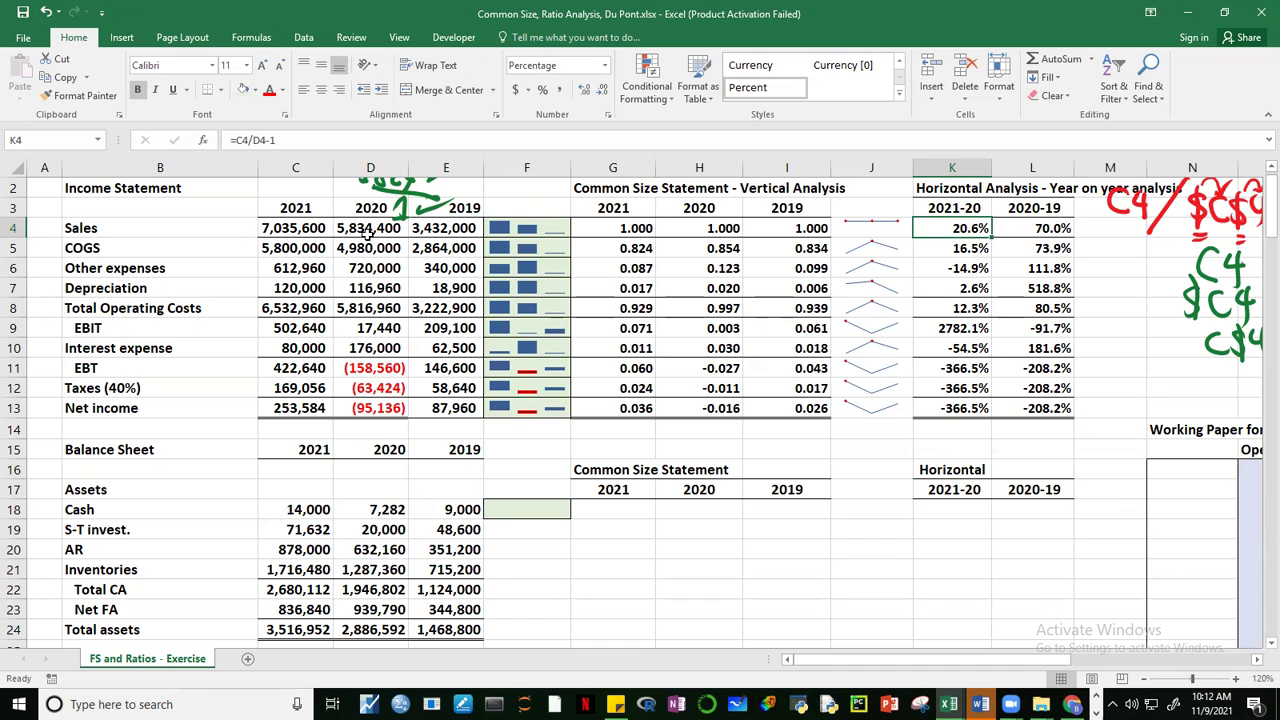
click(365, 228)
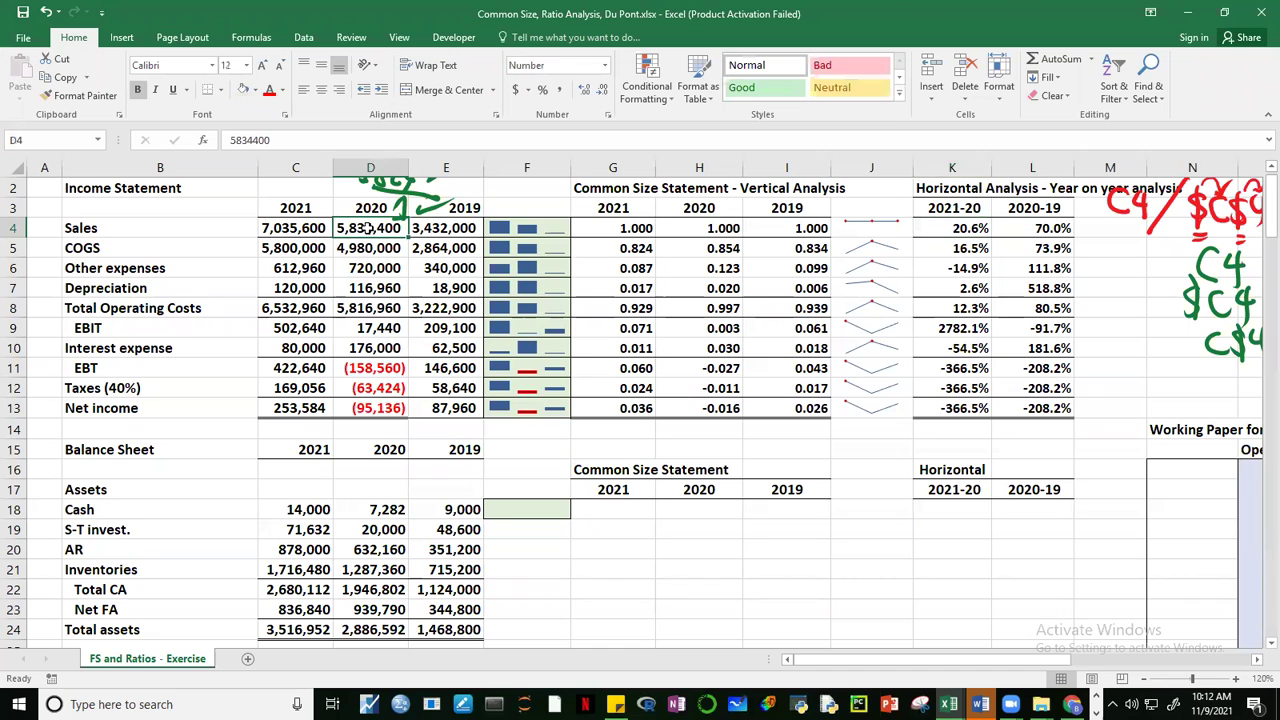
click(280, 230)
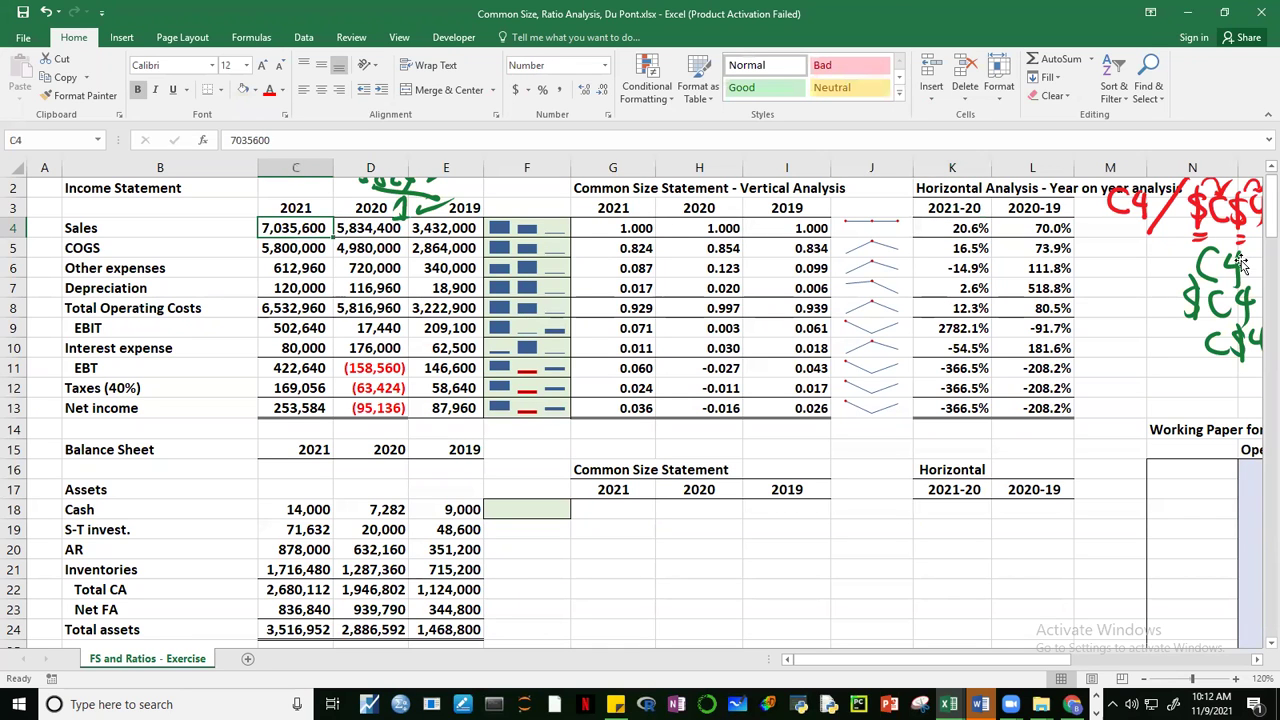
Step: Change the font color of the 2021-20 EBT, Taxes and Net income percentages in K11:K13 to red
click(1265, 222)
mouse_move(1265, 222)
mouse_down()
mouse_move(1265, 238)
mouse_move(1265, 225)
mouse_up()
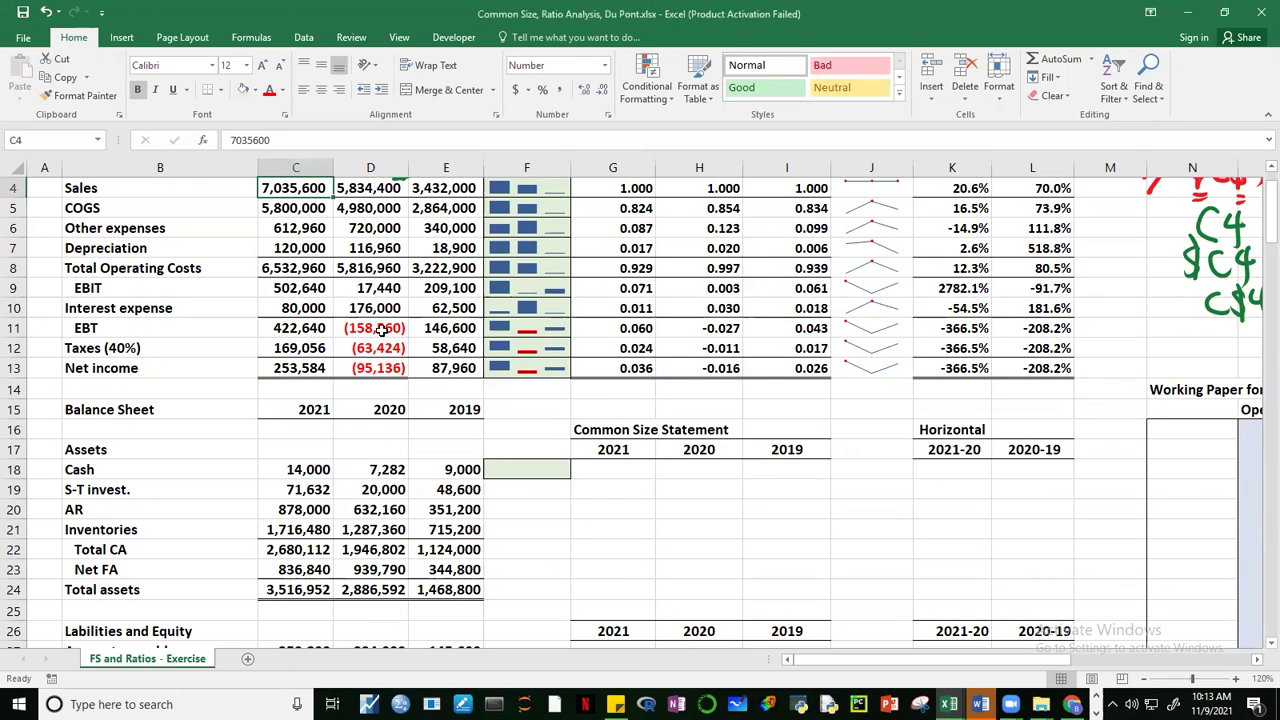
click(394, 336)
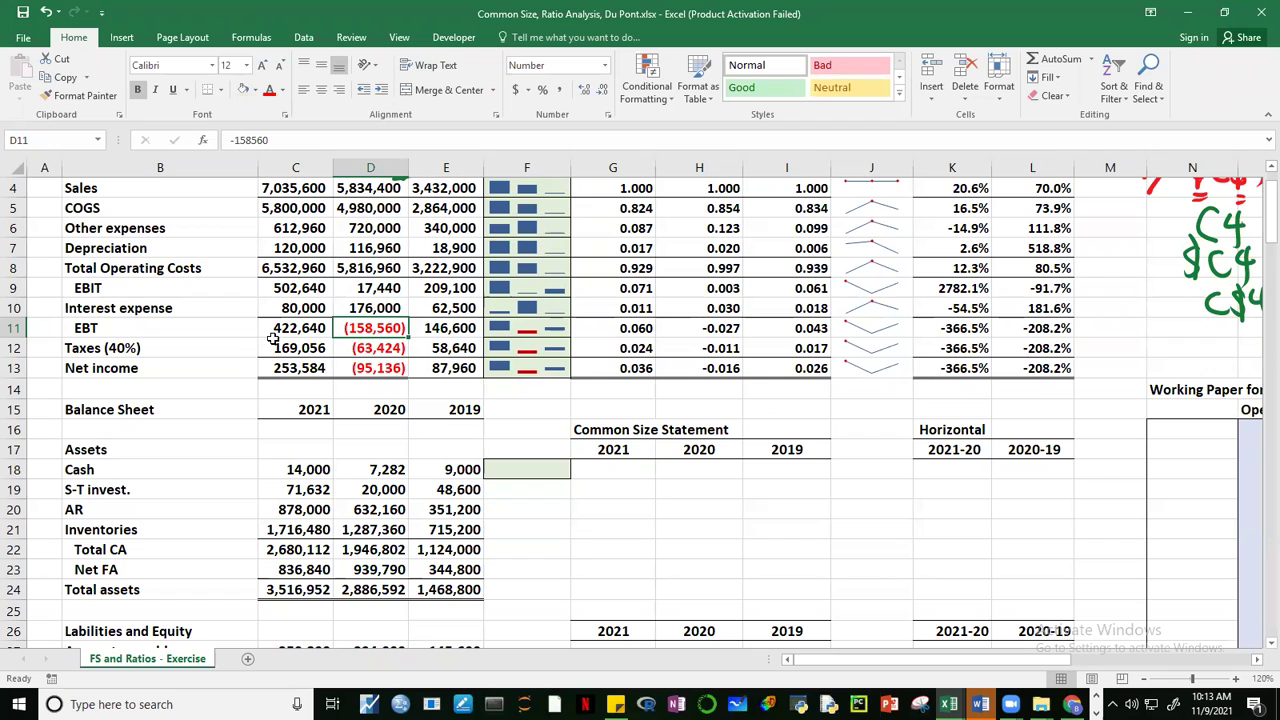
drag(960, 330, 960, 366)
click(269, 89)
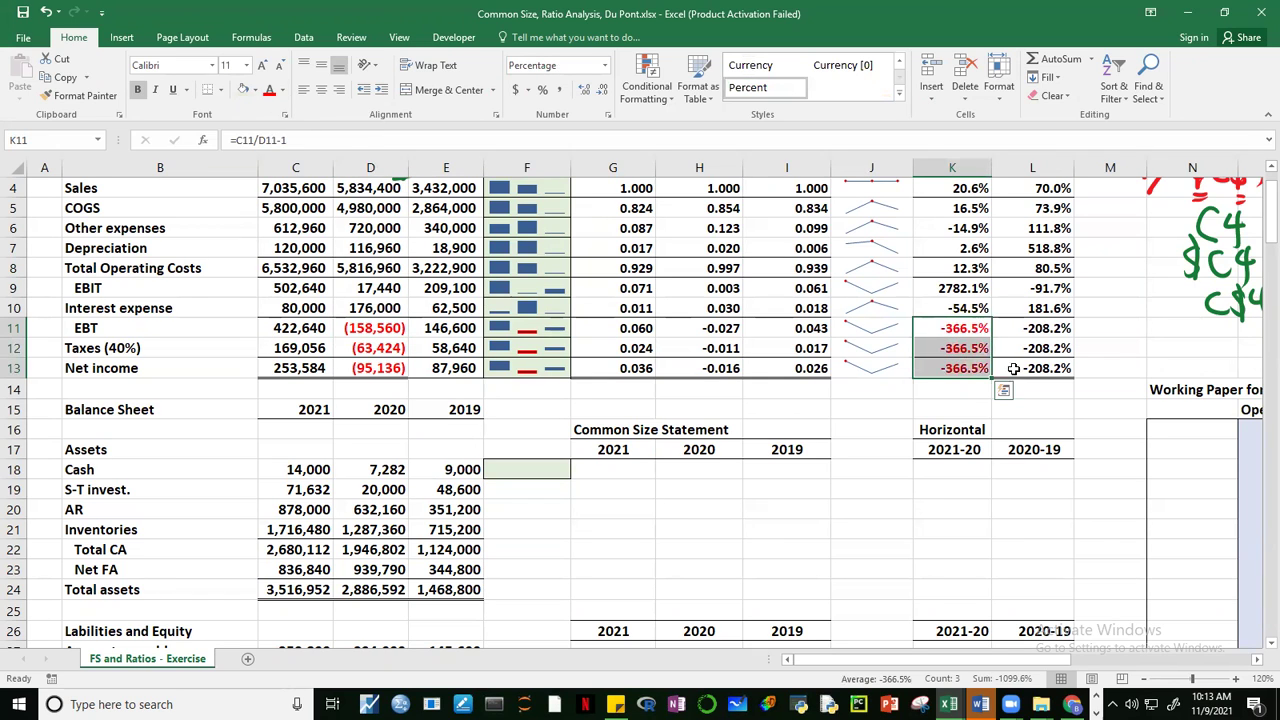
click(1030, 413)
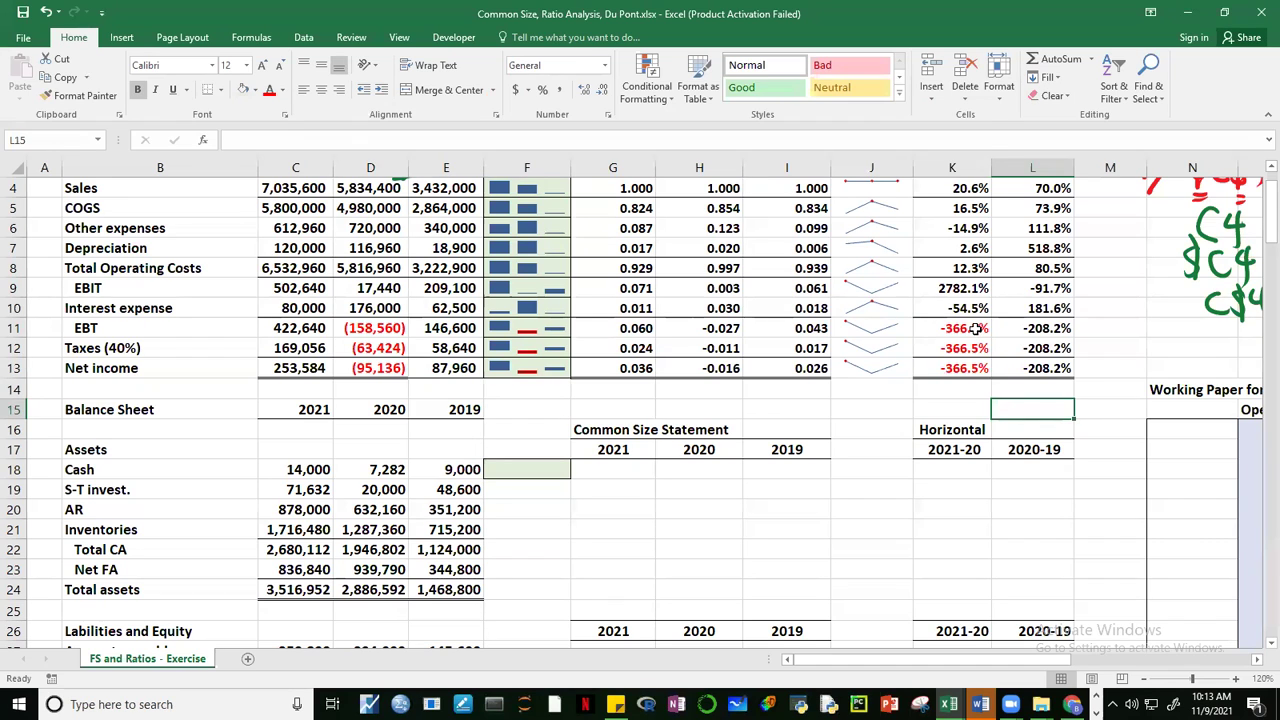
Step: Check the EBT change in K11 against the 2020 and 2021 Taxes and Net income amounts and the 2020 values in D11:D13
click(975, 328)
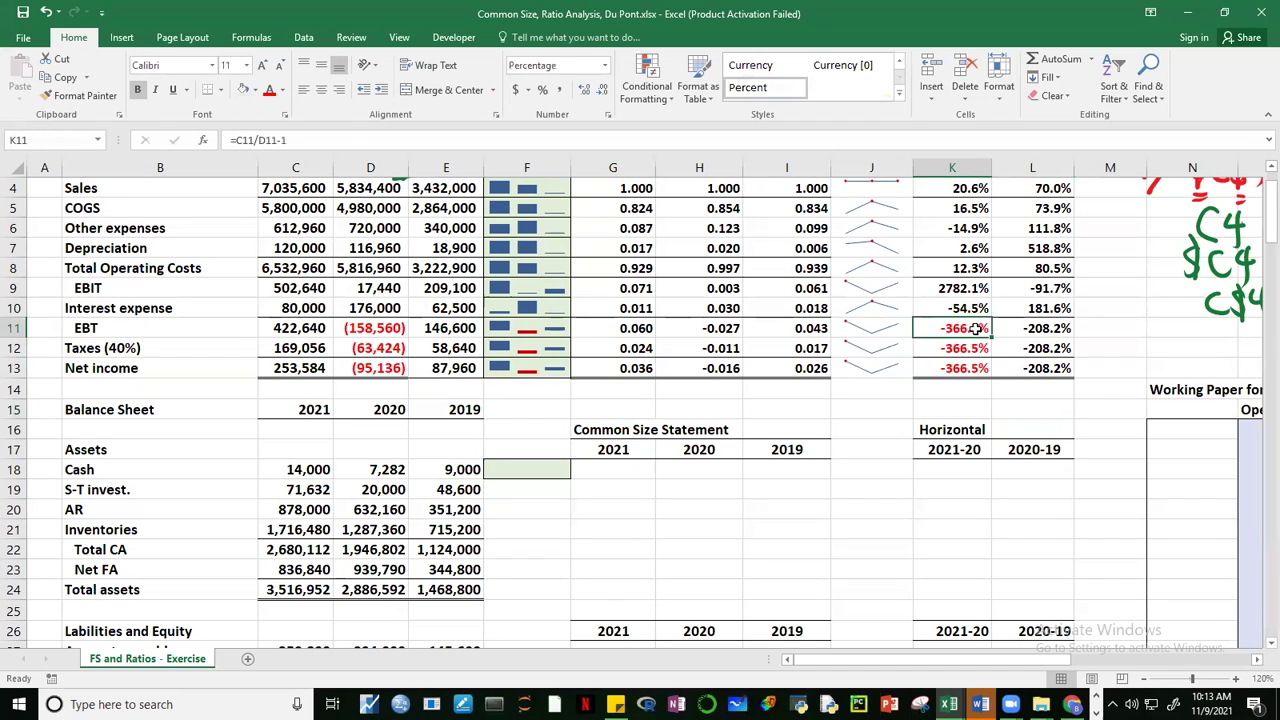
click(378, 350)
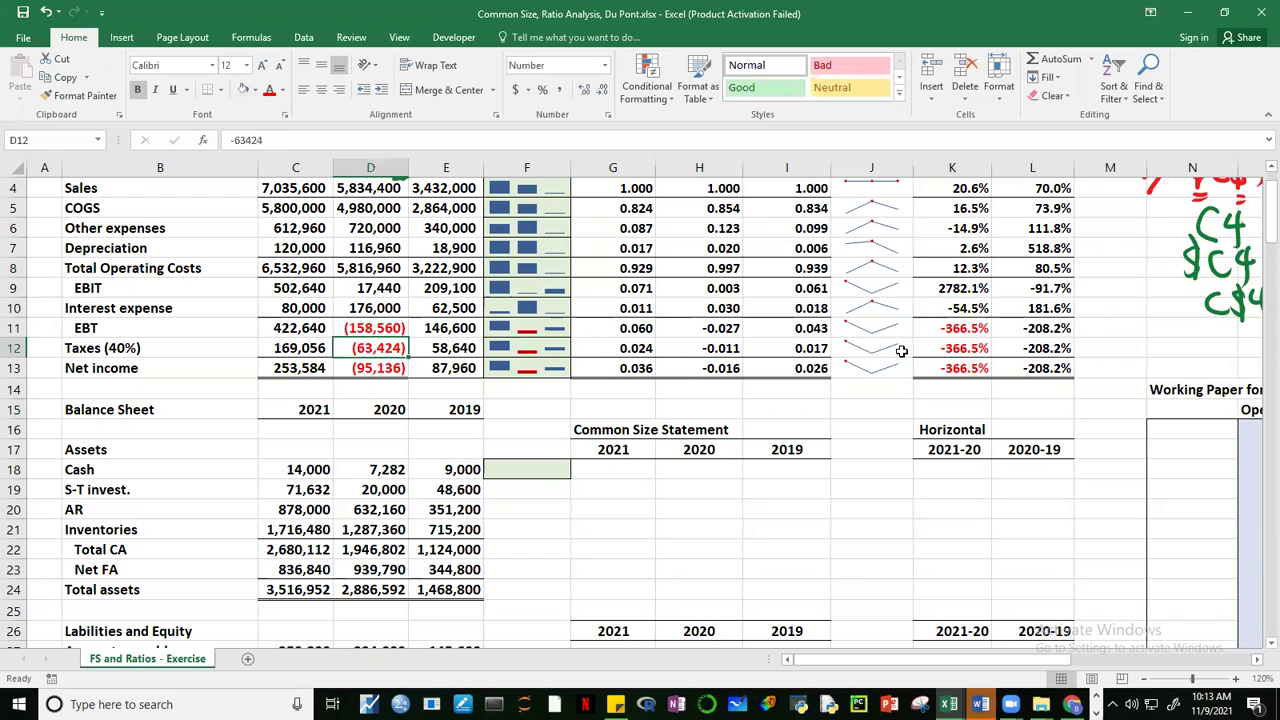
click(314, 347)
click(378, 375)
click(283, 366)
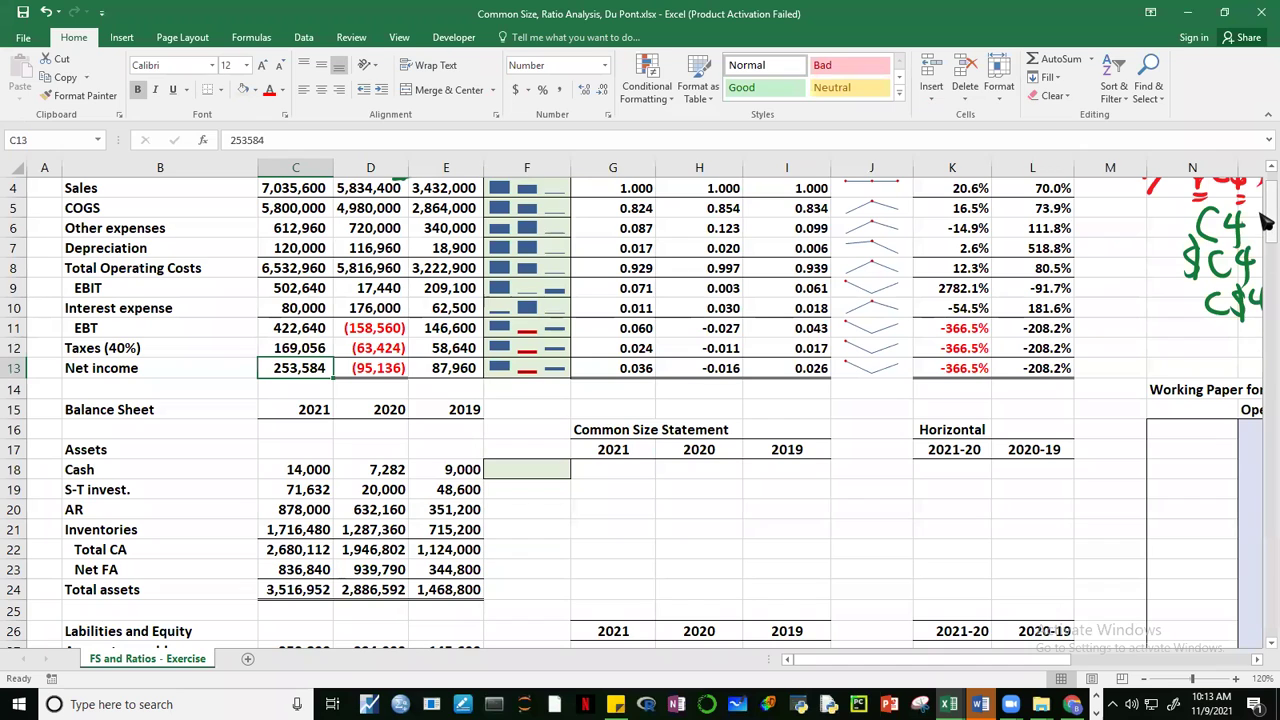
scroll(1264, 215, up, 1)
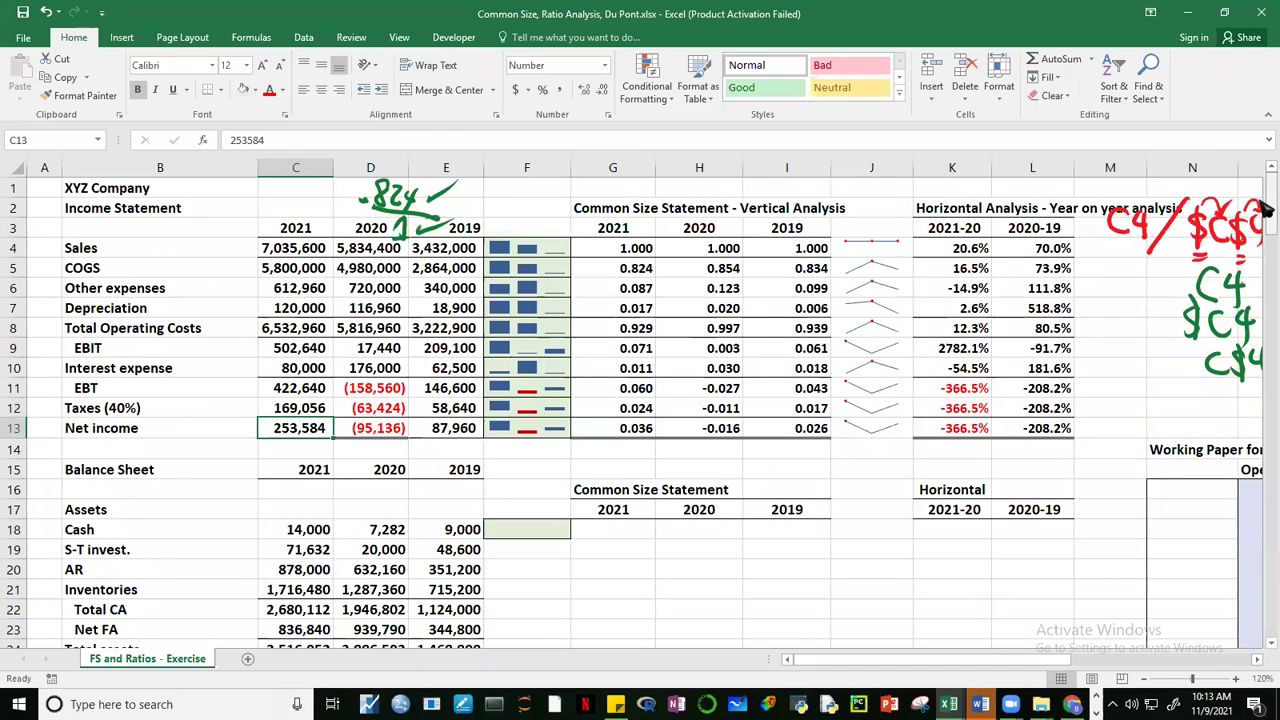
drag(369, 387, 368, 420)
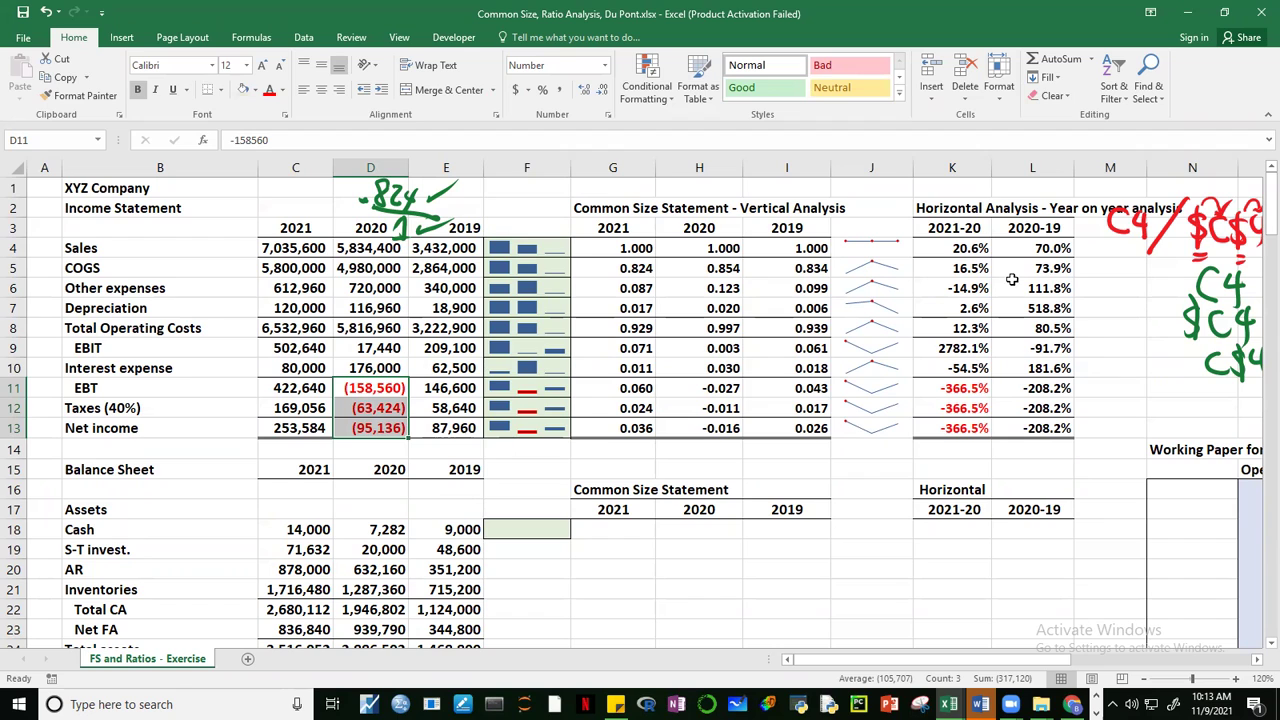
Step: Inspect the Sales change formula in K4 and the 2020 EBT, Taxes and Net income values in D11:D13
click(960, 252)
key(F2)
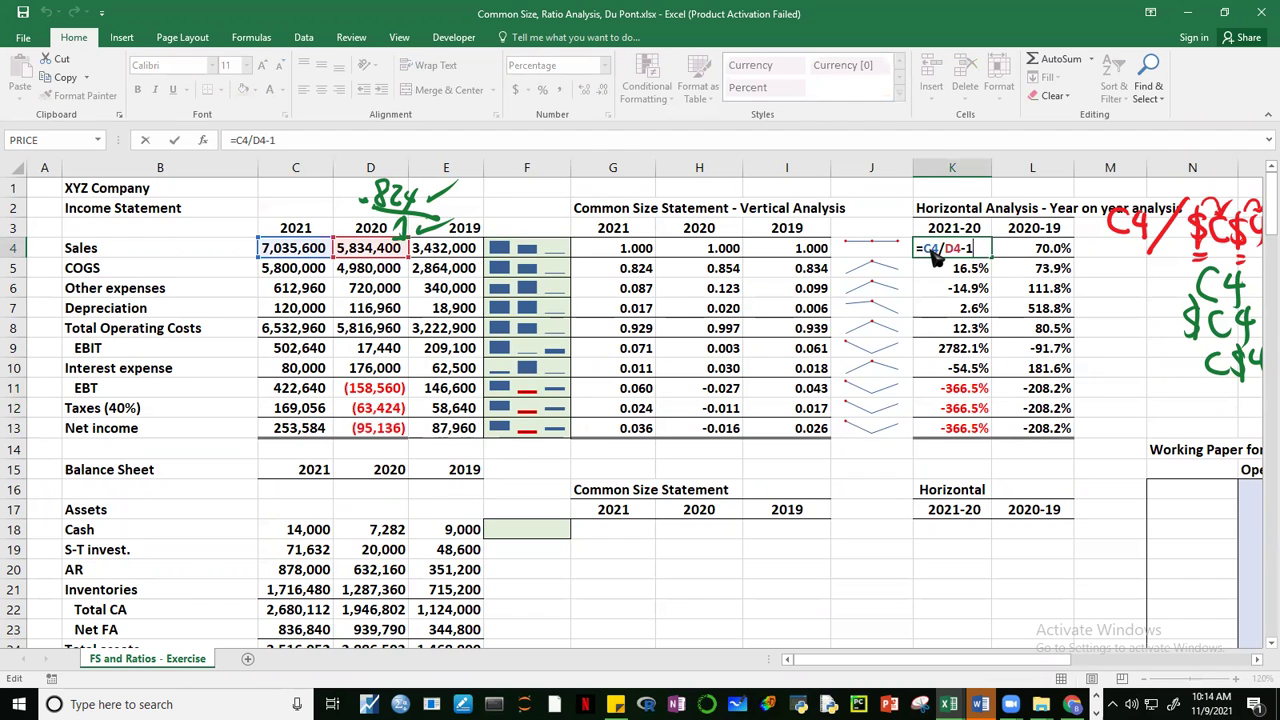
key(Escape)
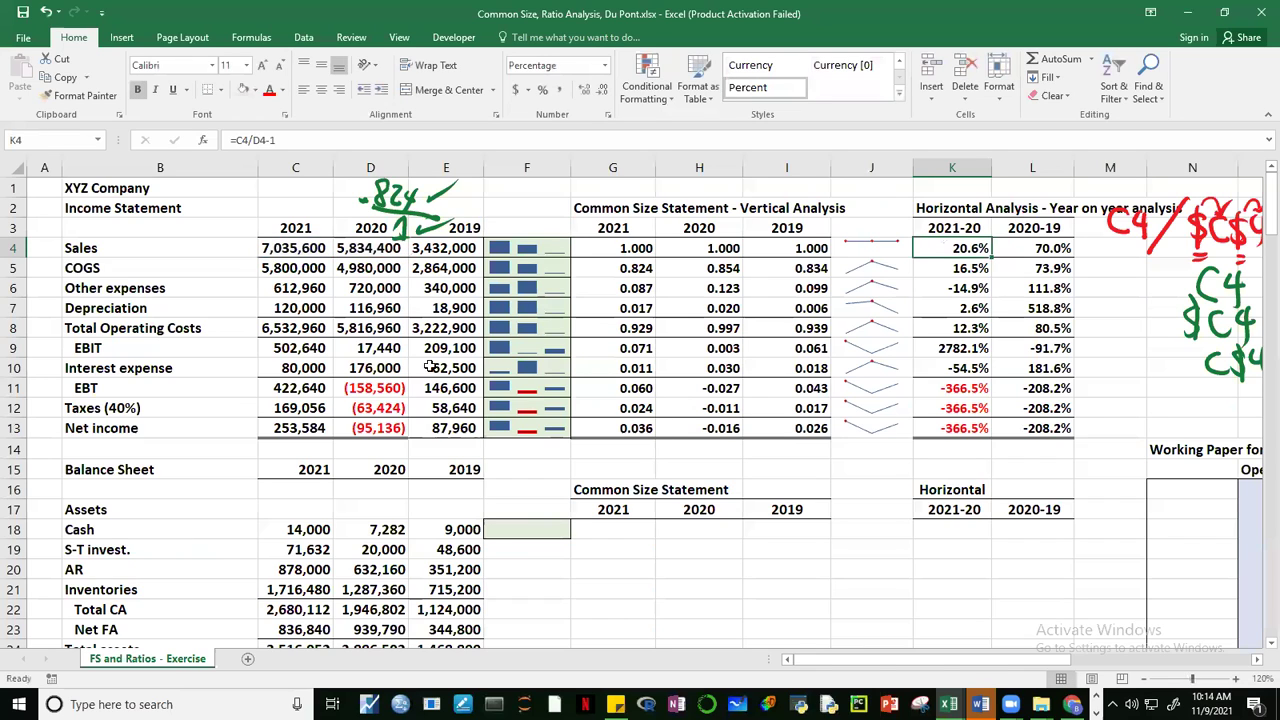
click(396, 390)
click(390, 406)
click(387, 424)
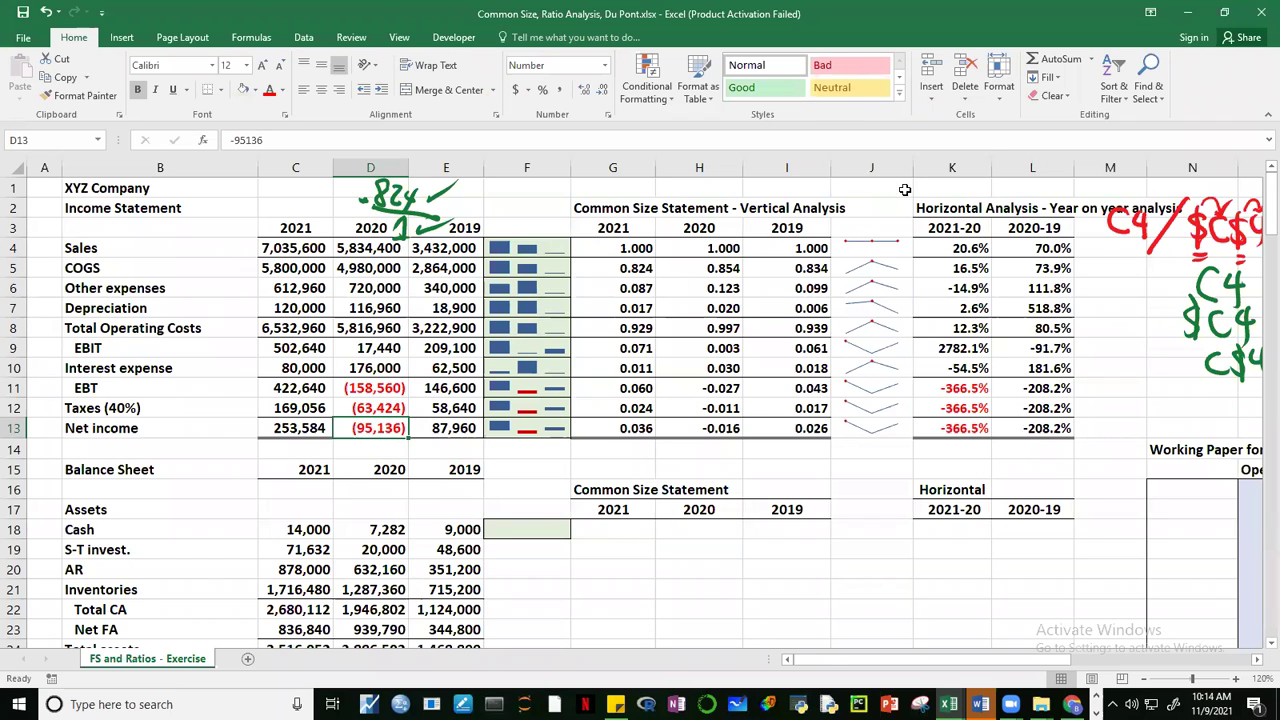
Step: Compare the 2021-20 Sales change in K4 and the percentages in K11:K13 with the 2020 amounts in D11:D13
click(1133, 352)
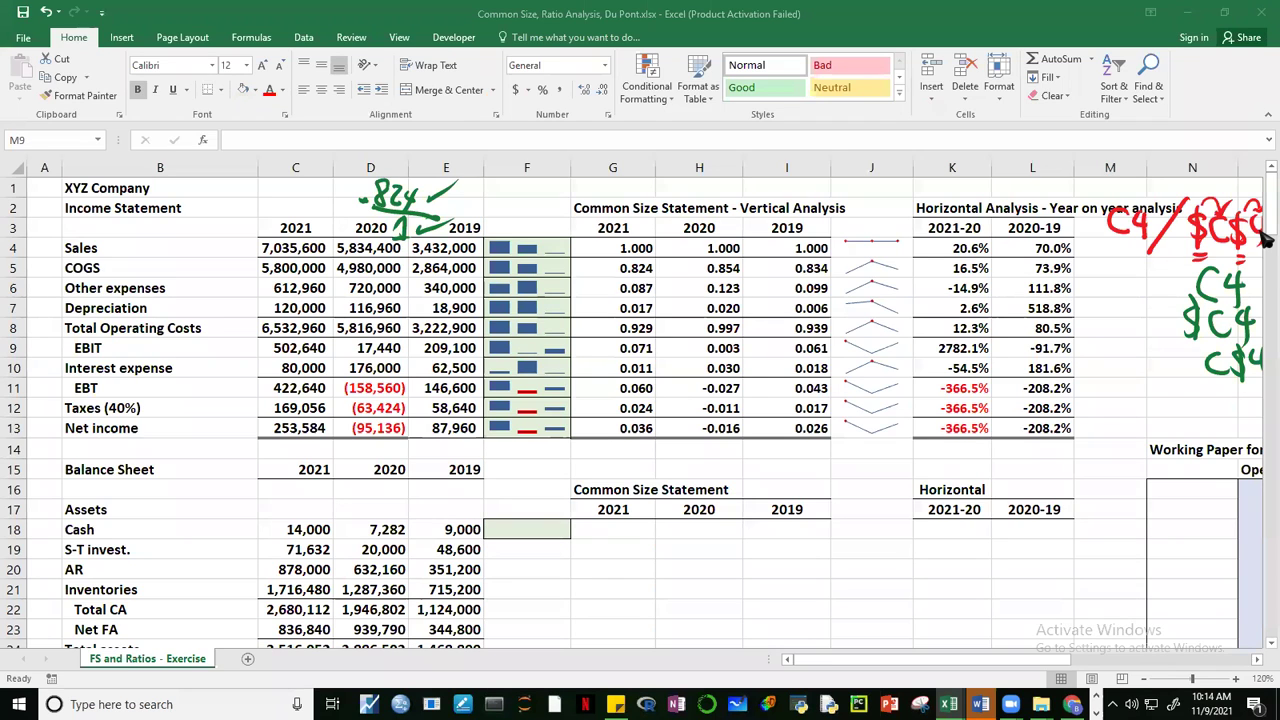
click(980, 254)
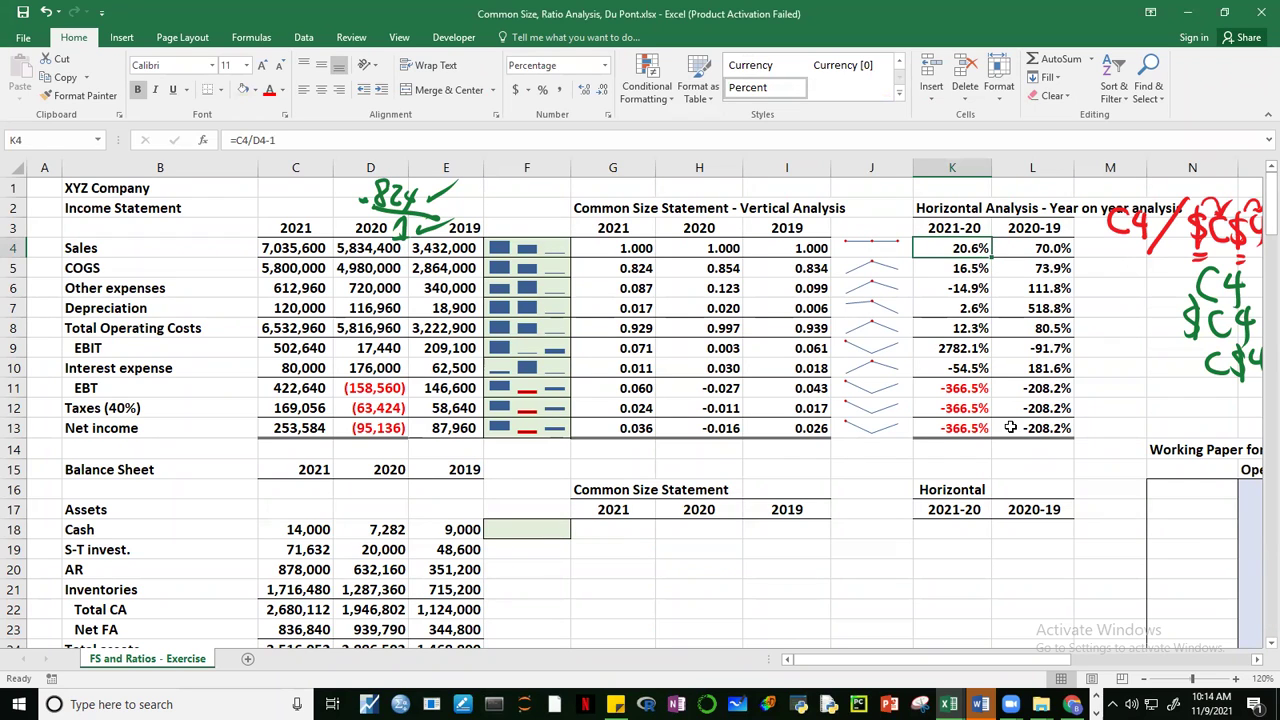
drag(963, 393, 978, 430)
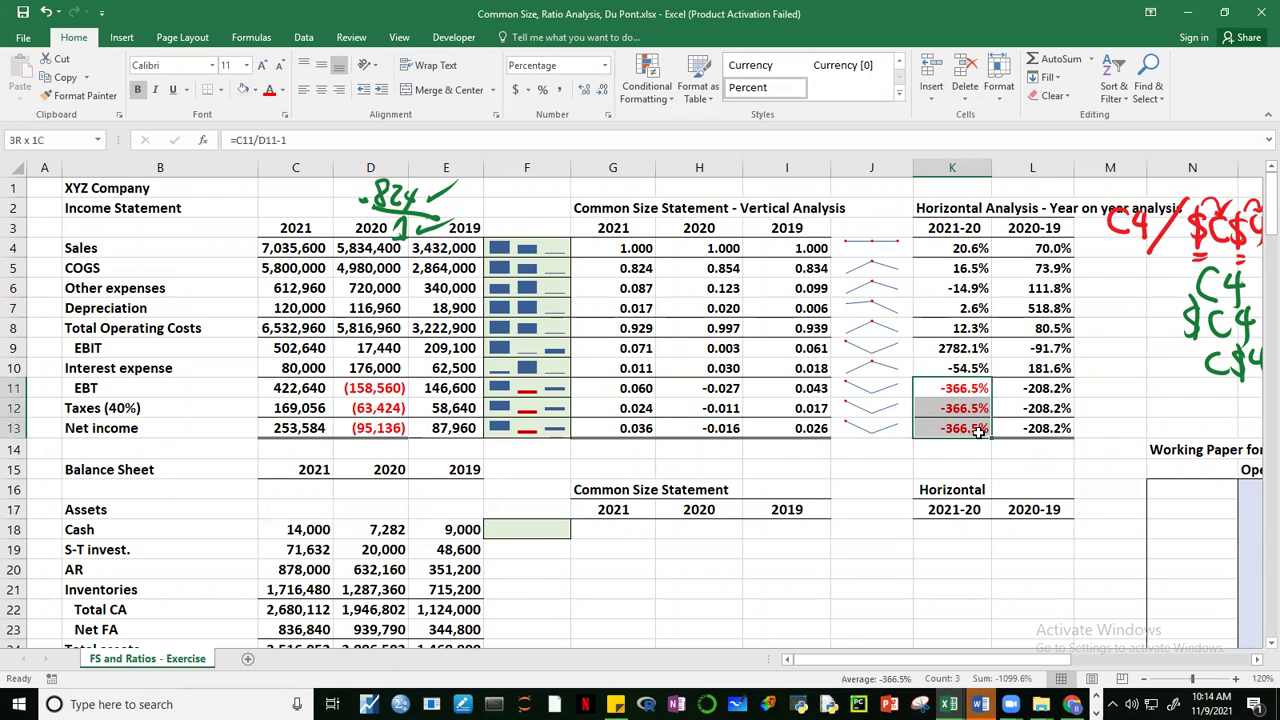
drag(370, 393, 373, 427)
Step: Enter the 2021 common-size formula for Cash in G18 as =C18/C$24, keeping the Total assets row fixed
drag(1265, 215, 1257, 243)
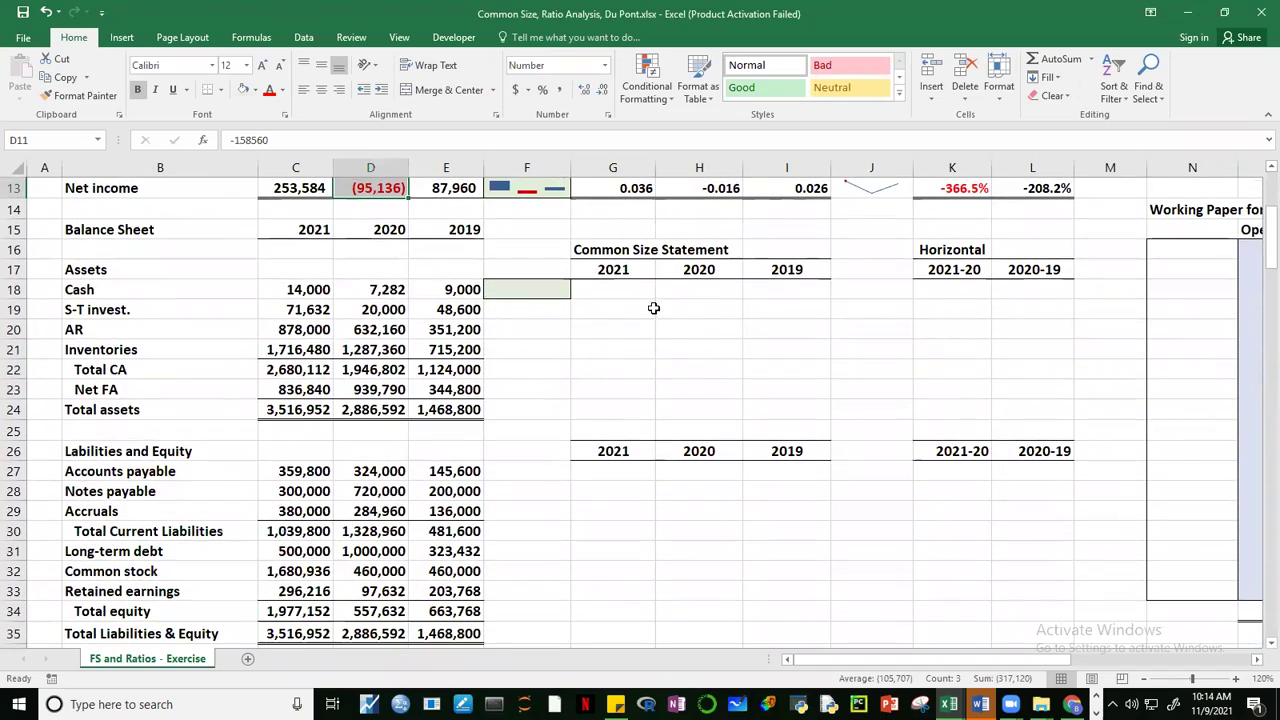
click(624, 290)
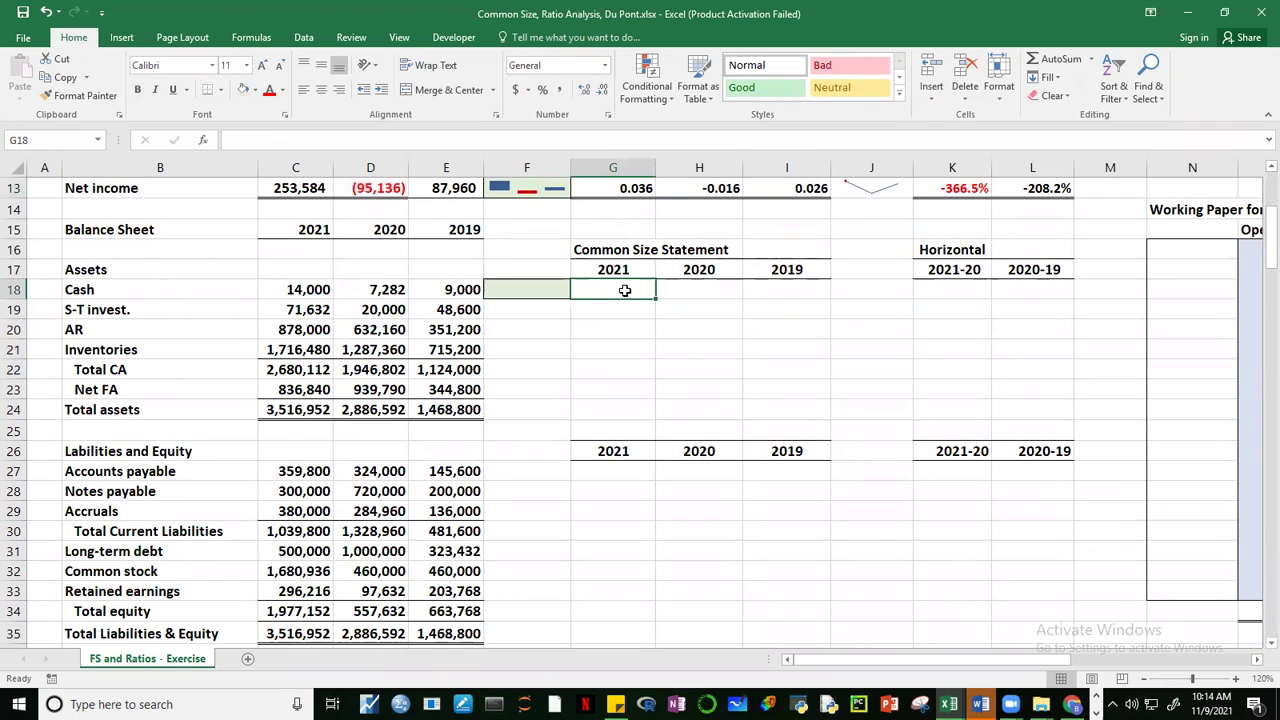
text(=)
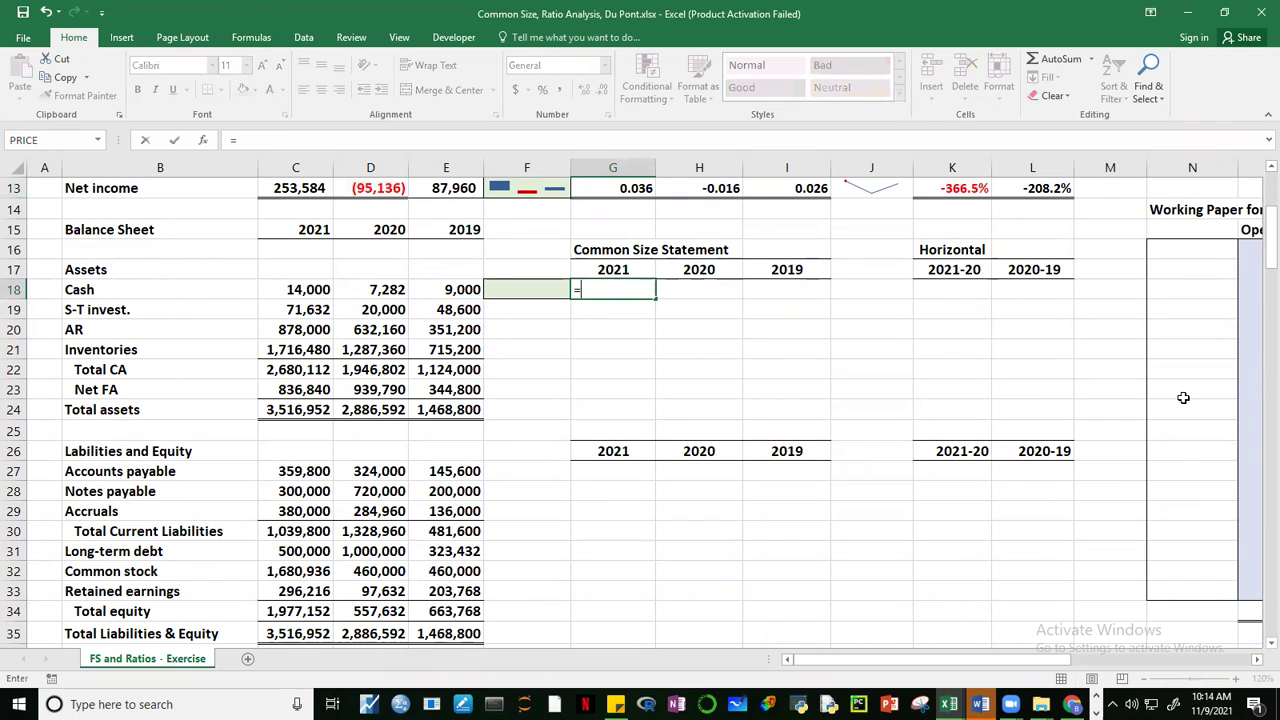
click(310, 289)
text(/)
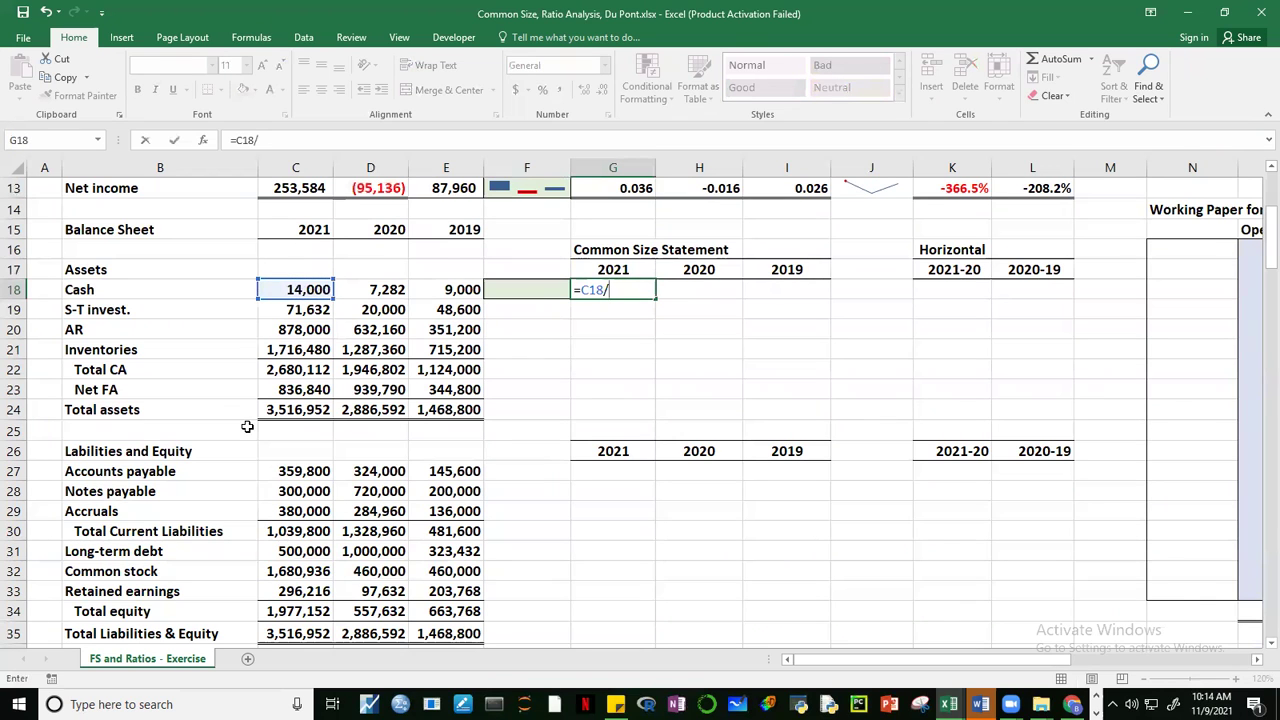
click(295, 410)
key(F4)
key(F4)
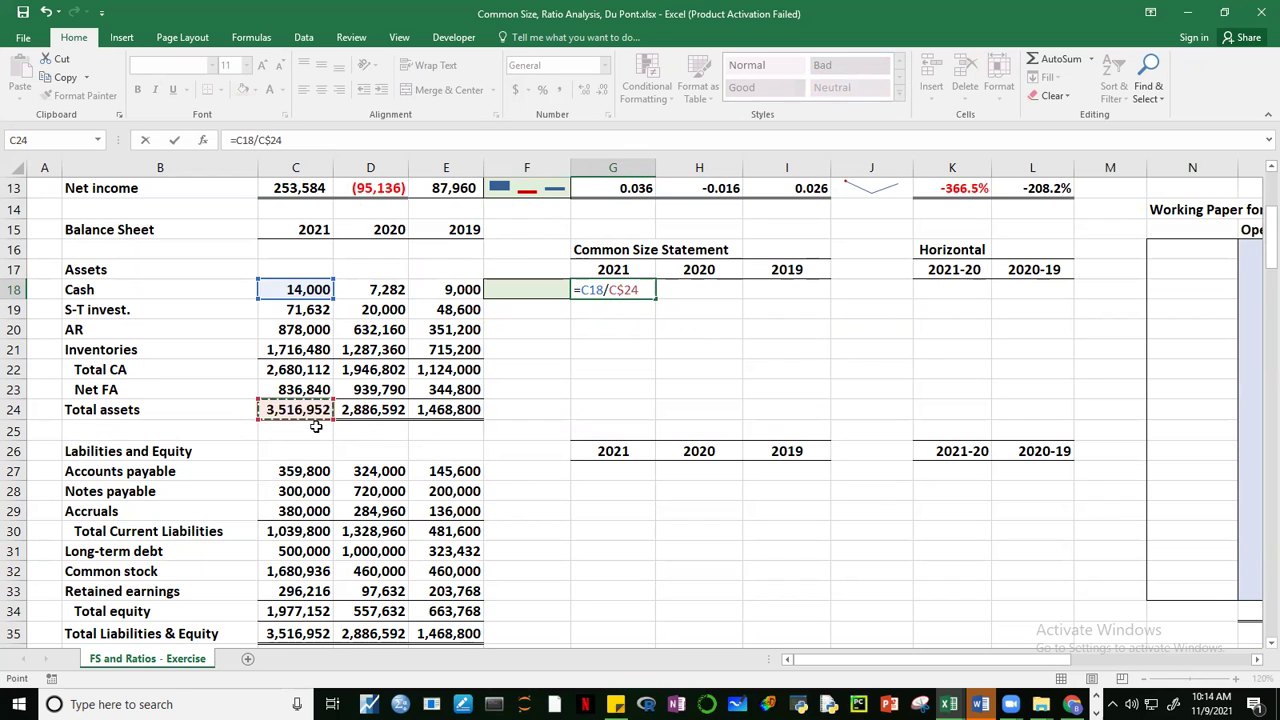
key(ctrl+Return)
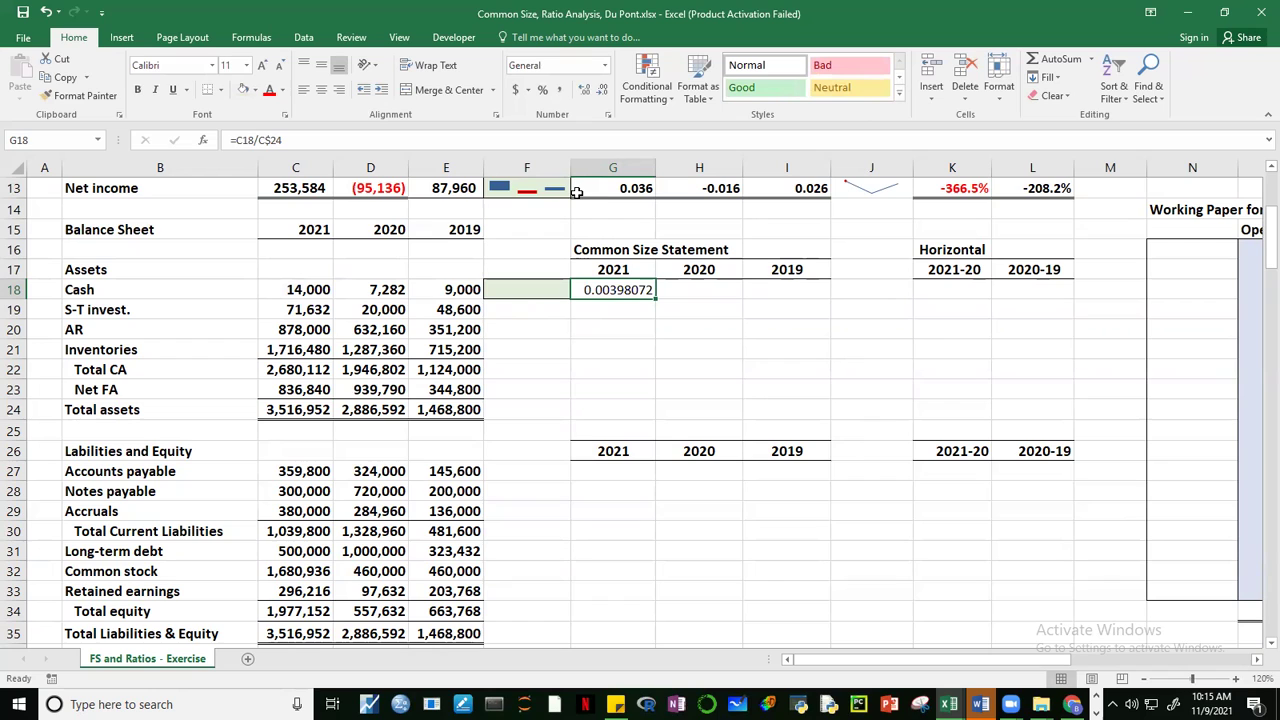
Step: Format G18 as bold with three decimal places and fill its formula across G18:I24
click(137, 89)
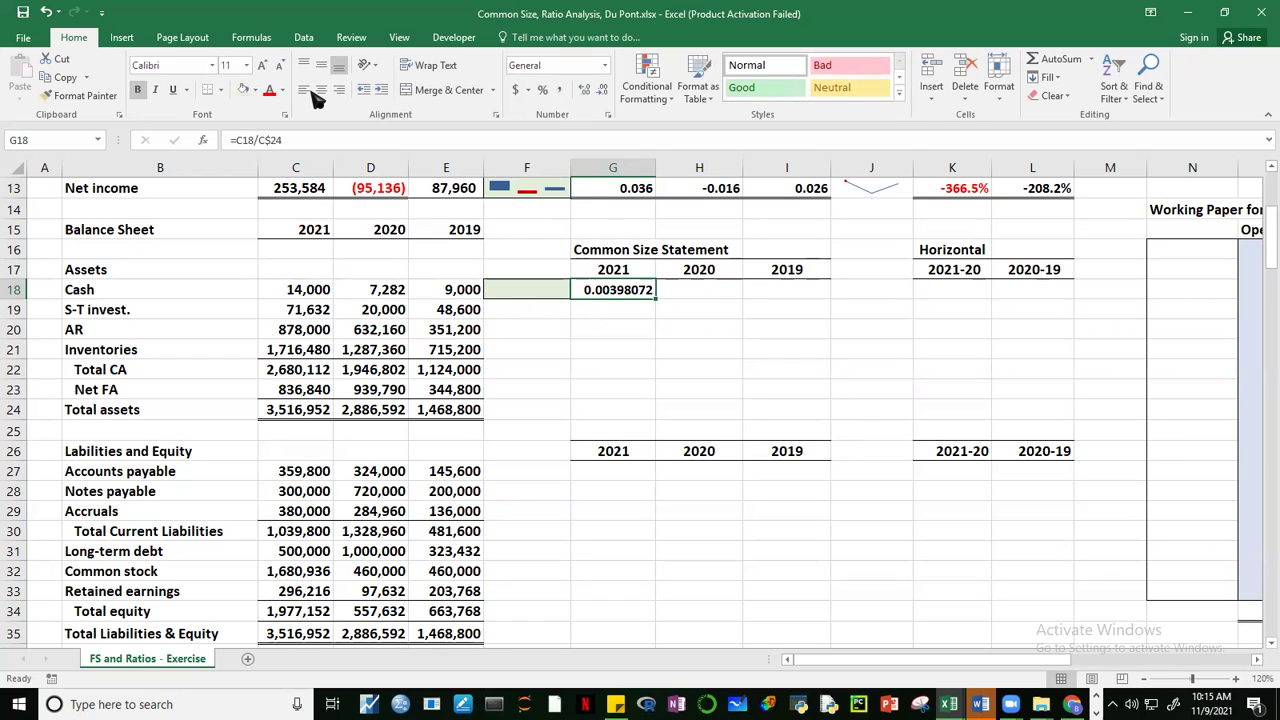
click(640, 293)
click(601, 91)
click(601, 91)
click(601, 91)
click(601, 91)
click(601, 91)
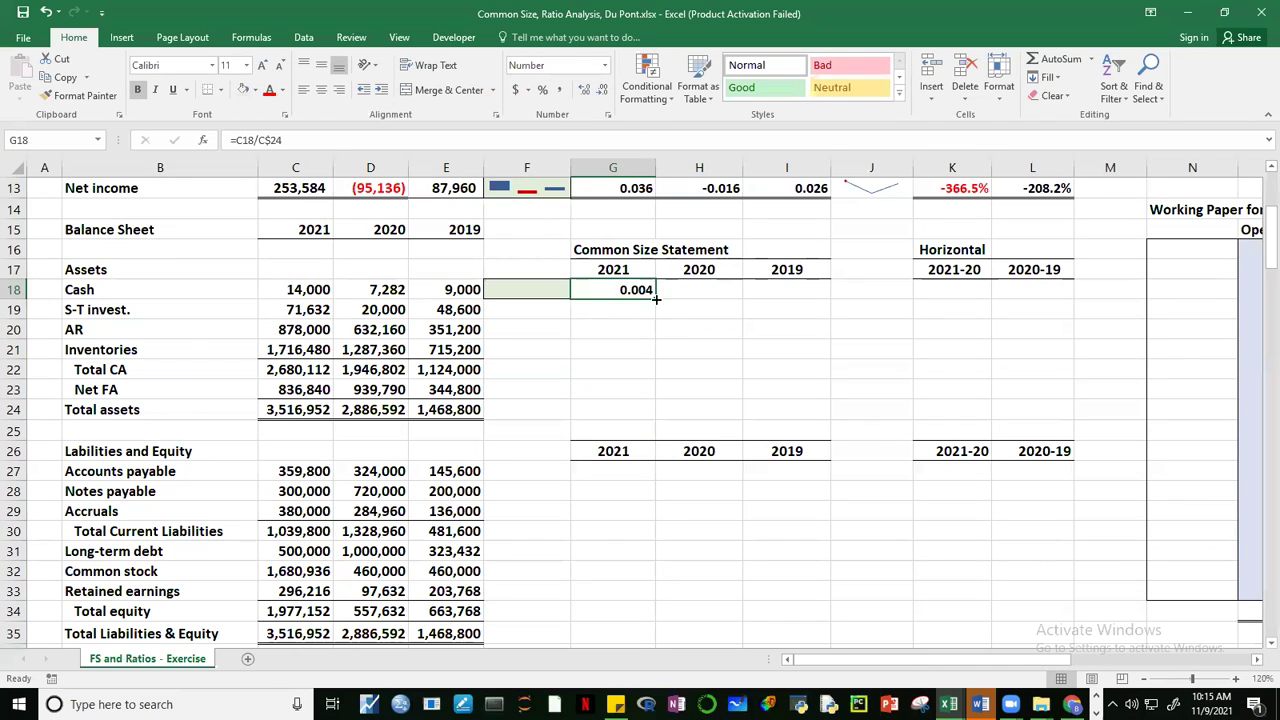
drag(657, 297, 830, 420)
click(803, 512)
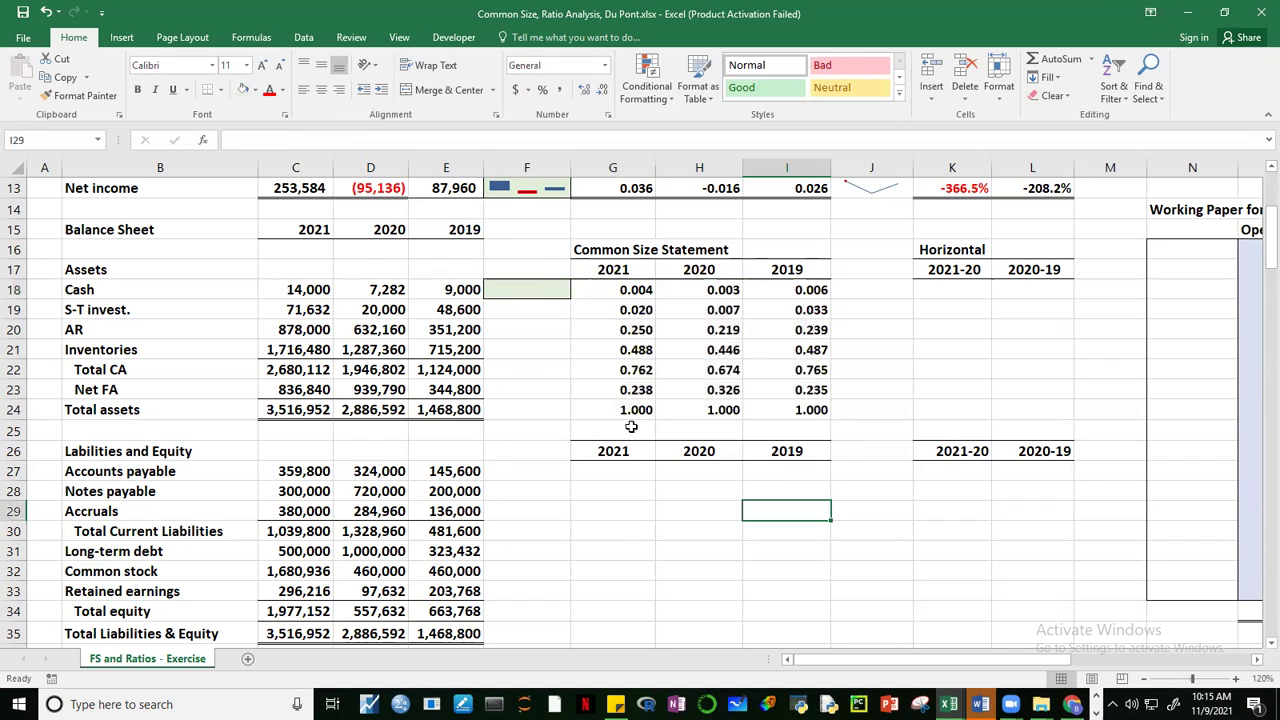
Step: Apply top and bottom borders to G22:I23 and a top and double bottom border to the Total assets ratios in G24:I24
drag(612, 365, 815, 392)
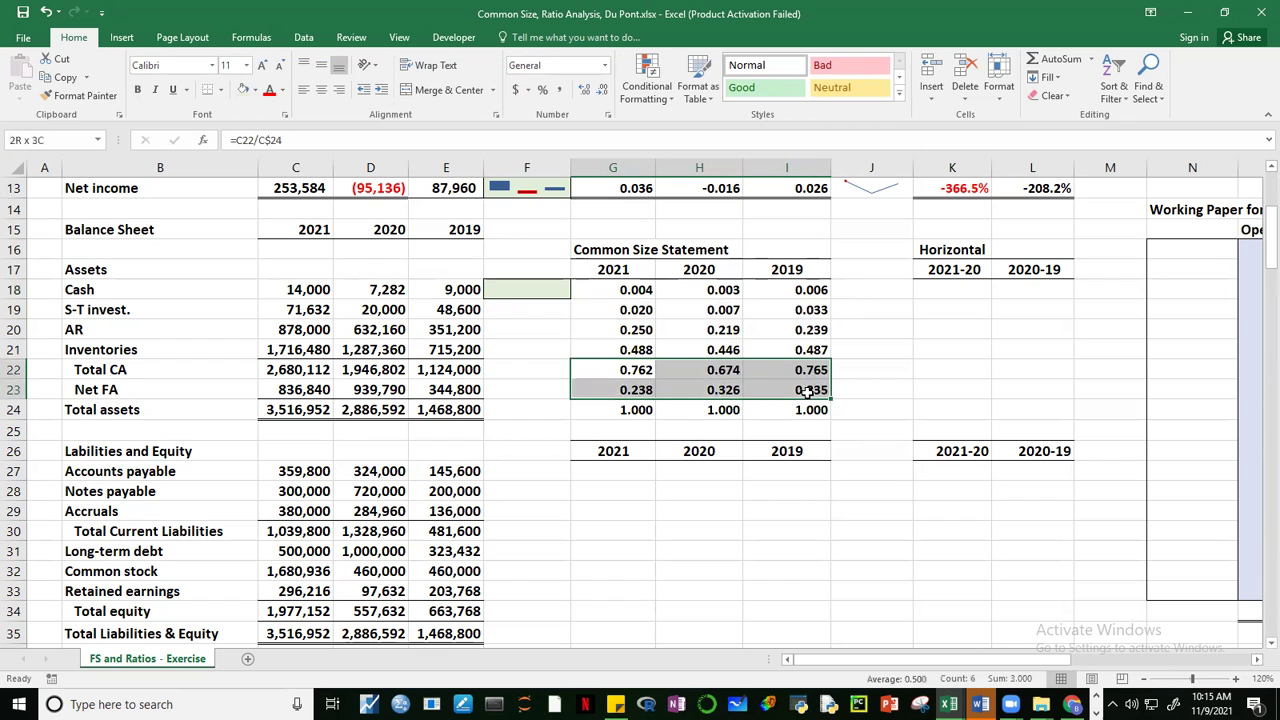
click(221, 89)
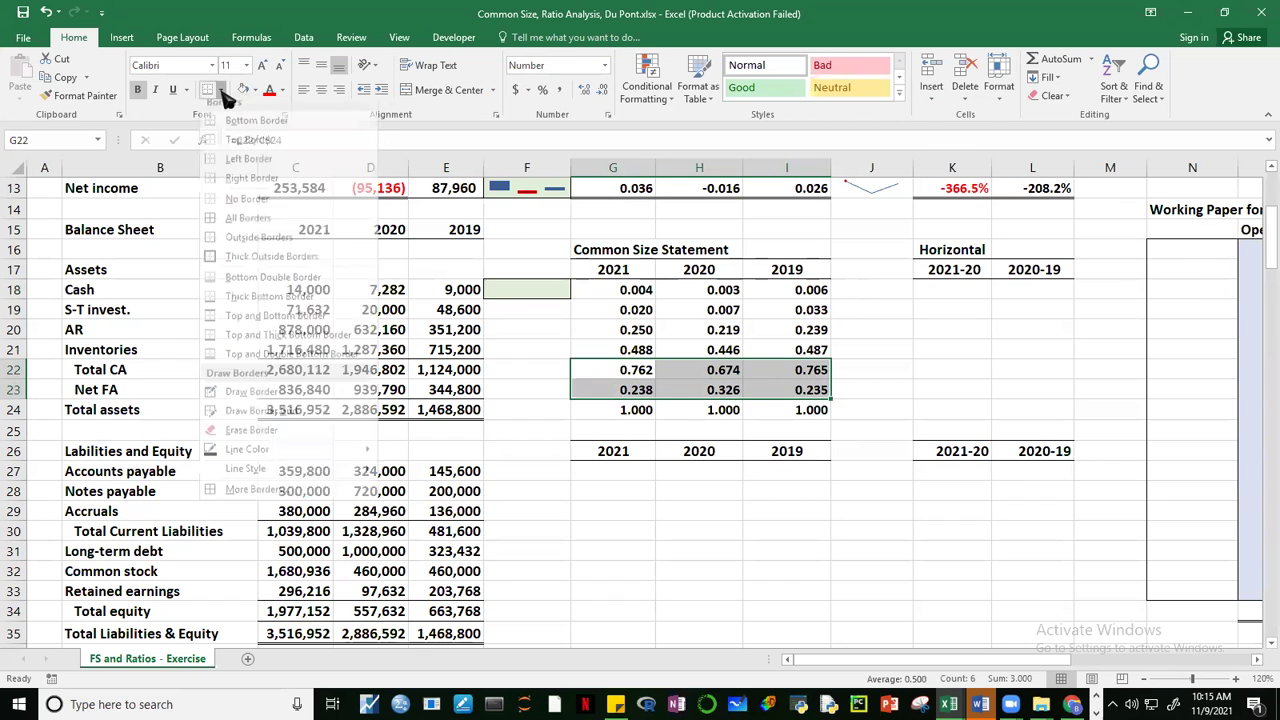
click(290, 324)
click(1032, 369)
drag(612, 412, 815, 410)
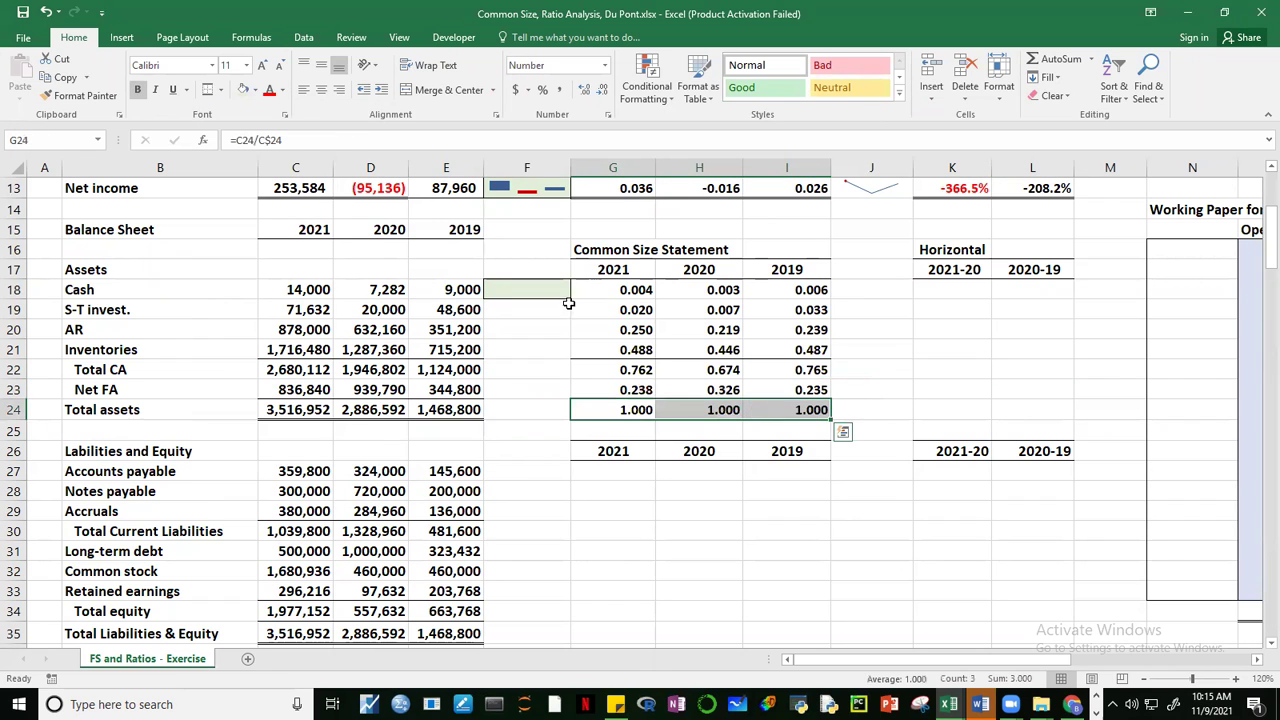
click(219, 90)
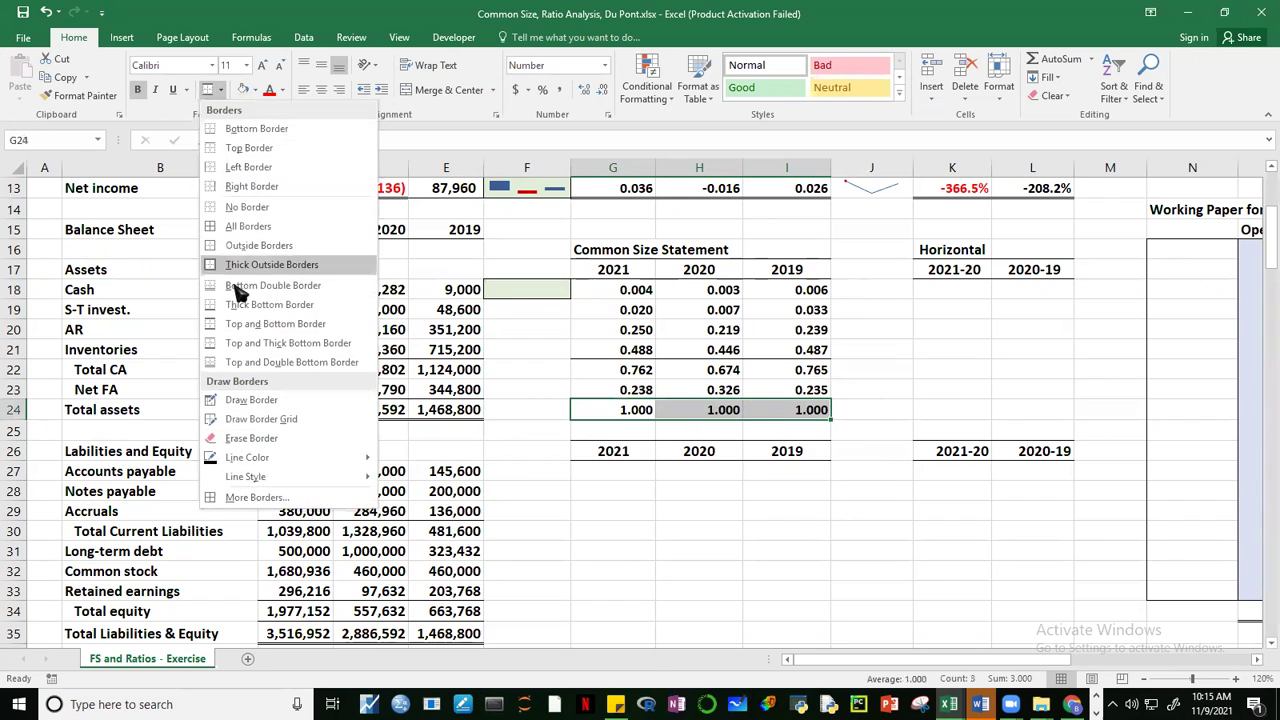
click(252, 362)
click(890, 350)
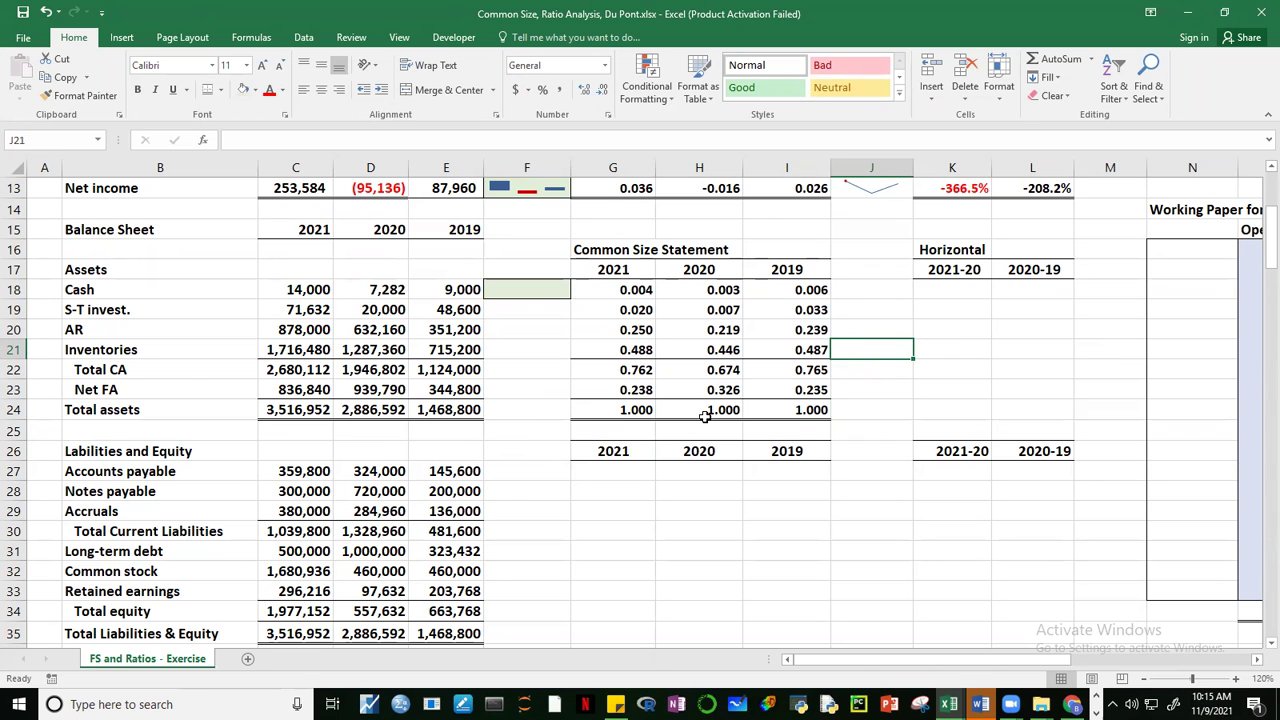
Step: Enter the 2021 common-size formula for Accounts payable in G27 as =C27/C$35, keeping the Total Liabilities & Equity row fixed
scroll(760, 440, down, 2)
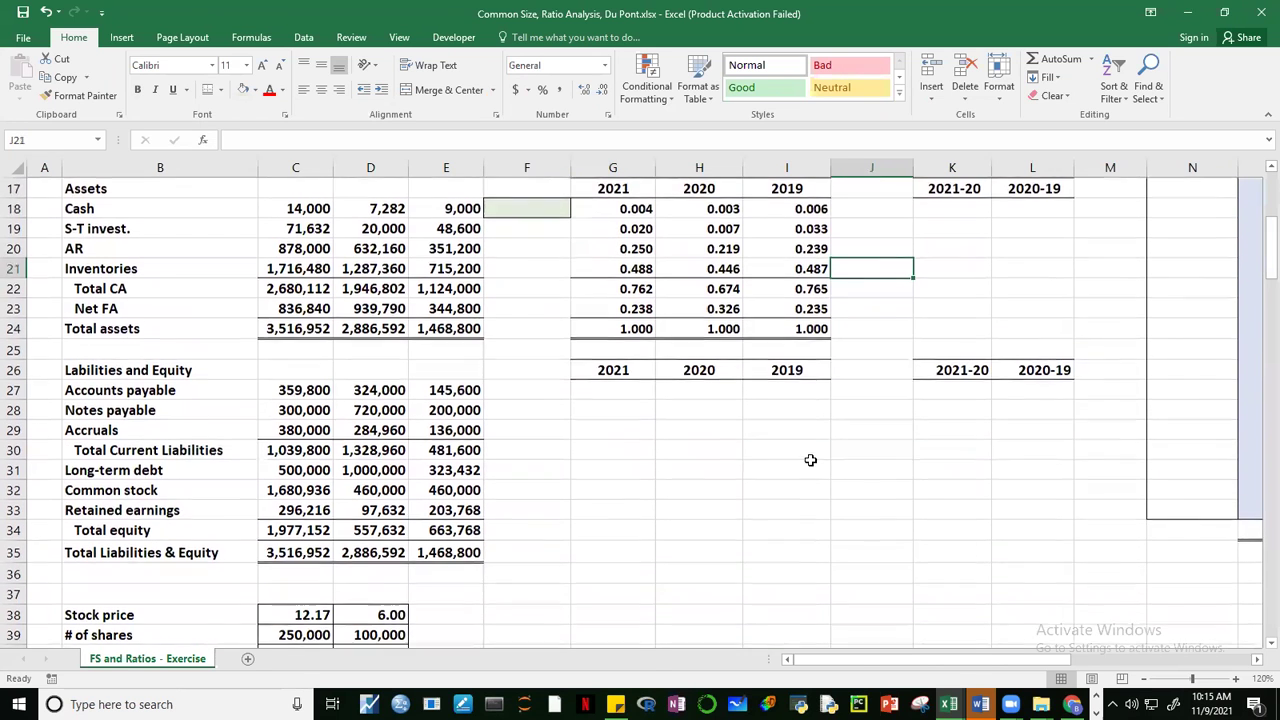
click(616, 387)
text(=)
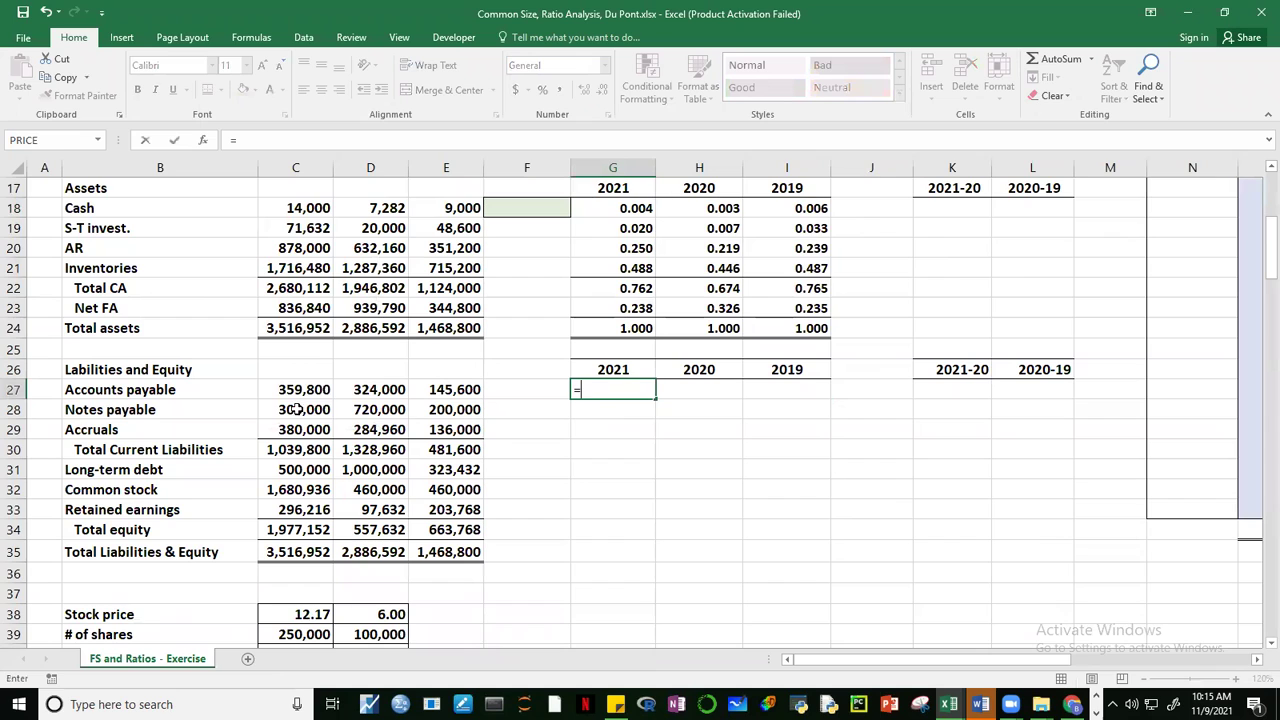
click(301, 393)
text(/)
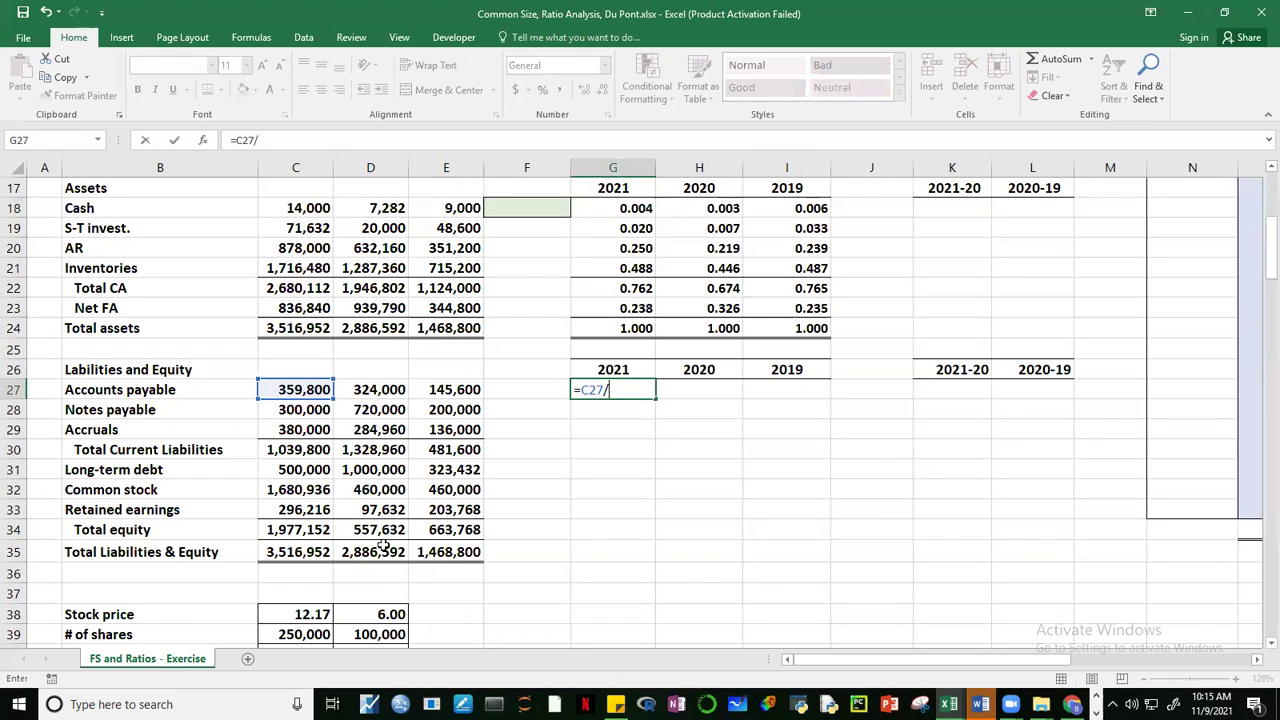
click(309, 553)
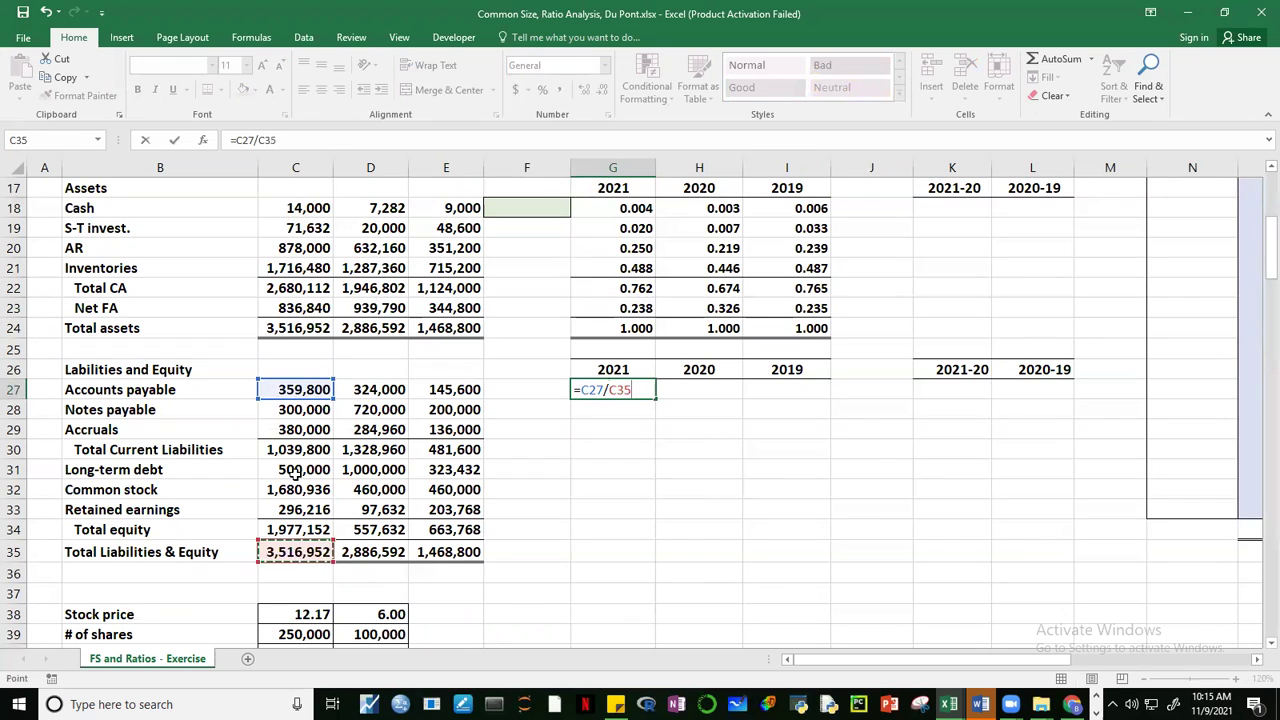
key(F4)
key(F4)
key(ctrl+Return)
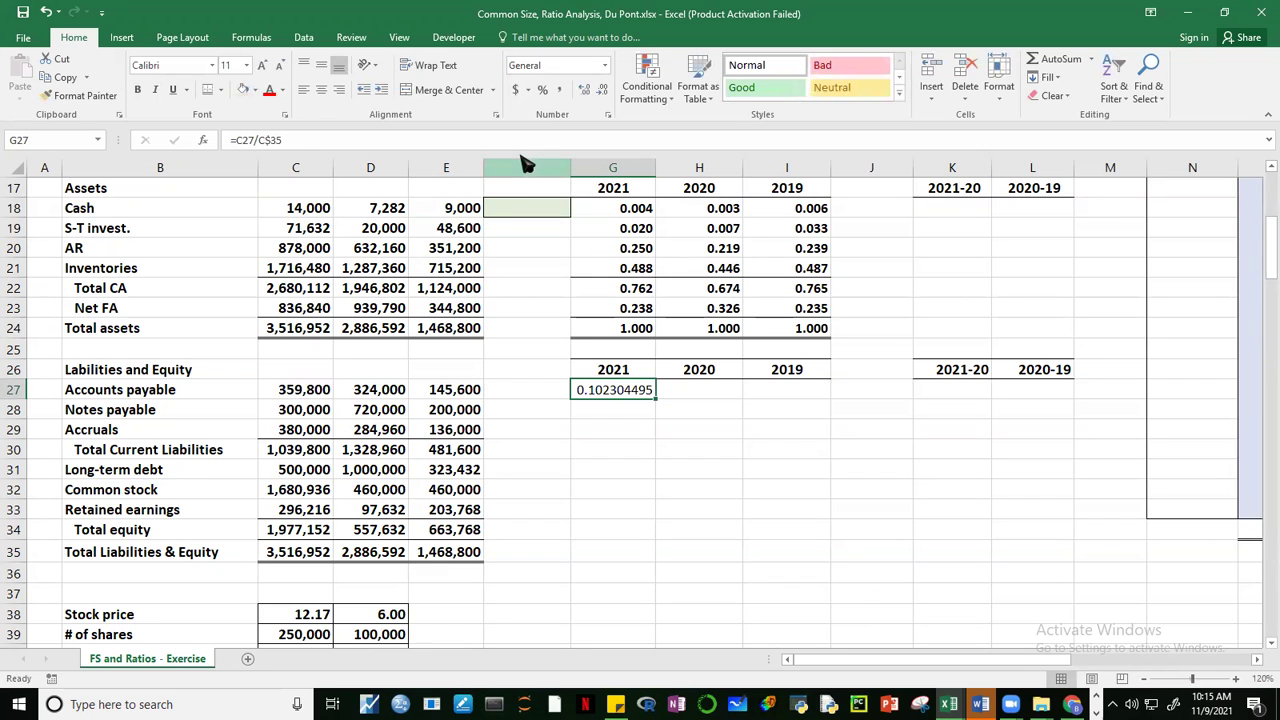
Step: Format G27 as bold with three decimal places and fill its formula across G27:I35
click(592, 389)
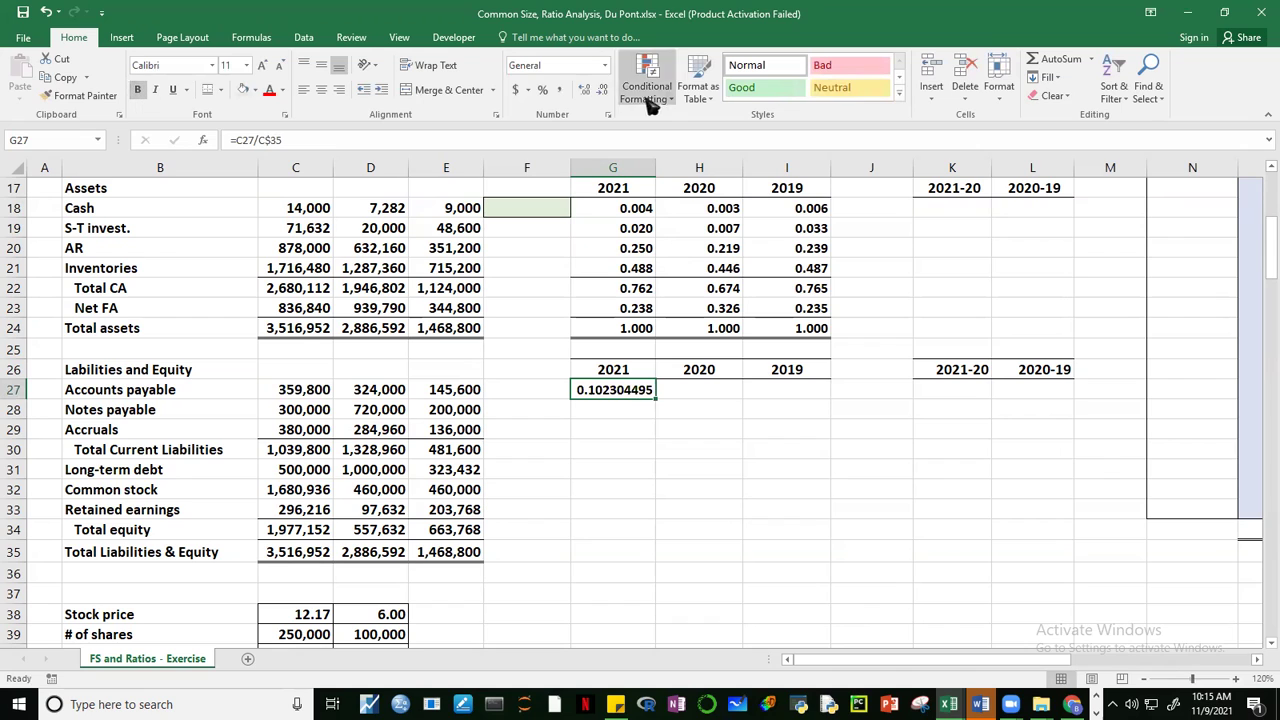
click(604, 90)
click(604, 90)
click(605, 90)
click(605, 90)
click(604, 90)
click(604, 90)
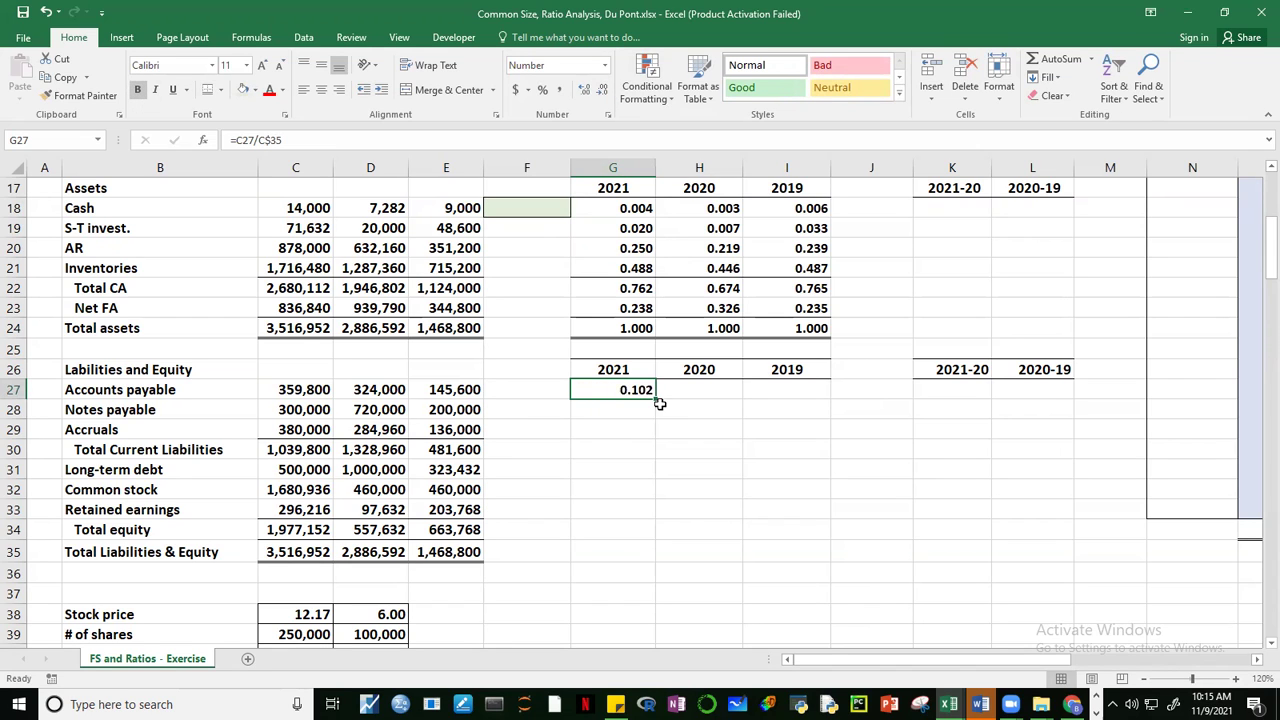
drag(656, 398, 826, 562)
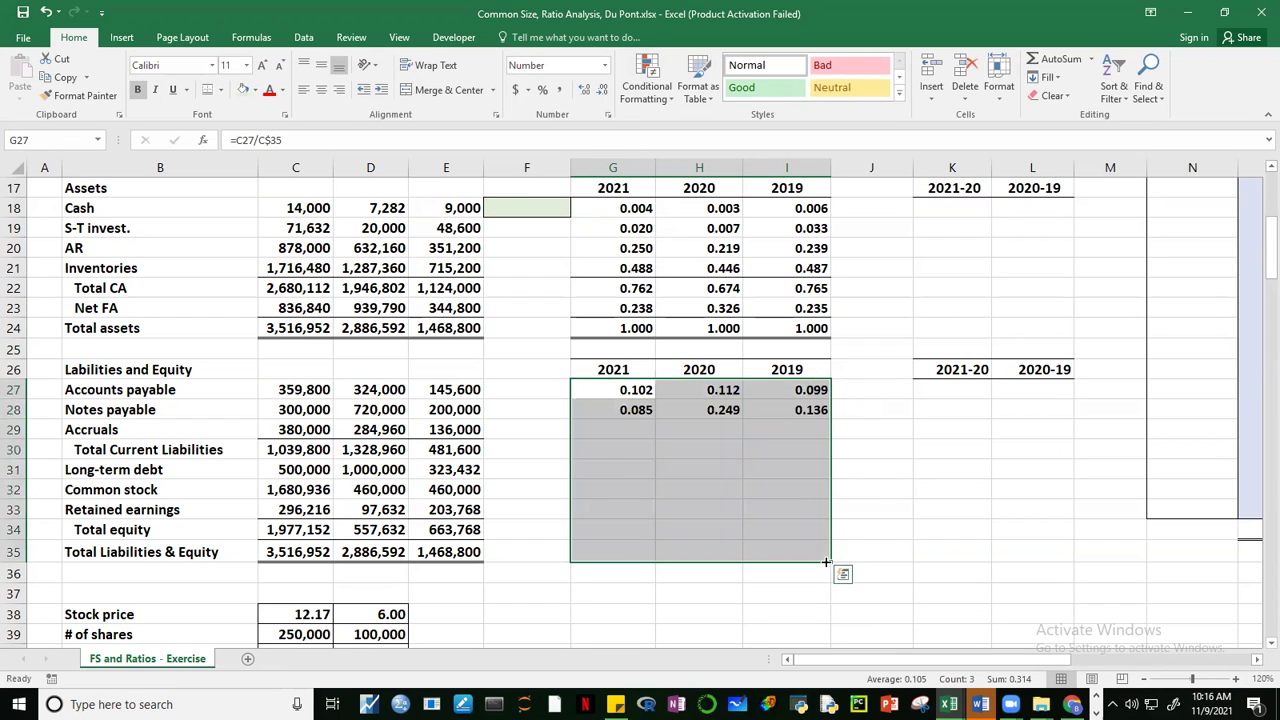
click(948, 532)
Step: Try top and bottom borders on G30:I32 and undo them
drag(614, 449, 800, 490)
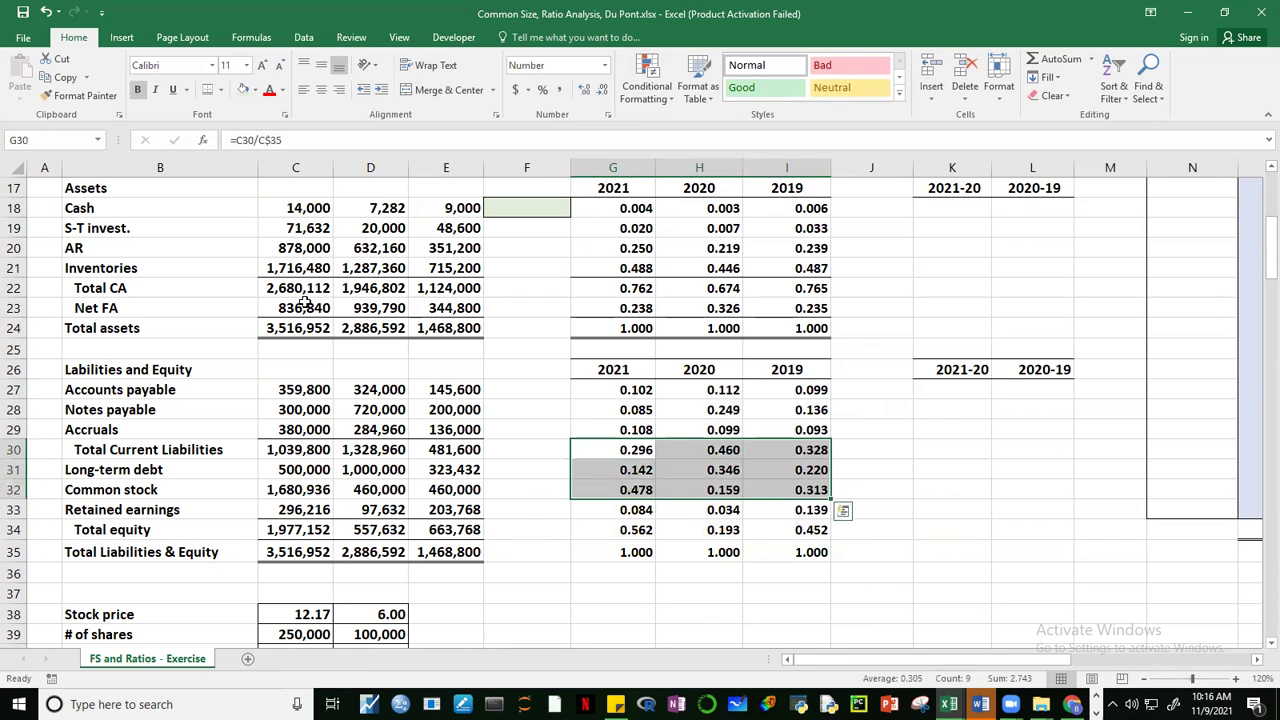
click(221, 89)
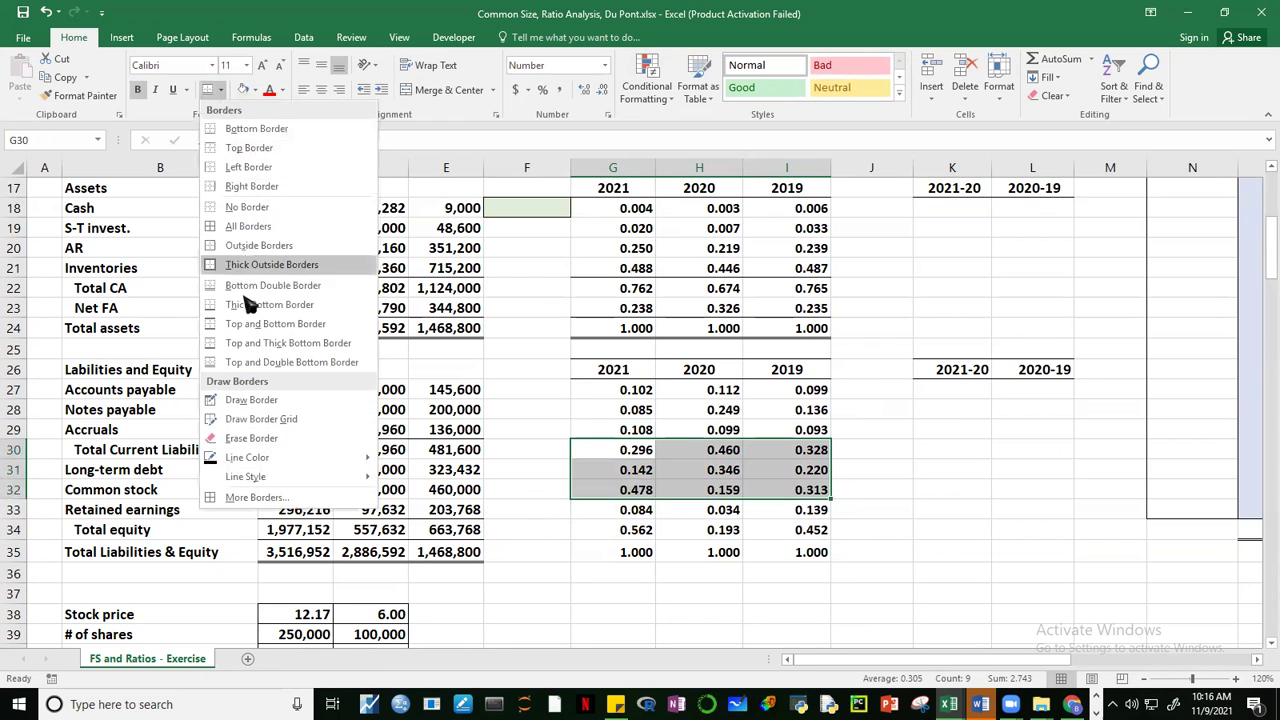
click(318, 326)
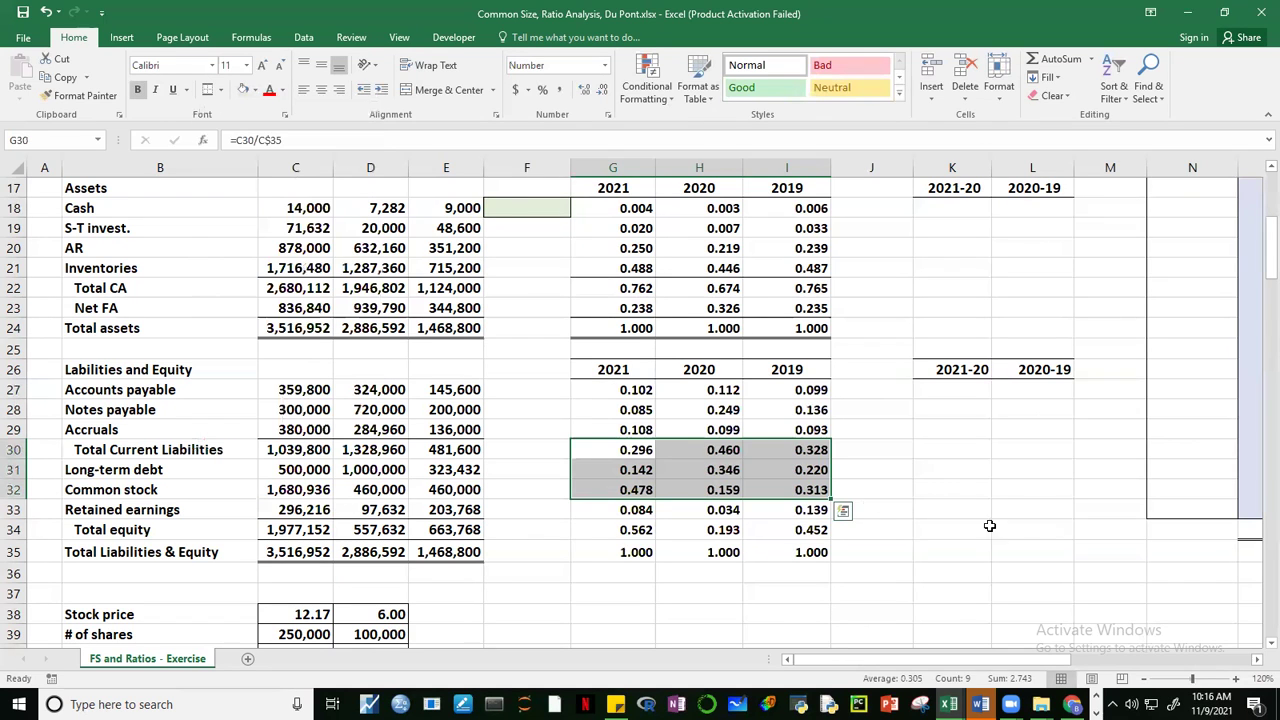
click(1000, 530)
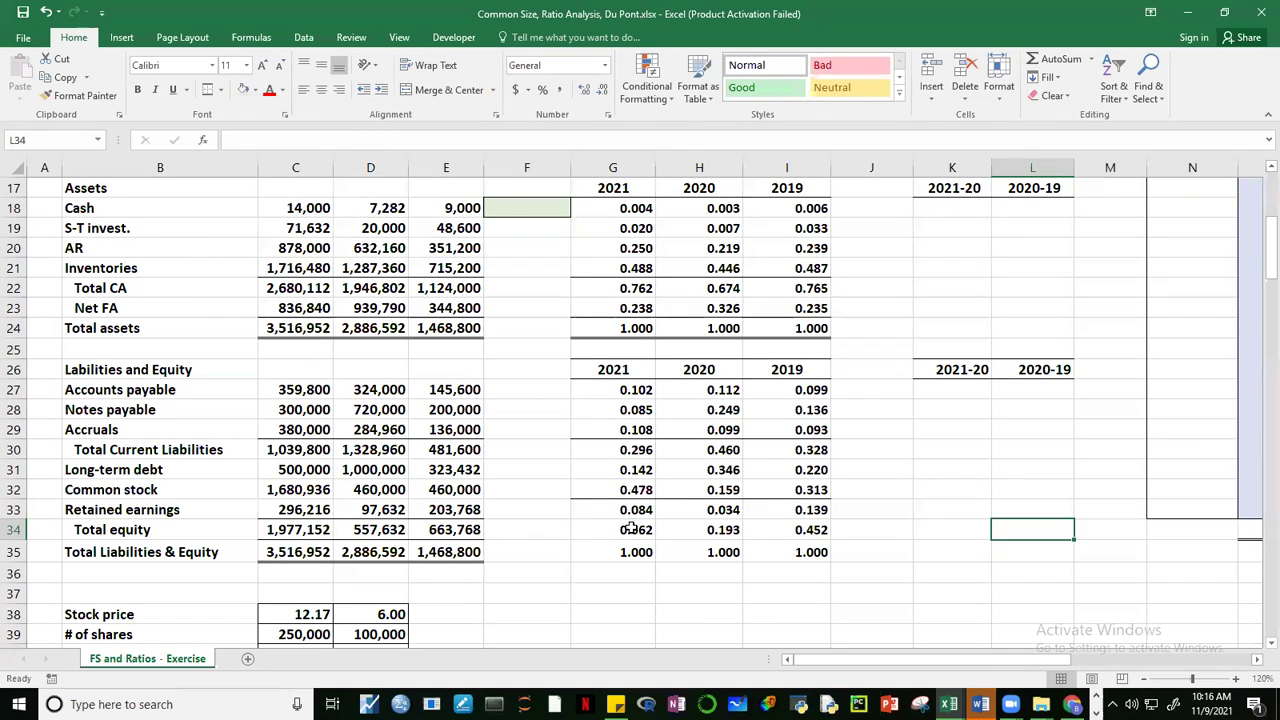
key(ctrl+z)
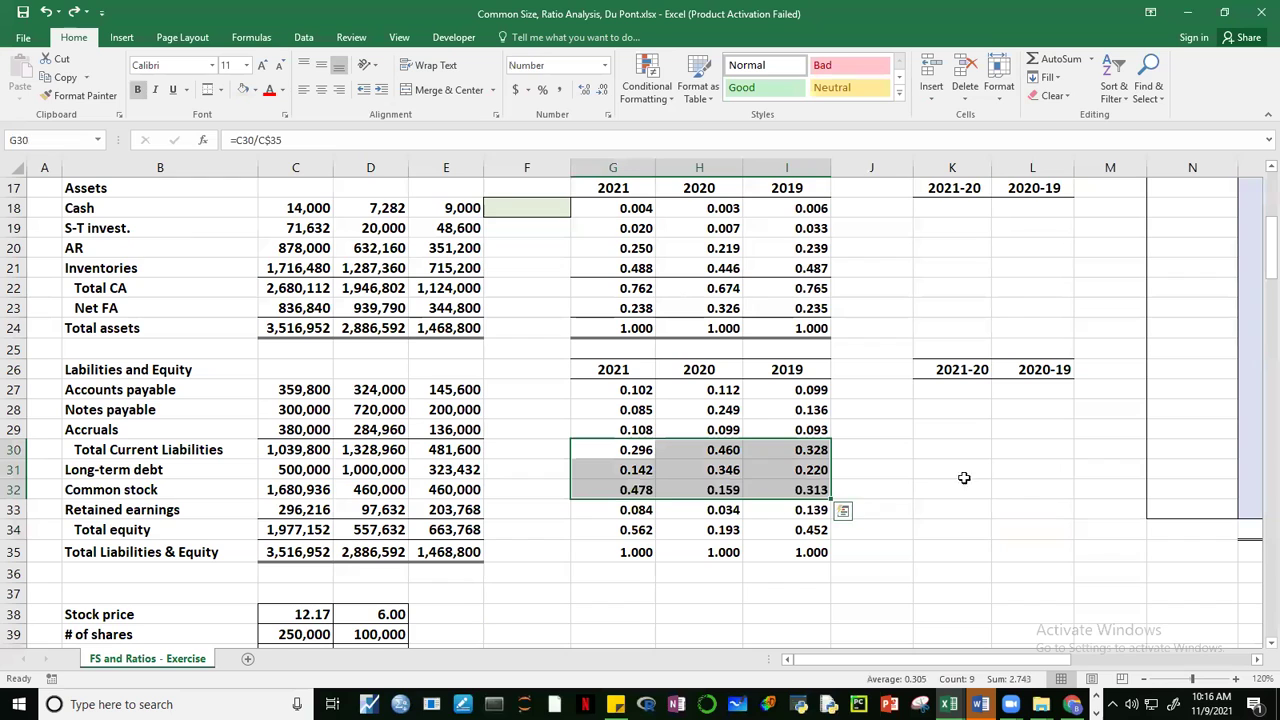
Step: Apply top and bottom borders to the common-size ratios in G30:I33, from Total Current Liabilities through Retained earnings
drag(621, 449, 794, 501)
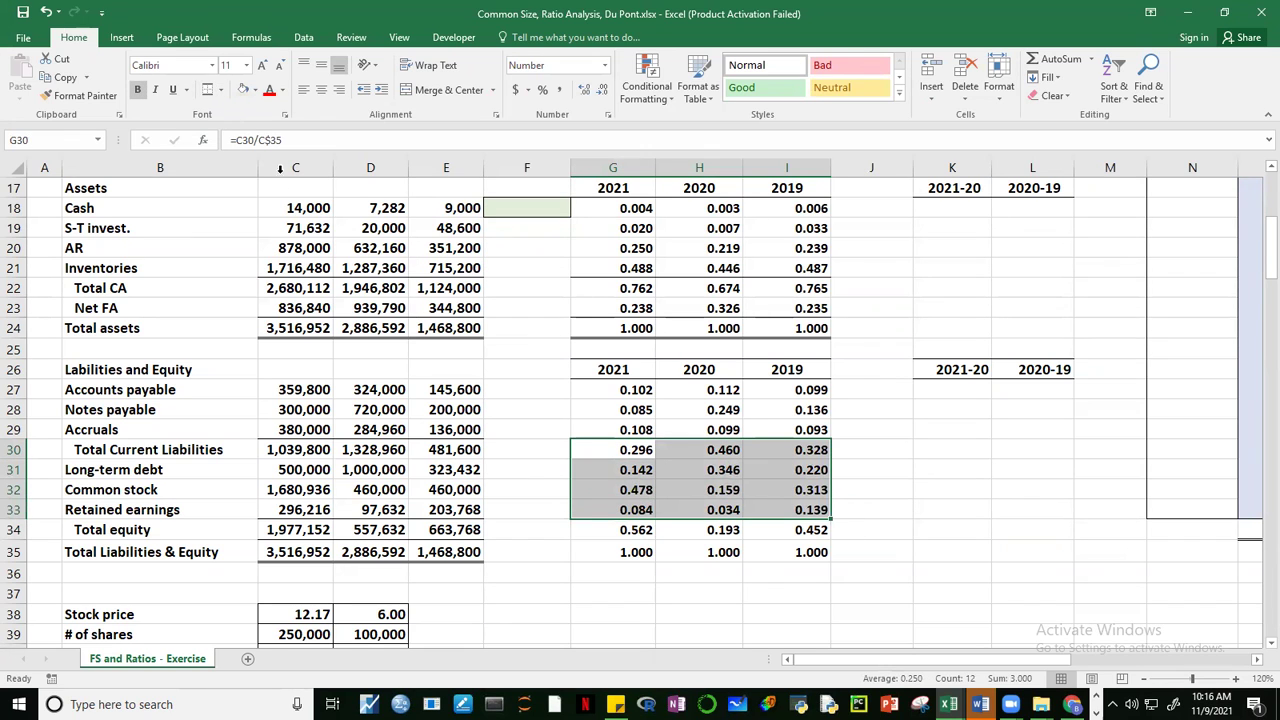
click(903, 475)
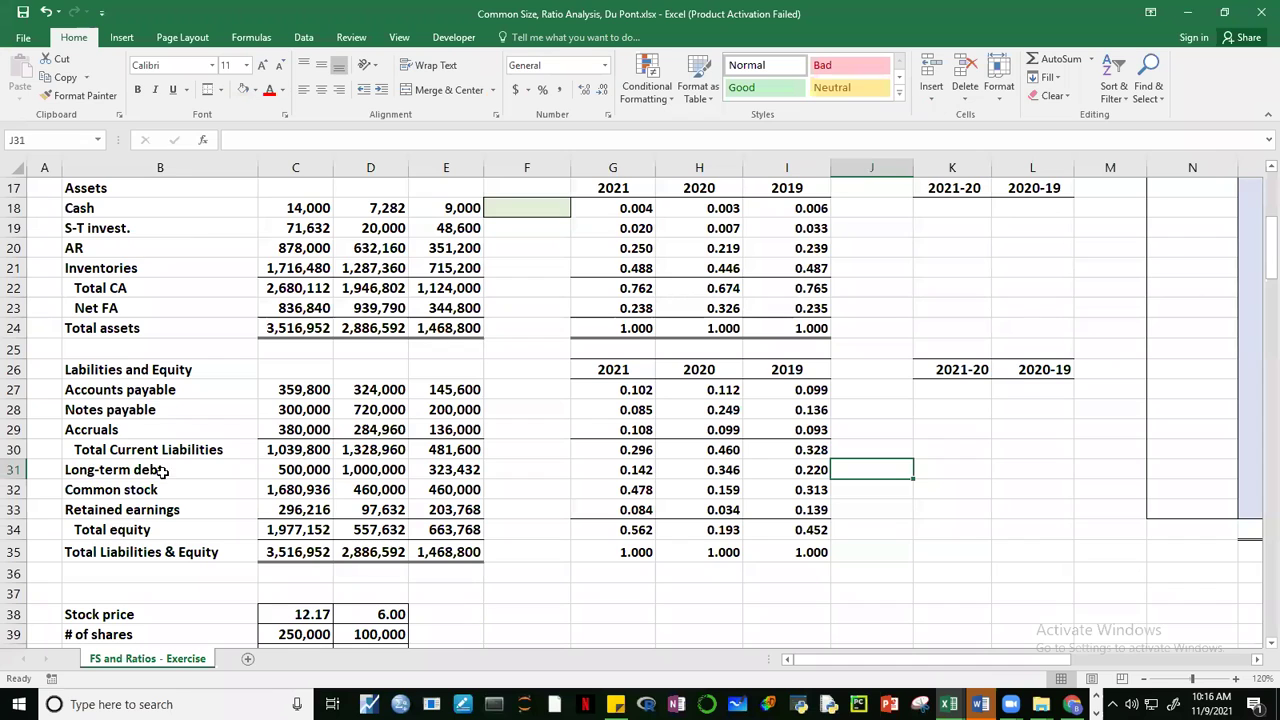
Step: Insert a row above Common stock and label it Total Liabilities in B32
click(13, 490)
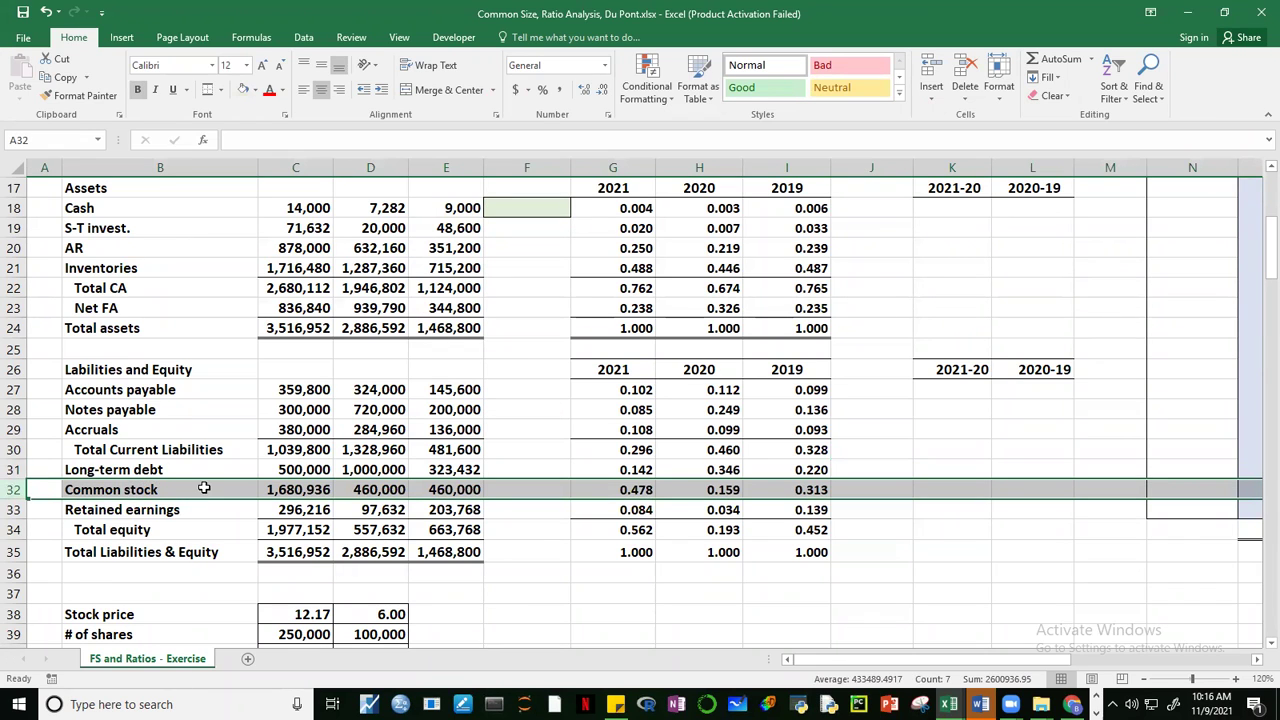
right_click(208, 491)
click(245, 361)
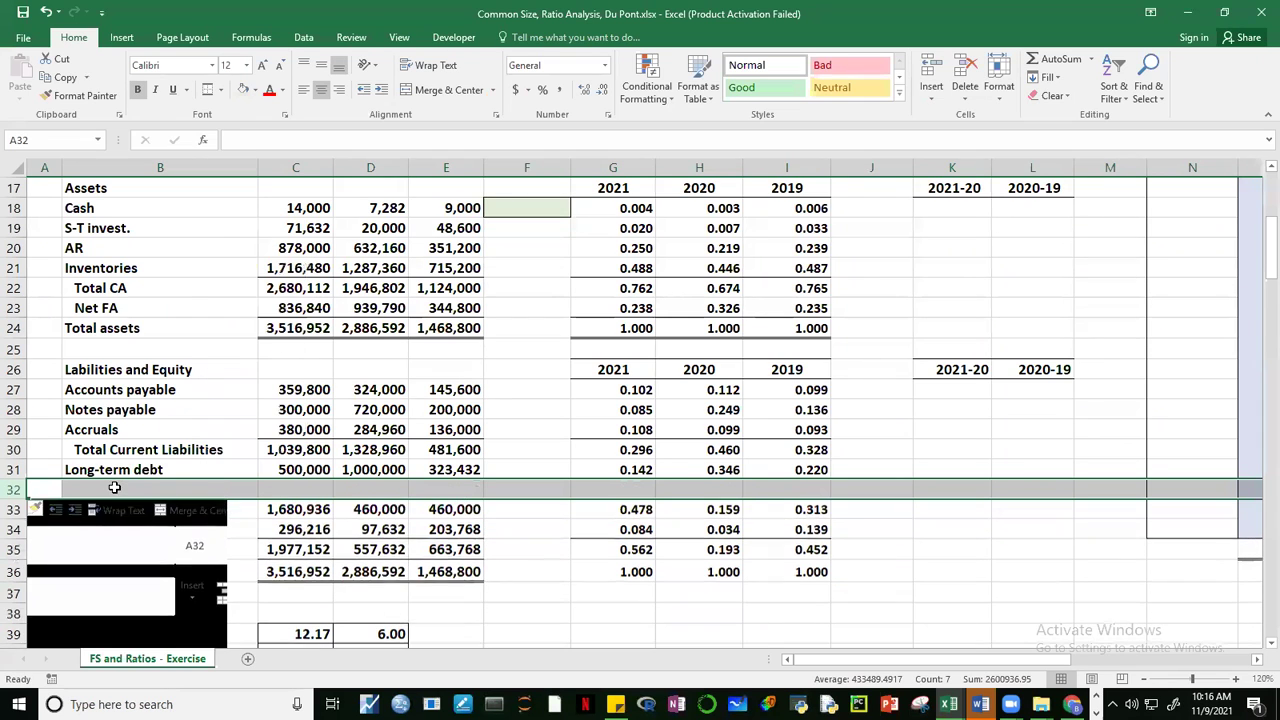
text(Total Liabilities & Equity)
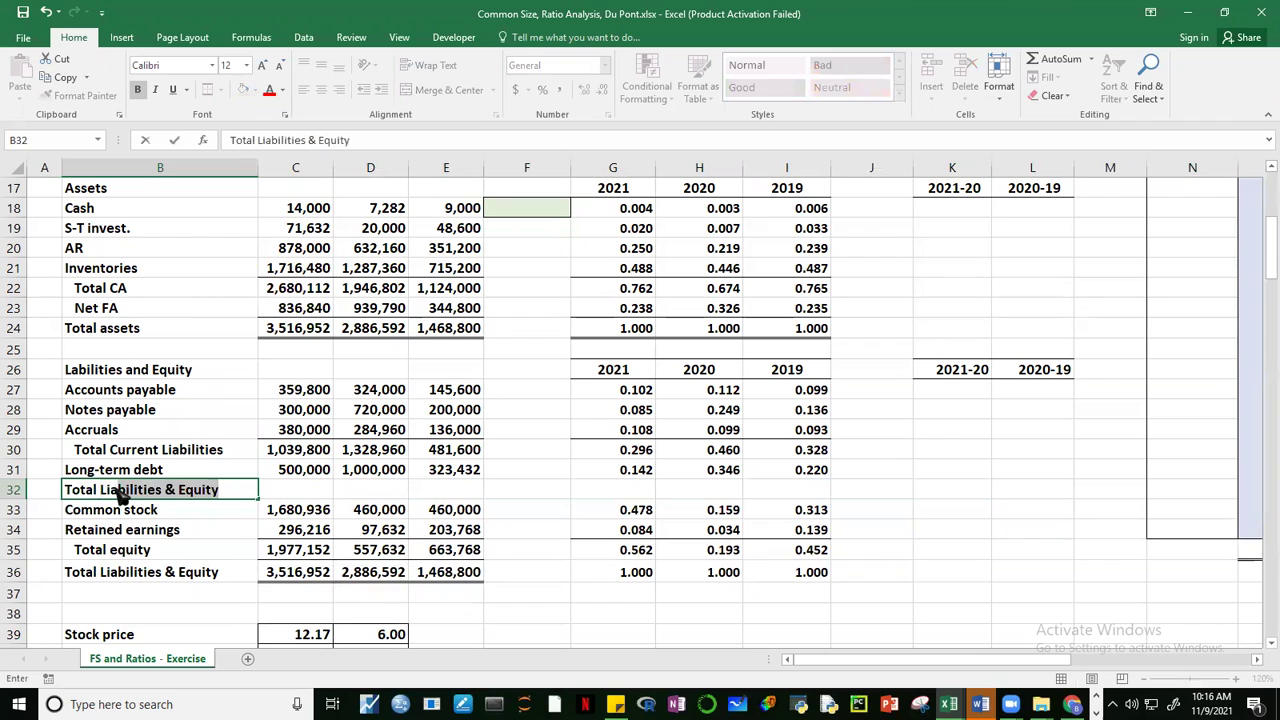
key(Tab)
click(115, 488)
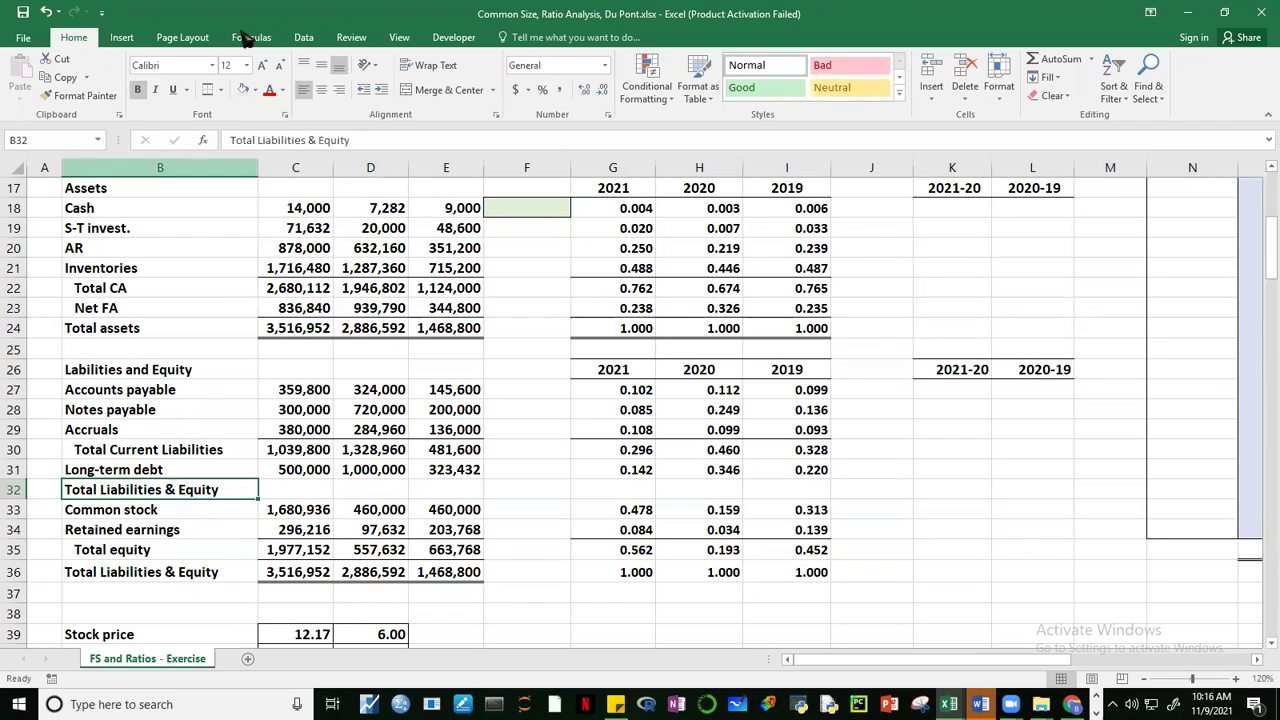
drag(350, 141, 308, 142)
key(BackSpace)
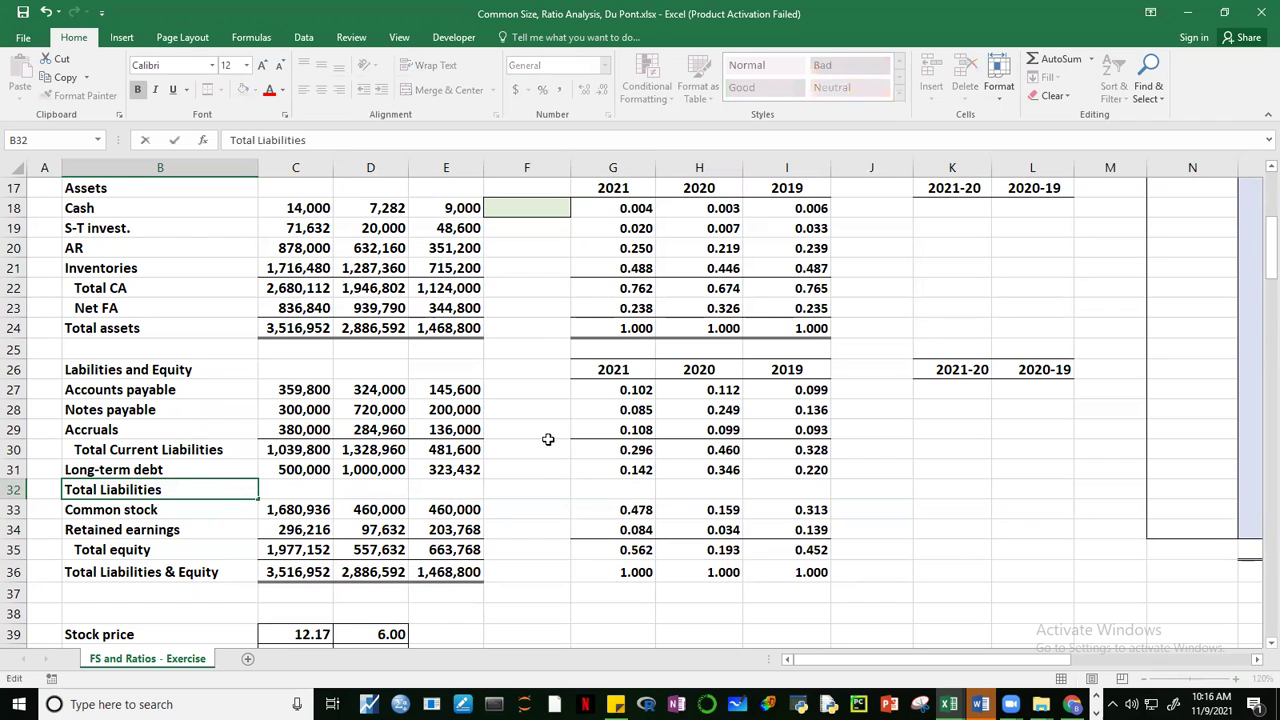
click(543, 460)
Step: Try a border on the Long-term debt and Total Liabilities amounts in C31:E32 and undo it
drag(298, 484, 450, 471)
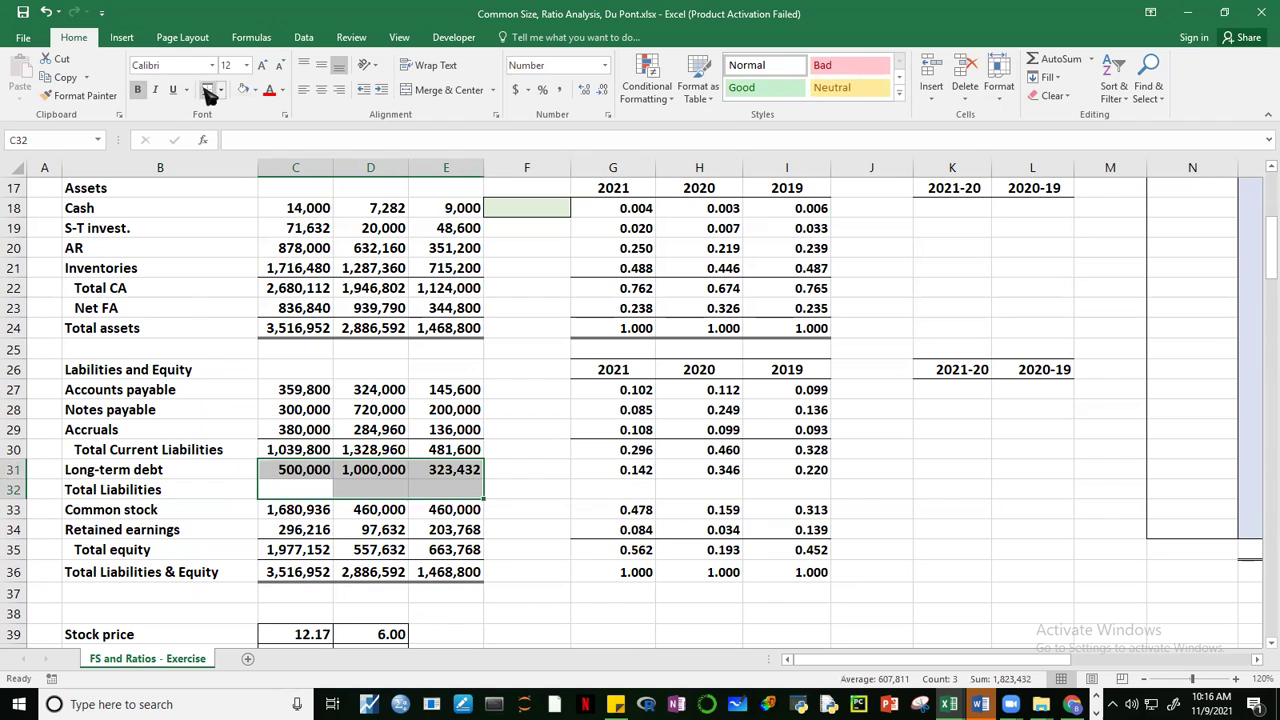
click(567, 483)
click(301, 489)
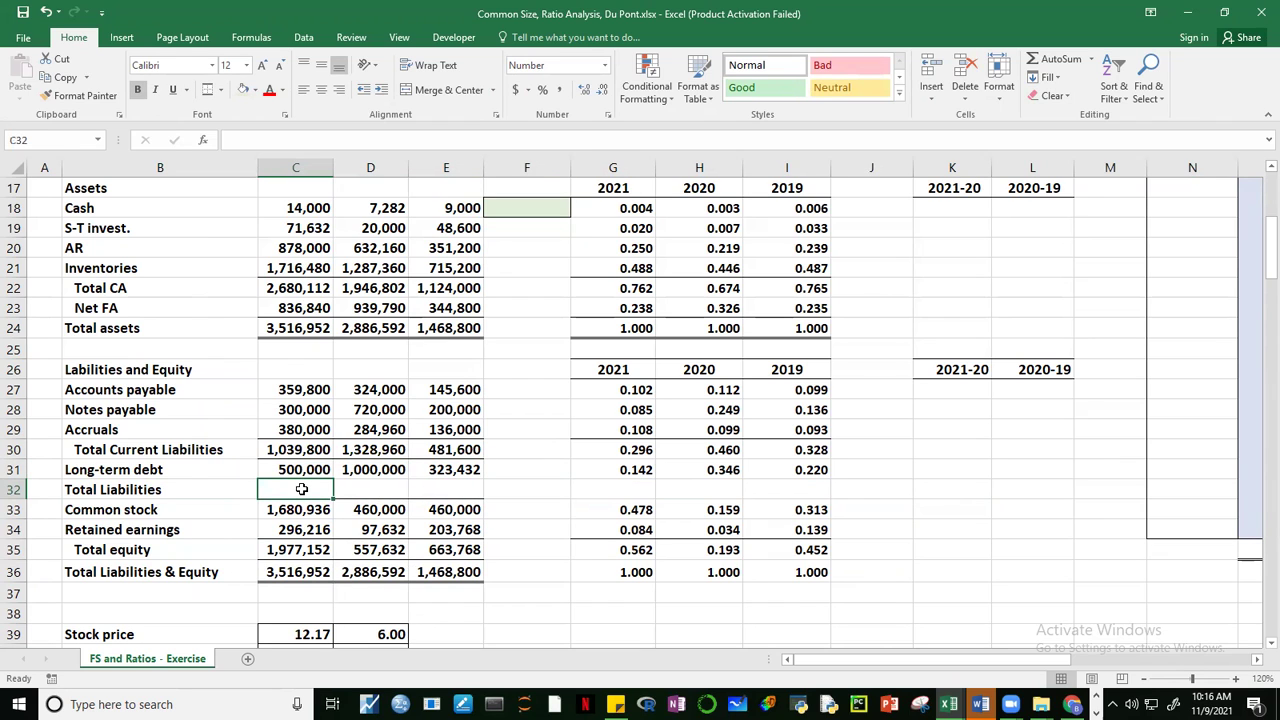
key(shift+Up)
key(shift+Right)
key(shift+Right)
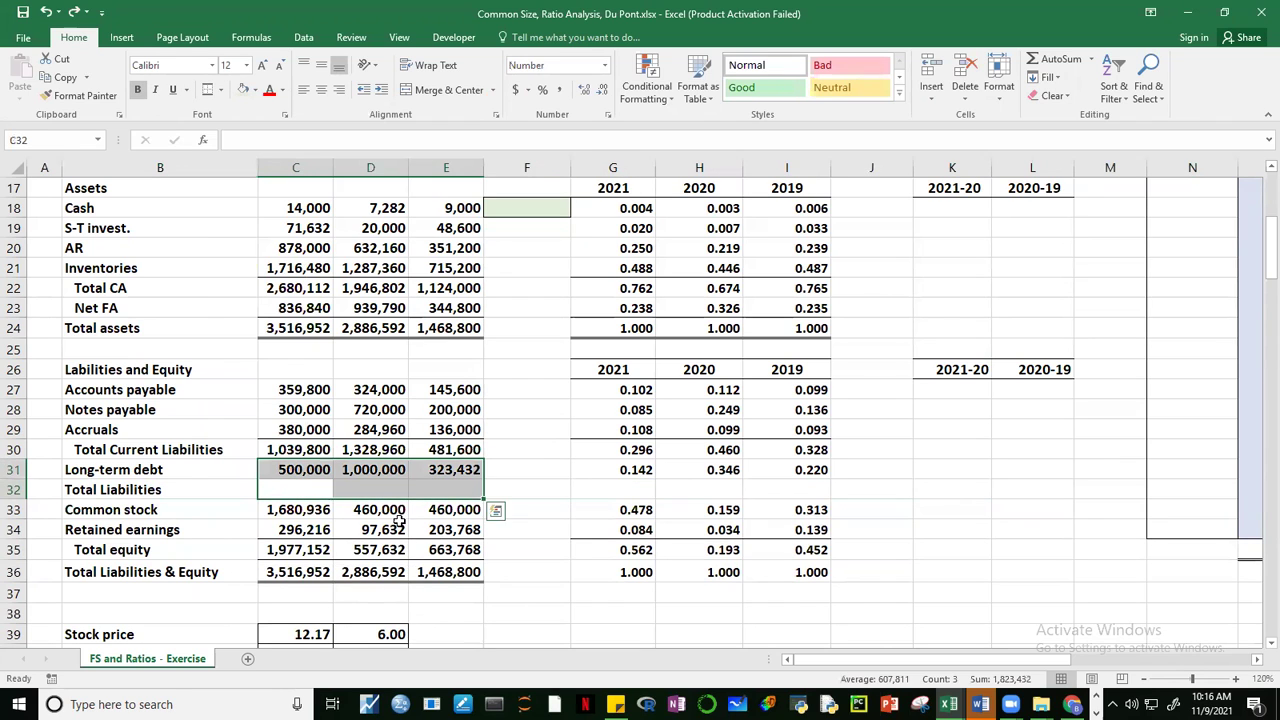
Step: Enter =SUM(C30:C31) in C32 for 2021 Total Liabilities and fill it across to E32
click(318, 492)
text(=sum()
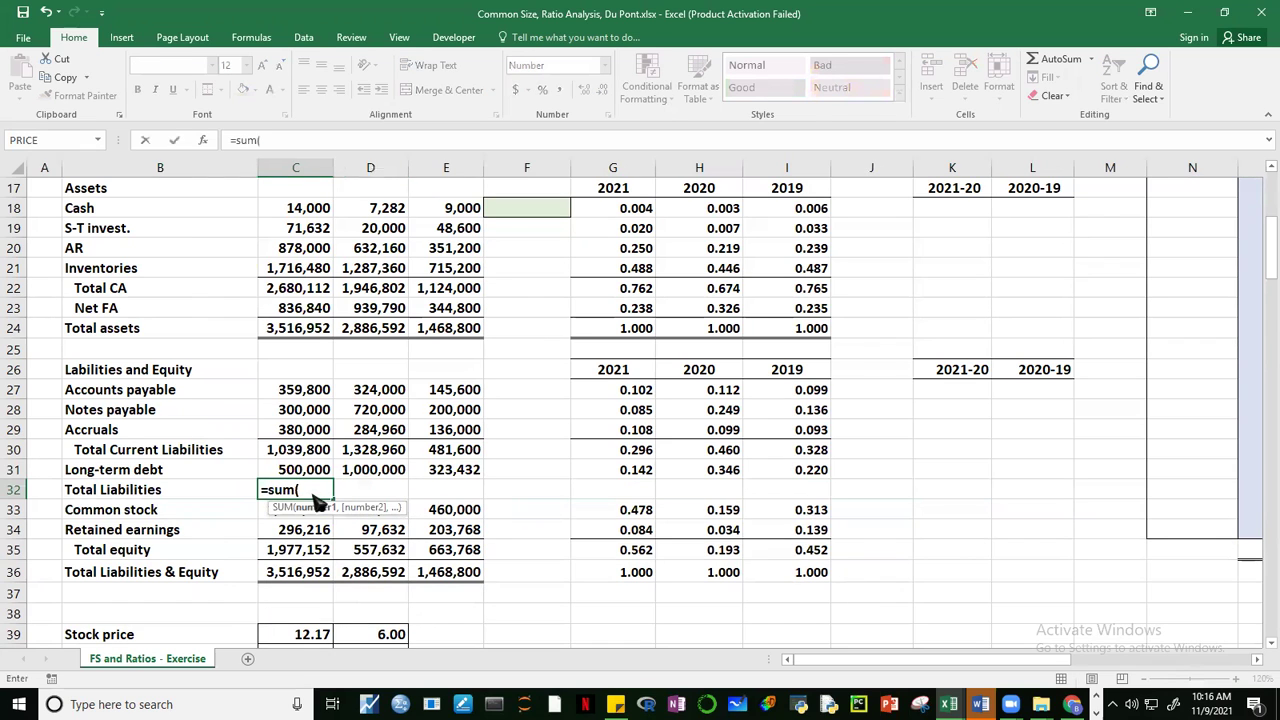
drag(297, 450, 297, 470)
key(ctrl+Return)
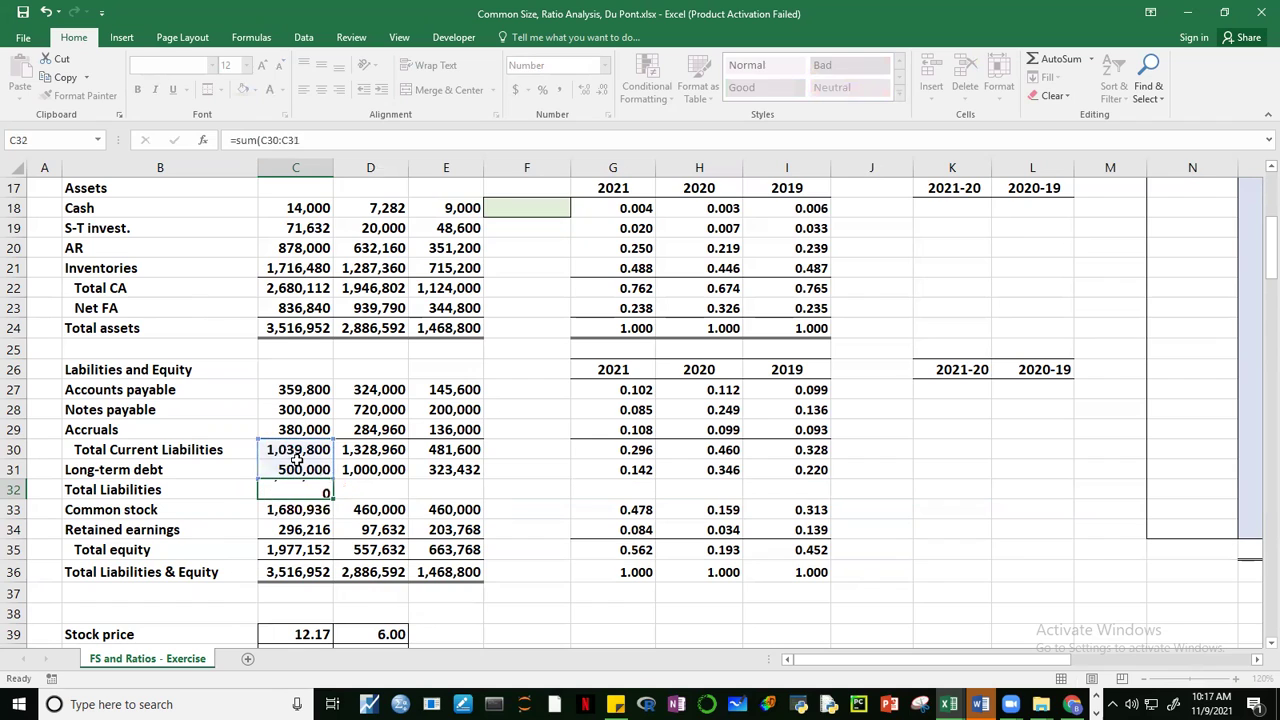
click(425, 493)
click(322, 491)
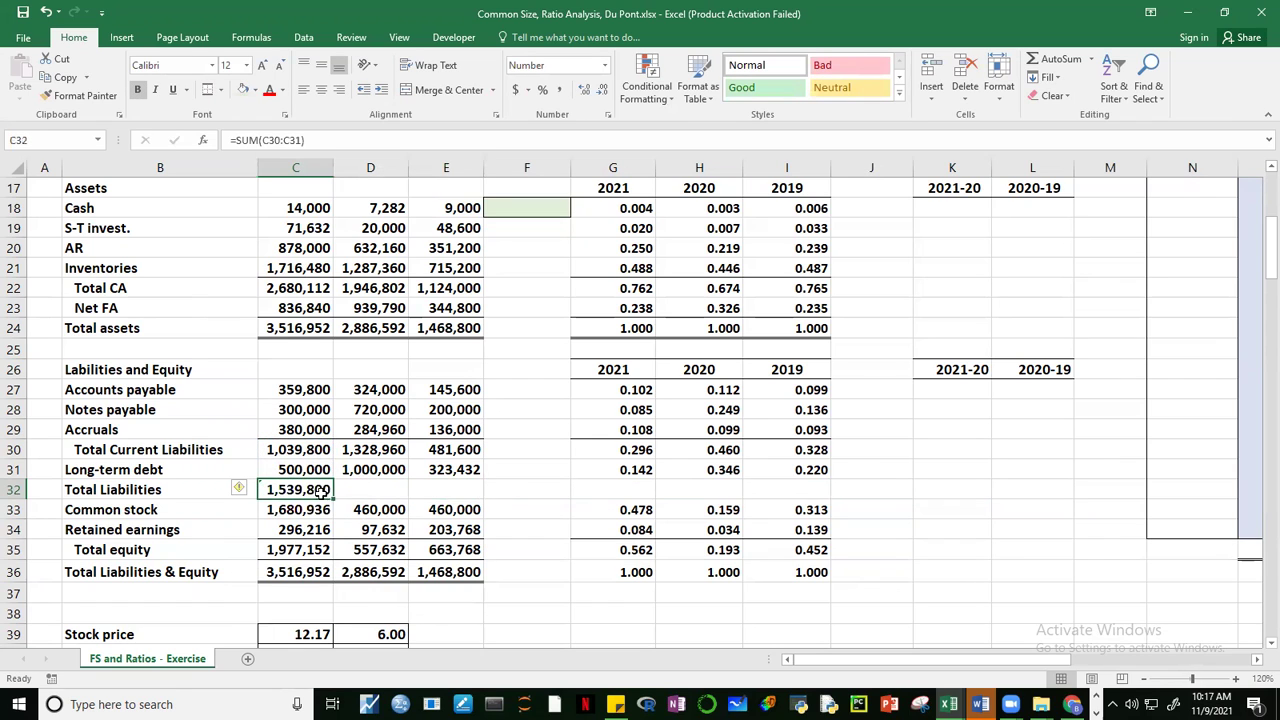
drag(333, 497, 458, 490)
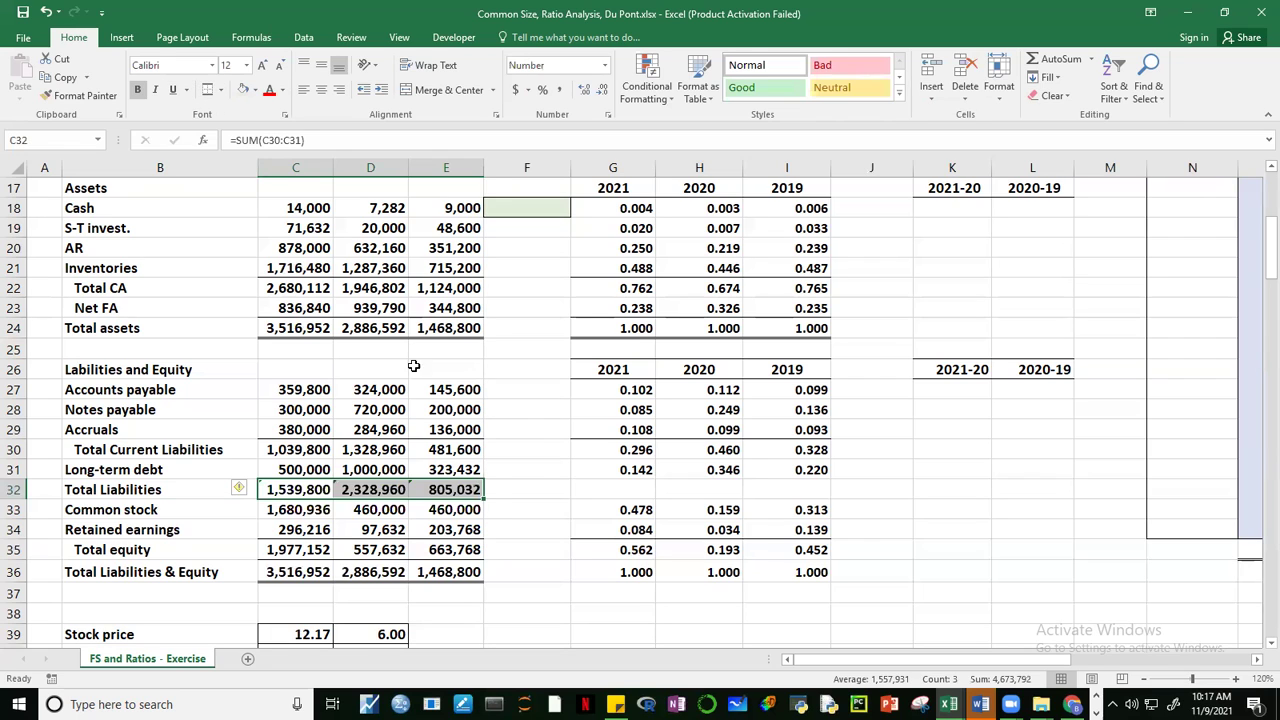
click(535, 468)
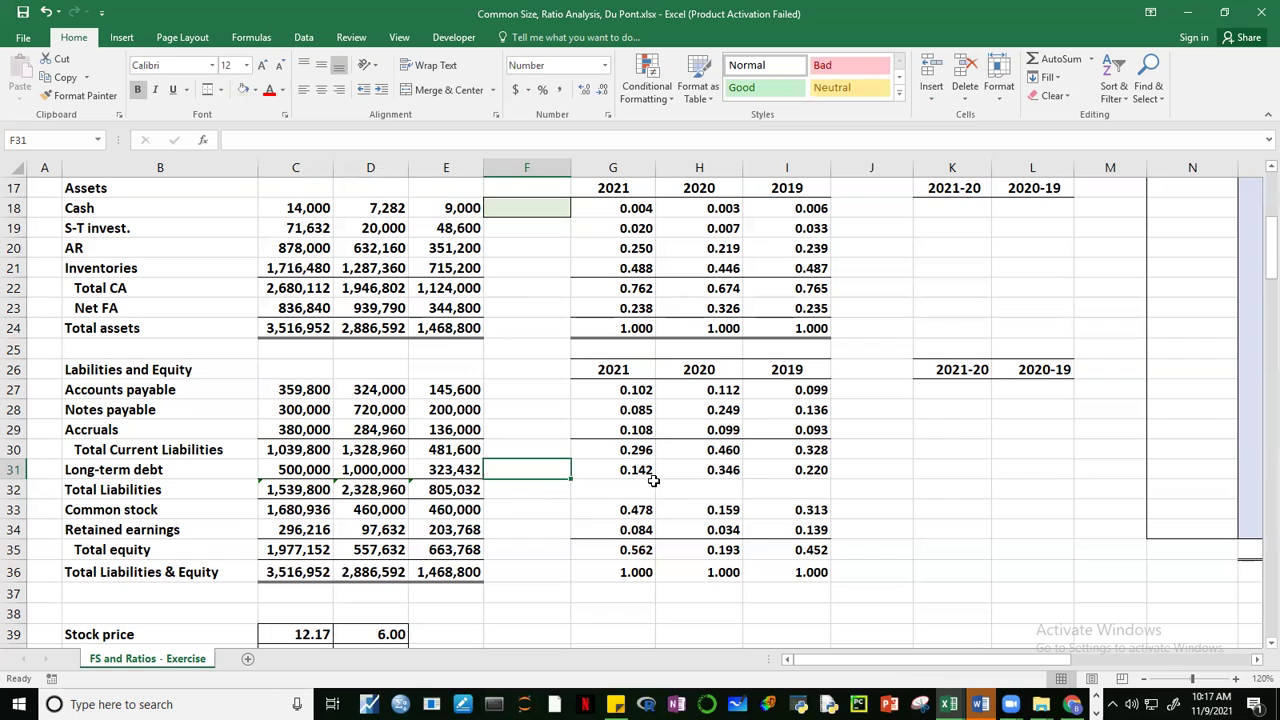
Step: Fill the common-size formulas from G31:I31 down into the Total Liabilities row and add top and bottom borders to G32:I32
drag(640, 470, 845, 494)
drag(986, 557, 975, 566)
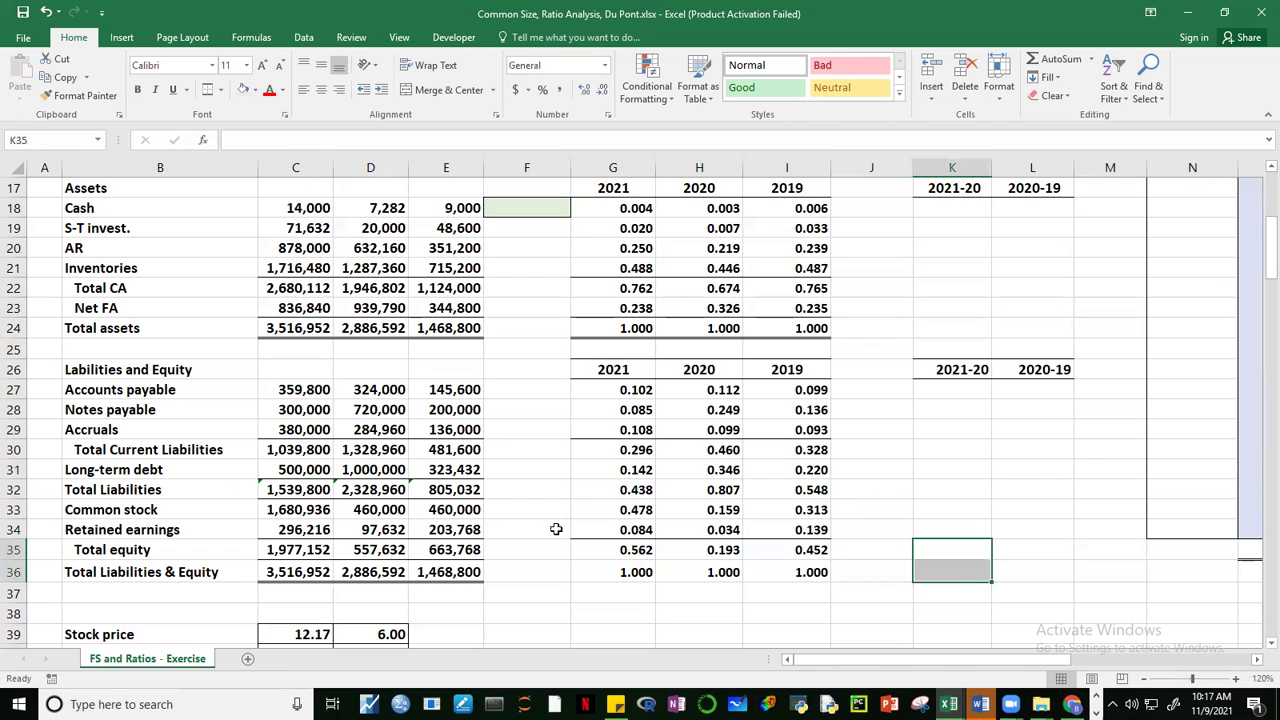
drag(625, 488, 818, 490)
click(208, 90)
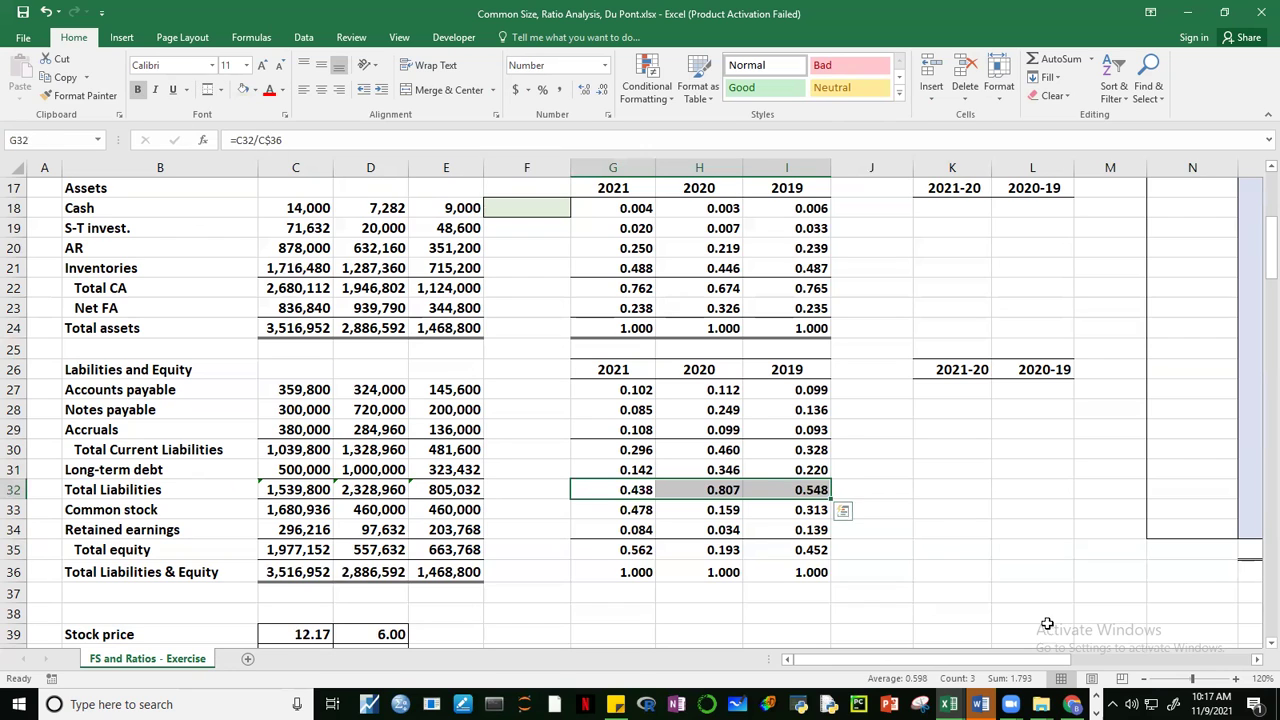
click(955, 545)
Step: Apply a top and double bottom border to the Total Liabilities & Equity ratios in G36:I36
drag(626, 565, 812, 572)
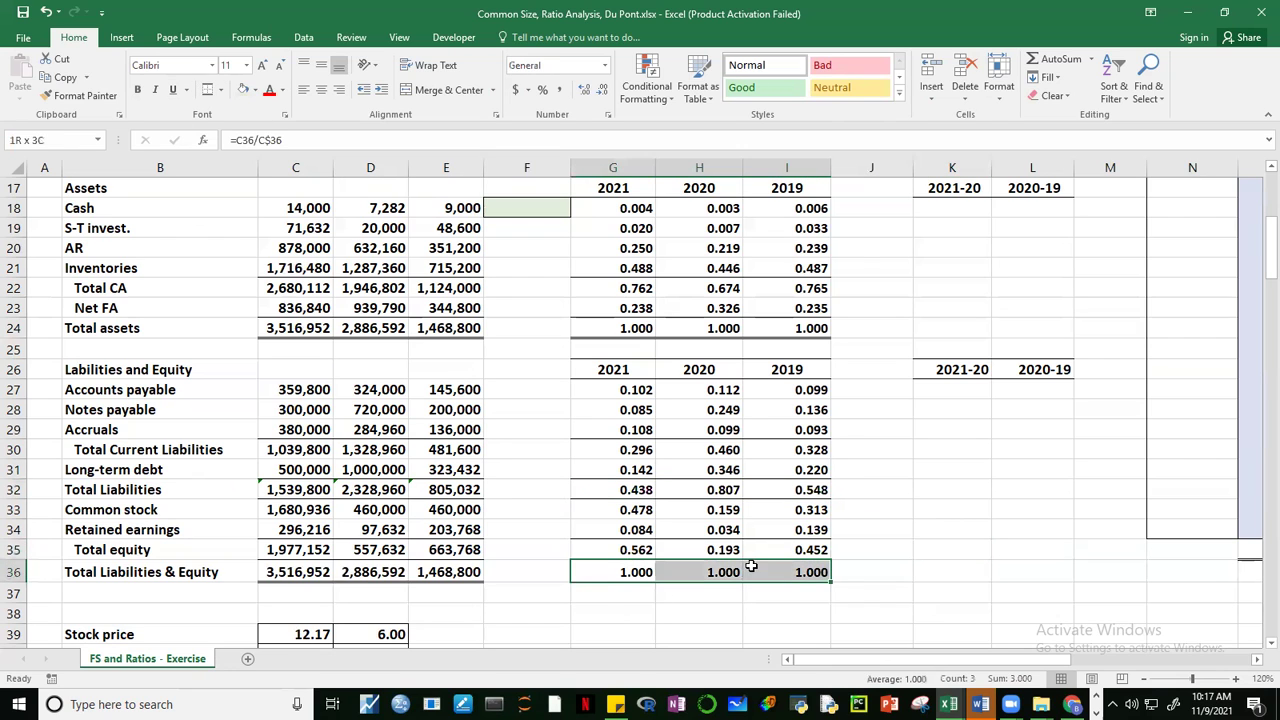
click(221, 90)
click(255, 362)
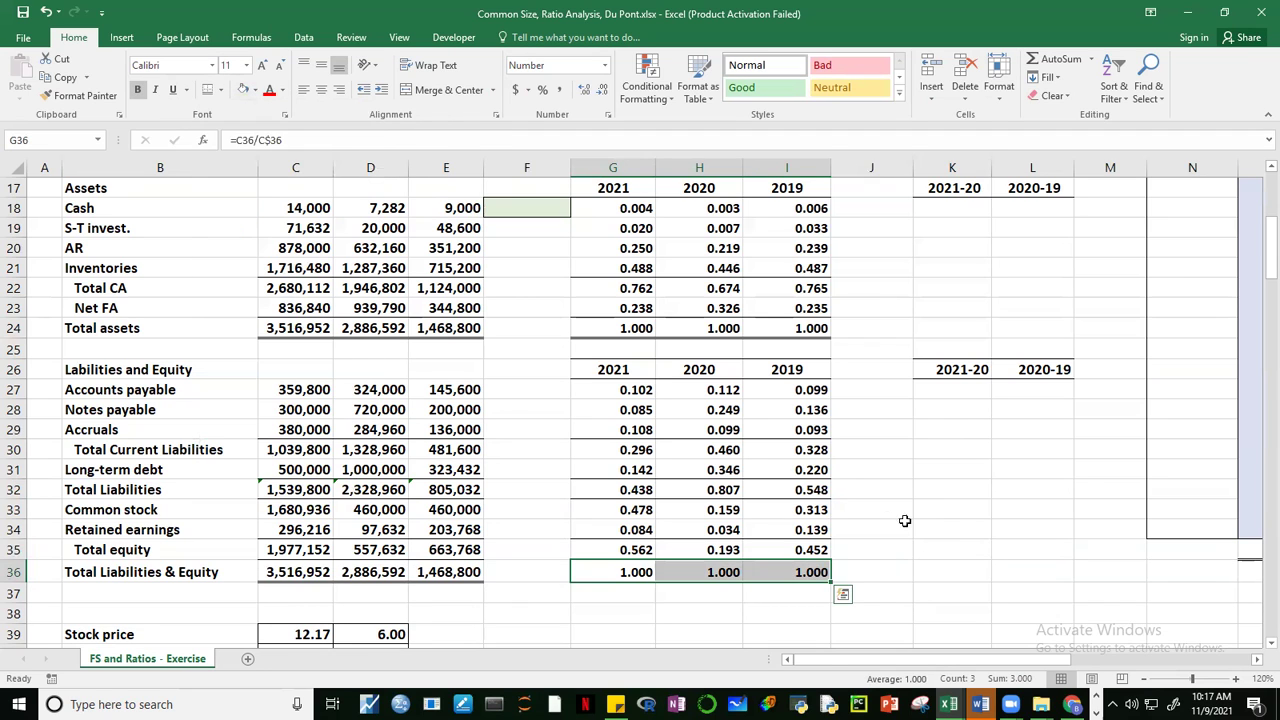
click(948, 527)
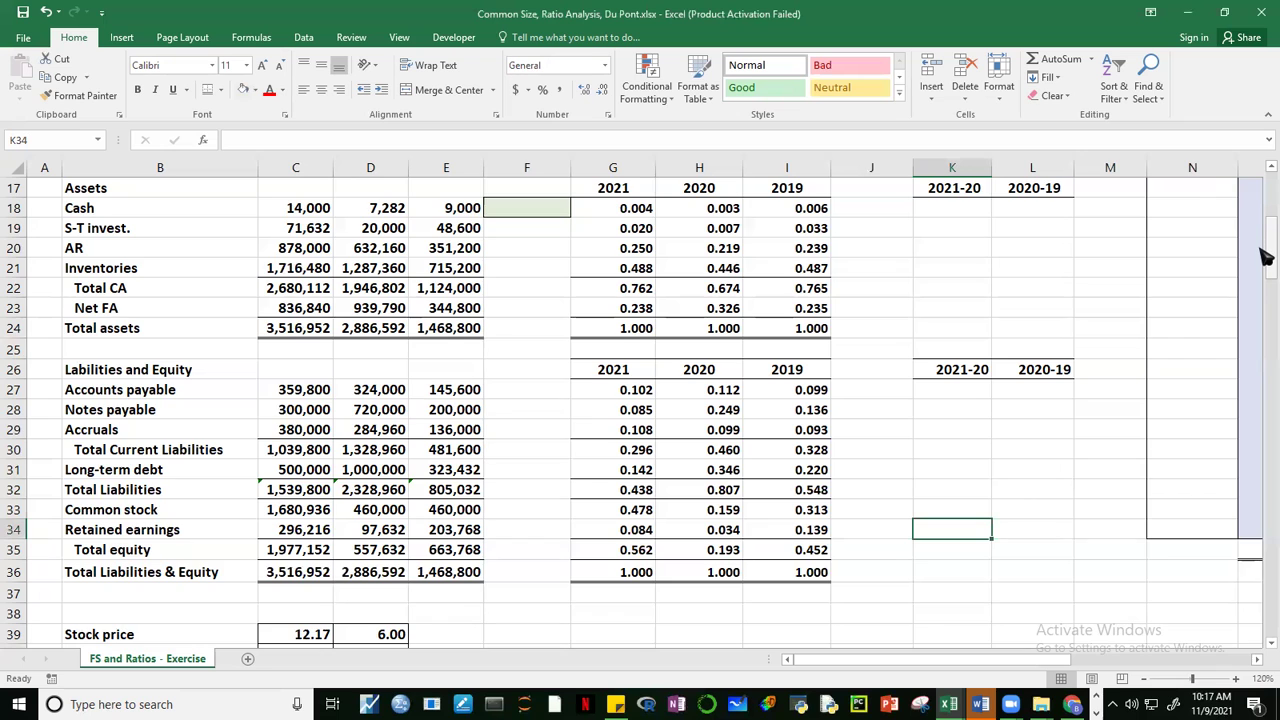
Step: Enter the 2021-20 horizontal change formula for Cash in K18 as =C18/D18-1
scroll(945, 300, up, 2)
click(951, 287)
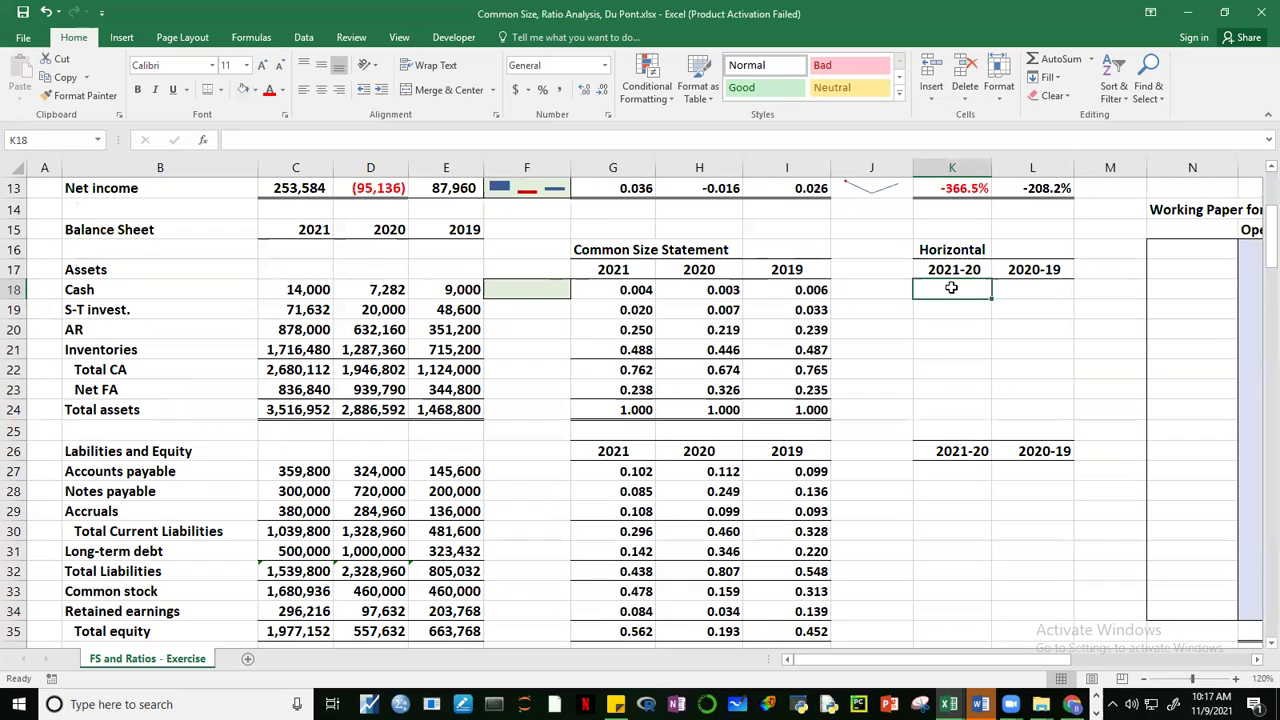
text(=)
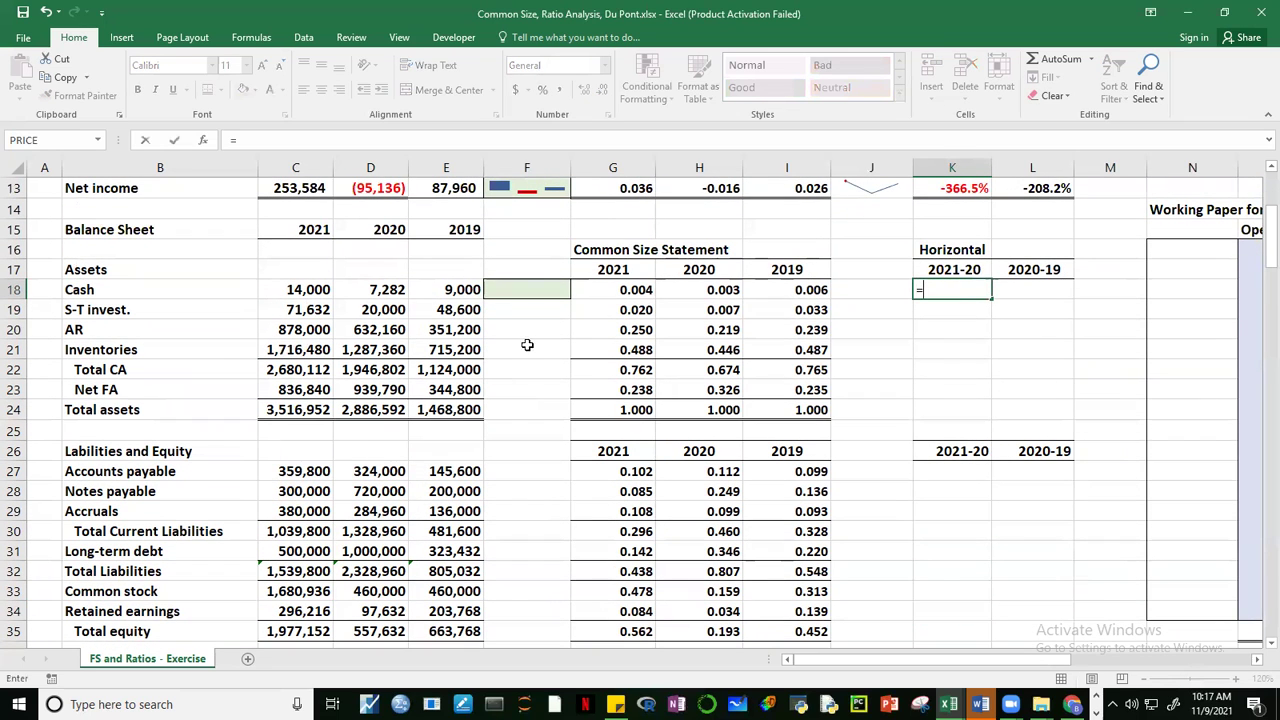
click(289, 288)
text(/)
click(370, 290)
text(-1)
key(ctrl+Return)
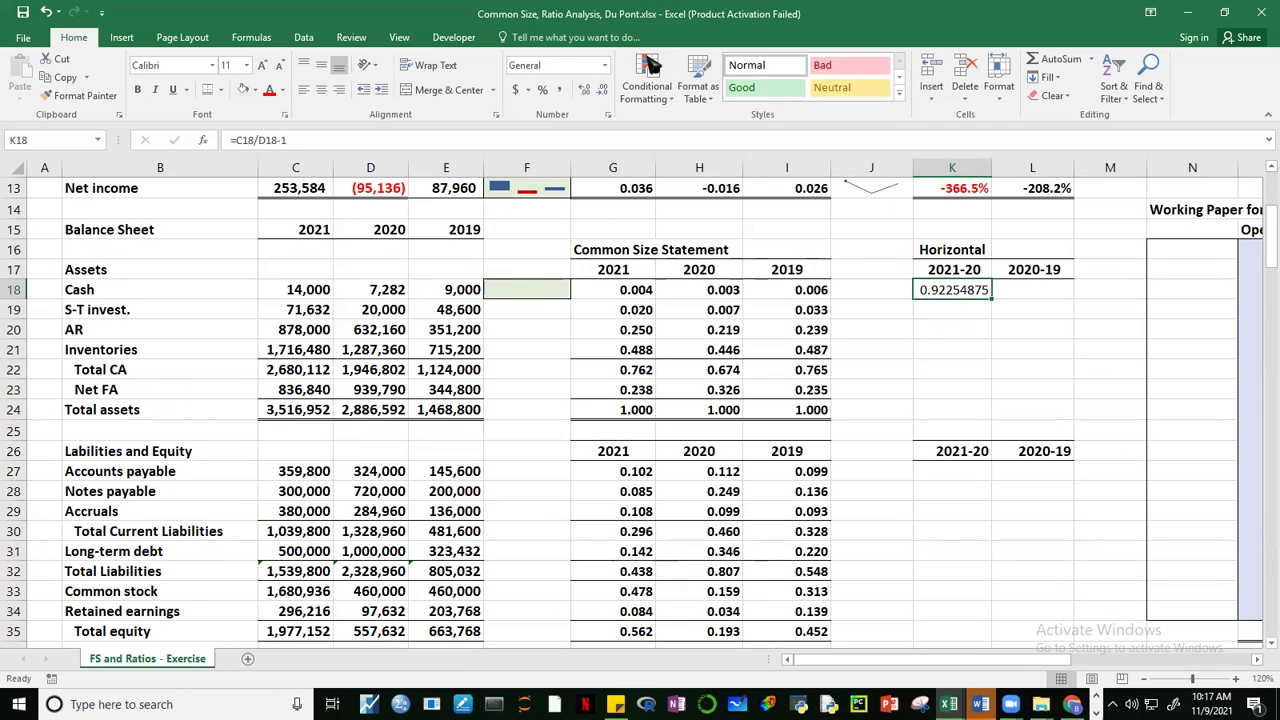
Step: Format K18 as a bold percentage with one decimal place and fill its formula across K18:L24
click(543, 92)
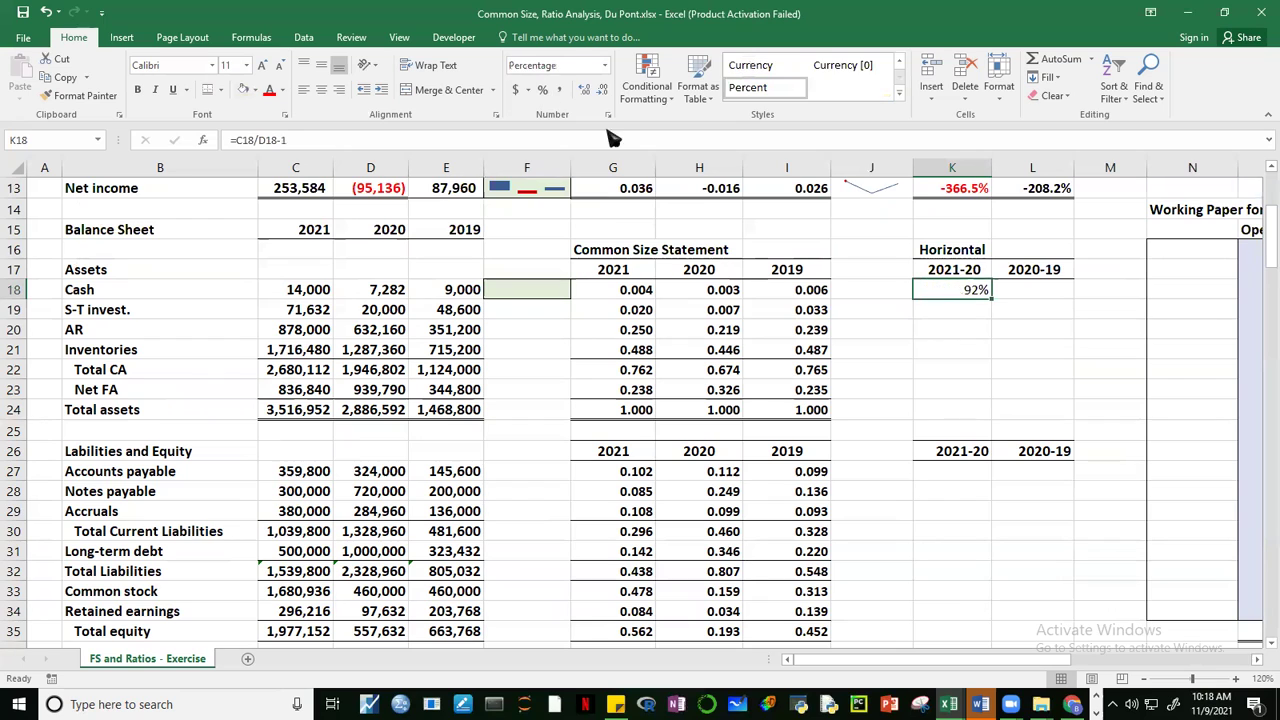
click(588, 90)
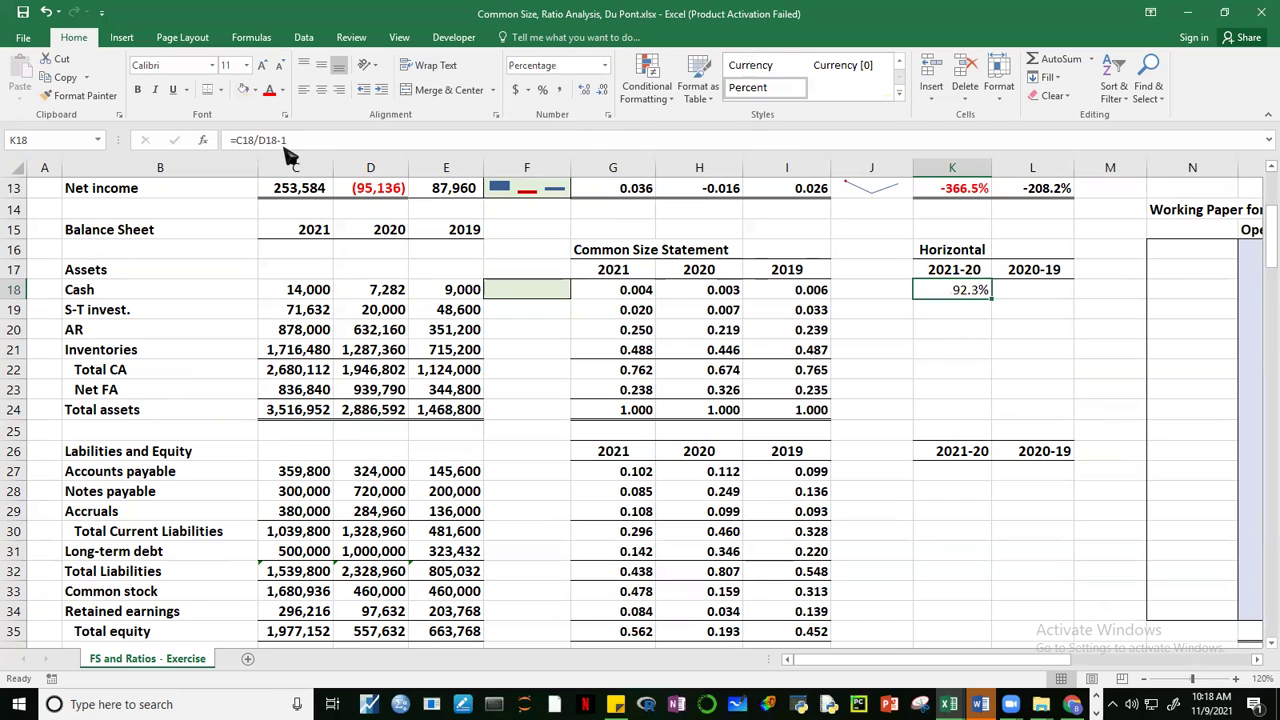
click(142, 92)
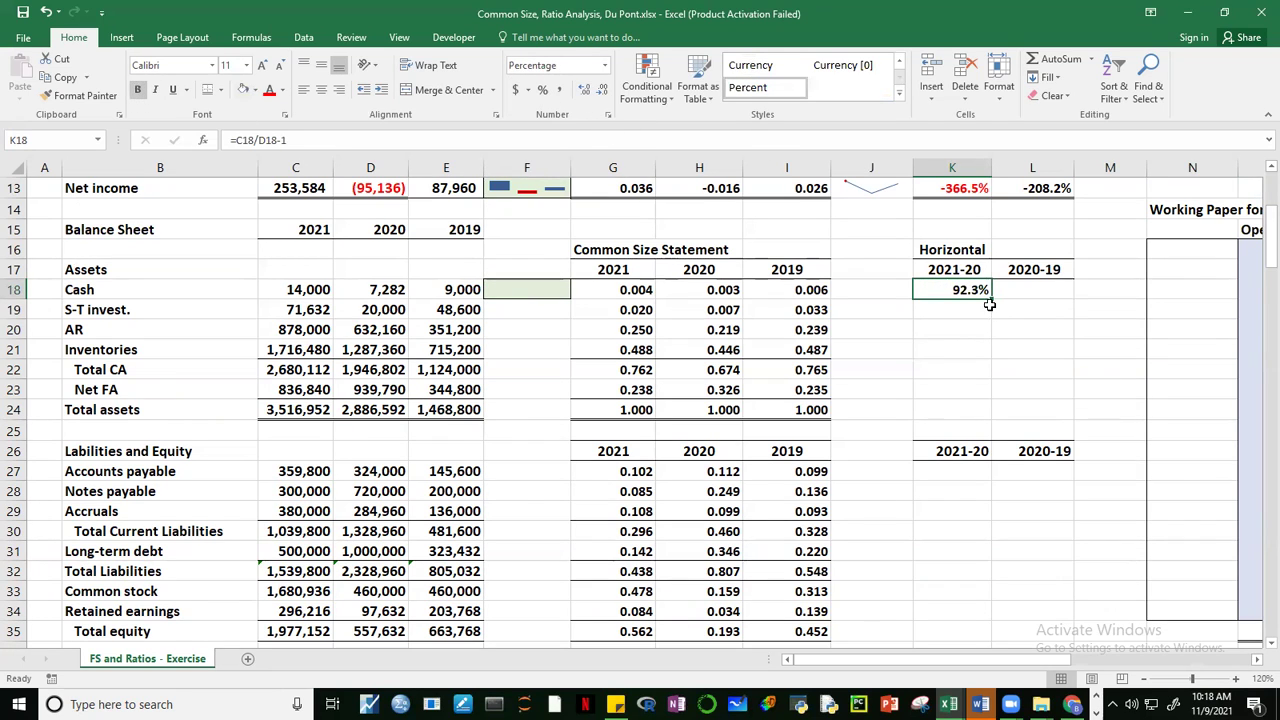
drag(993, 299, 1072, 414)
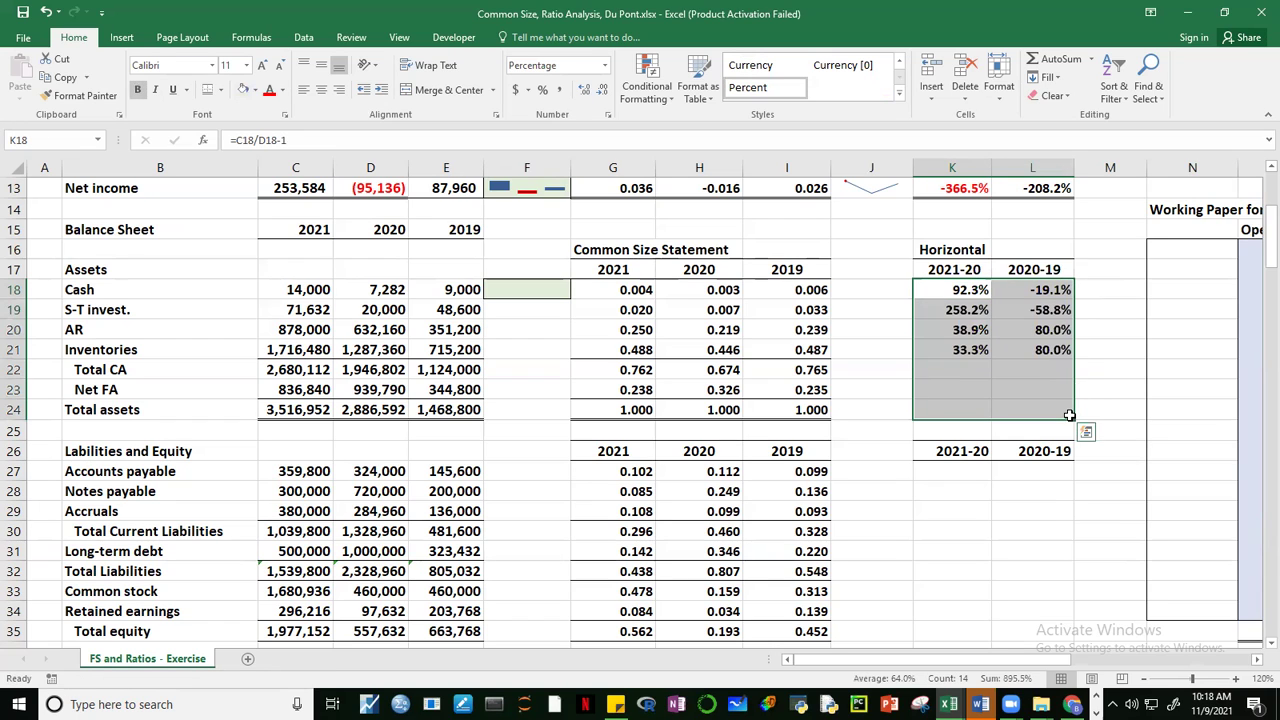
Step: Copy the change formula from K18 to Accounts payable in K27 and fill it across K27:L36
click(953, 473)
click(974, 290)
key(ctrl+c)
click(956, 474)
key(ctrl+v)
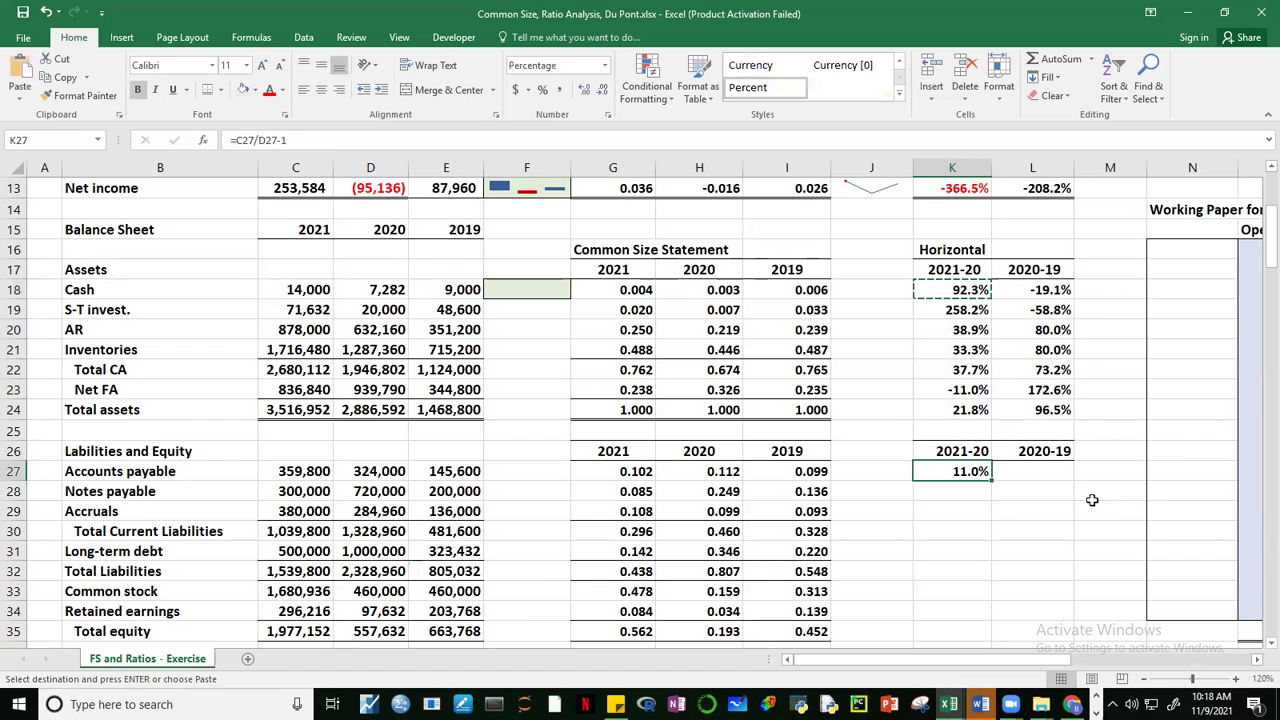
click(1105, 510)
click(986, 478)
drag(975, 476, 1059, 580)
key(ctrl+r)
Step: Apply top and bottom borders to the Total CA and Net FA horizontal changes in K22:L23
scroll(1262, 240, up, 2)
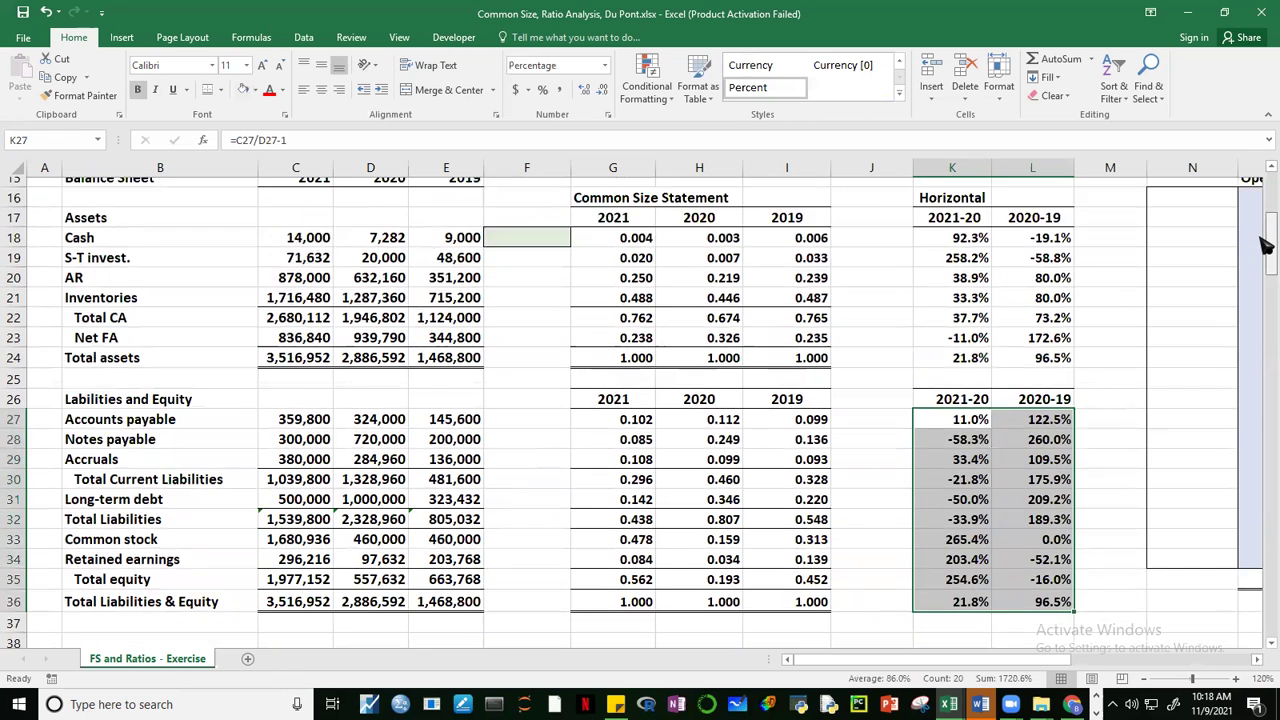
click(1114, 366)
drag(962, 370, 1045, 392)
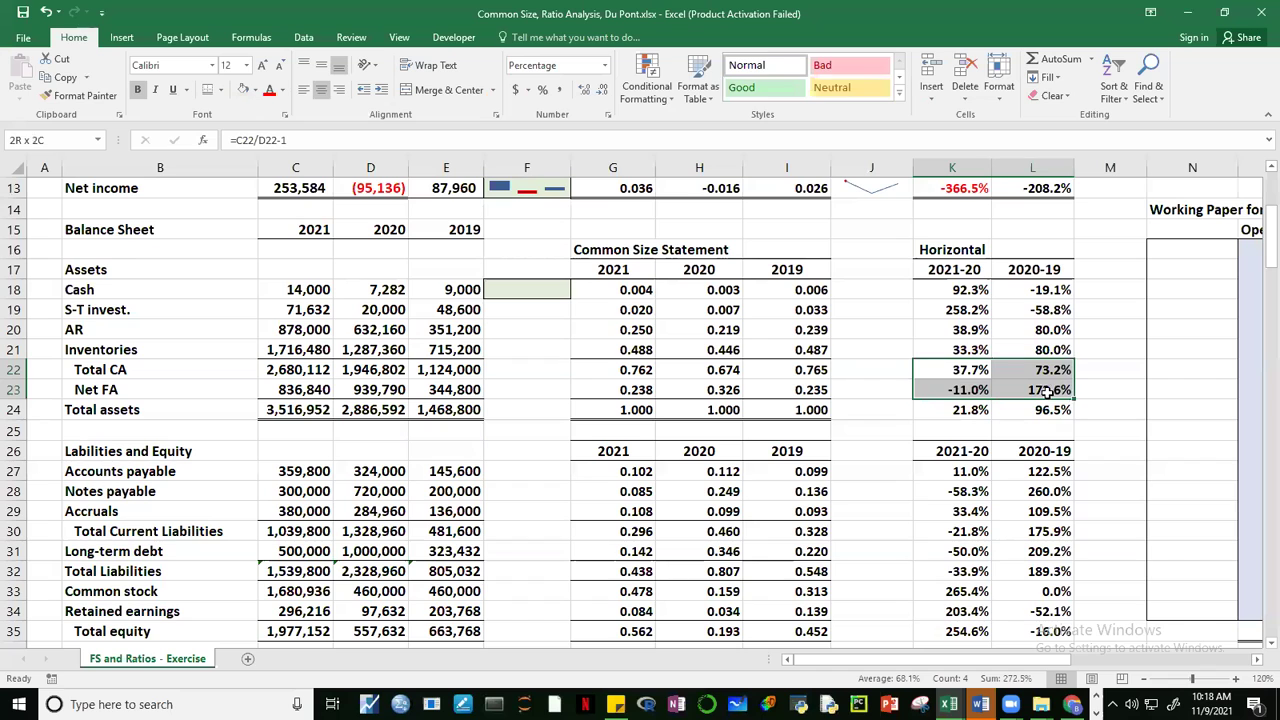
click(222, 90)
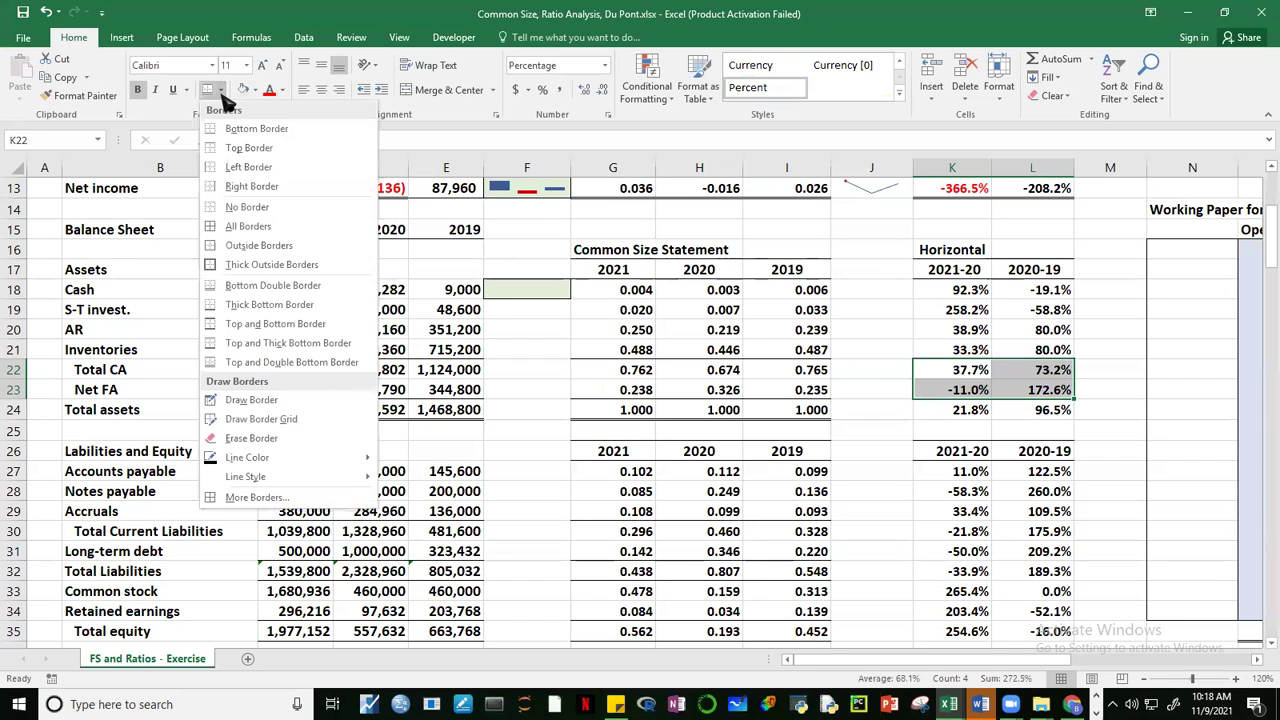
click(275, 323)
click(1192, 451)
Step: Apply a top and double bottom border to the Total assets horizontal changes in K24:L24
drag(958, 411, 1040, 411)
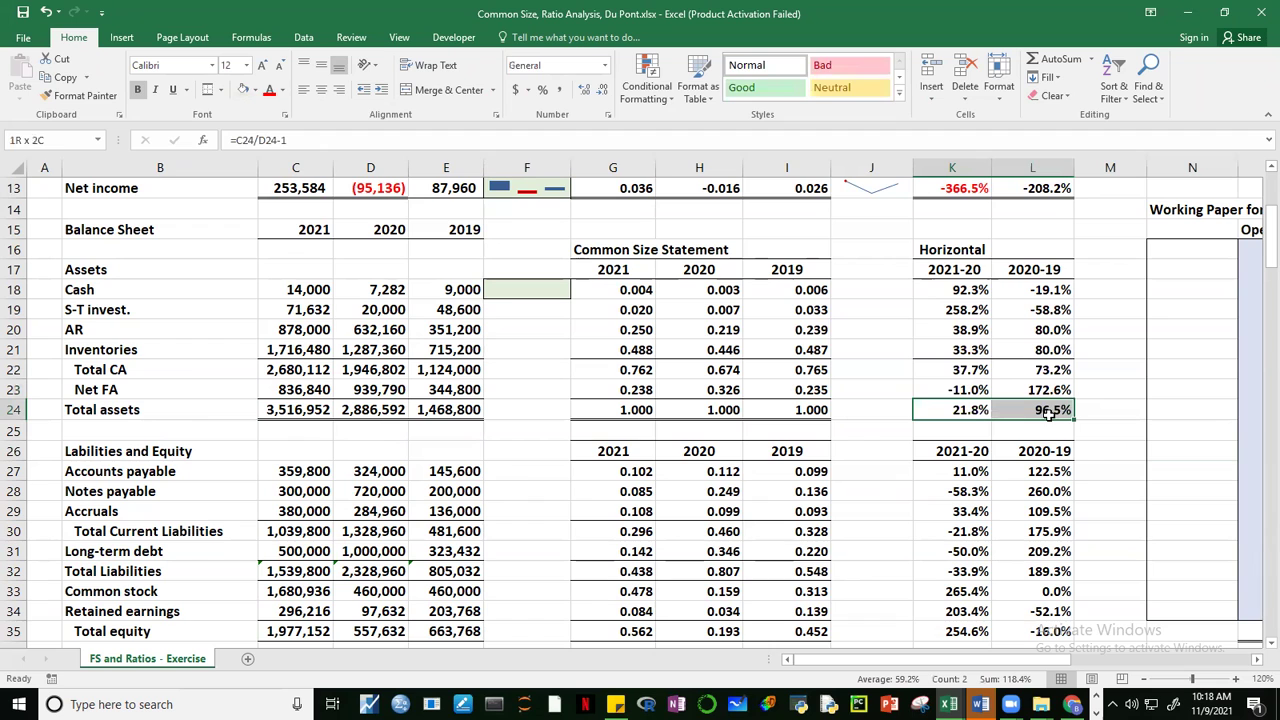
click(221, 90)
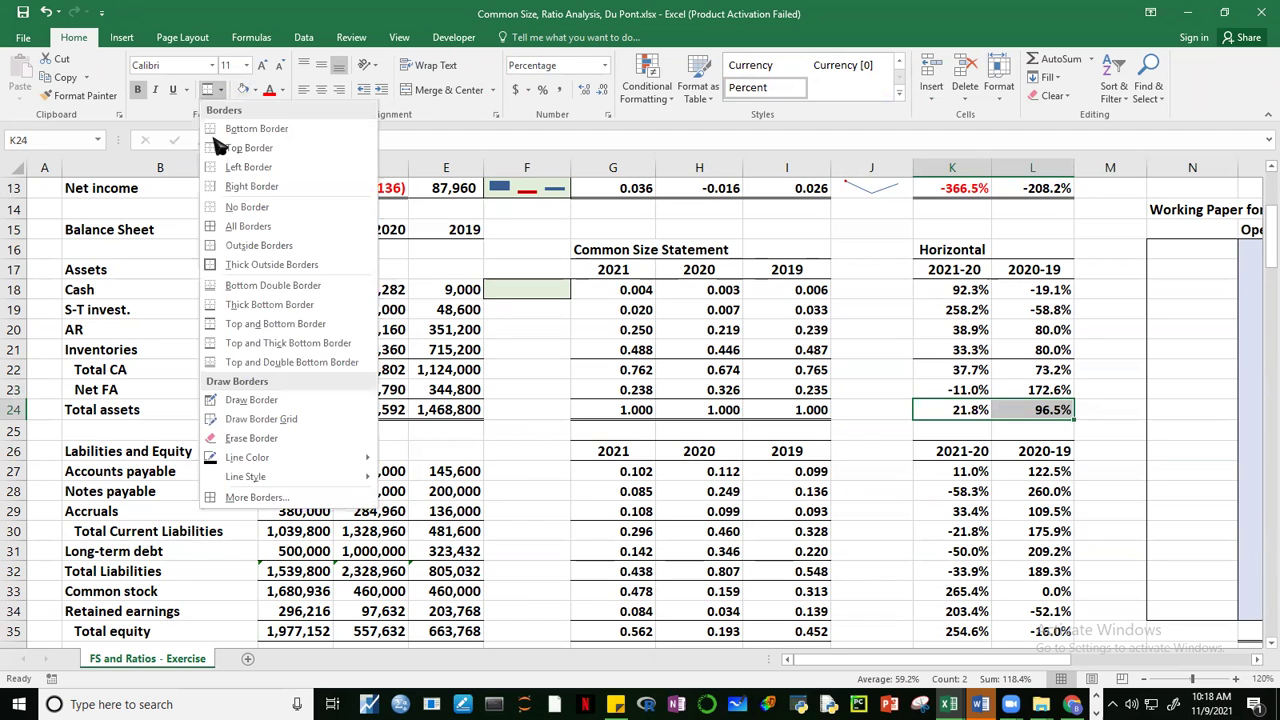
click(268, 360)
click(1092, 391)
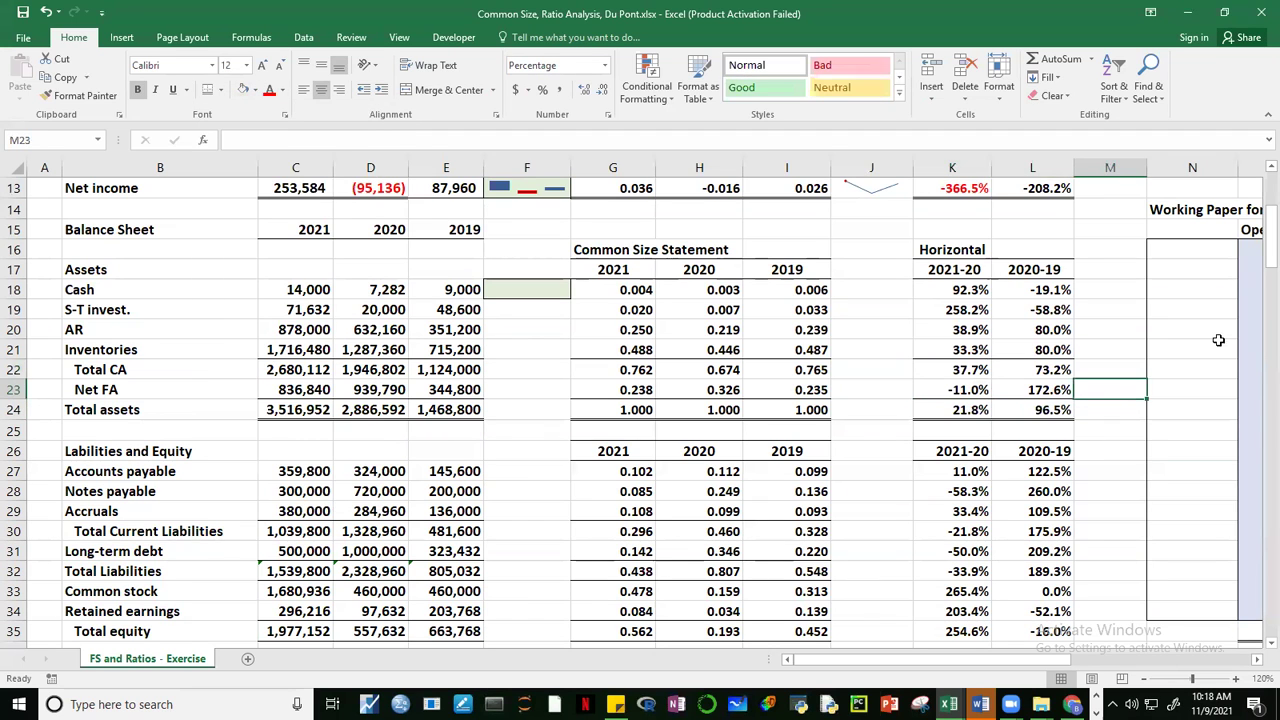
Step: Apply top and bottom borders to the Total Current Liabilities and Long-term debt horizontal changes in K30:L31
scroll(1265, 275, down, 1)
scroll(1265, 275, down, 1)
drag(976, 452, 1007, 460)
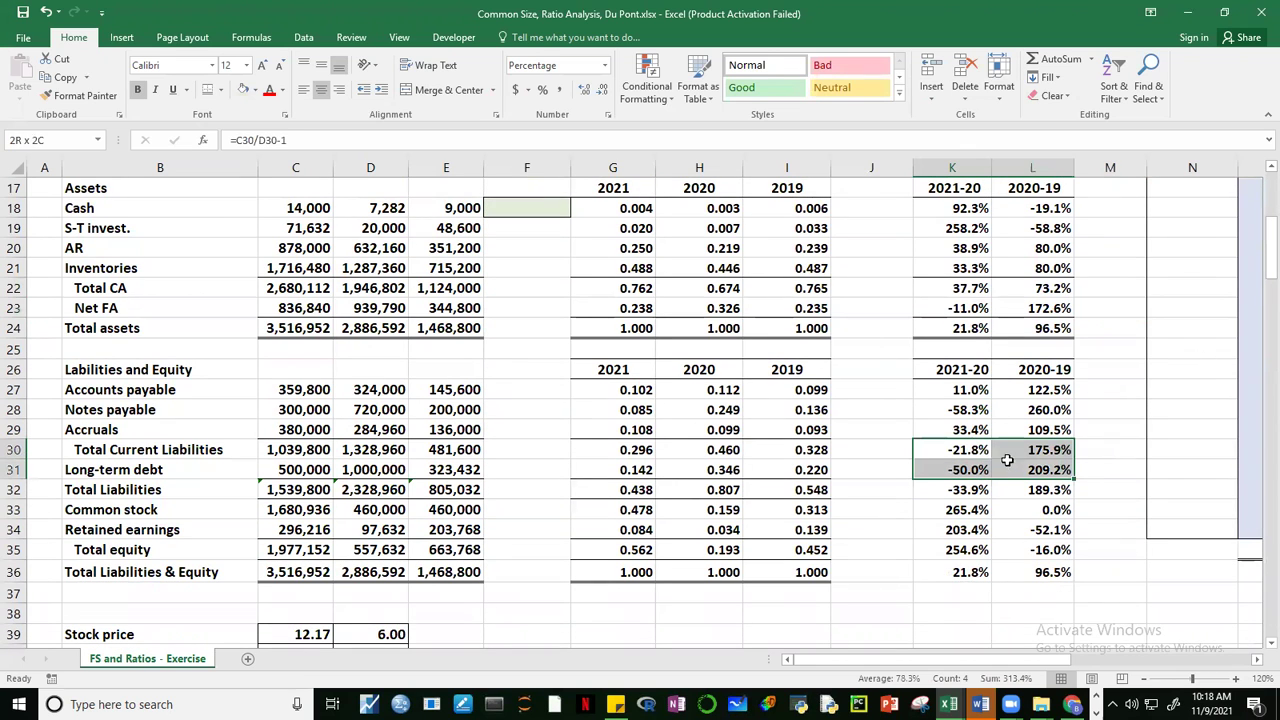
click(221, 90)
click(275, 323)
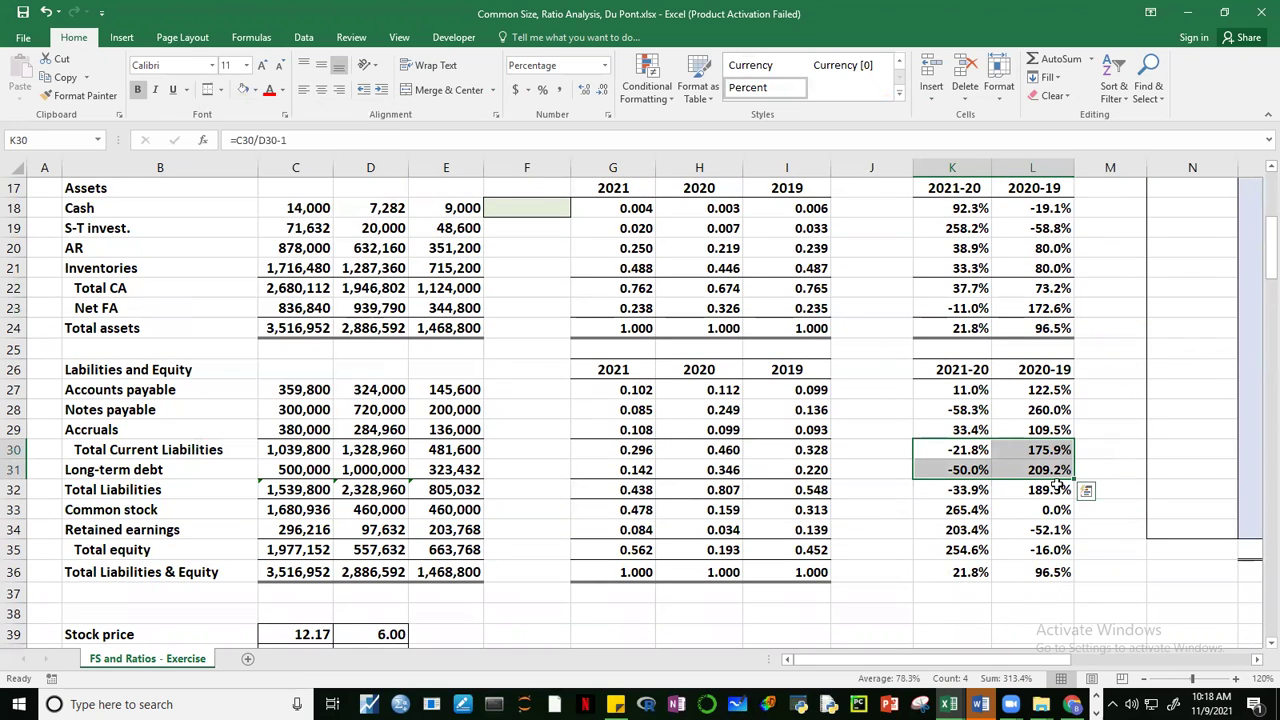
click(1112, 489)
Step: Apply a top and double bottom border to the Total Liabilities & Equity horizontal changes in K36:L36
drag(948, 510, 1055, 530)
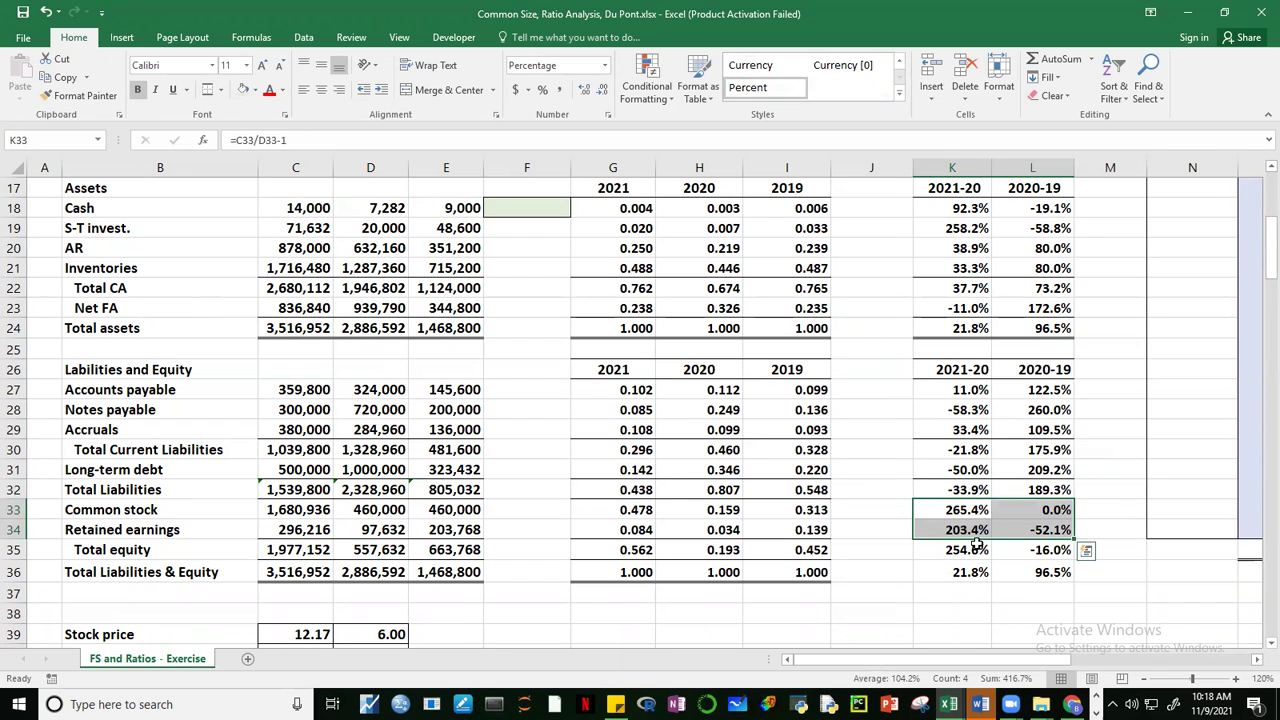
drag(960, 572, 1053, 573)
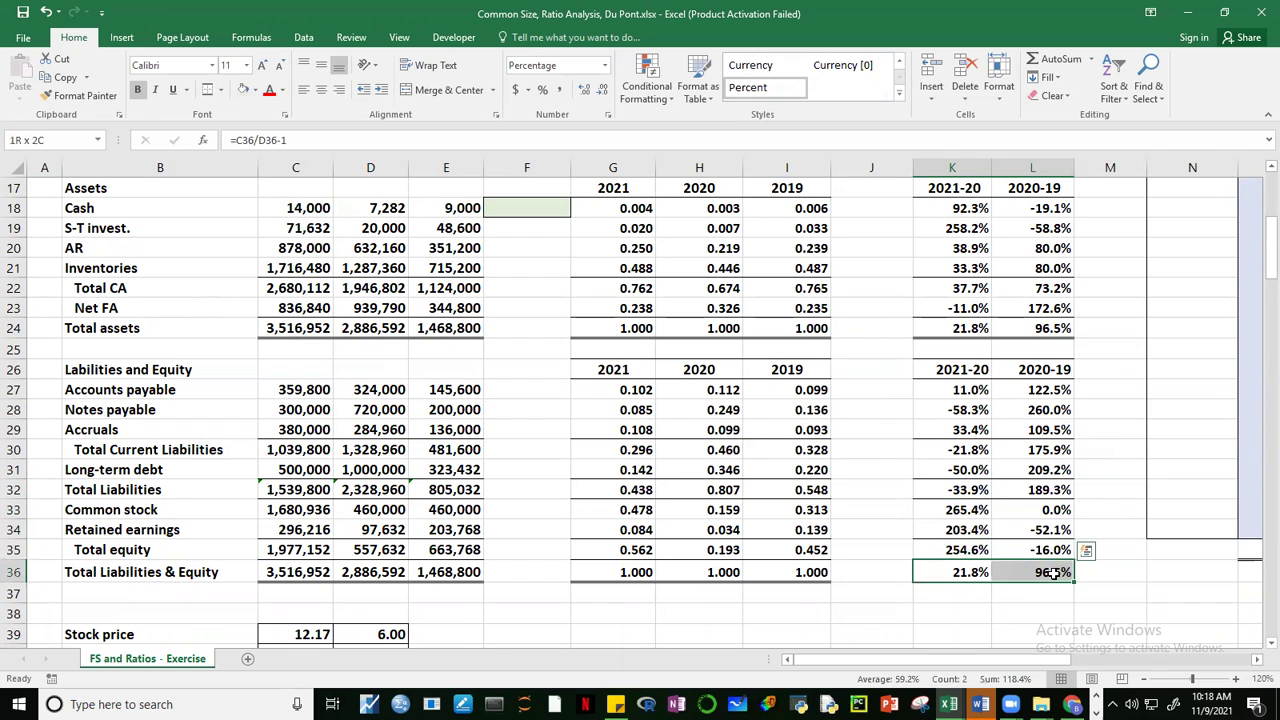
click(220, 89)
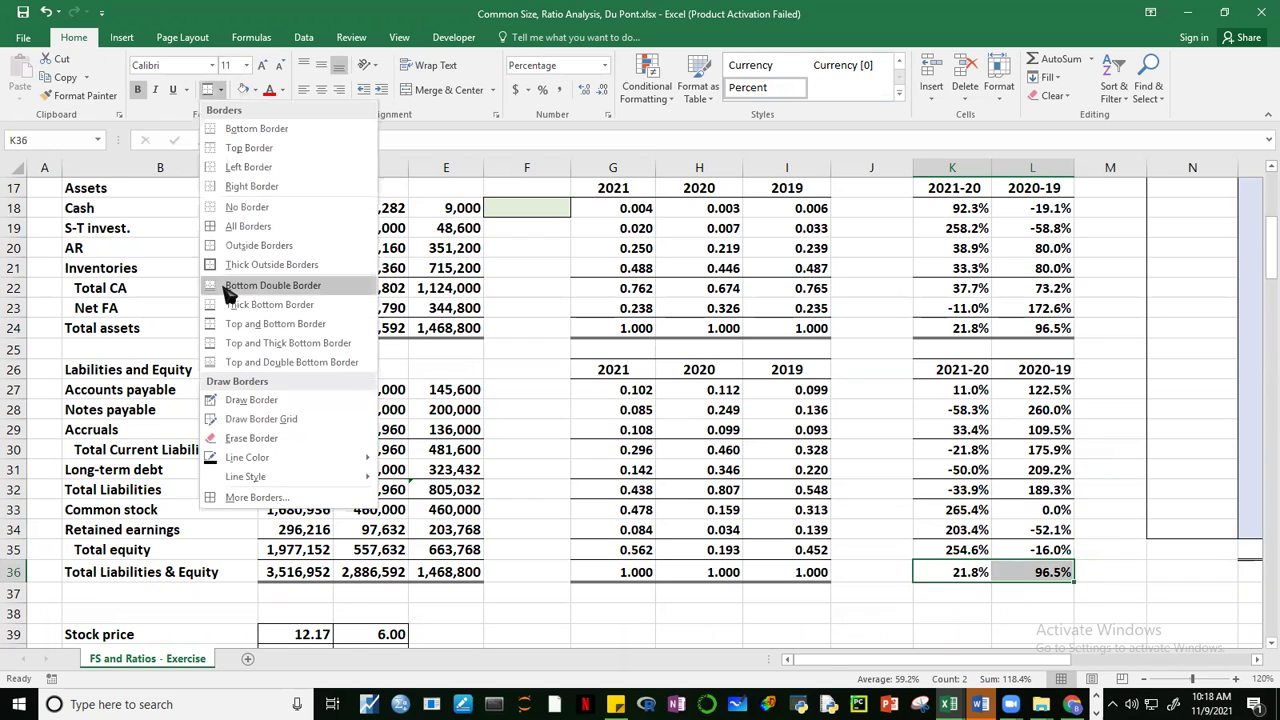
click(258, 362)
click(1131, 488)
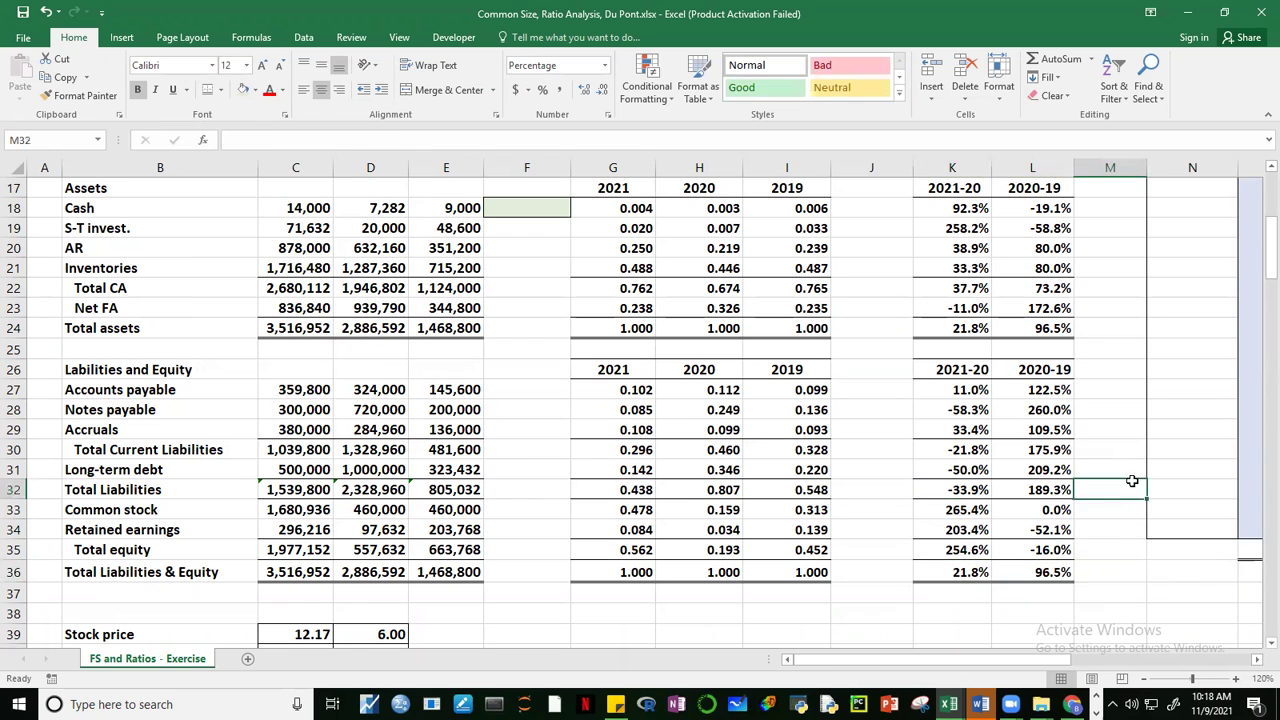
Step: Examine the balance sheet's common-size and horizontal figures, including the Total Liabilities row and its 2021 sum formula
drag(1265, 279, 1266, 265)
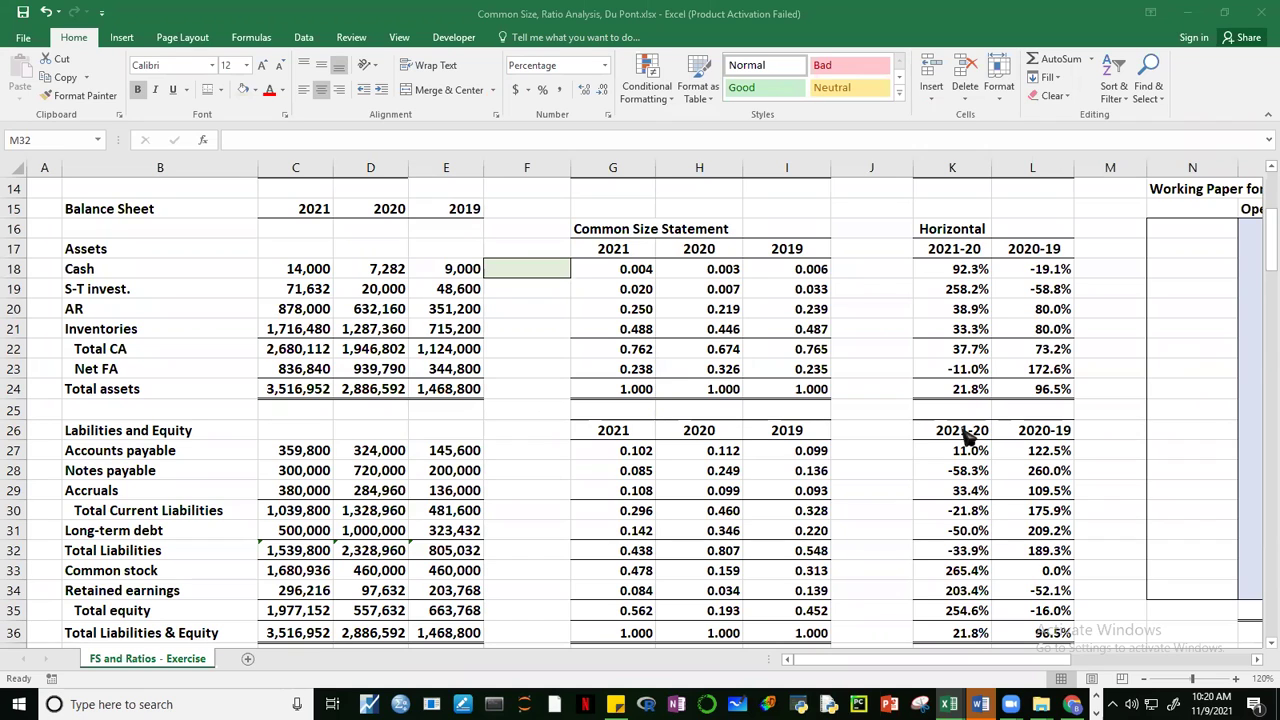
click(1265, 270)
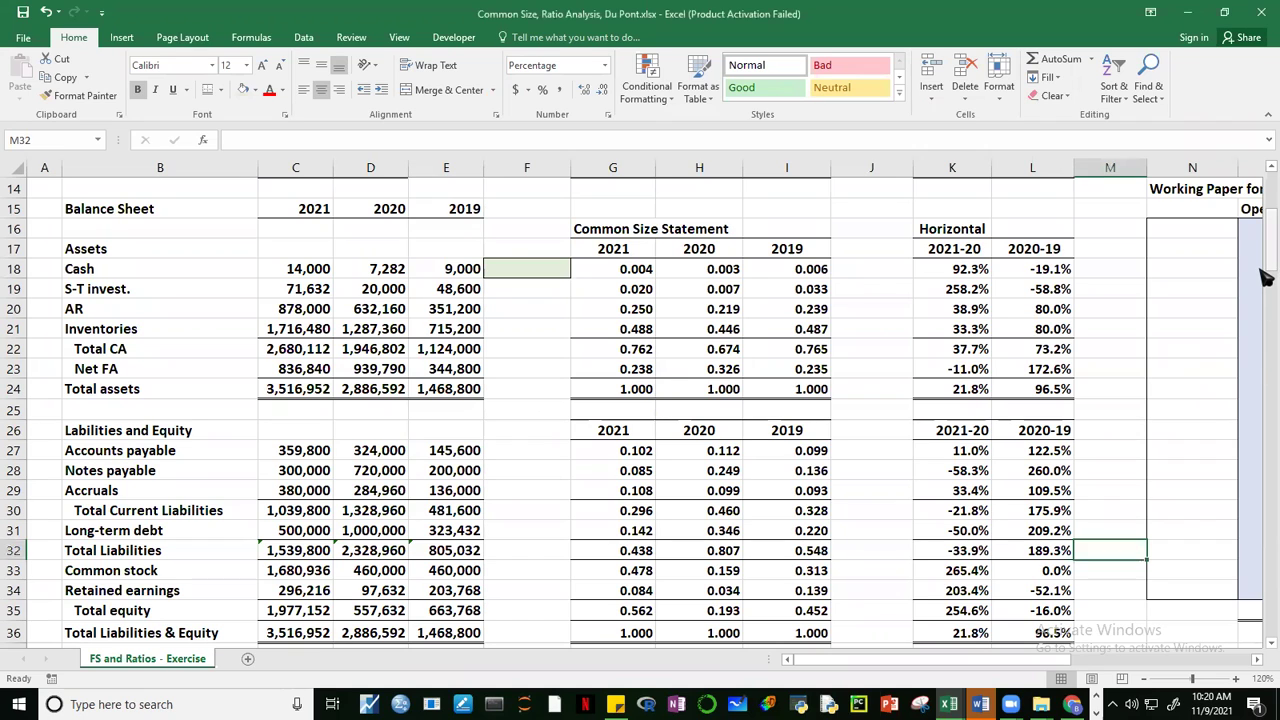
scroll(1265, 272, down, 1)
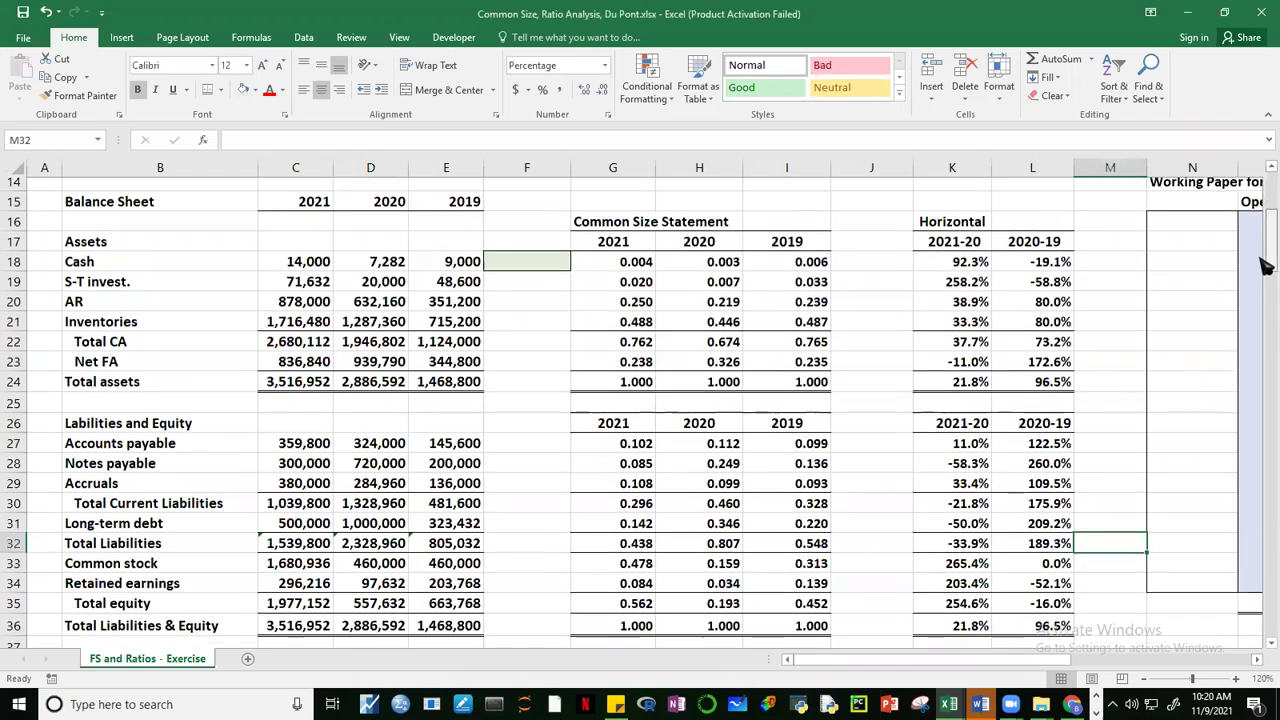
scroll(1265, 270, up, 1)
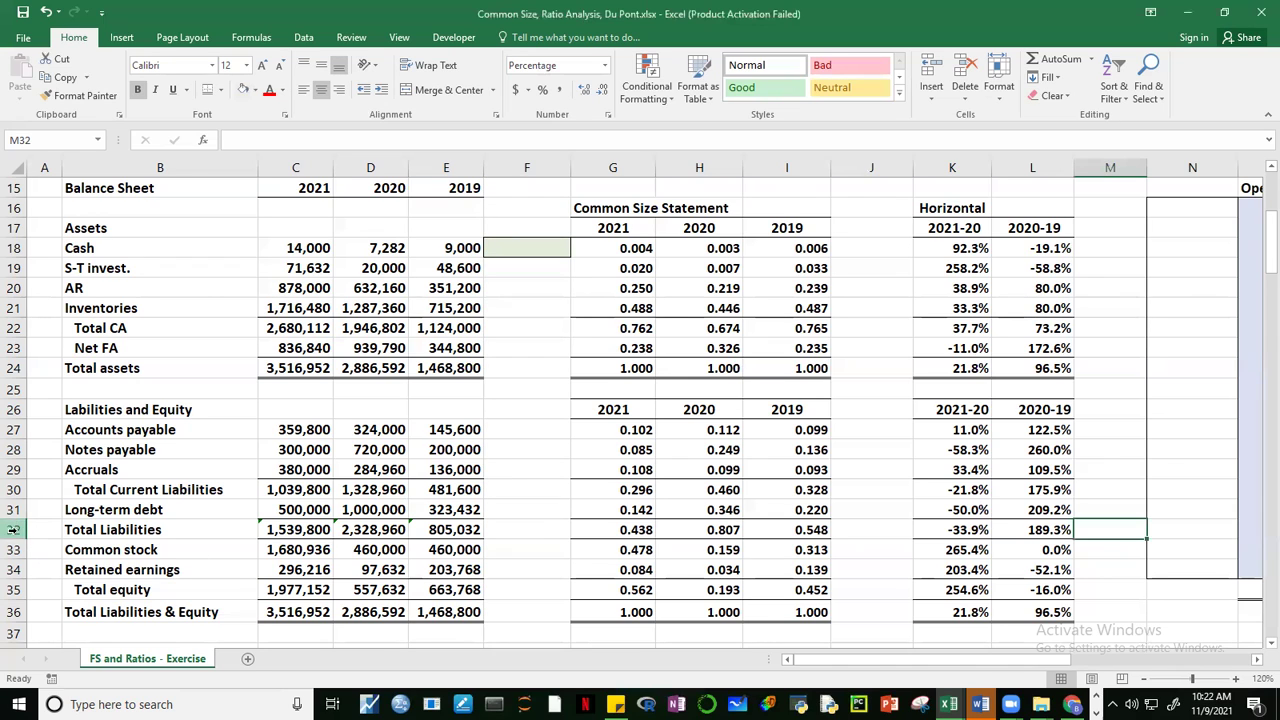
click(10, 530)
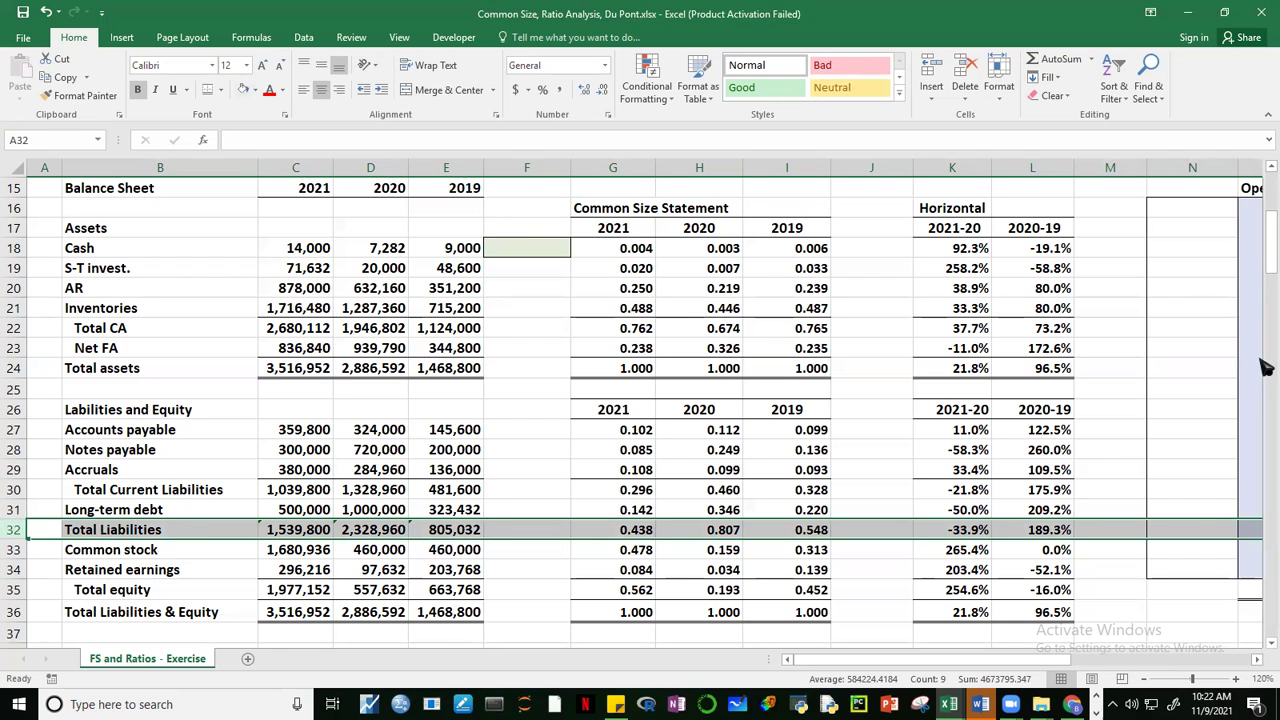
scroll(1265, 270, down, 1)
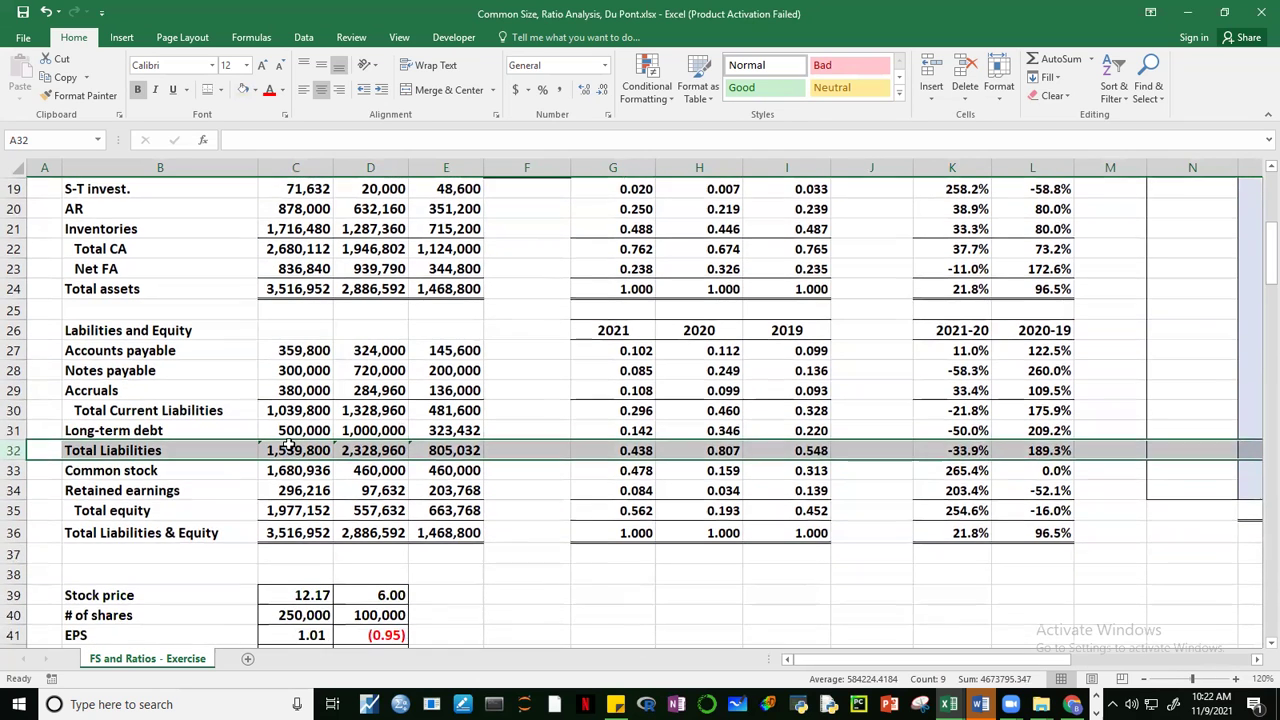
click(290, 449)
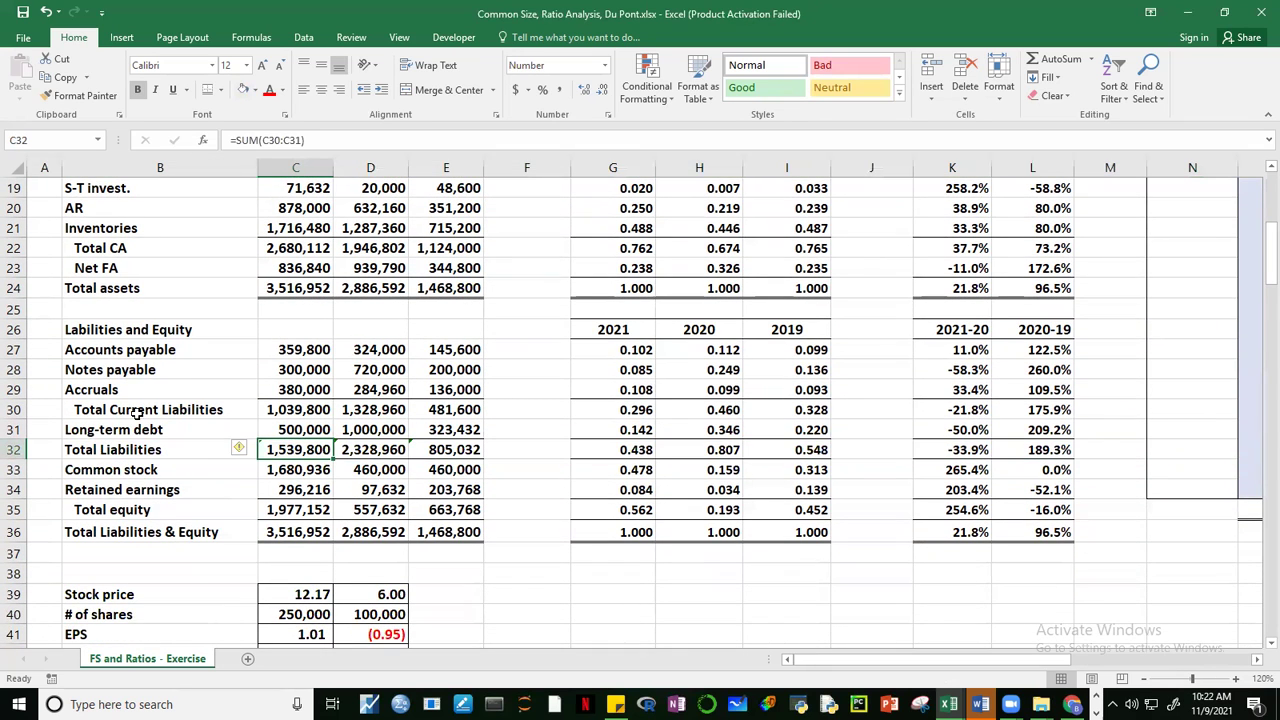
click(14, 449)
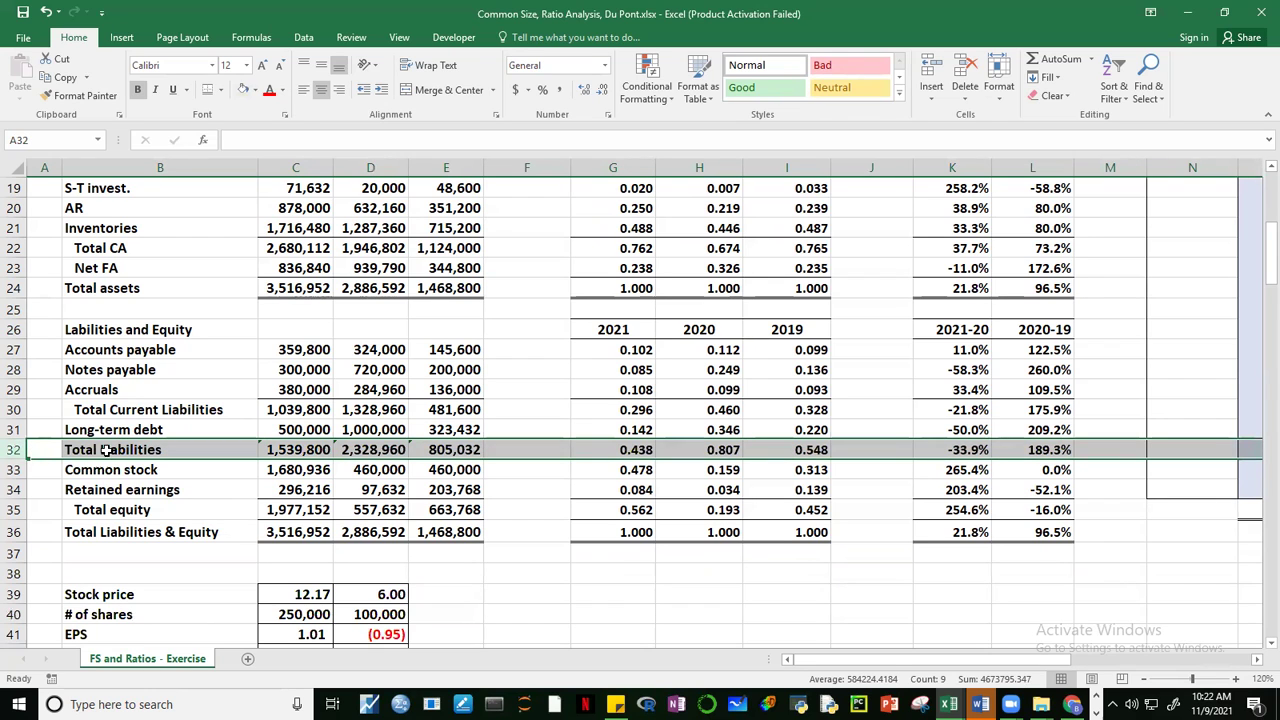
click(168, 451)
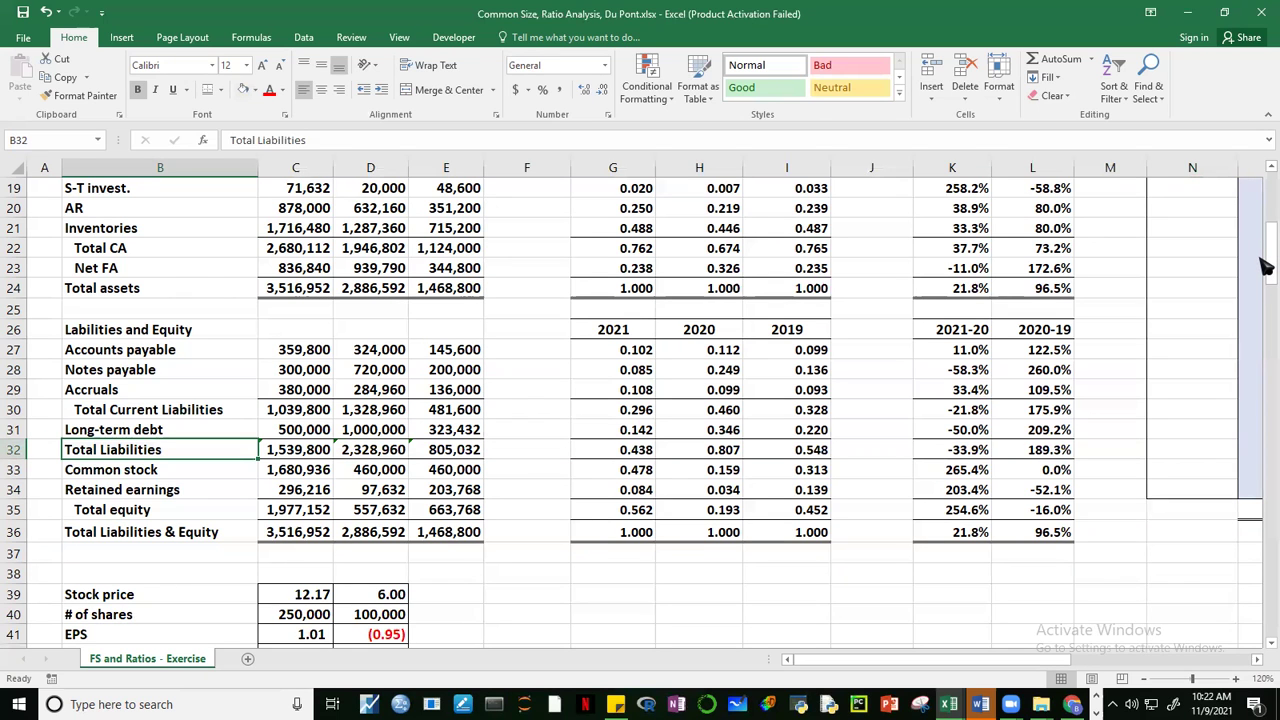
drag(1262, 266, 1264, 260)
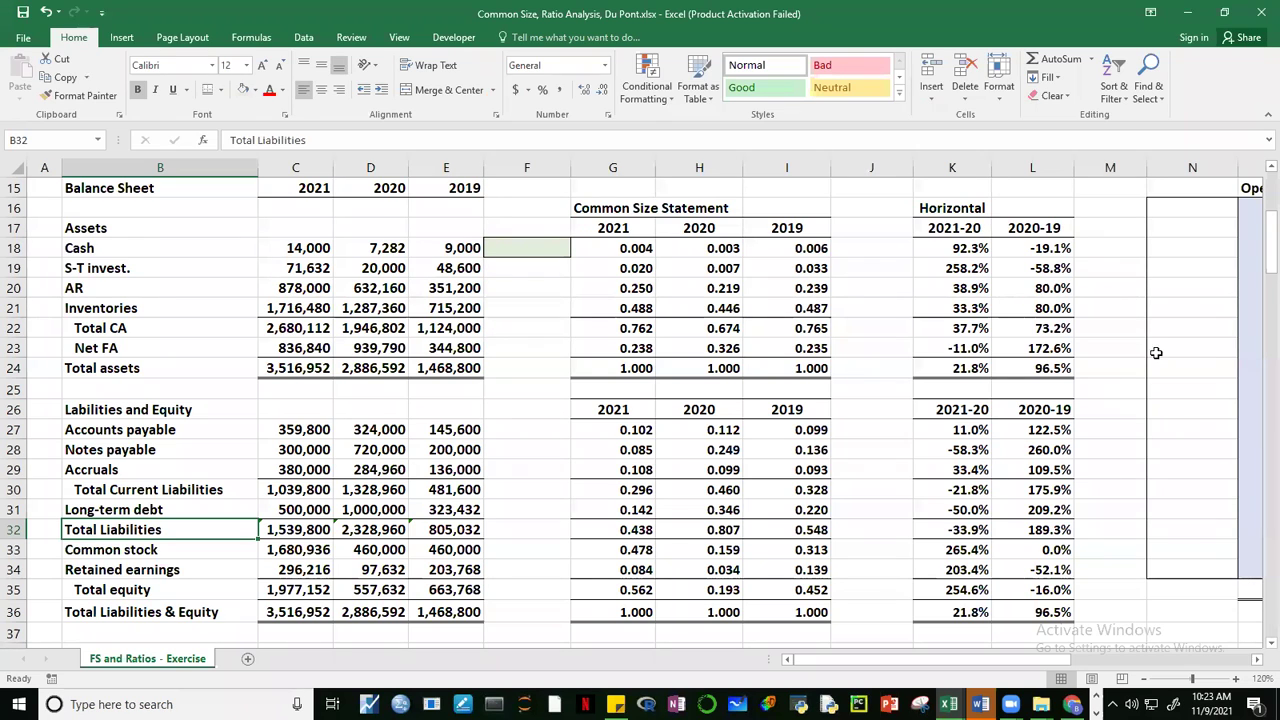
click(1207, 352)
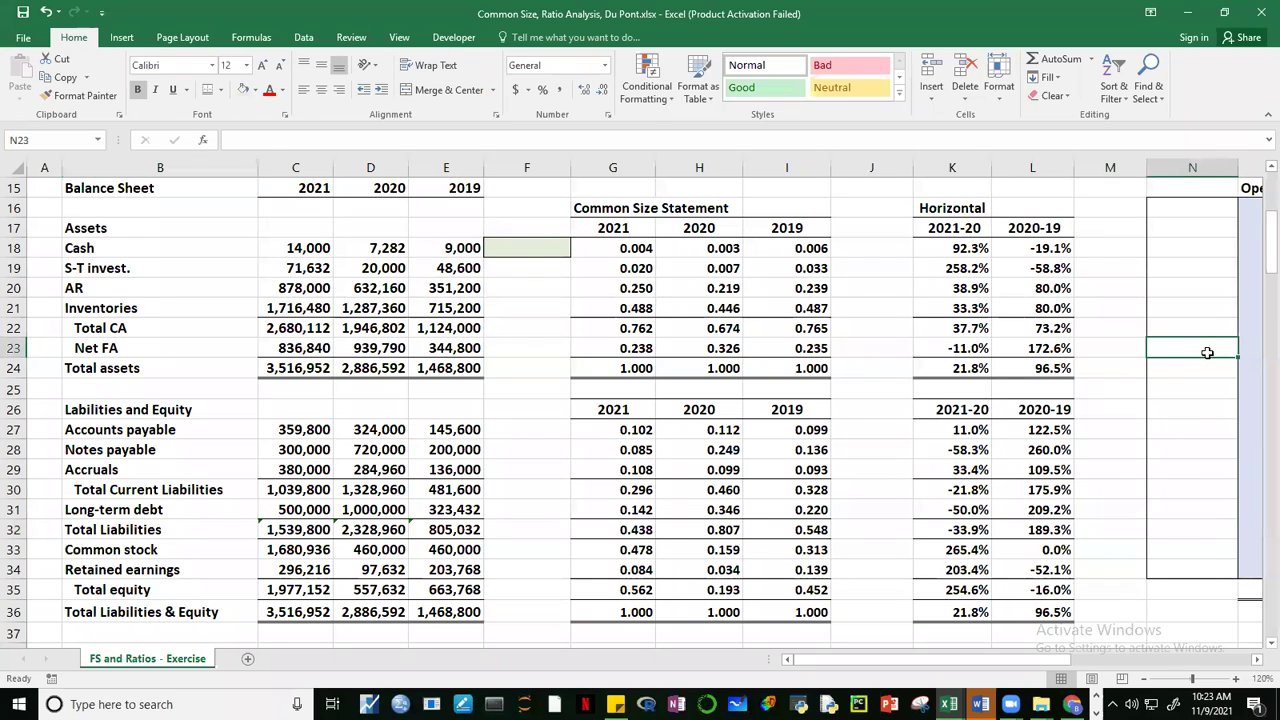
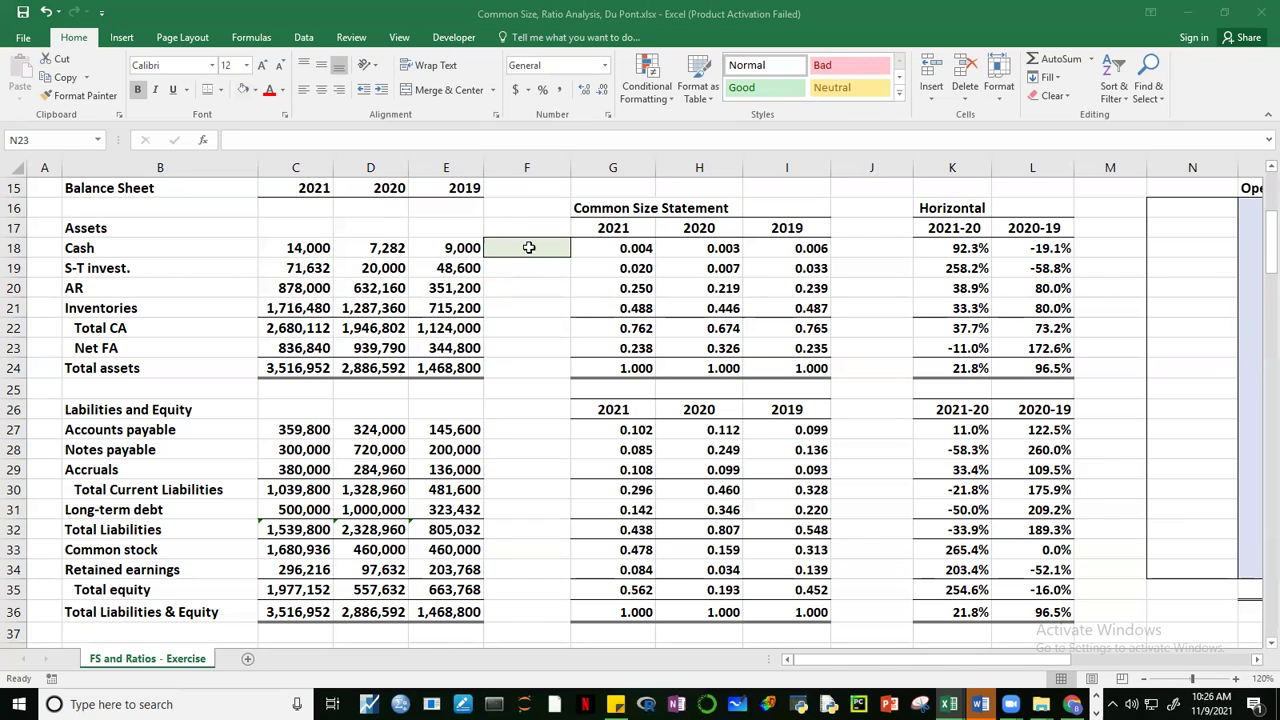
Step: Insert column sparklines in F18:F24 from the asset data in C18:E24 and highlight their high points
drag(527, 242, 533, 376)
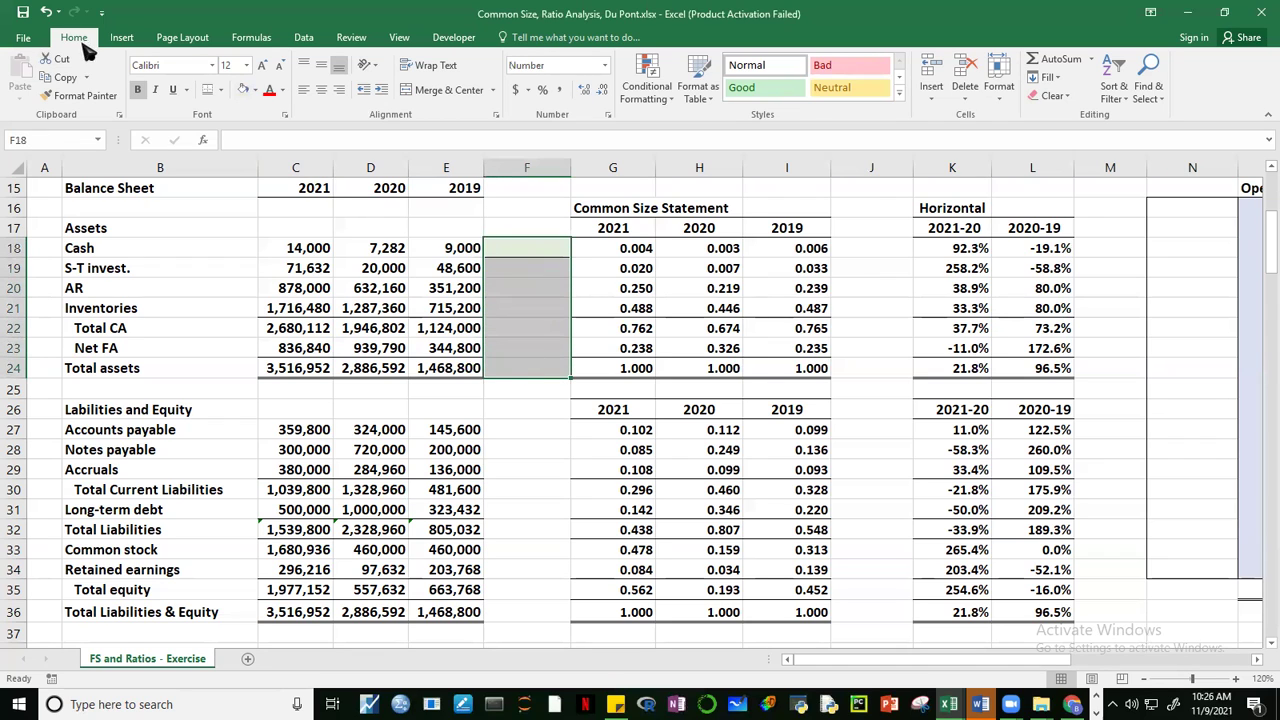
click(121, 37)
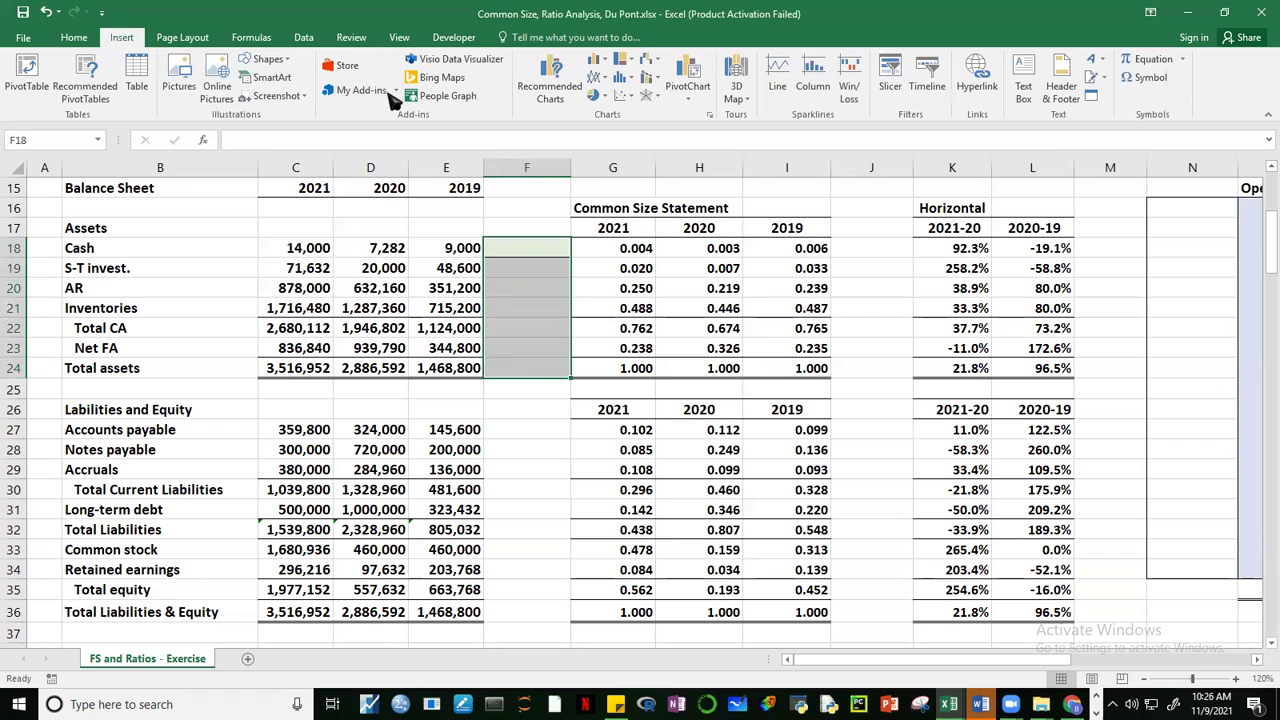
click(818, 77)
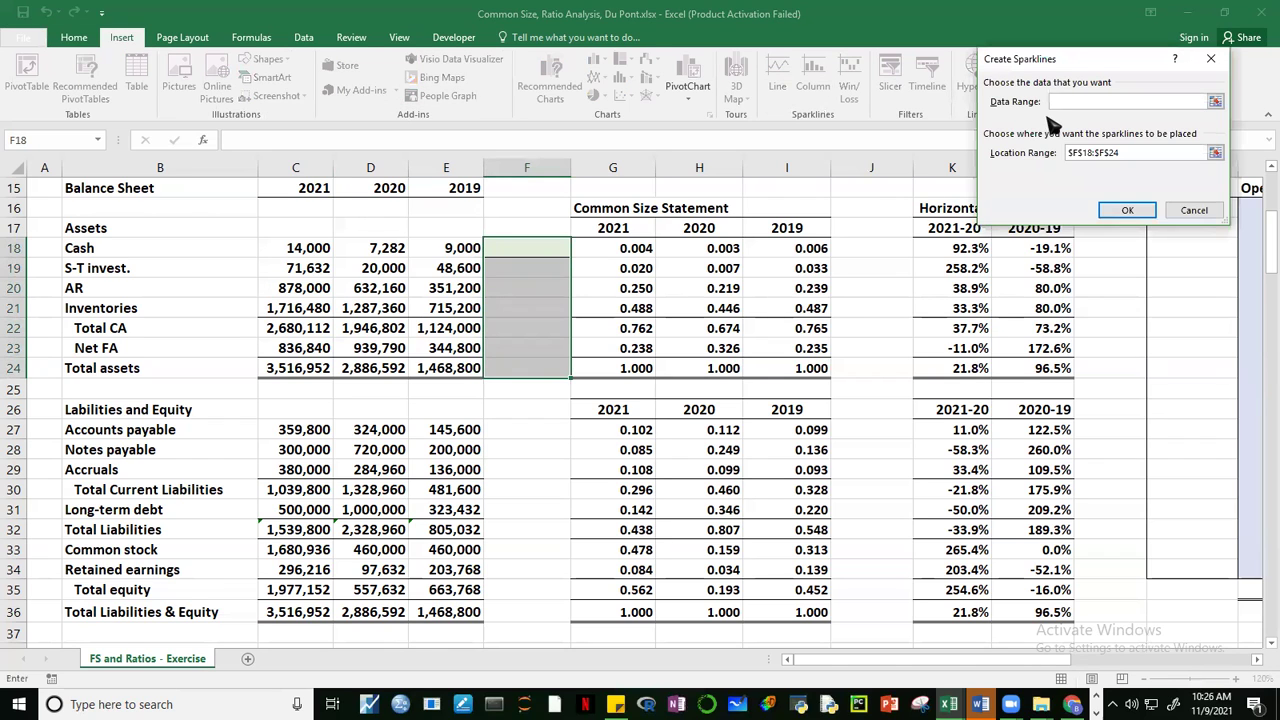
drag(315, 248, 460, 368)
click(1127, 210)
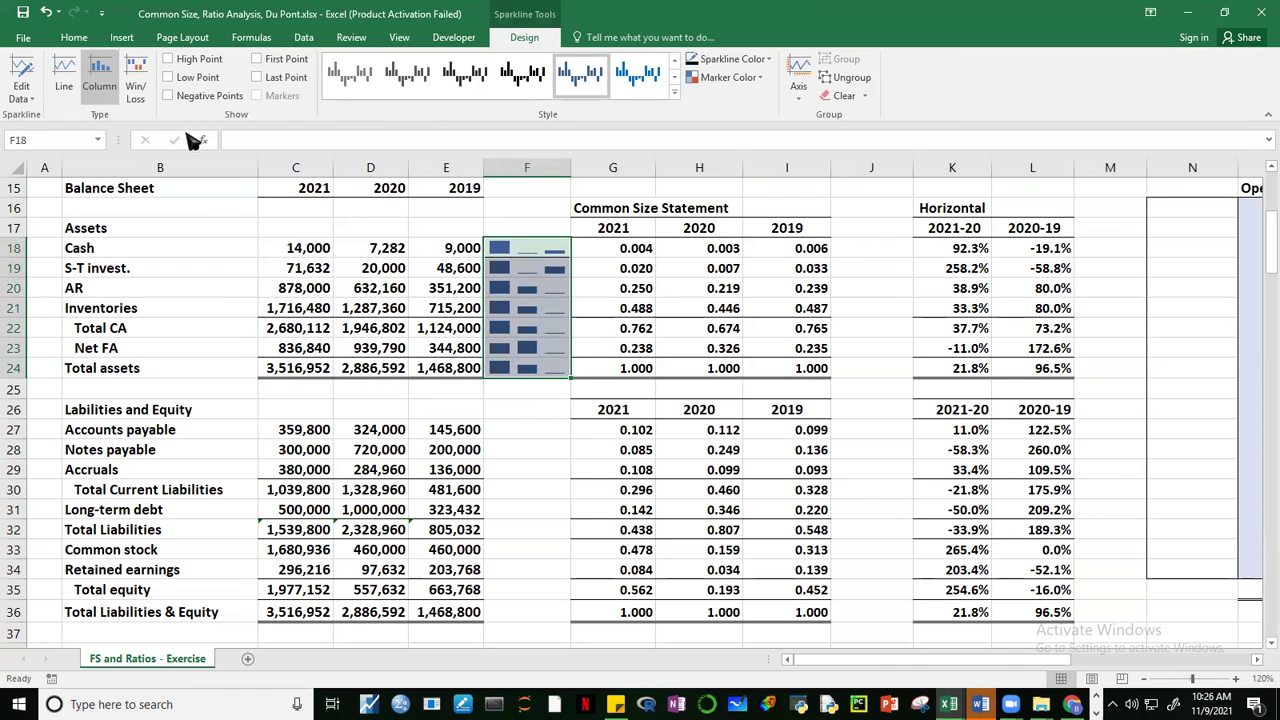
click(168, 60)
click(996, 347)
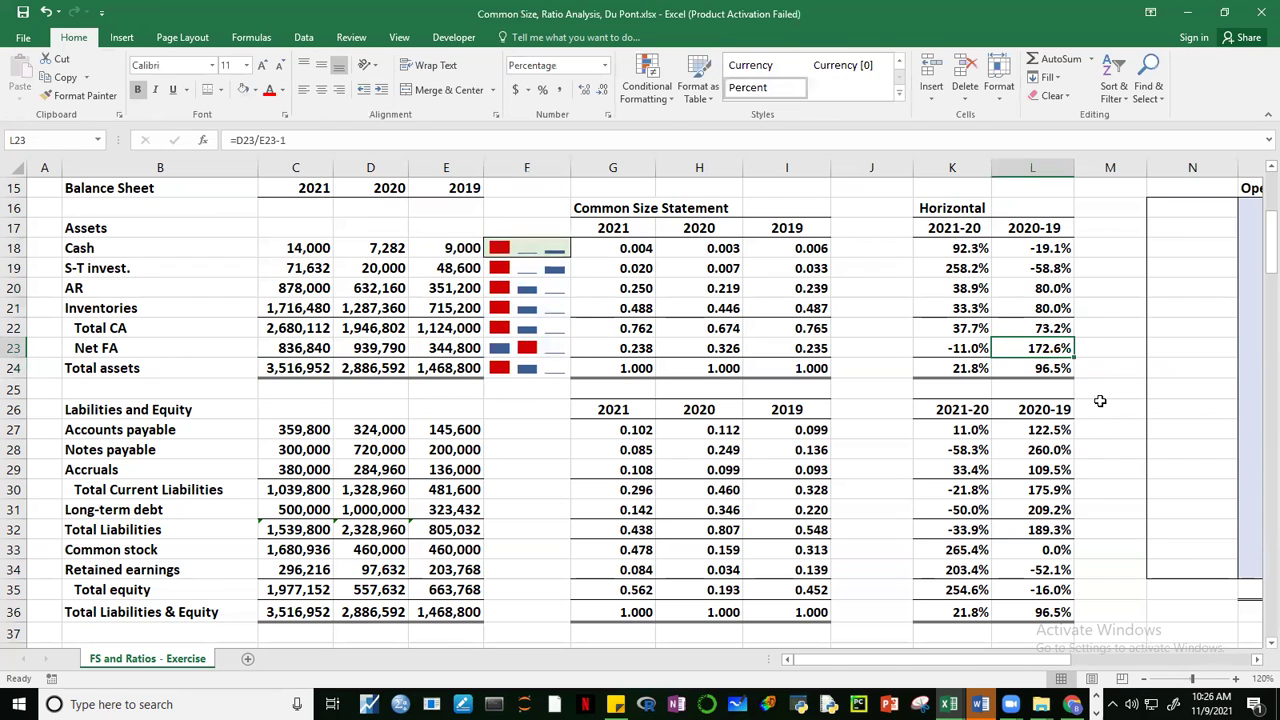
click(596, 304)
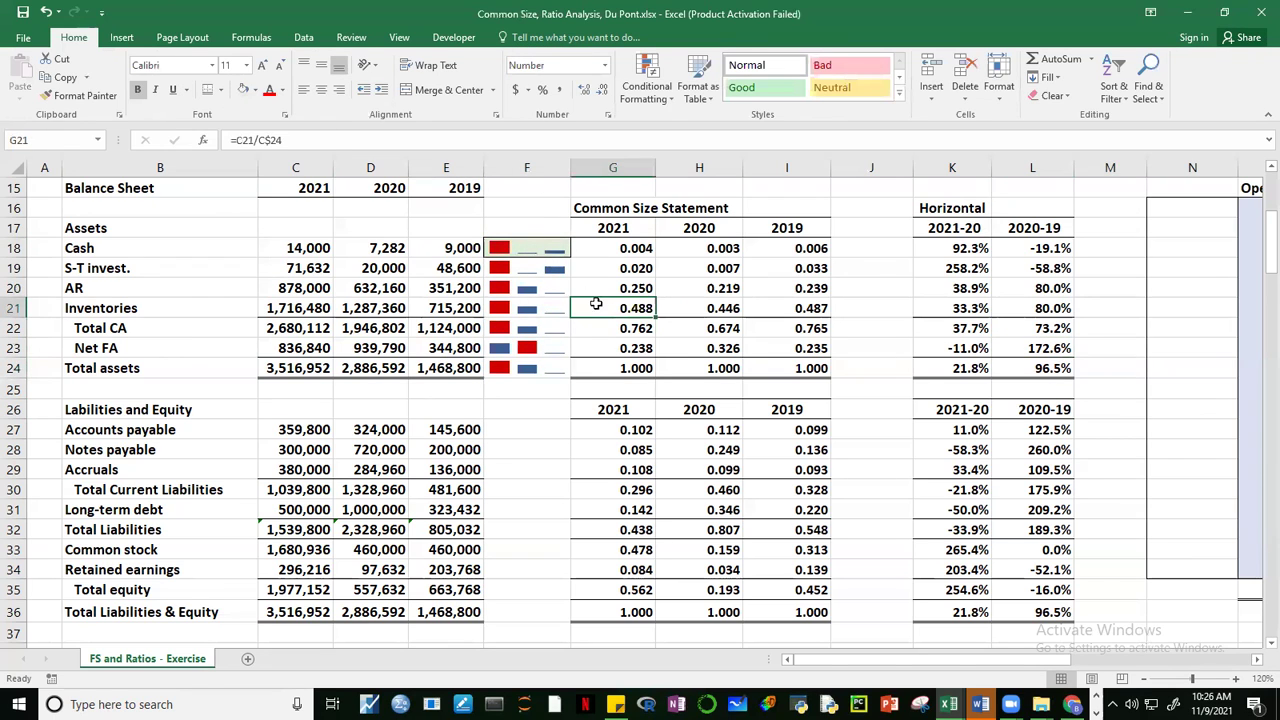
Step: Apply all borders and a light green fill to the asset sparkline cells F18:F24
drag(543, 249, 538, 370)
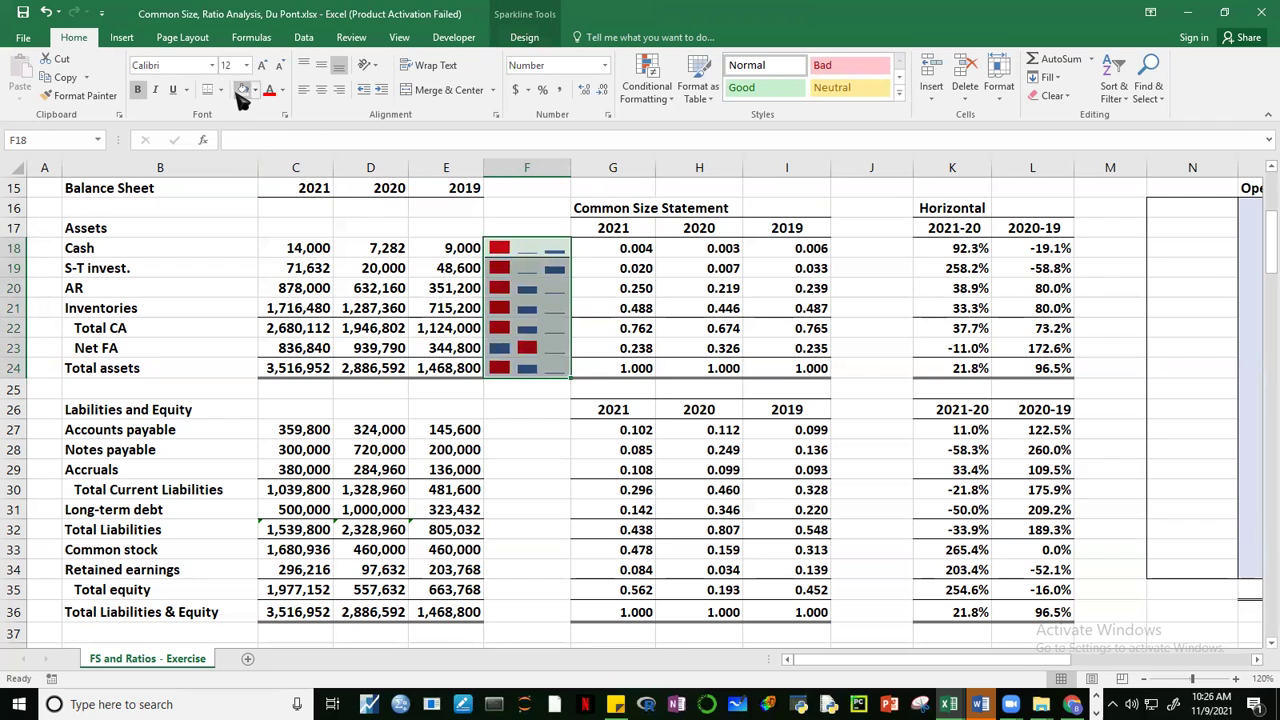
click(220, 89)
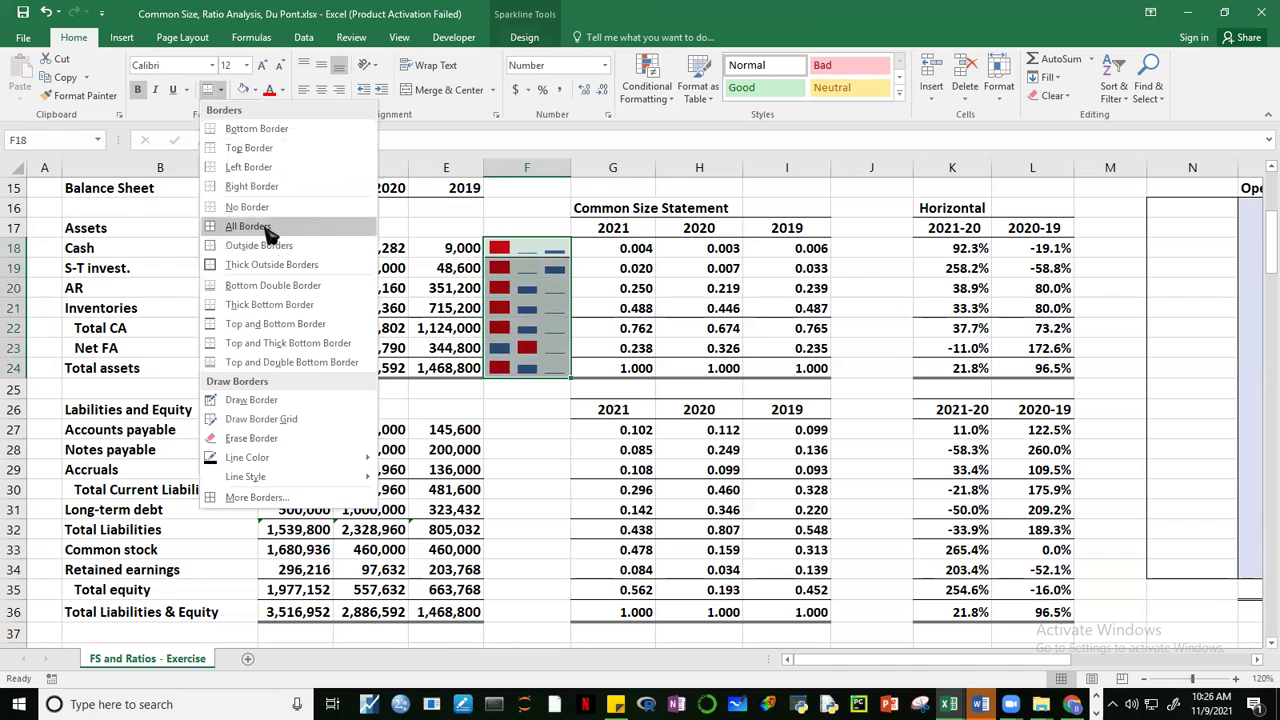
click(248, 227)
click(527, 489)
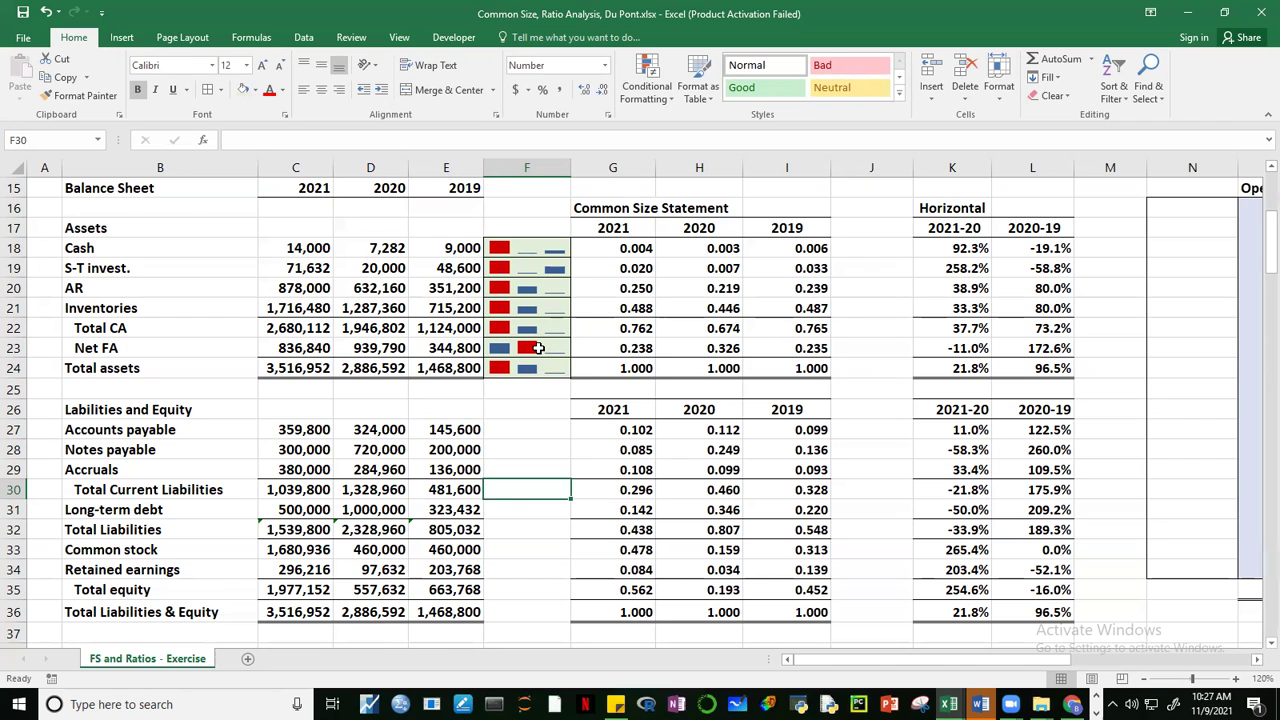
Step: Compare the Net FA amounts for 2019 and 2020 with its 2020 common-size share and both horizontal changes
click(462, 349)
click(386, 347)
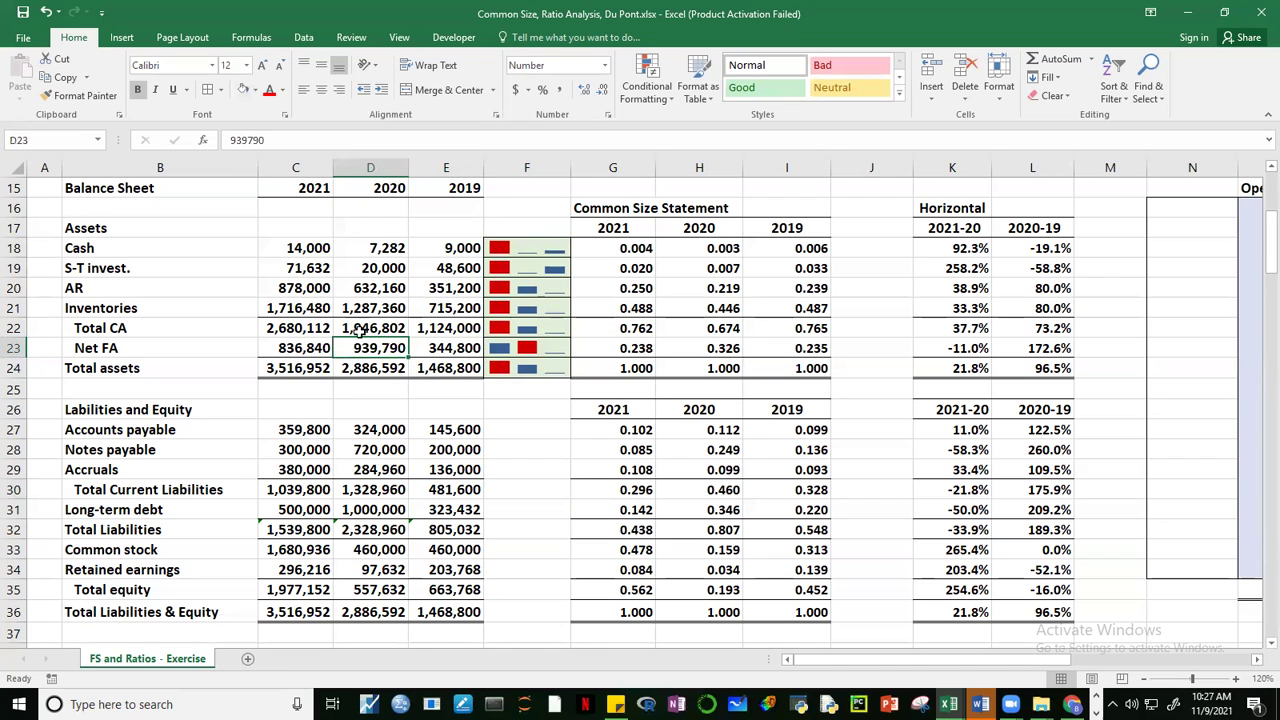
click(1052, 348)
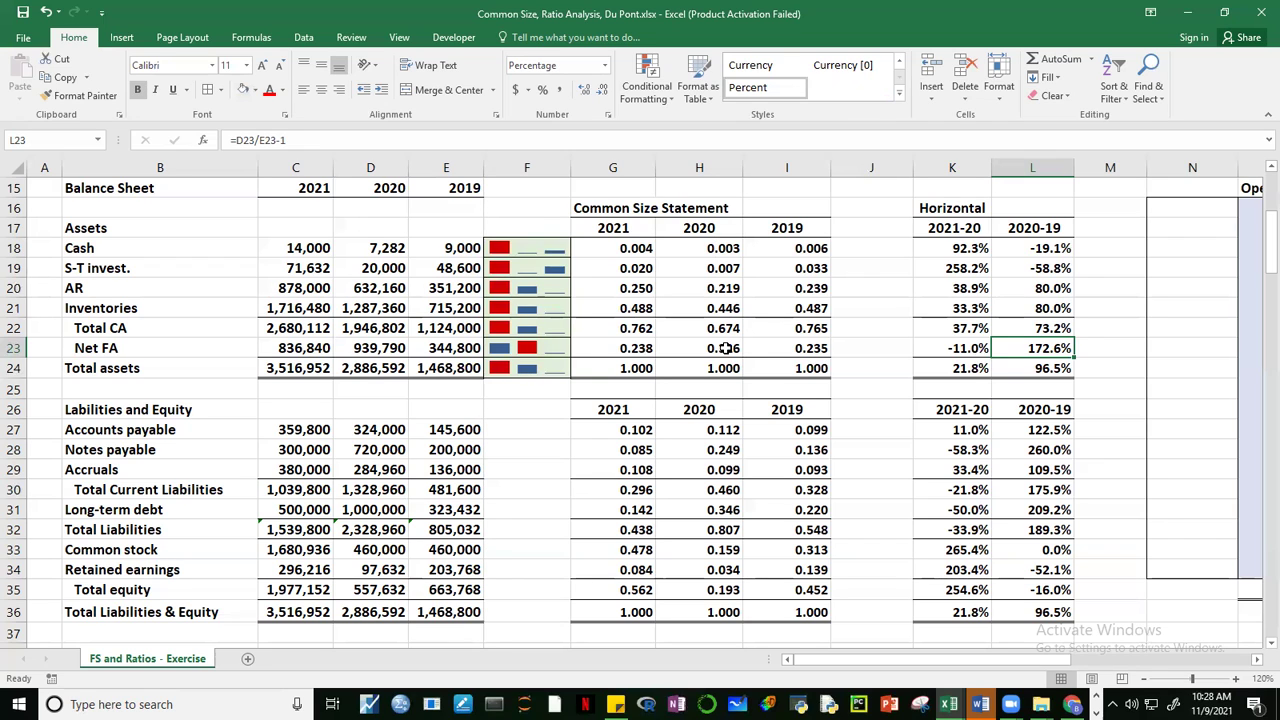
click(724, 348)
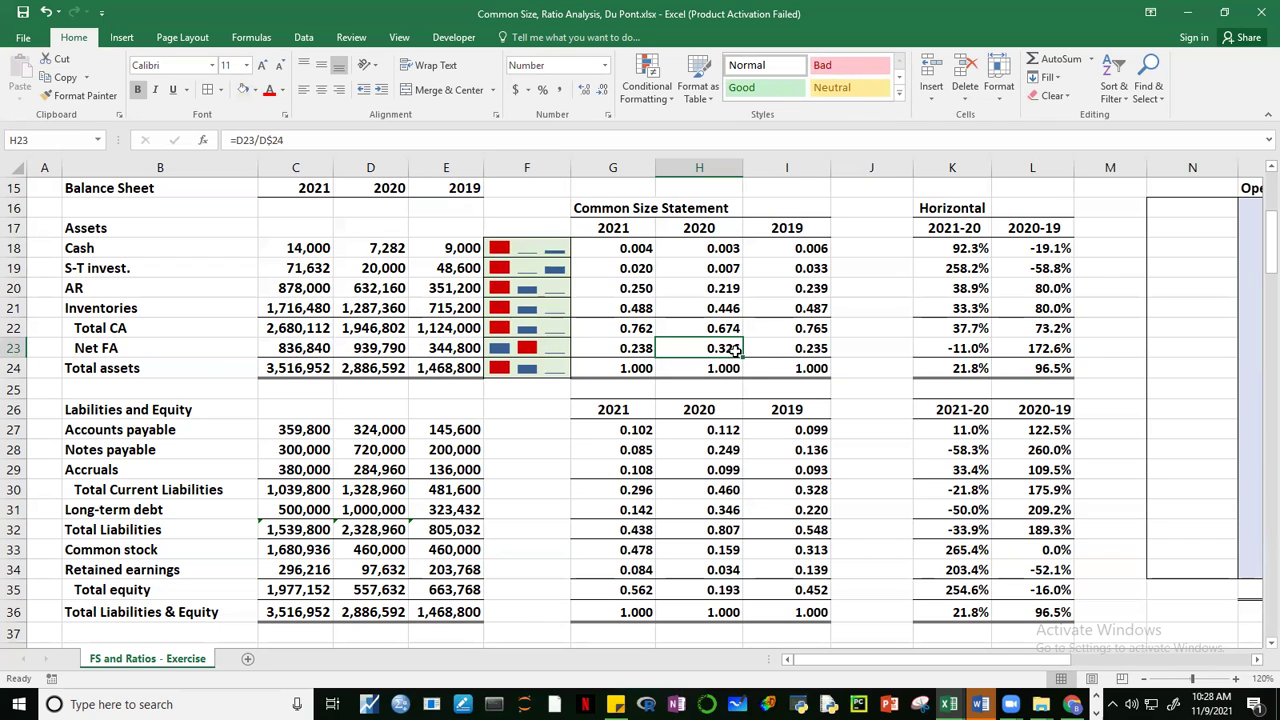
click(1047, 346)
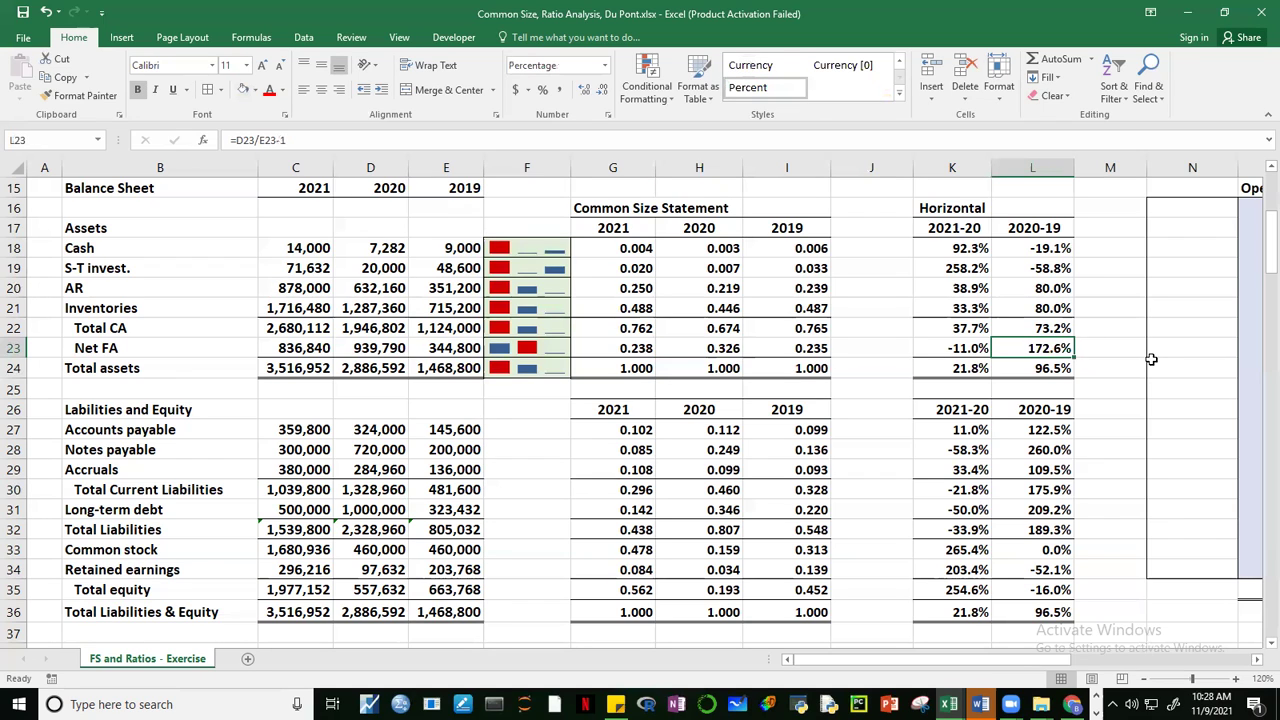
click(962, 348)
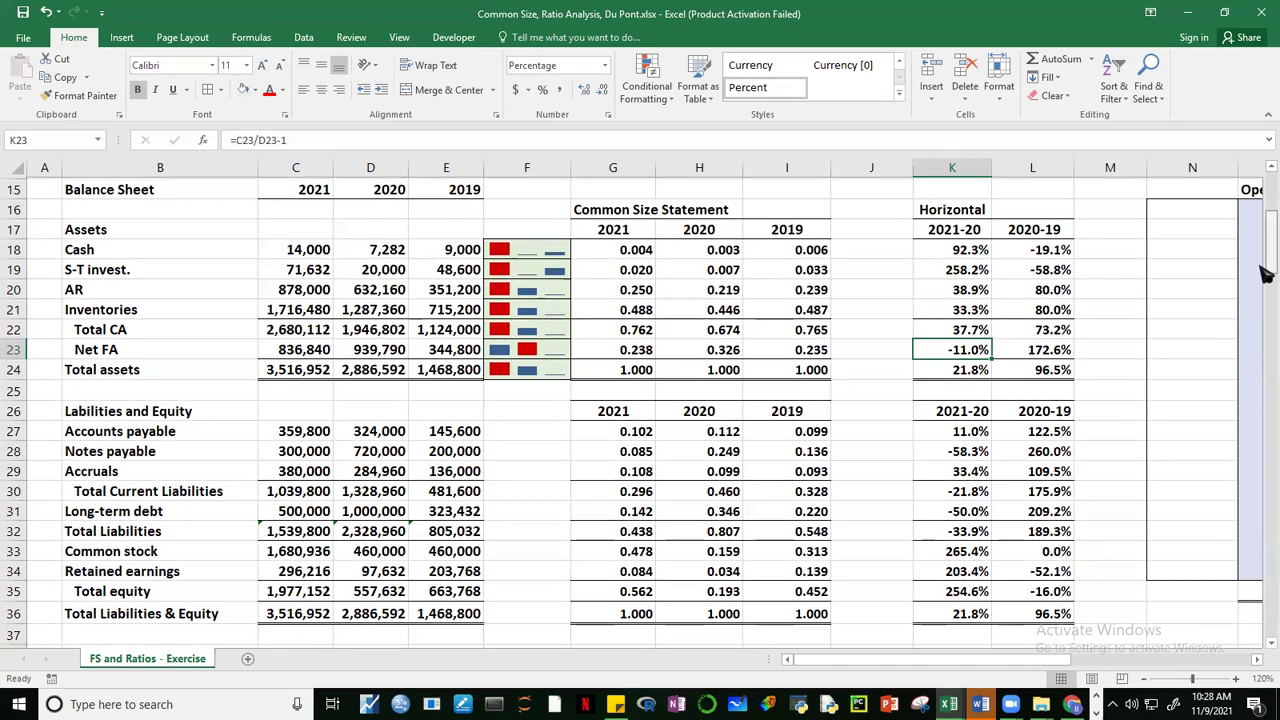
Step: Insert column sparklines in F27:F36 from the liabilities and equity data in C27:E36 and highlight their high points
scroll(1265, 275, down, 2)
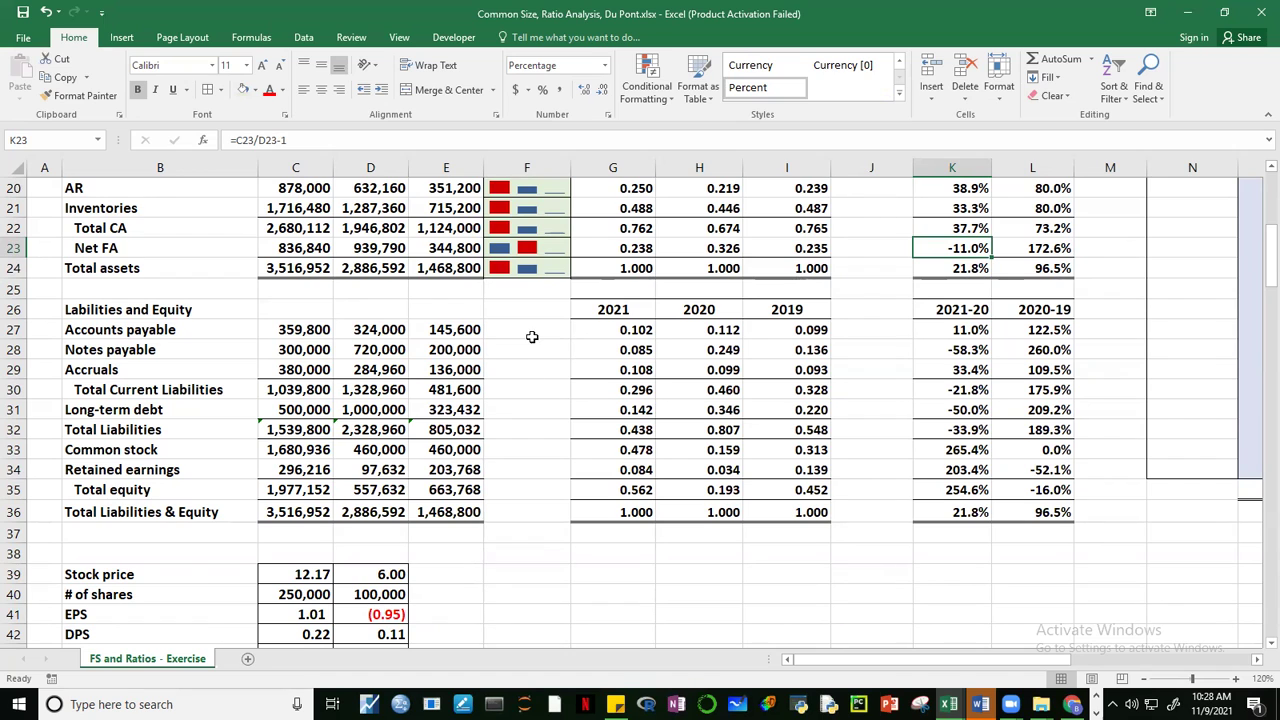
drag(533, 331, 531, 470)
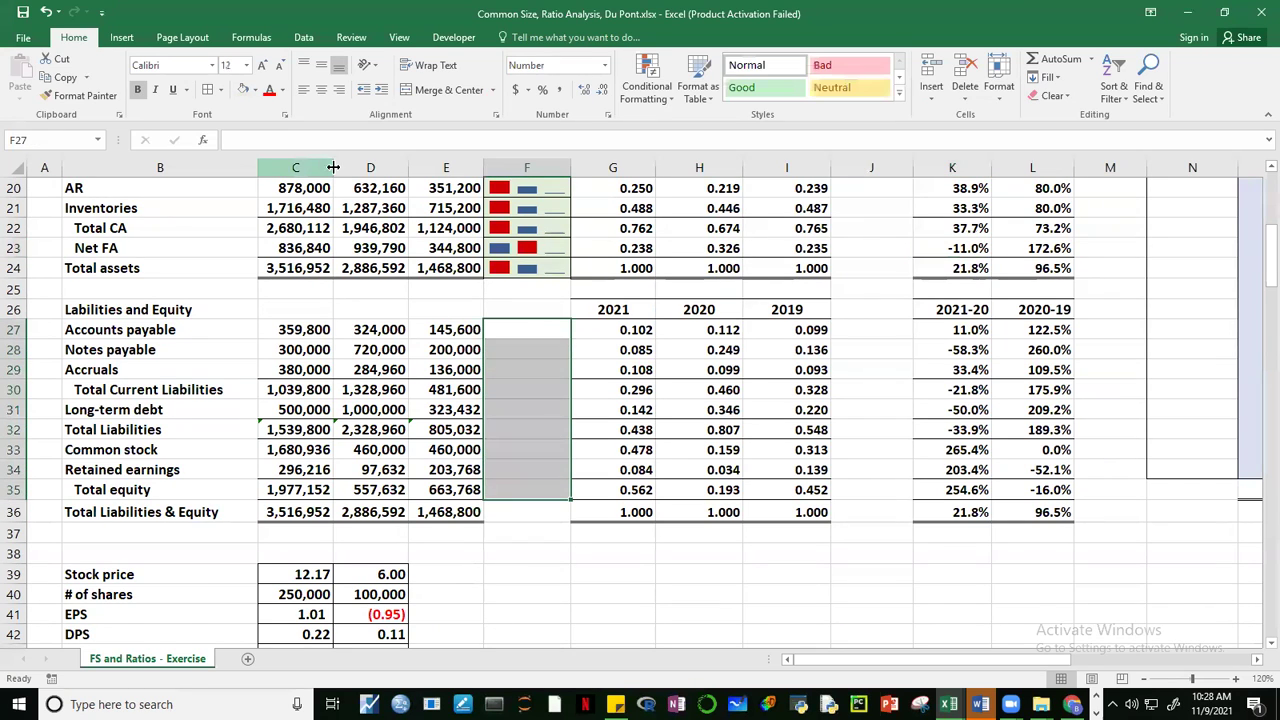
click(531, 326)
drag(529, 356, 528, 514)
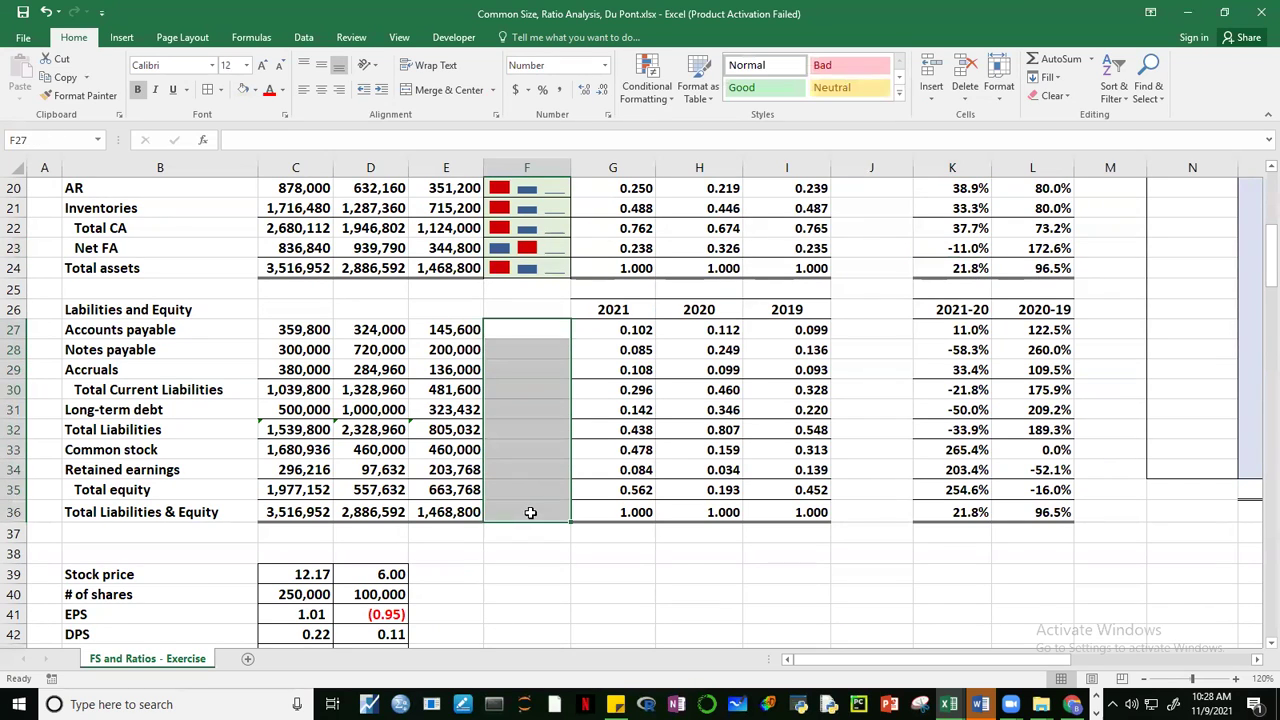
click(122, 38)
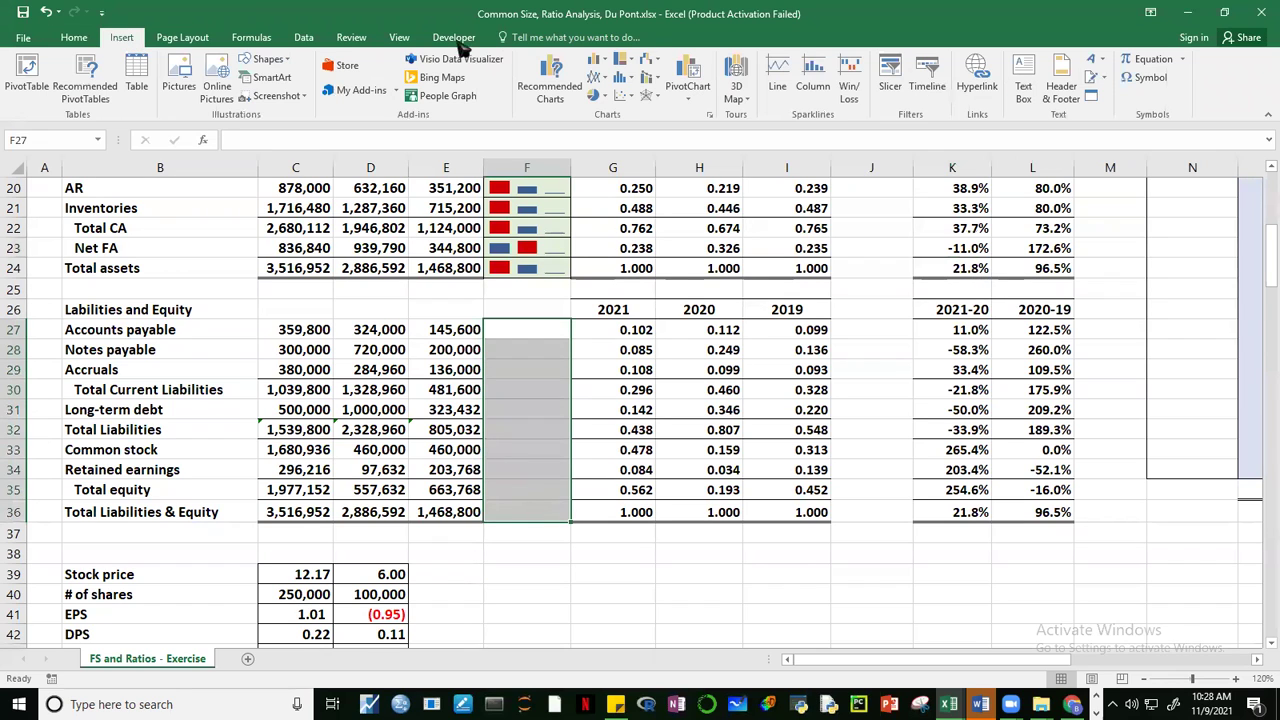
click(813, 80)
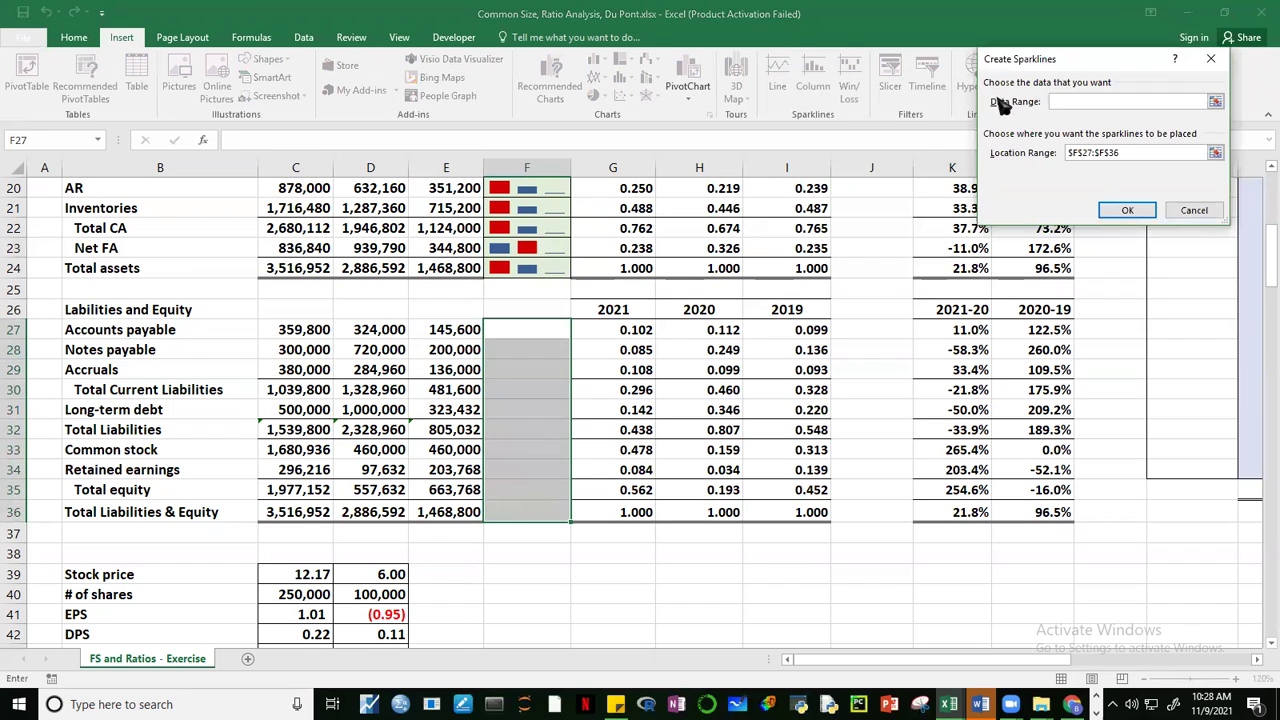
drag(301, 334, 432, 507)
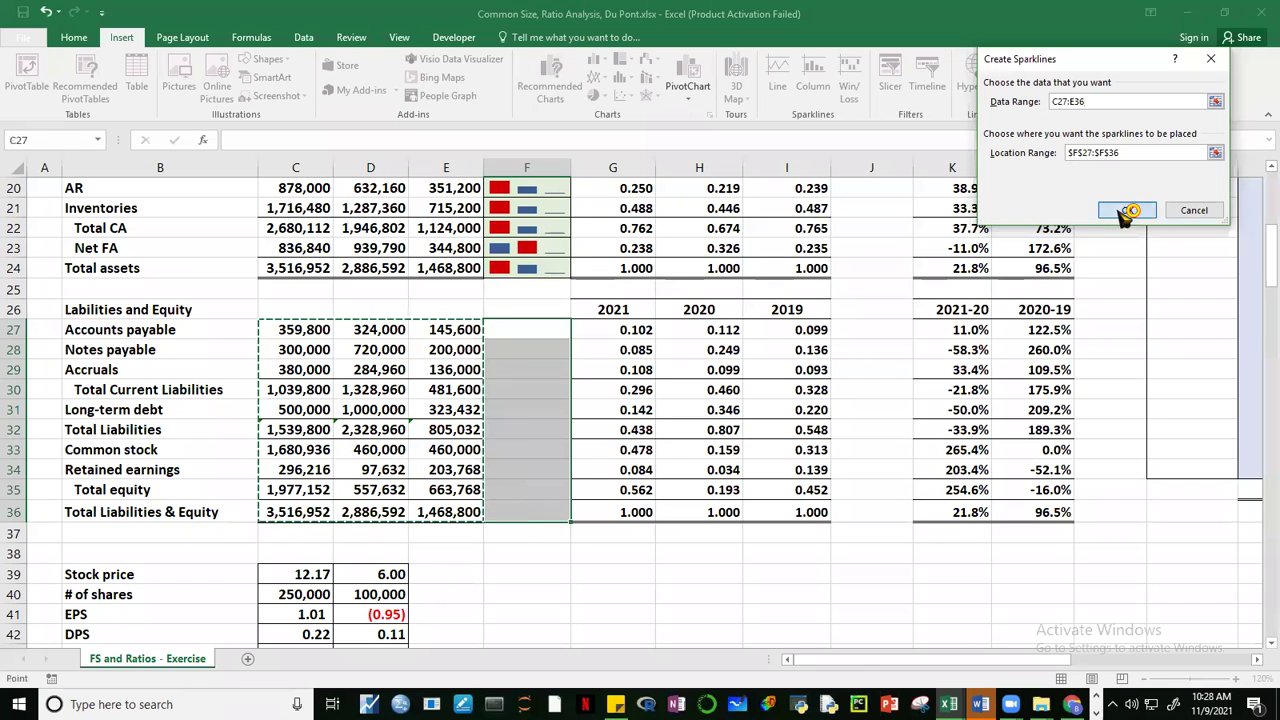
click(1121, 210)
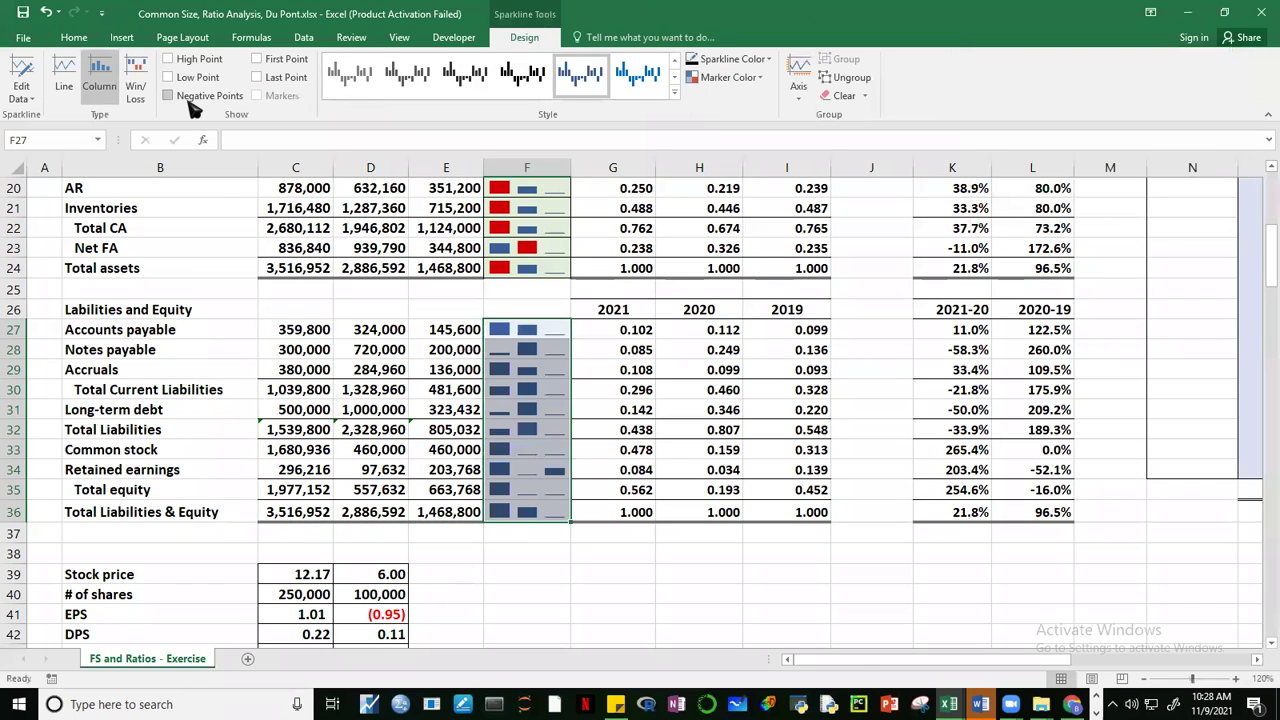
click(169, 60)
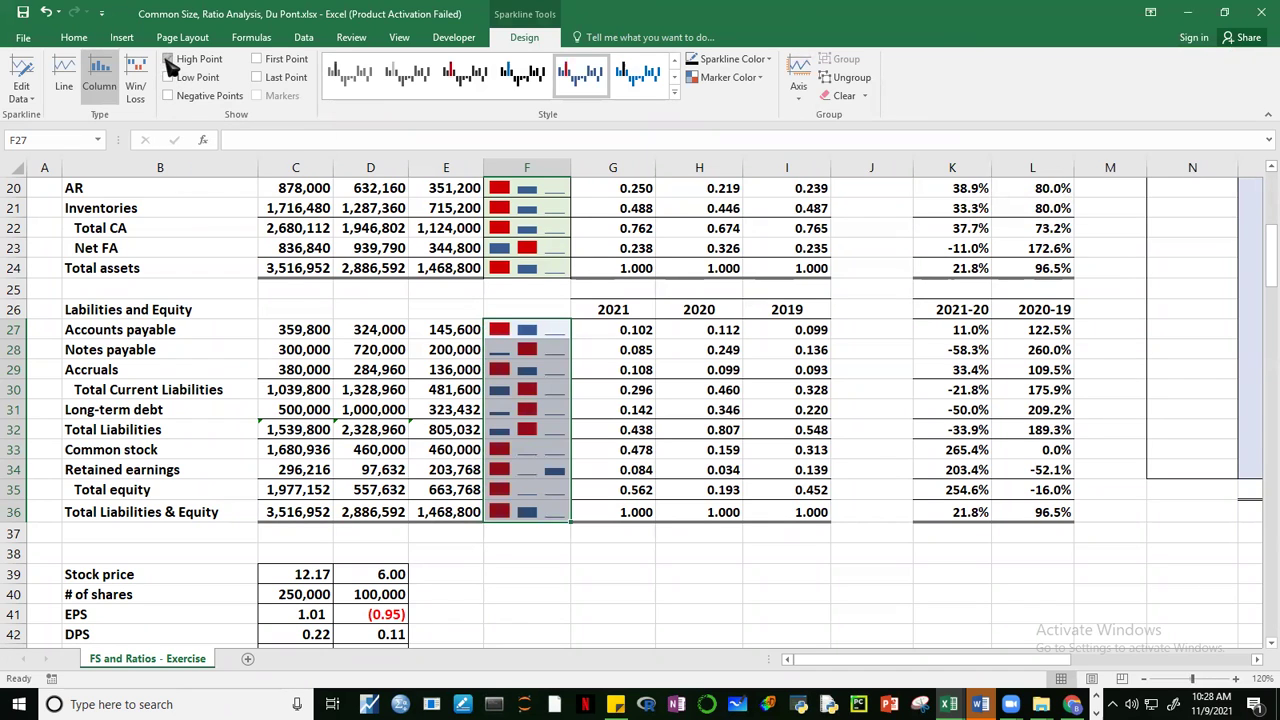
click(755, 610)
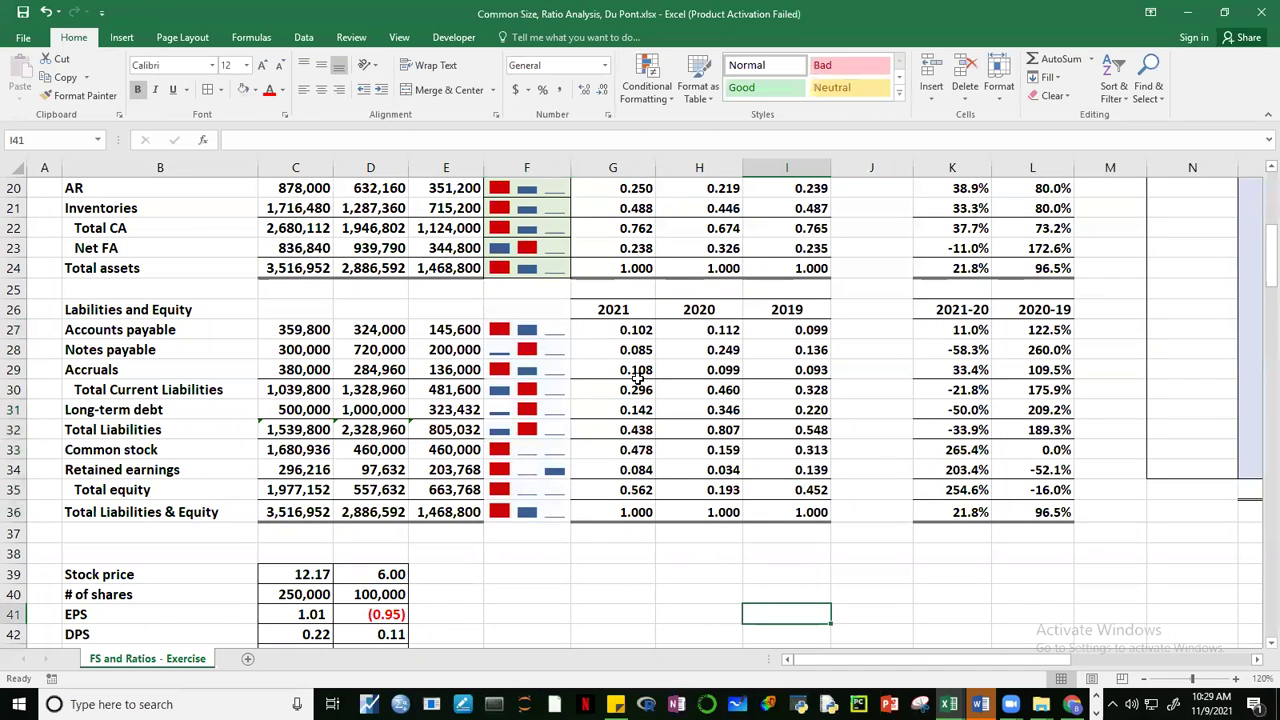
Step: Apply all borders and a light green fill to the liabilities and equity sparkline cells F27:F36
drag(546, 337, 541, 512)
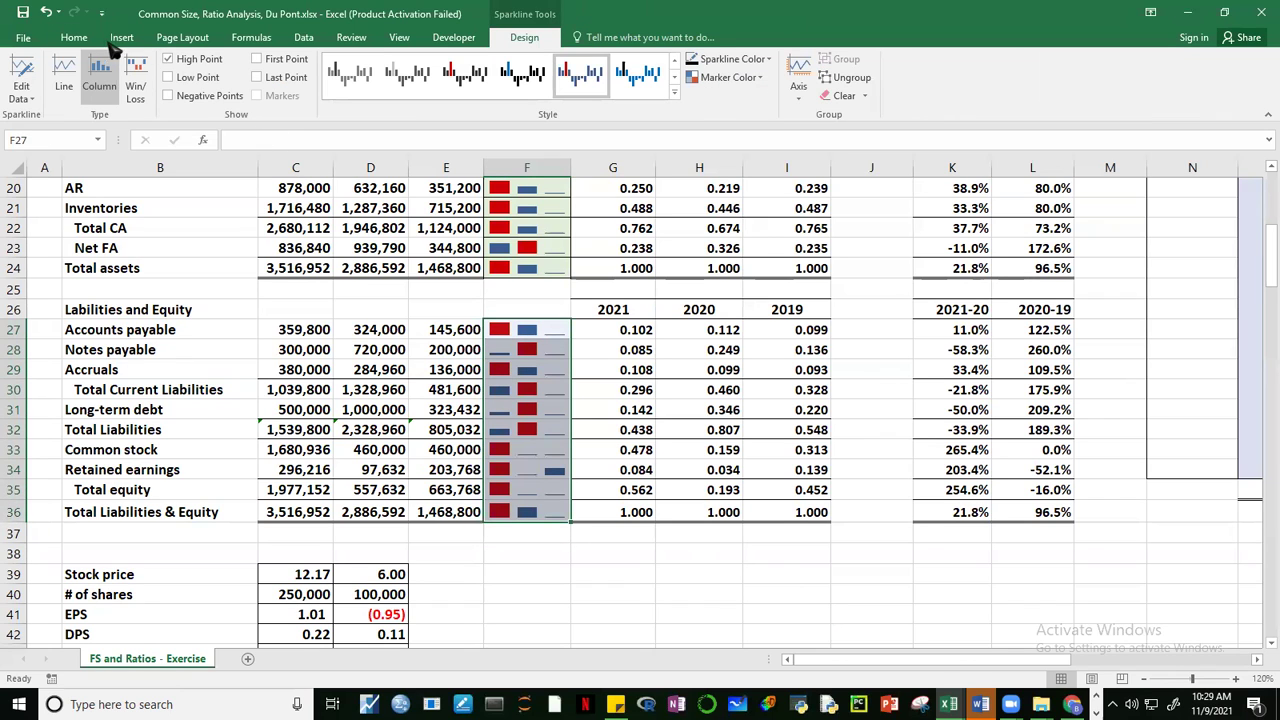
click(78, 40)
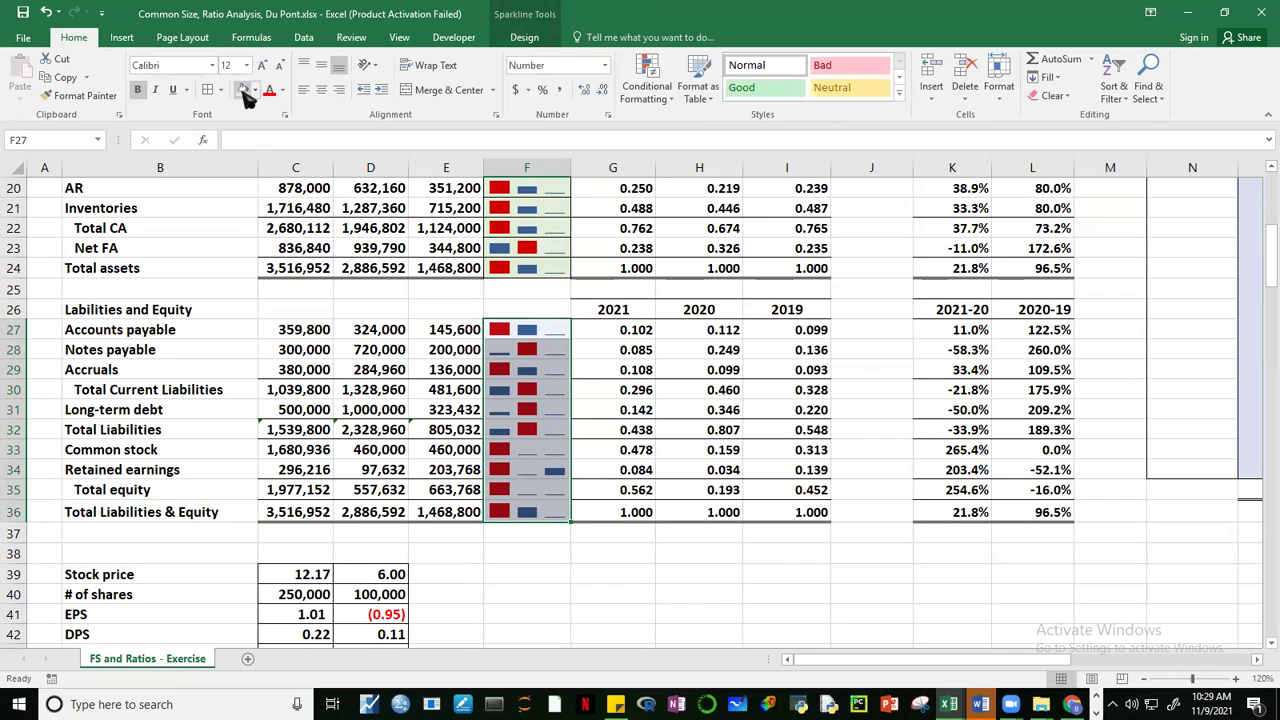
click(769, 606)
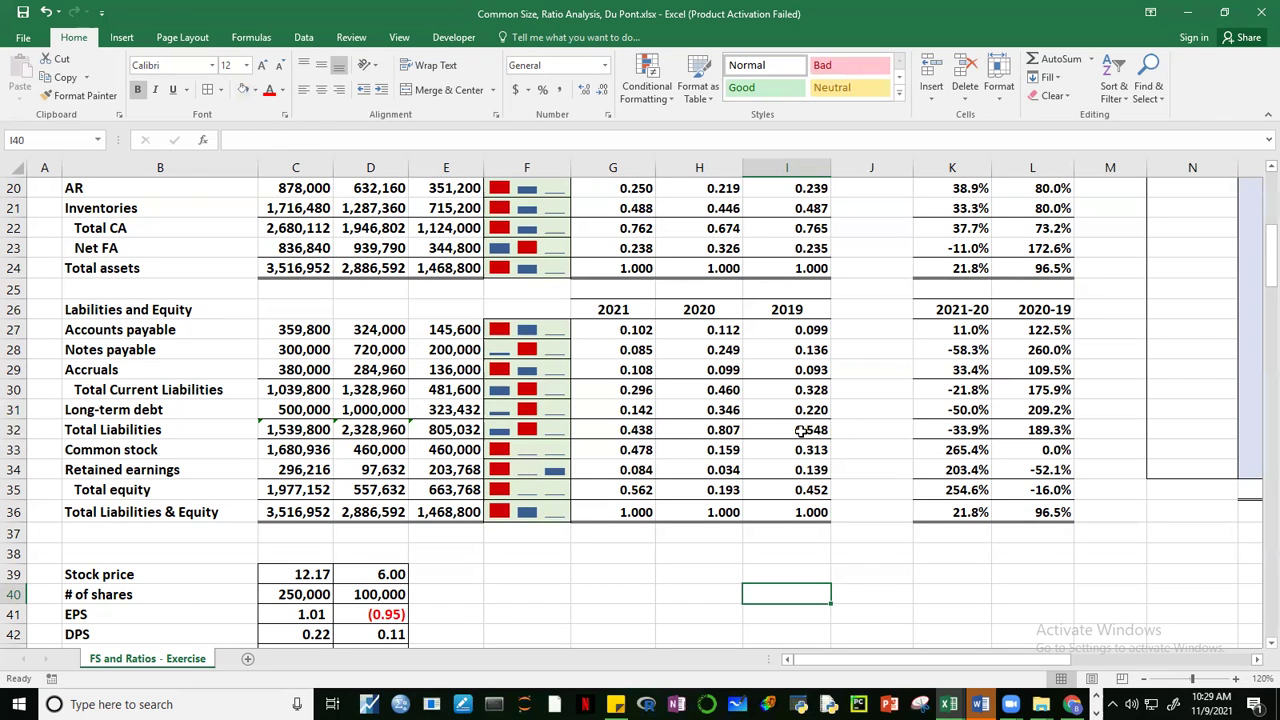
Step: Compare the common-size shares of Total Liabilities for 2020 and 2021 with those of Total equity for 2019 to 2021
click(725, 430)
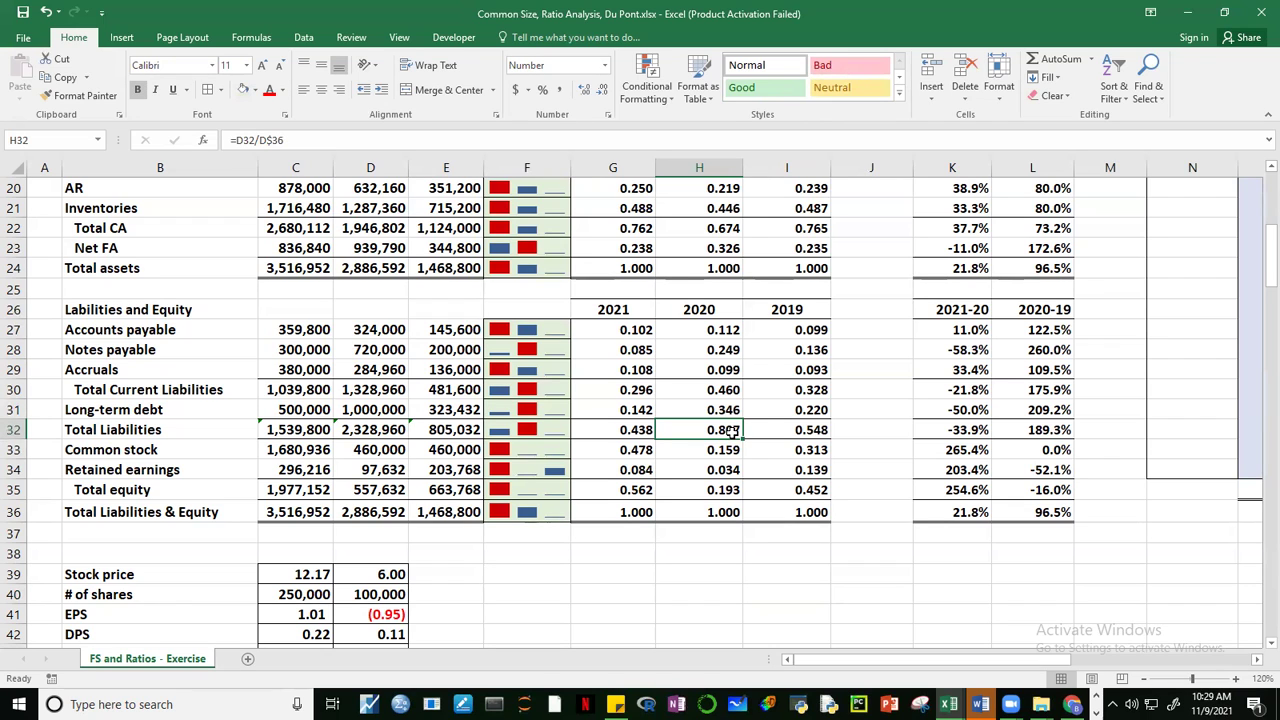
click(624, 429)
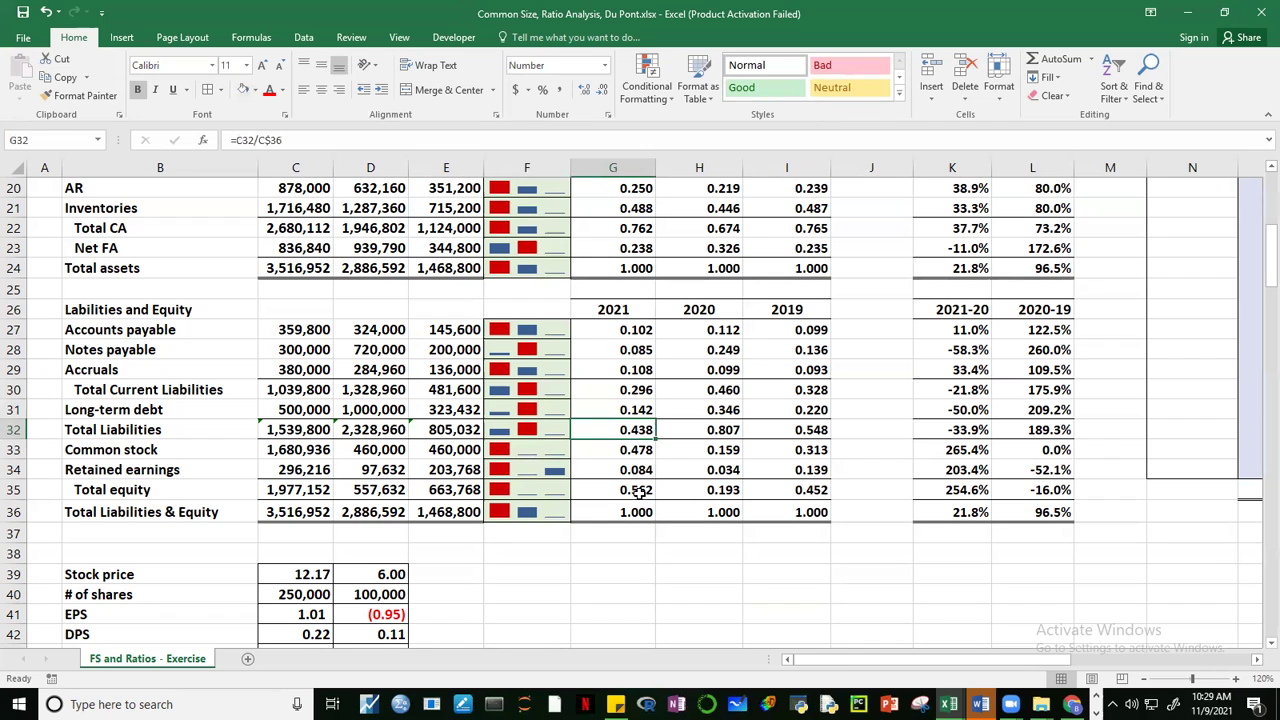
click(820, 489)
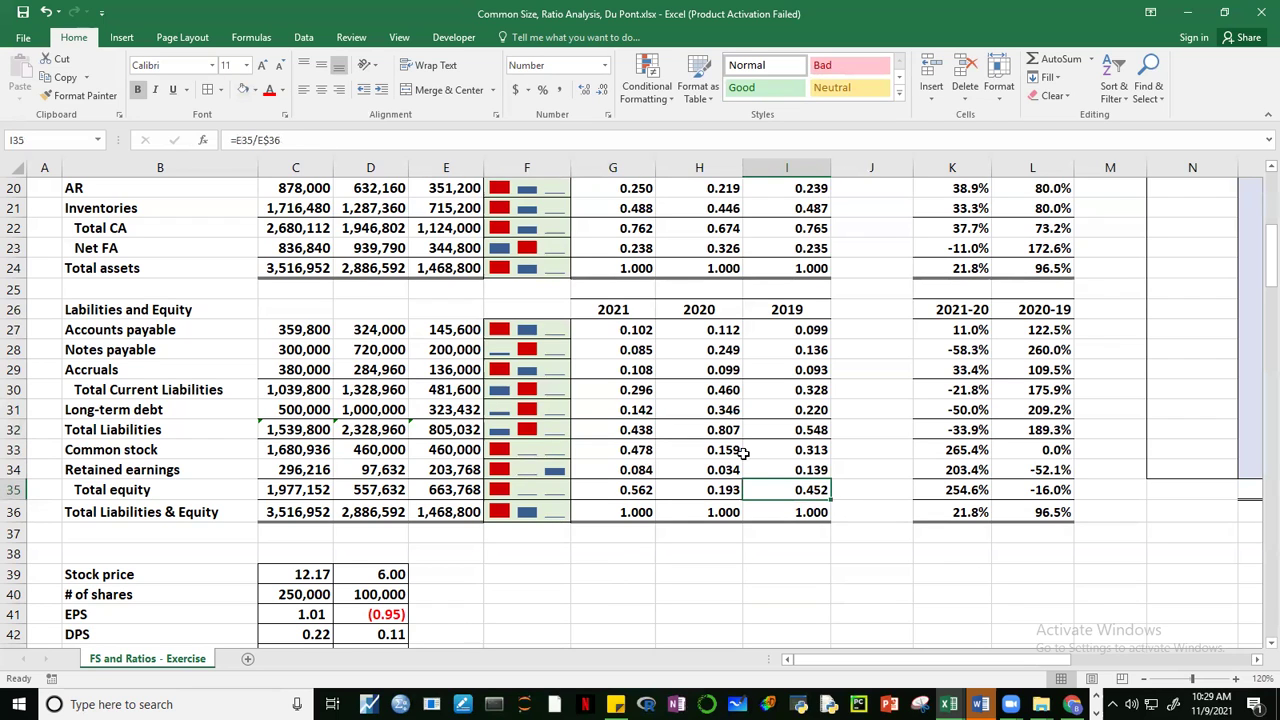
click(720, 488)
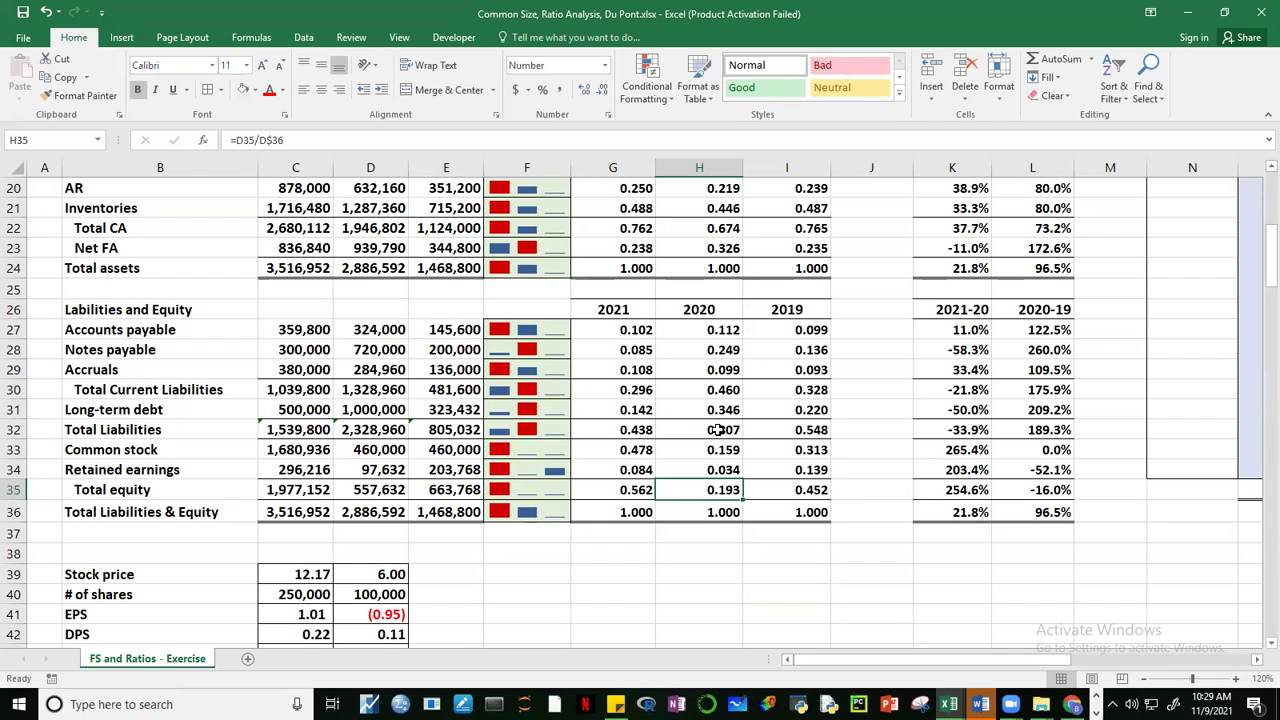
click(644, 485)
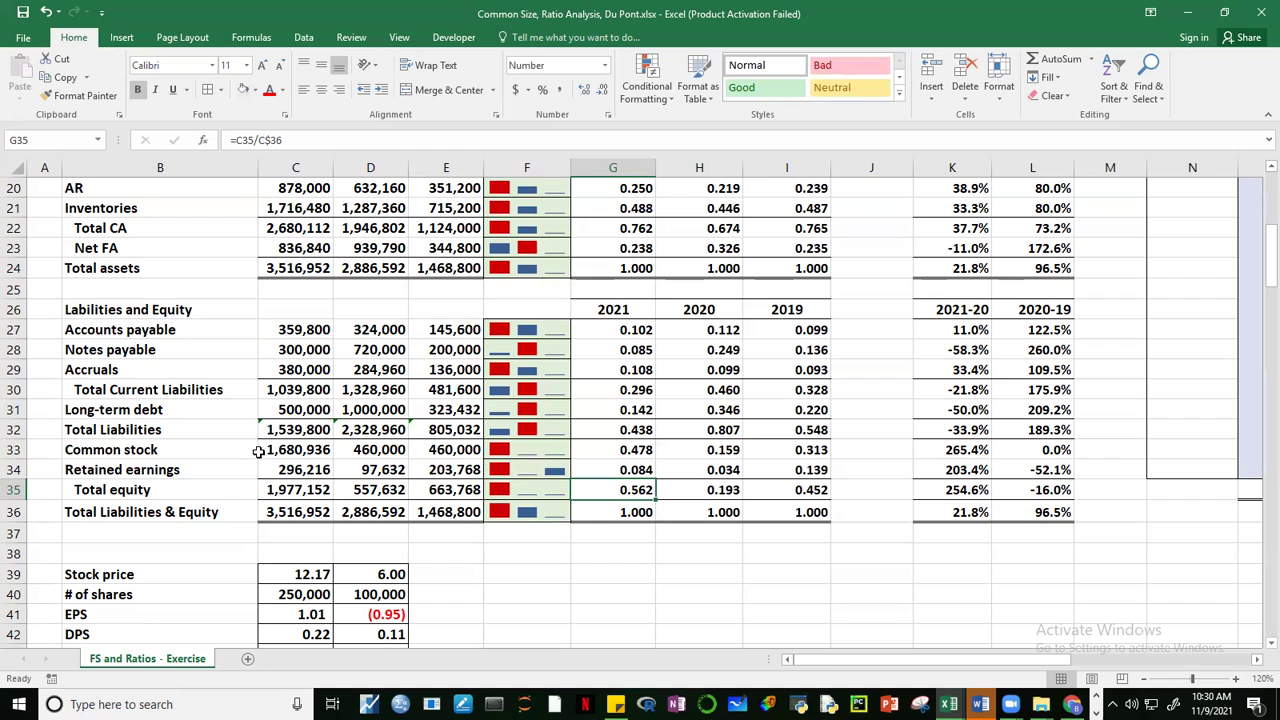
Step: Compare the Common stock amounts for 2019, 2020 and 2021 with the row's two horizontal changes
click(460, 450)
click(380, 446)
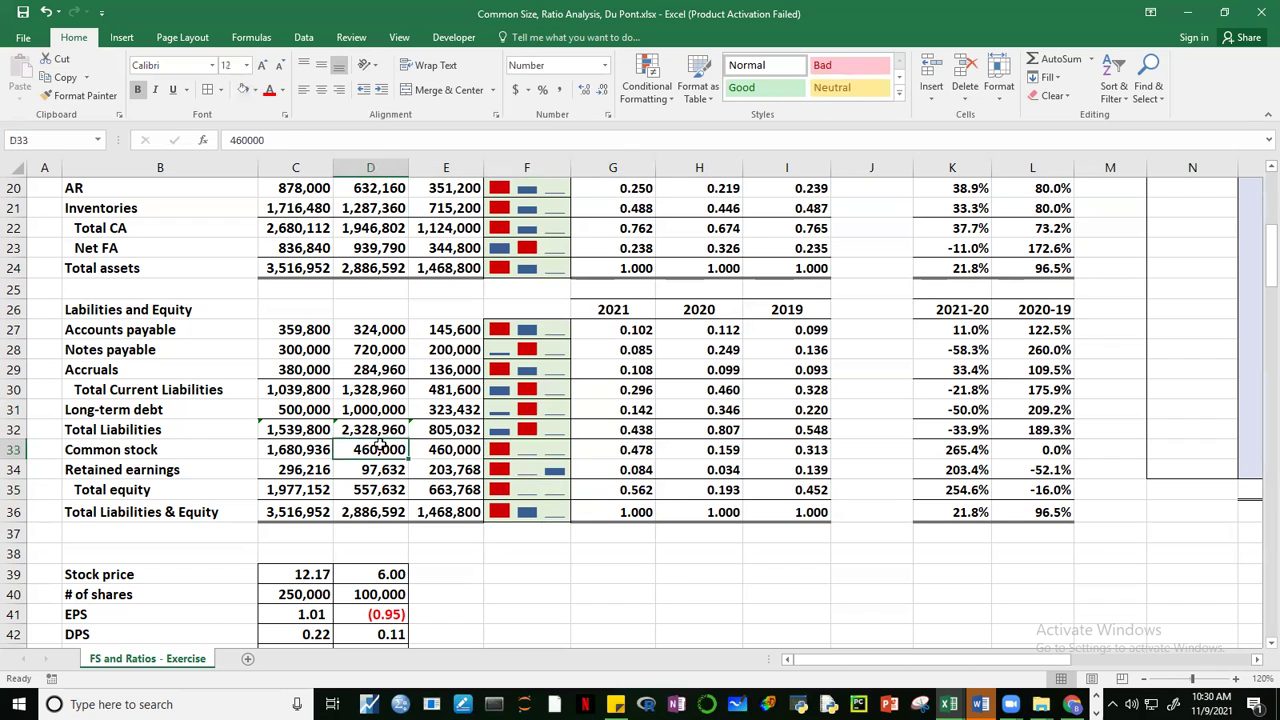
click(290, 450)
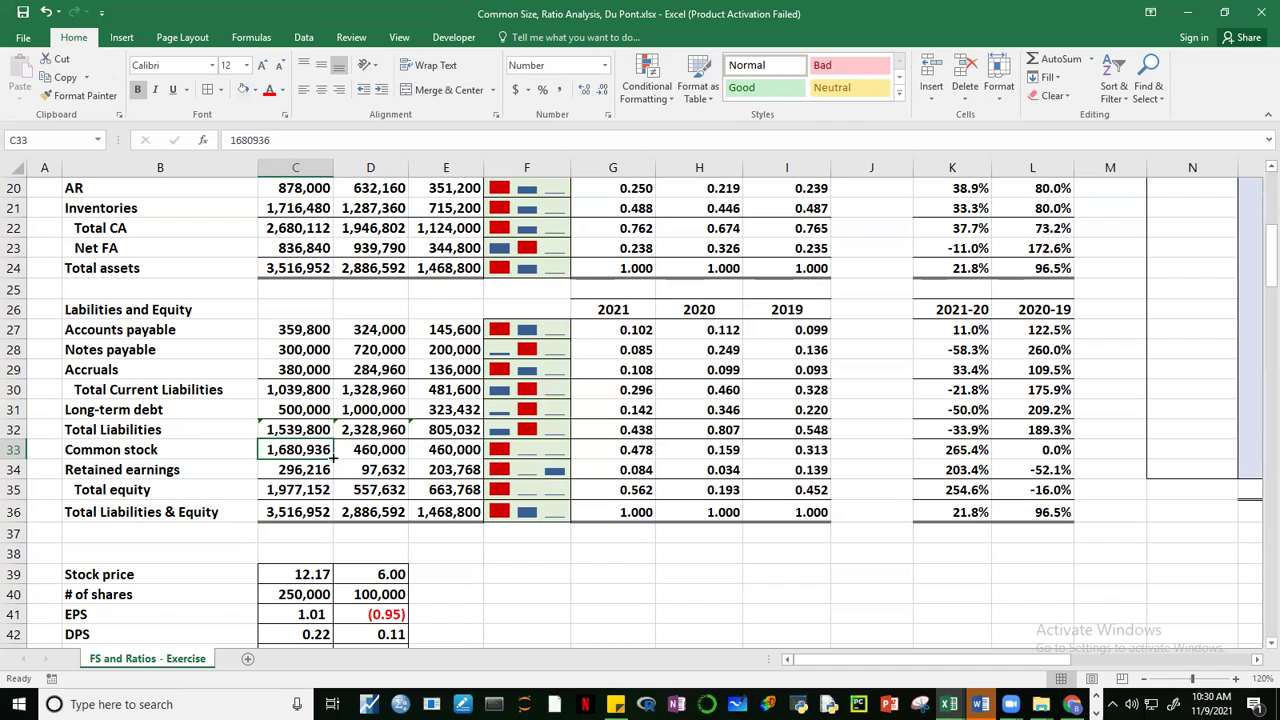
click(962, 452)
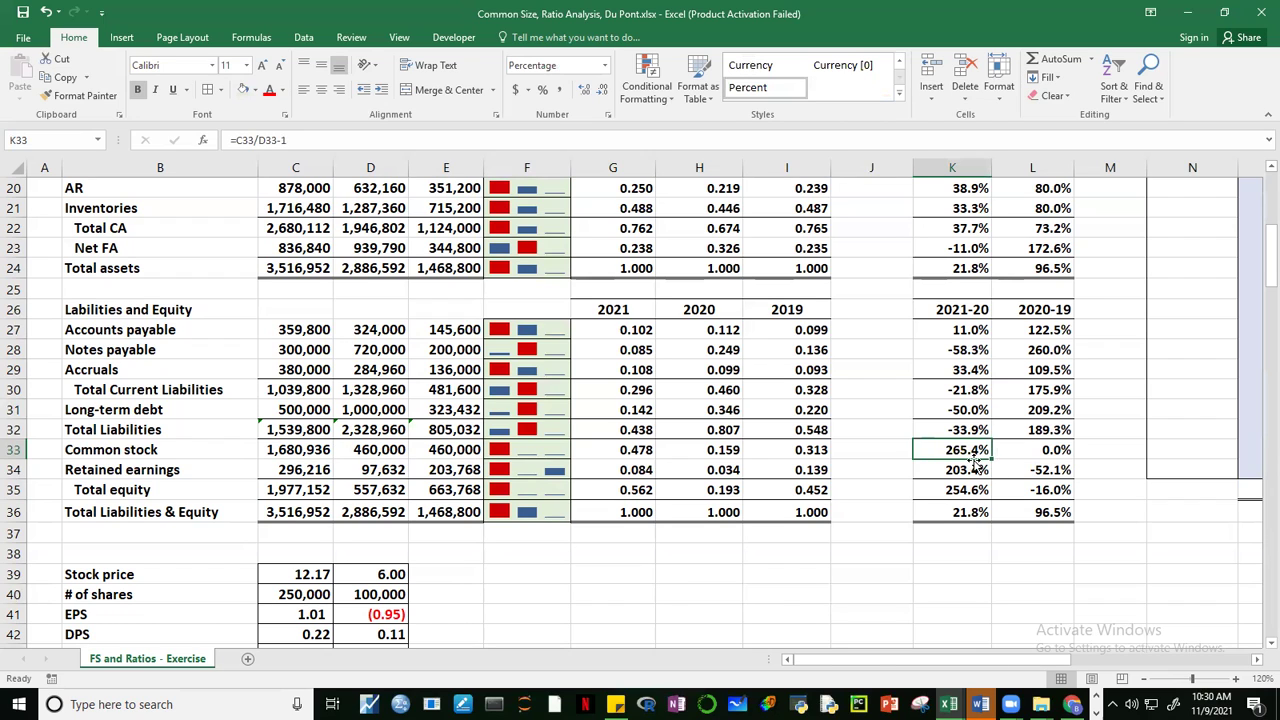
click(1055, 452)
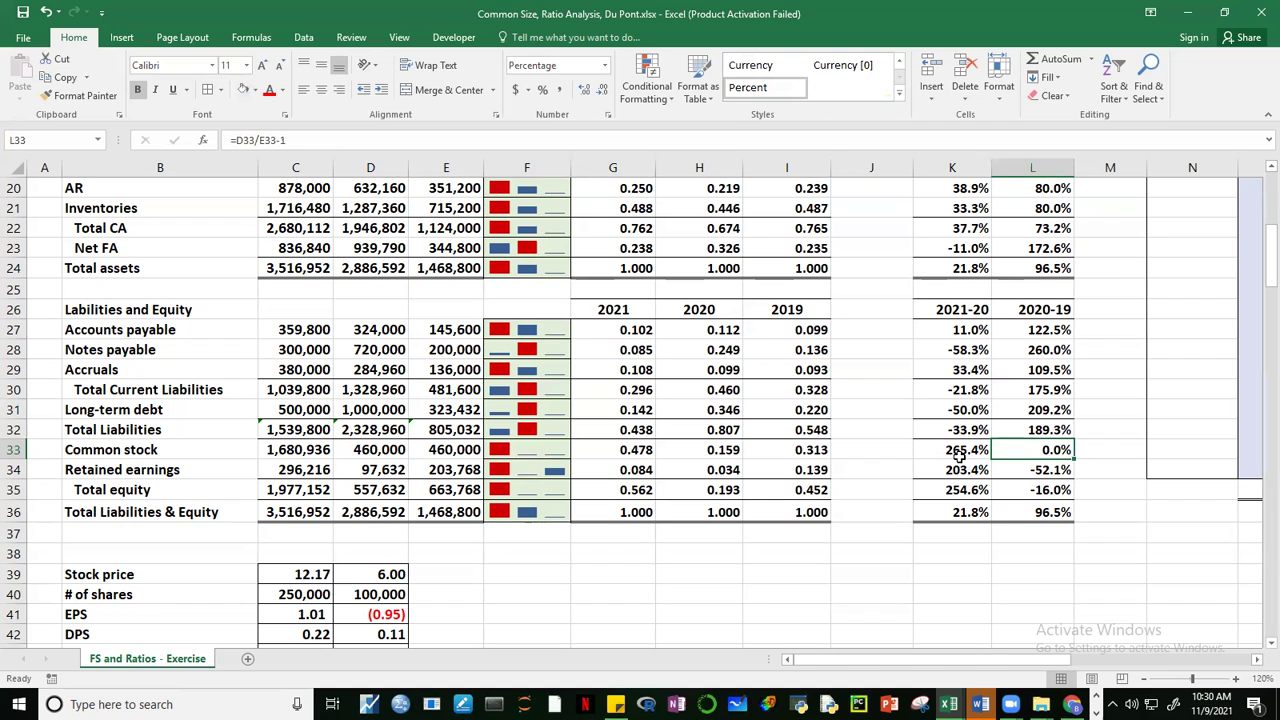
click(316, 451)
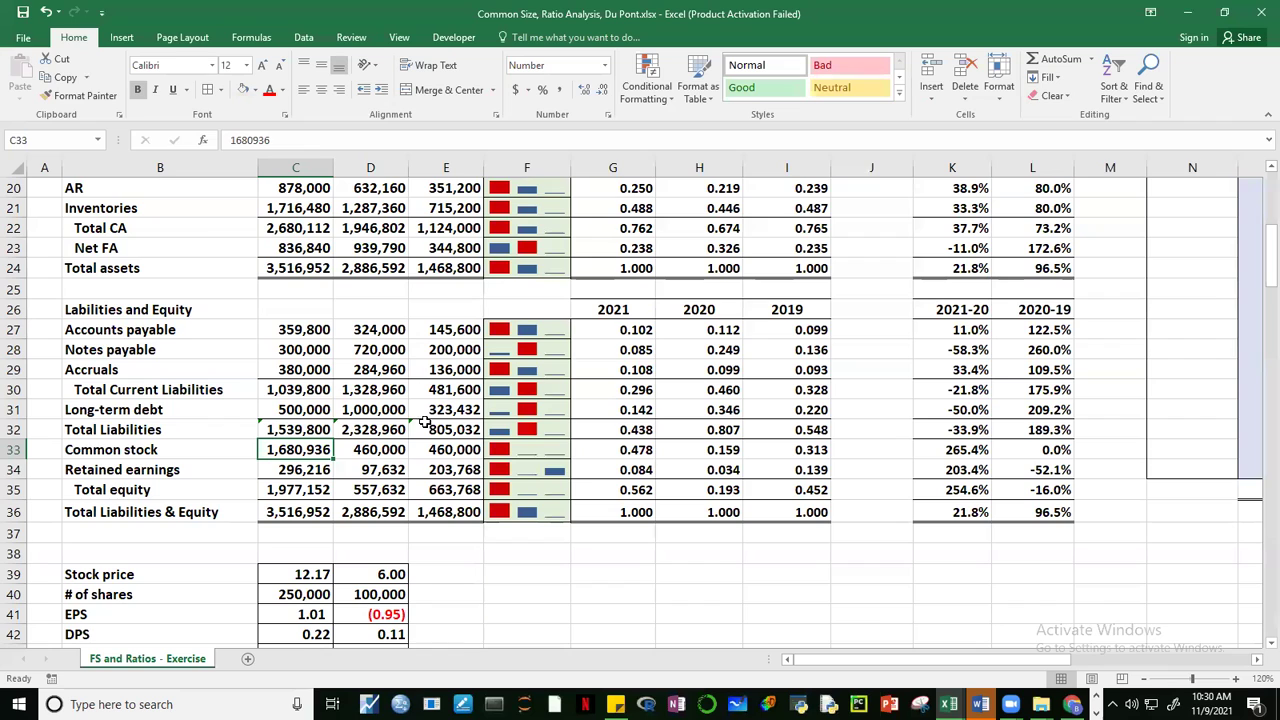
Step: Examine the Long-term debt row's horizontal changes for 2020-19 and 2021-20, including the 2021-20 formula in K31
click(1043, 410)
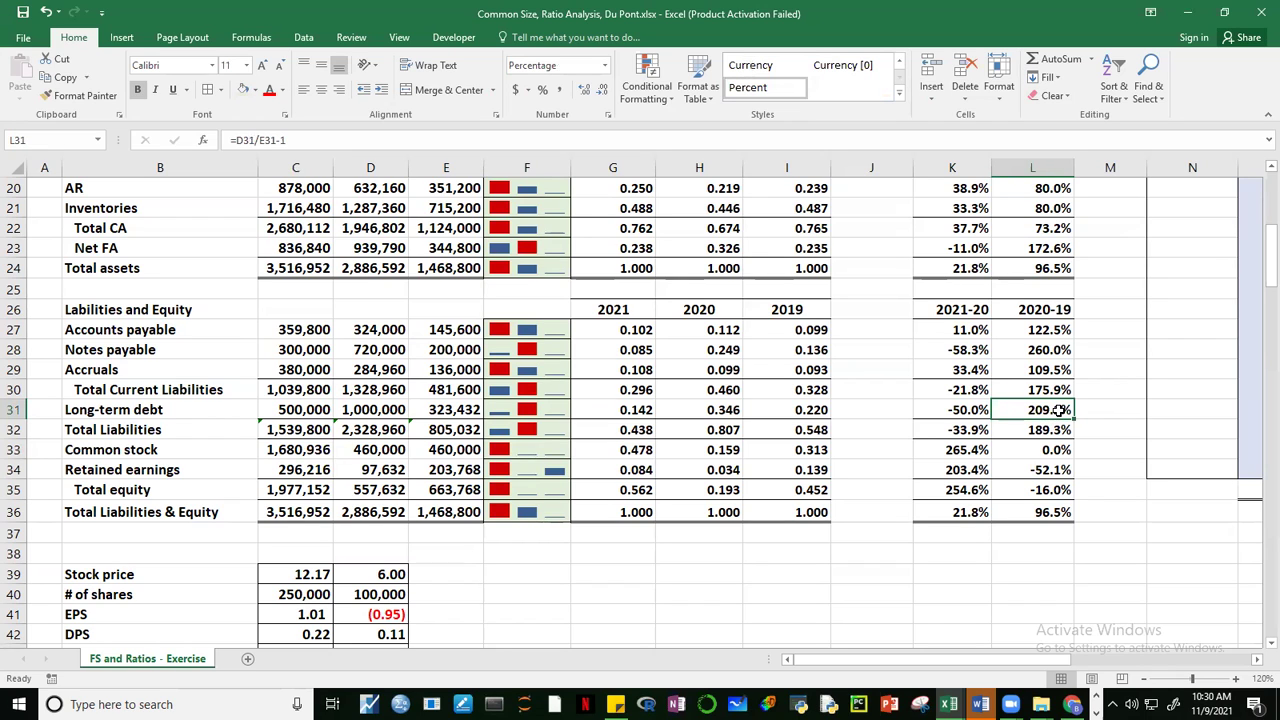
double_click(963, 411)
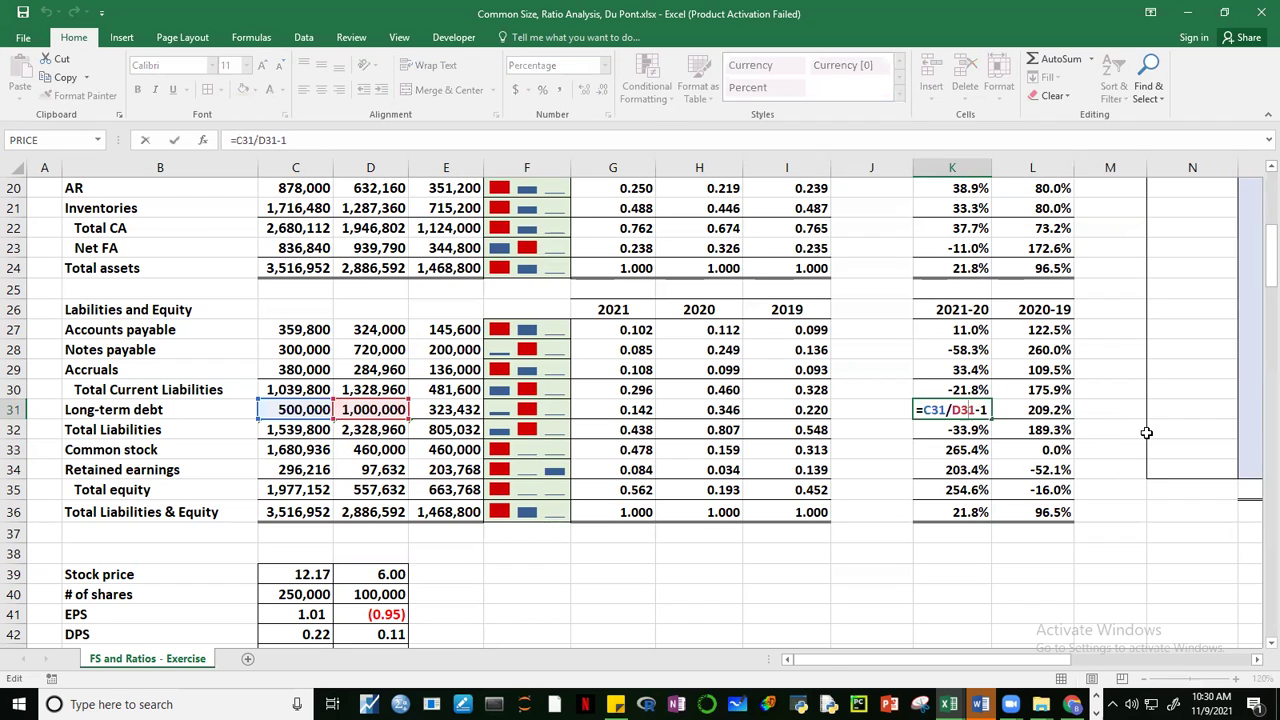
key(Escape)
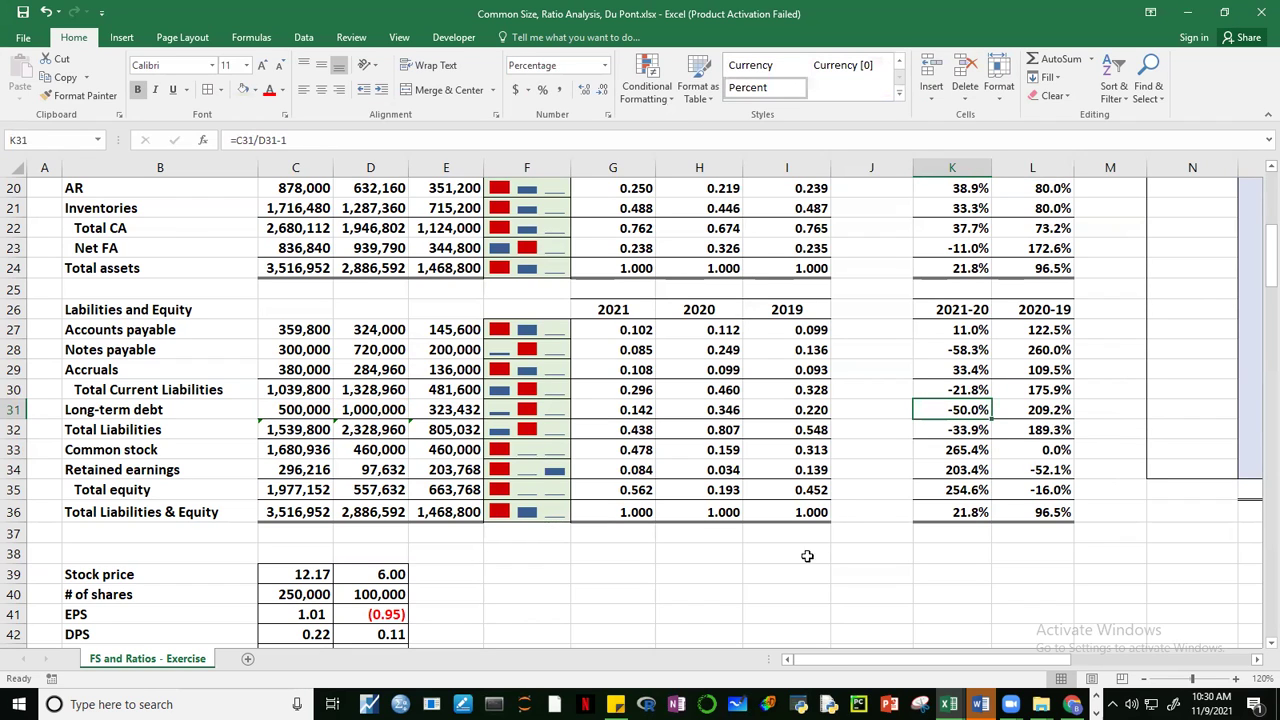
click(818, 585)
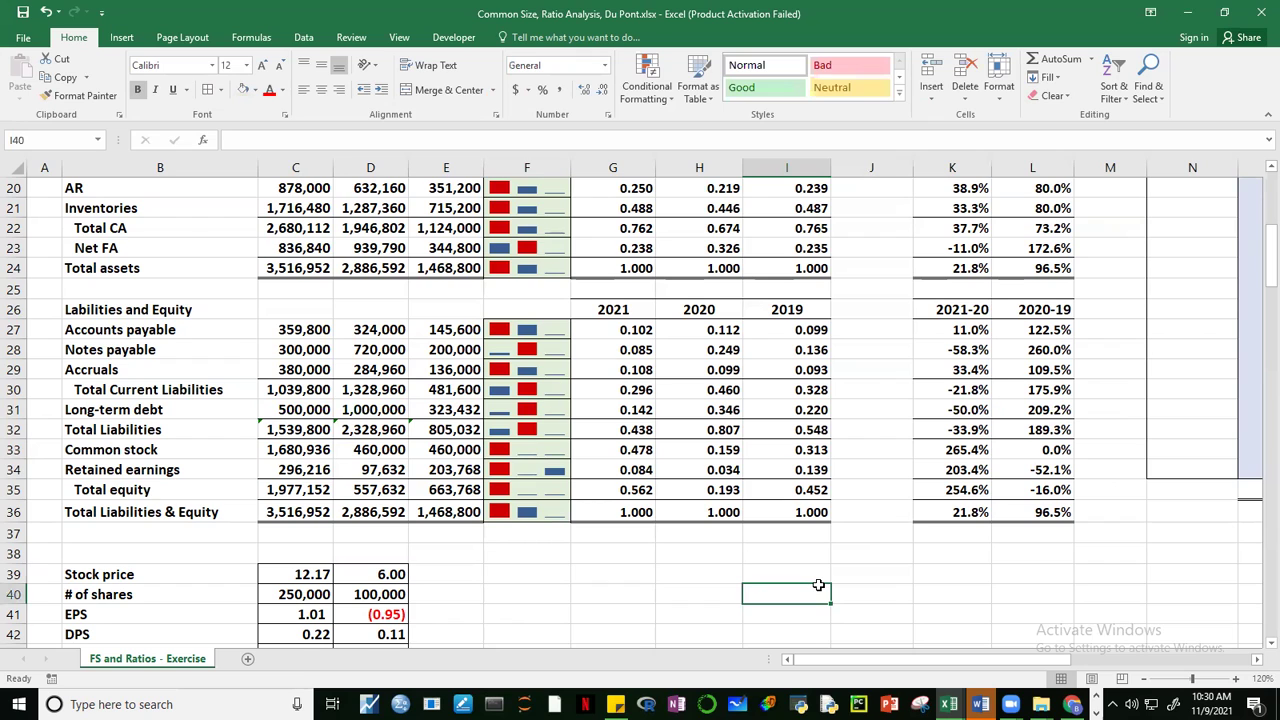
Step: Set the font color of cells F48:F56, beside the NOWC to EVA rows, to red
drag(1268, 277, 1262, 252)
scroll(720, 410, down, 1)
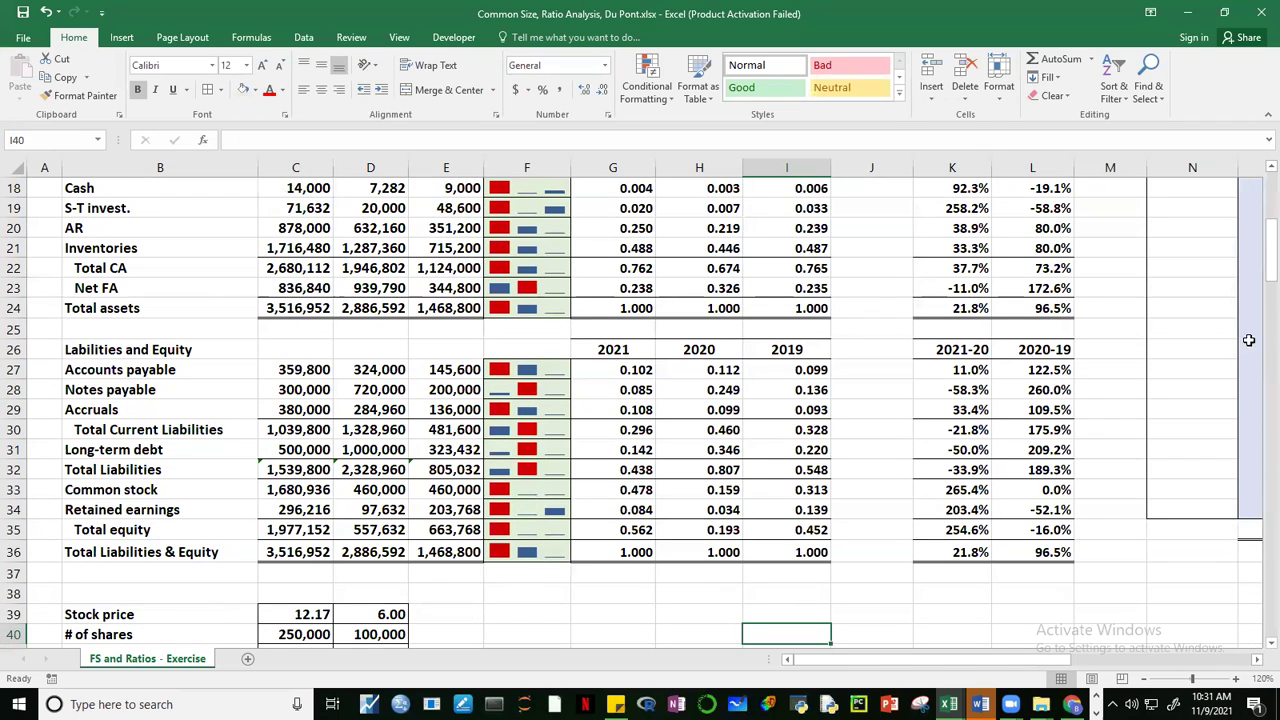
drag(1265, 262, 1265, 324)
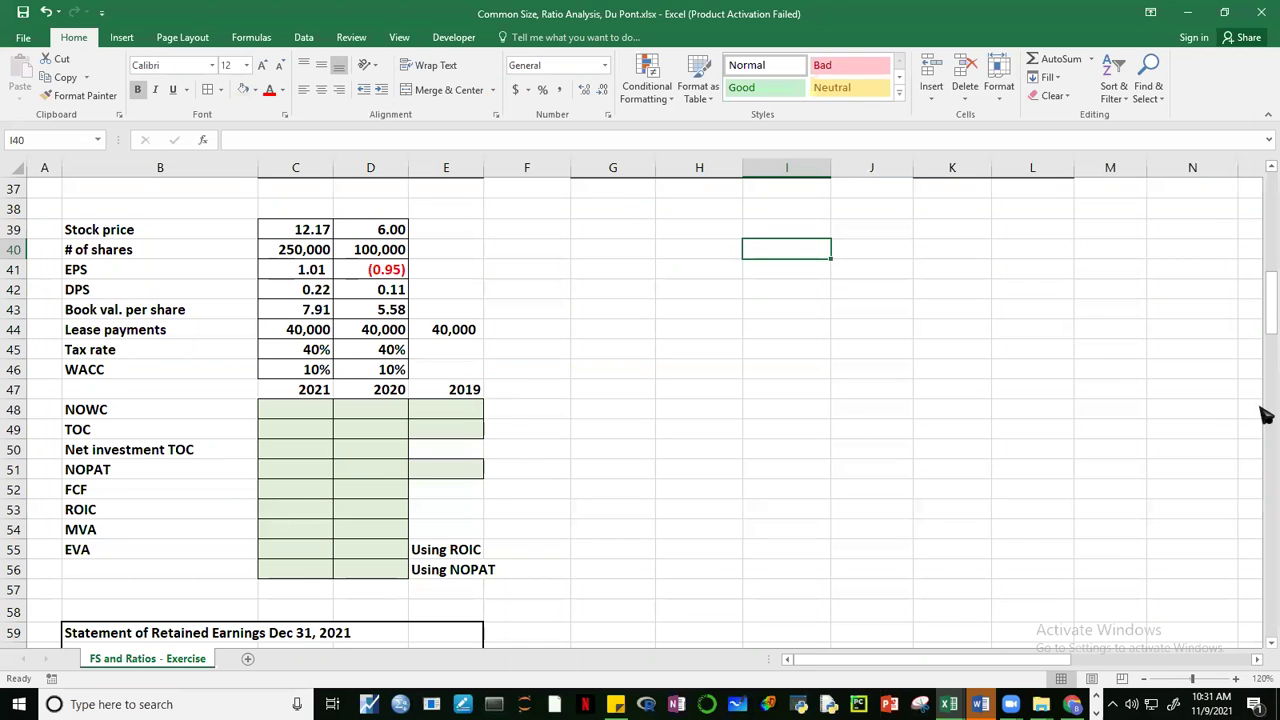
mouse_move(1265, 309)
mouse_down()
mouse_move(1265, 284)
mouse_move(1265, 297)
mouse_up()
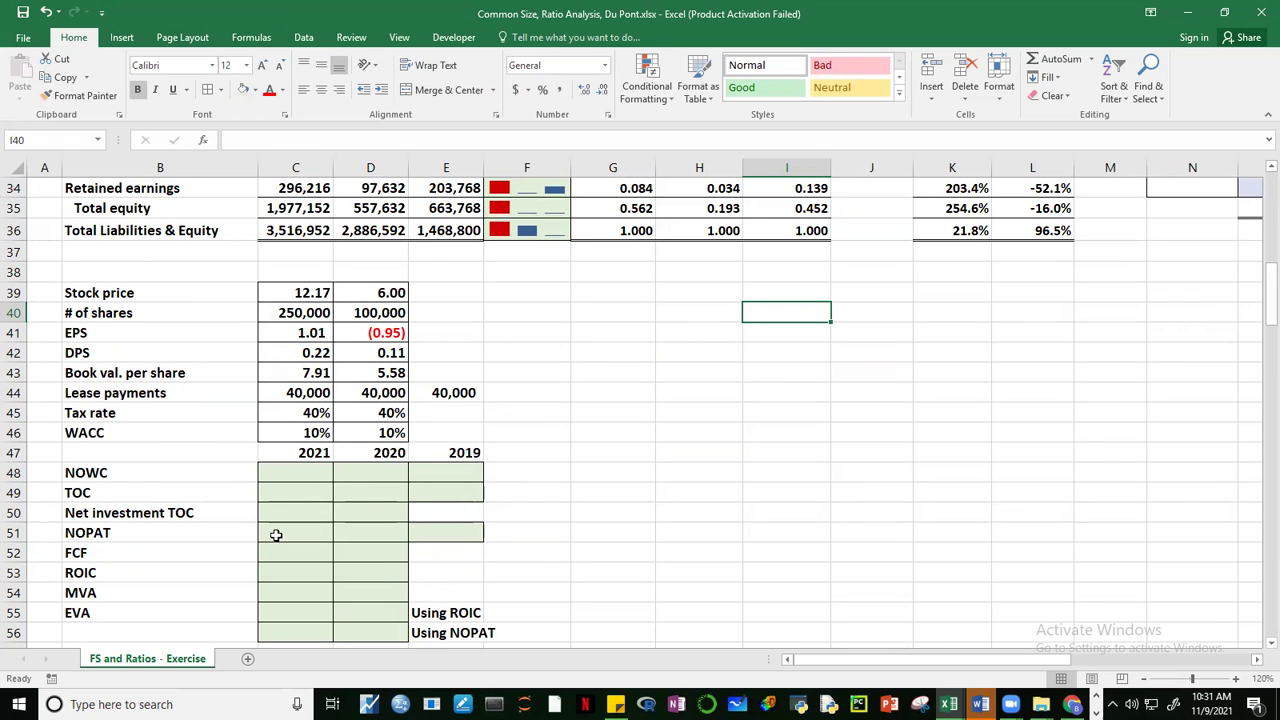
click(973, 478)
drag(533, 468, 537, 580)
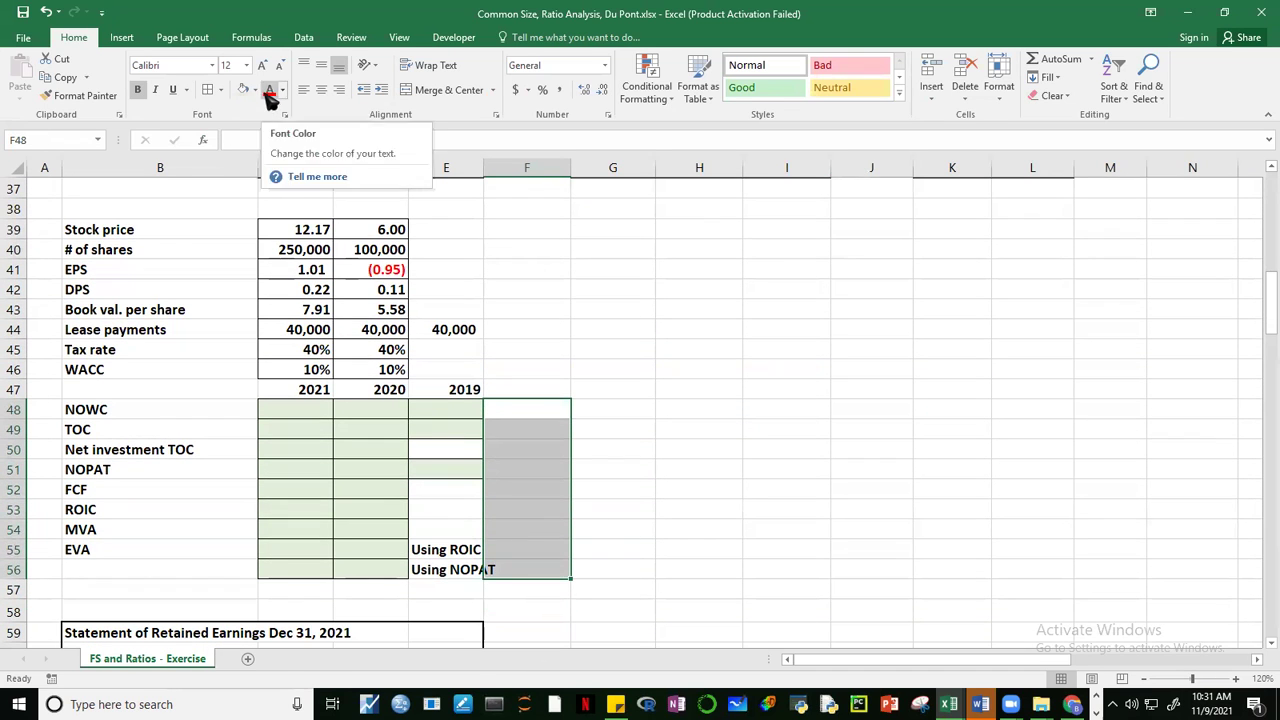
click(575, 412)
Step: Enter the formula notes "OCA - OCL" in F48 for NOWC and "NOWC + Net FA" in F49 for TOC
click(530, 412)
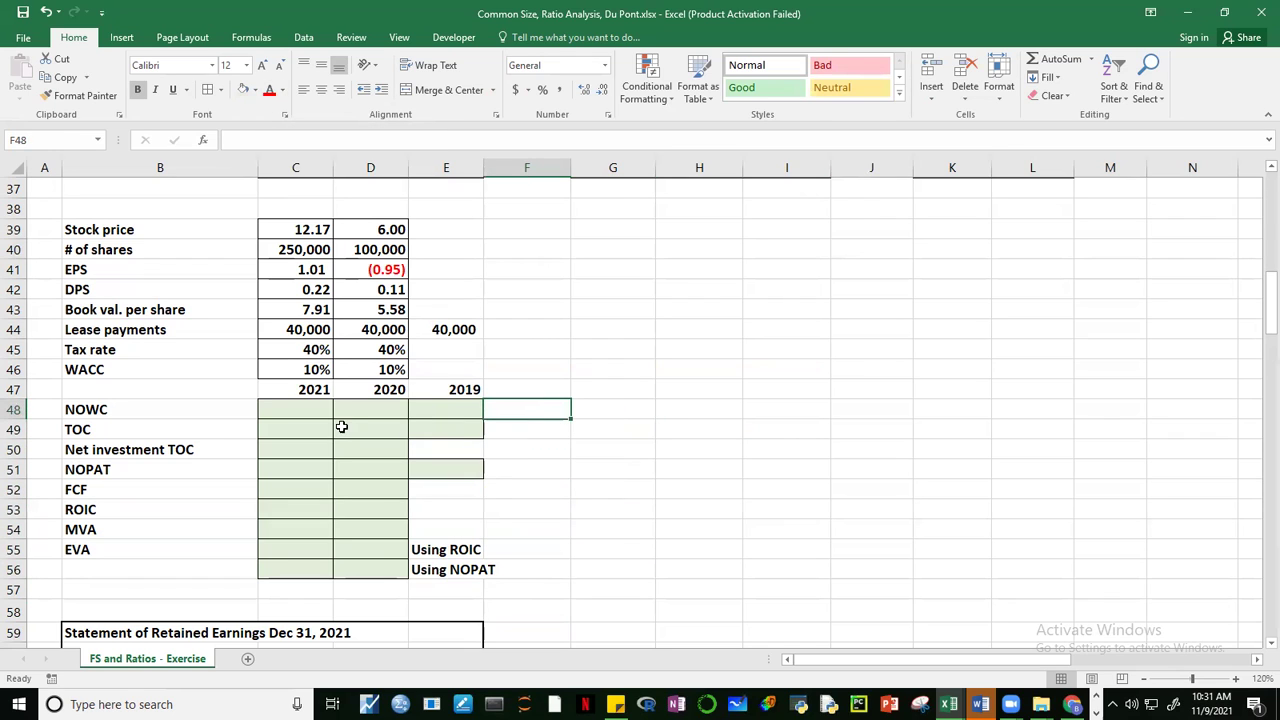
text(OC)
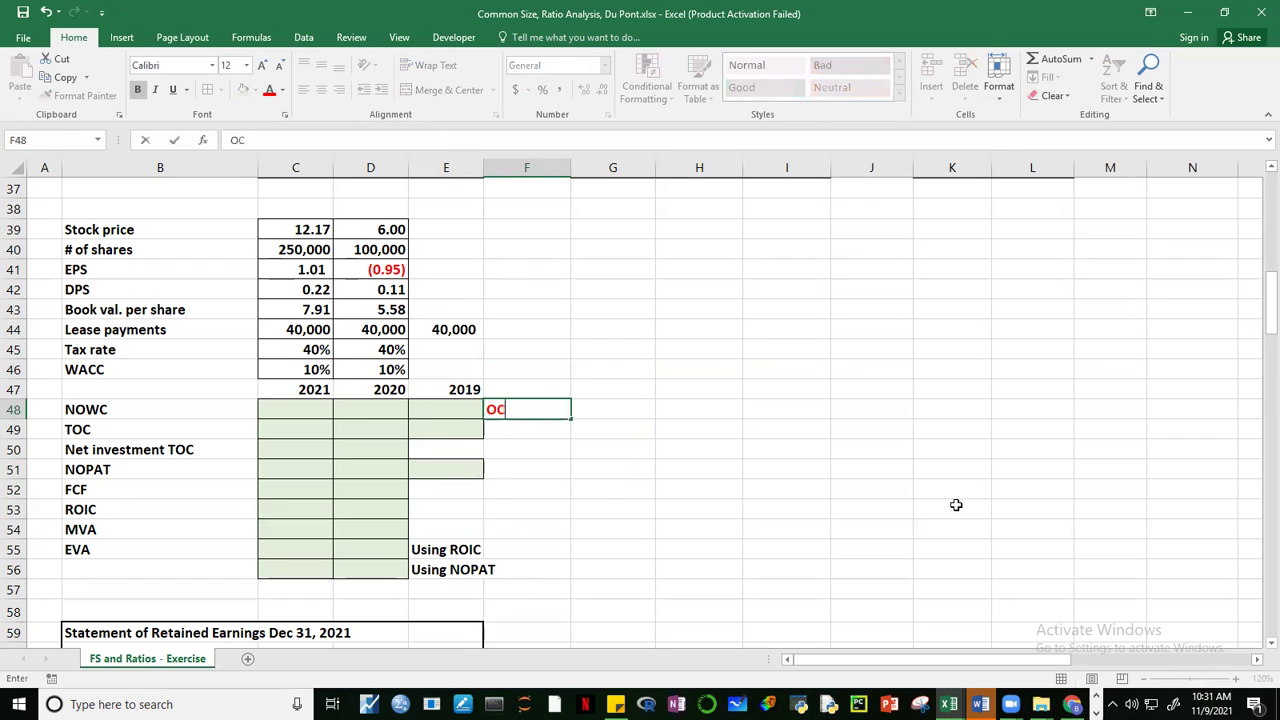
text(A - OCL)
key(Return)
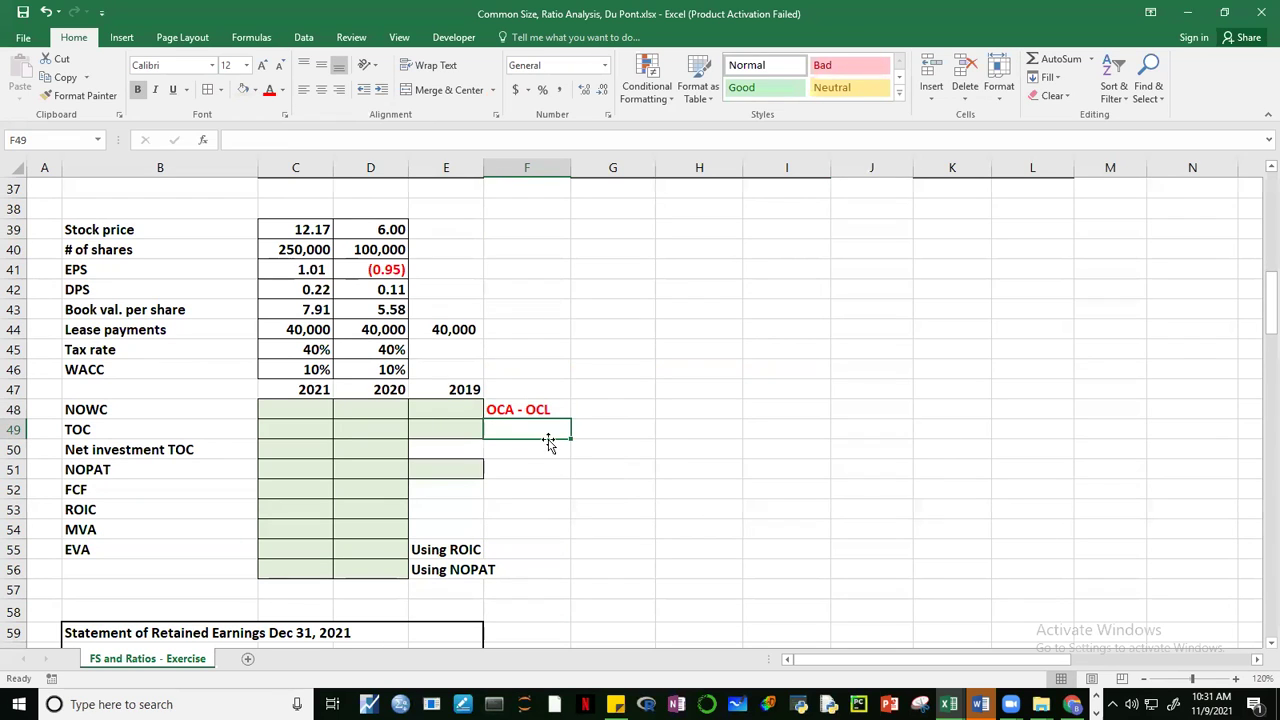
text(NOWC + Net FA)
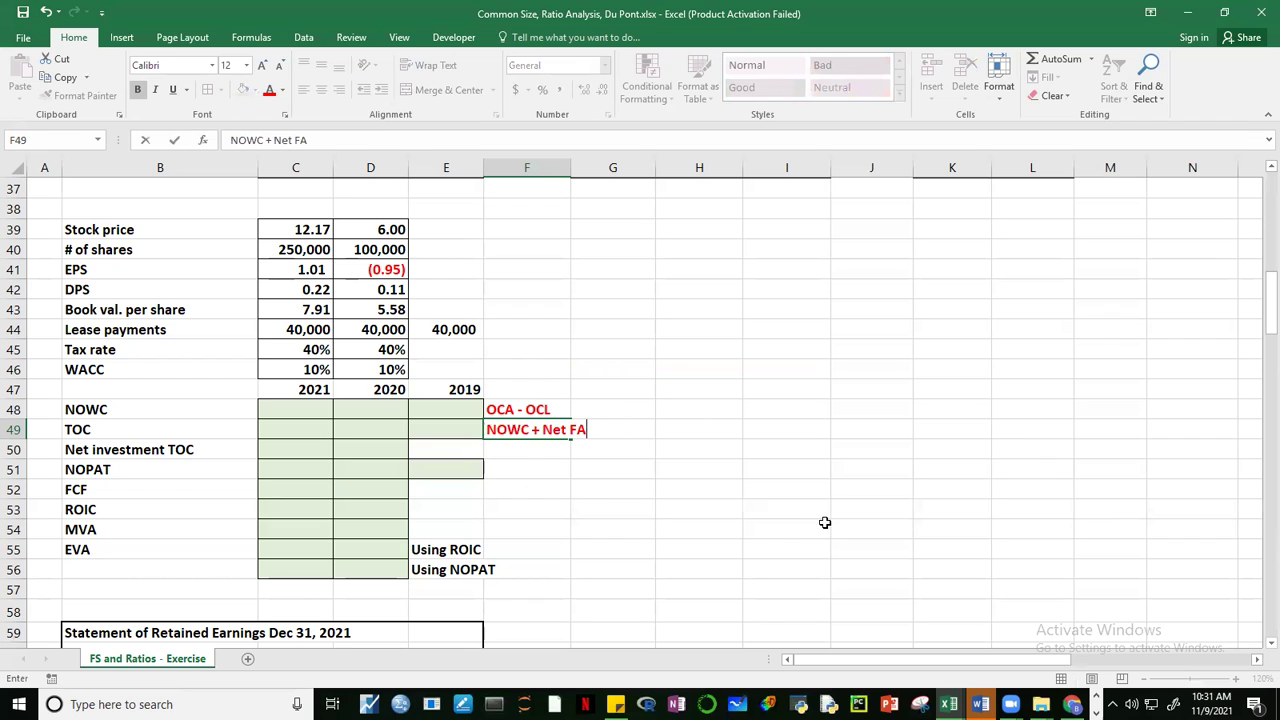
click(824, 522)
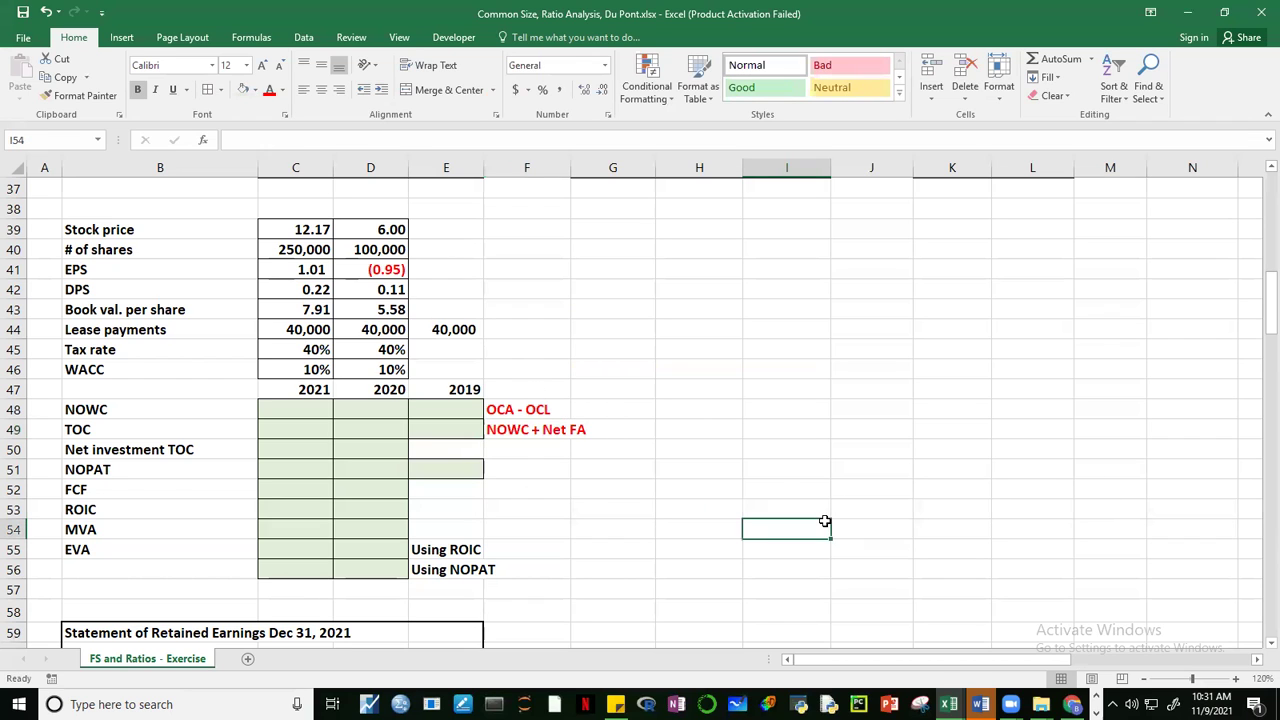
Step: Begin the 2021 NOWC formula in C48 with the sum of cash, AR and inventories, =SUM(C18,C20:C21)
click(280, 412)
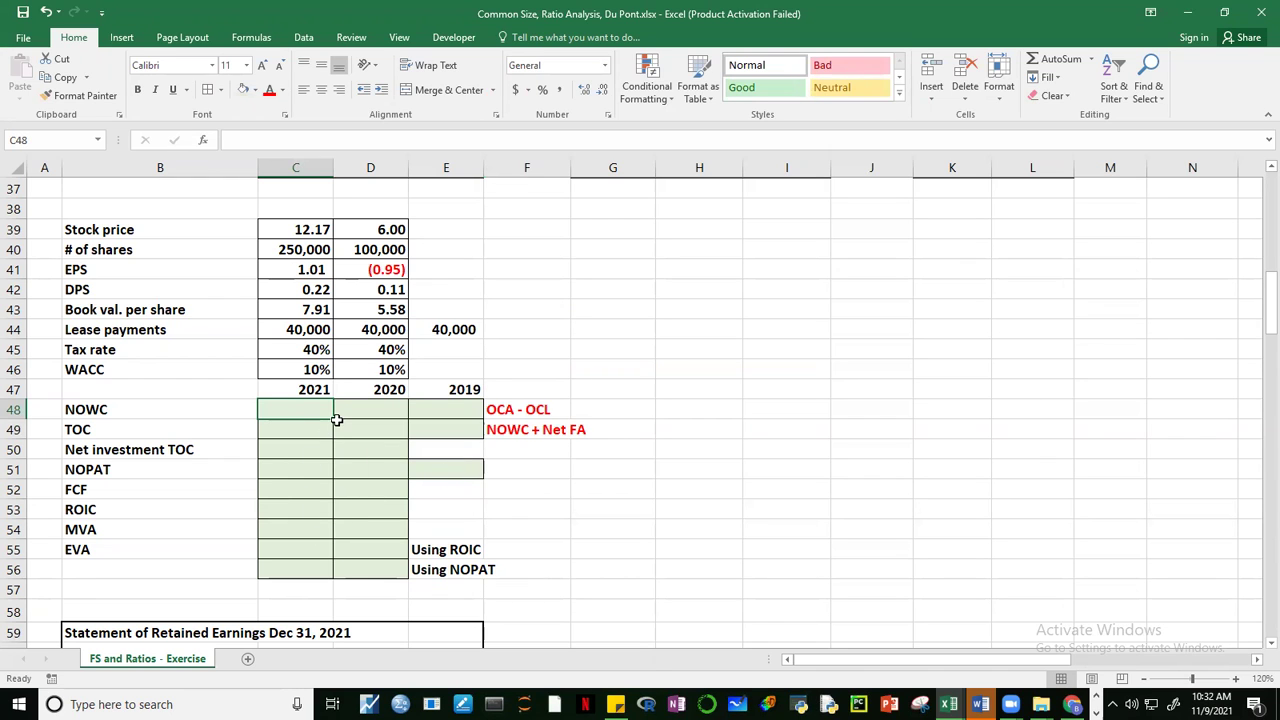
text(=DUMa)
key(BackSpace)
key(BackSpace)
key(BackSpace)
key(BackSpace)
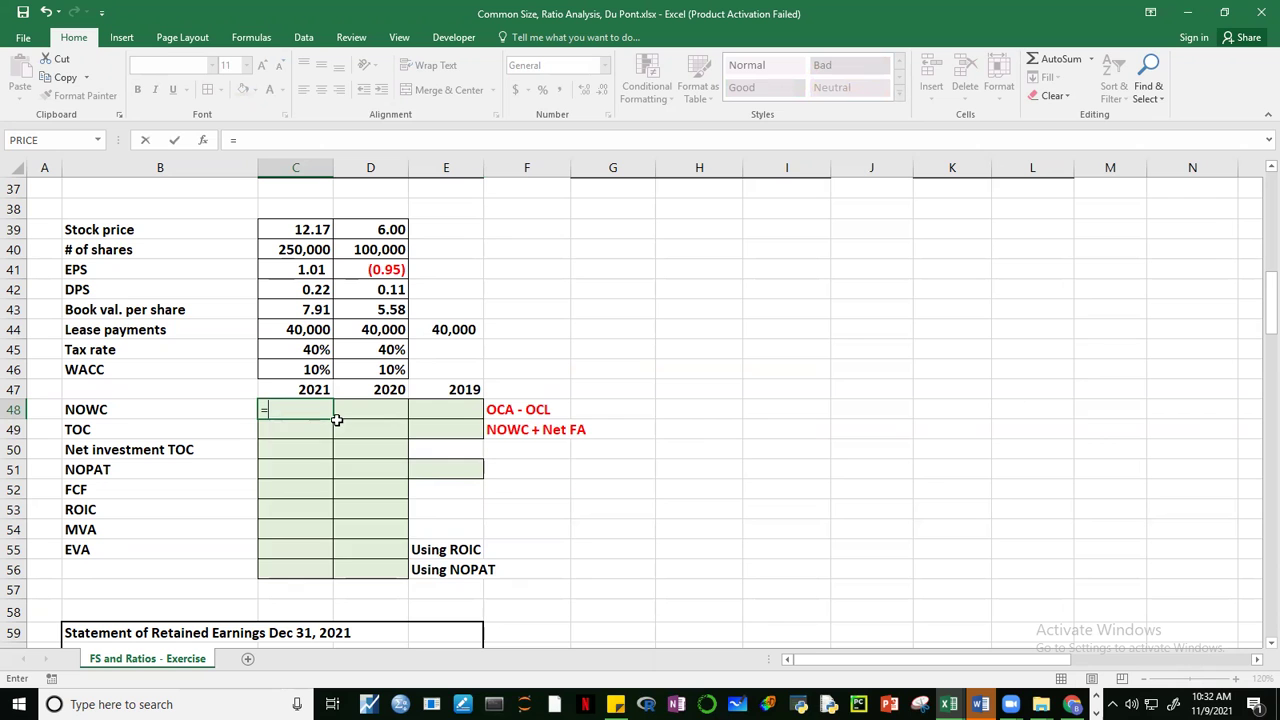
text(SUM()
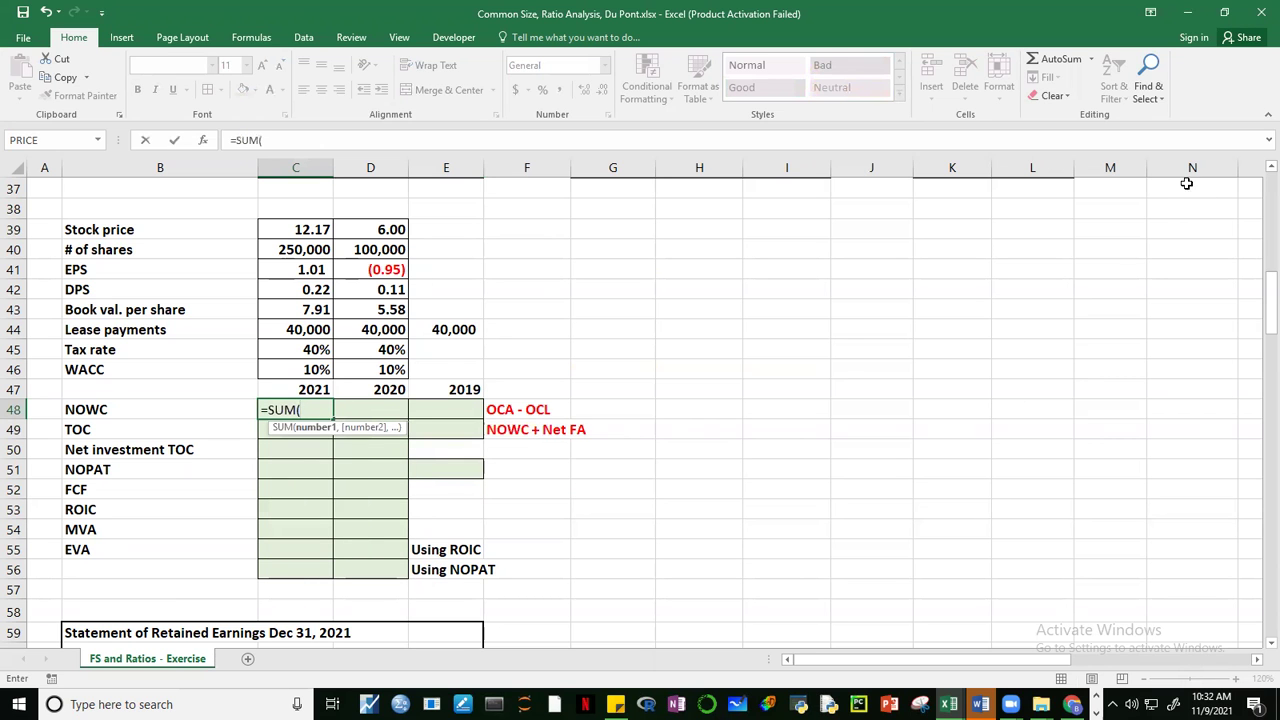
drag(1266, 305, 1263, 249)
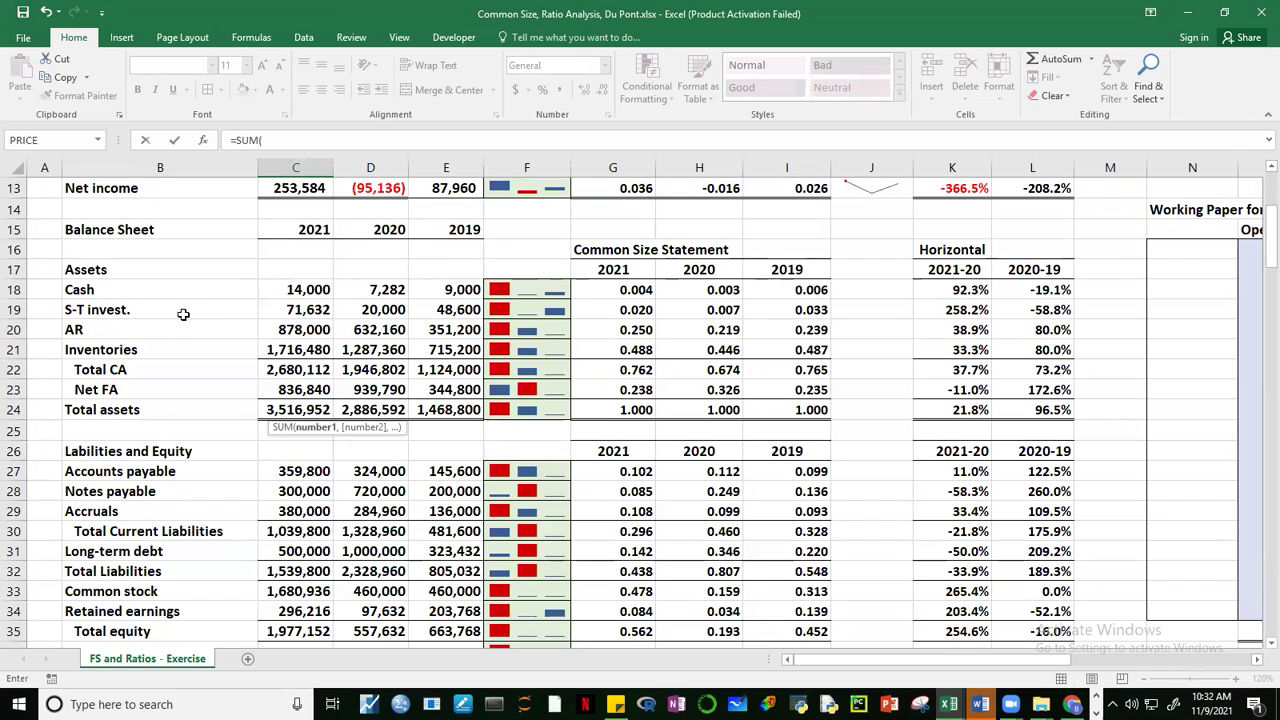
click(303, 289)
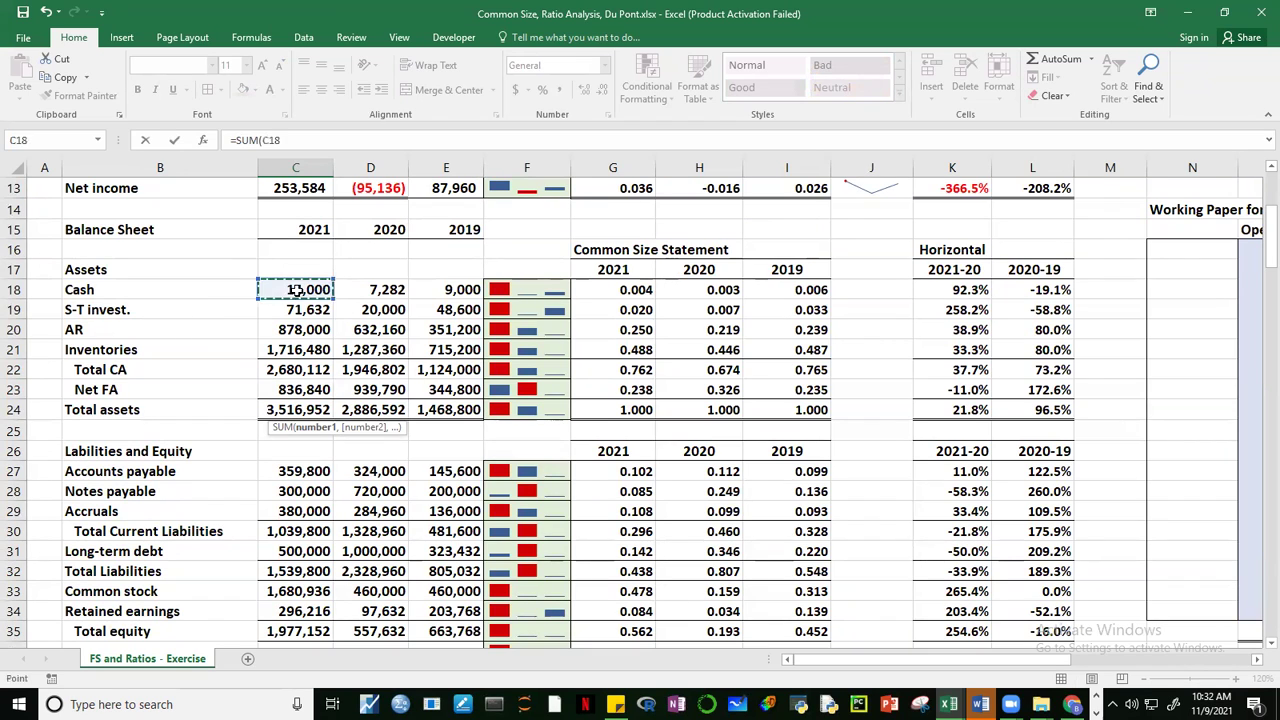
text(,)
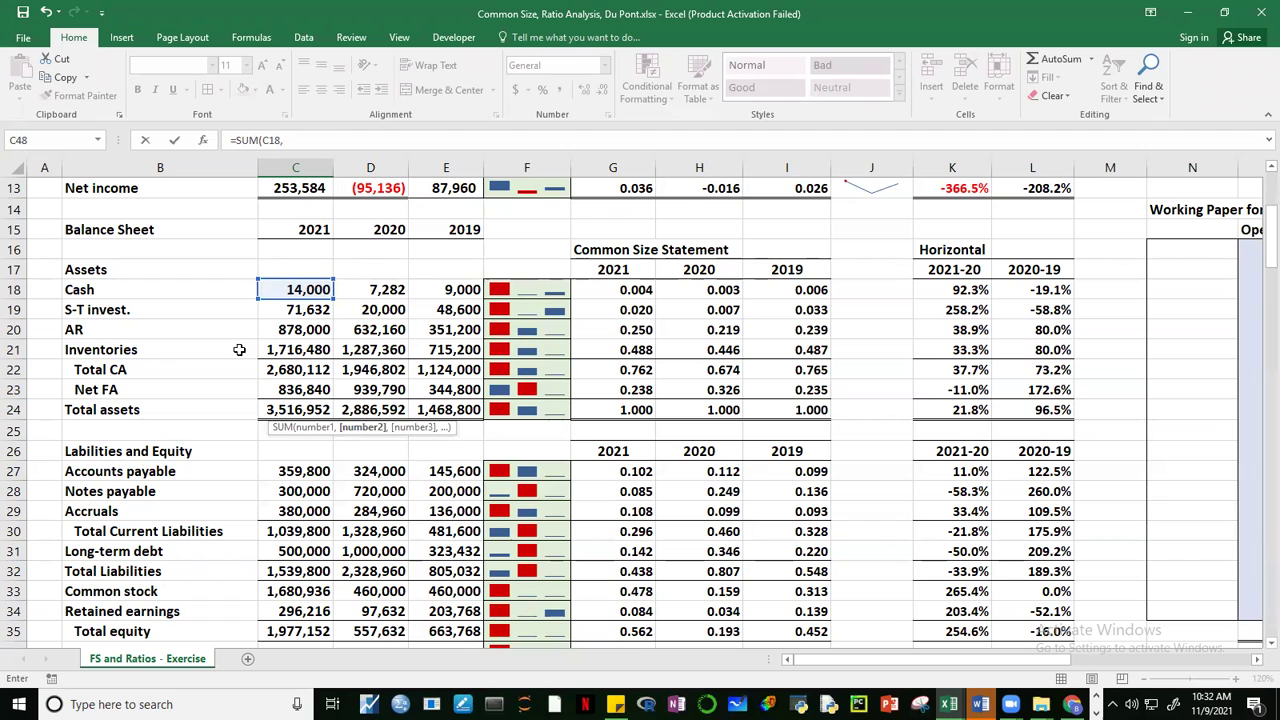
drag(296, 322, 299, 342)
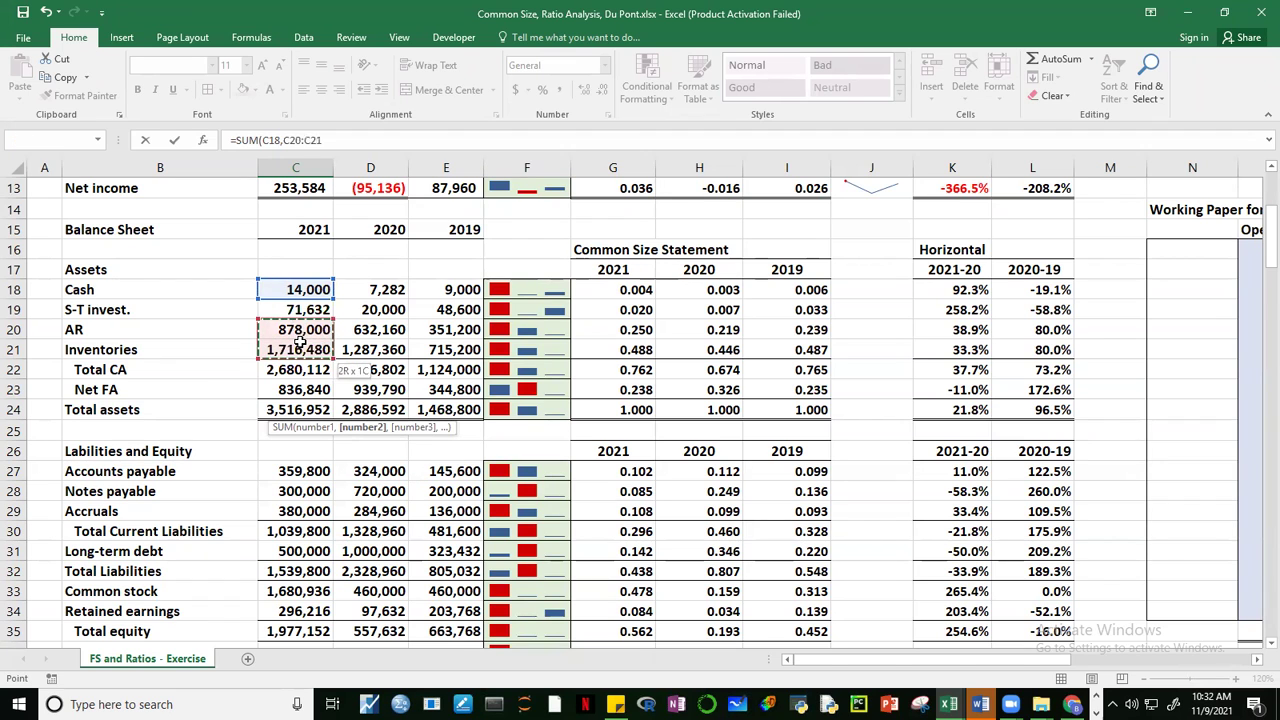
click(330, 144)
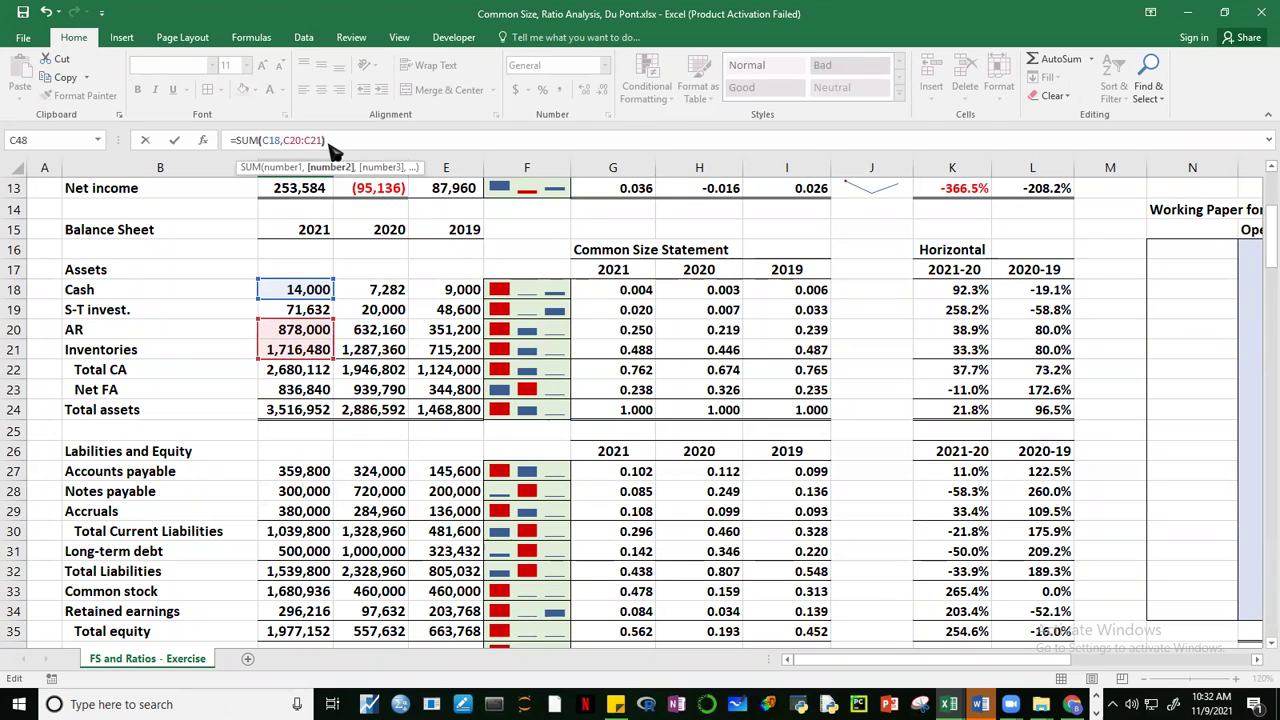
Step: Complete the 2021 NOWC formula by subtracting accounts payable and accruals with -SUM(C27,C29)
text(-SUM()
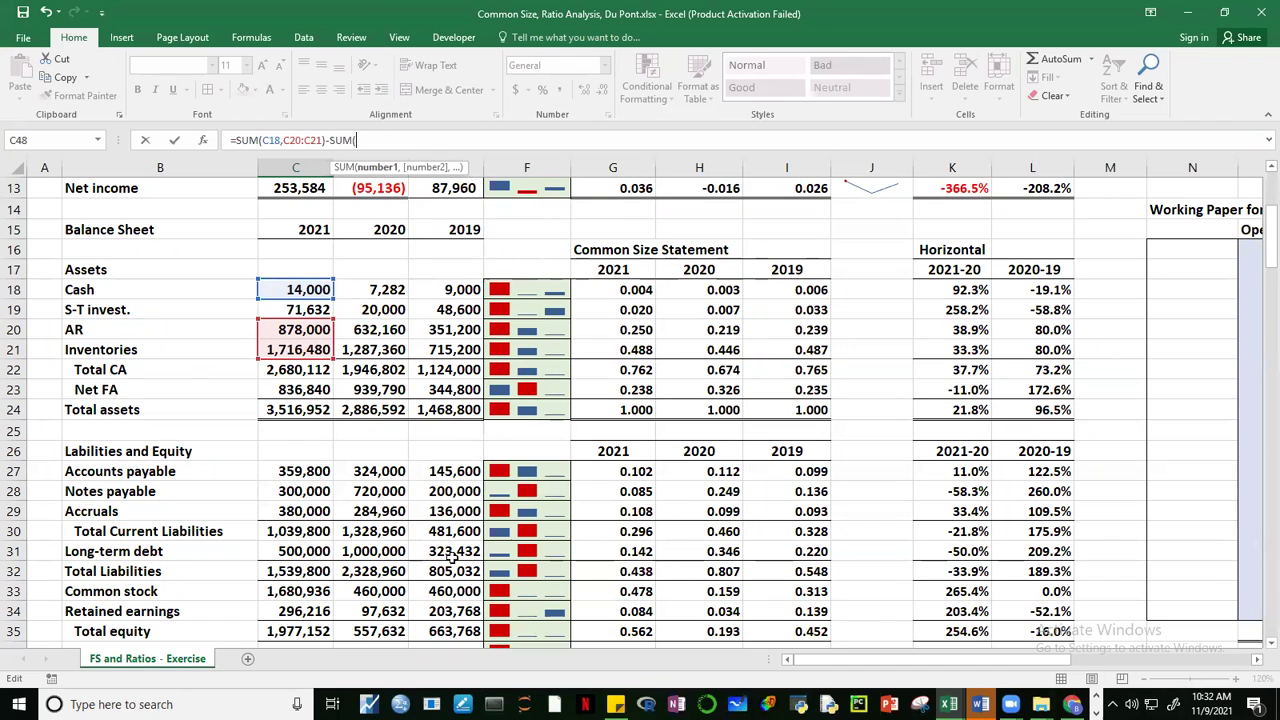
click(300, 473)
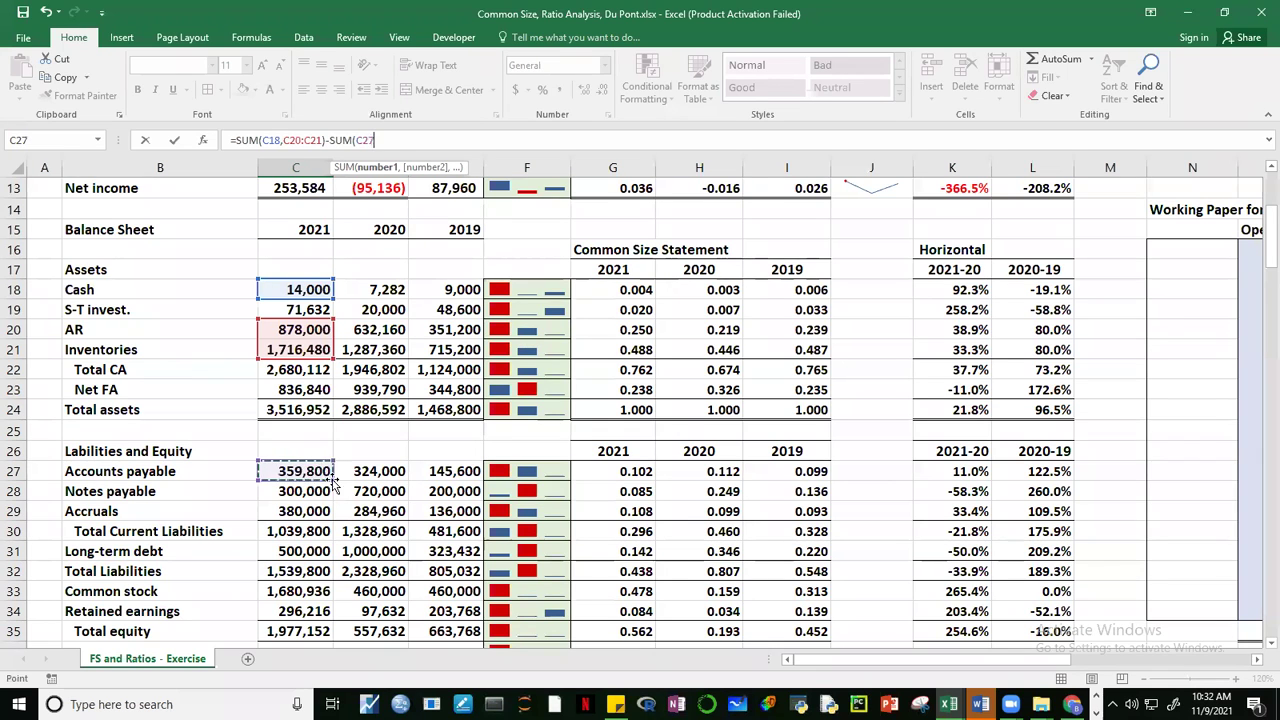
text(,)
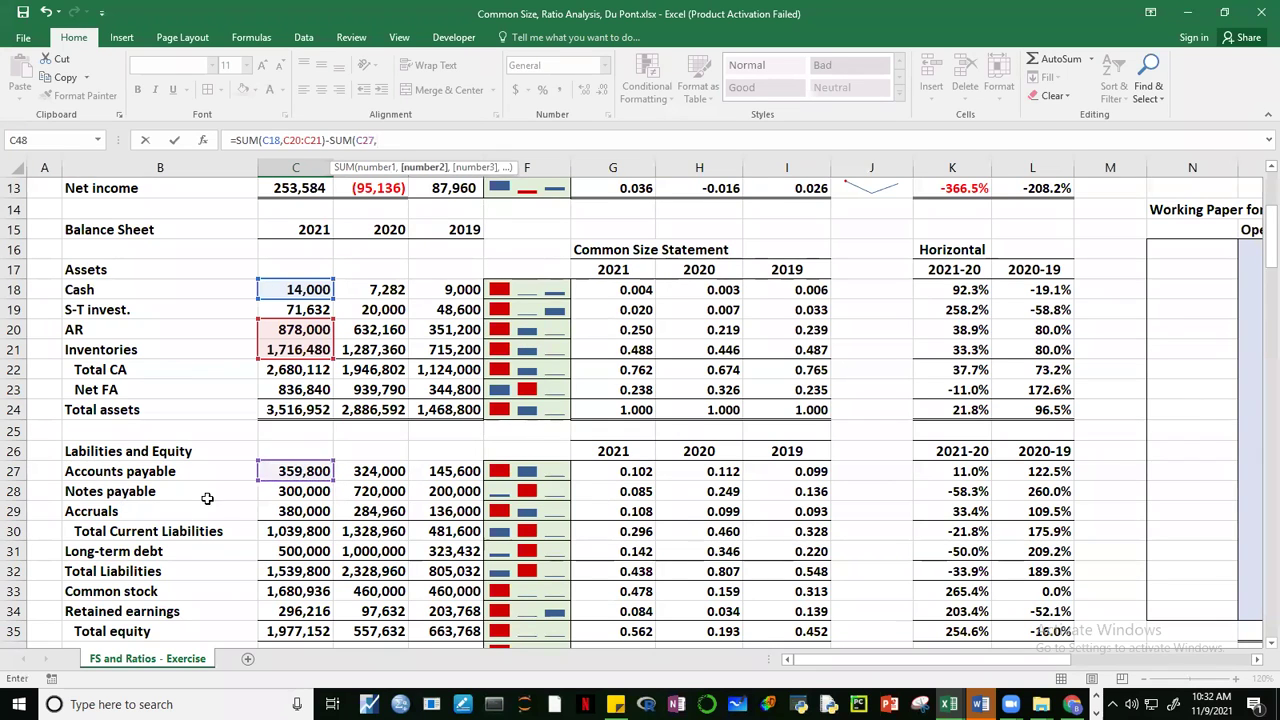
click(293, 511)
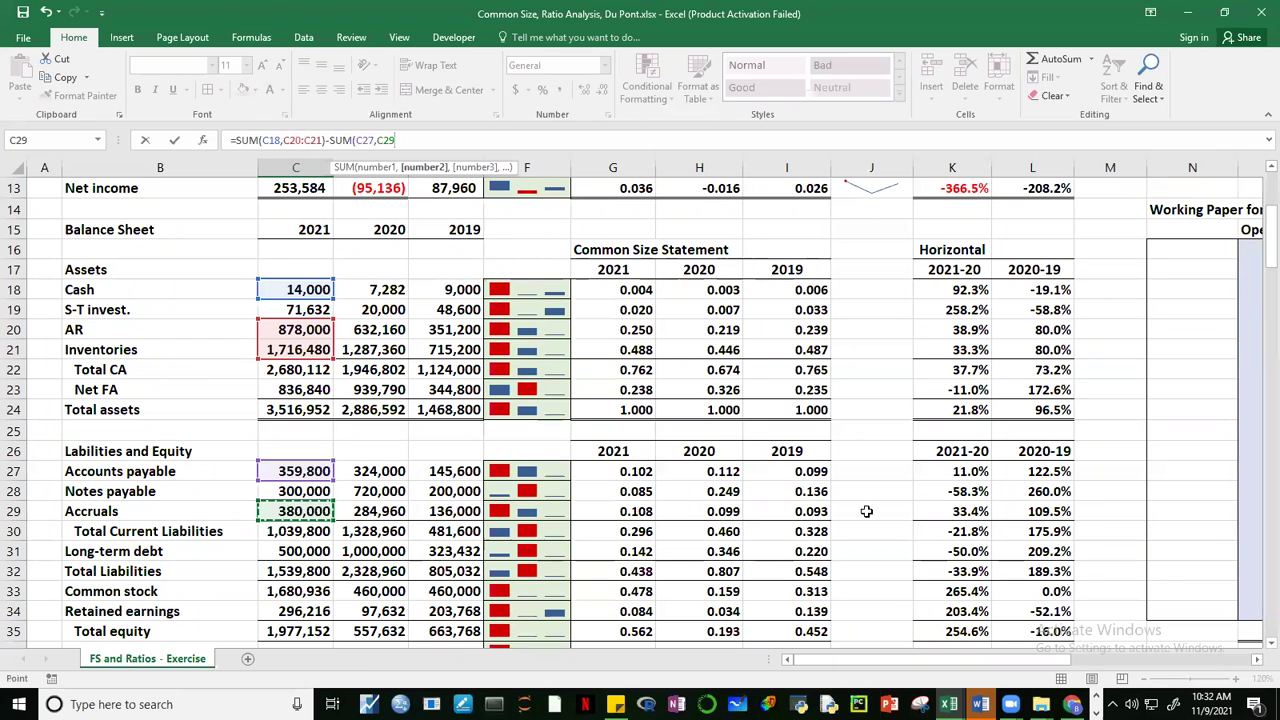
text(+)
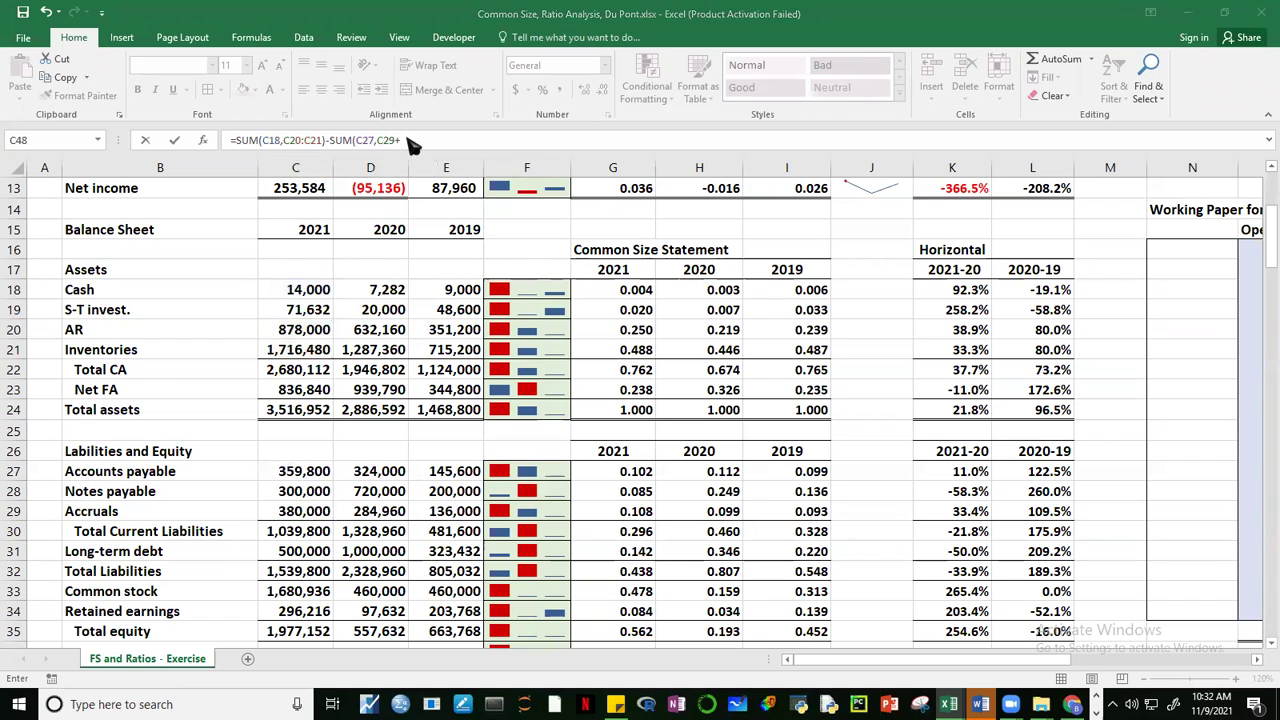
key(BackSpace)
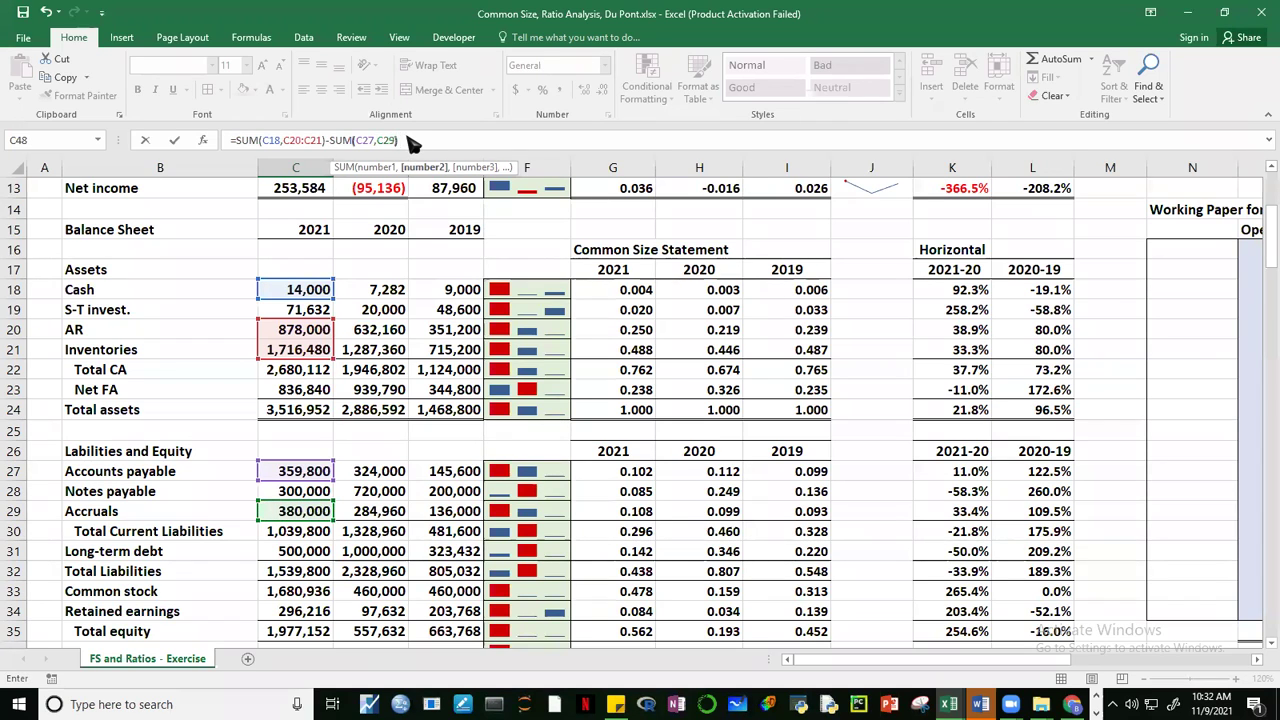
key(Return)
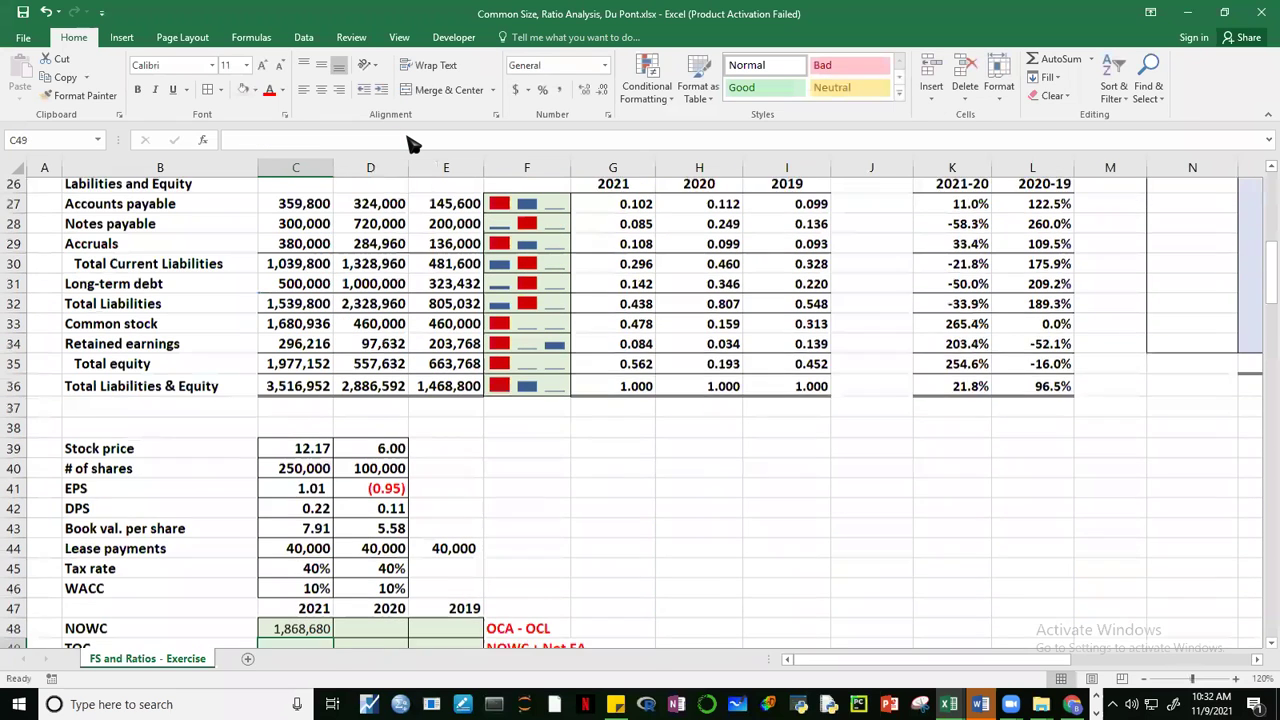
Step: Make the 2021 NOWC result in C48 bold and copy its formula across to 2020 and 2019 (D48:E48)
click(298, 612)
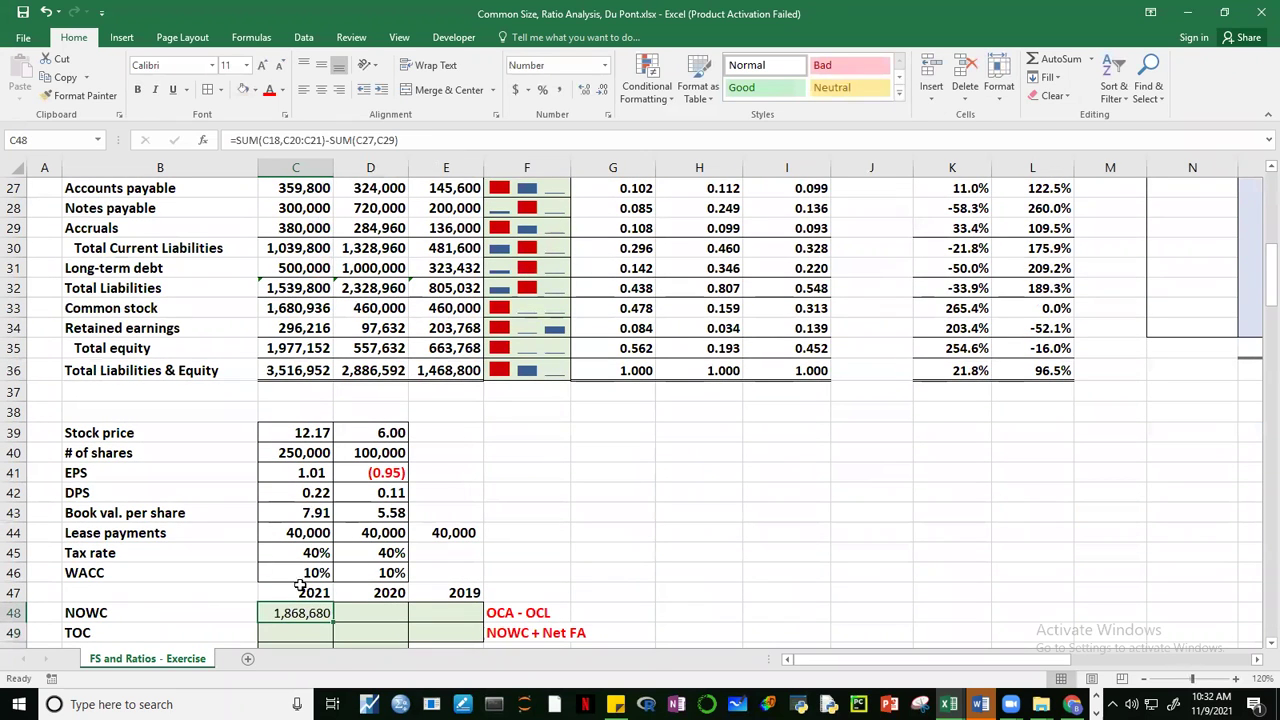
click(138, 89)
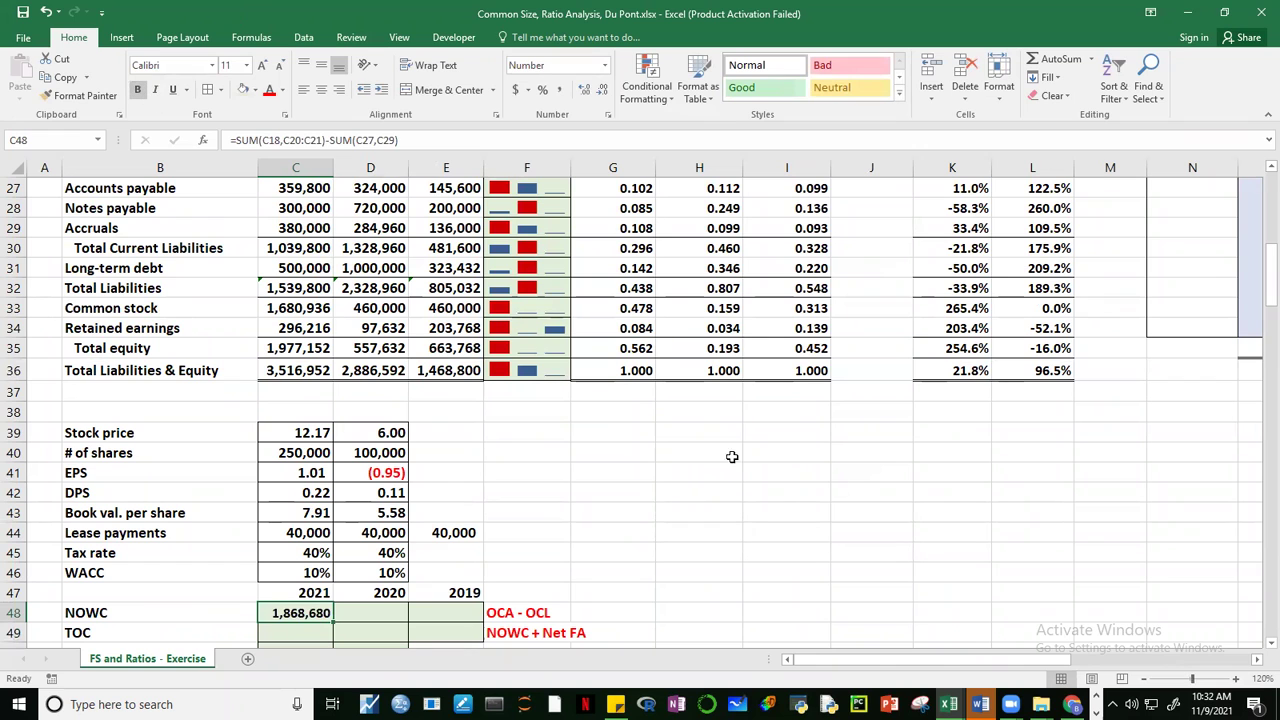
drag(1270, 285, 1270, 315)
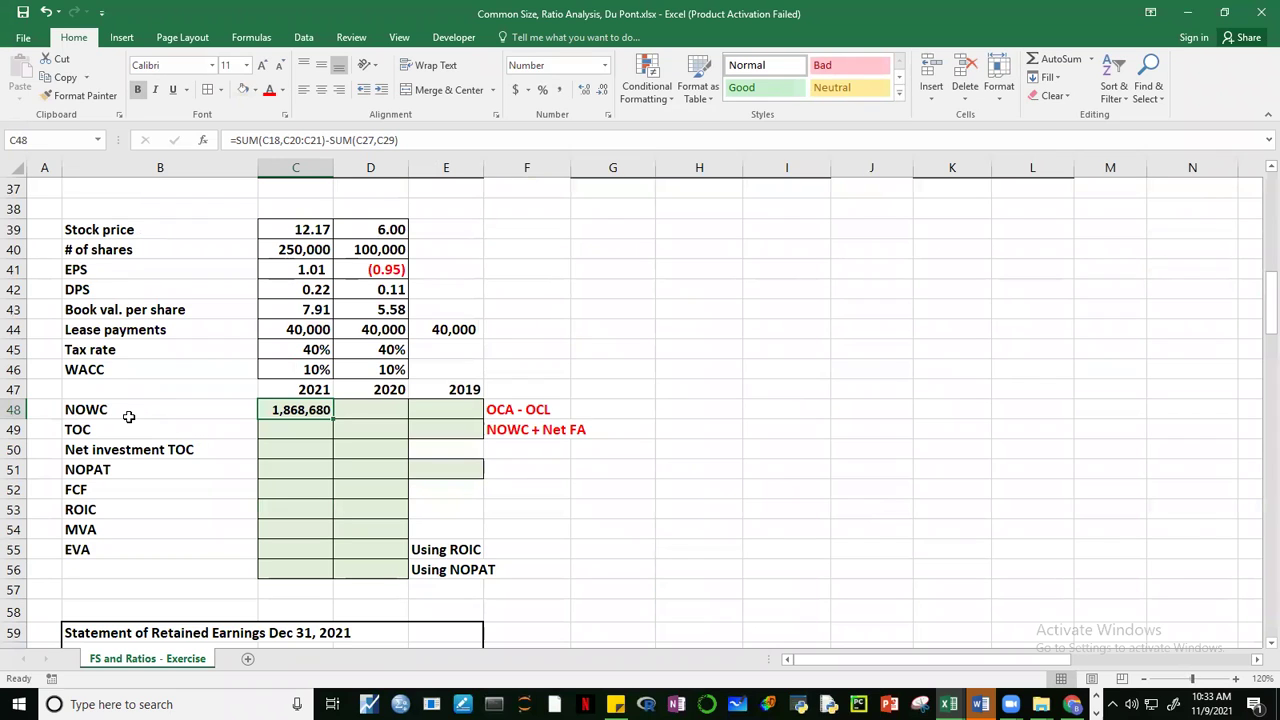
drag(335, 416, 478, 418)
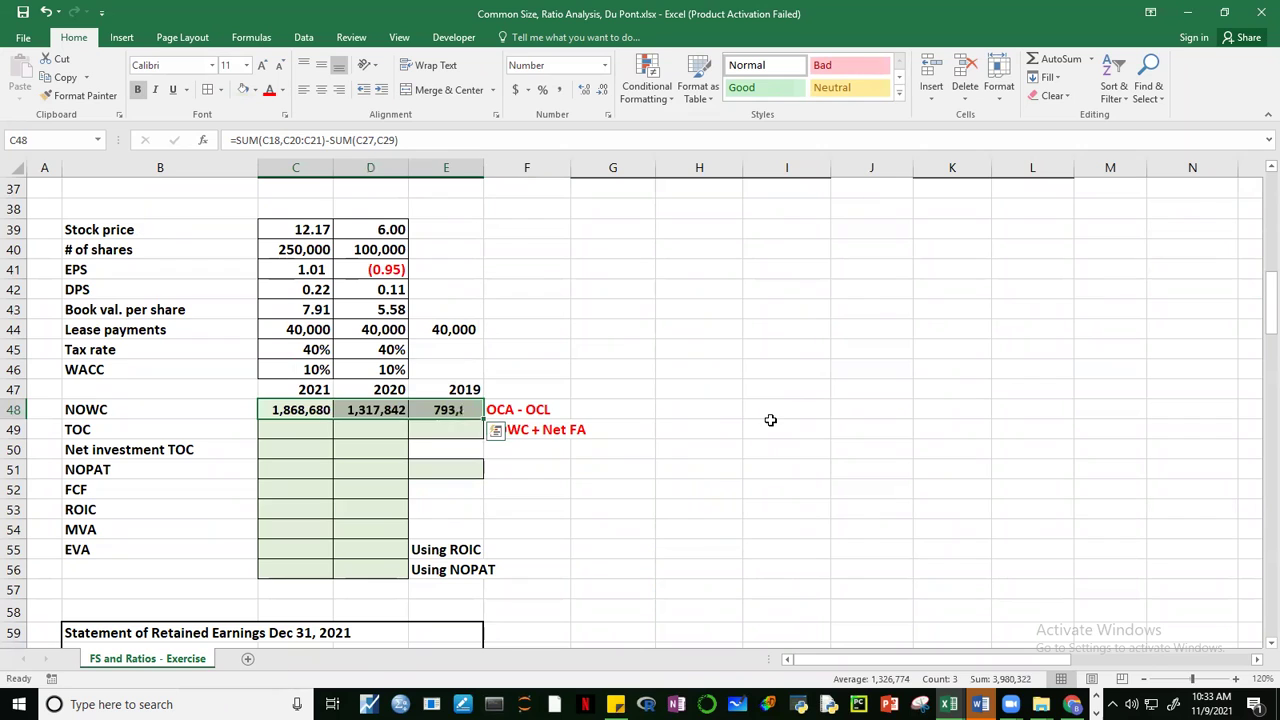
click(766, 416)
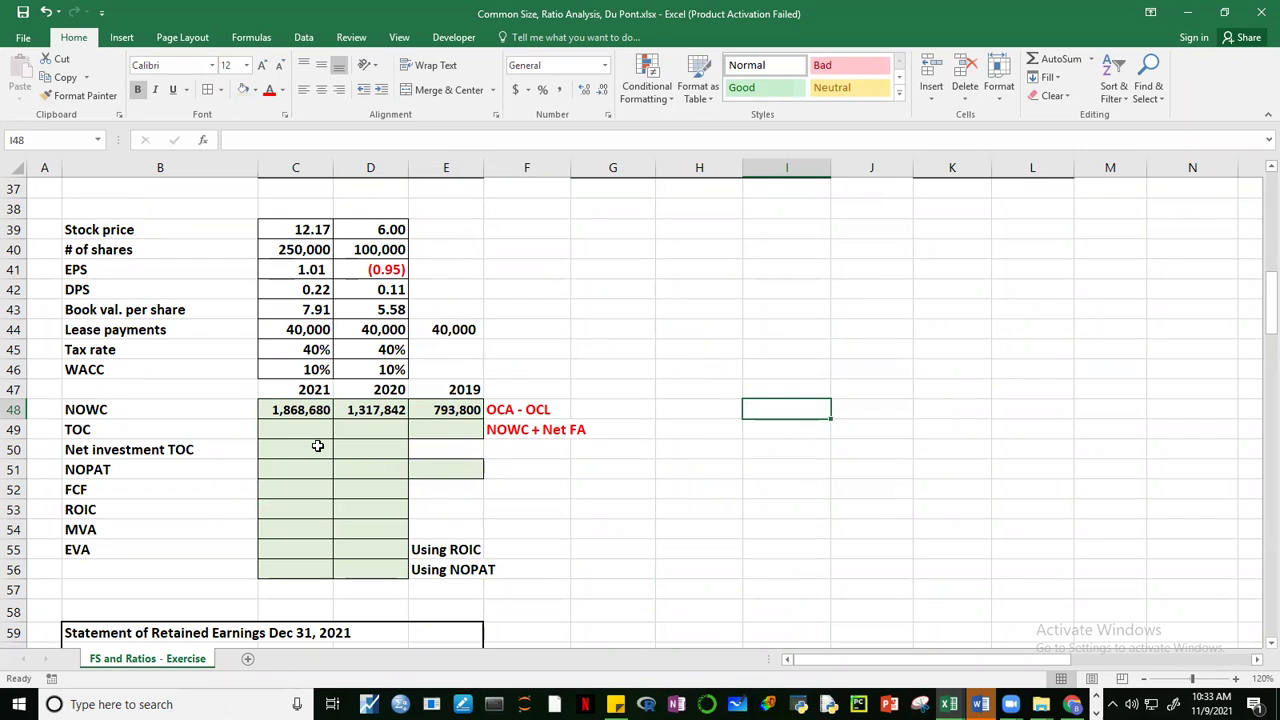
Step: Calculate the 2021 TOC in C49 as NOWC plus Net FA with the formula =C48+C23
click(285, 429)
text(=)
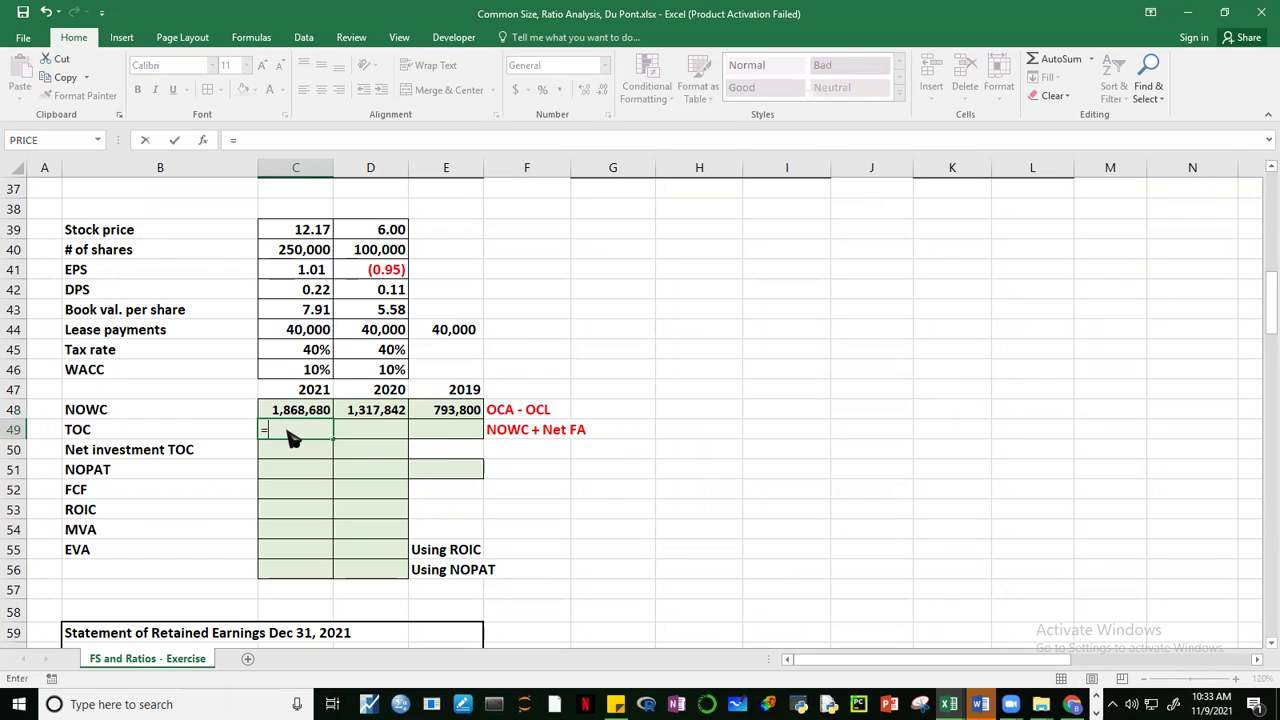
click(300, 411)
text(+)
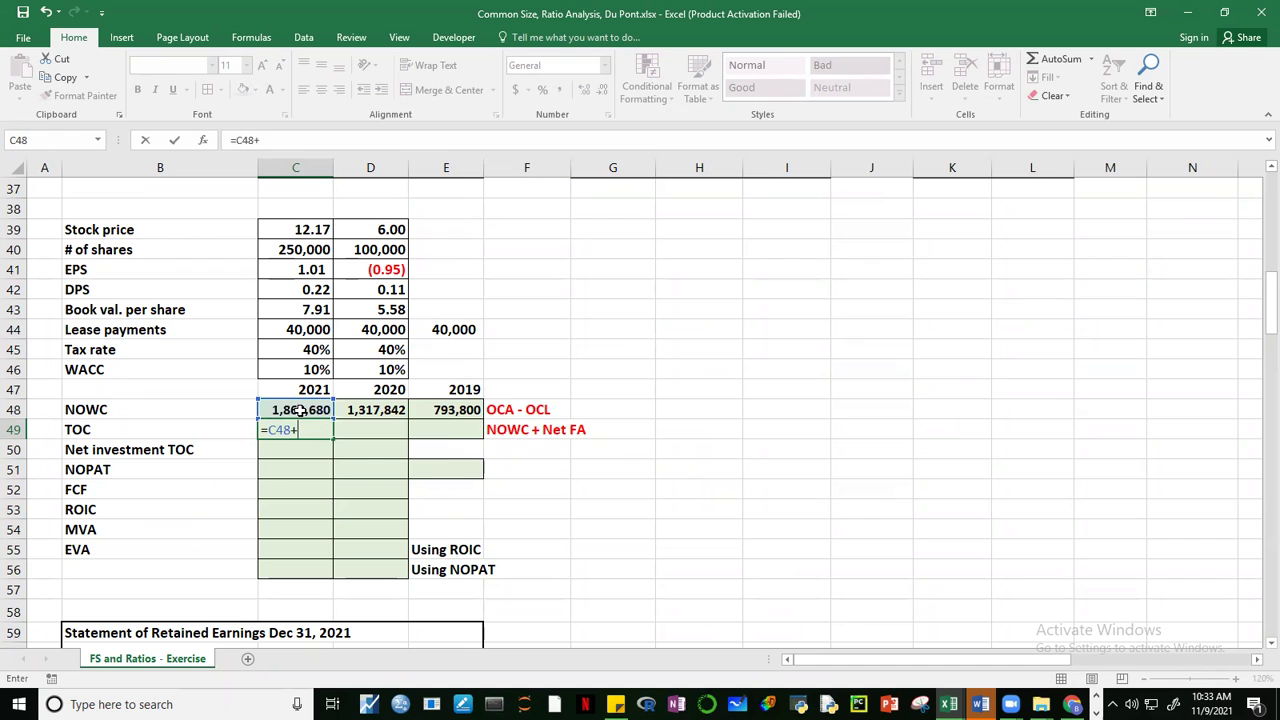
drag(1262, 297, 1265, 250)
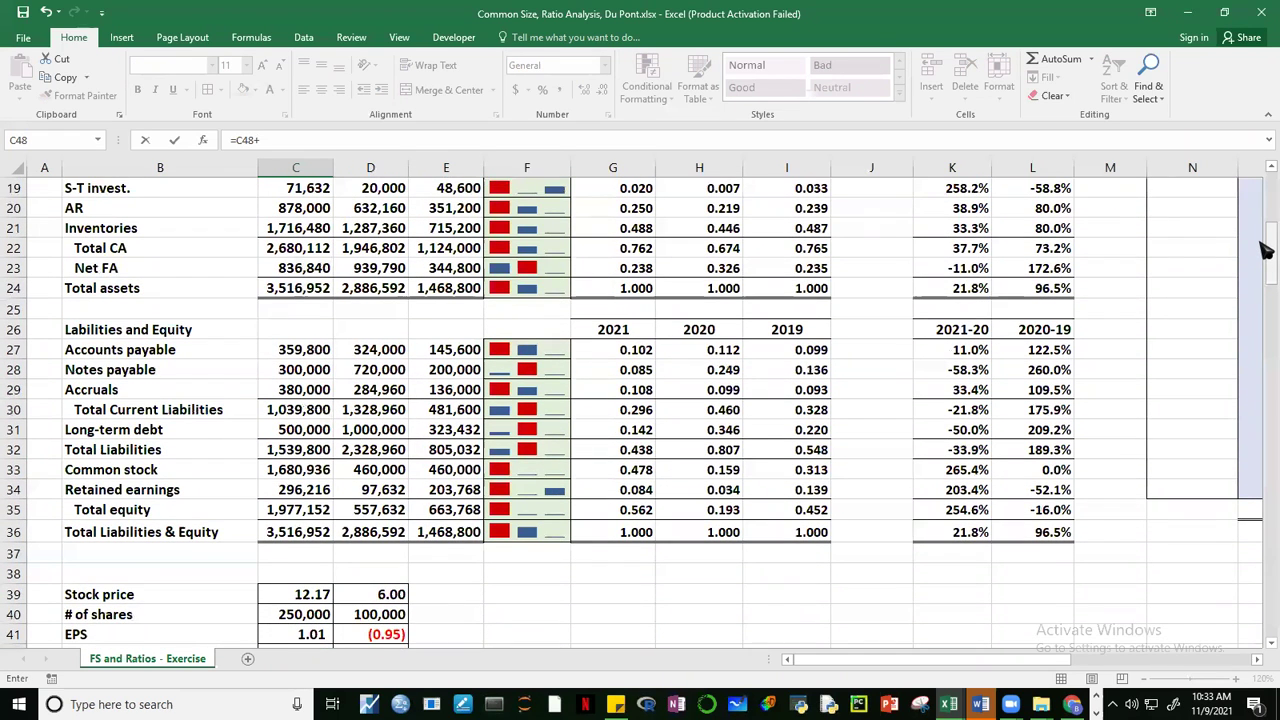
click(310, 267)
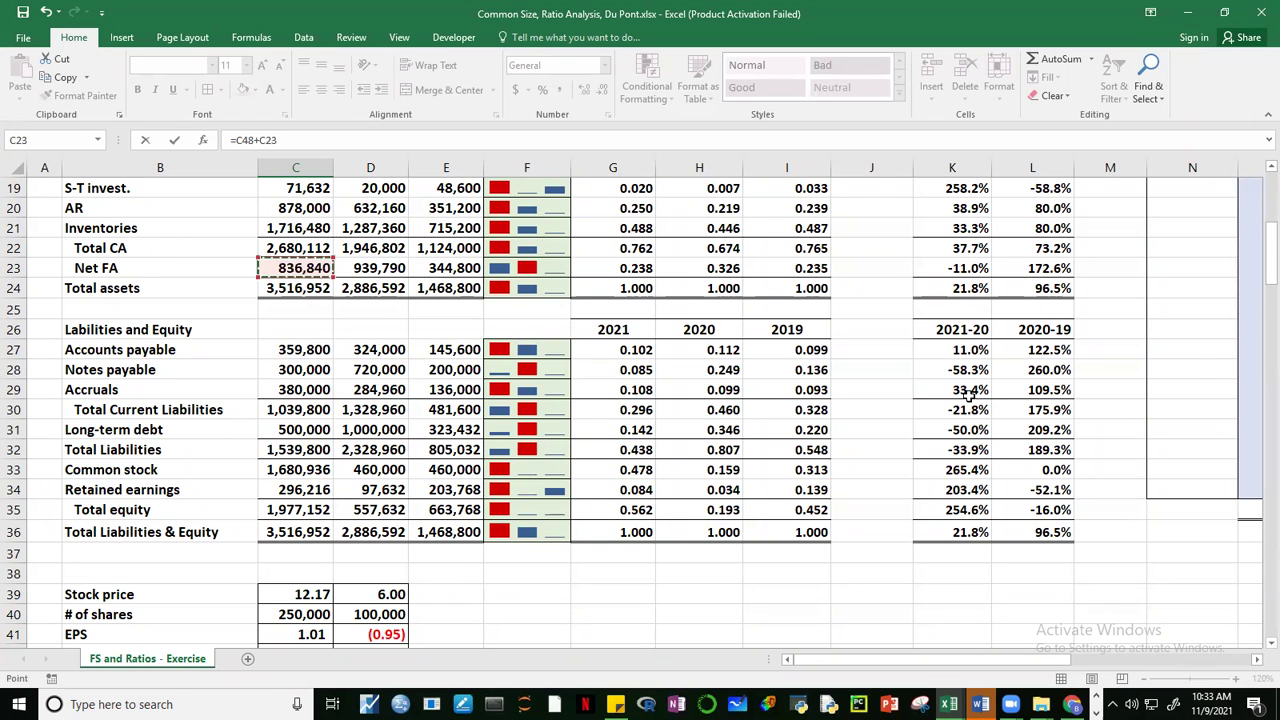
key(Return)
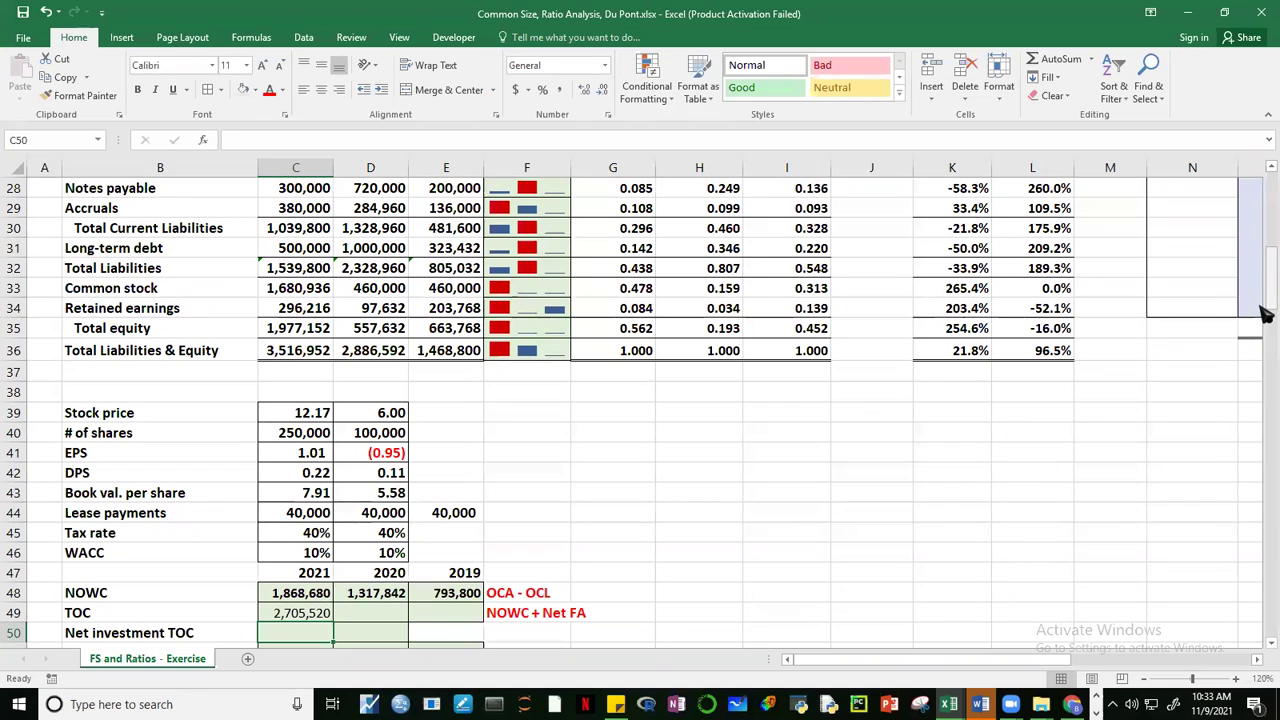
Step: Copy the TOC formula from C49 across to 2020 and 2019 and make C49:E49 bold
click(326, 613)
drag(333, 622, 472, 620)
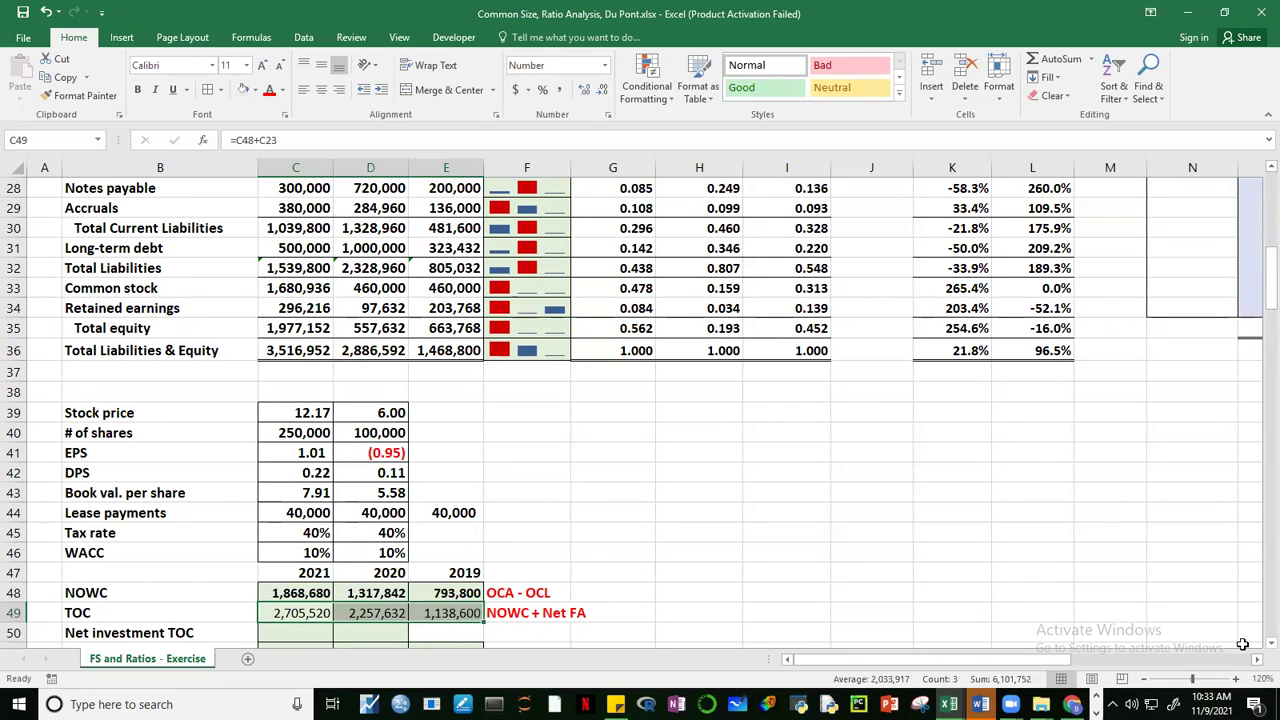
scroll(383, 576, down, 2)
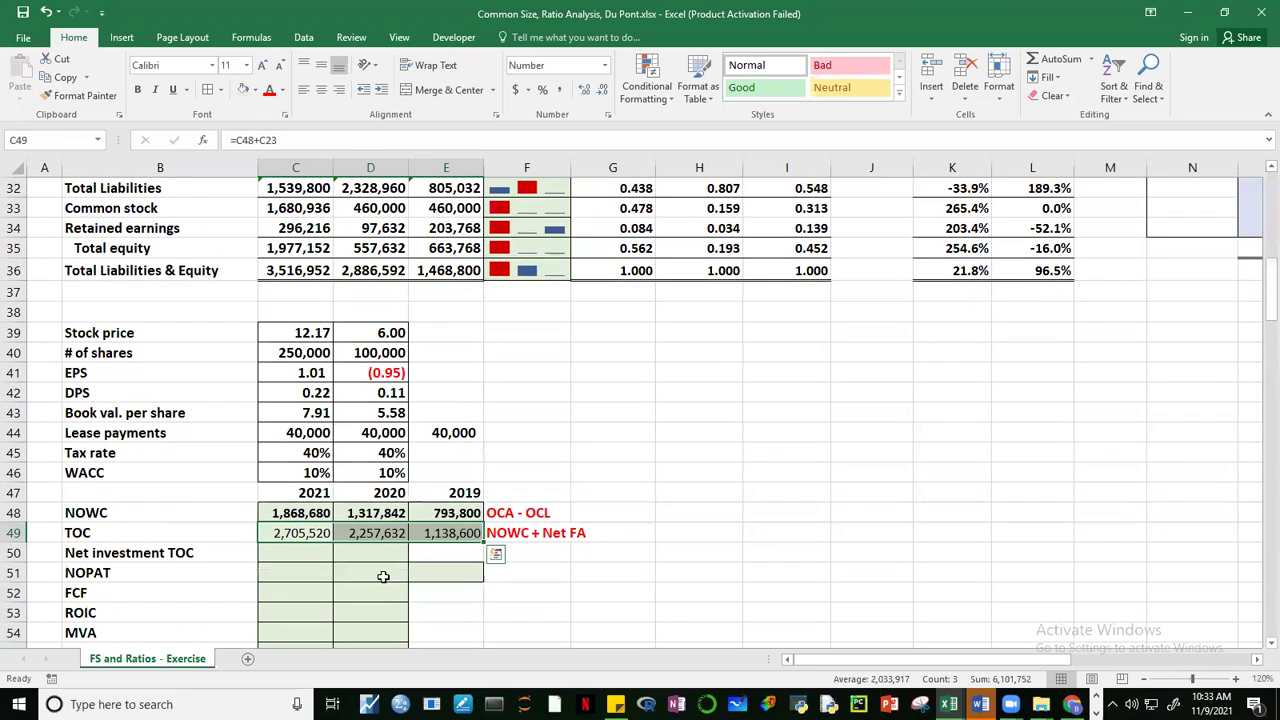
click(137, 89)
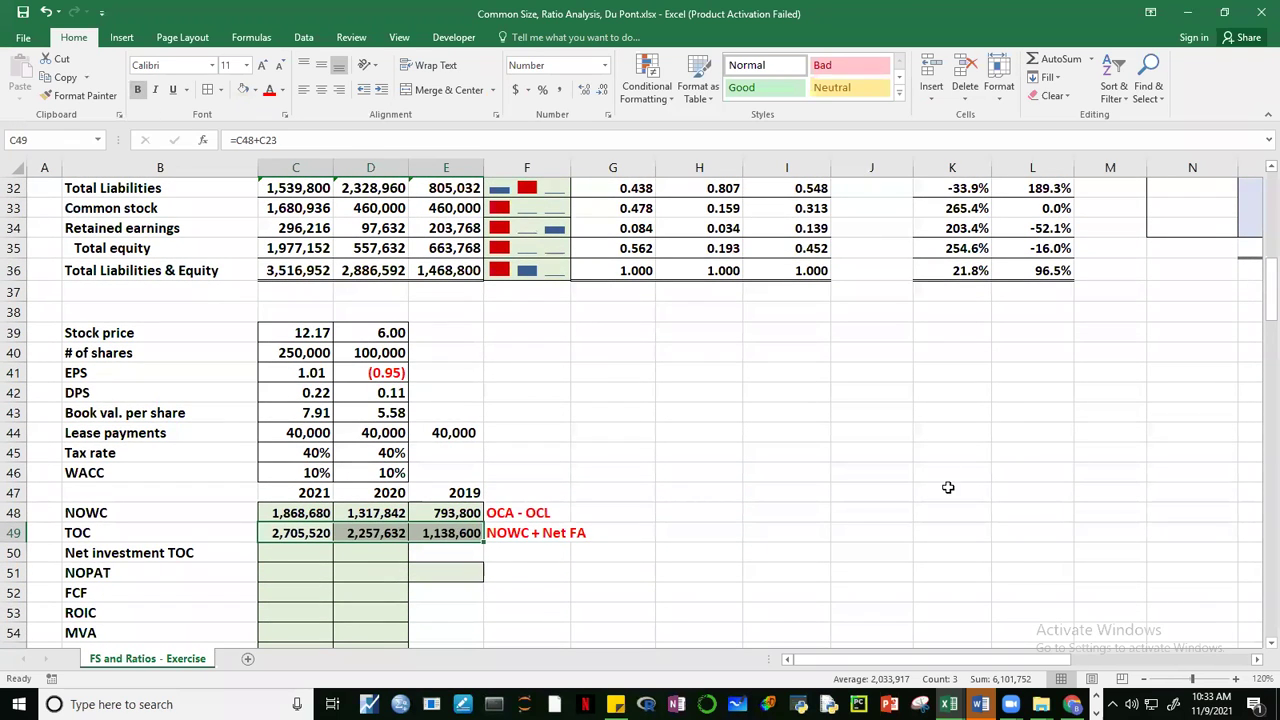
click(948, 487)
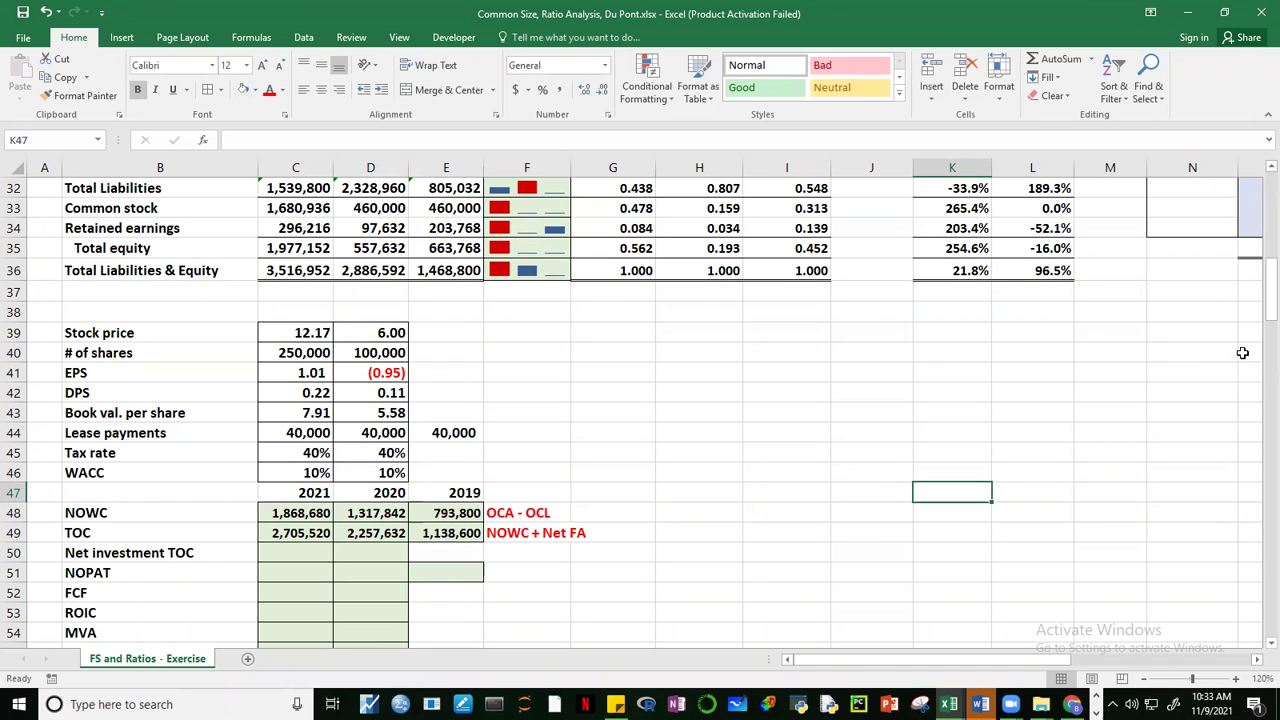
scroll(1266, 643, down, 2)
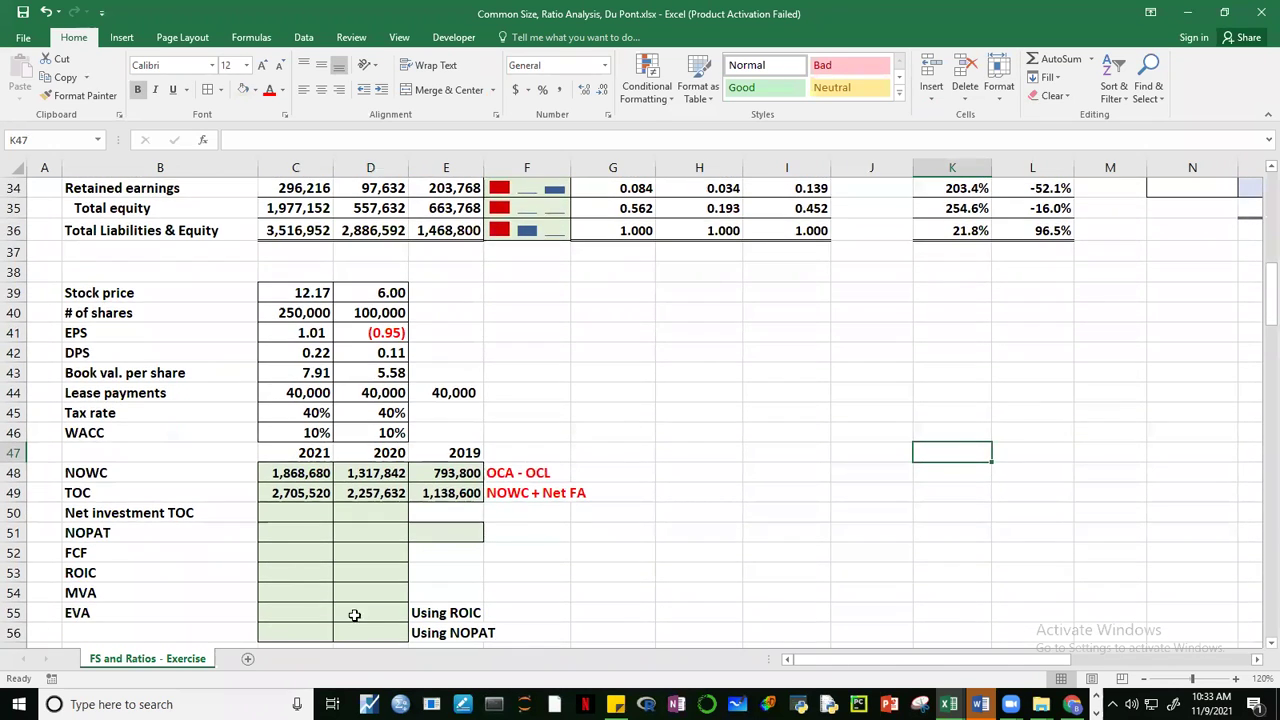
click(279, 517)
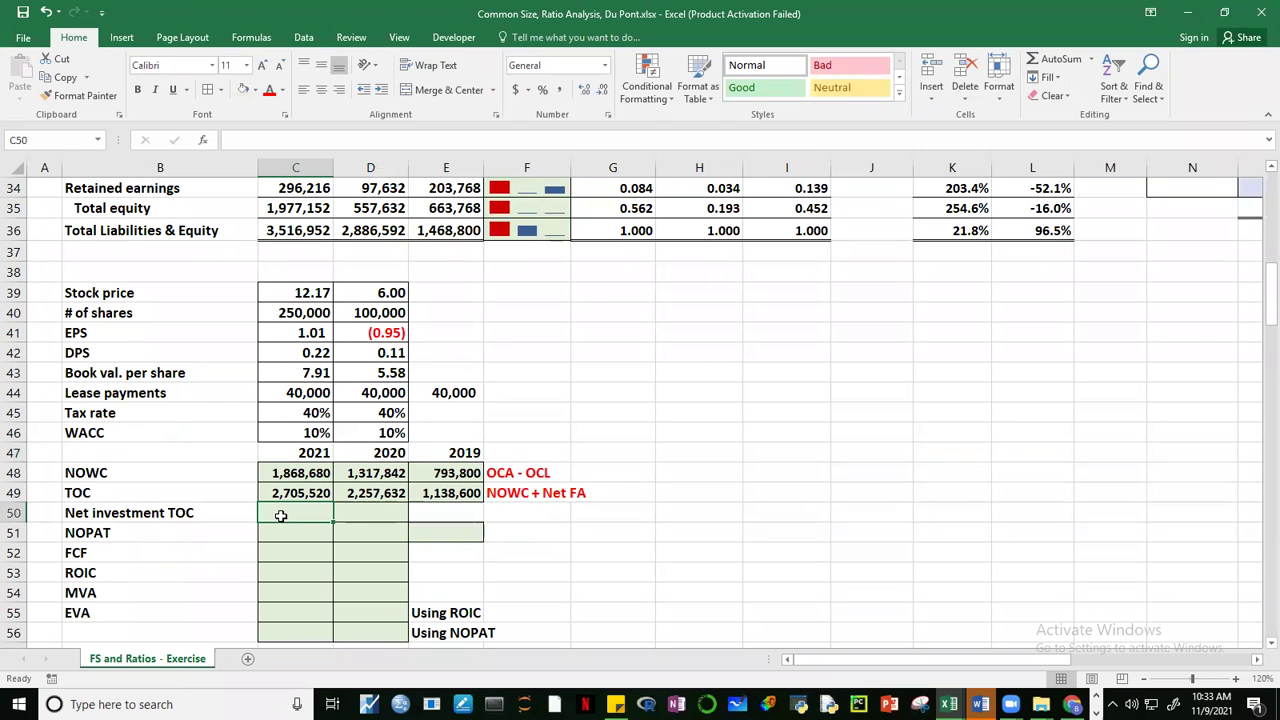
text(=)
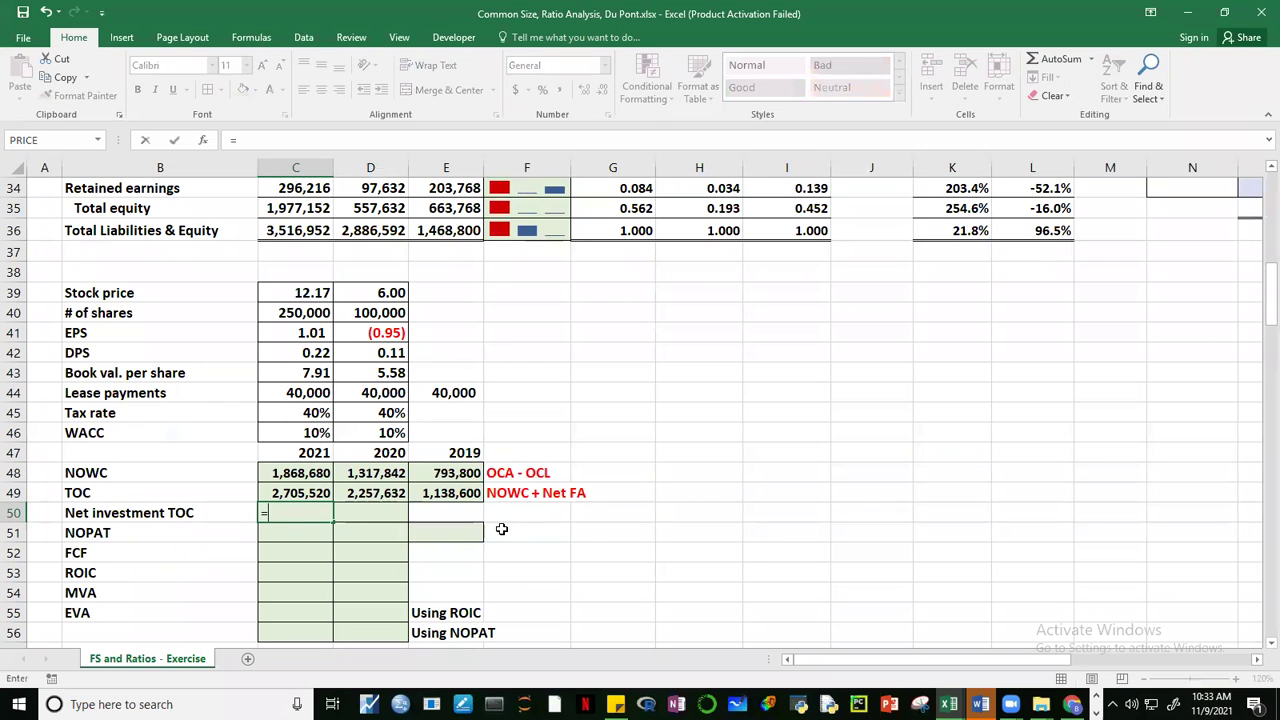
key(Escape)
Step: Make the empty result cells C50:D56 and the 2019 NOPAT cell E51 bold
drag(291, 514, 371, 622)
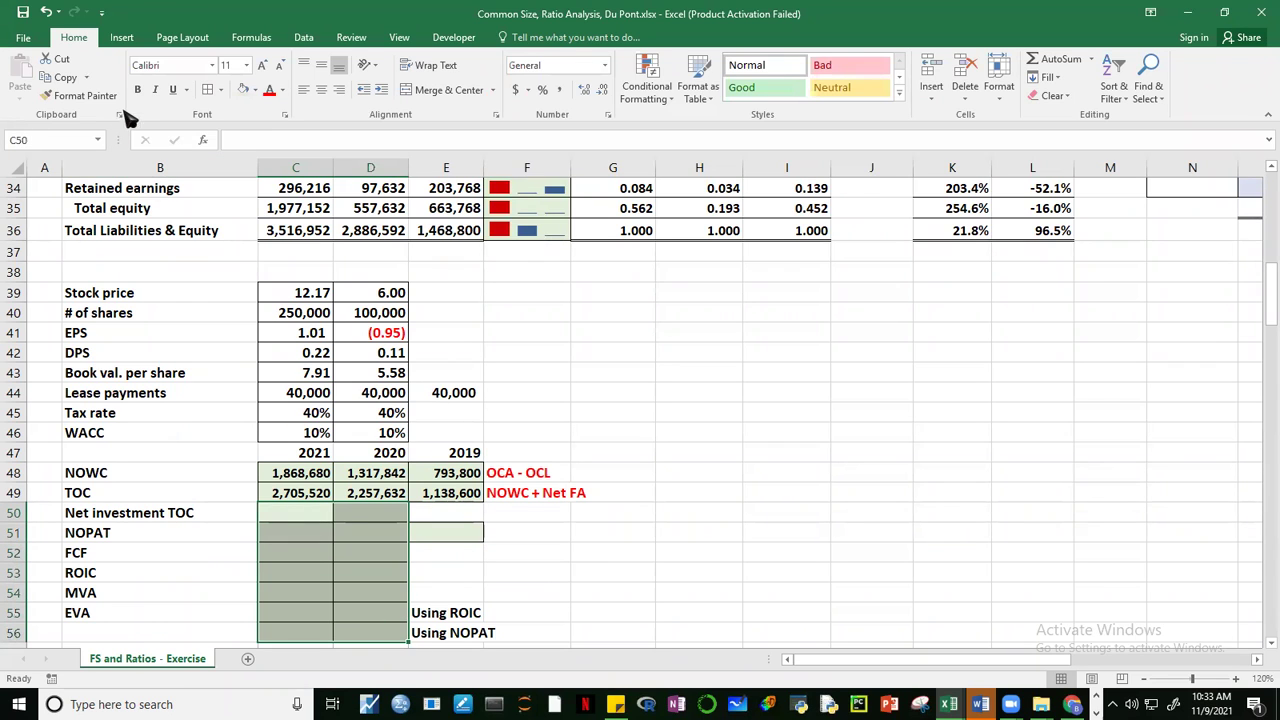
click(448, 527)
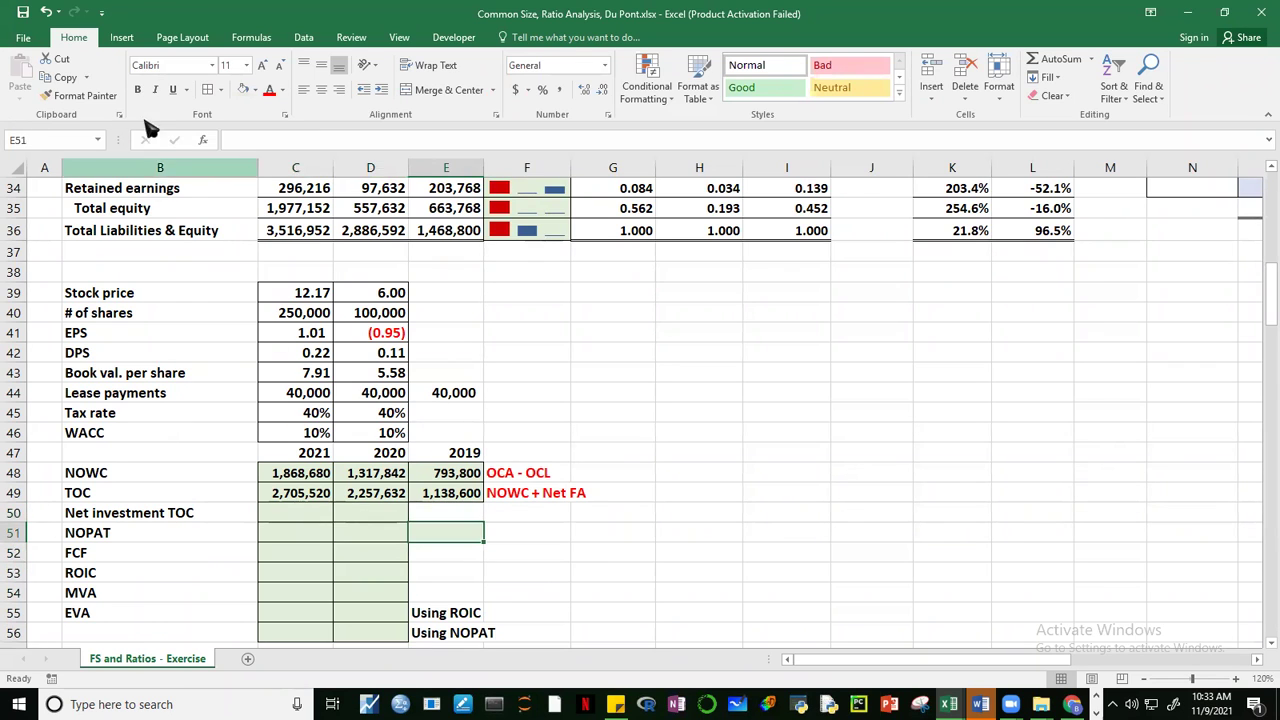
click(786, 472)
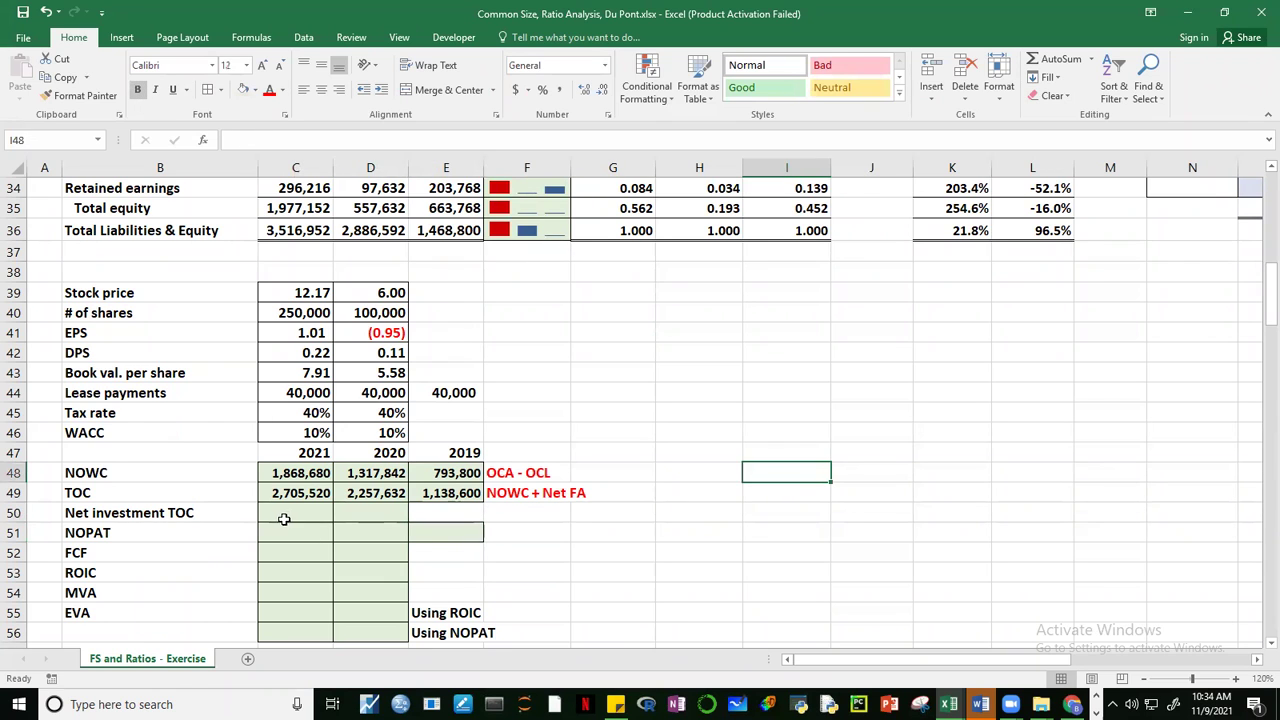
Step: Calculate the 2021 net investment in TOC in C50 as the year-on-year change in TOC with the formula =C49-D49
click(285, 516)
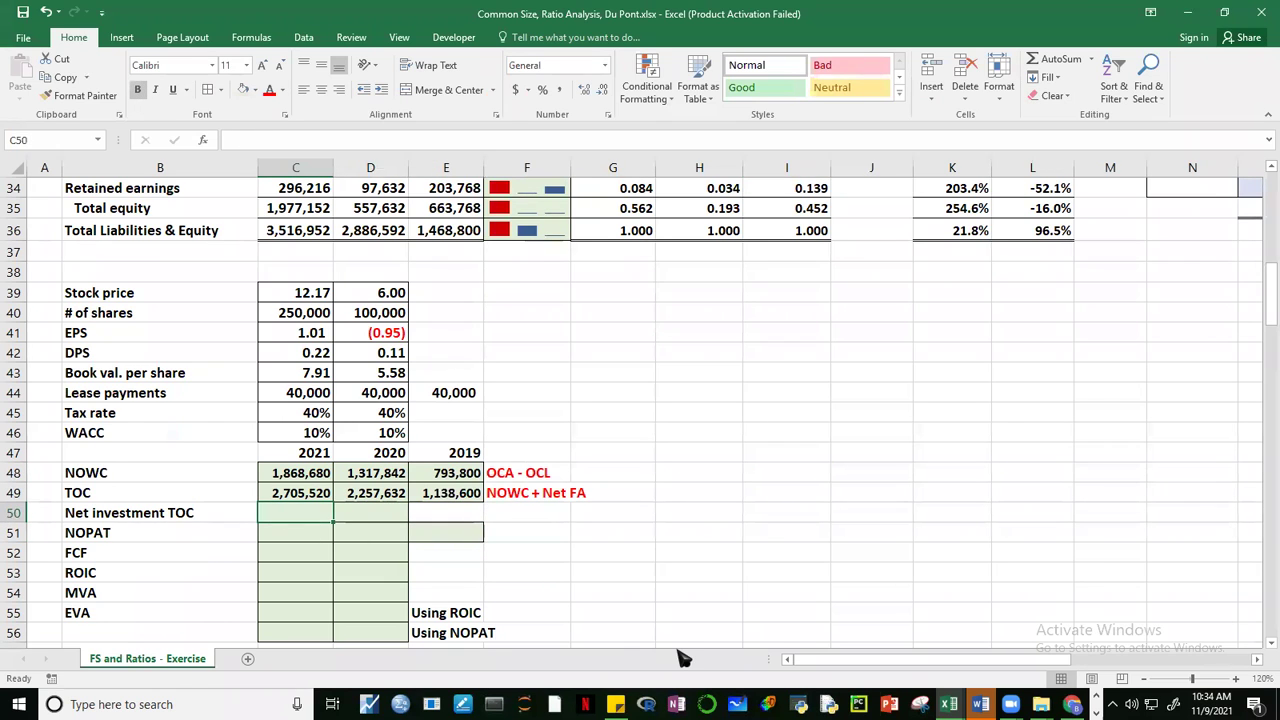
text(=)
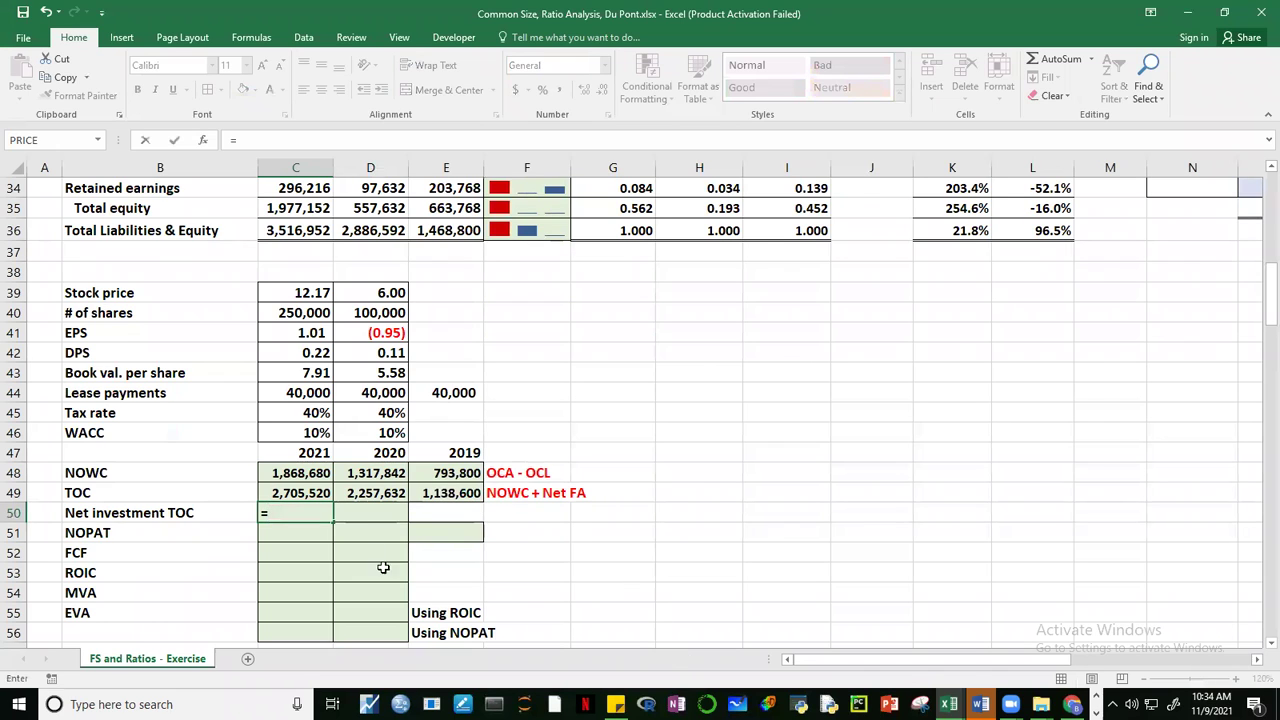
click(310, 493)
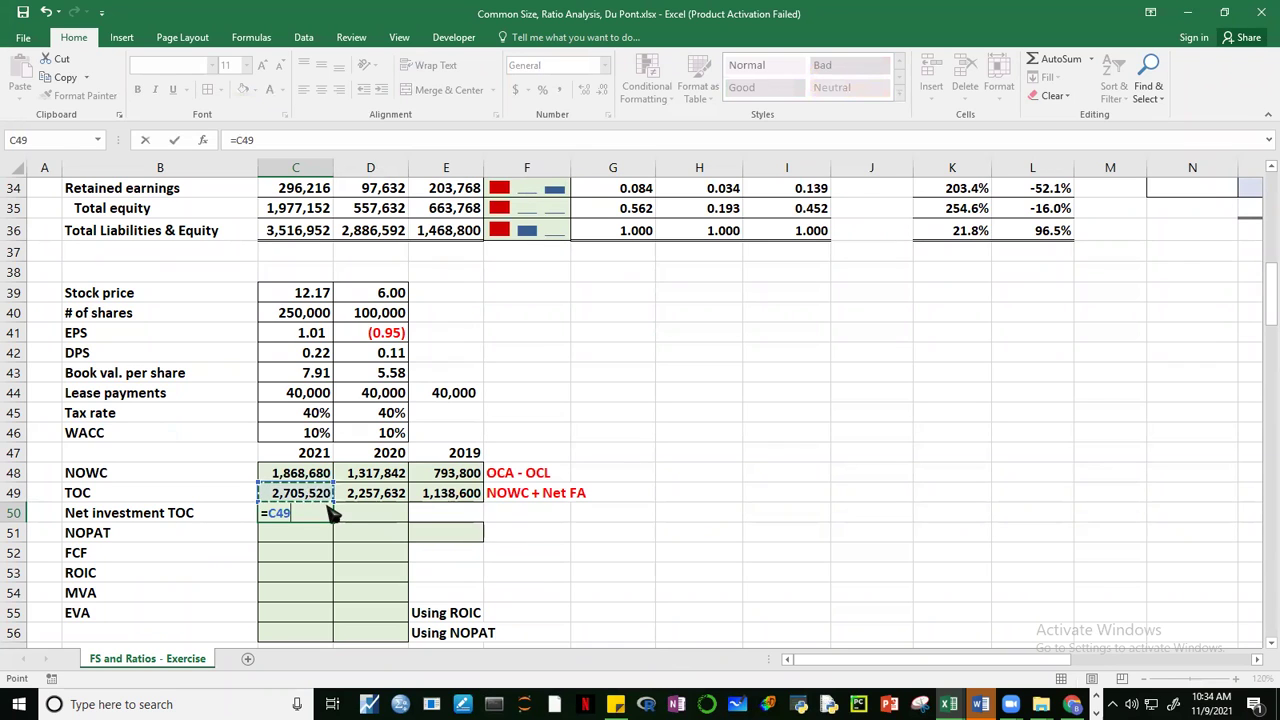
text(-)
click(371, 493)
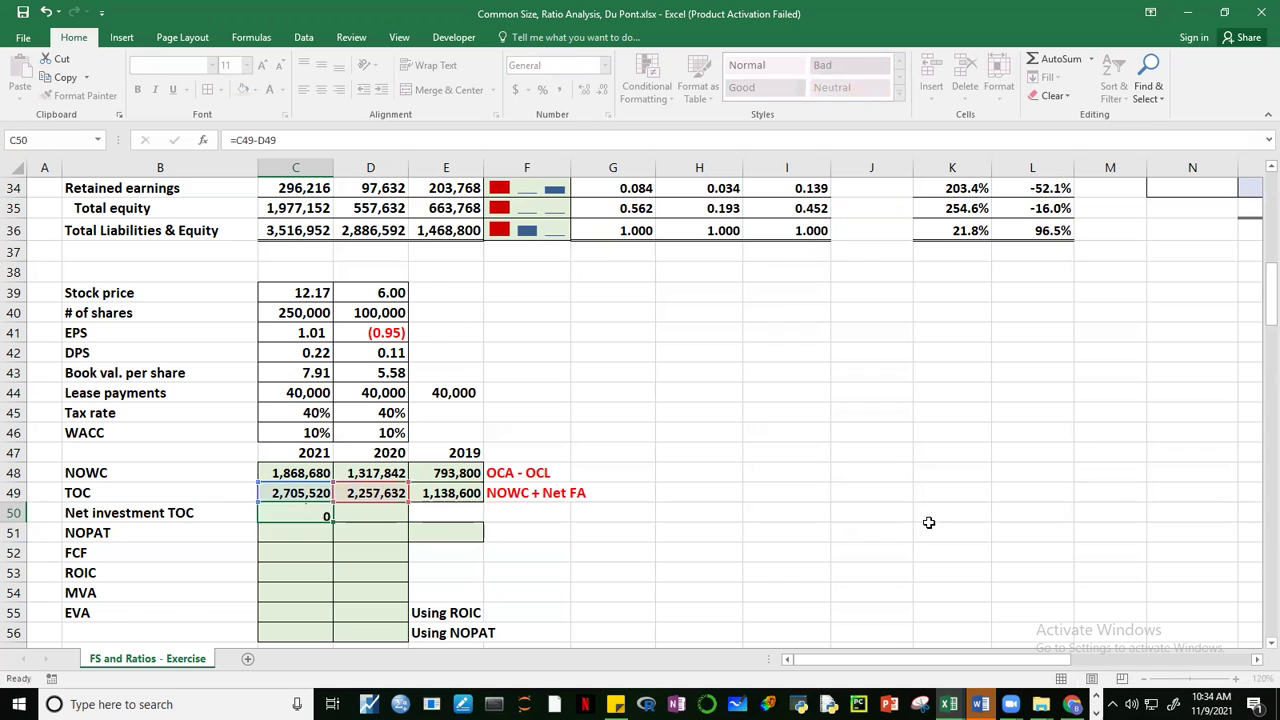
key(Return)
Step: Copy the net investment formula from C50 across to 2020 in D50
click(313, 512)
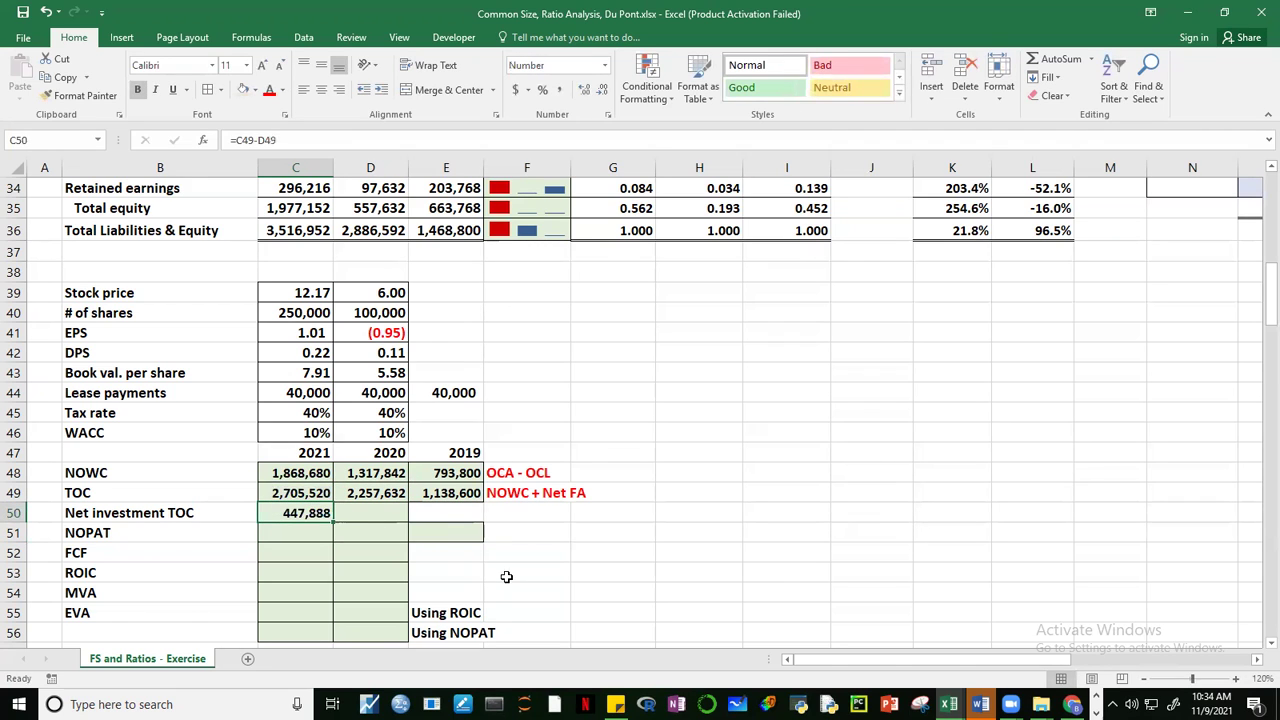
drag(337, 523, 423, 531)
click(814, 550)
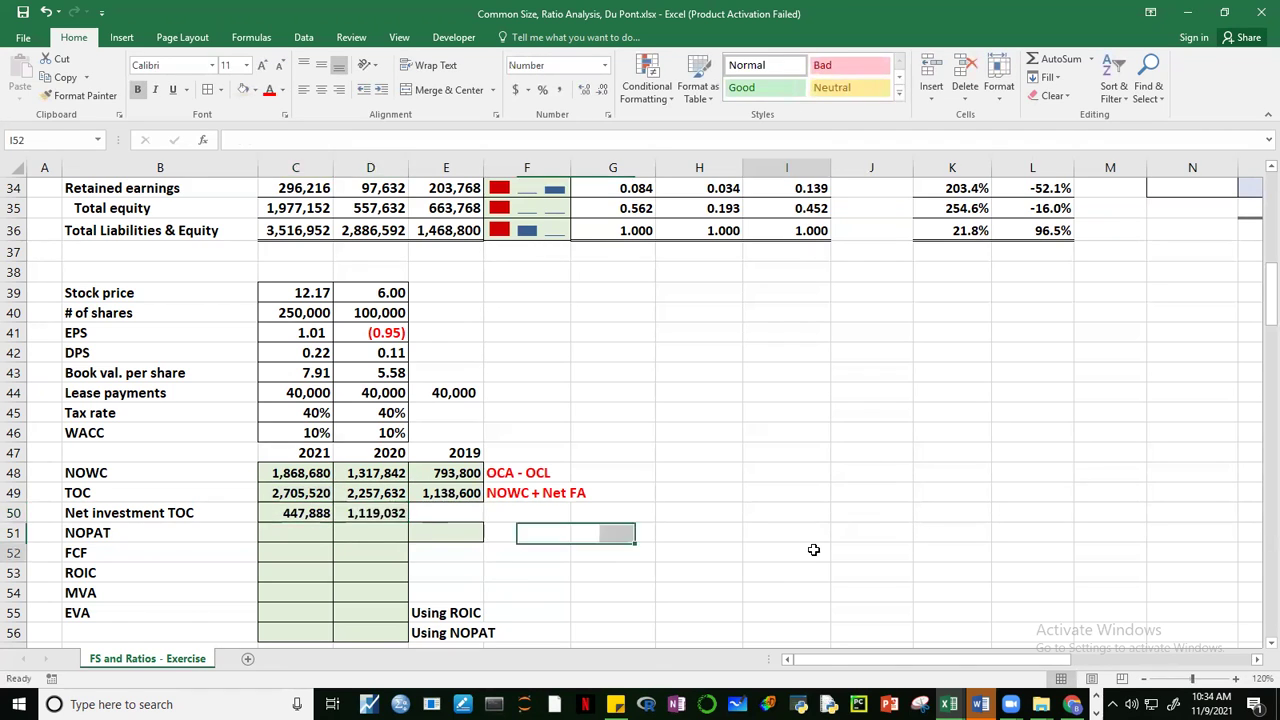
click(465, 509)
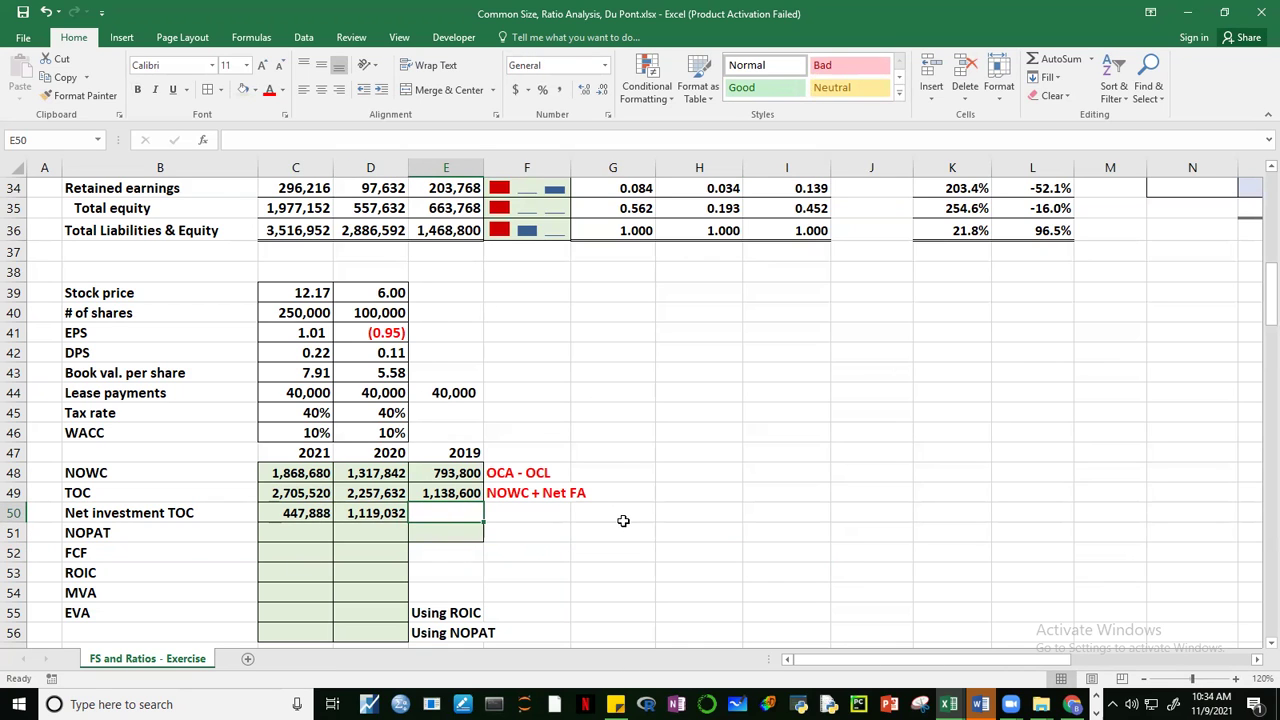
Step: Calculate the 2021 NOPAT in C51 from EBIT and the tax rate with the formula =C9*(1-C45)
click(284, 531)
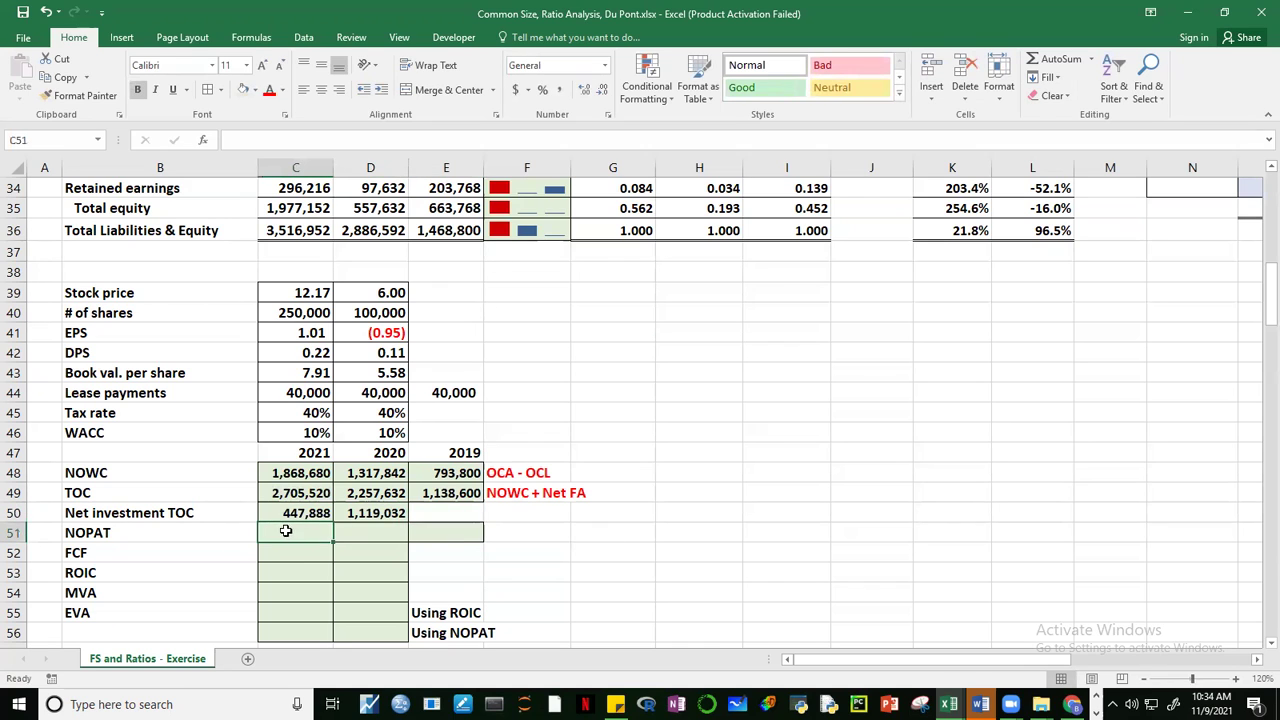
click(519, 535)
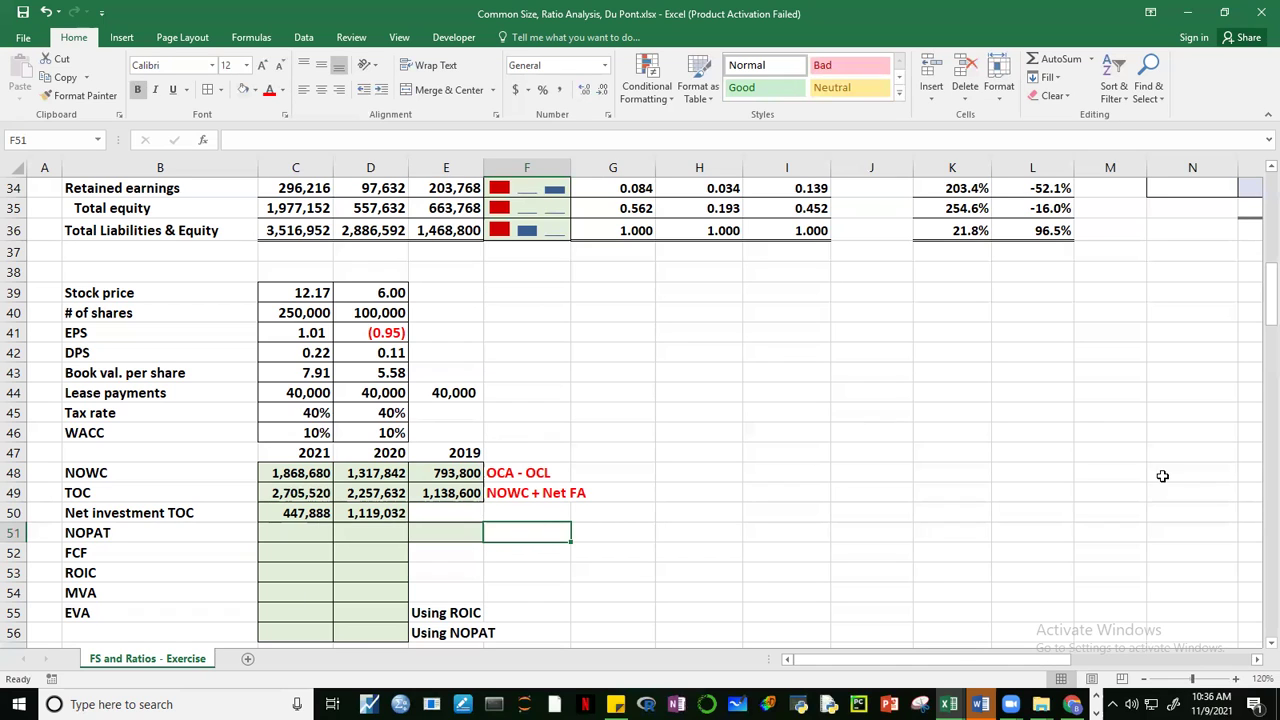
drag(1266, 279, 1266, 320)
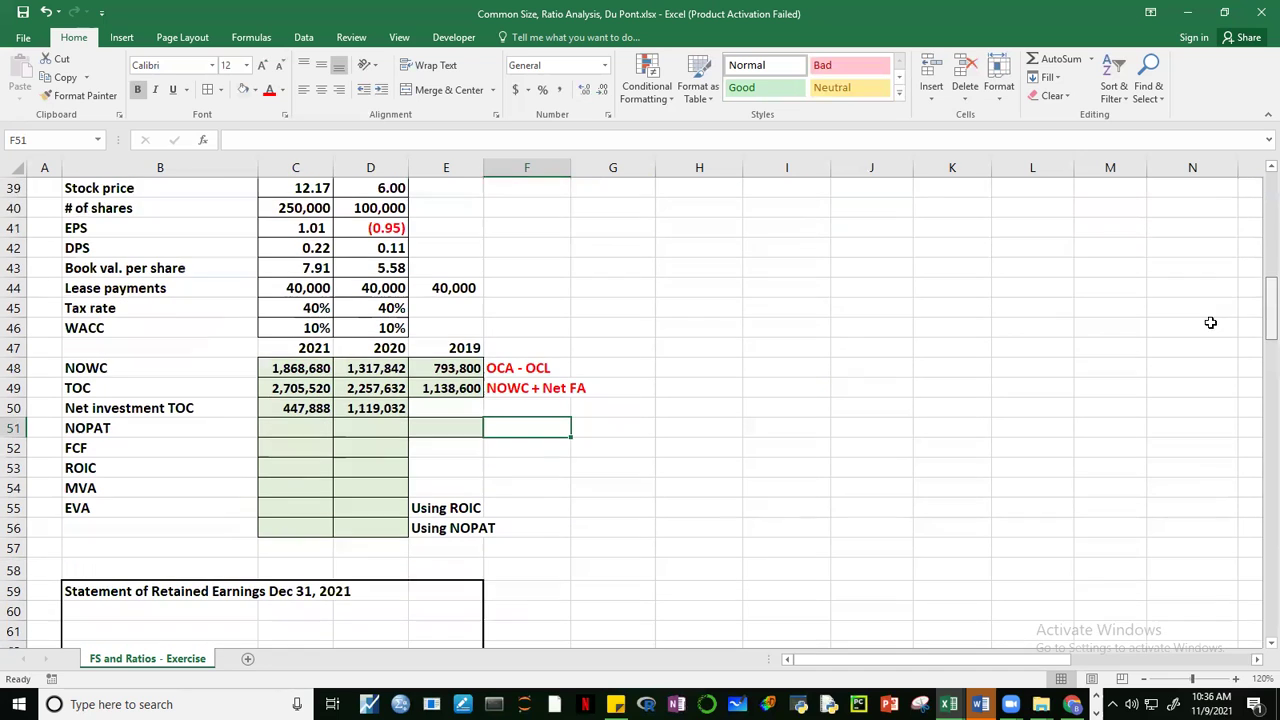
click(296, 424)
text(=)
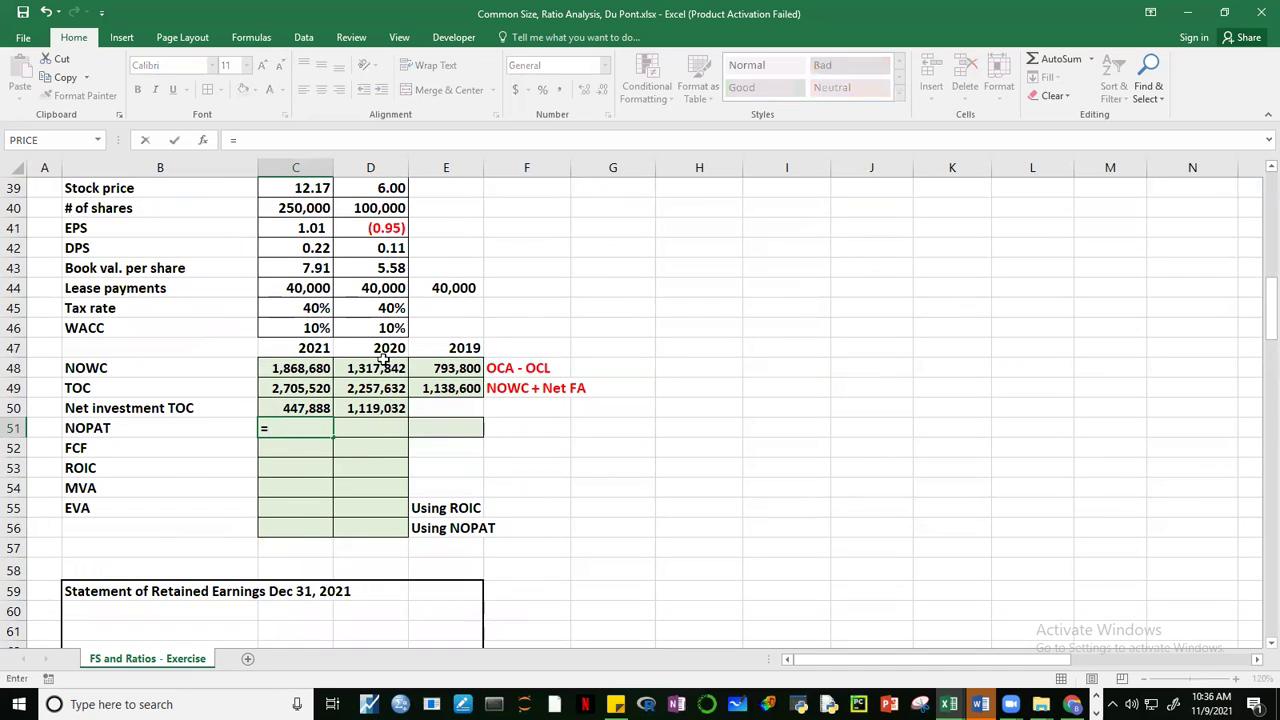
drag(1265, 310, 1265, 215)
click(303, 348)
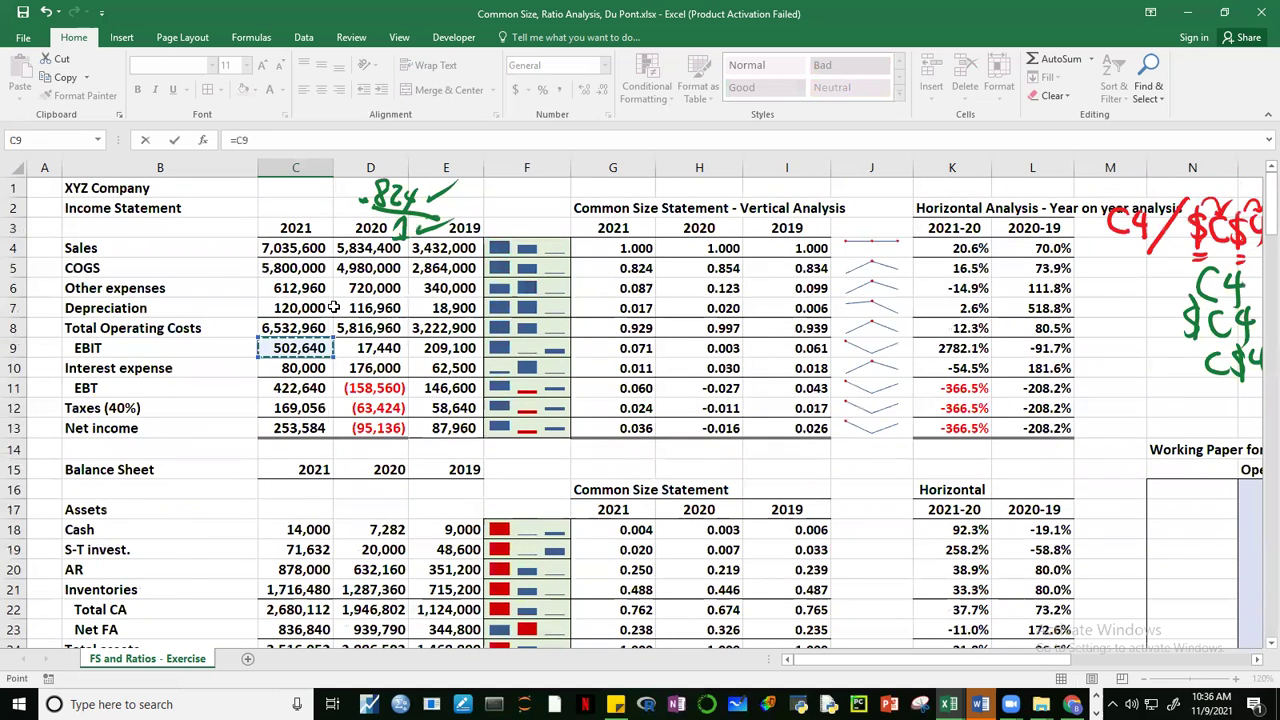
text(*(1)
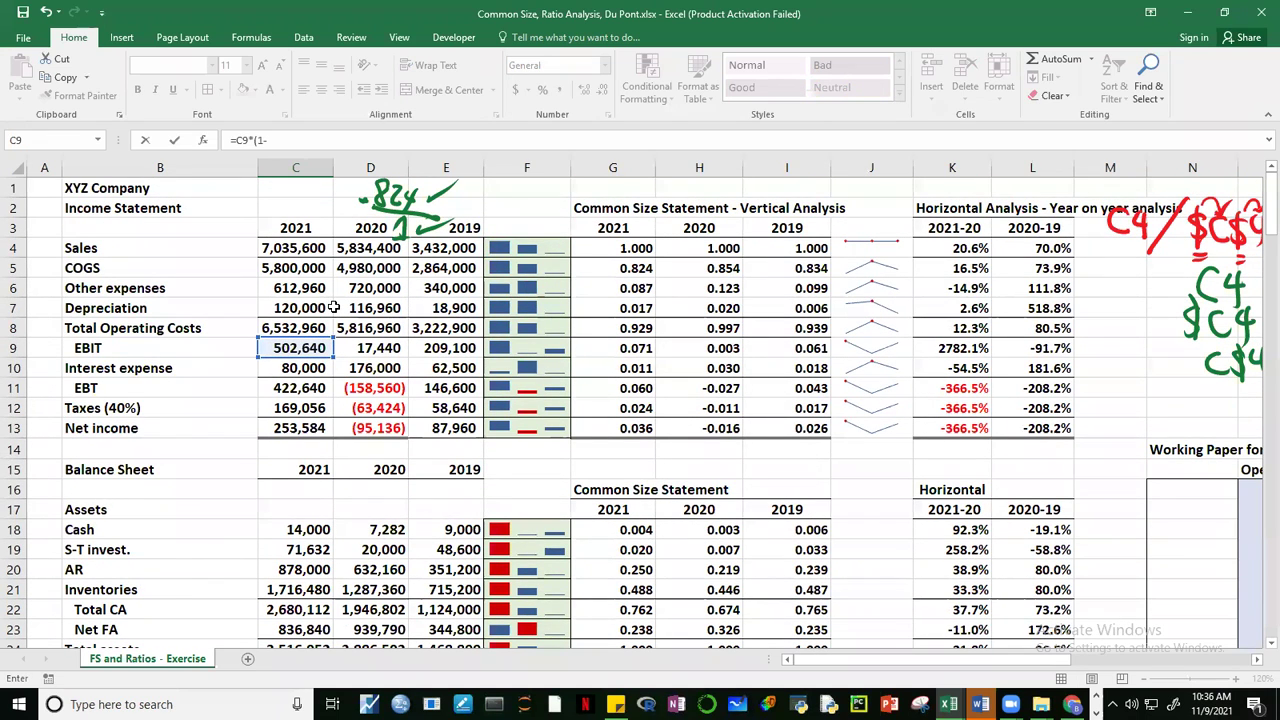
text(-)
drag(1265, 210, 1265, 312)
click(315, 335)
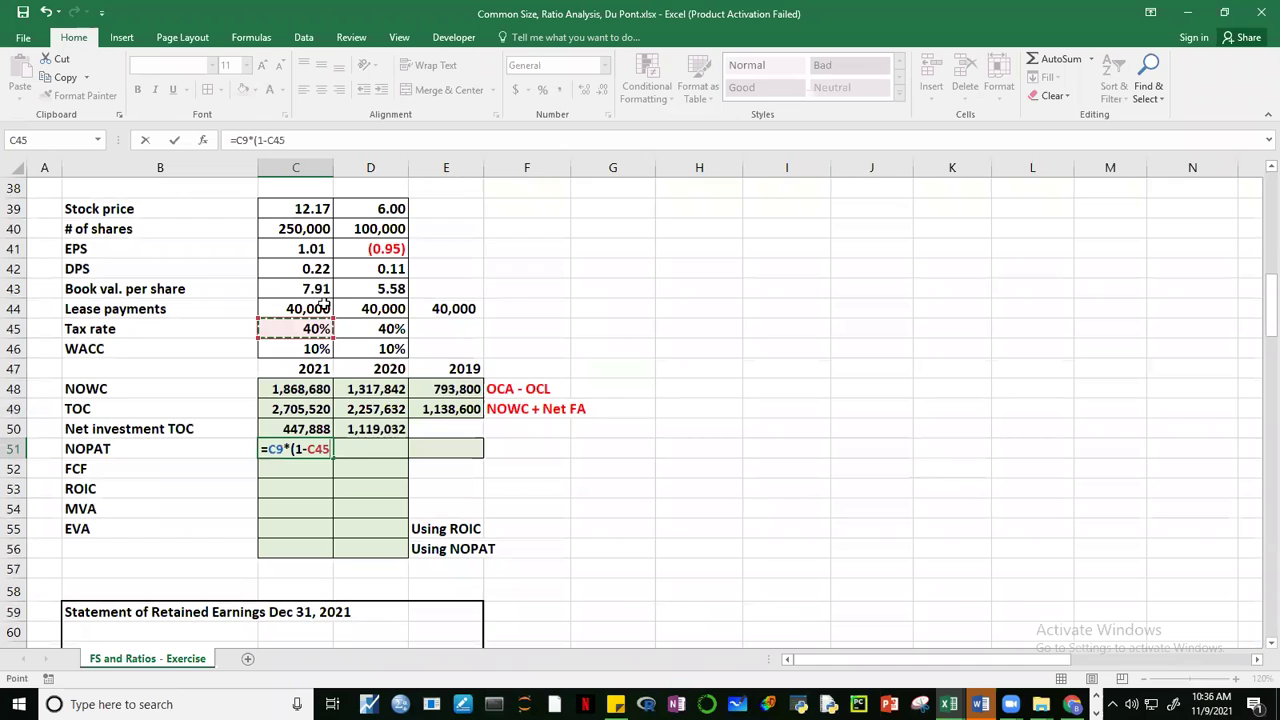
text())
key(ctrl+Return)
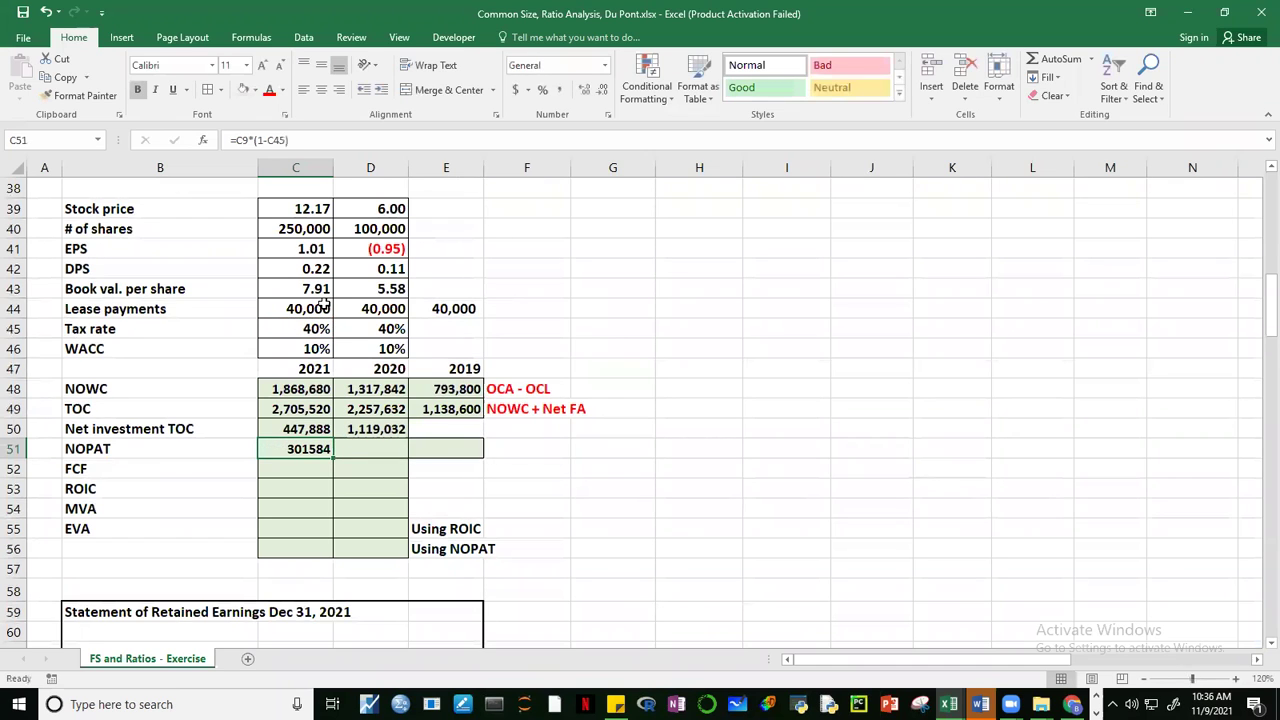
Step: Copy the number formatting of the net investment cell C50 onto the NOPAT cells C51:E51
click(287, 429)
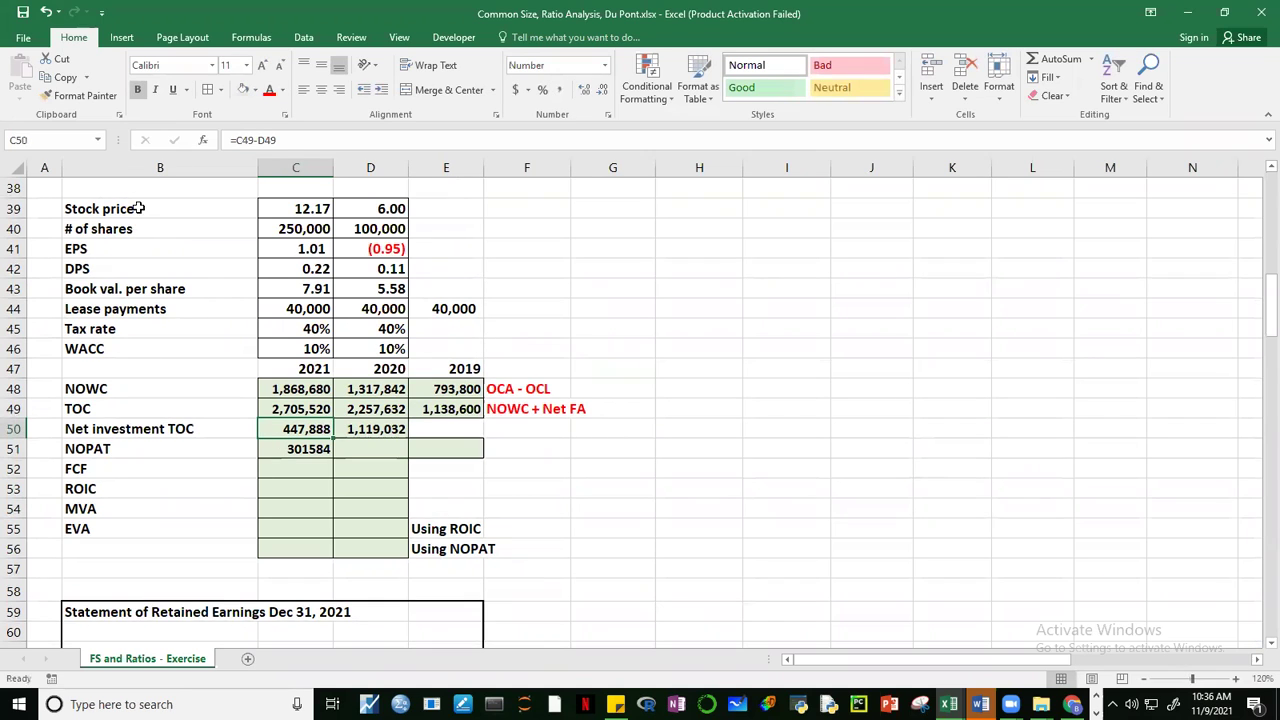
click(85, 95)
drag(300, 452, 446, 449)
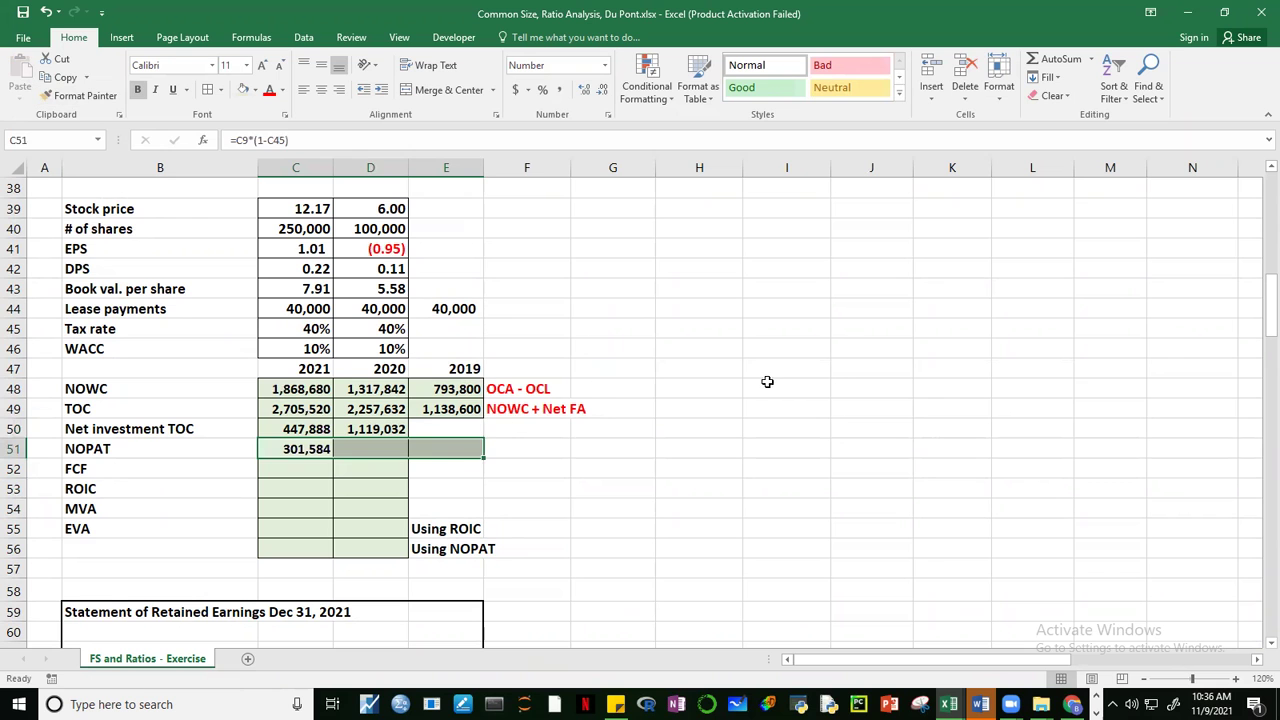
click(767, 381)
Step: Copy the 40% tax rate from D45 into the 2019 cell E45
scroll(1265, 278, up, 4)
scroll(1265, 280, down, 3)
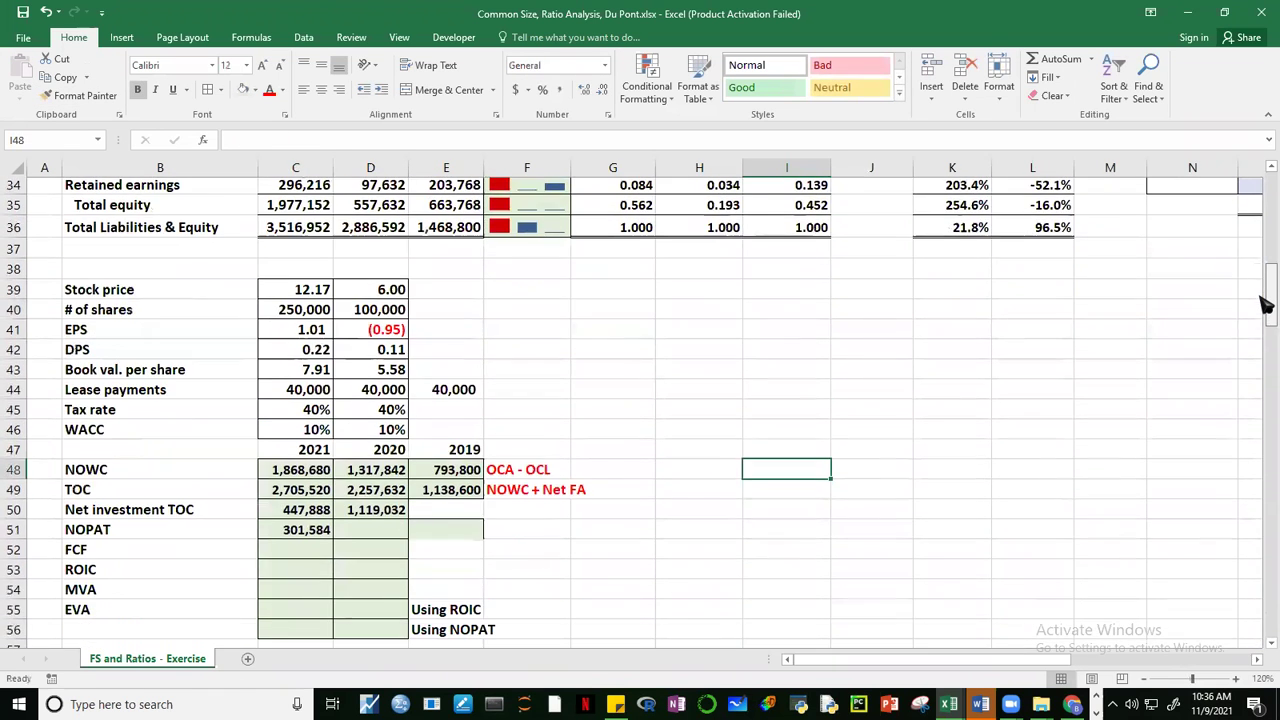
click(373, 413)
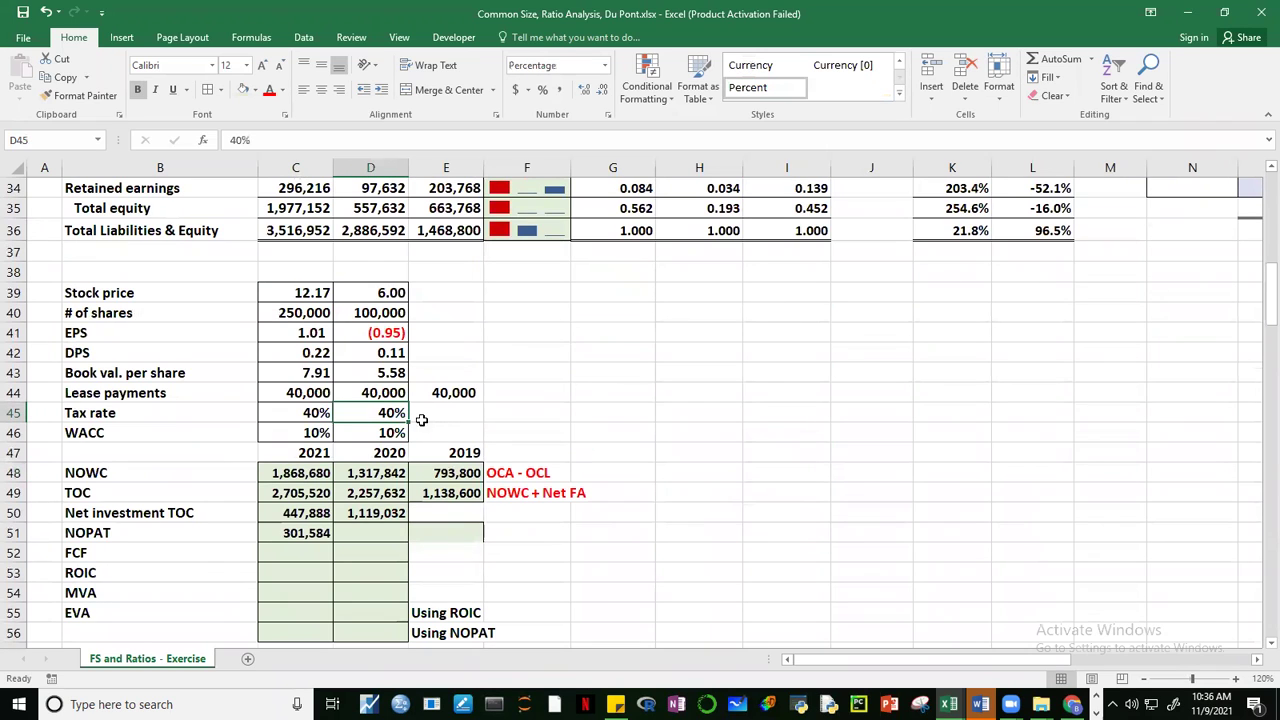
drag(408, 422, 460, 412)
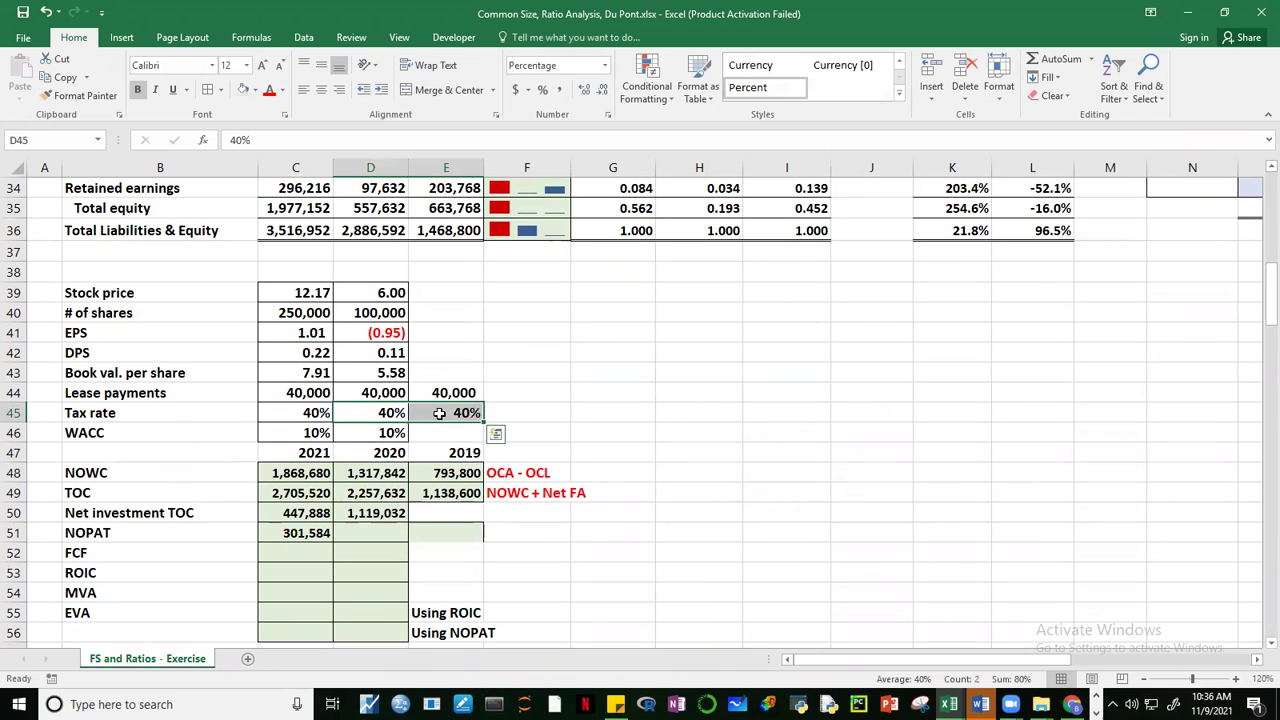
click(460, 412)
Step: Copy the NOPAT formula from C51 across to 2020 and 2019 (D51:E51)
scroll(1265, 316, down, 3)
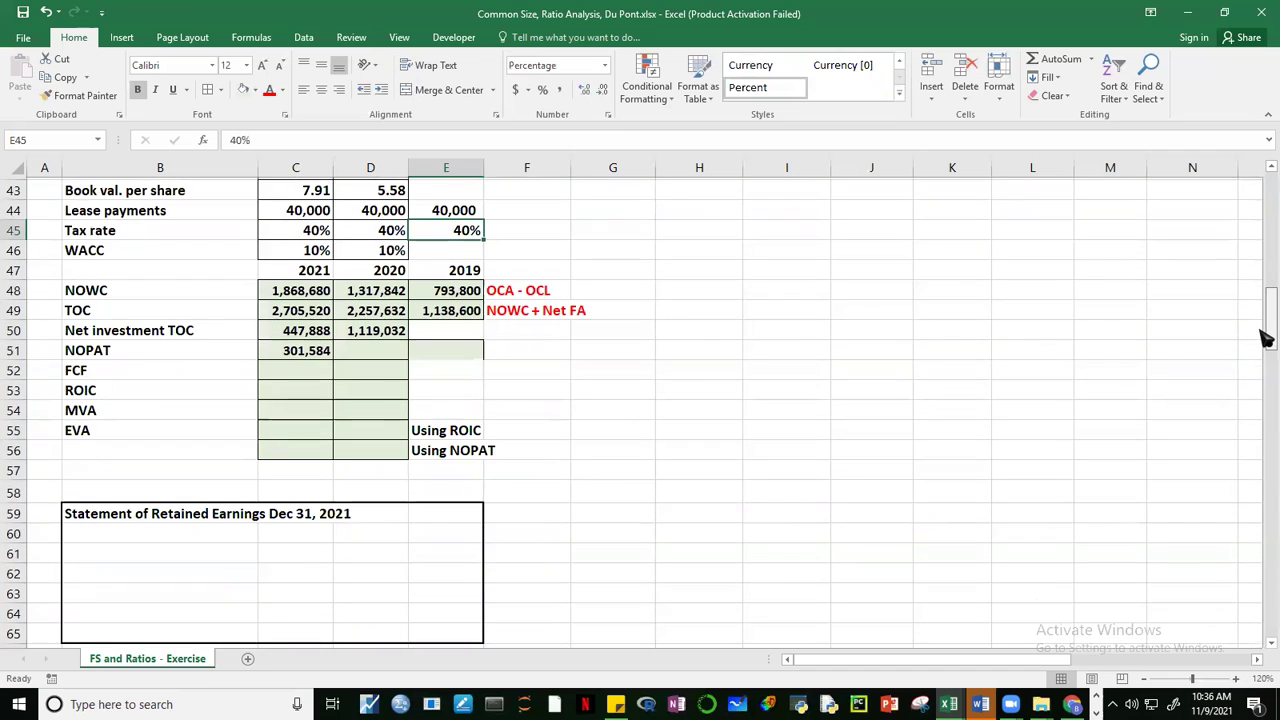
click(308, 348)
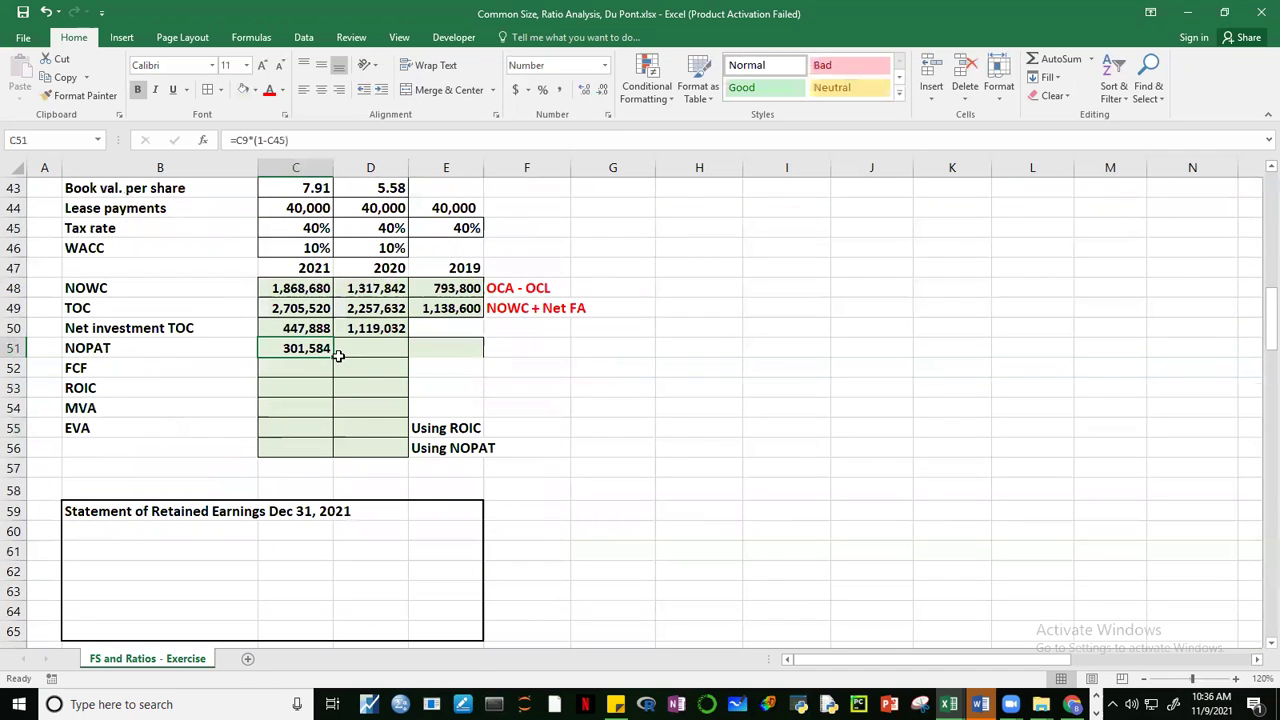
drag(334, 357, 522, 372)
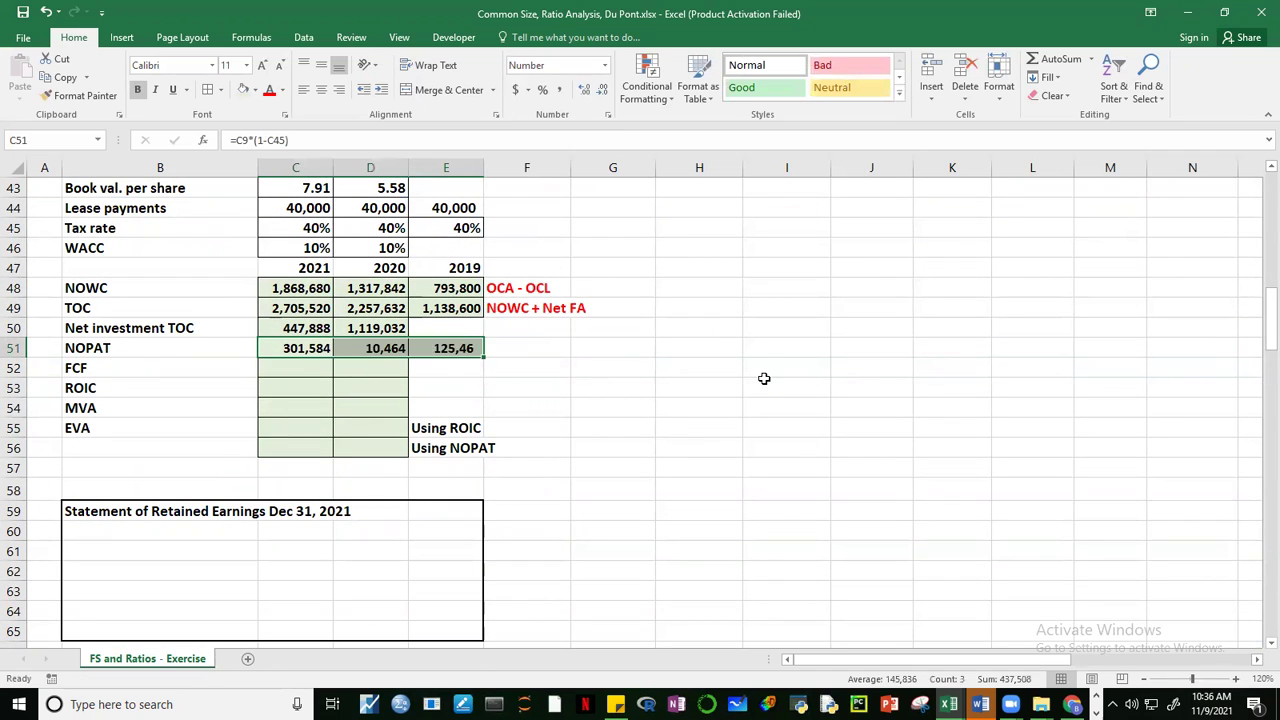
click(764, 383)
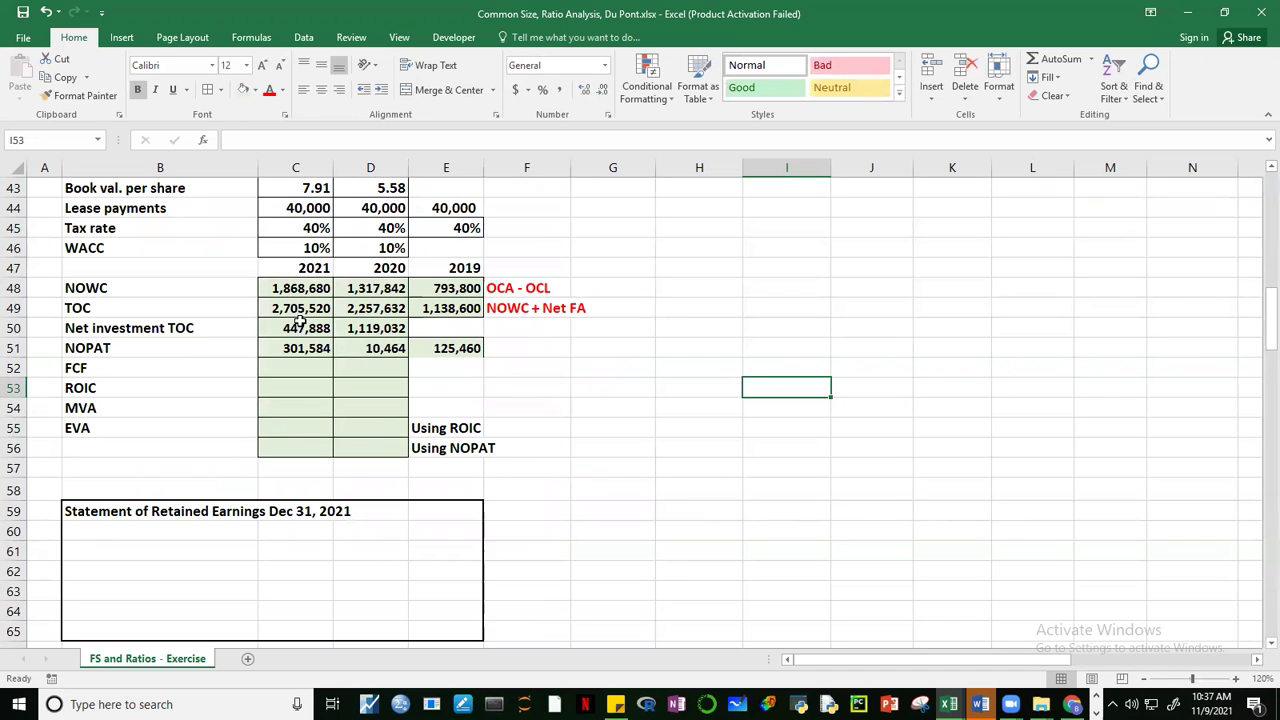
click(378, 333)
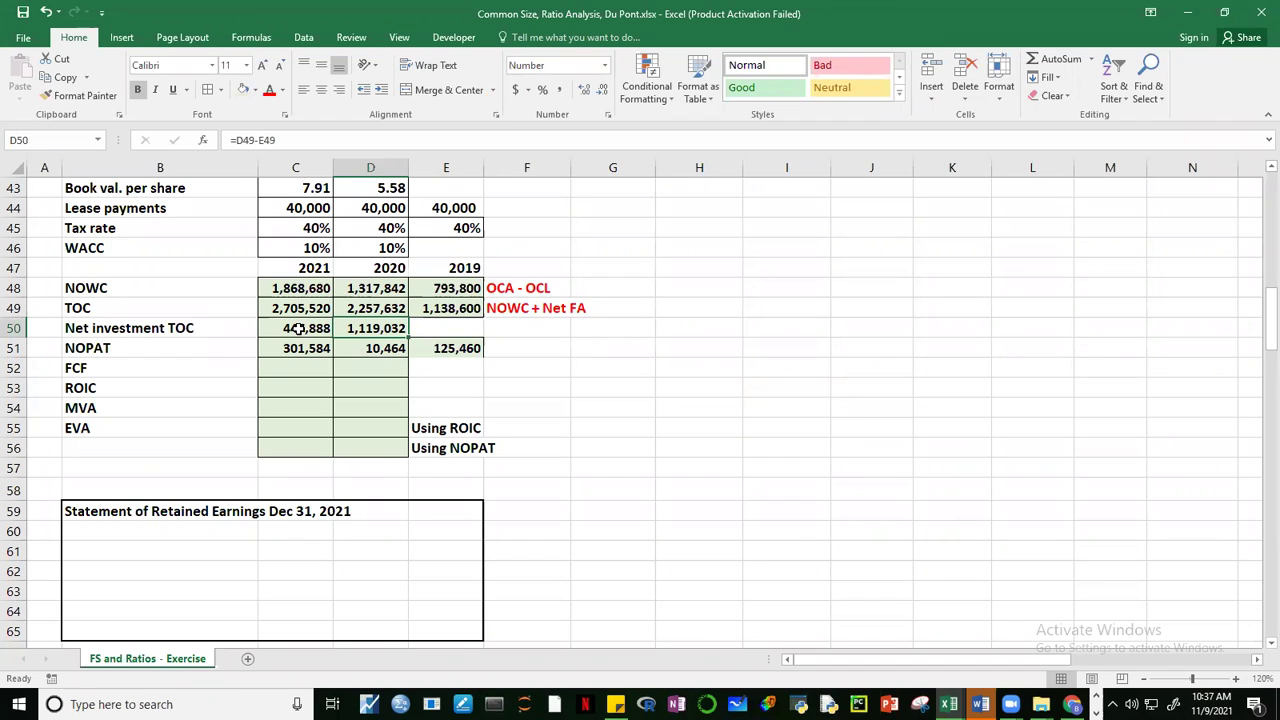
click(708, 349)
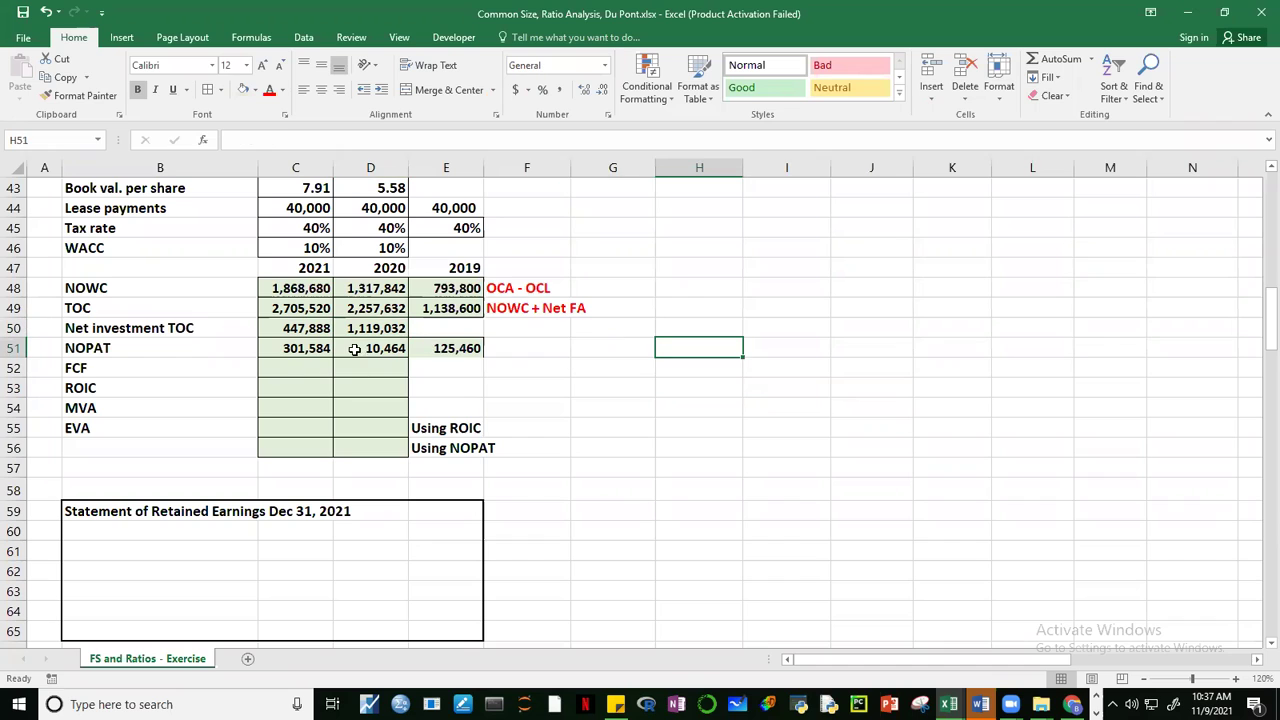
click(375, 330)
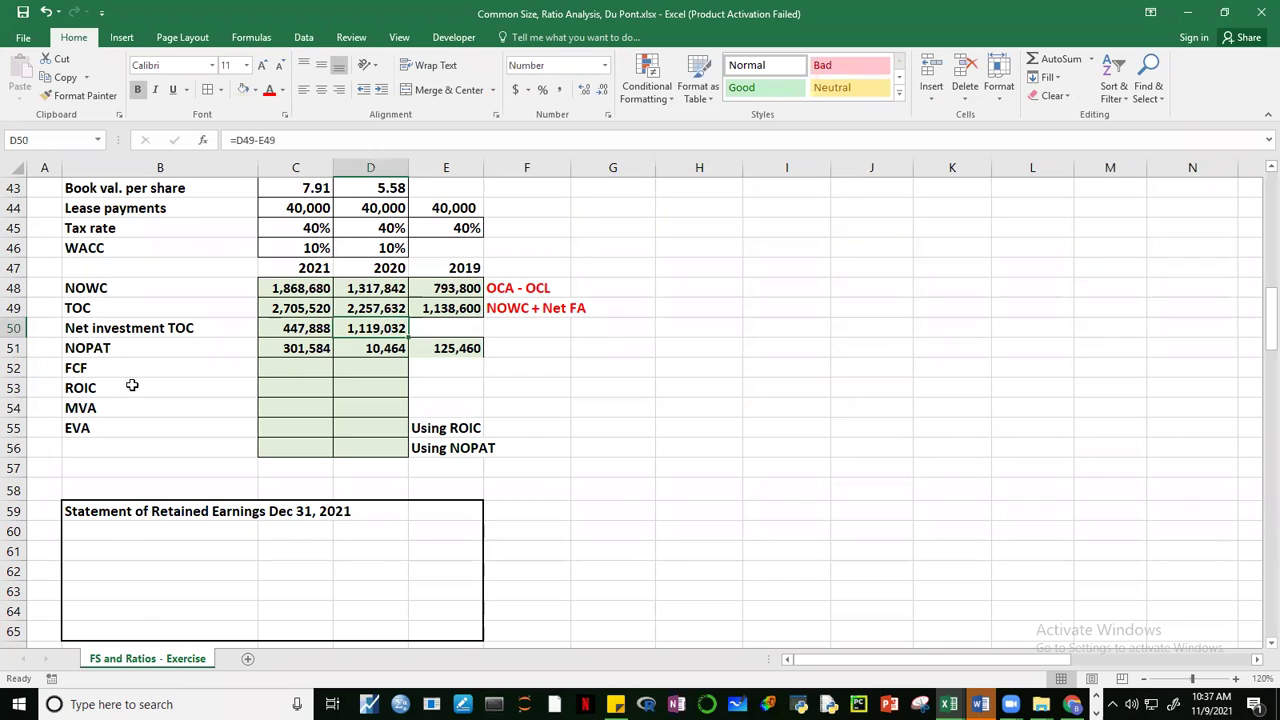
click(370, 352)
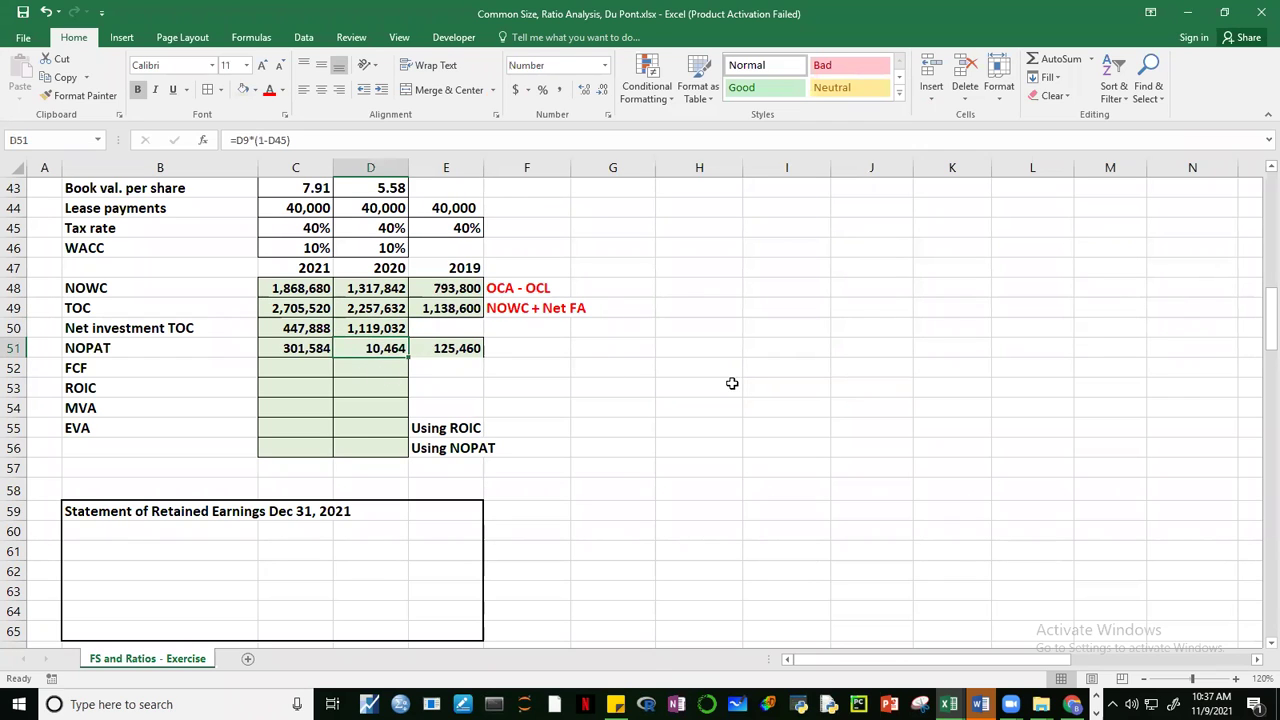
Step: Calculate the 2021 FCF in C52 as NOPAT minus net investment with =C51-C50 and copy it across to 2020 in D52
click(294, 369)
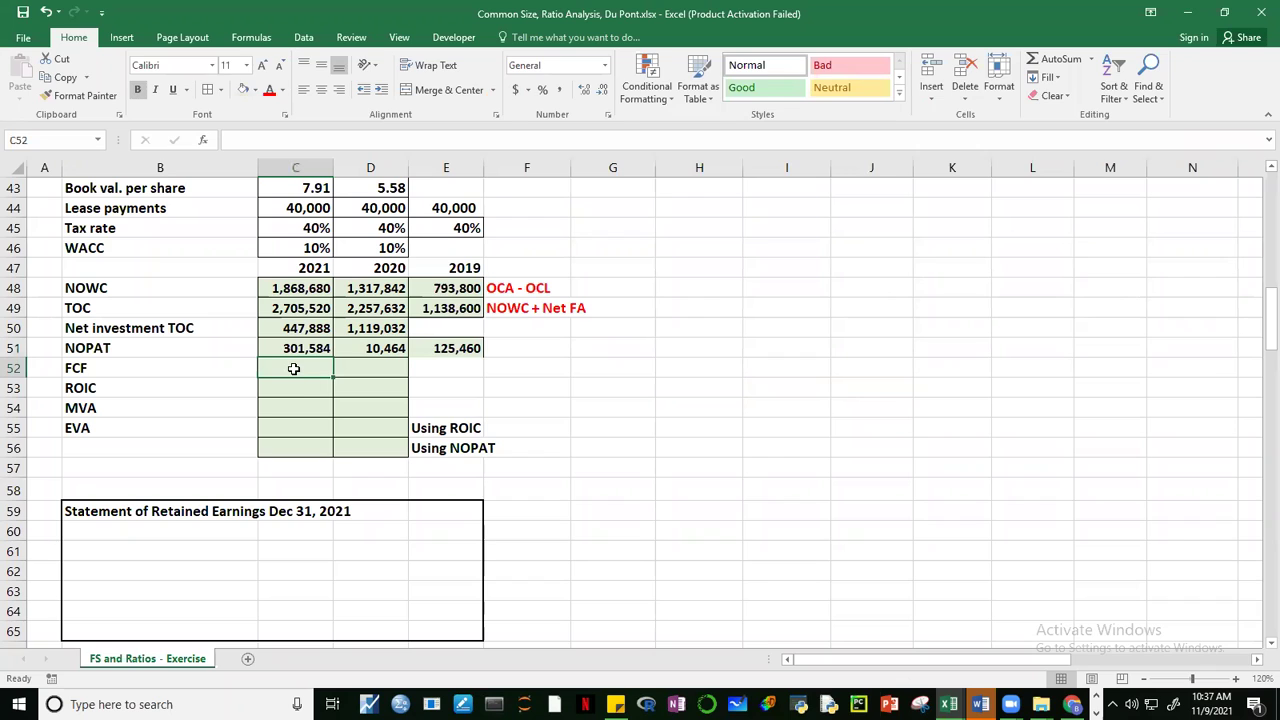
text(=)
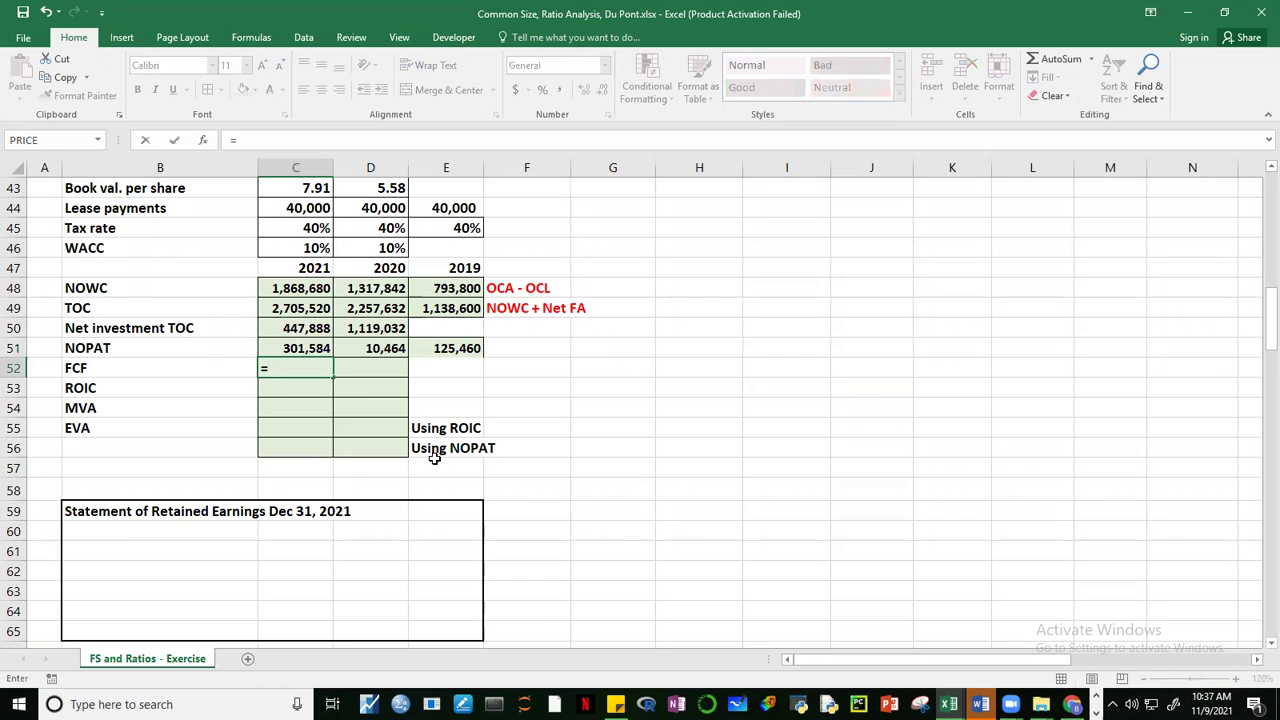
click(303, 350)
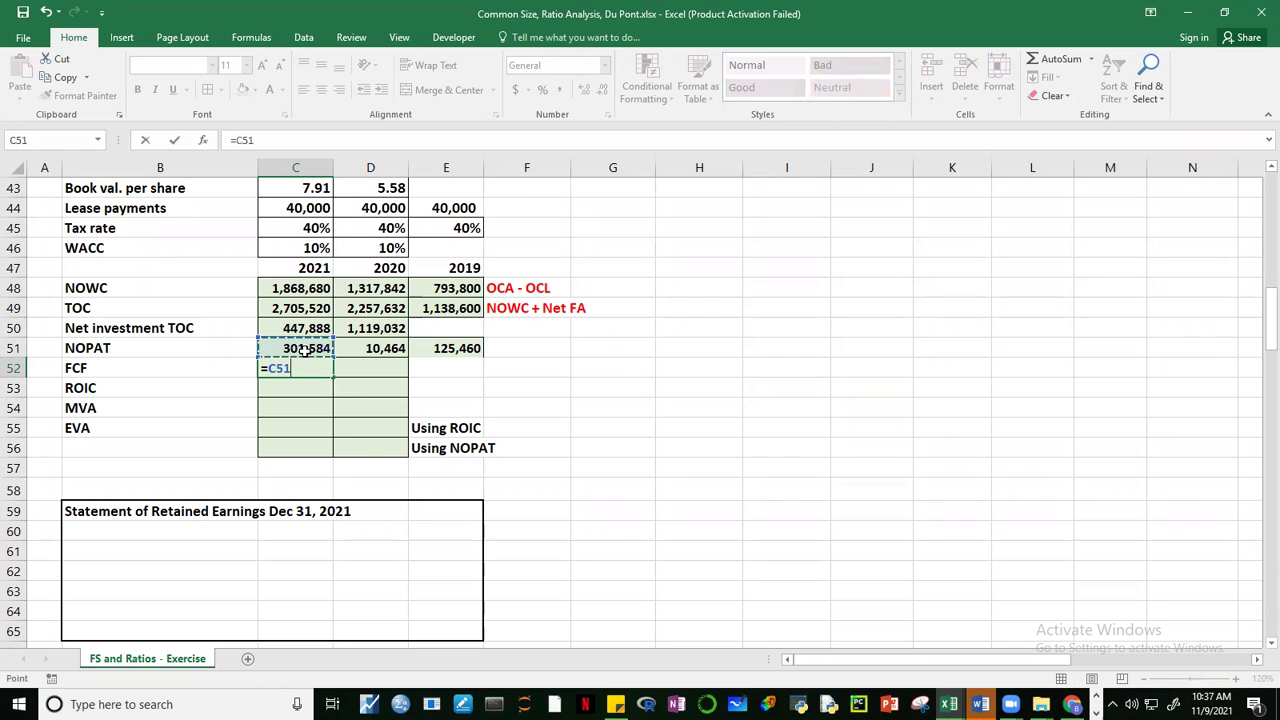
text(-)
click(307, 327)
key(ctrl+Return)
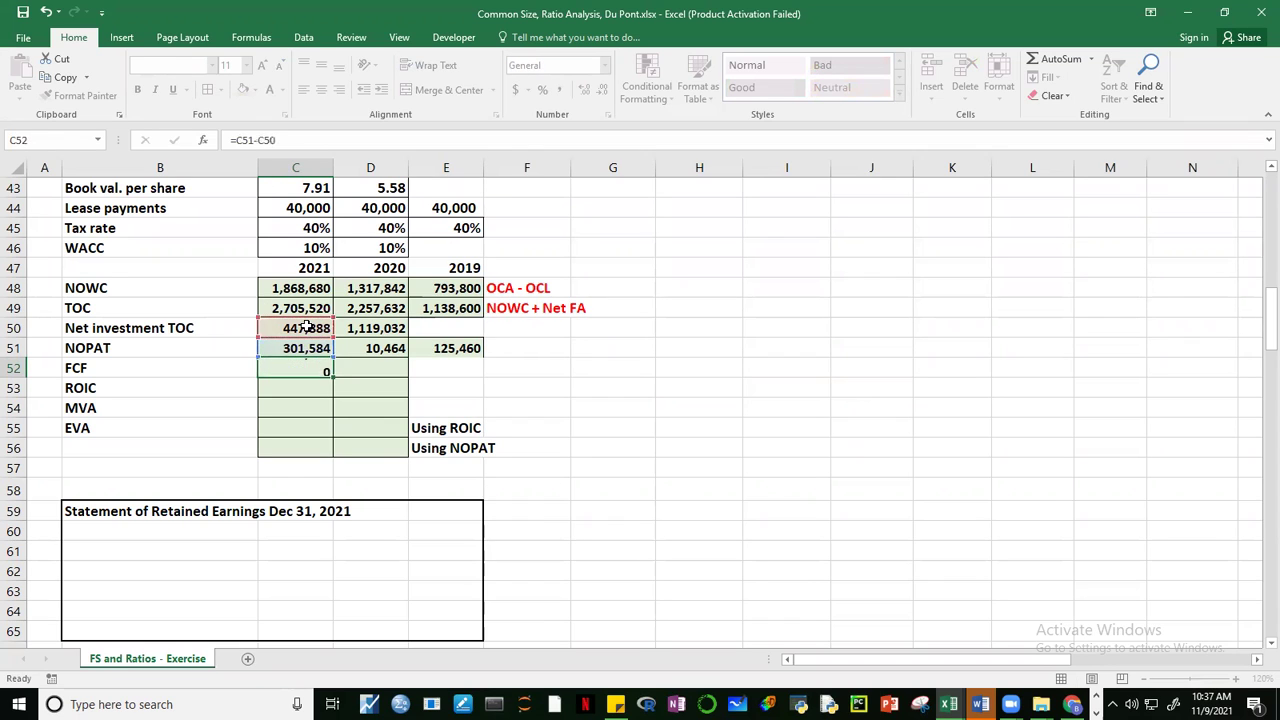
drag(336, 380, 388, 378)
click(697, 410)
Step: Format the FCF cells C52:D52 to display negative numbers in black parentheses, as in (1,234)
drag(279, 365, 342, 366)
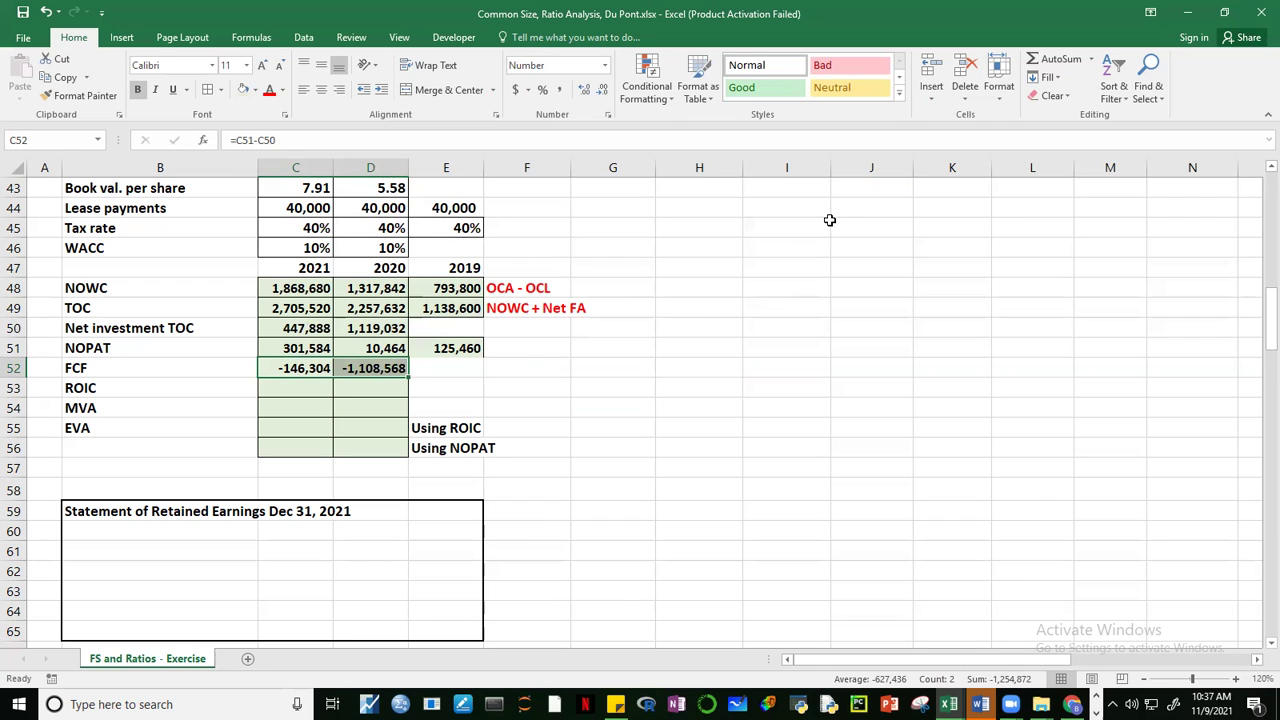
key(ctrl+1)
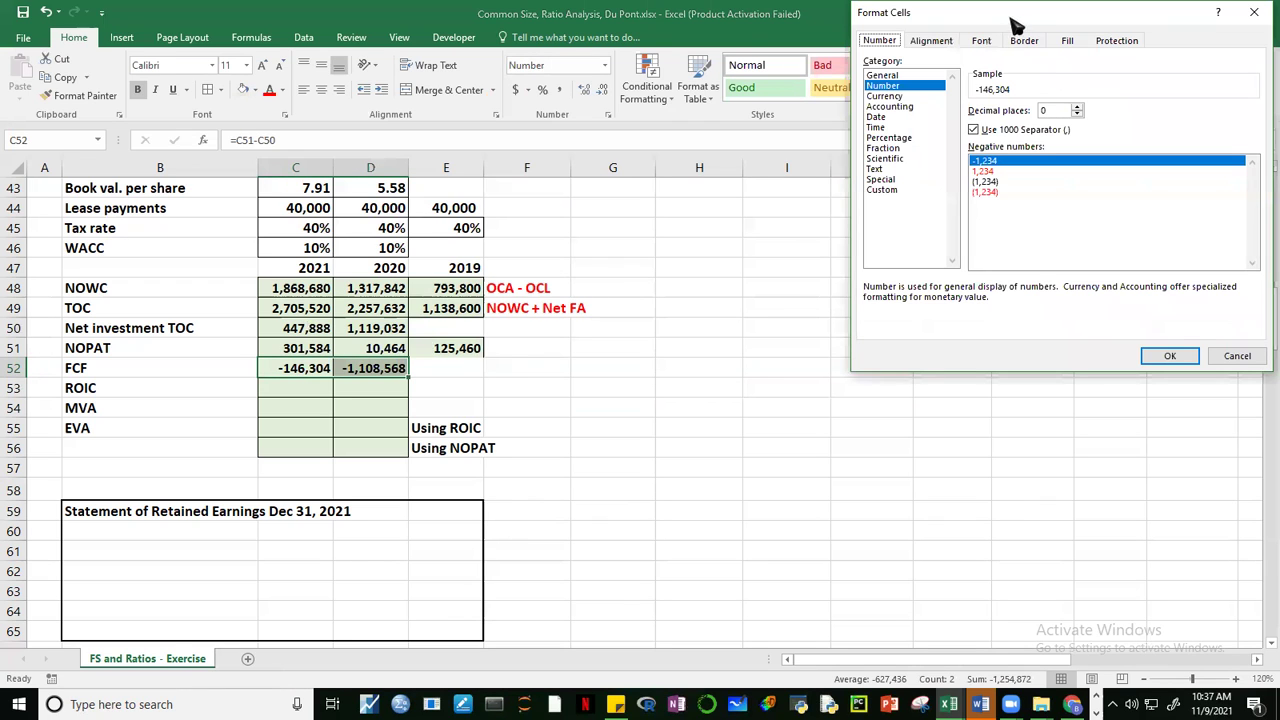
drag(1020, 28, 1036, 166)
click(1010, 319)
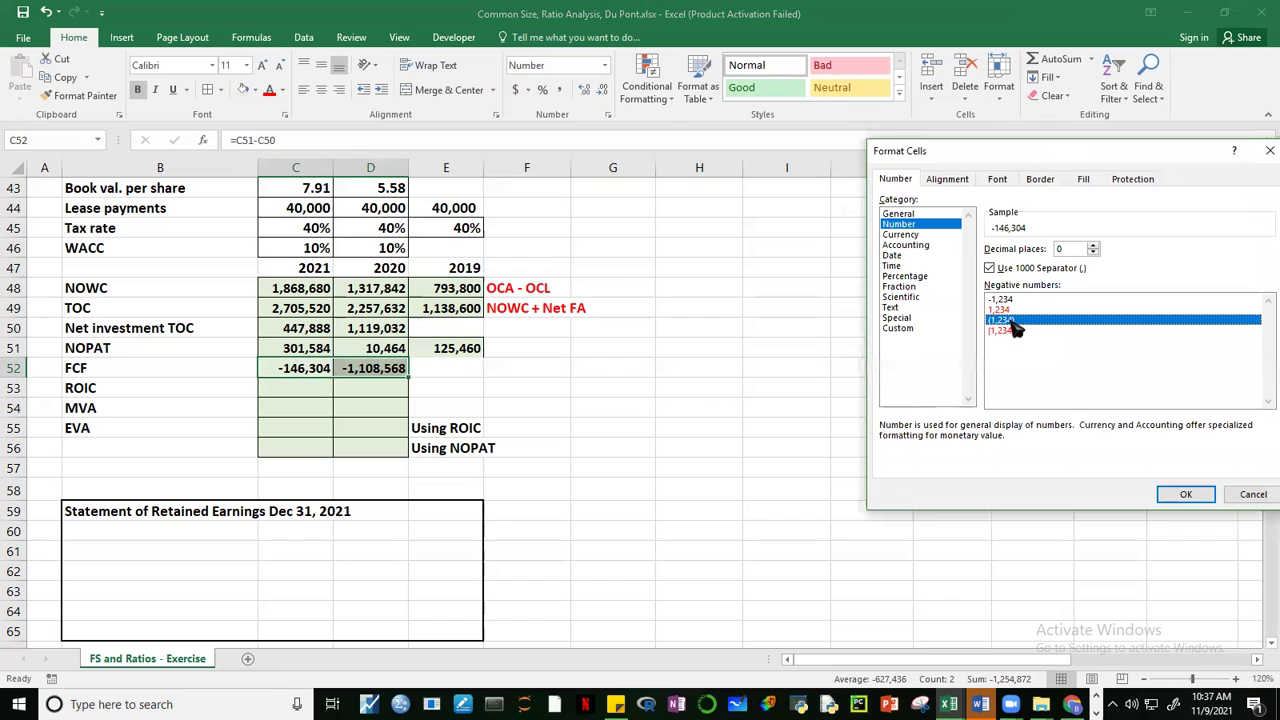
click(699, 423)
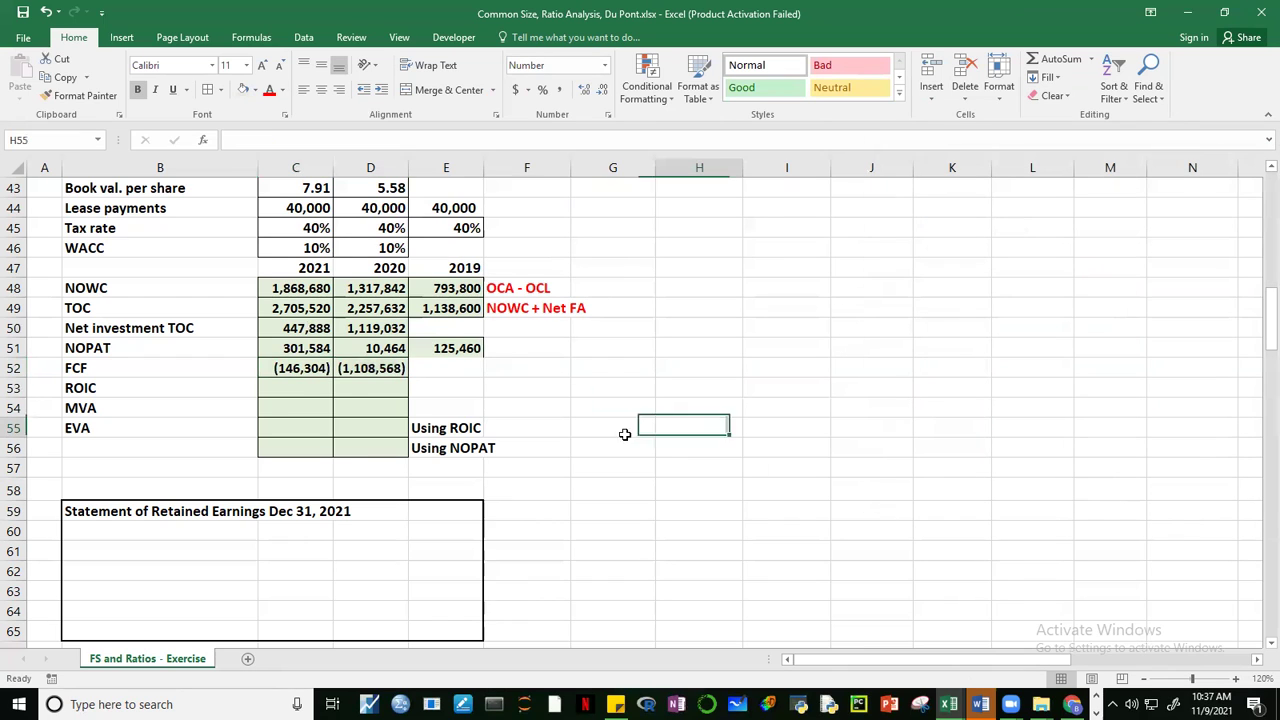
click(788, 401)
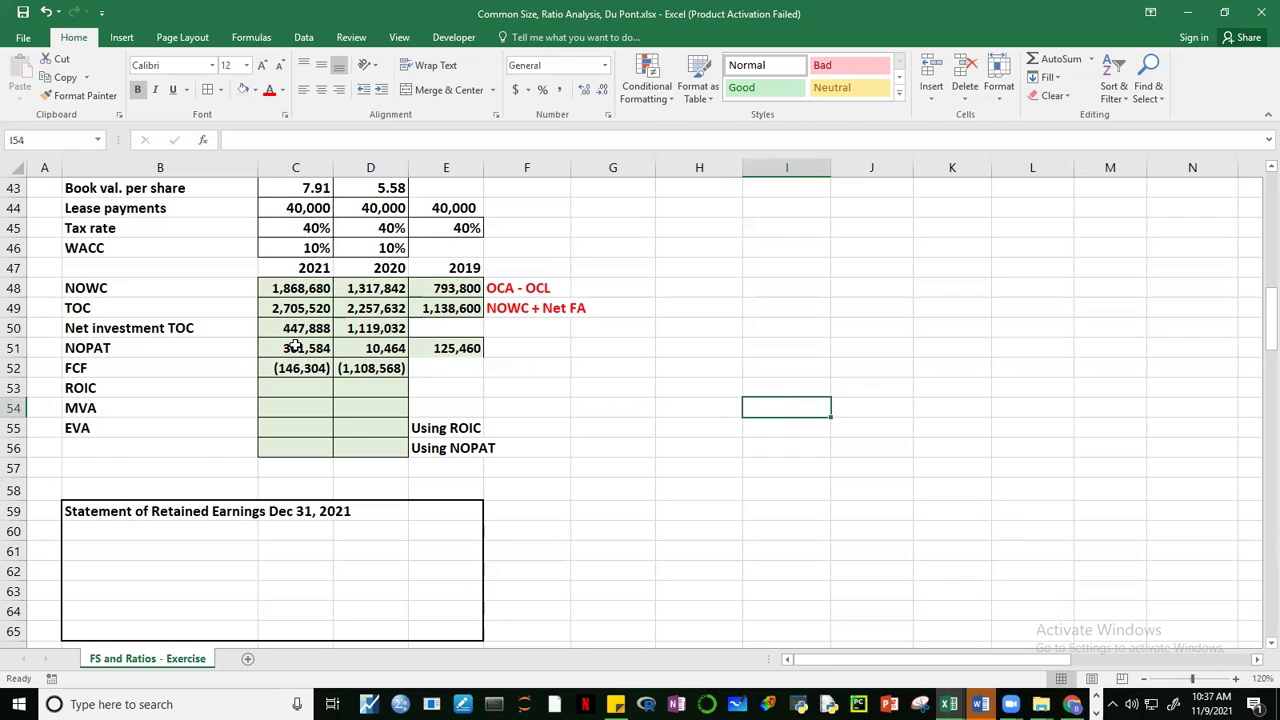
Step: Review the net investment, NOPAT and FCF figures for 2021 and 2020 and the formulas behind them
click(381, 329)
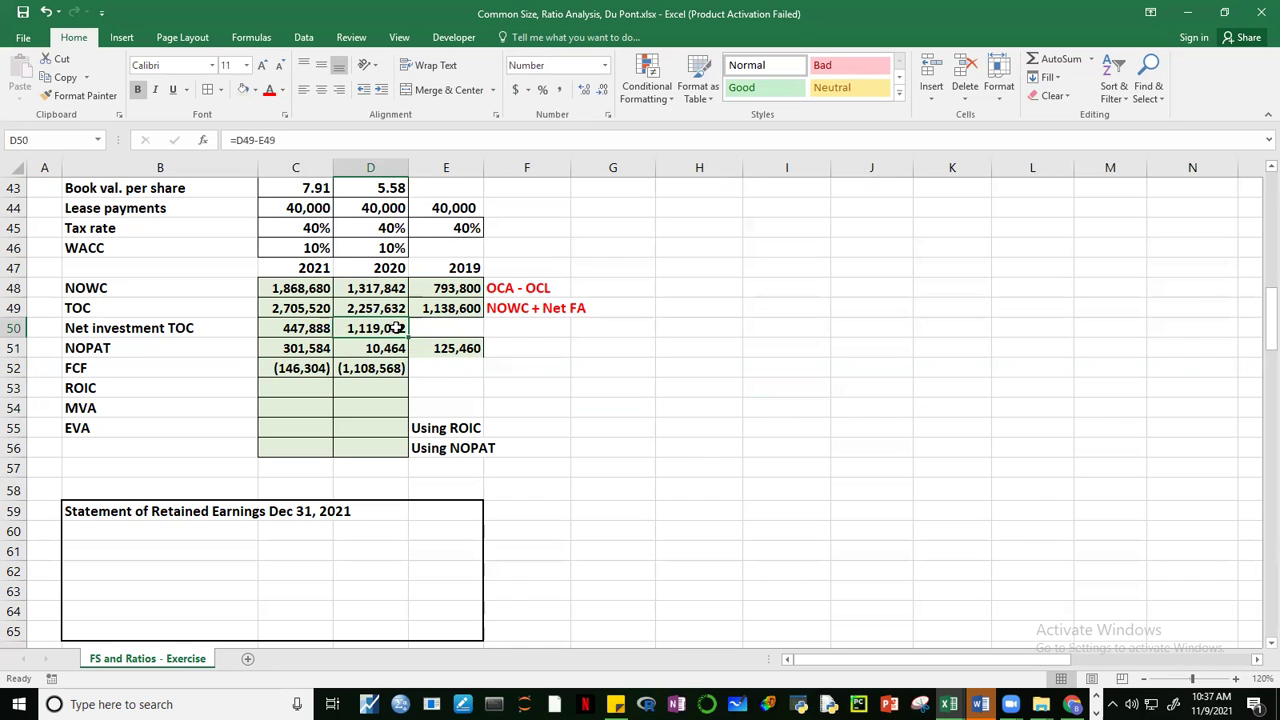
click(545, 408)
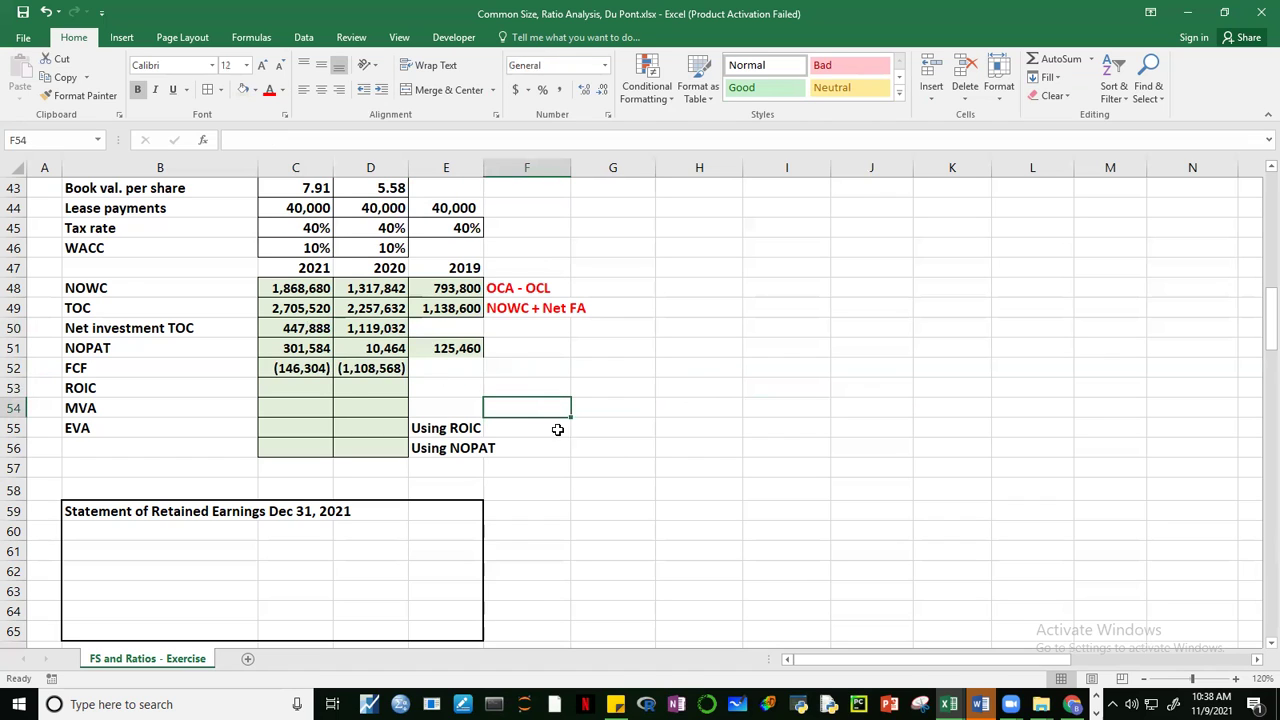
click(373, 343)
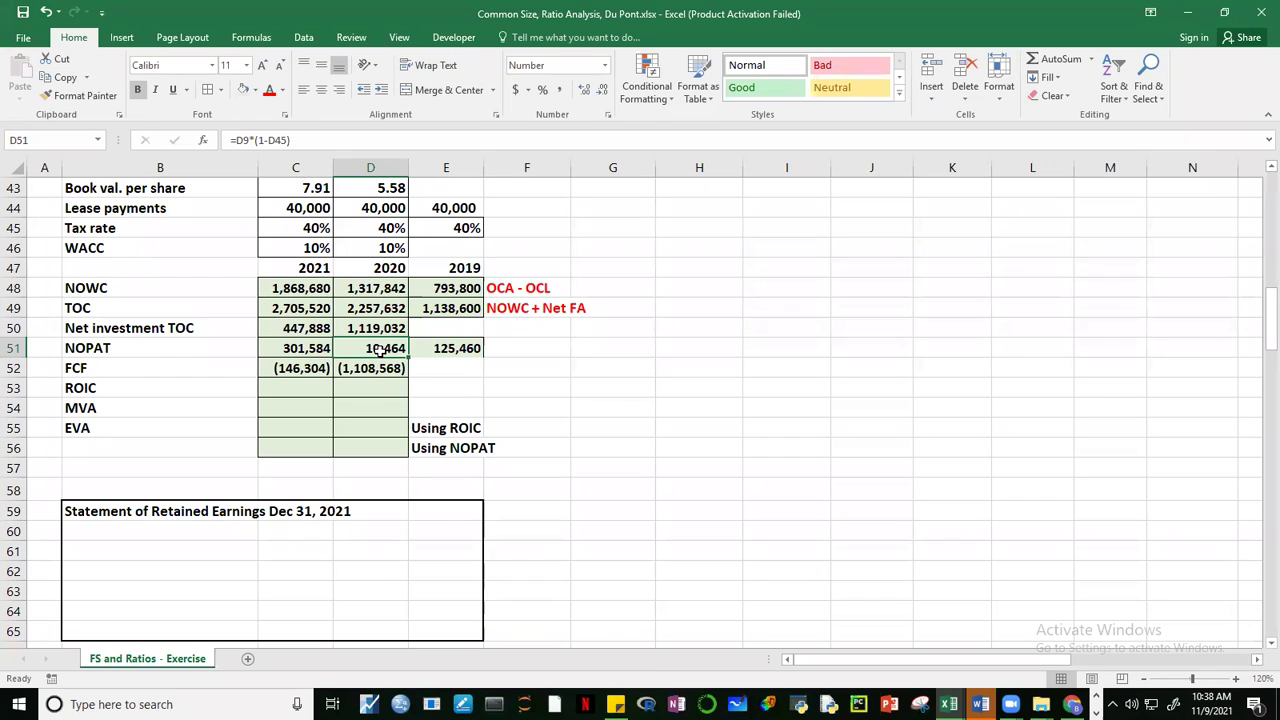
click(290, 352)
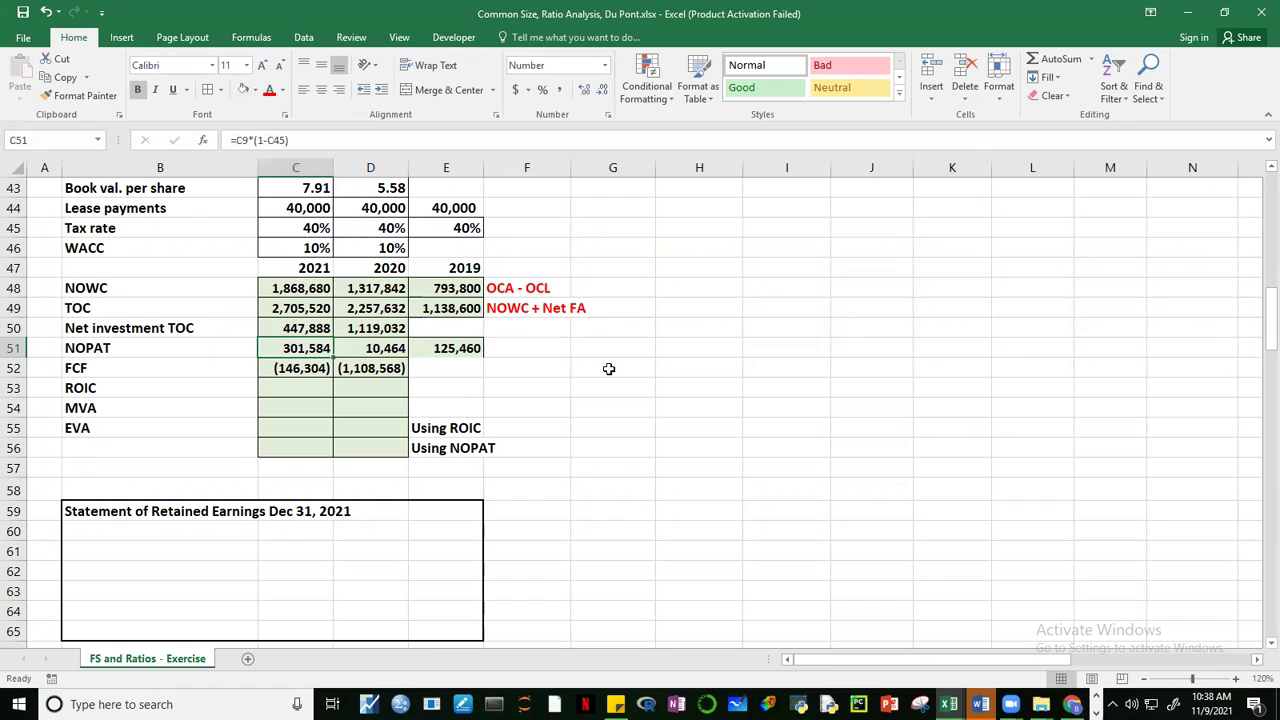
click(312, 330)
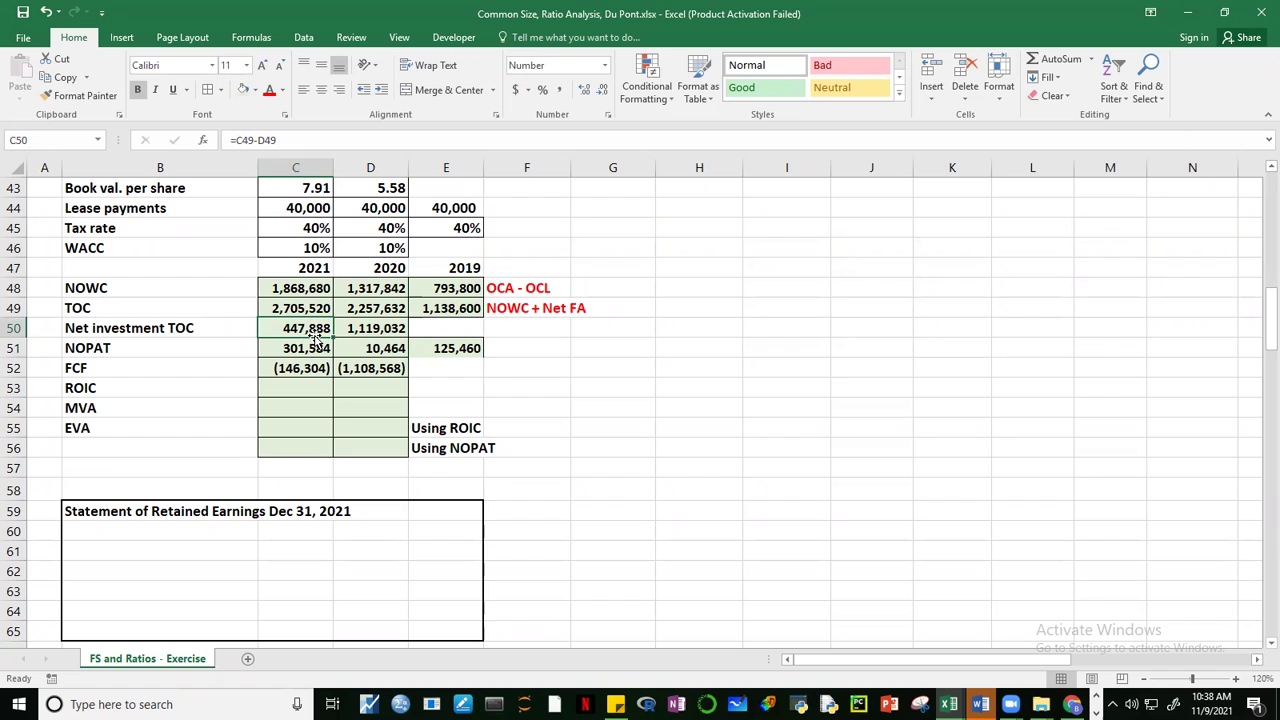
click(305, 348)
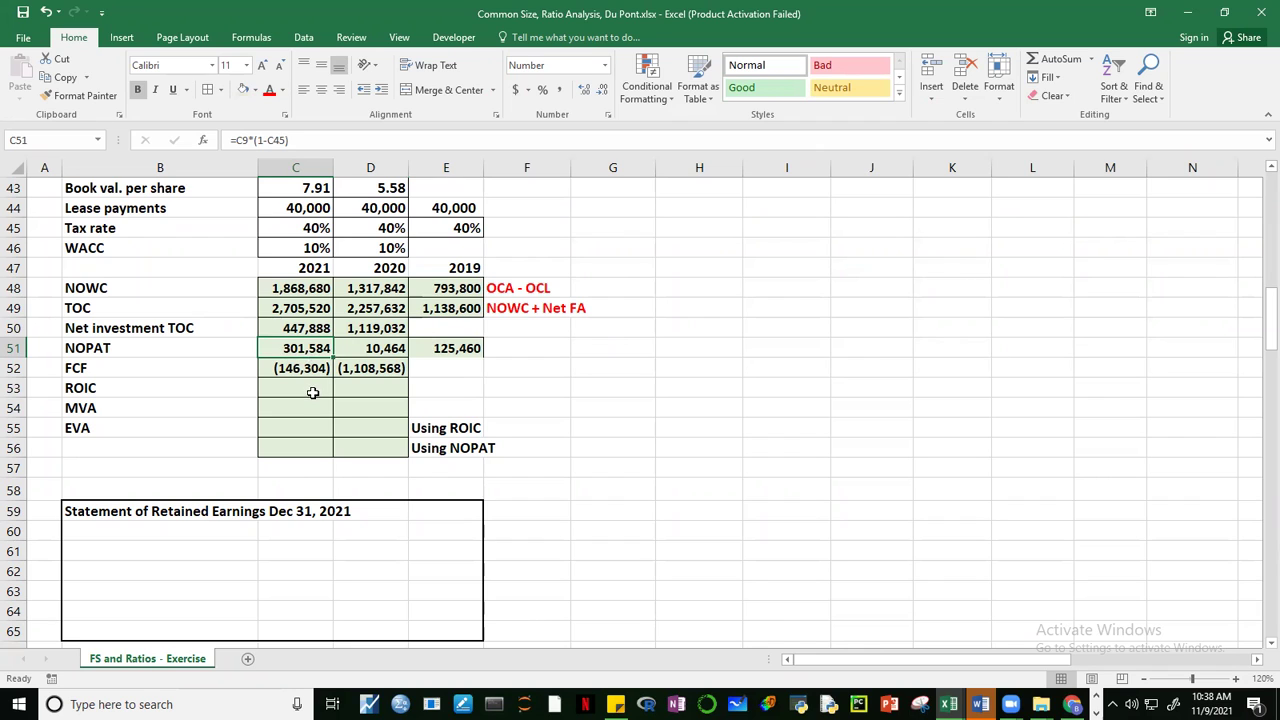
click(320, 428)
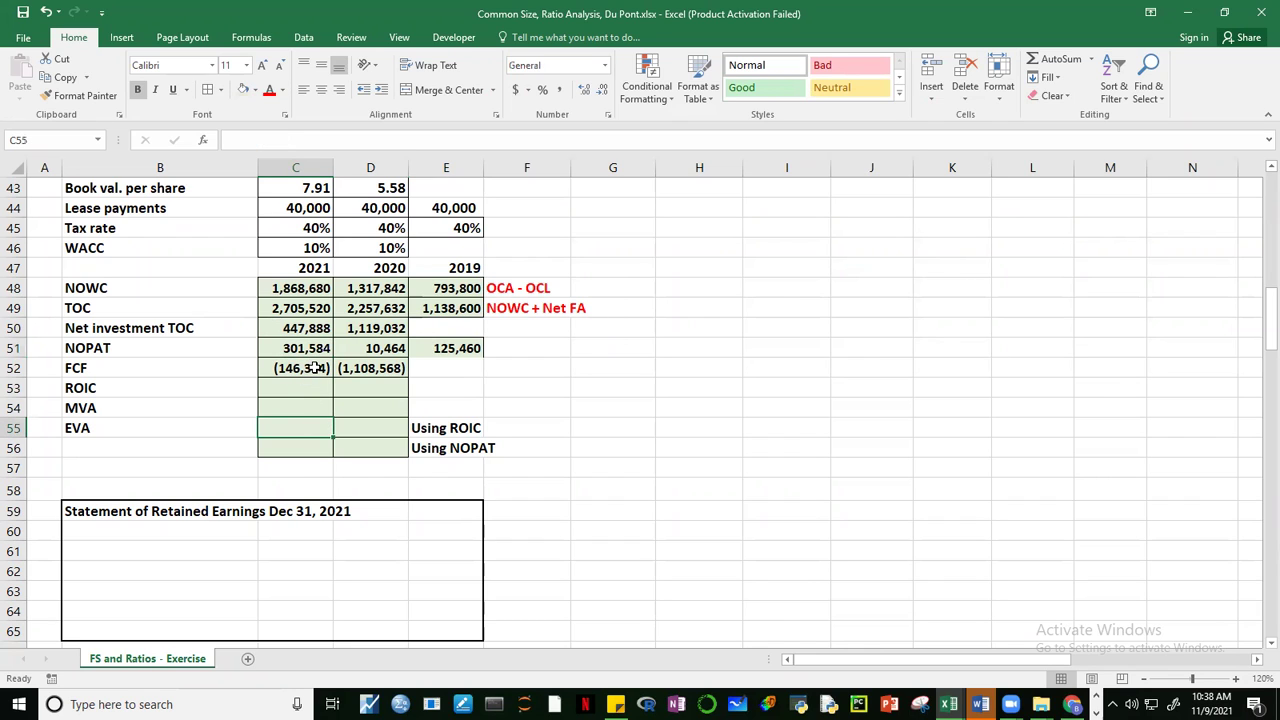
click(302, 368)
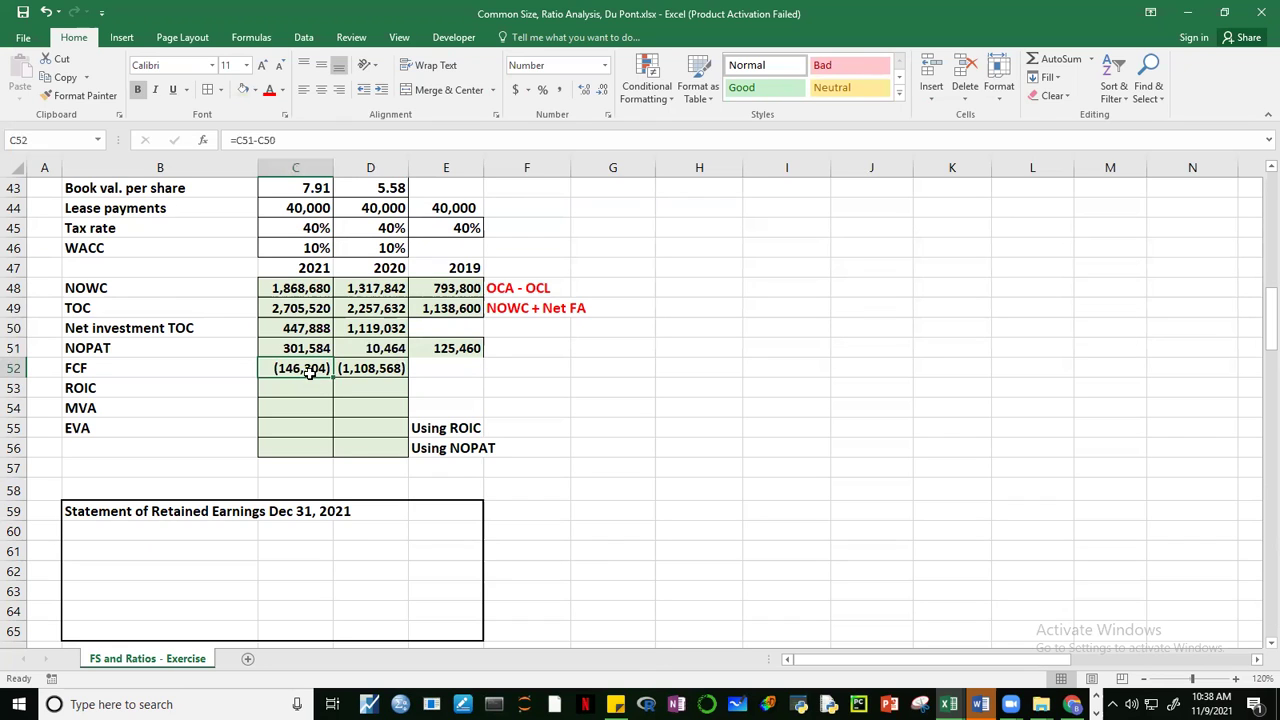
click(278, 350)
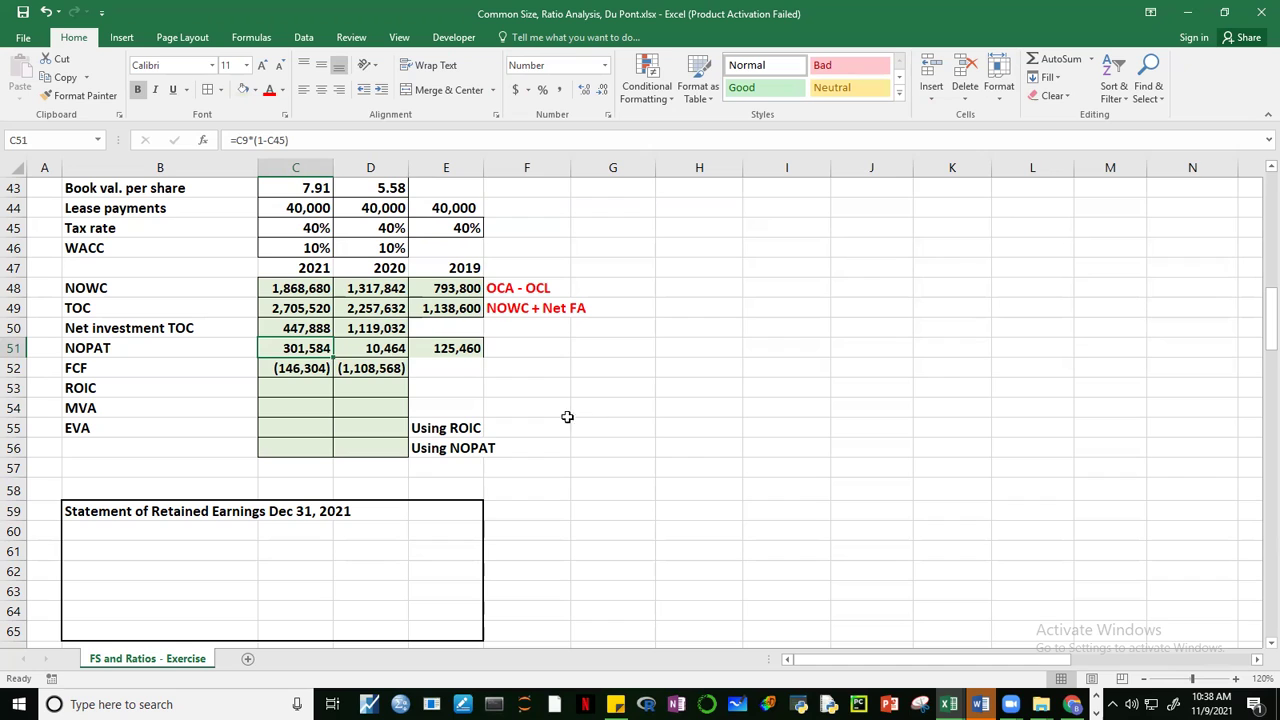
Step: Calculate the 2021 ROIC in C53 as NOPAT divided by the prior year's TOC with =C51/D49
click(301, 389)
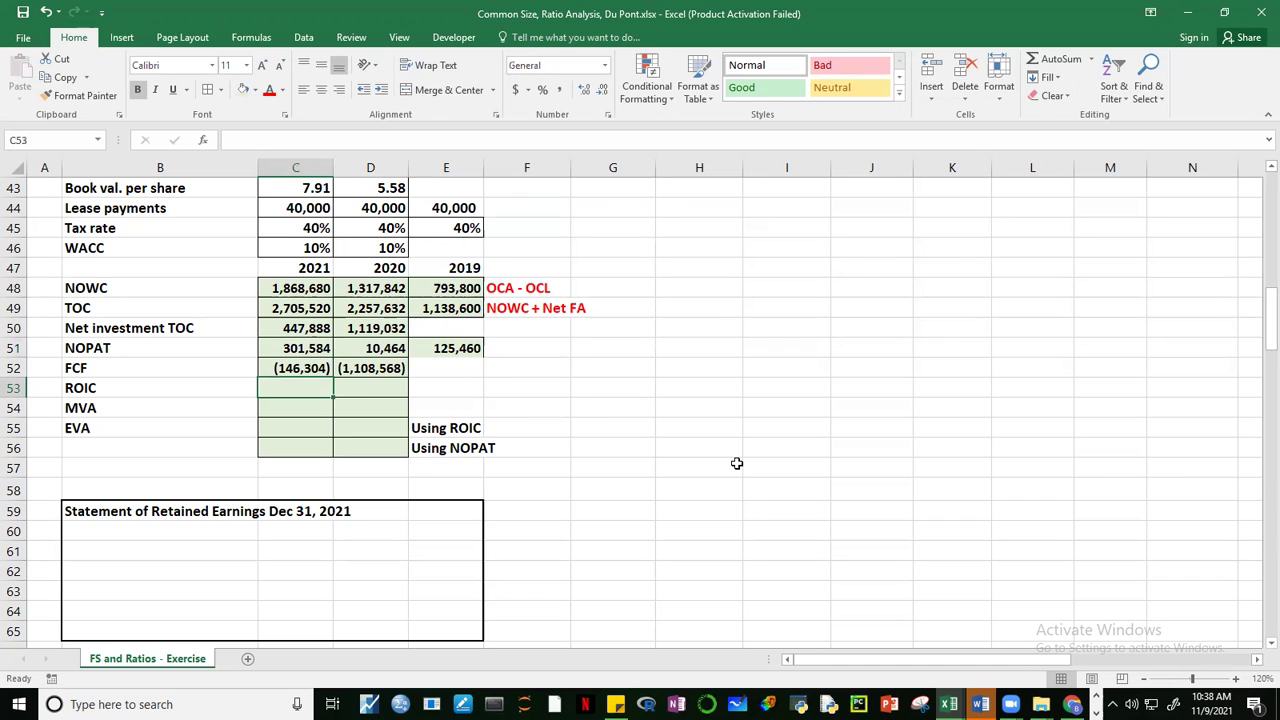
text(=)
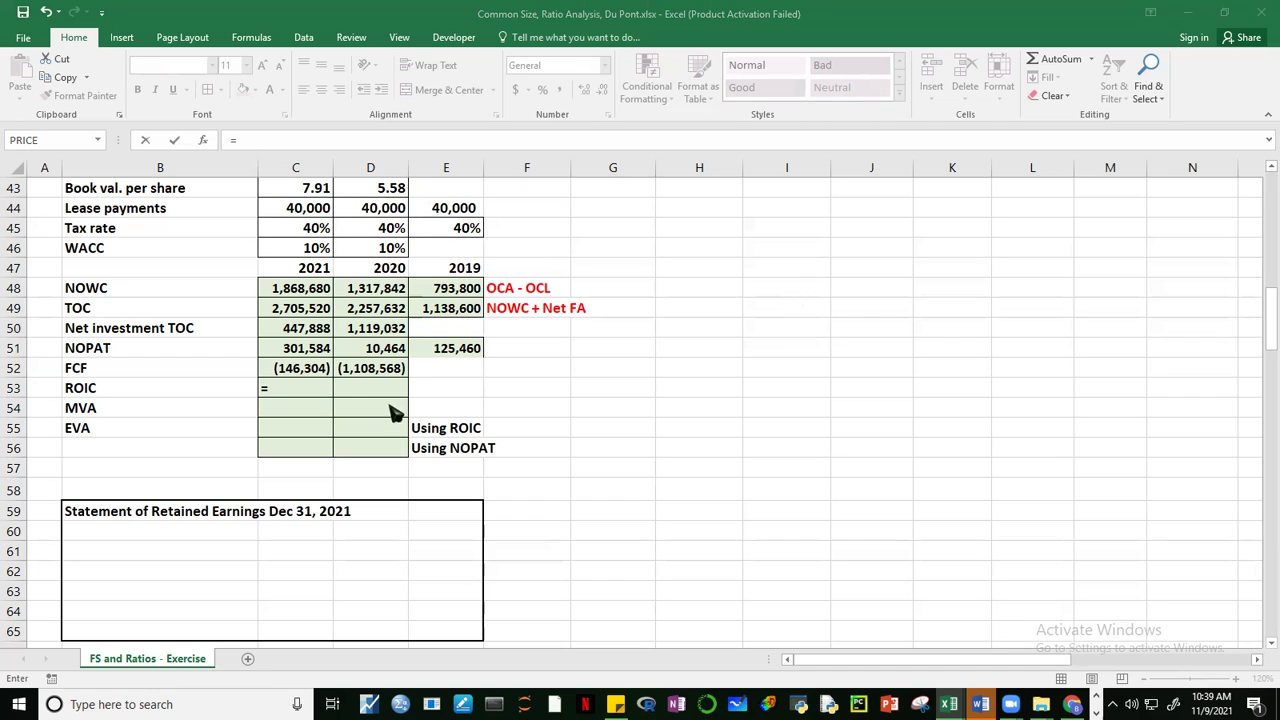
click(313, 395)
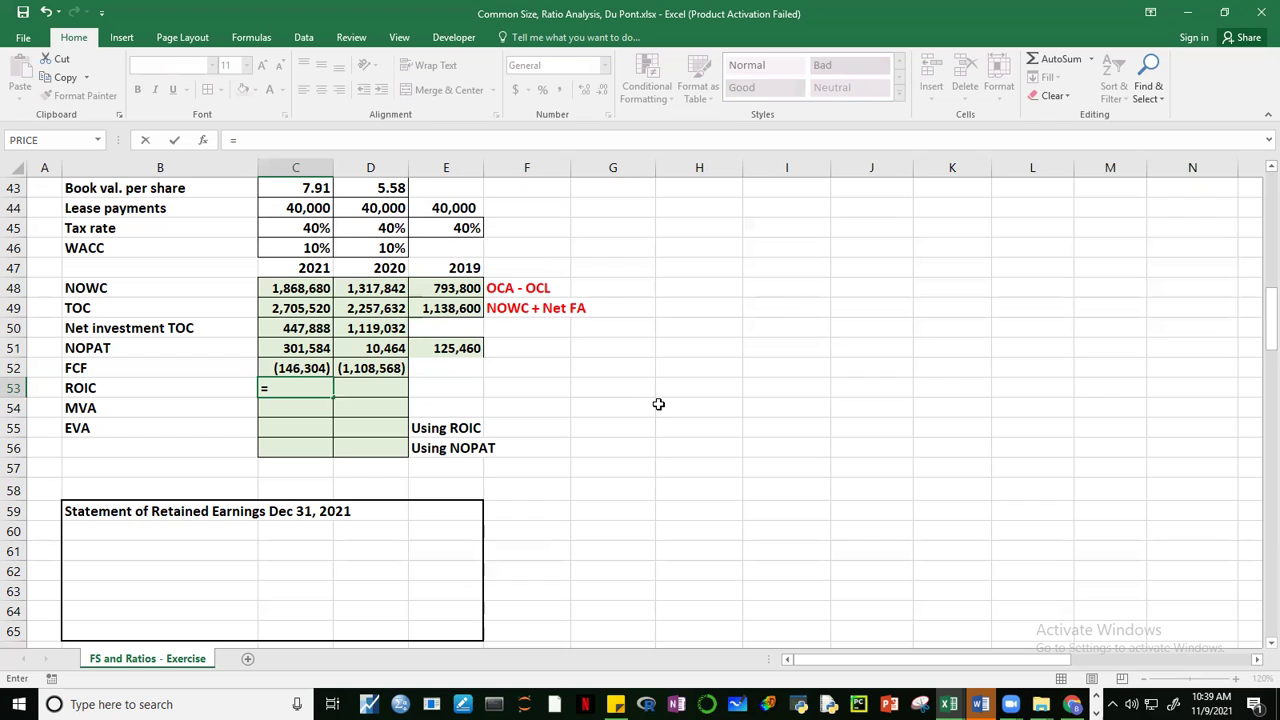
click(302, 348)
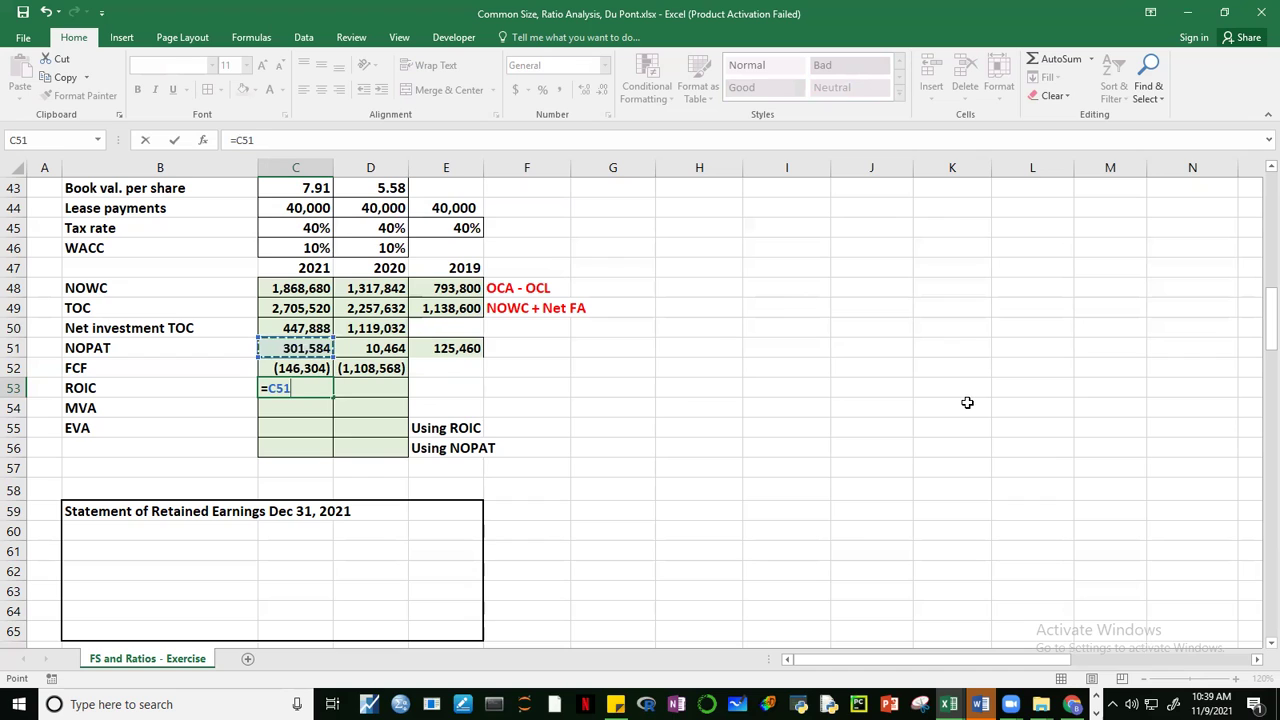
text(/)
click(357, 311)
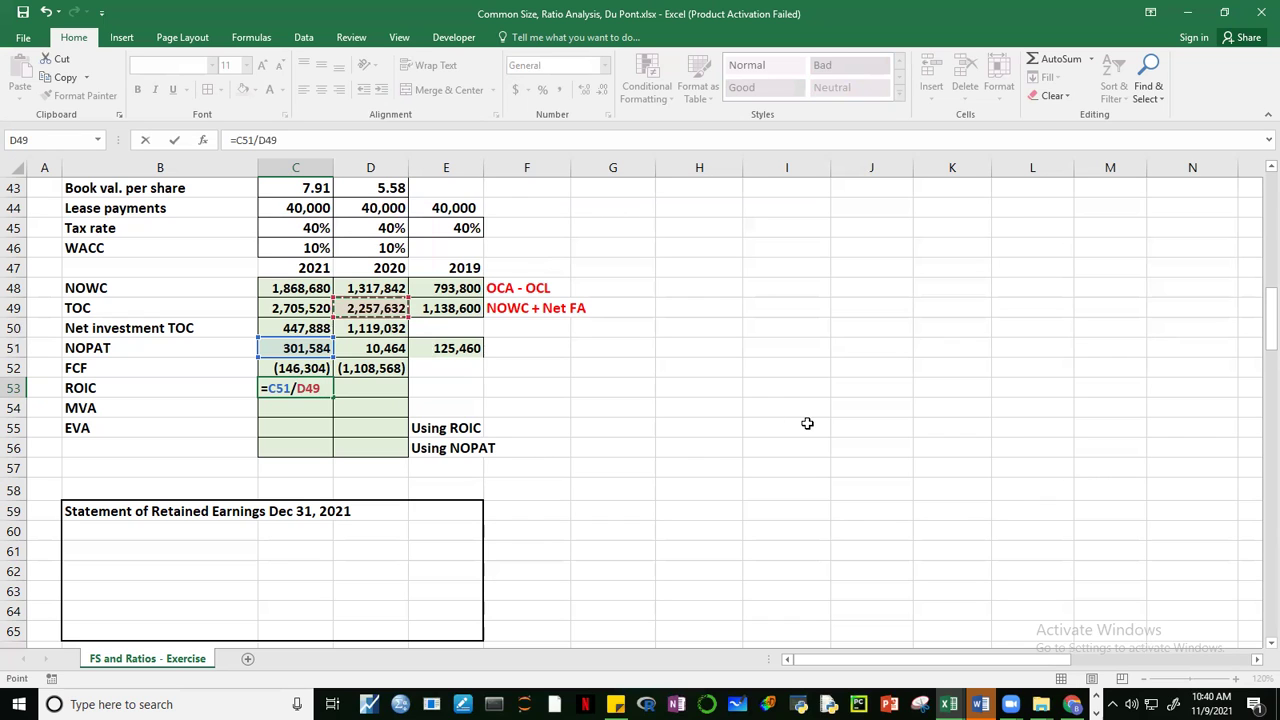
key(ctrl+Return)
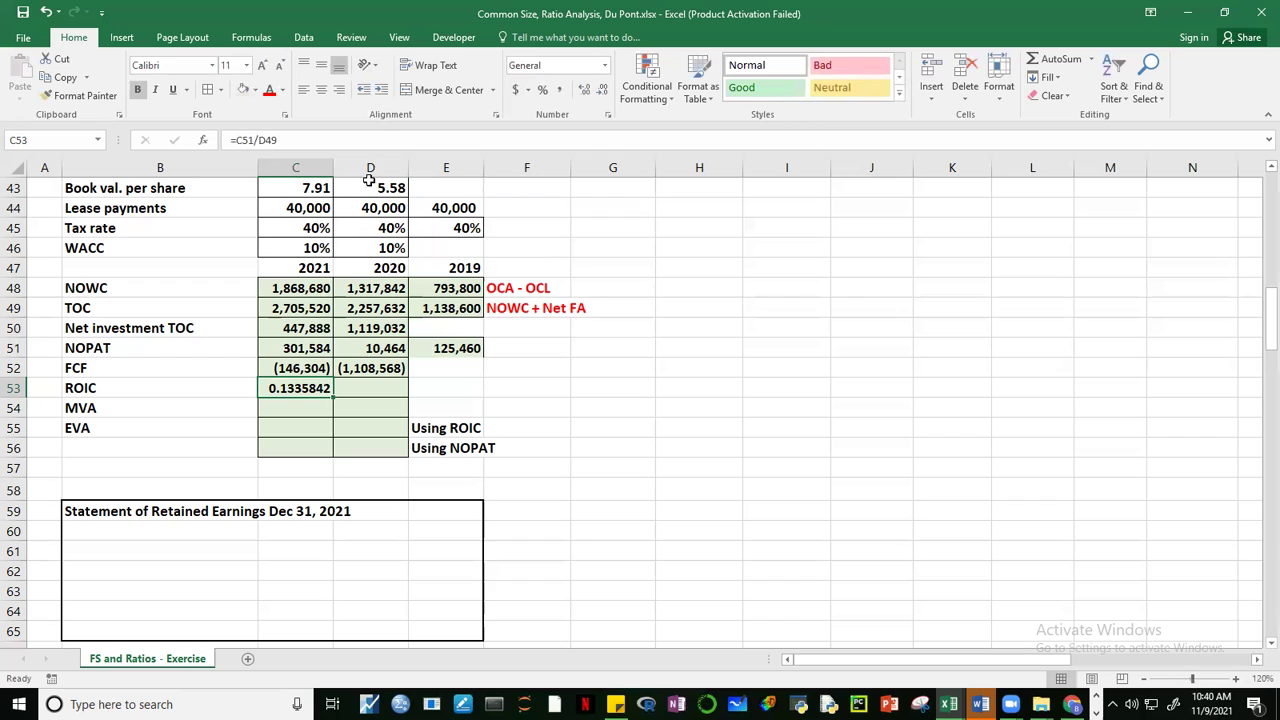
Step: Format the ROIC in C53 as a percentage with one decimal and copy it across to 2020 in D53
click(541, 90)
click(586, 90)
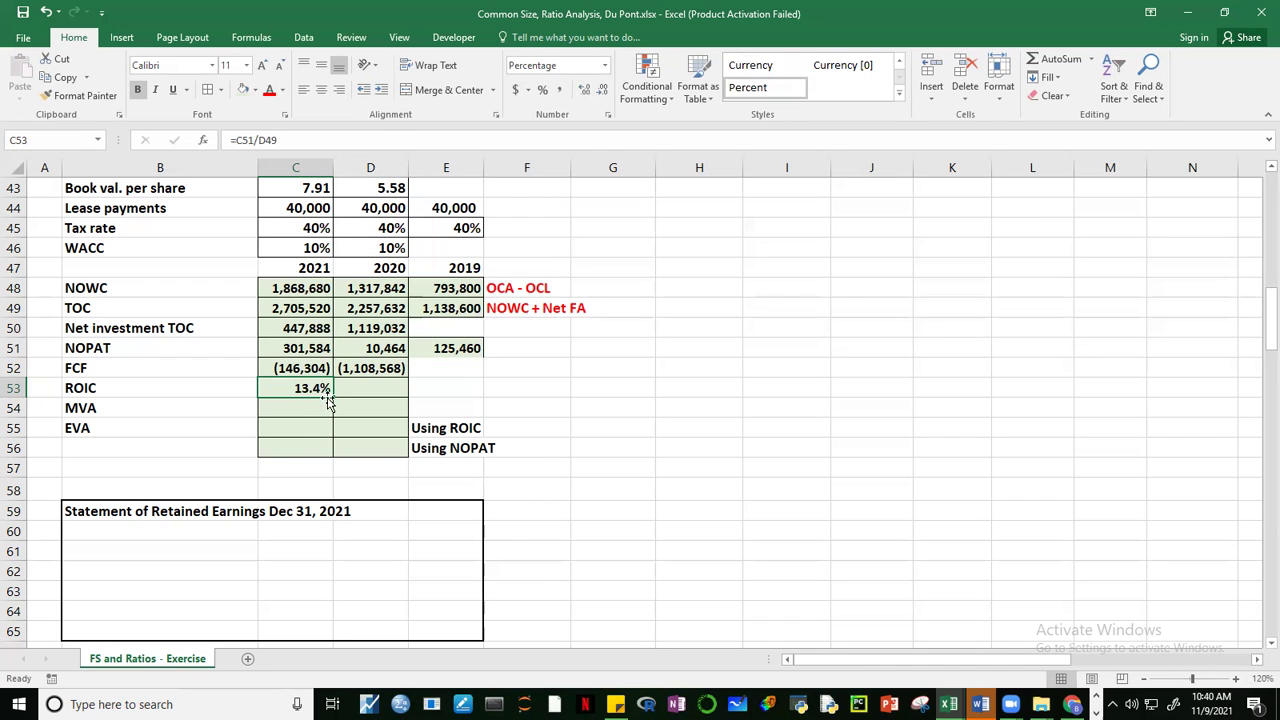
drag(333, 398, 379, 398)
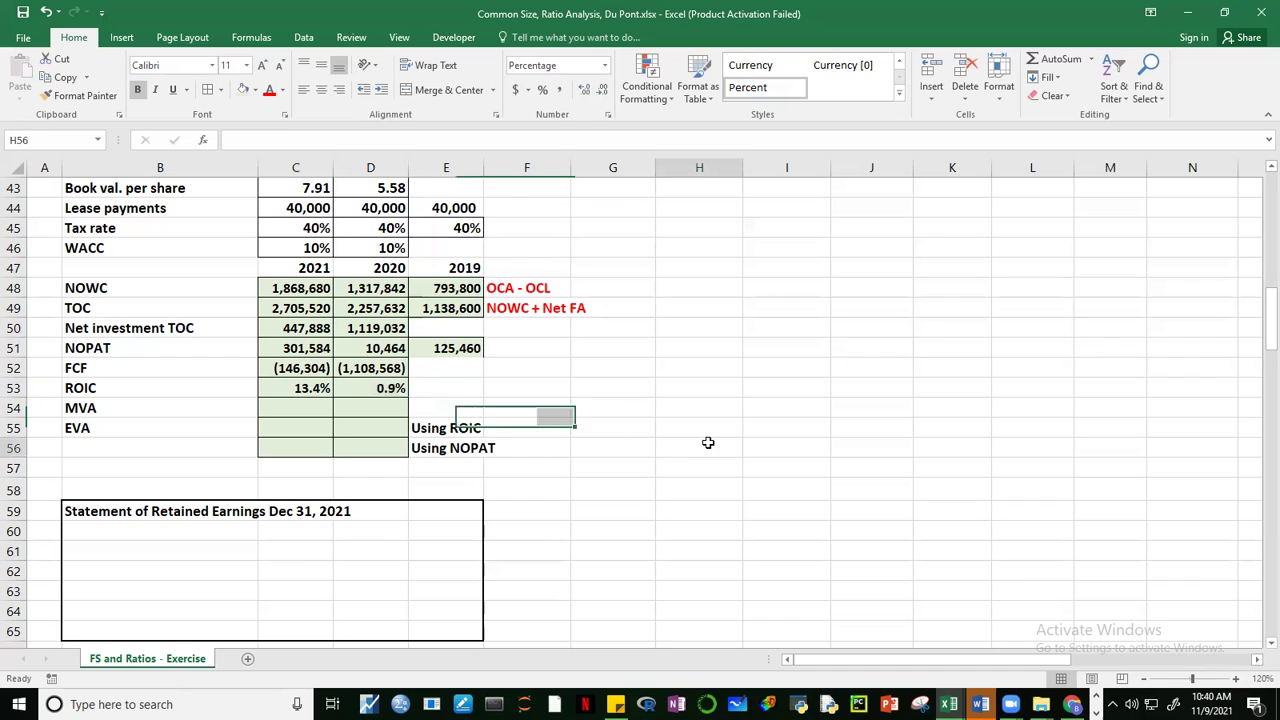
click(708, 443)
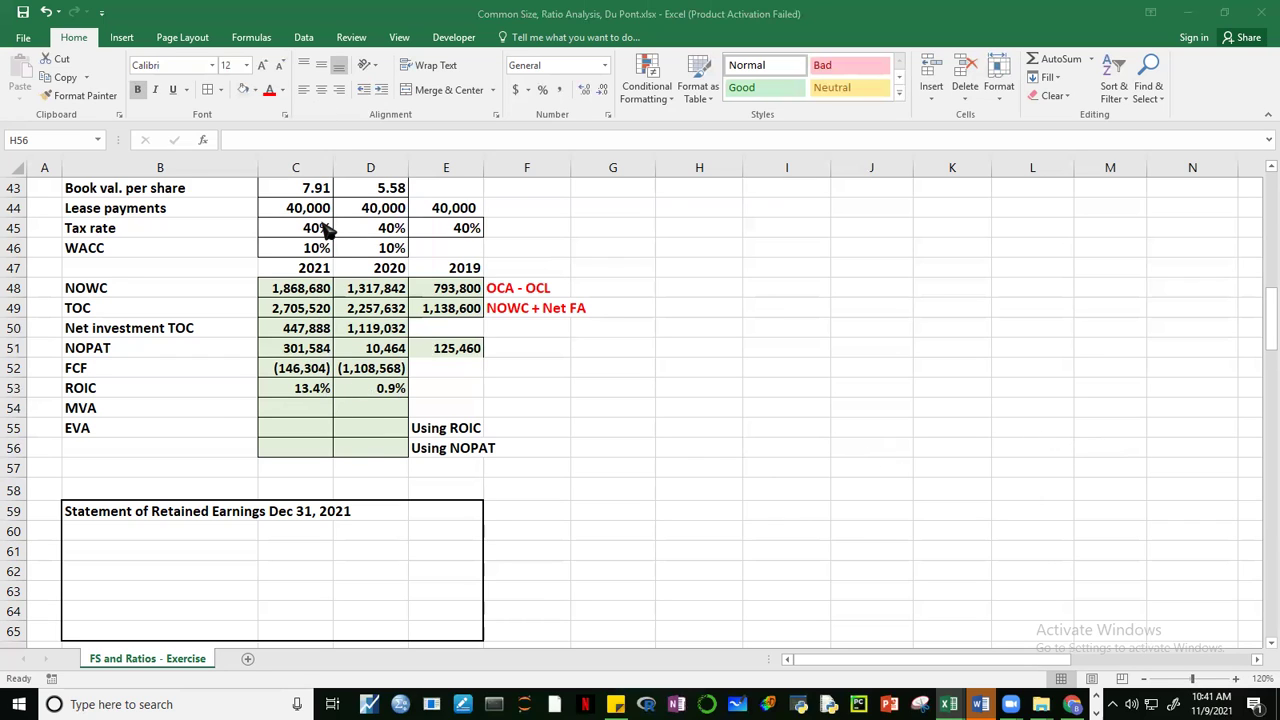
Step: Highlight the WACC cells C46:D46 with a light gold fill and compare them with the ROIC for 2021 and 2020
click(310, 393)
drag(313, 245, 375, 248)
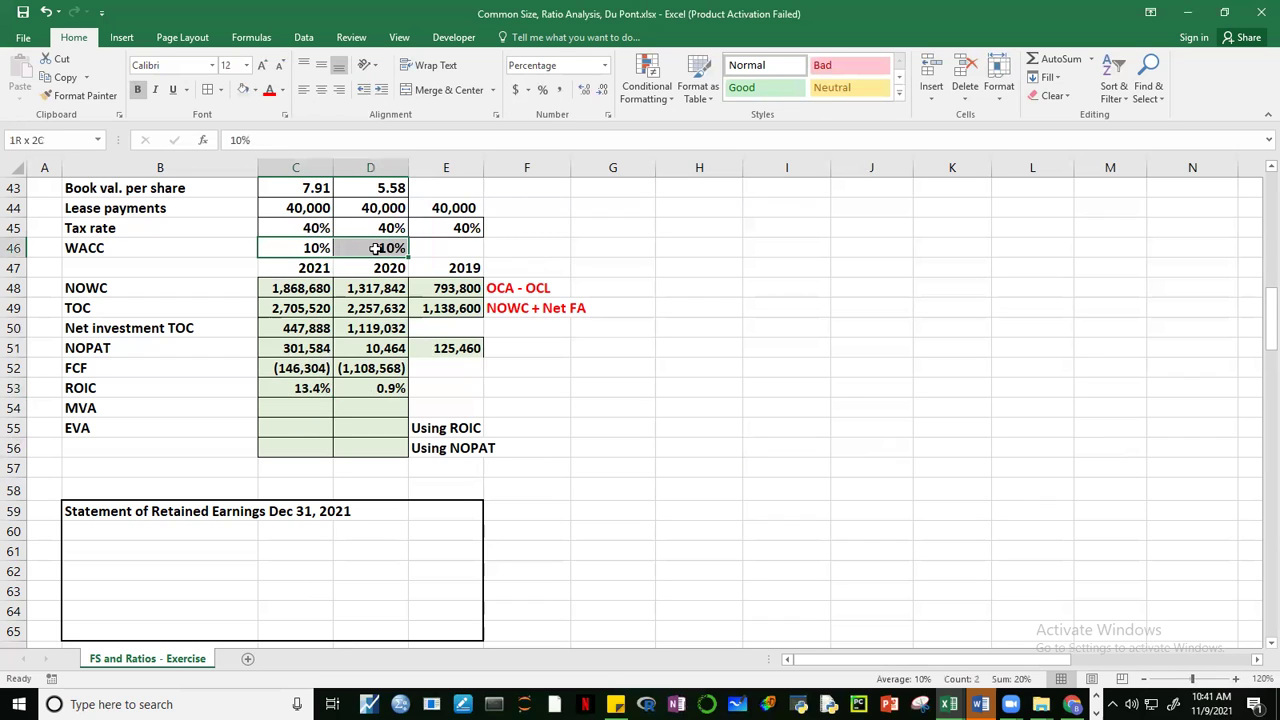
click(255, 90)
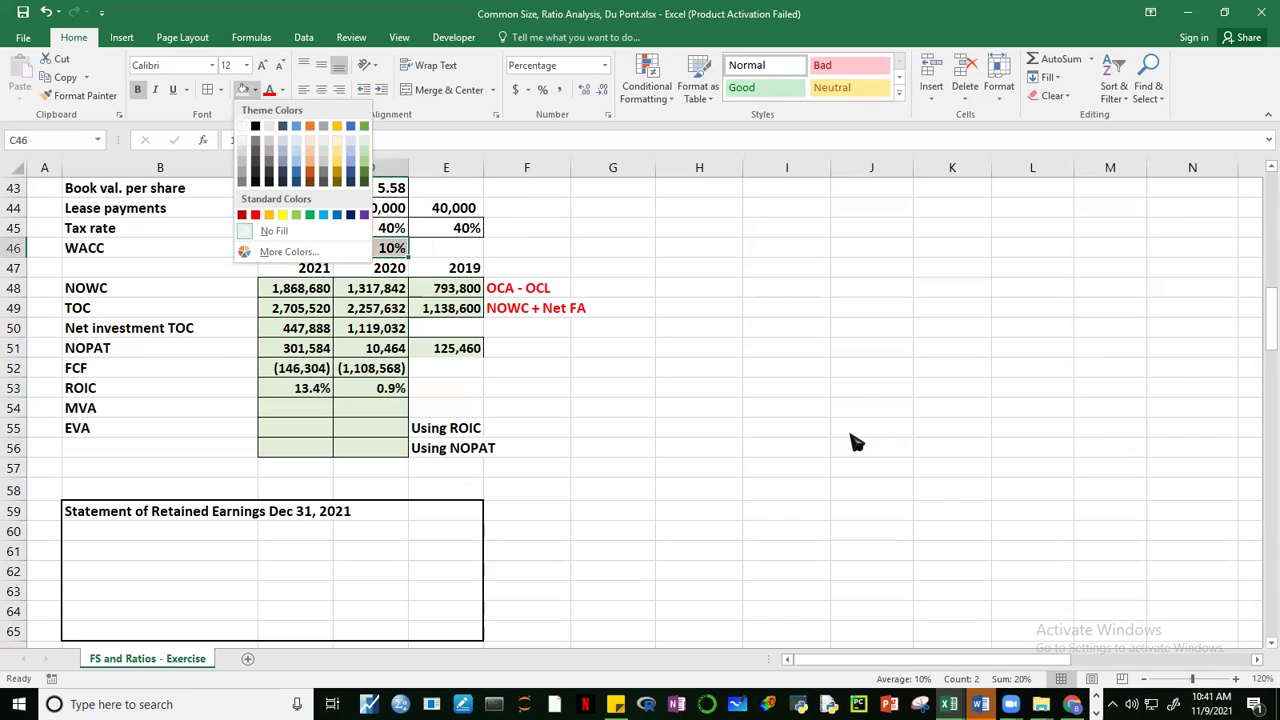
click(392, 168)
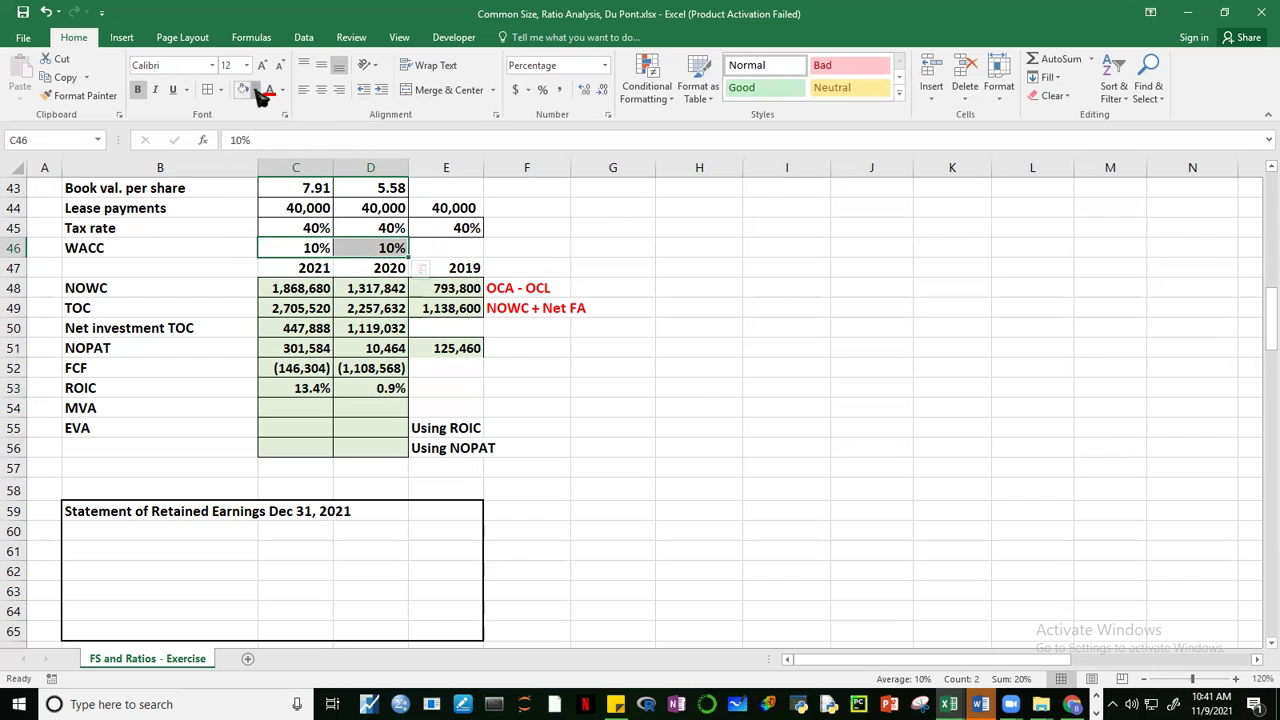
click(256, 90)
click(338, 142)
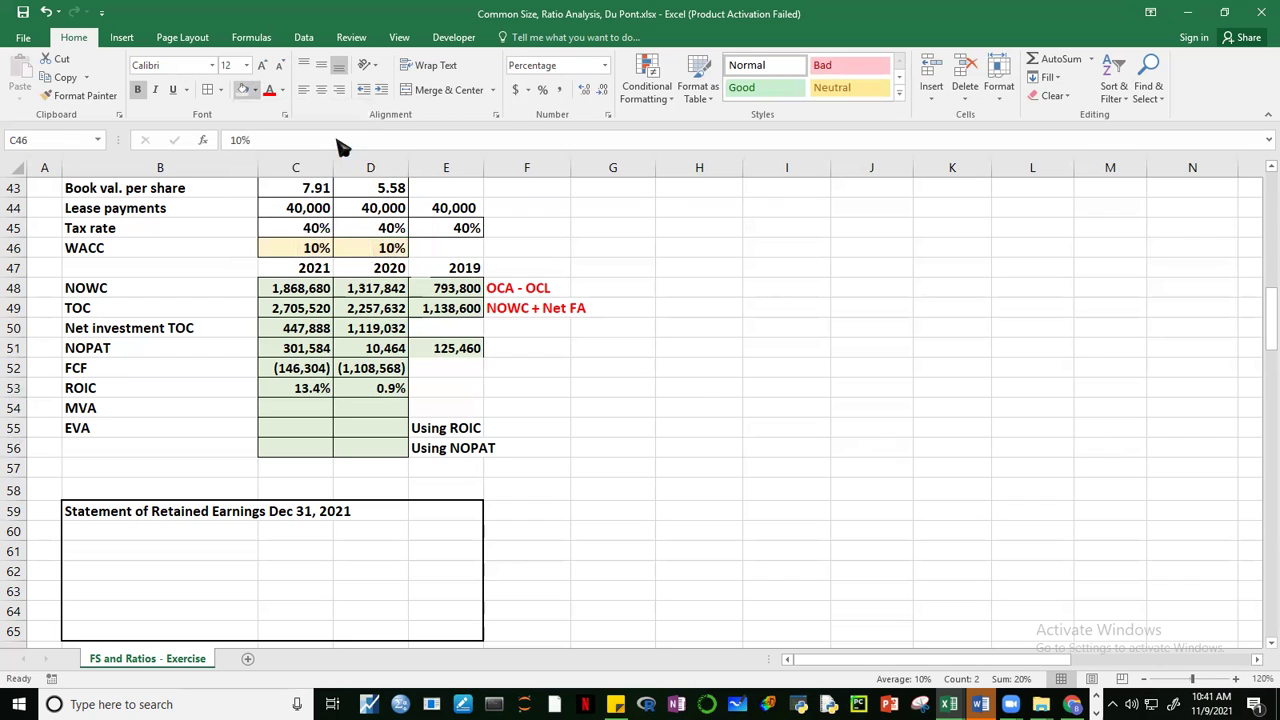
click(783, 495)
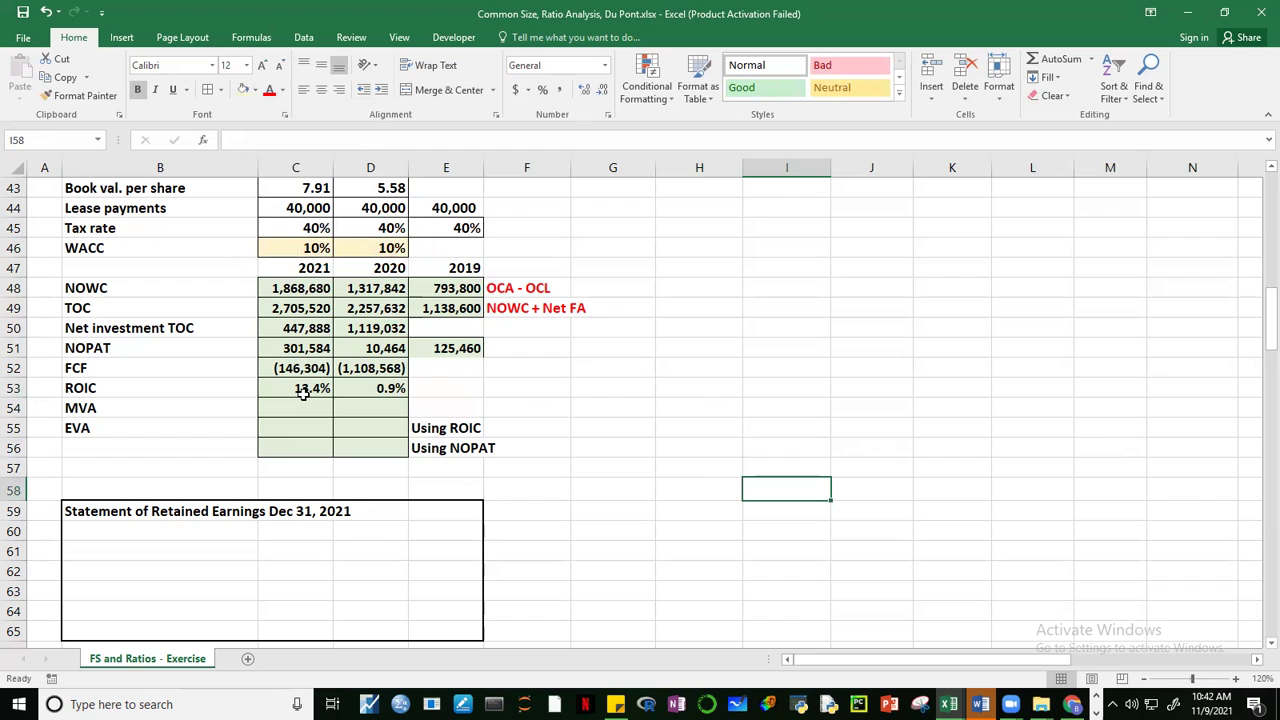
click(304, 390)
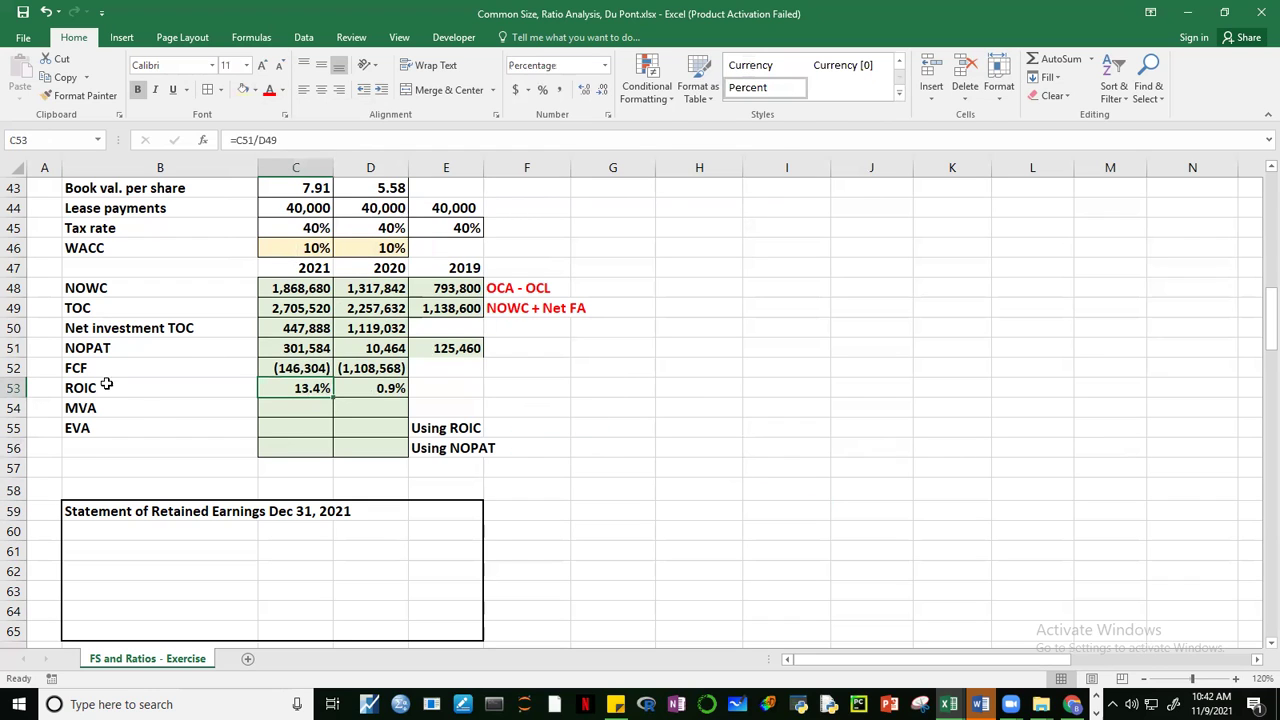
click(307, 249)
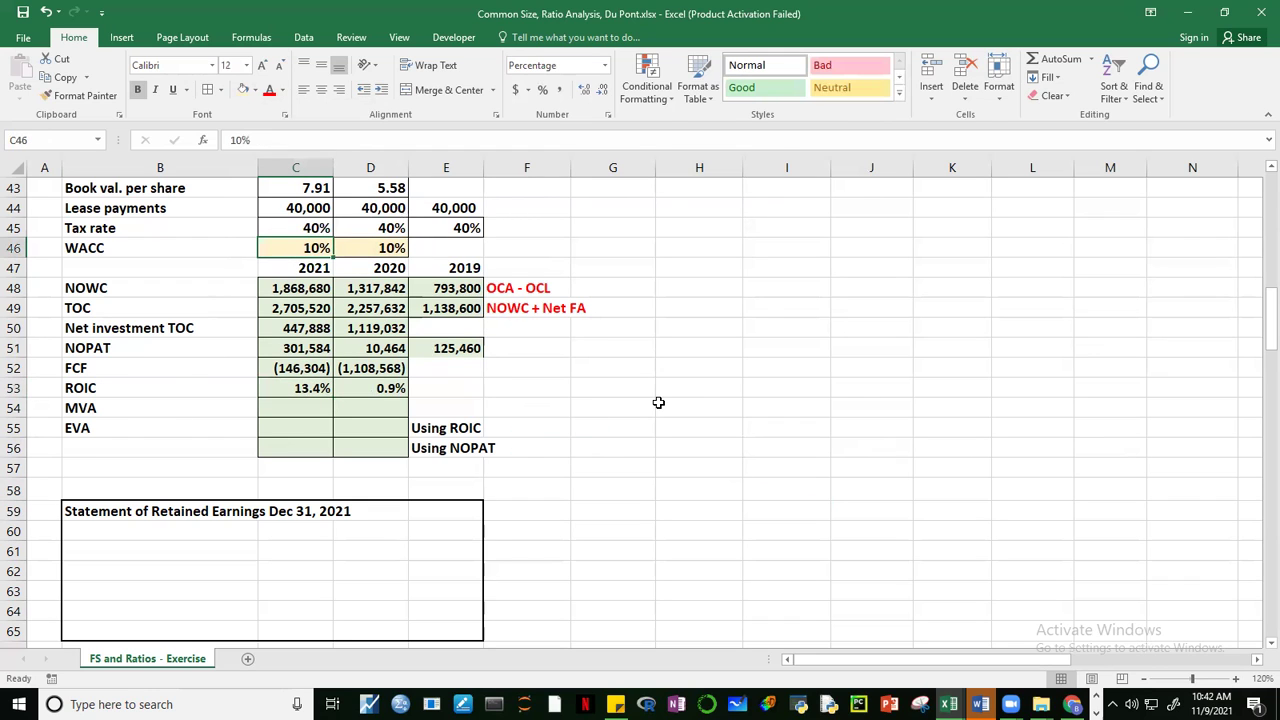
click(378, 390)
click(384, 246)
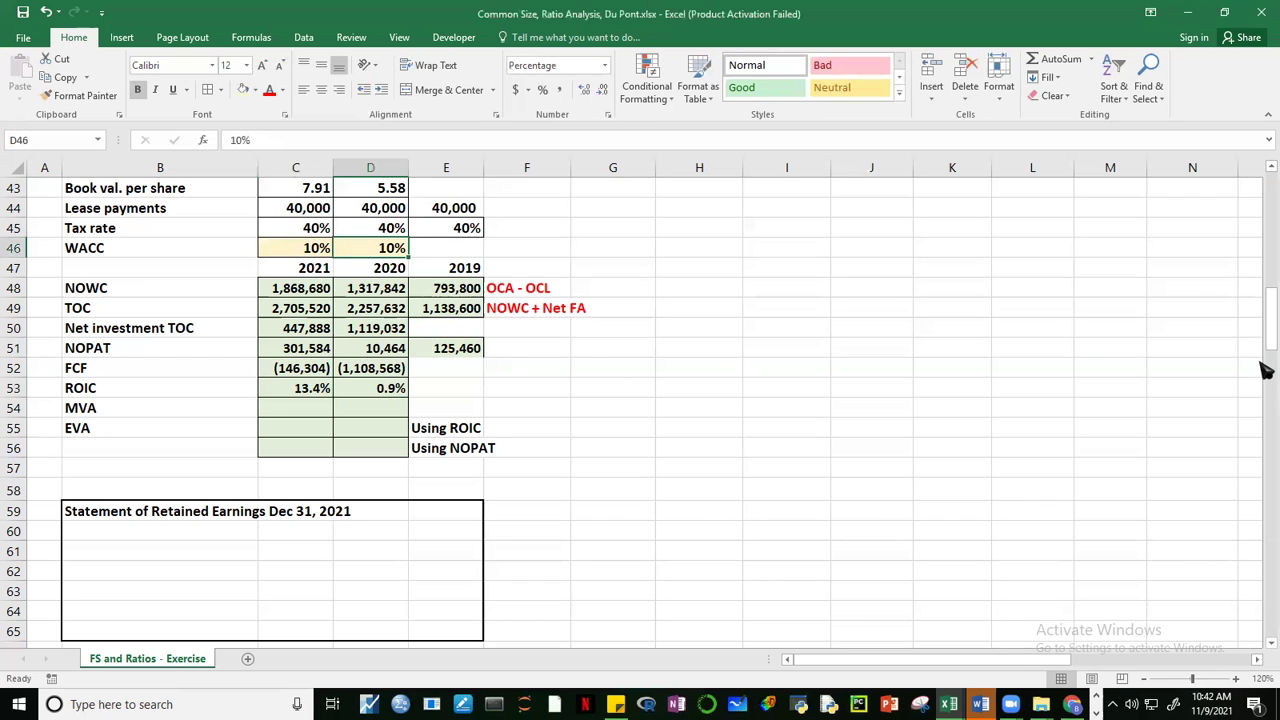
Step: Calculate the 2021 MVA in C54 as stock price times number of shares minus total equity with =C39*C40-C35
scroll(1262, 335, up, 2)
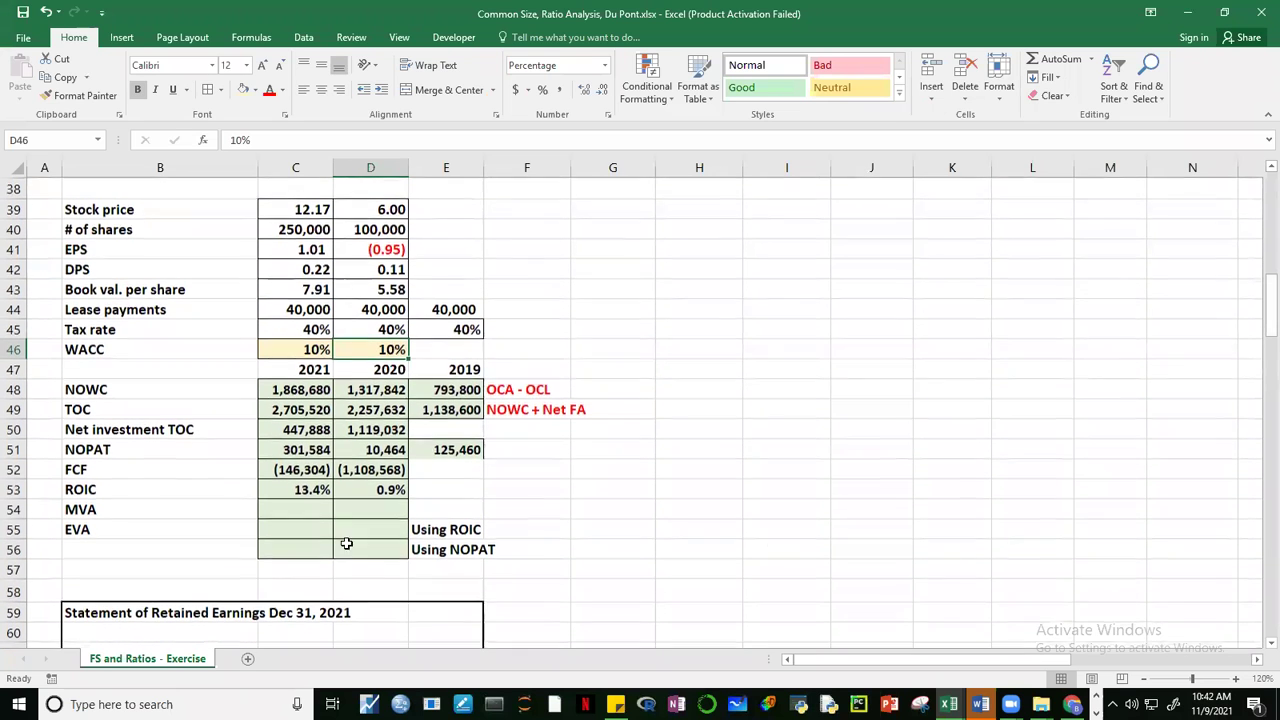
click(284, 507)
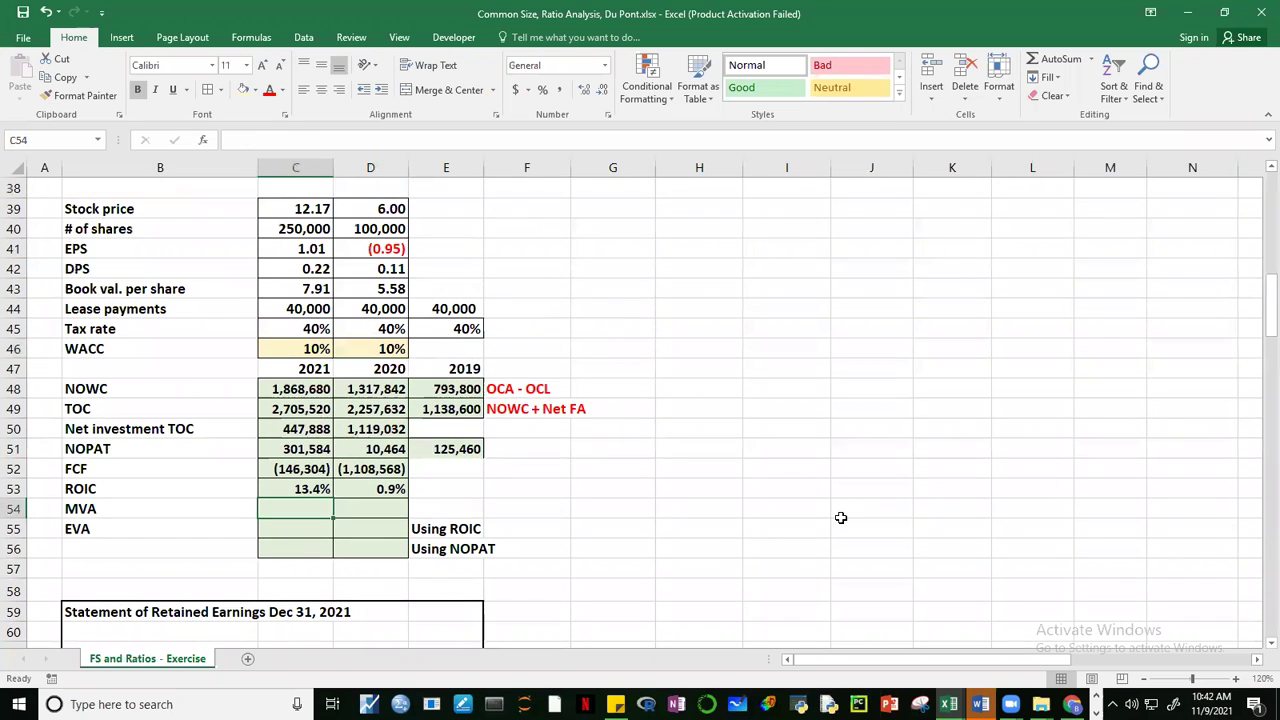
text(=)
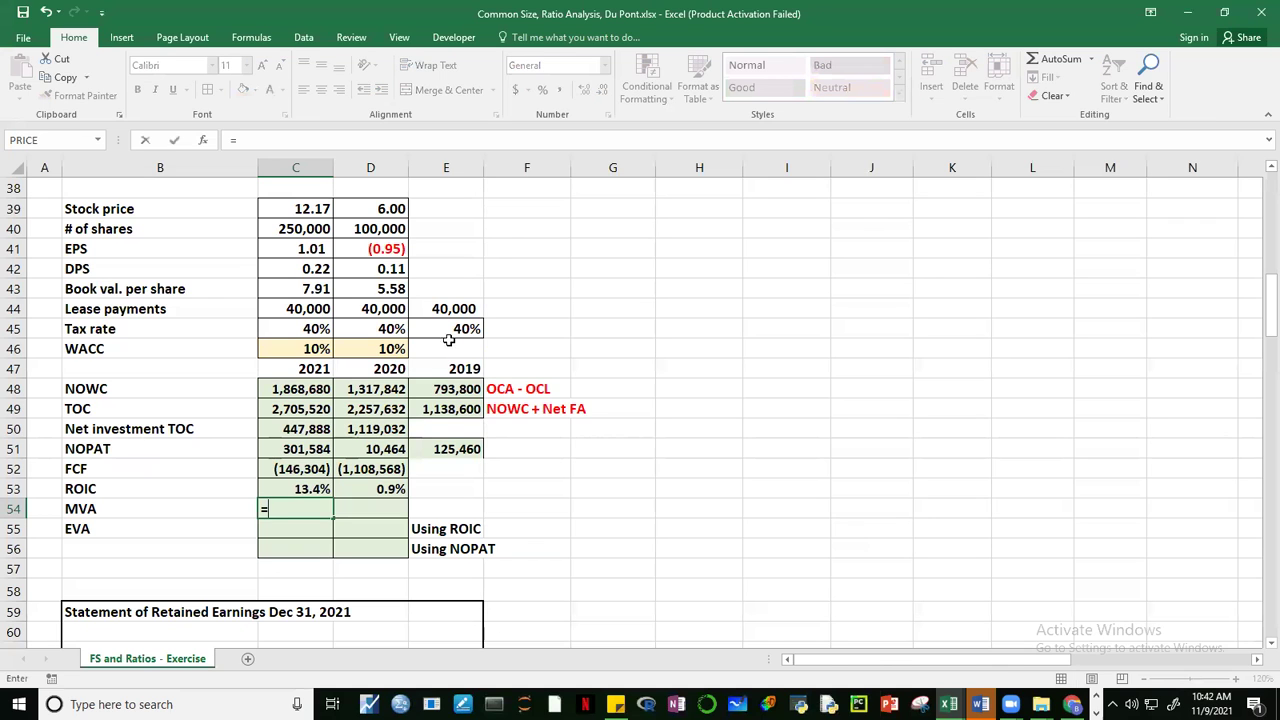
click(308, 207)
text(*)
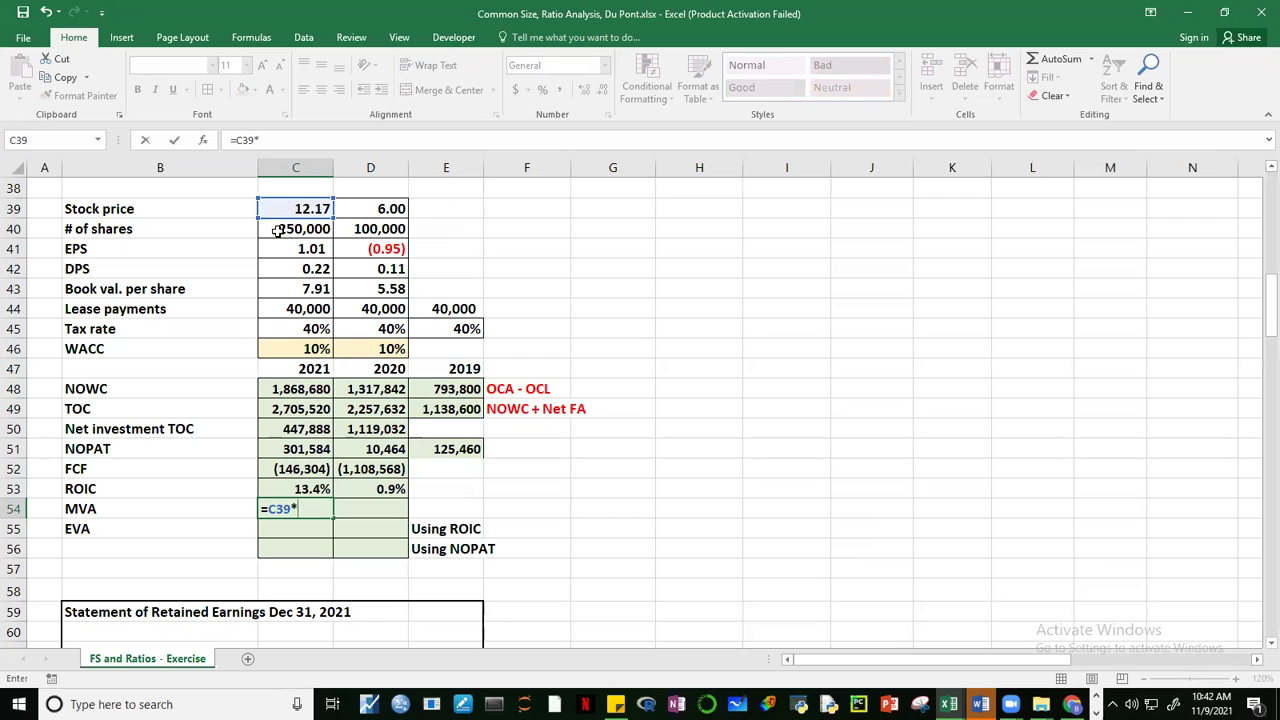
click(290, 229)
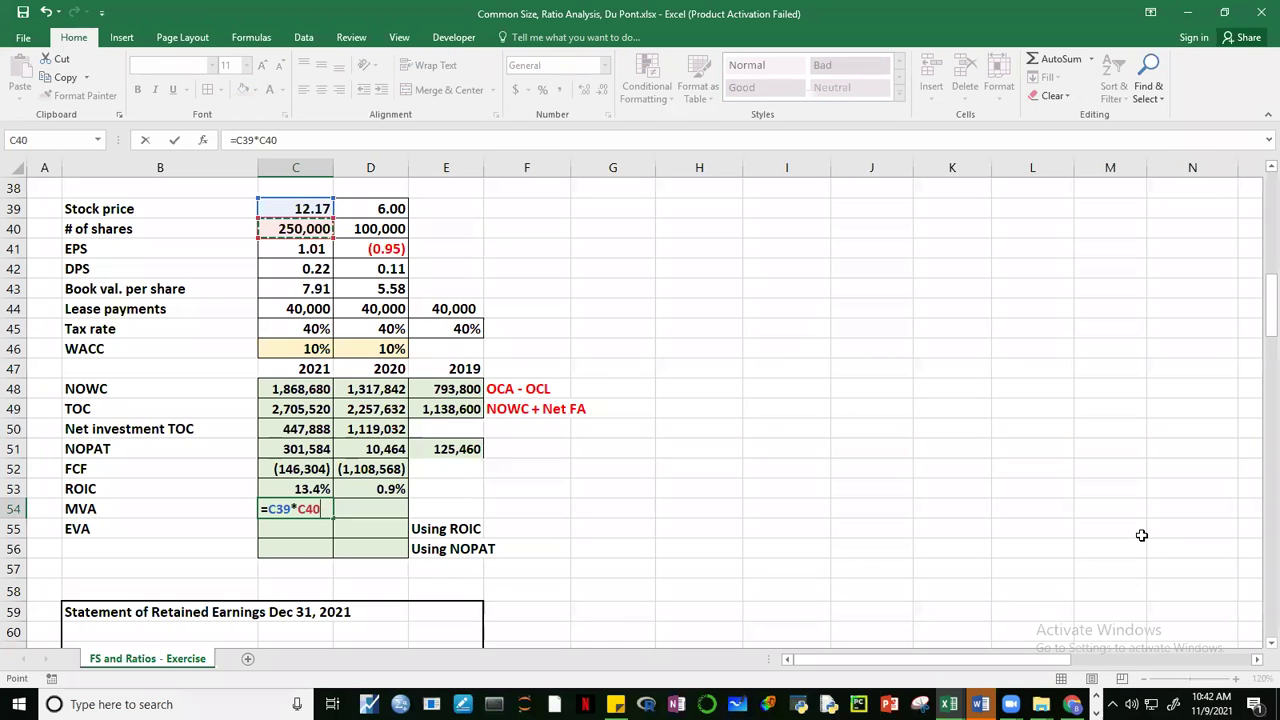
text(-)
drag(1262, 318, 1262, 272)
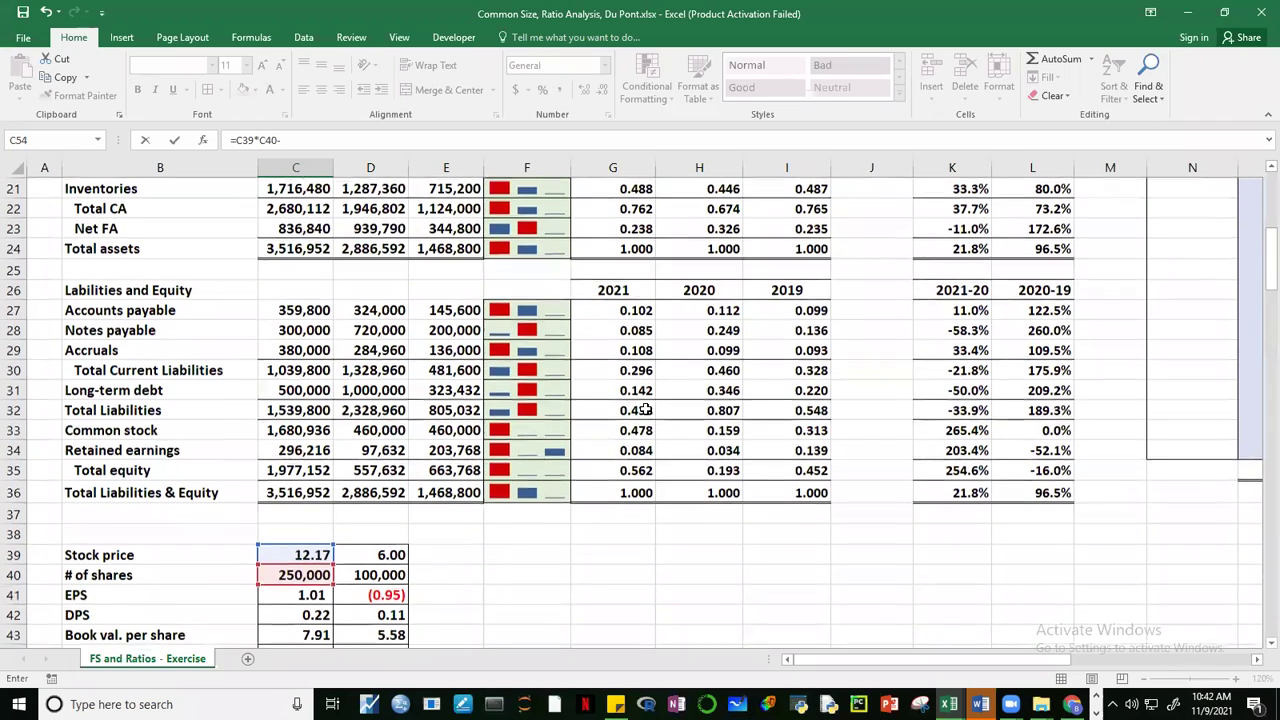
click(300, 470)
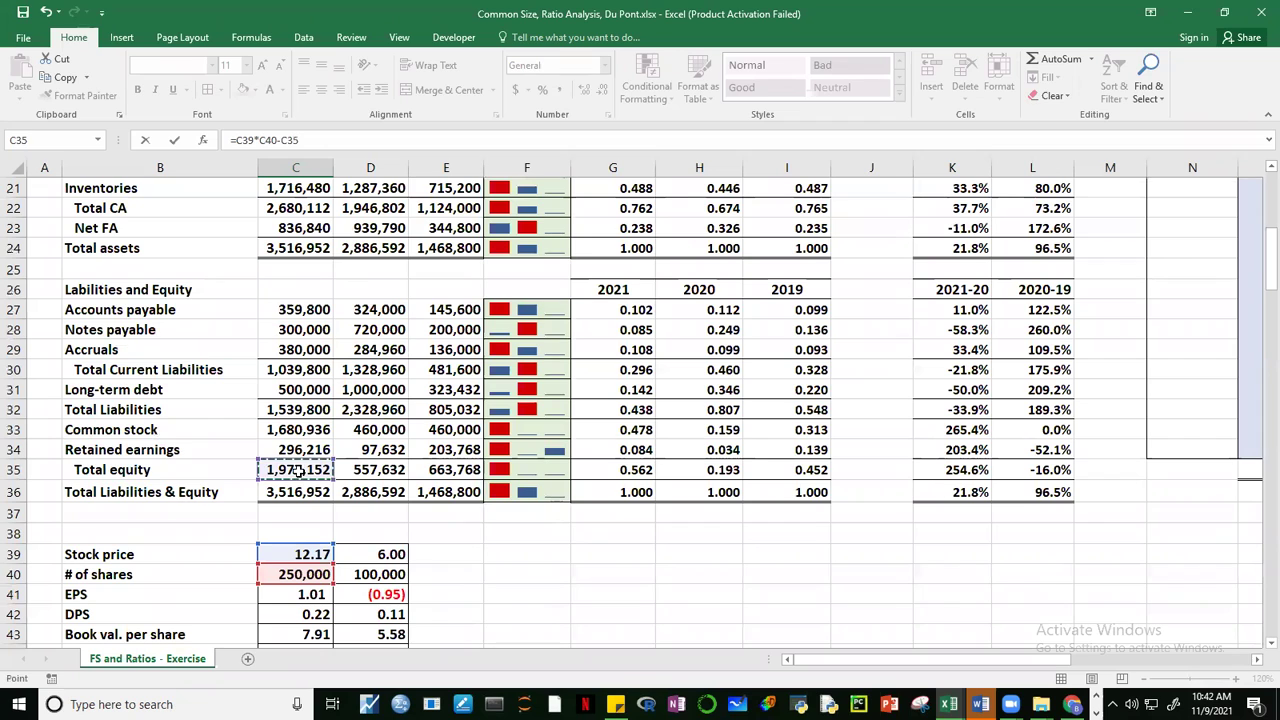
drag(1262, 282, 1265, 352)
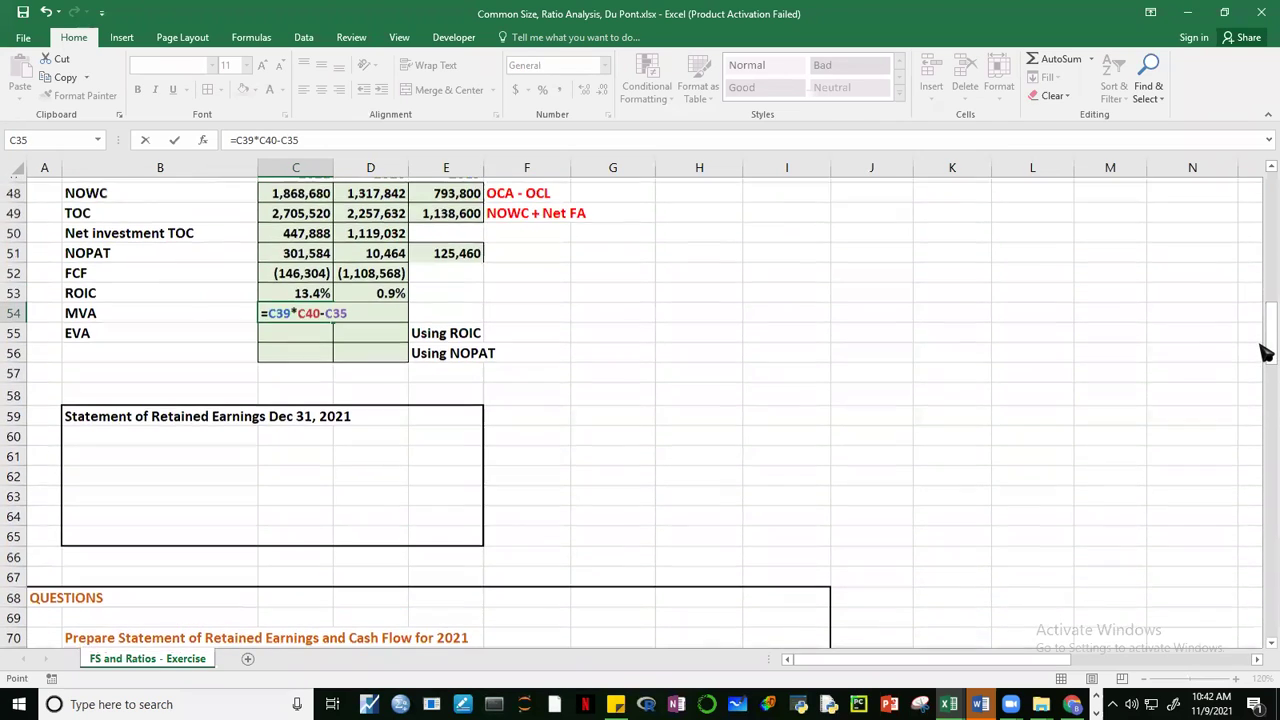
key(ctrl+Return)
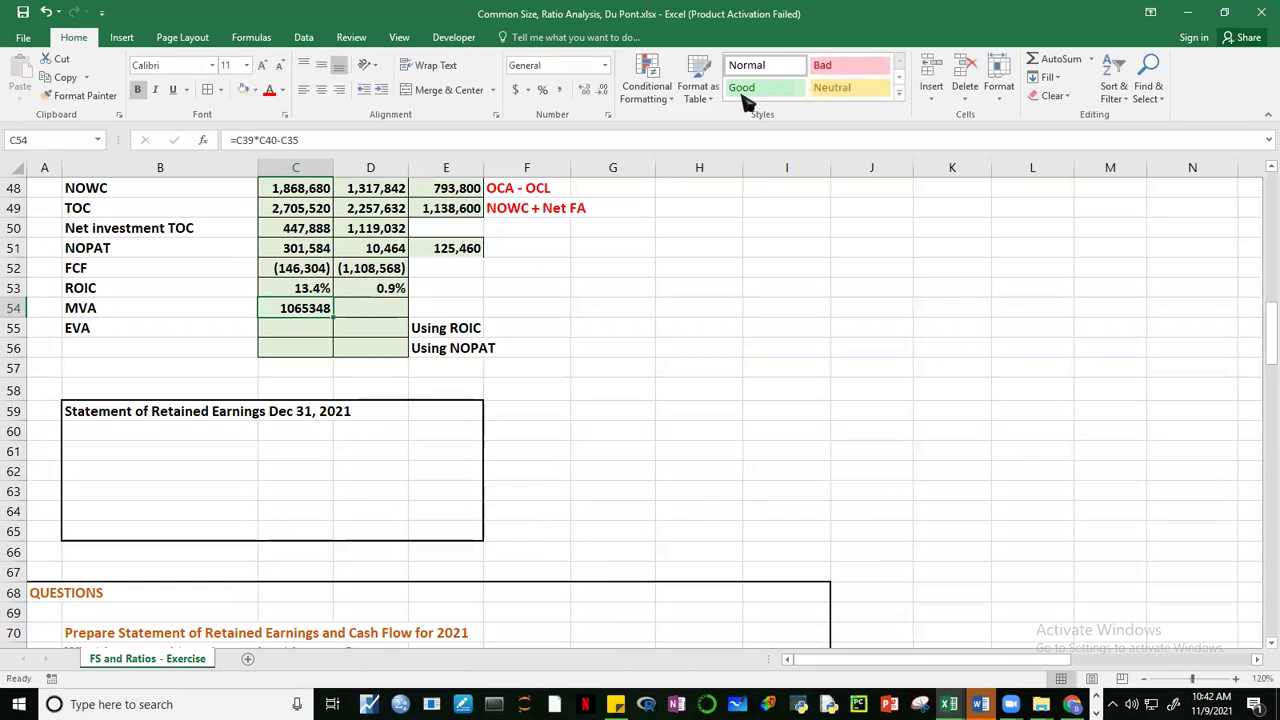
Step: Give the 2021 MVA in C54 the same number format as the NOPAT cell C51
click(561, 90)
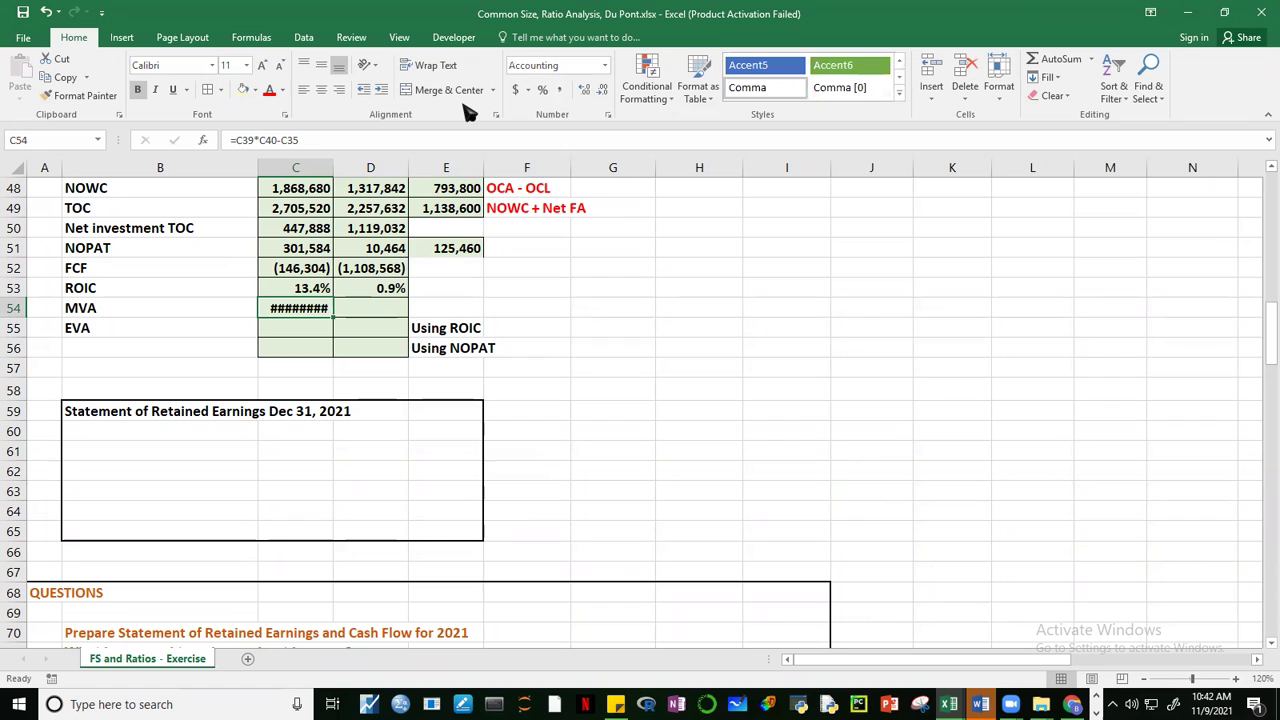
click(312, 245)
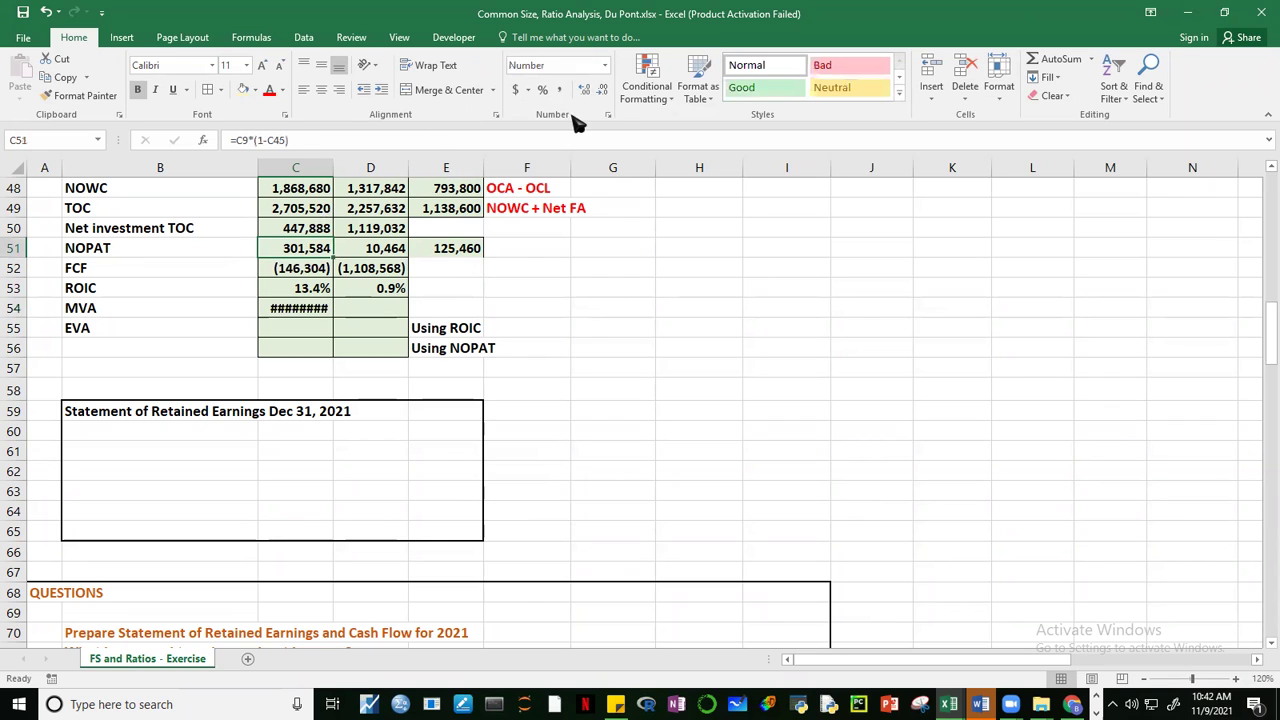
click(80, 95)
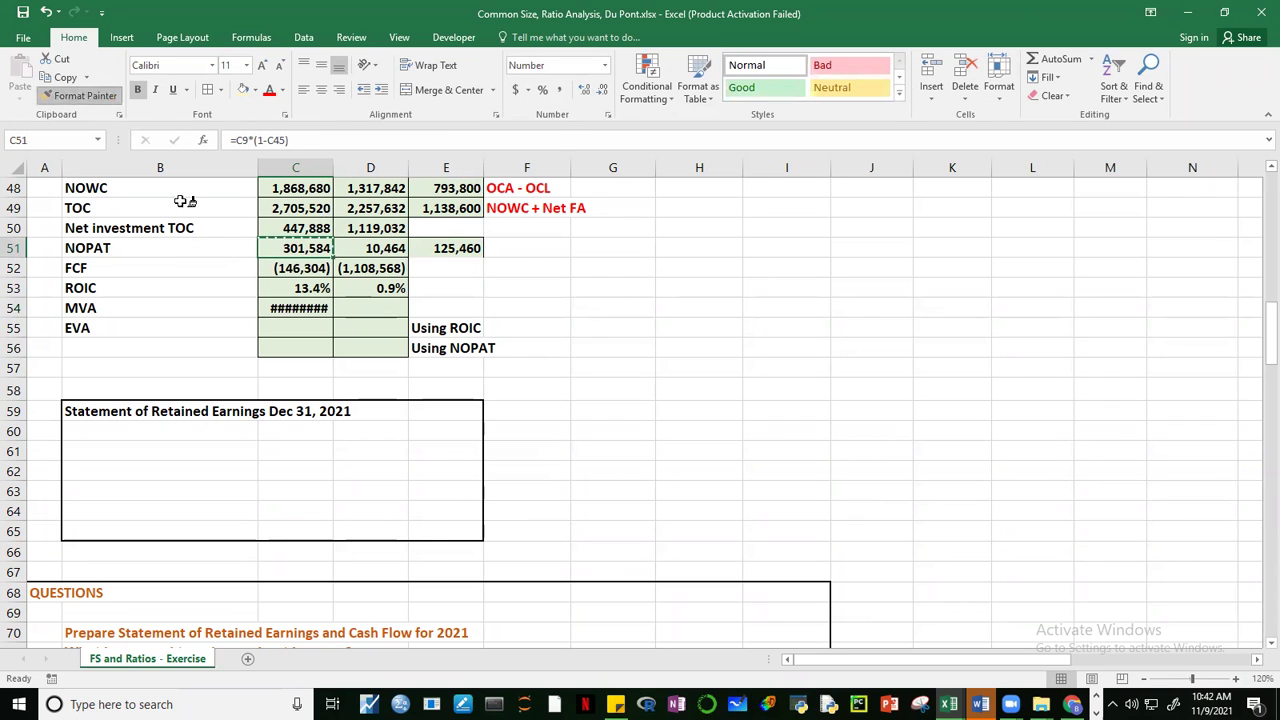
click(295, 308)
click(783, 393)
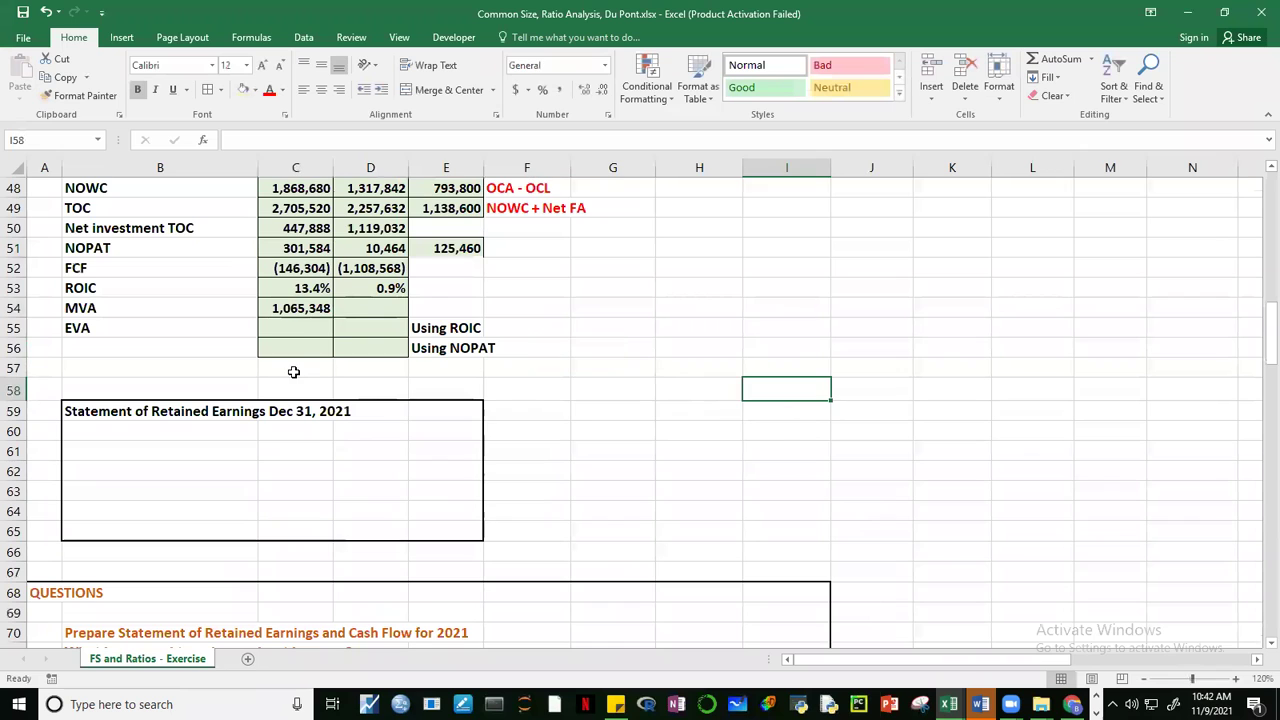
Step: Copy the MVA formula from C54 across to 2020 in D54
click(310, 308)
click(358, 309)
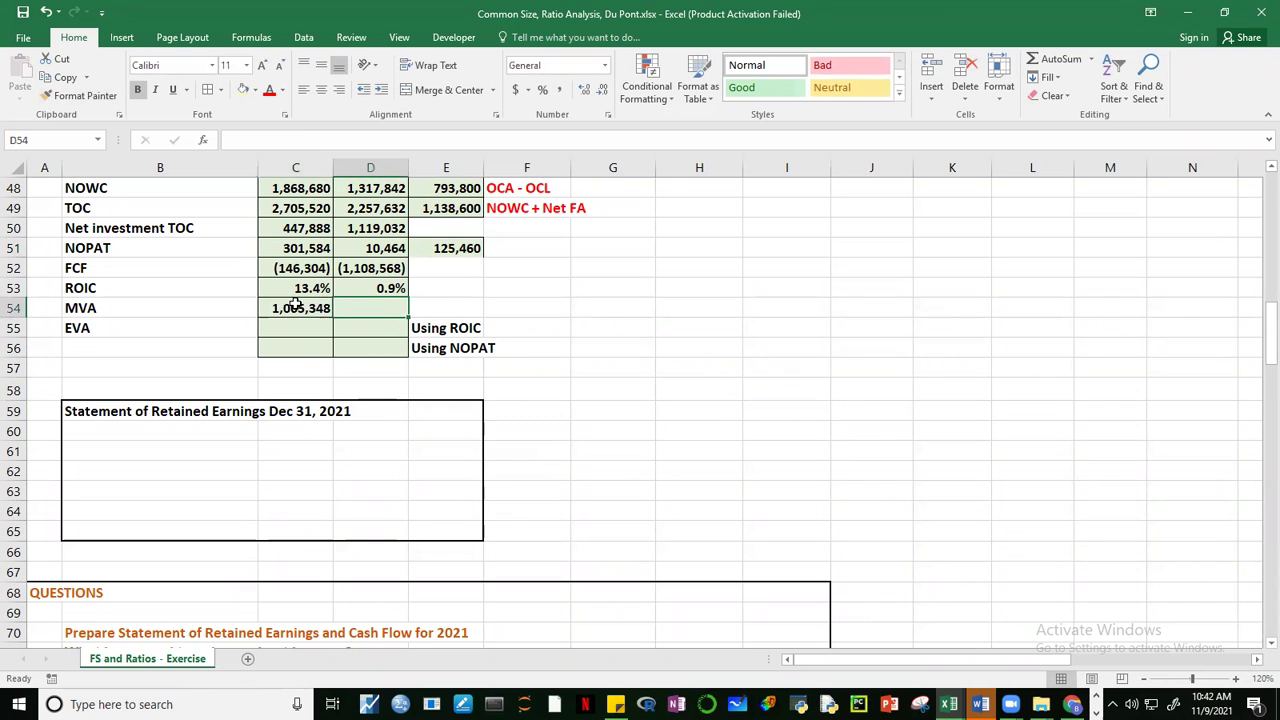
click(300, 308)
drag(333, 313, 374, 317)
key(Right)
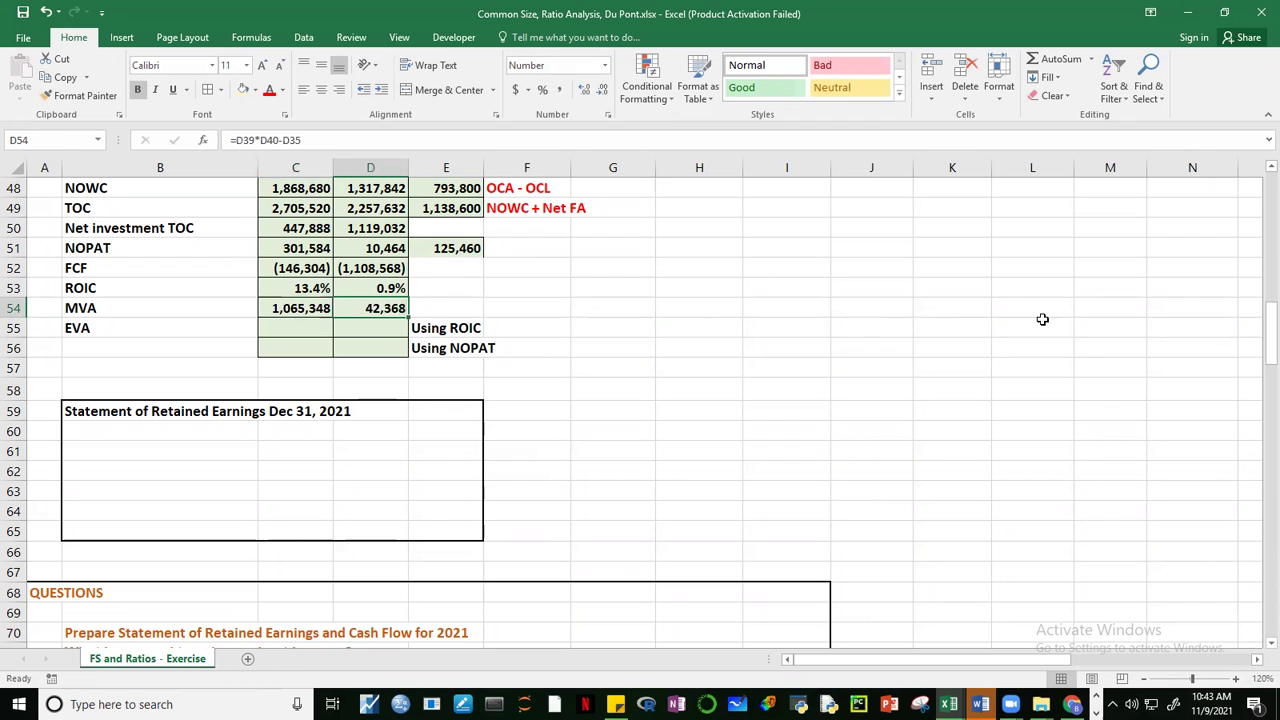
Step: Check which stock price, share count and equity cells the 2020 MVA formula in D54 refers to
drag(1265, 346, 1266, 337)
click(284, 430)
click(357, 430)
drag(1265, 343, 1265, 340)
key(F2)
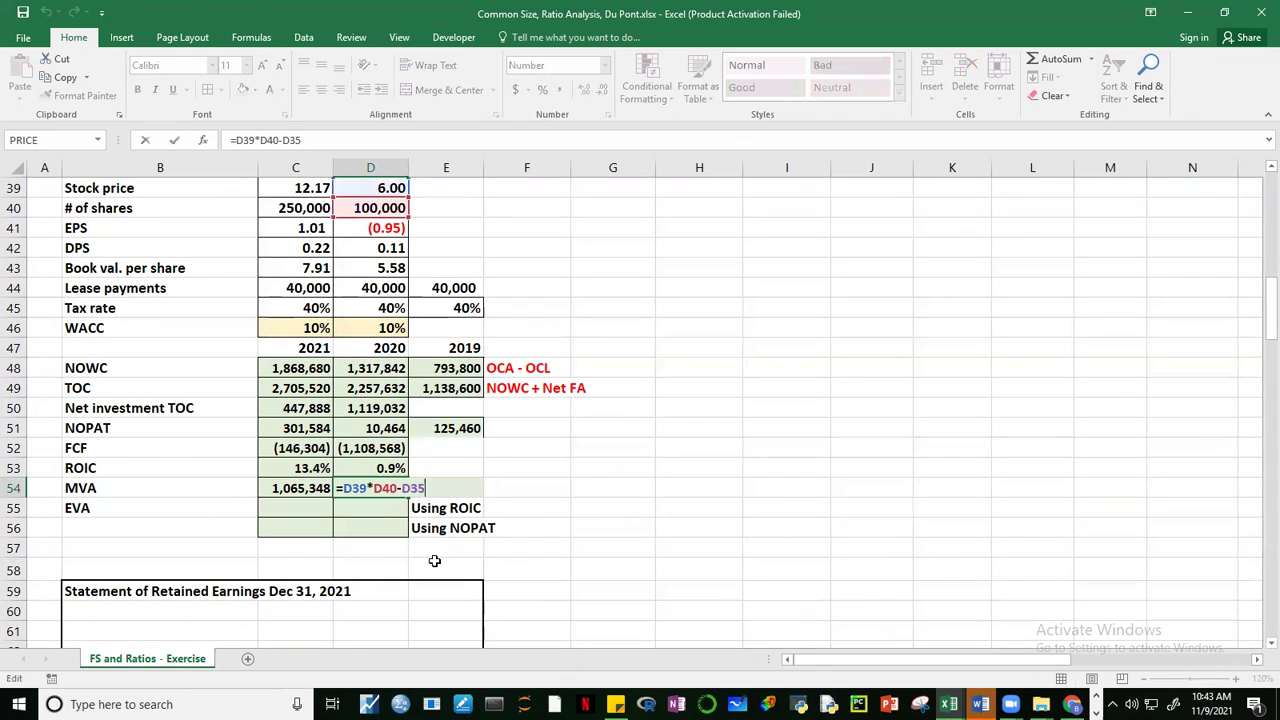
click(872, 505)
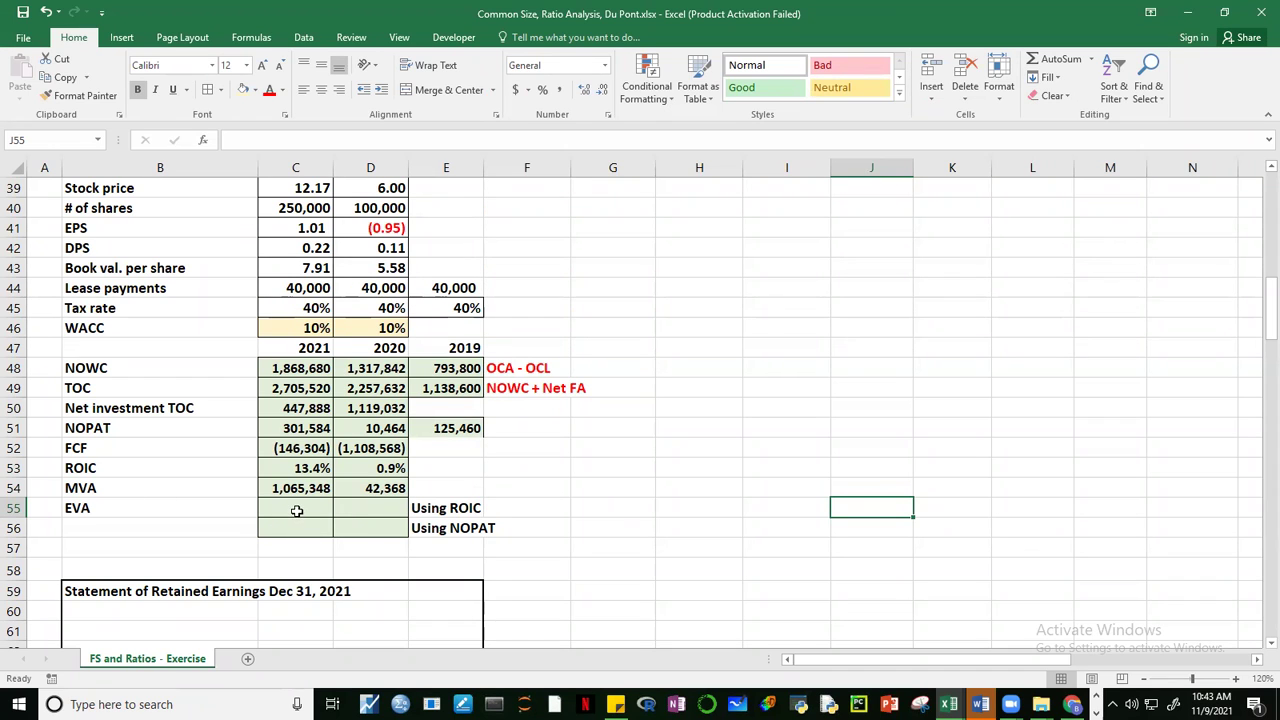
Step: Calculate the 2021 EVA using ROIC in C55 as the ROIC-WACC spread times the prior year's TOC with =(C53-C46)*D49
click(297, 511)
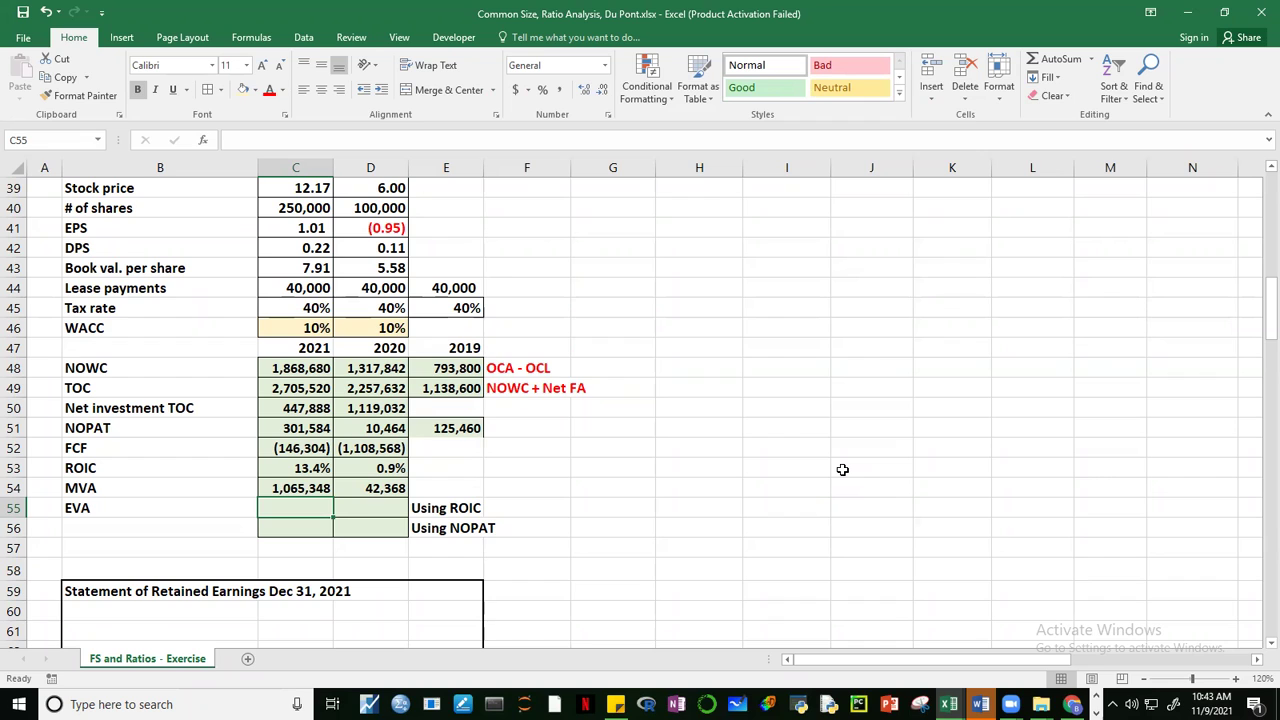
text(=)
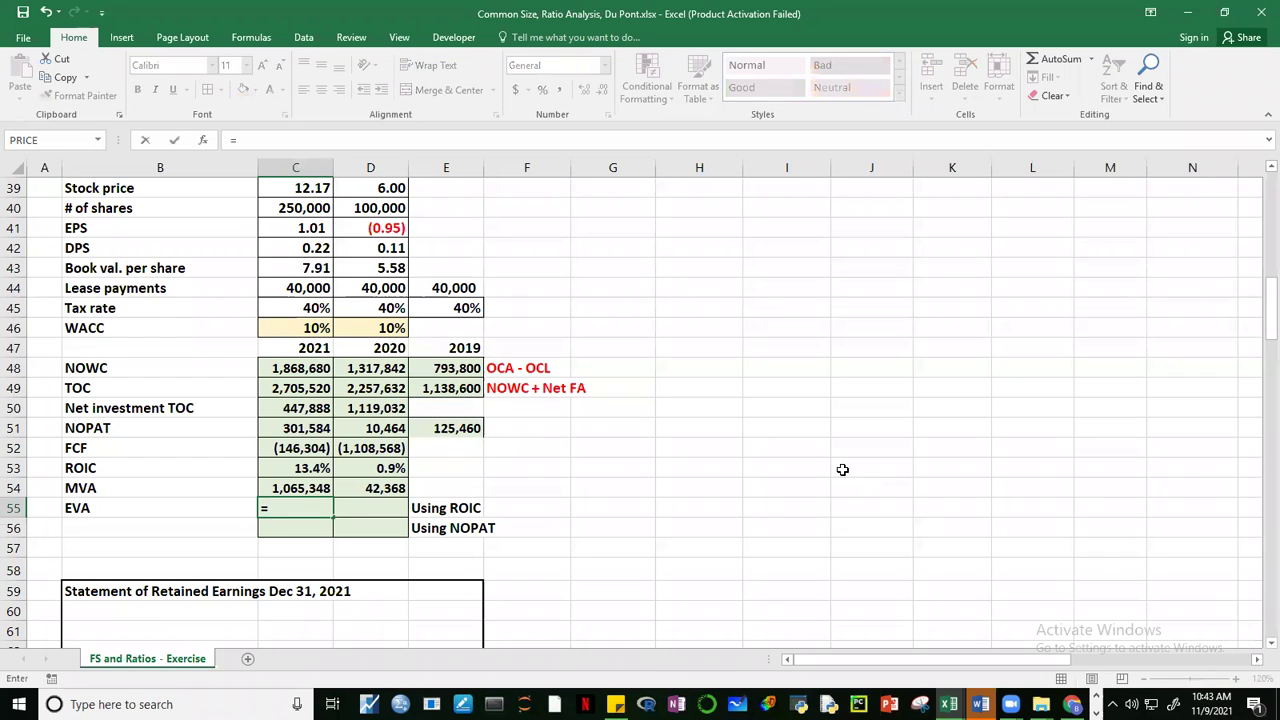
text(()
click(291, 469)
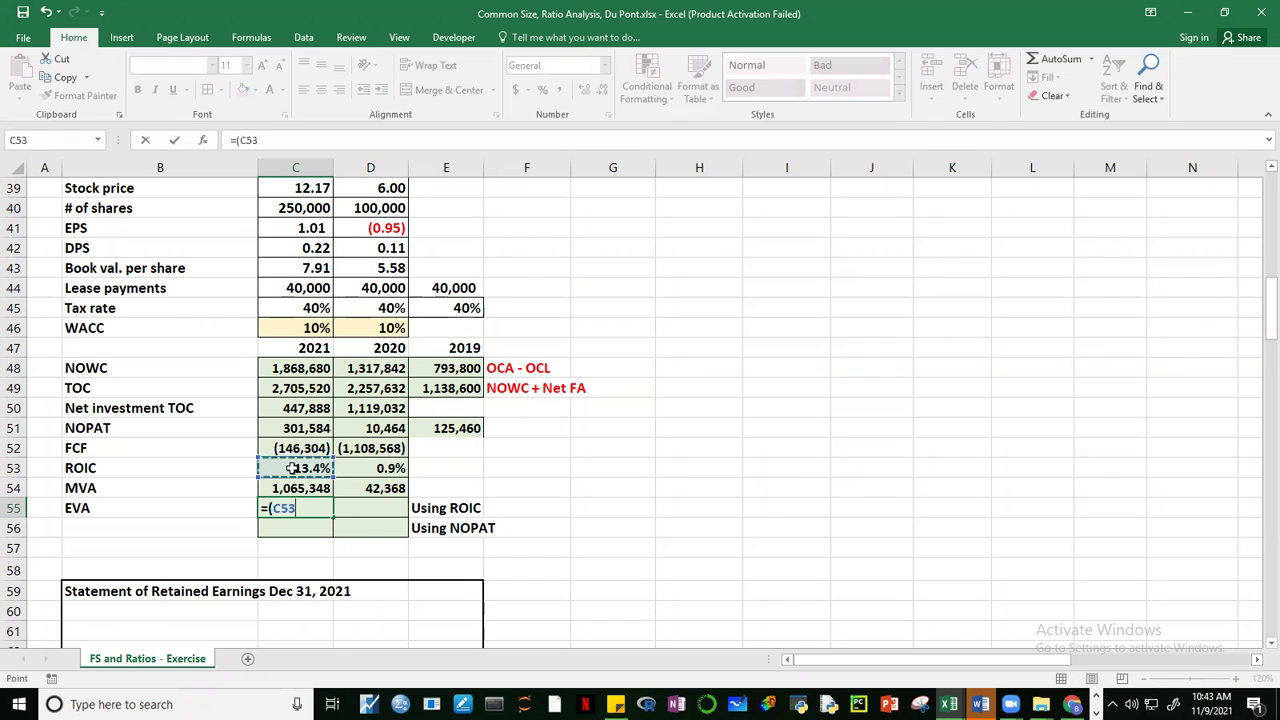
text(-)
click(279, 335)
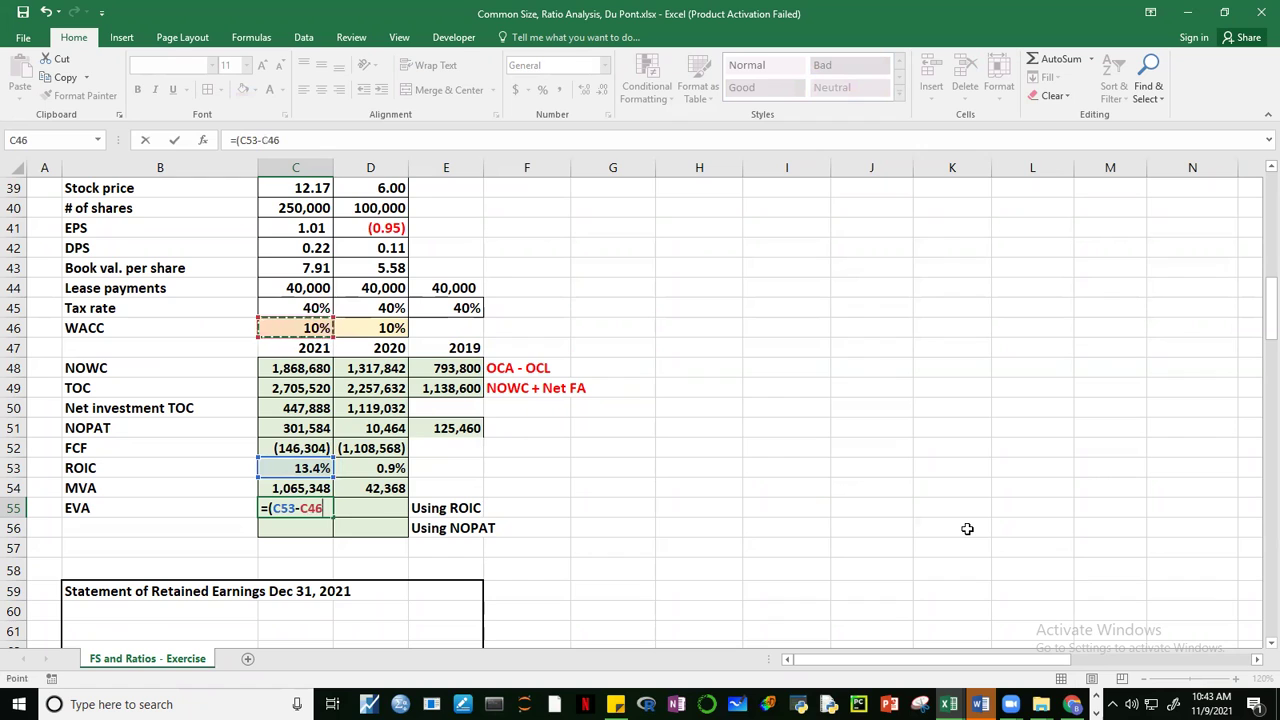
text()*)
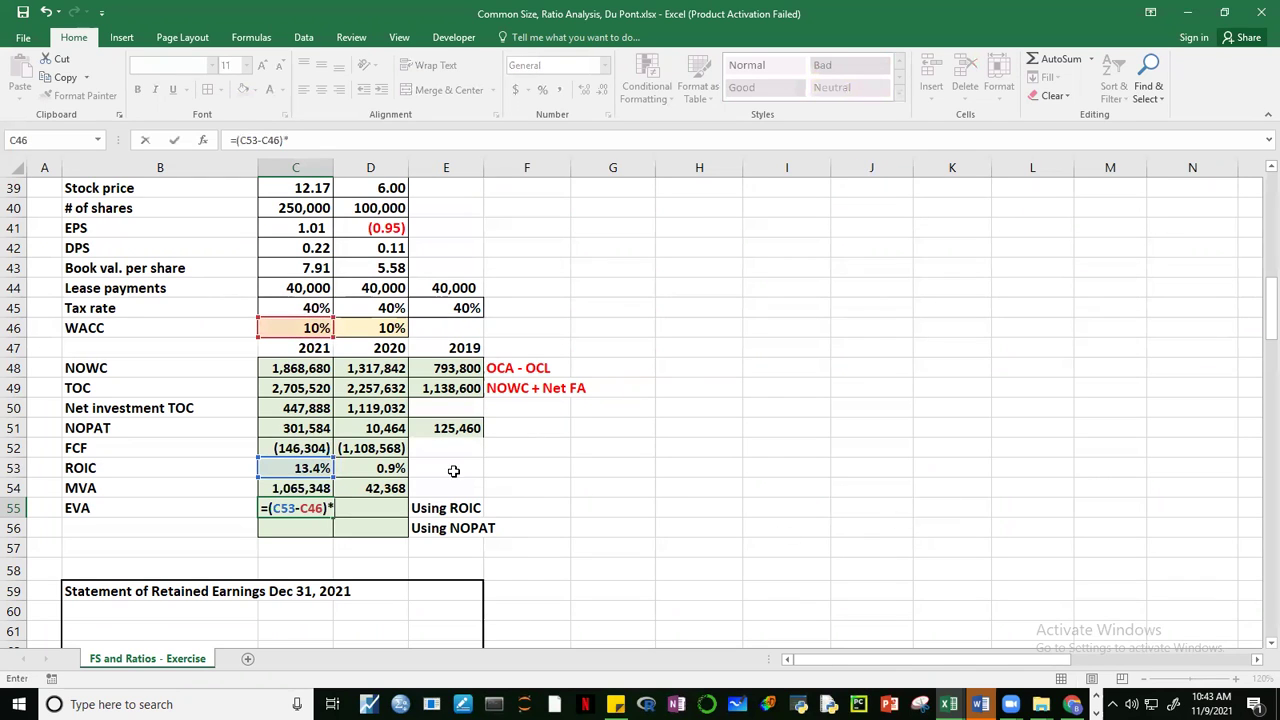
click(379, 391)
key(ctrl+Return)
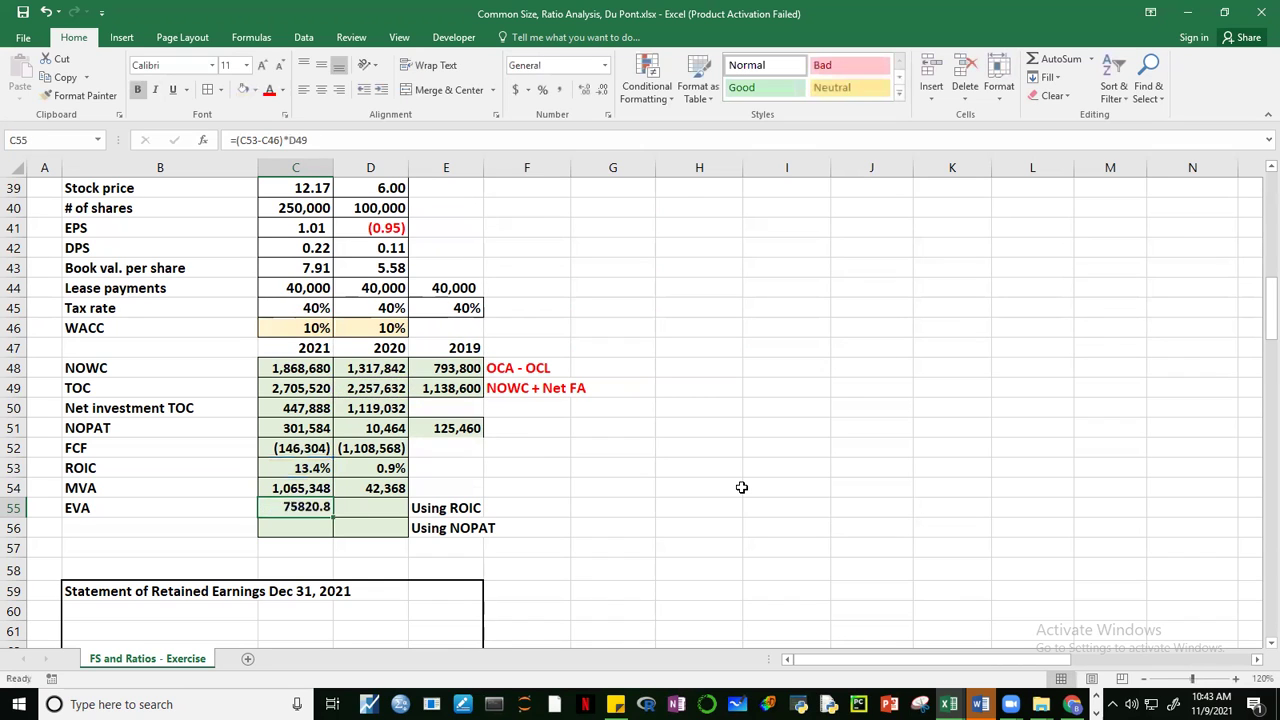
Step: Apply the NOPAT cell's number format to the EVA in C55 and copy it across to 2020 in D55
click(320, 430)
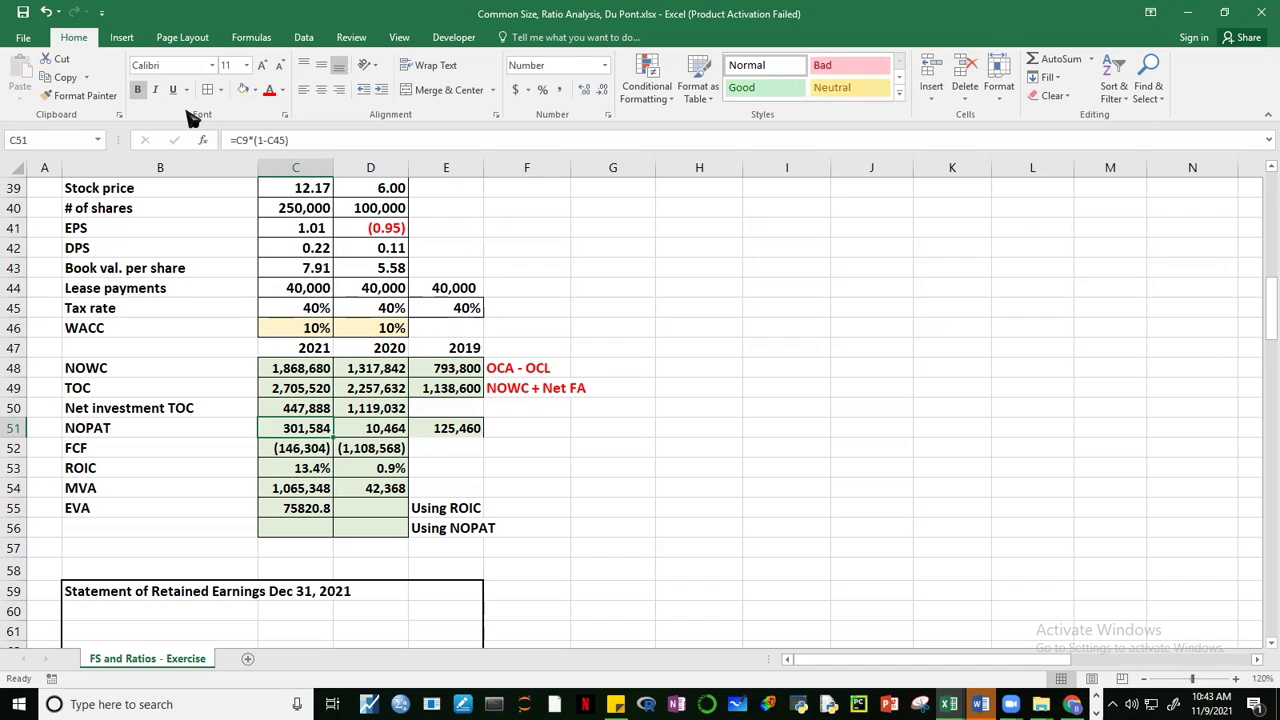
click(80, 96)
click(316, 506)
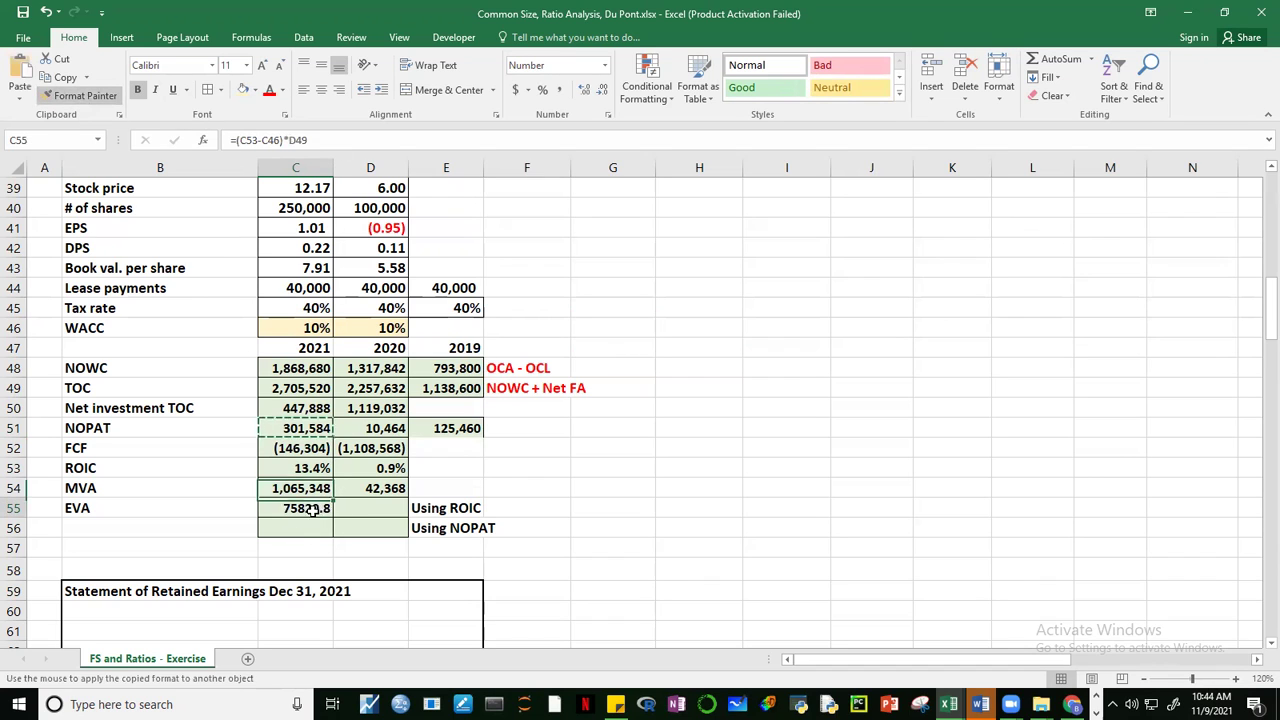
drag(336, 514, 380, 518)
click(754, 515)
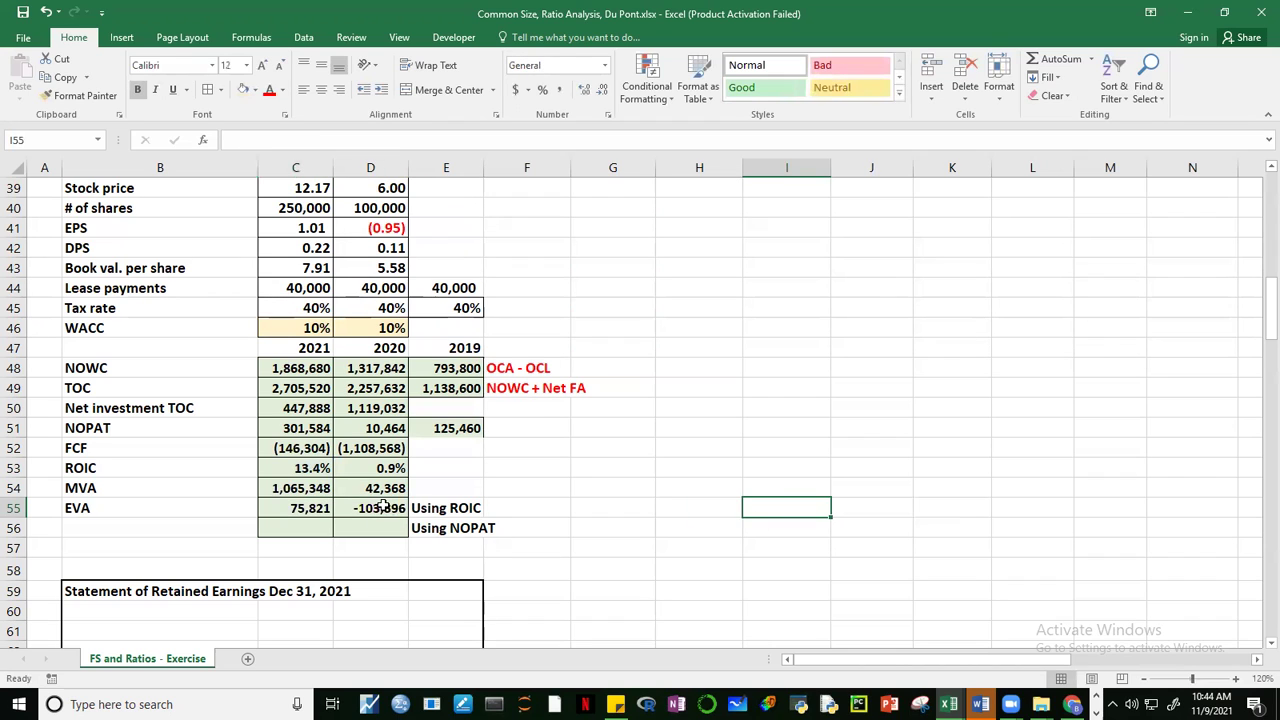
Step: Review the 2020 EVA in D55 and the formula behind it
click(382, 509)
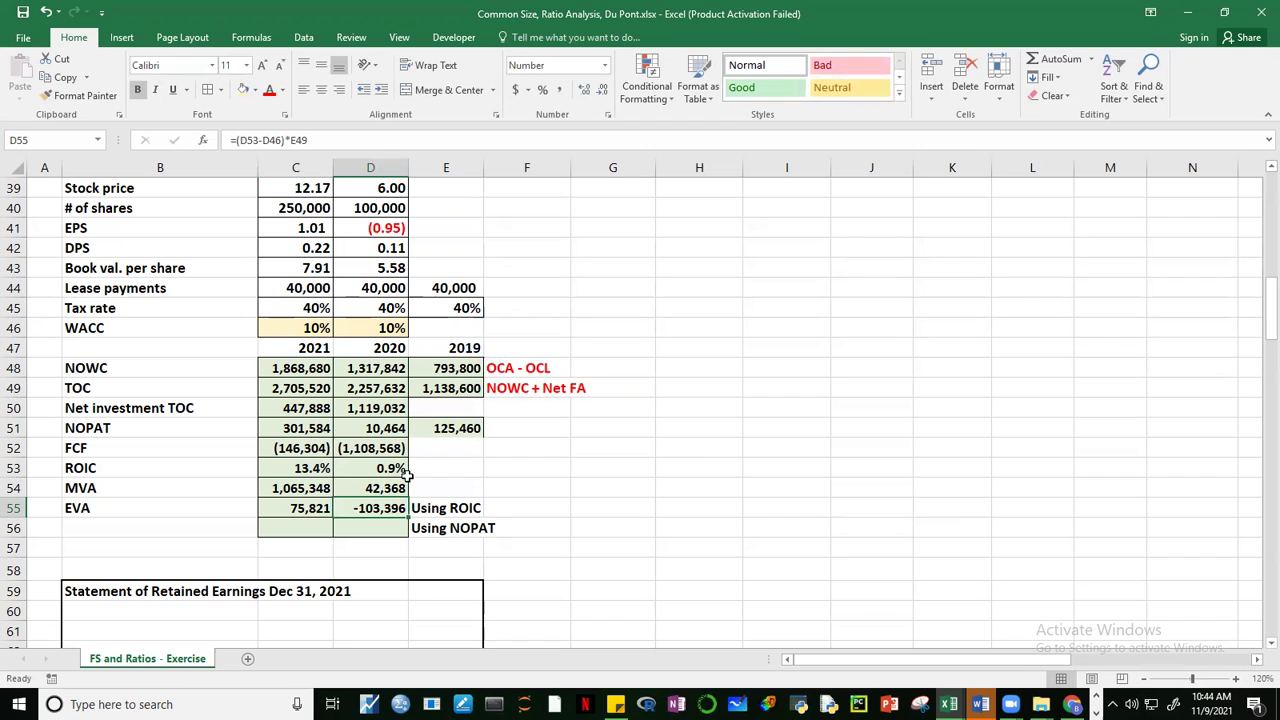
click(811, 515)
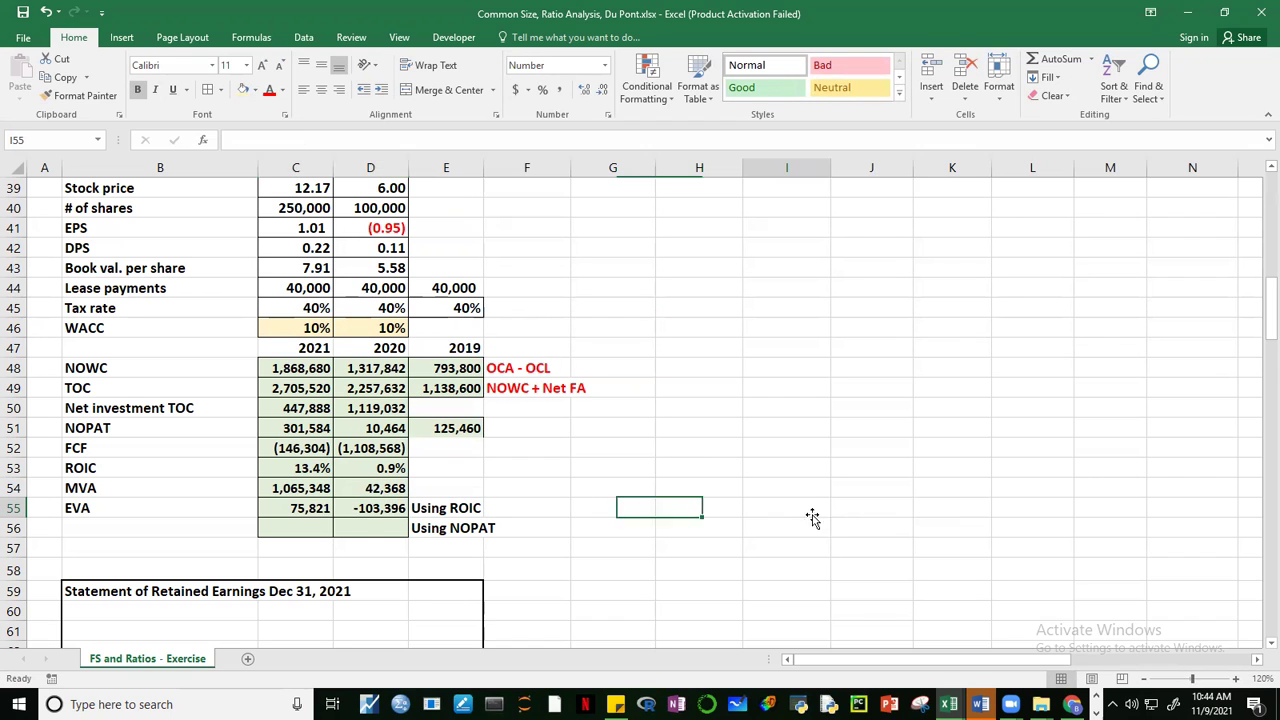
click(377, 510)
click(789, 506)
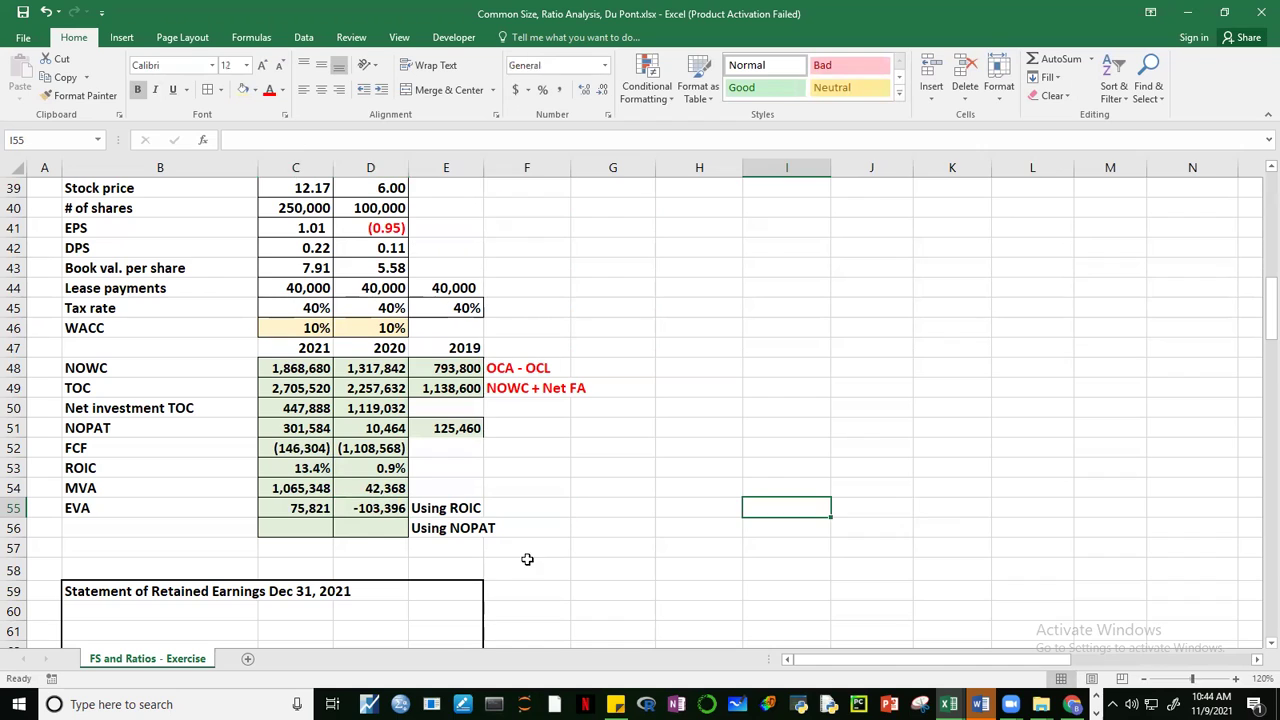
Step: Calculate the 2021 EVA using NOPAT in C56 as NOPAT minus the prior year's TOC times WACC with =C51-D49*C46
click(292, 528)
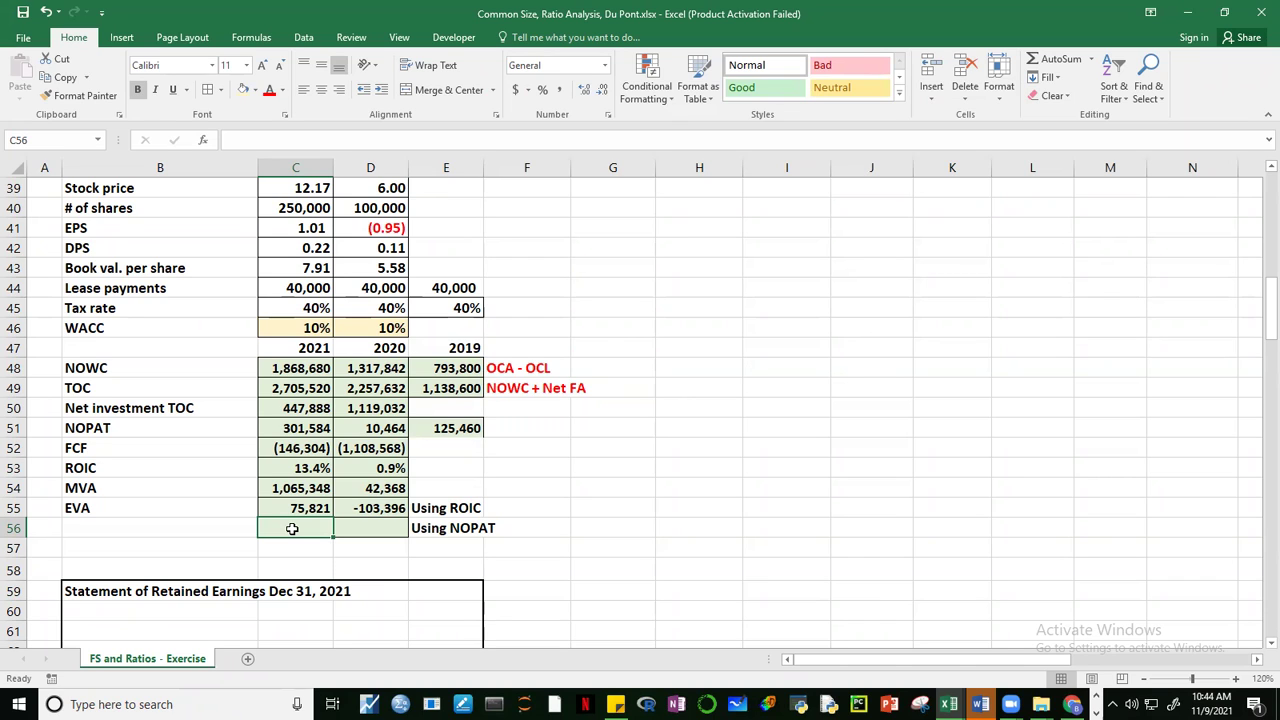
text(=)
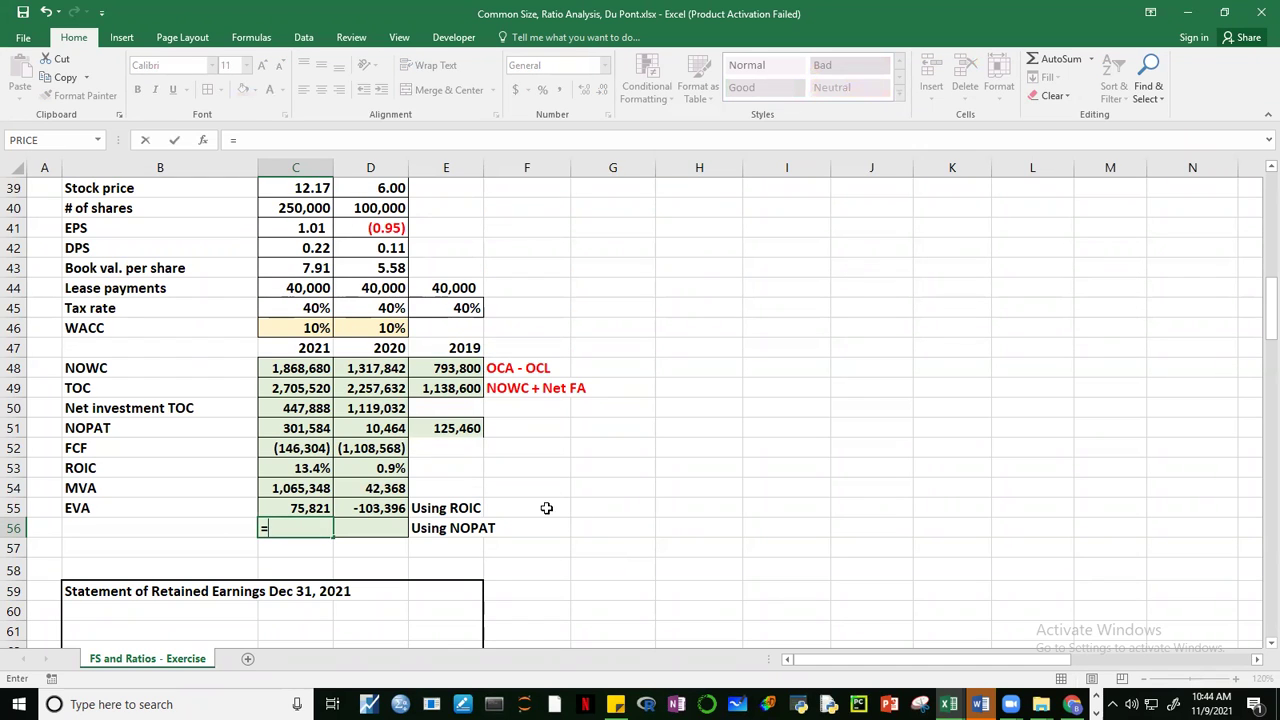
click(300, 428)
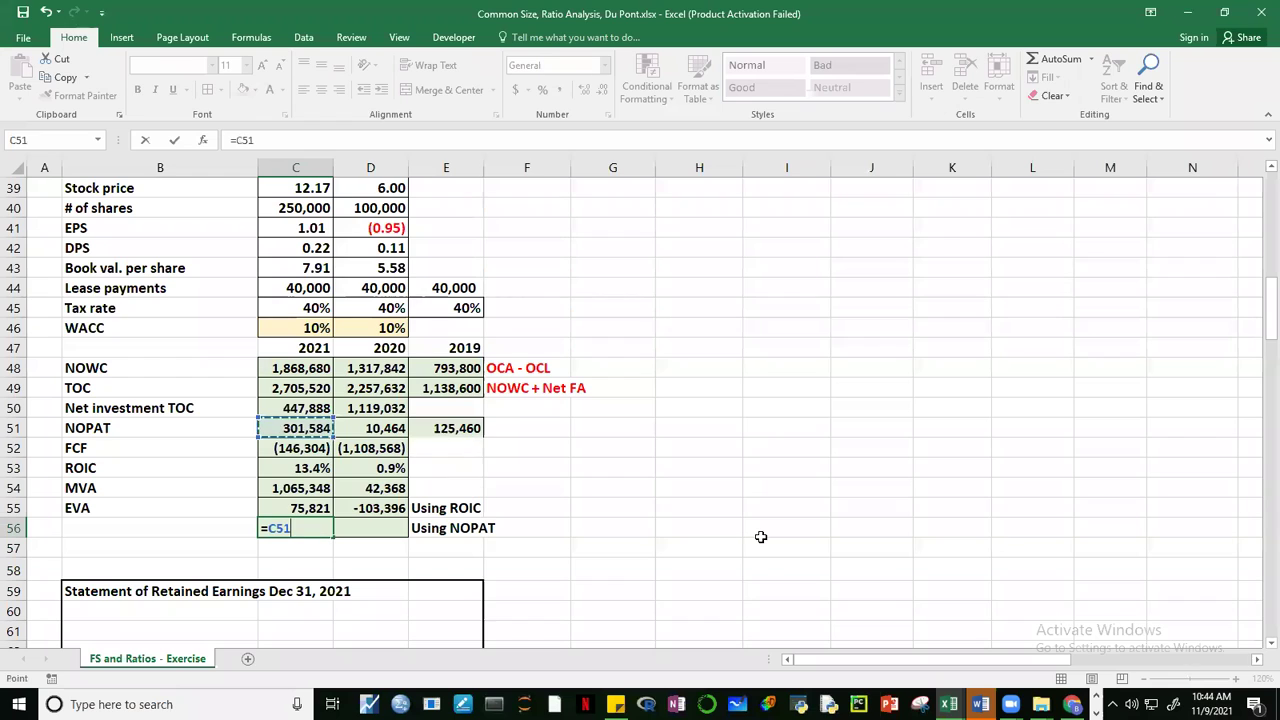
text(-)
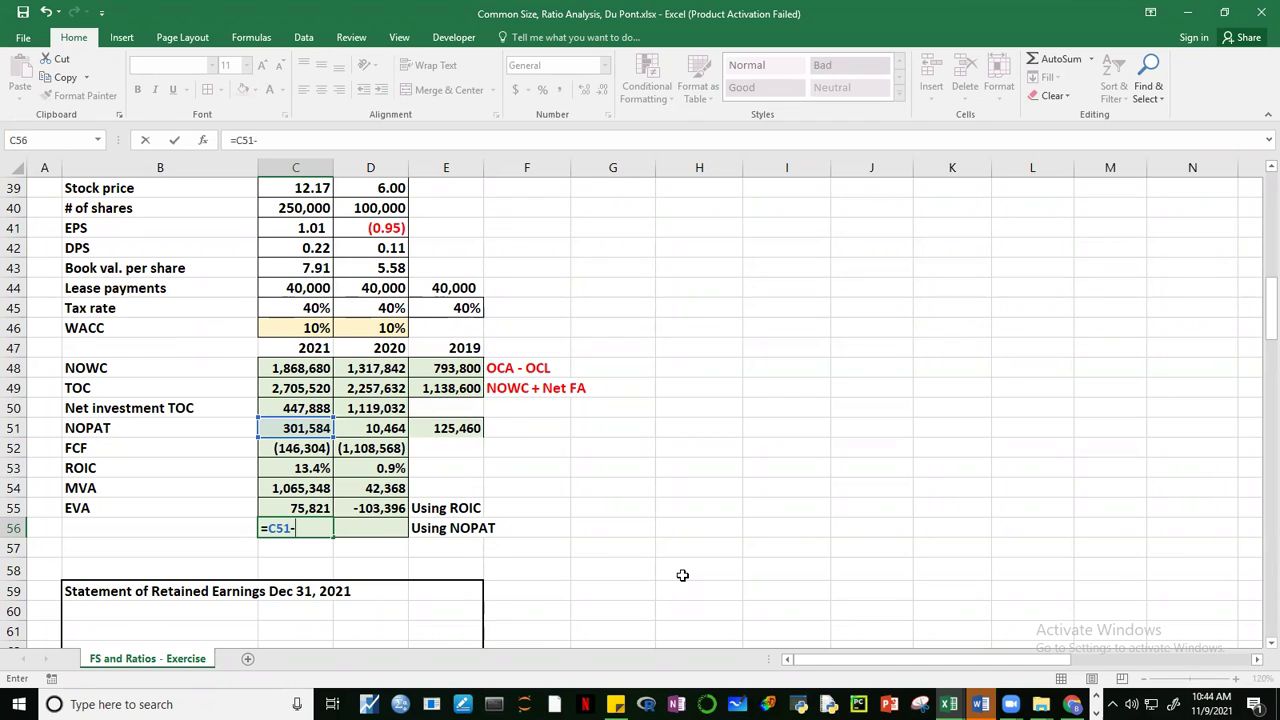
click(370, 390)
text(*)
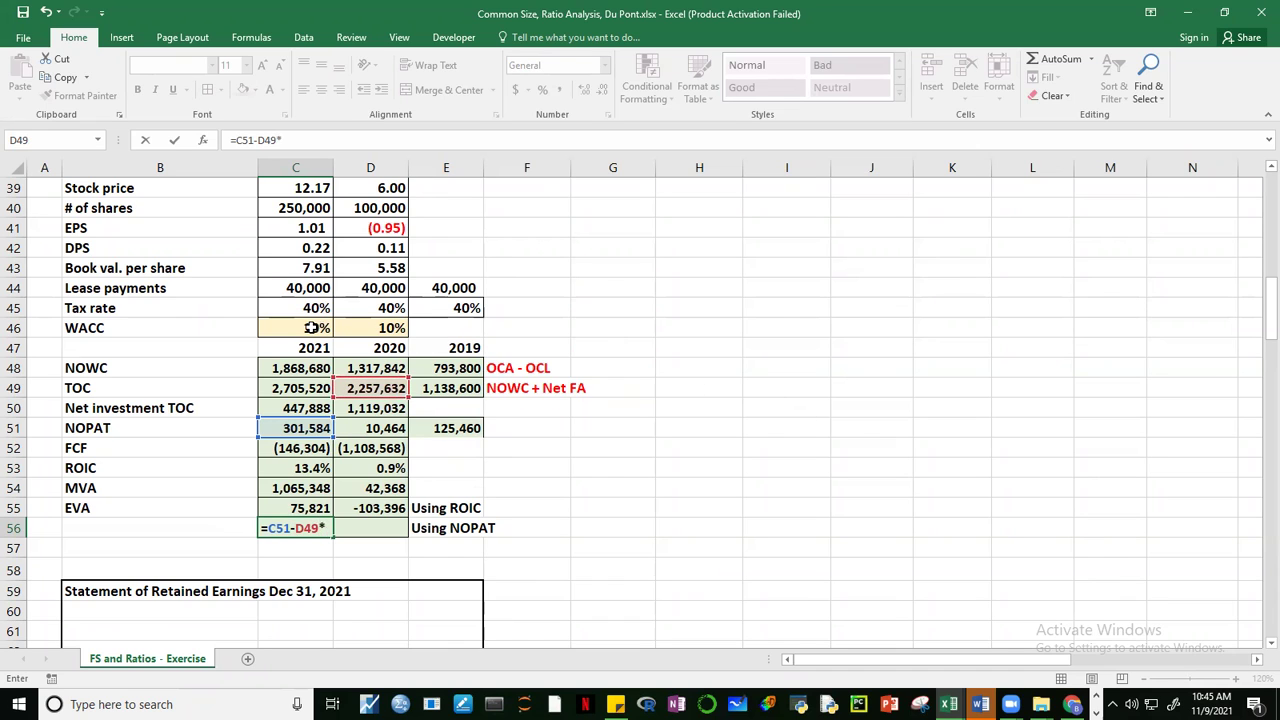
click(315, 326)
key(ctrl+Return)
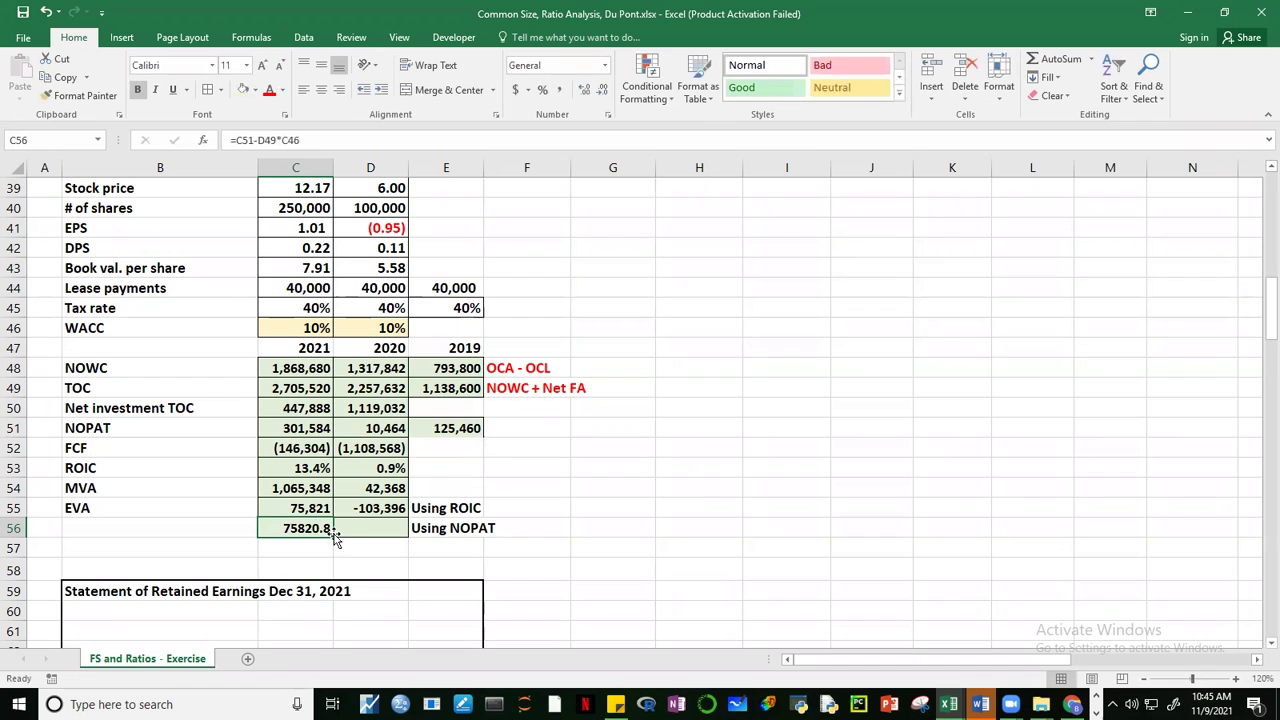
Step: Copy the NOPAT-based EVA formula from C56 to D56 and apply the number format of C55 to both cells
drag(336, 536, 404, 530)
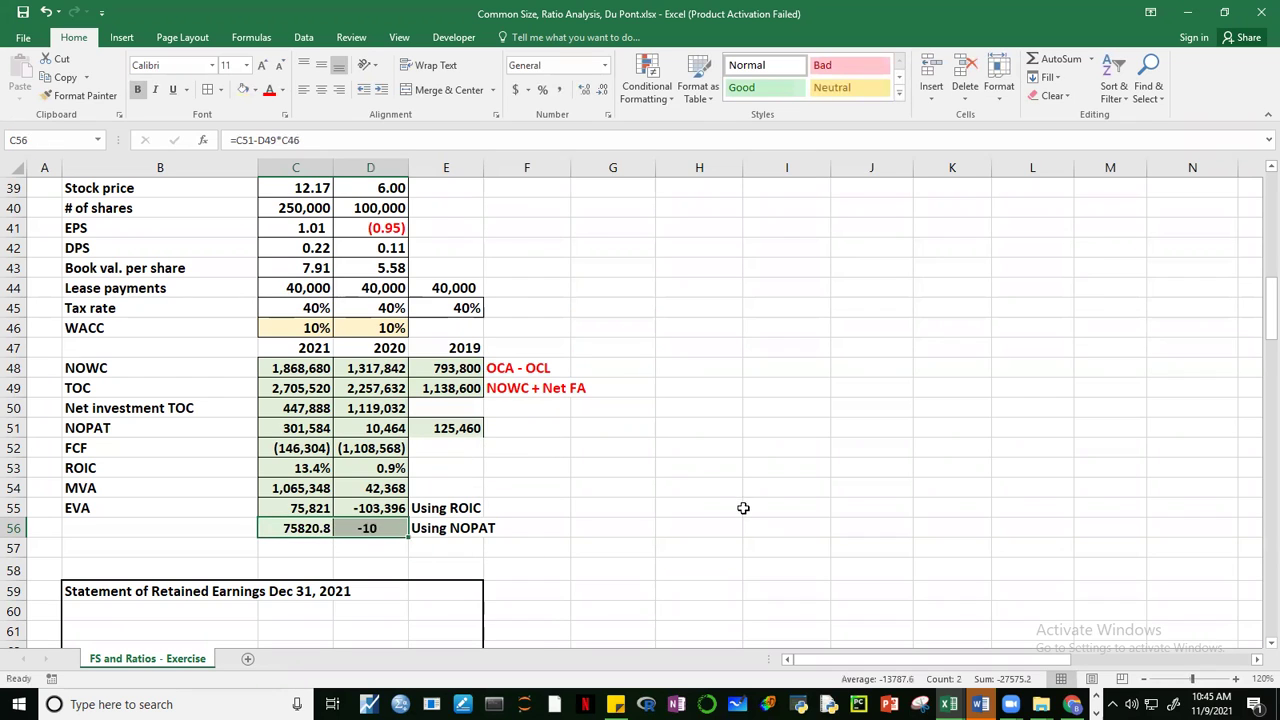
click(325, 528)
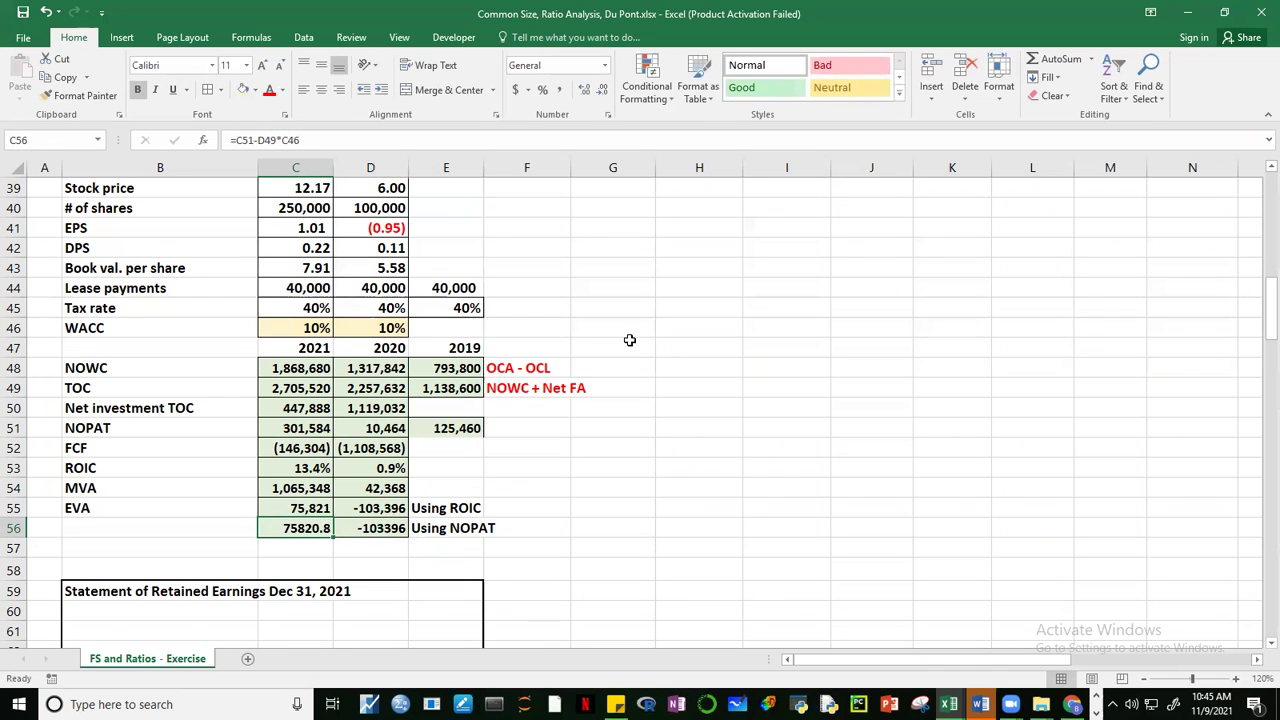
click(298, 510)
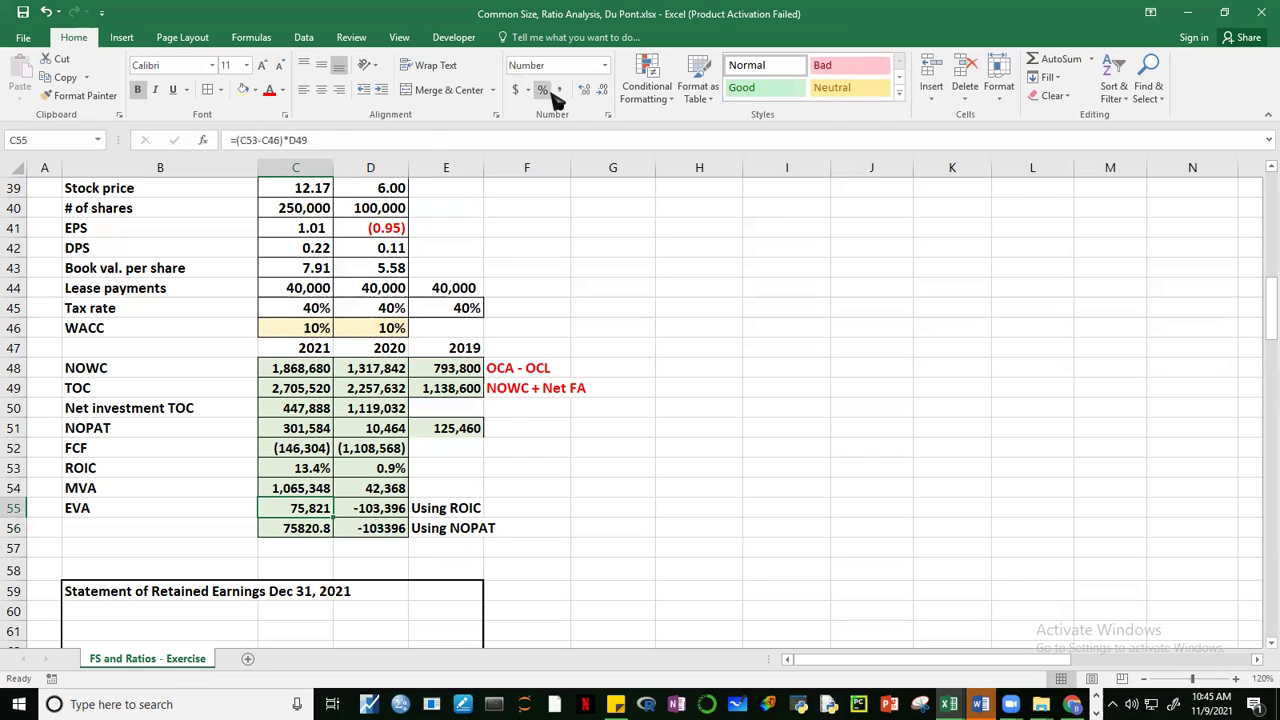
click(66, 97)
drag(298, 527, 360, 531)
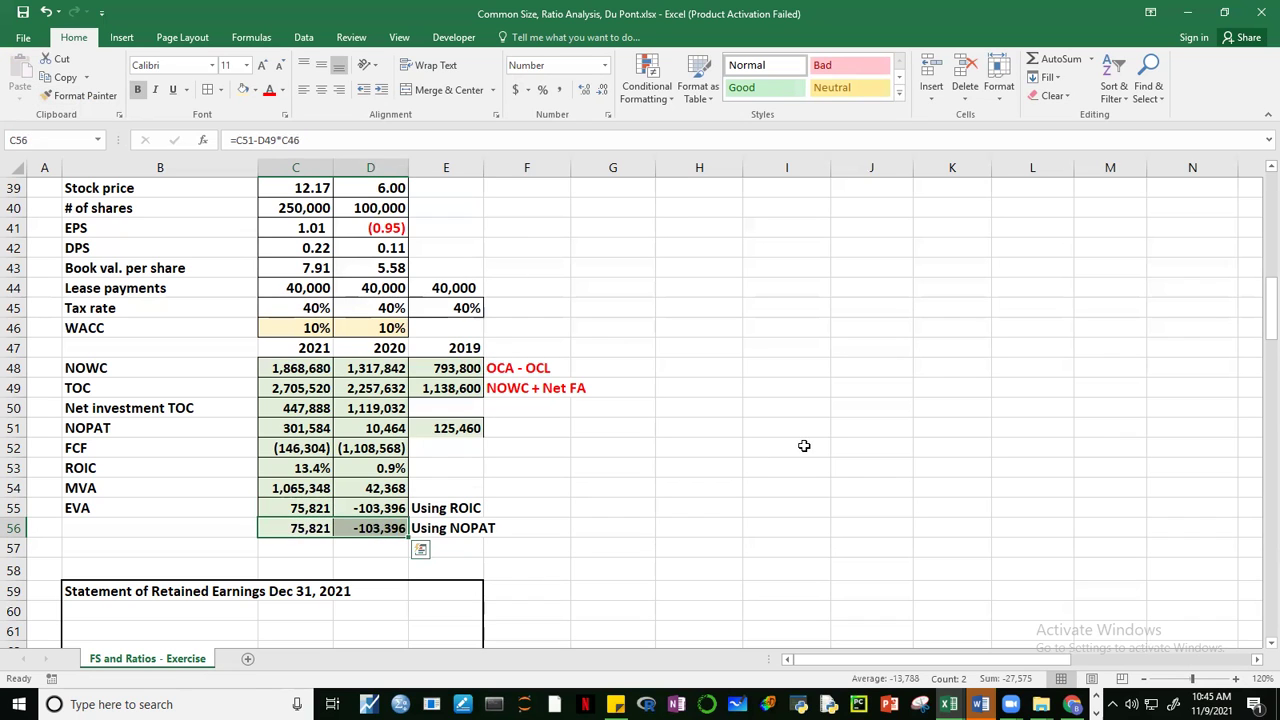
click(803, 446)
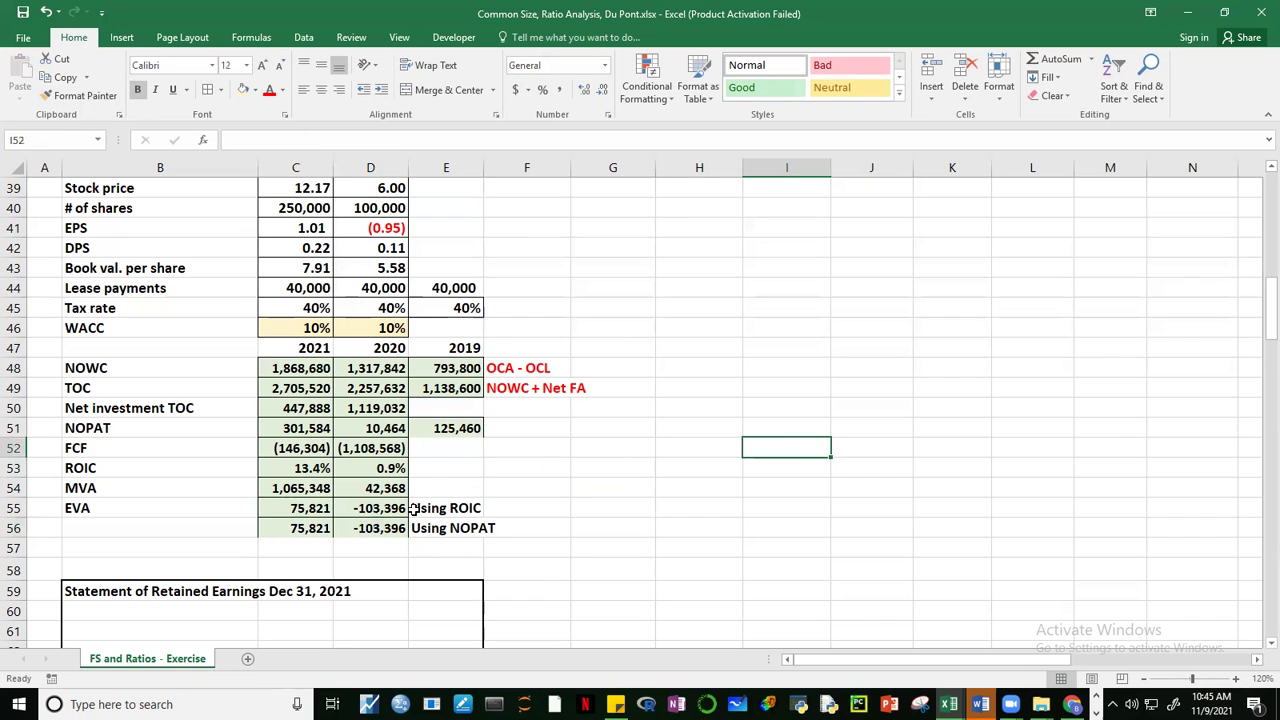
click(631, 525)
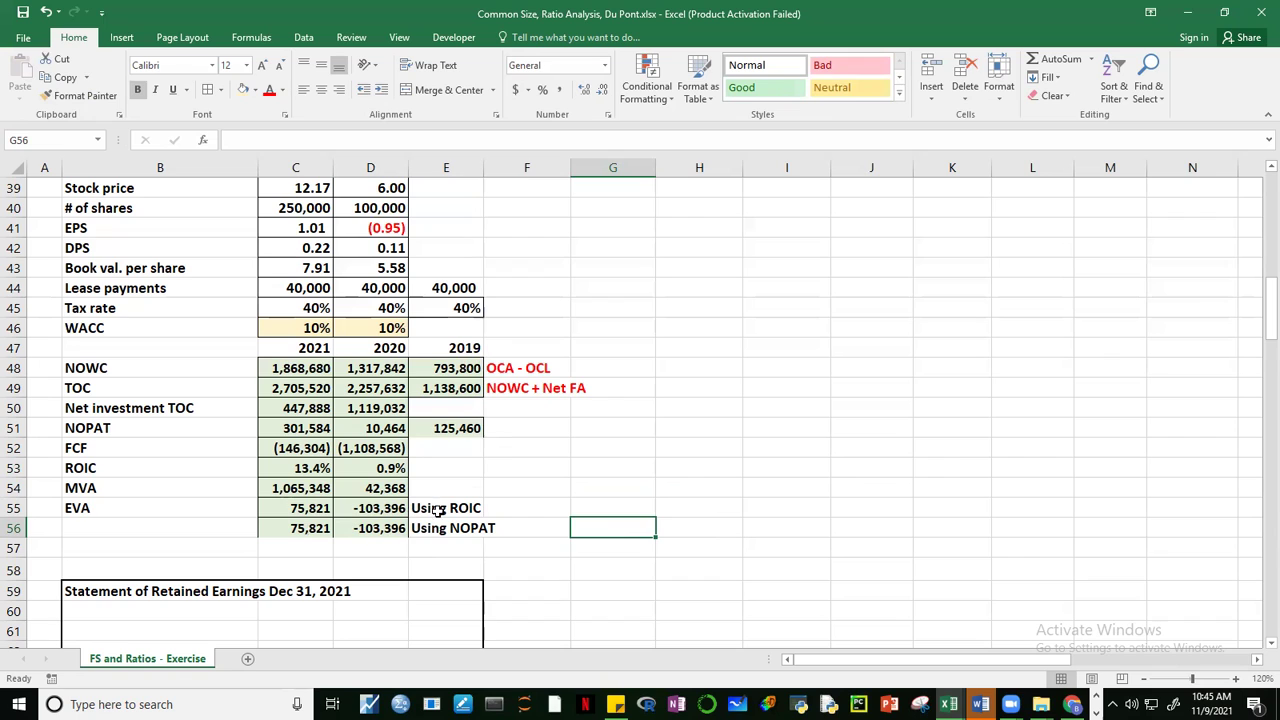
Step: Examine the ratios table with its industry benchmarks and formulas, and the Du Pont and Altman-Z sections below it
click(1005, 425)
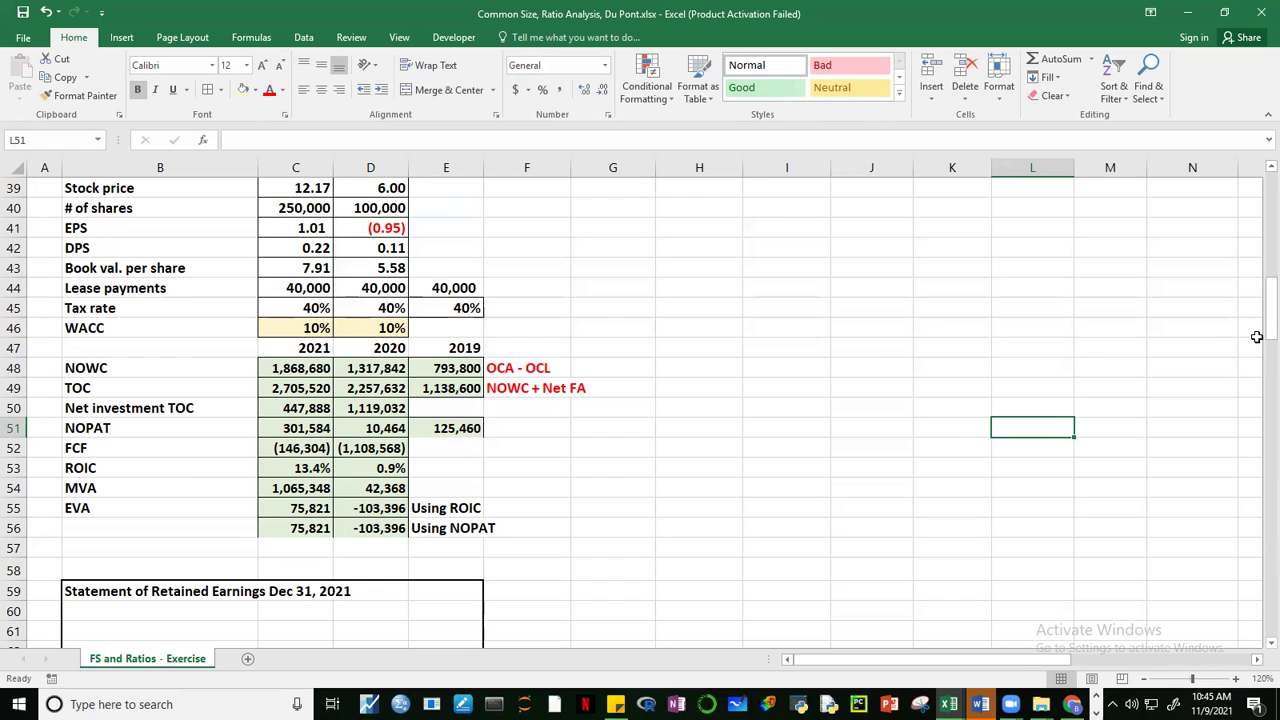
scroll(1265, 337, down, 1)
drag(1265, 337, 1265, 505)
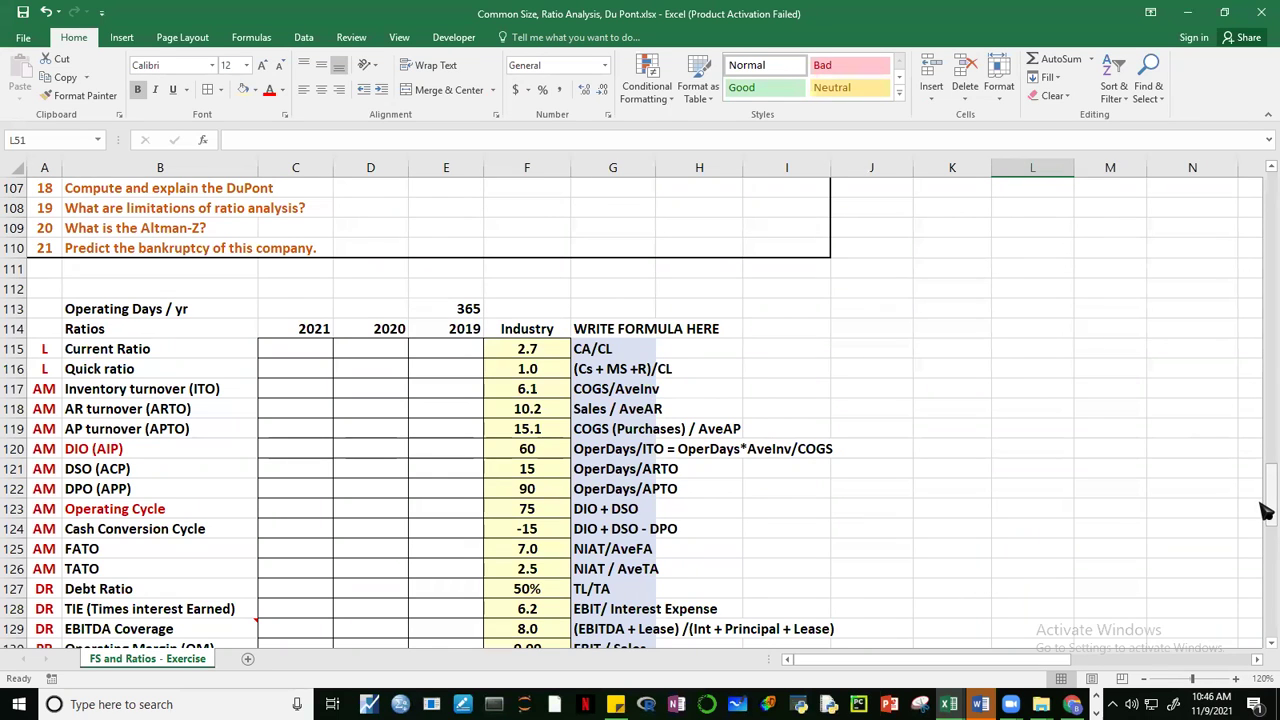
drag(1265, 510, 1265, 528)
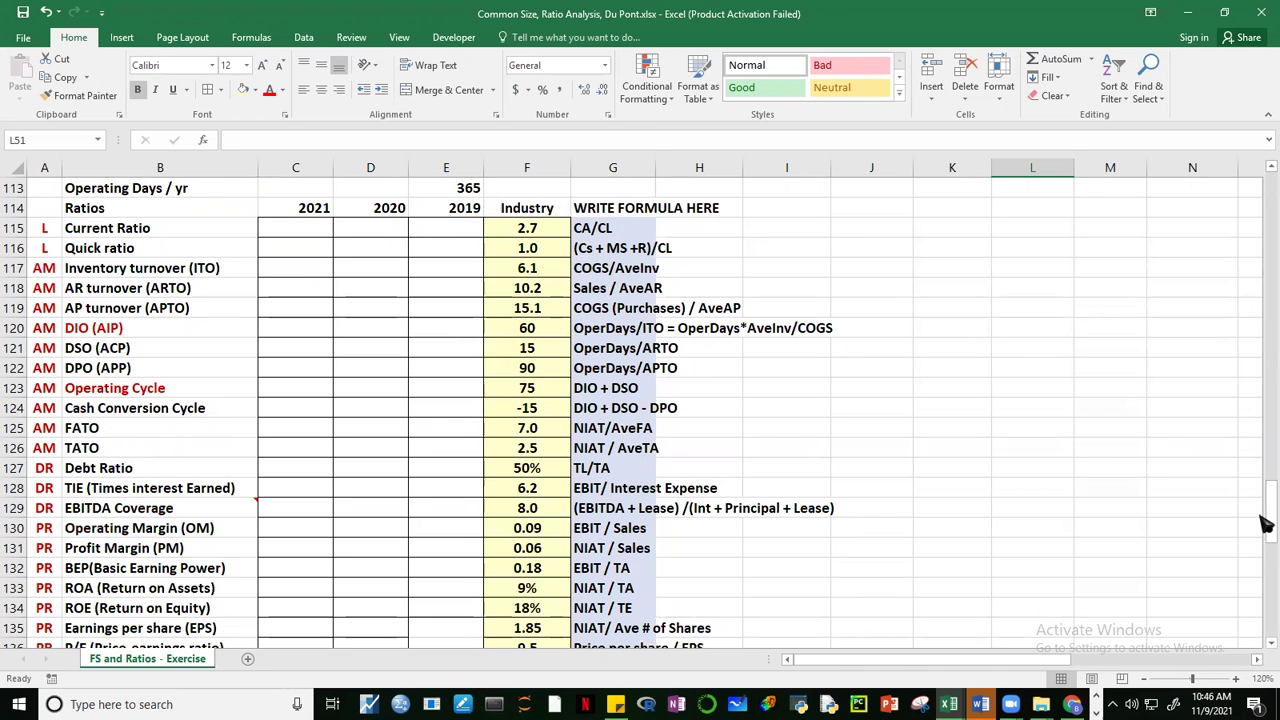
scroll(1265, 513, down, 3)
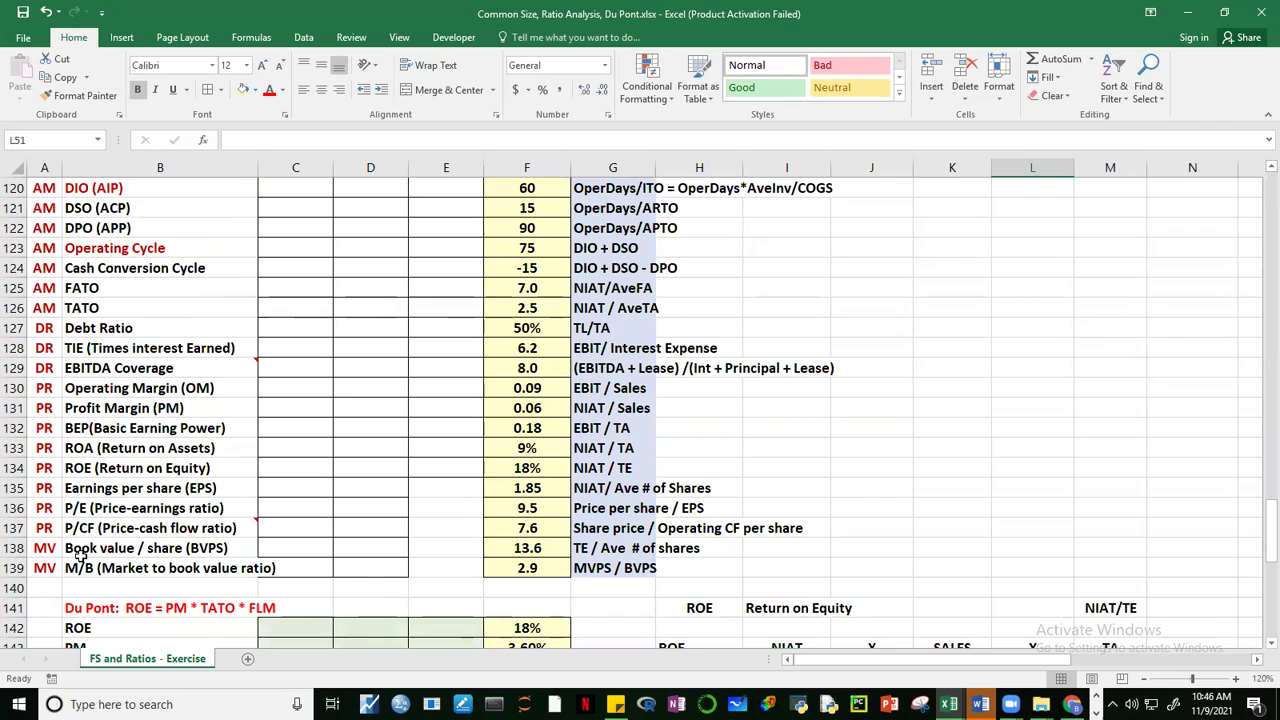
drag(1266, 532, 1265, 596)
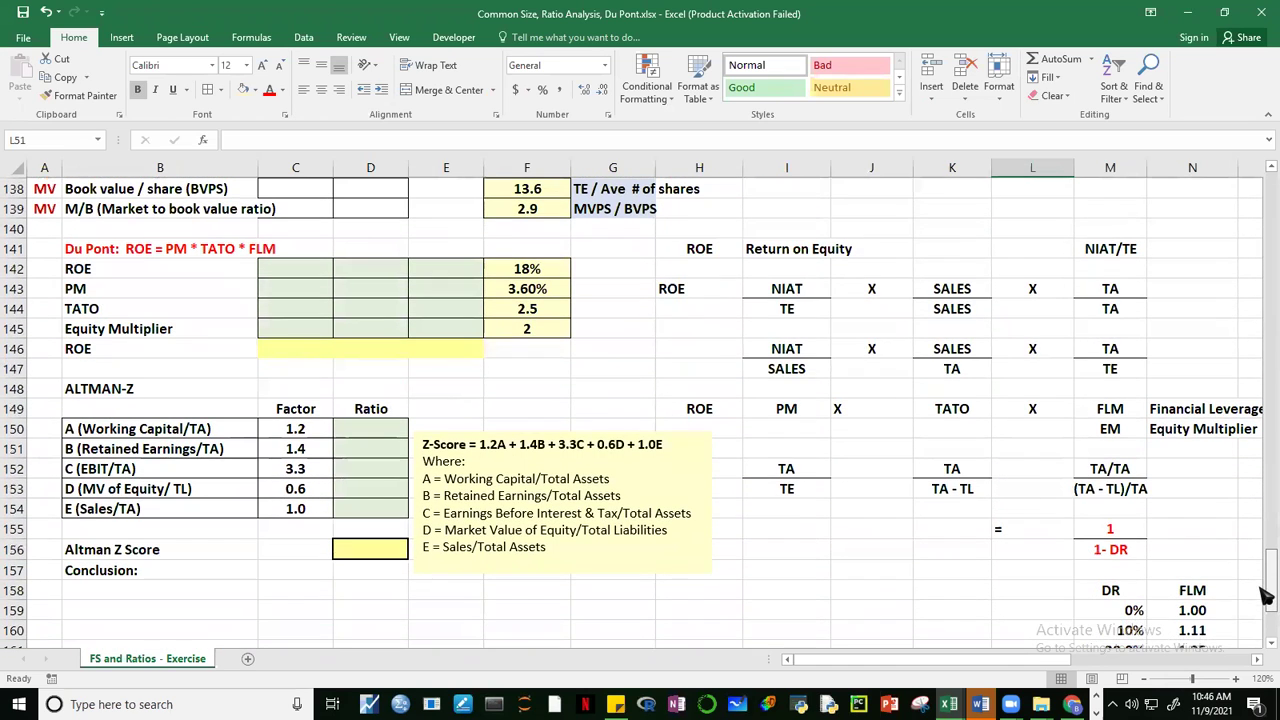
drag(1265, 594, 1265, 540)
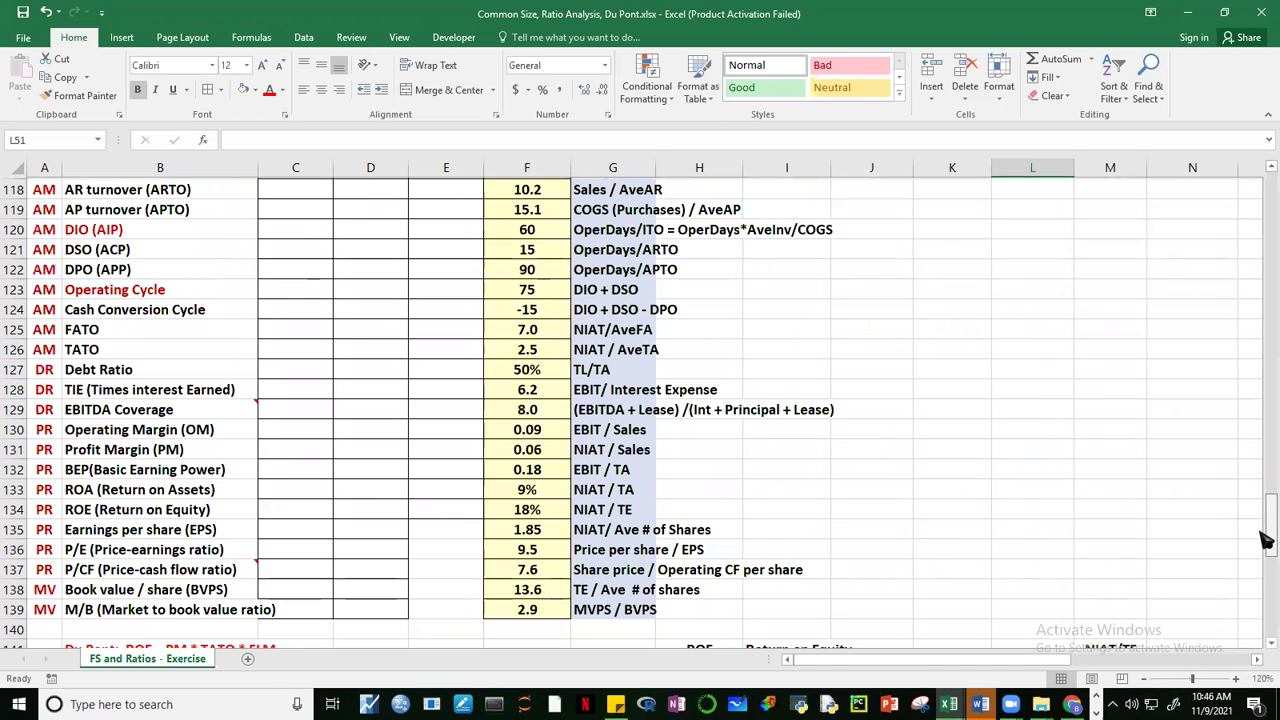